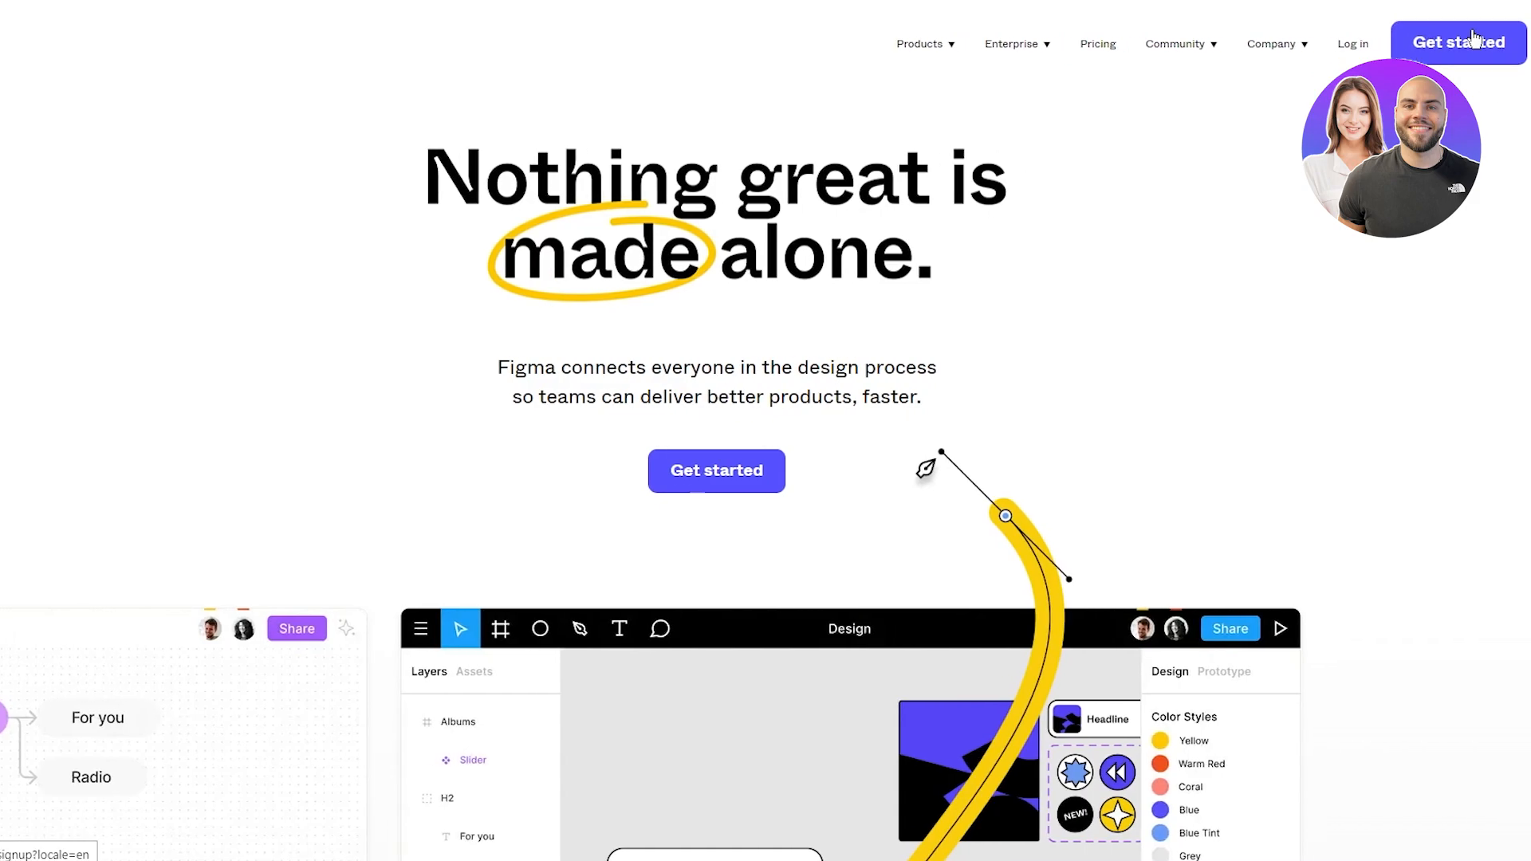
# - Open the account sign-up form on the Figma home page
pyautogui.click(1472, 47)
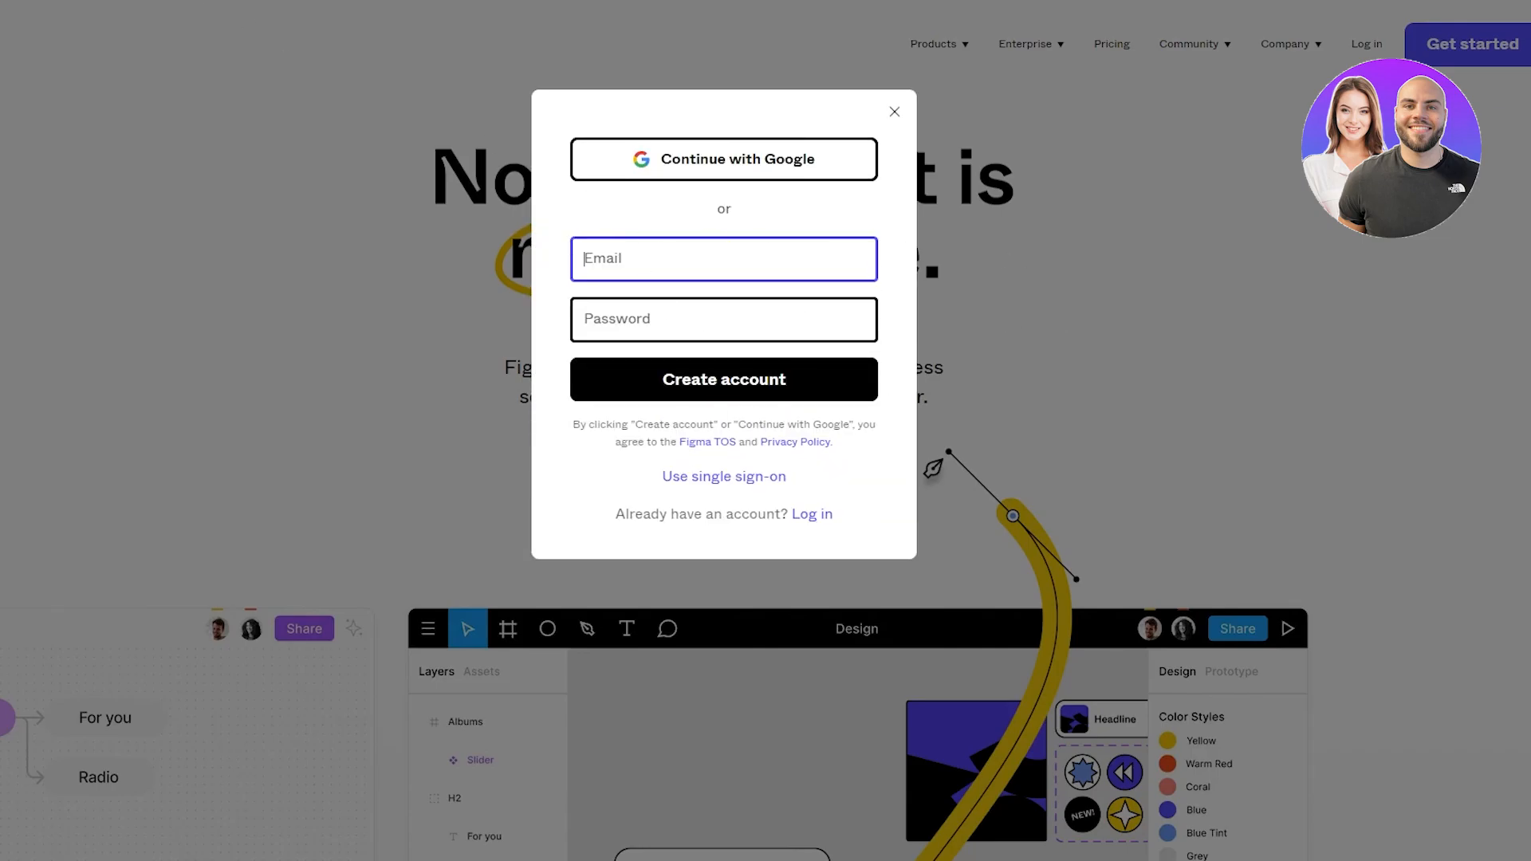
# - Switch to the Temp Mail website and copy the temporary email address for the sign-up
pyautogui.write('t')
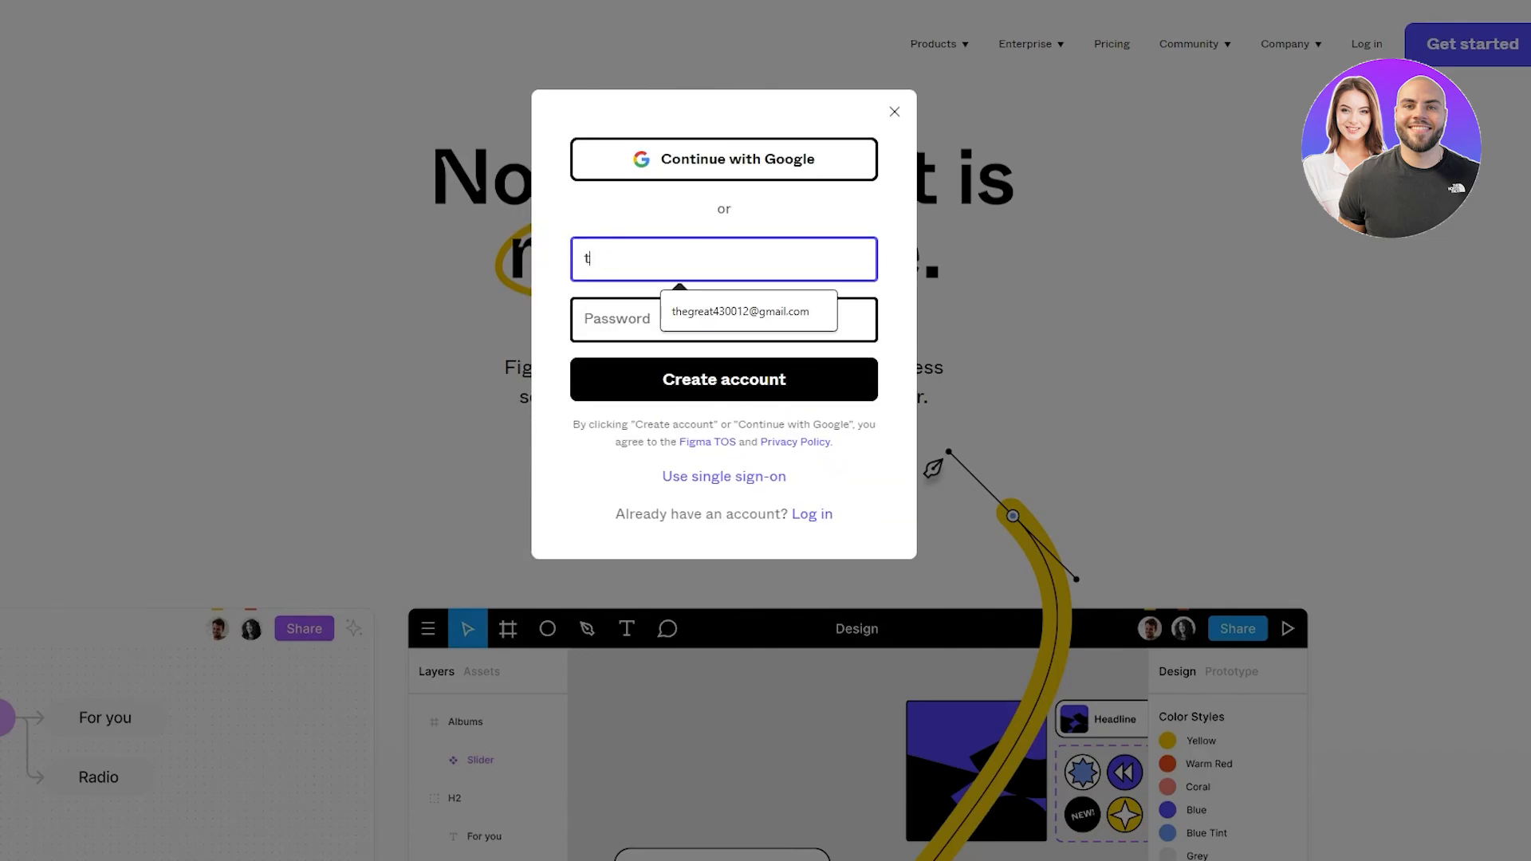
pyautogui.hotkey('ctrl', 't')
pyautogui.write('temp')
pyautogui.press('Return')
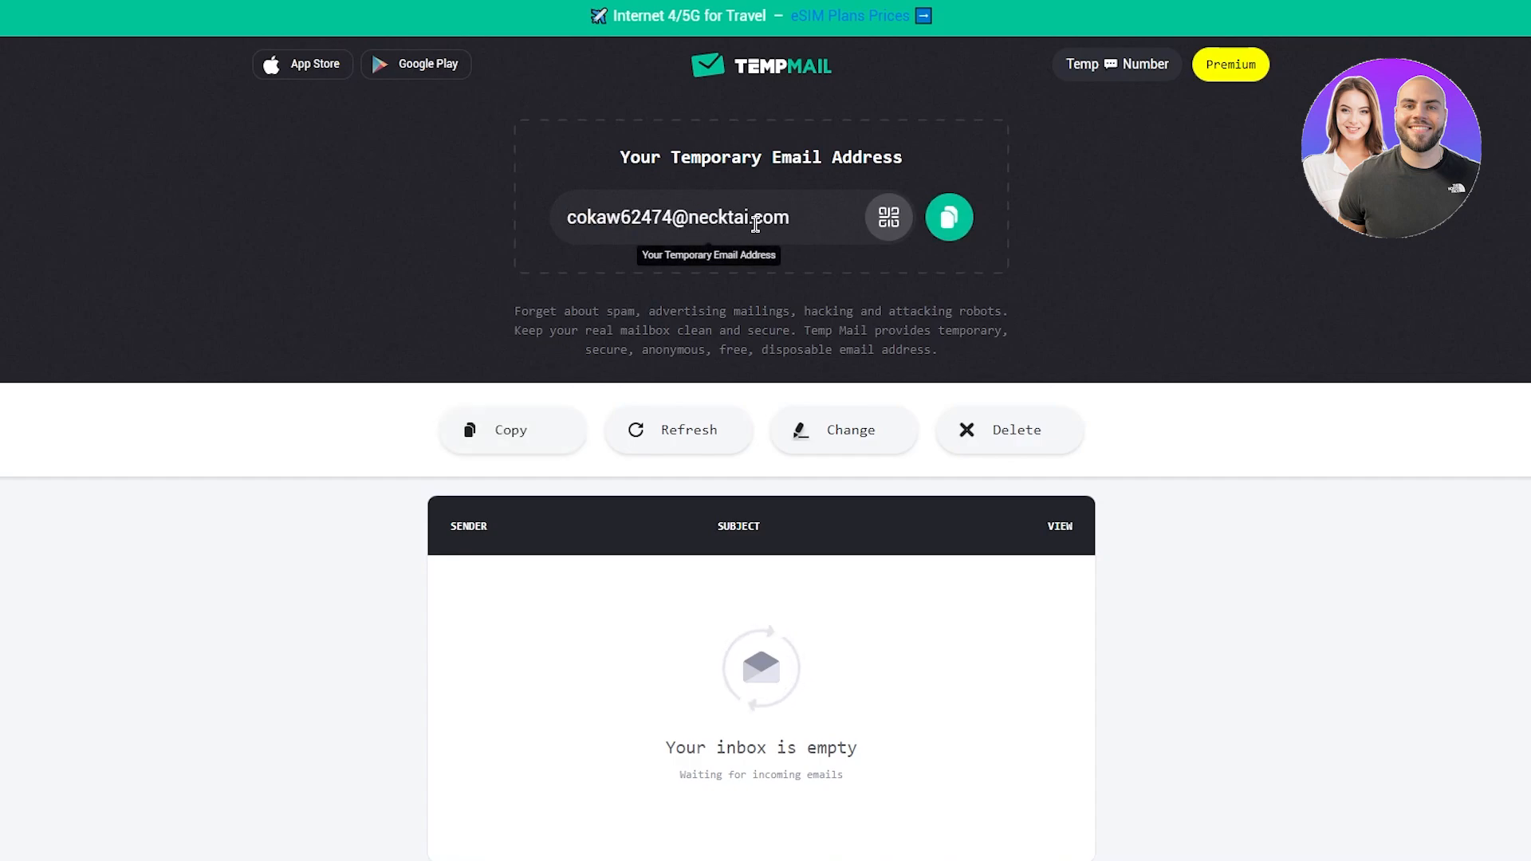
pyautogui.click(949, 215)
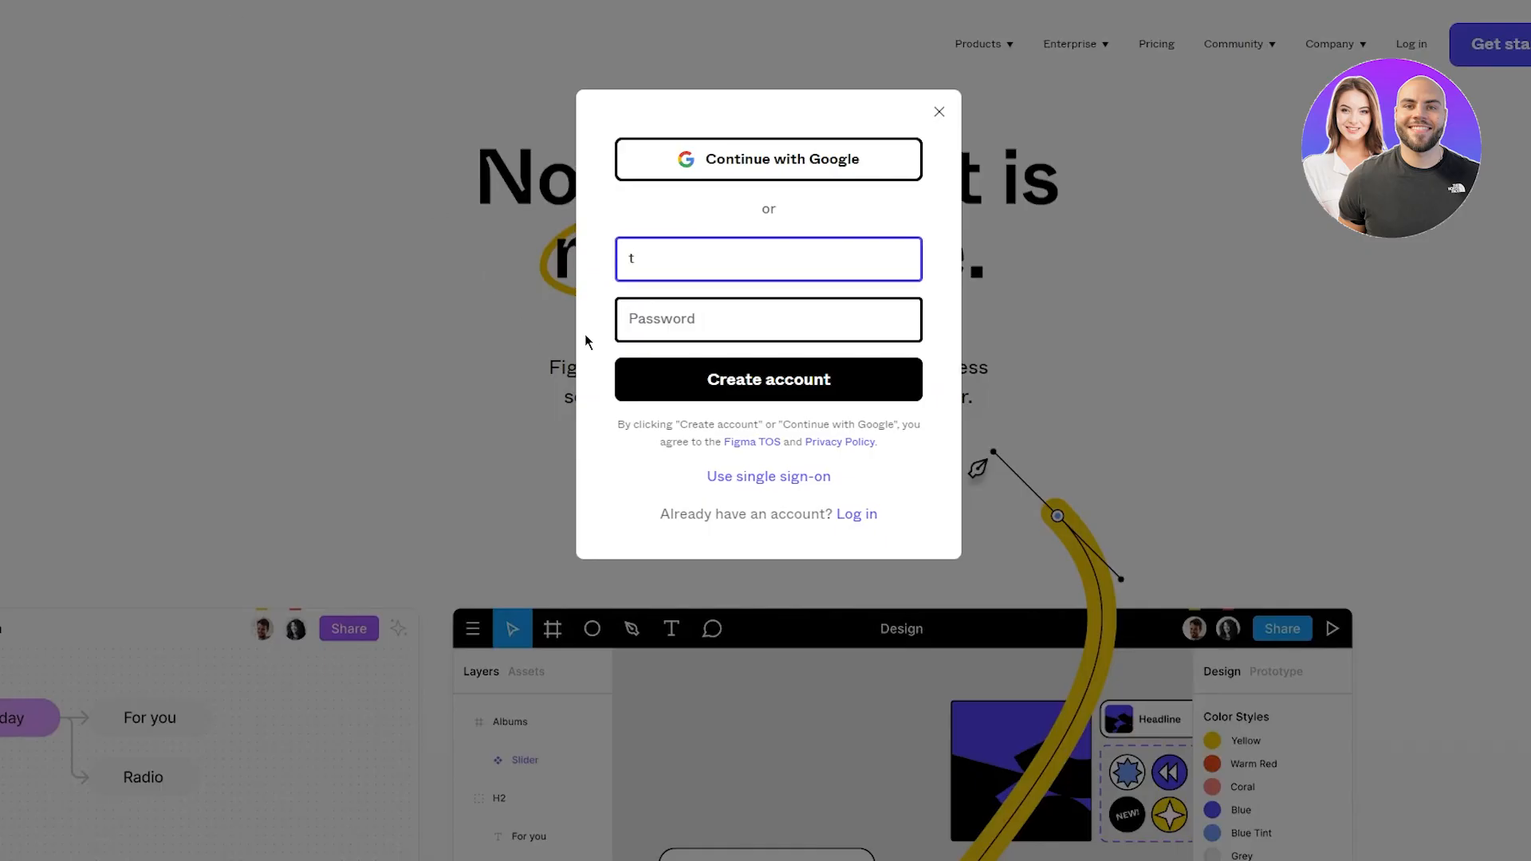
# - Replace the sign-up email with the copied temporary address, enter an account password, and submit the form
pyautogui.moveTo(712, 264); pyautogui.dragTo(497, 281)
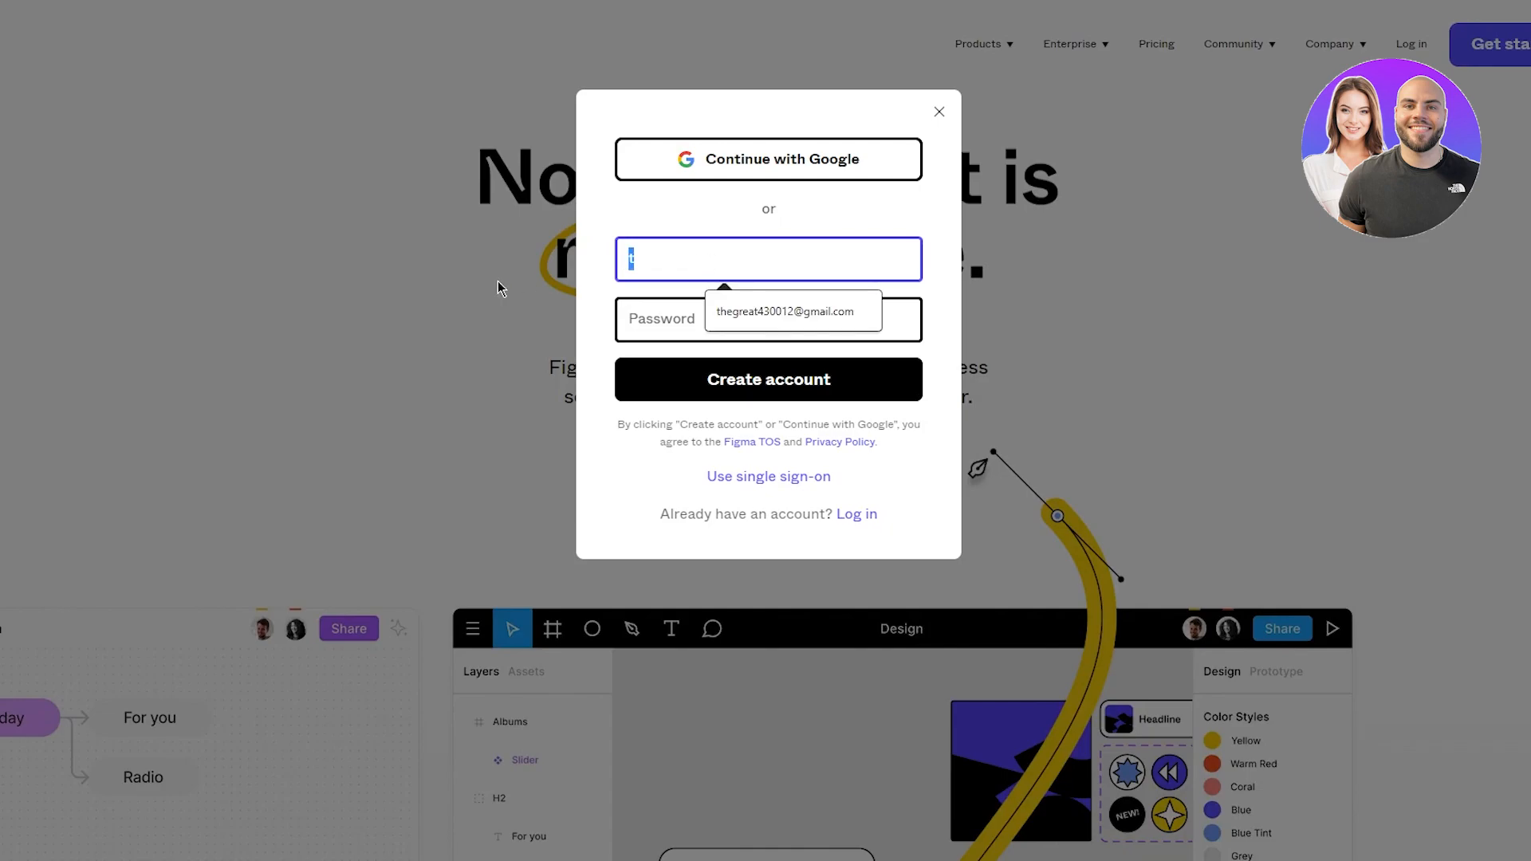
pyautogui.hotkey('ctrl', 'v')
pyautogui.click(665, 318)
pyautogui.write('•••••')
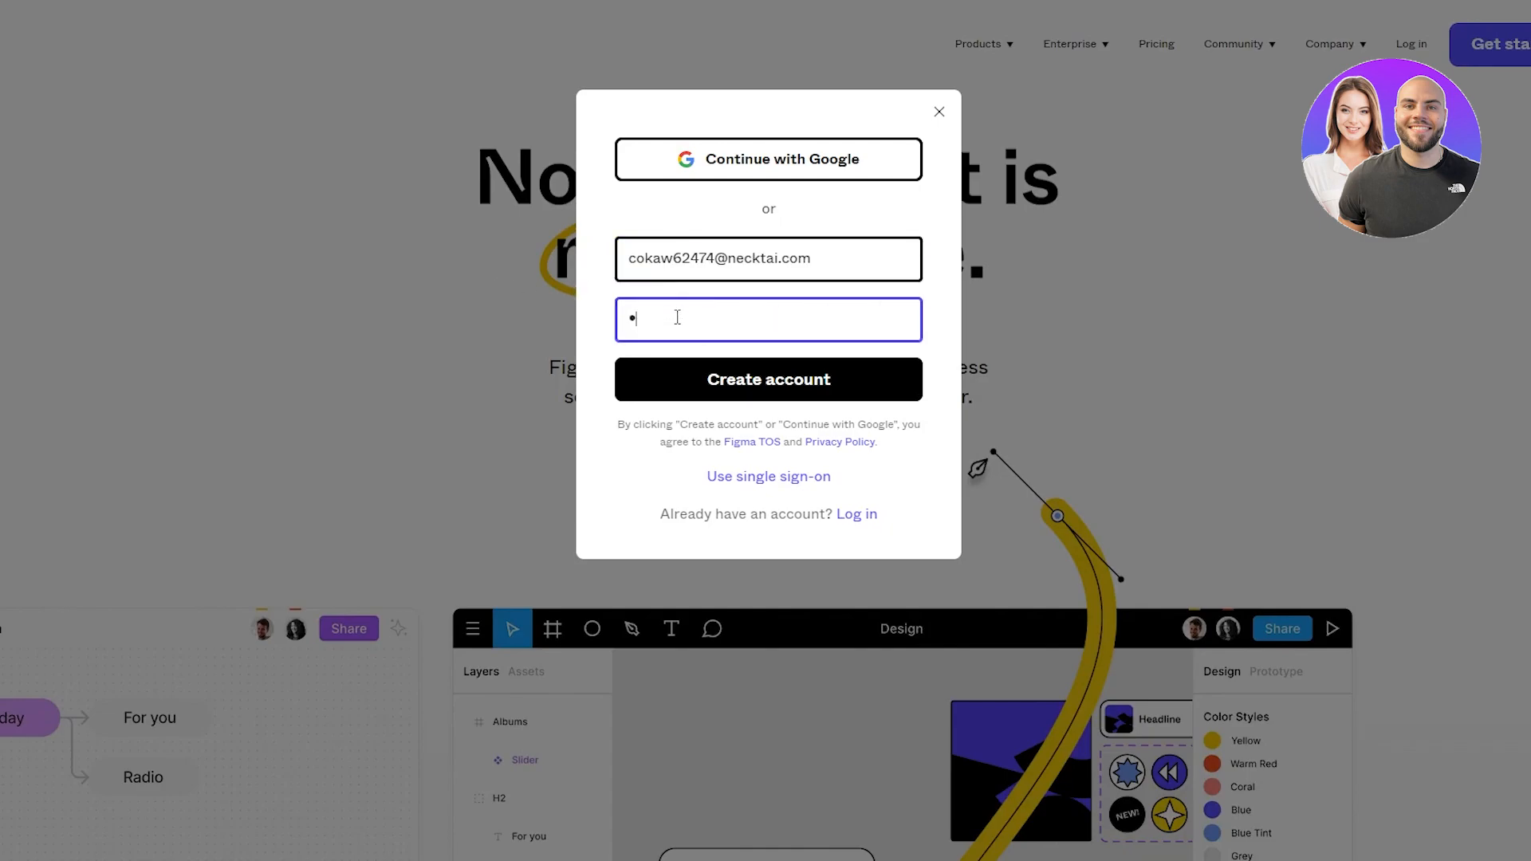
pyautogui.write('•••')
pyautogui.click(738, 376)
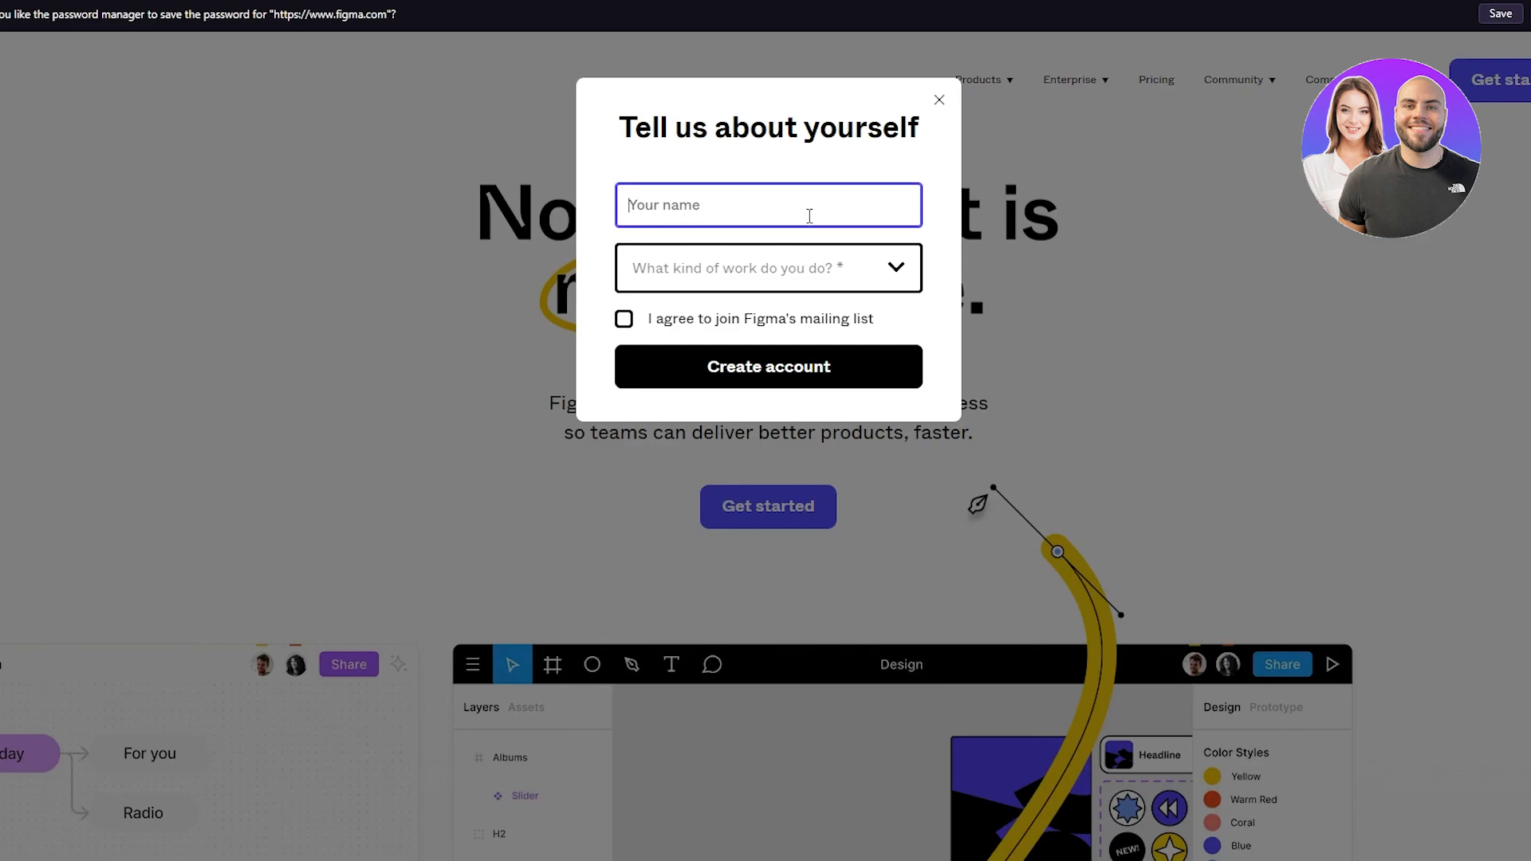
# - Try to create the account with a first name, Design as the kind of work, and personal use as the purpose
pyautogui.write('John')
pyautogui.click(854, 268)
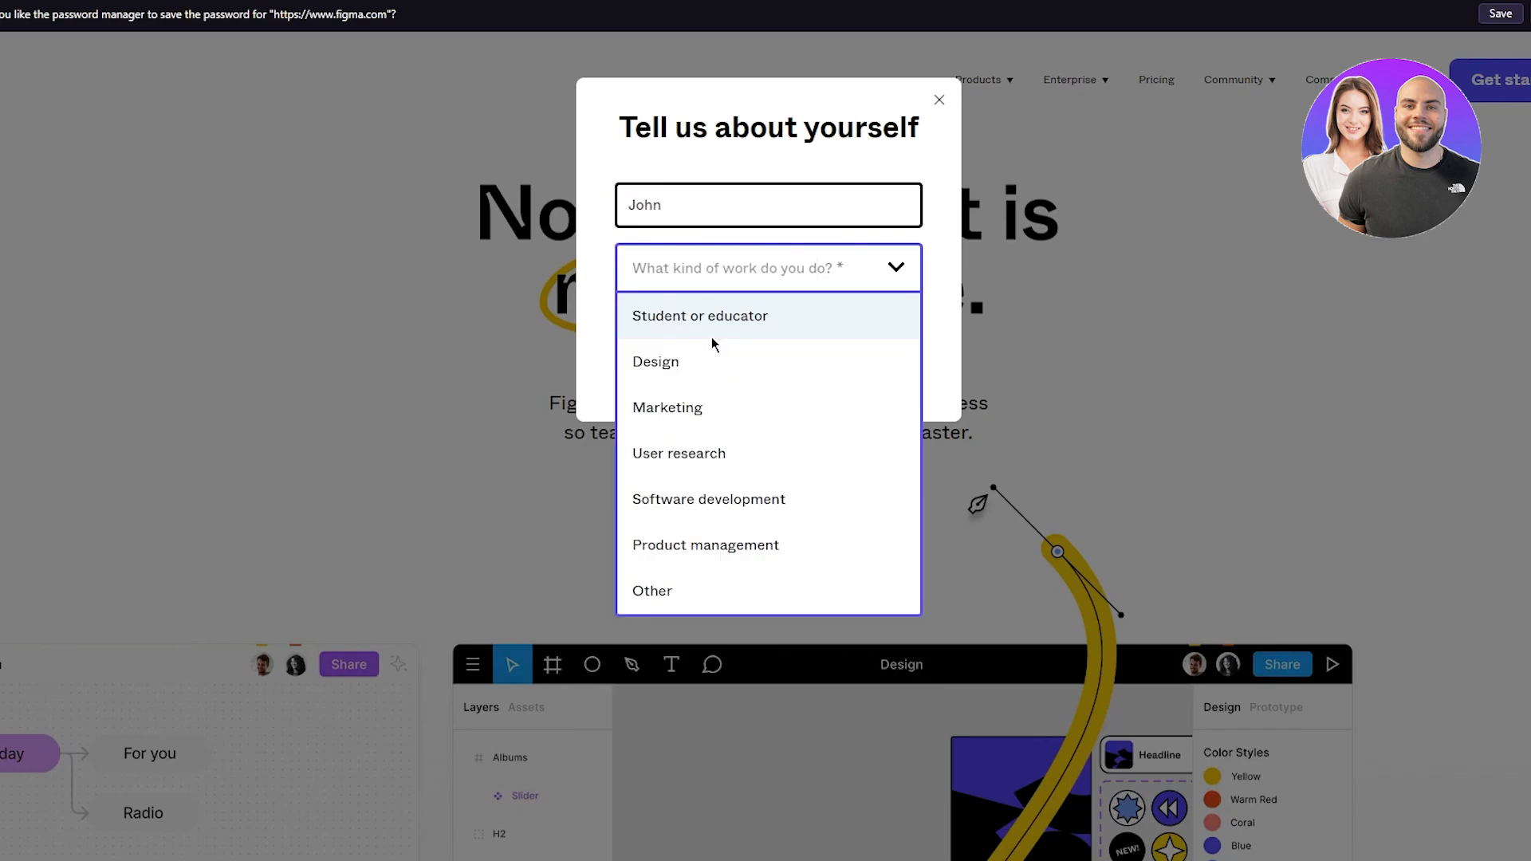
pyautogui.click(638, 360)
pyautogui.click(691, 341)
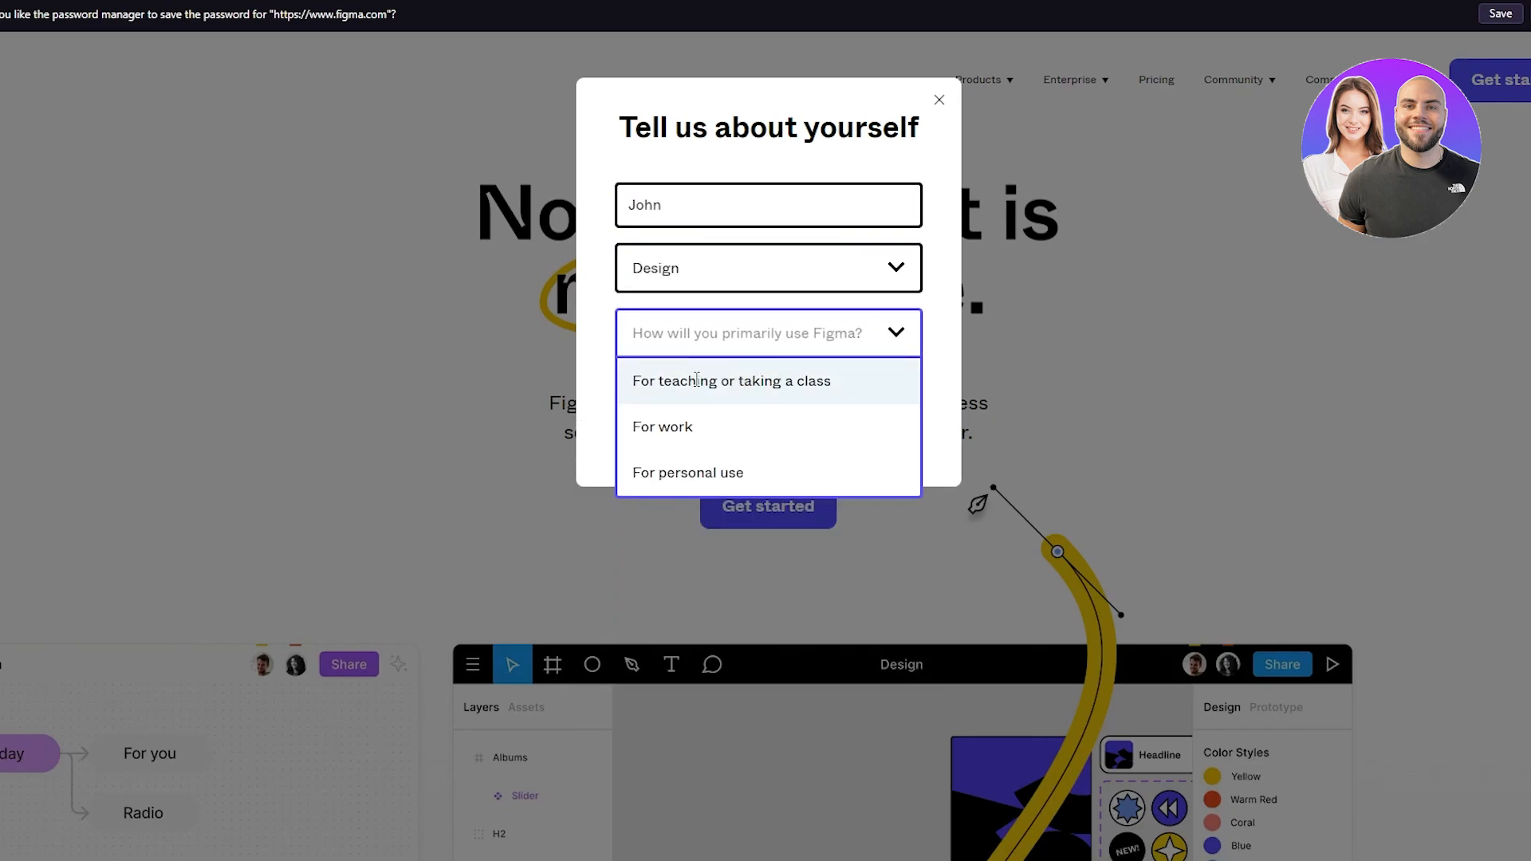
pyautogui.click(687, 472)
pyautogui.click(901, 433)
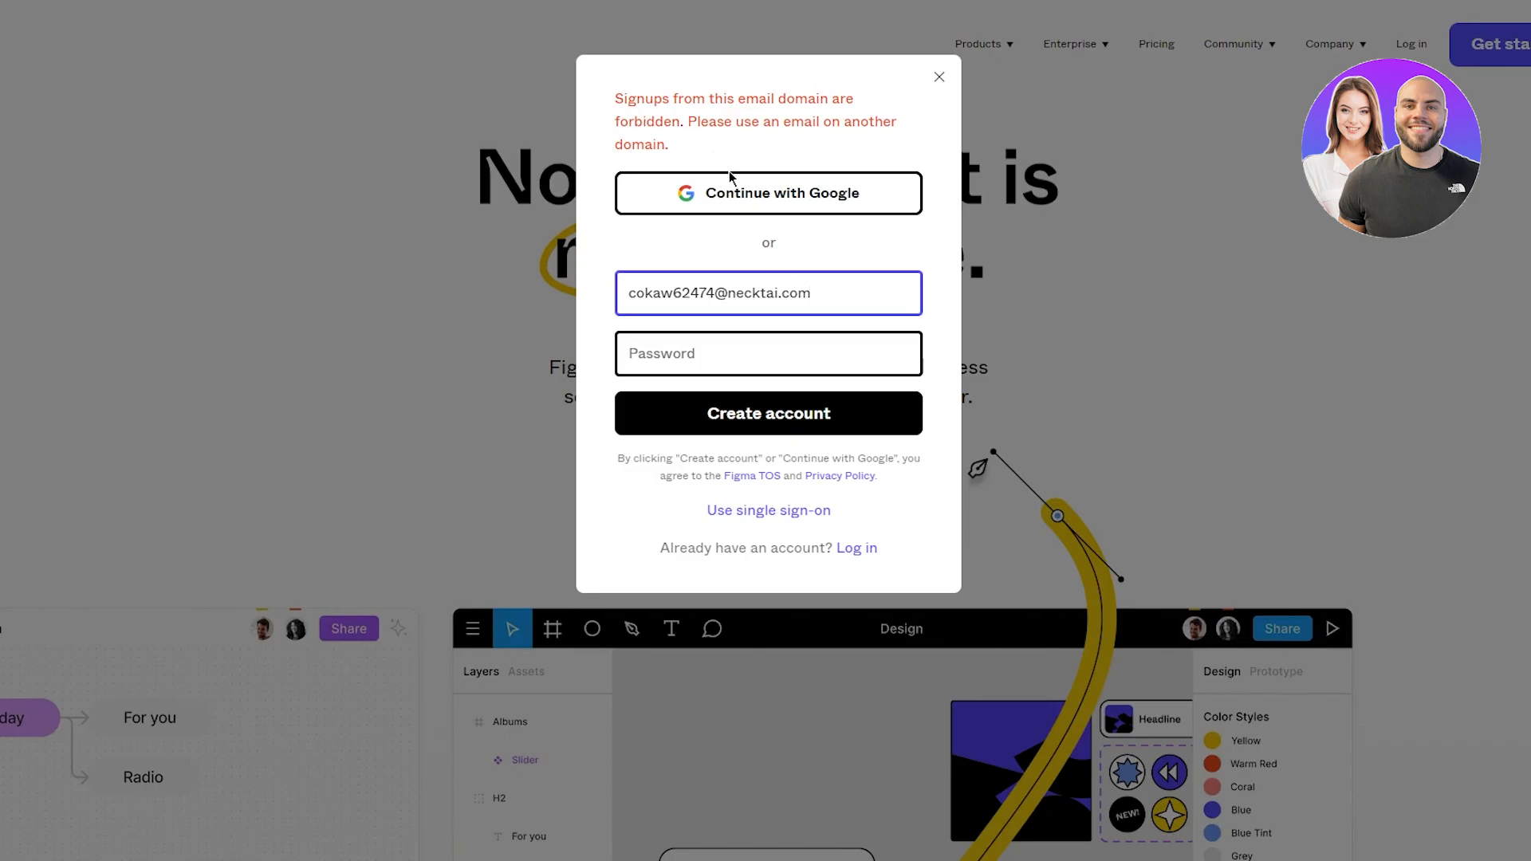
# - Sign up with the Google account and complete onboarding on the free Starter plan, skipping team naming, guided start and file browser tour
pyautogui.click(734, 201)
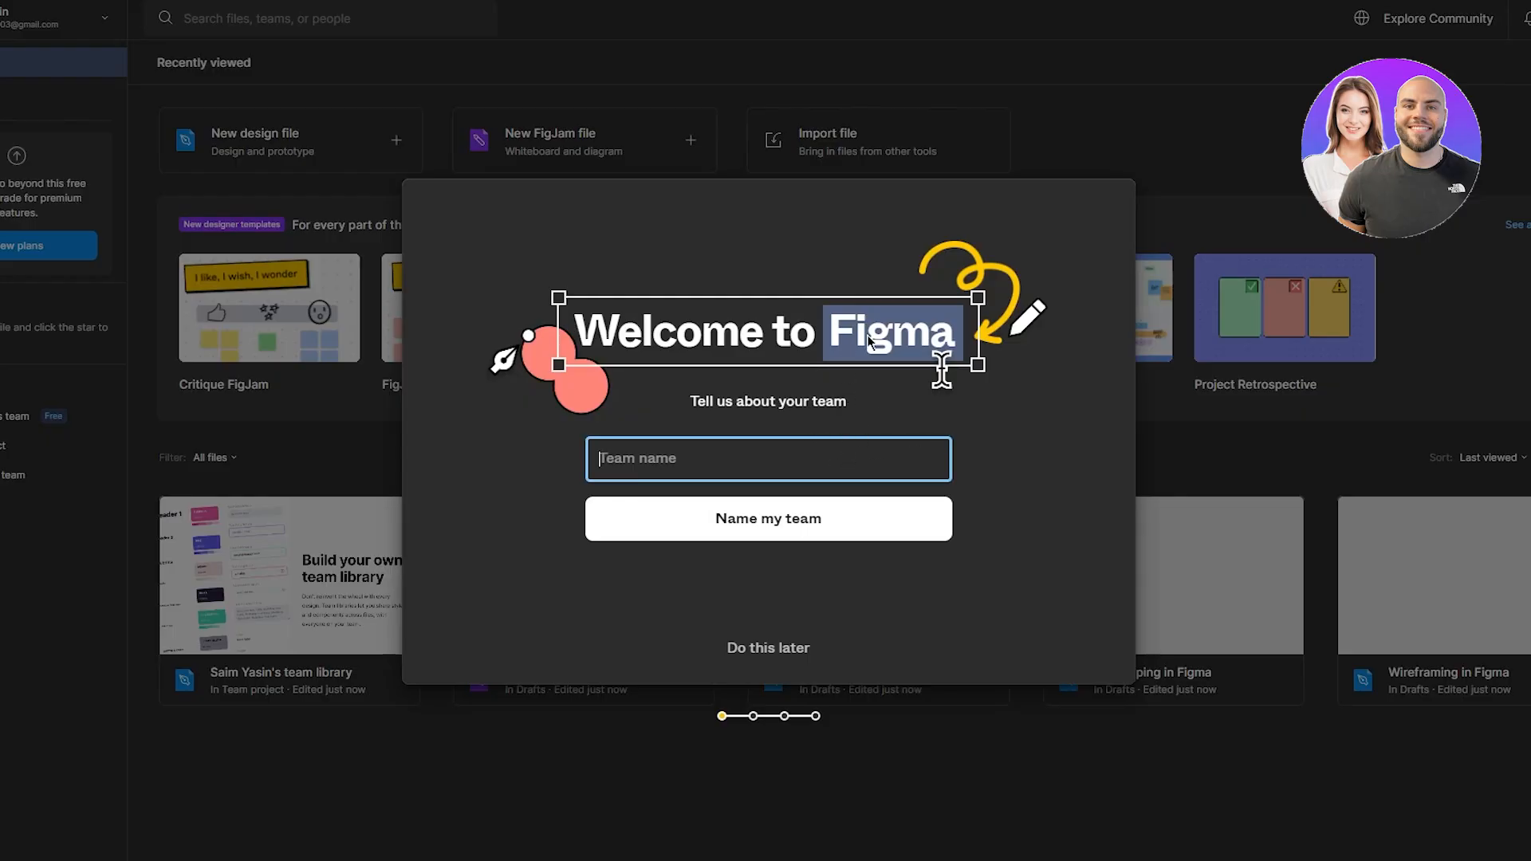
pyautogui.click(766, 659)
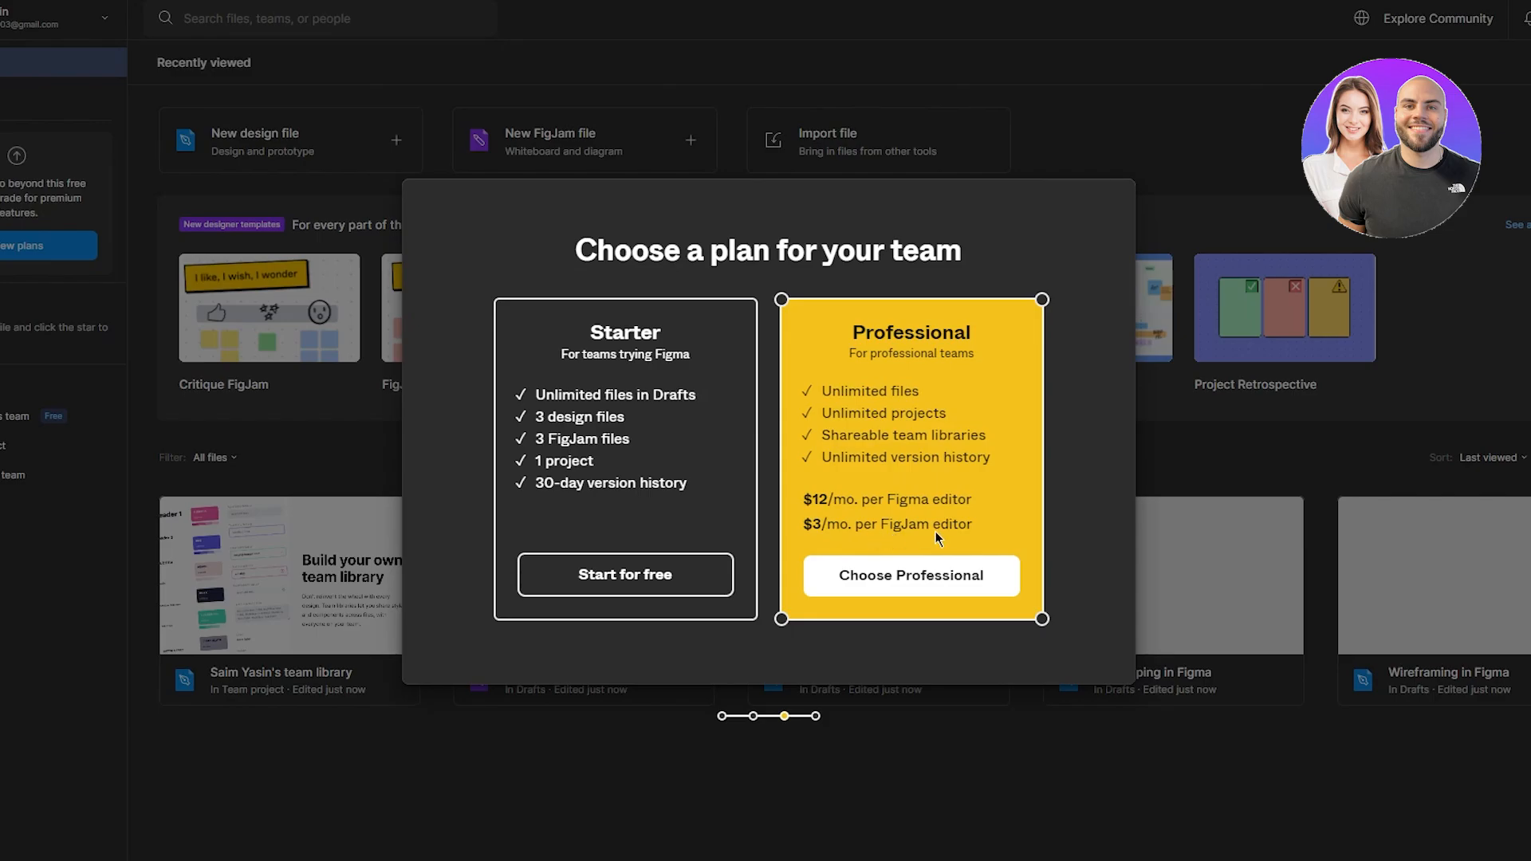
pyautogui.click(673, 588)
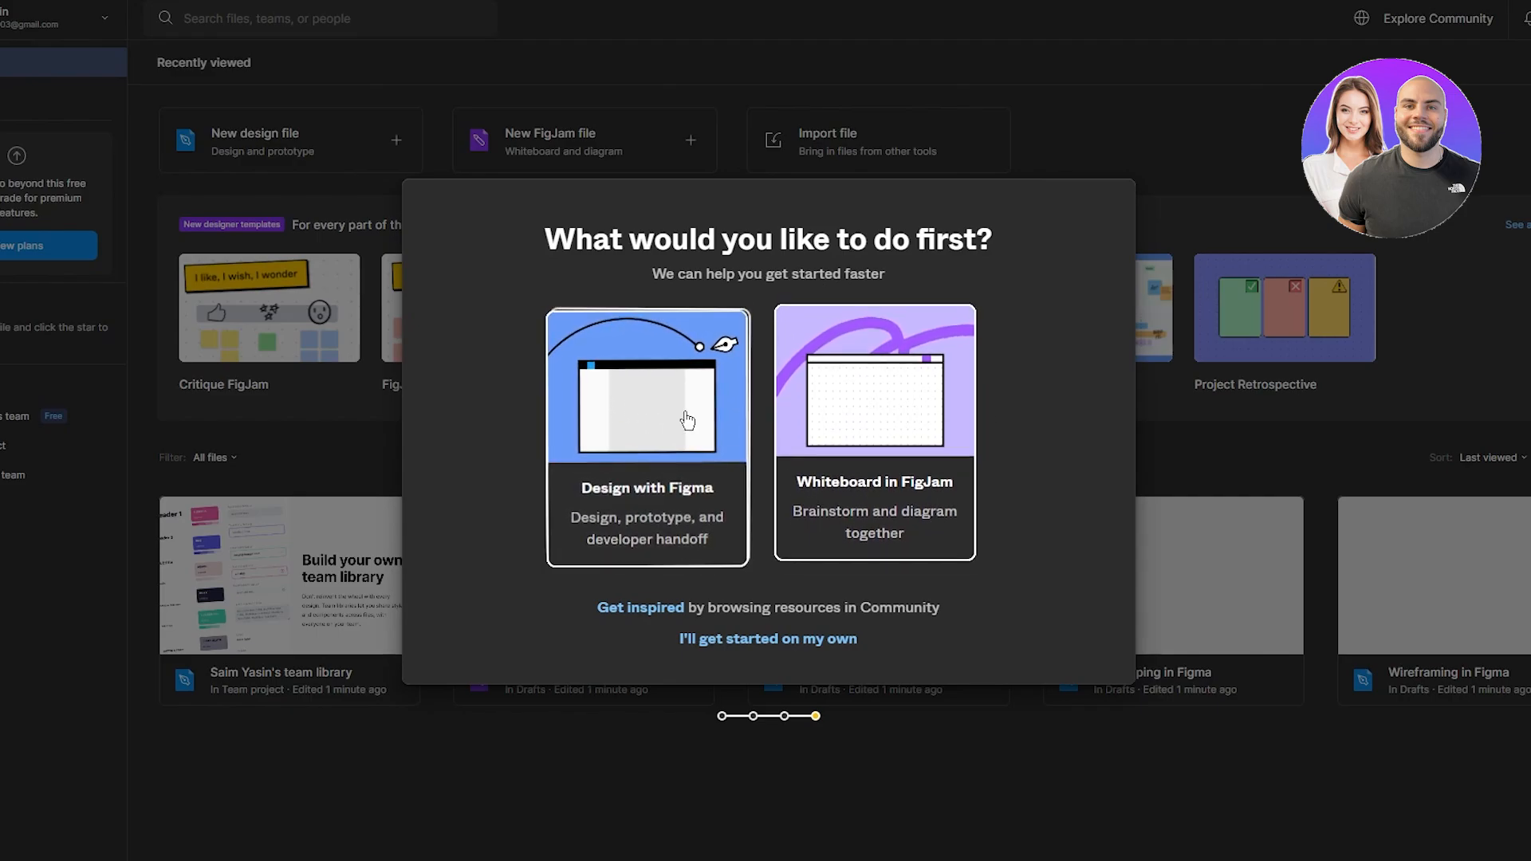
pyautogui.click(762, 640)
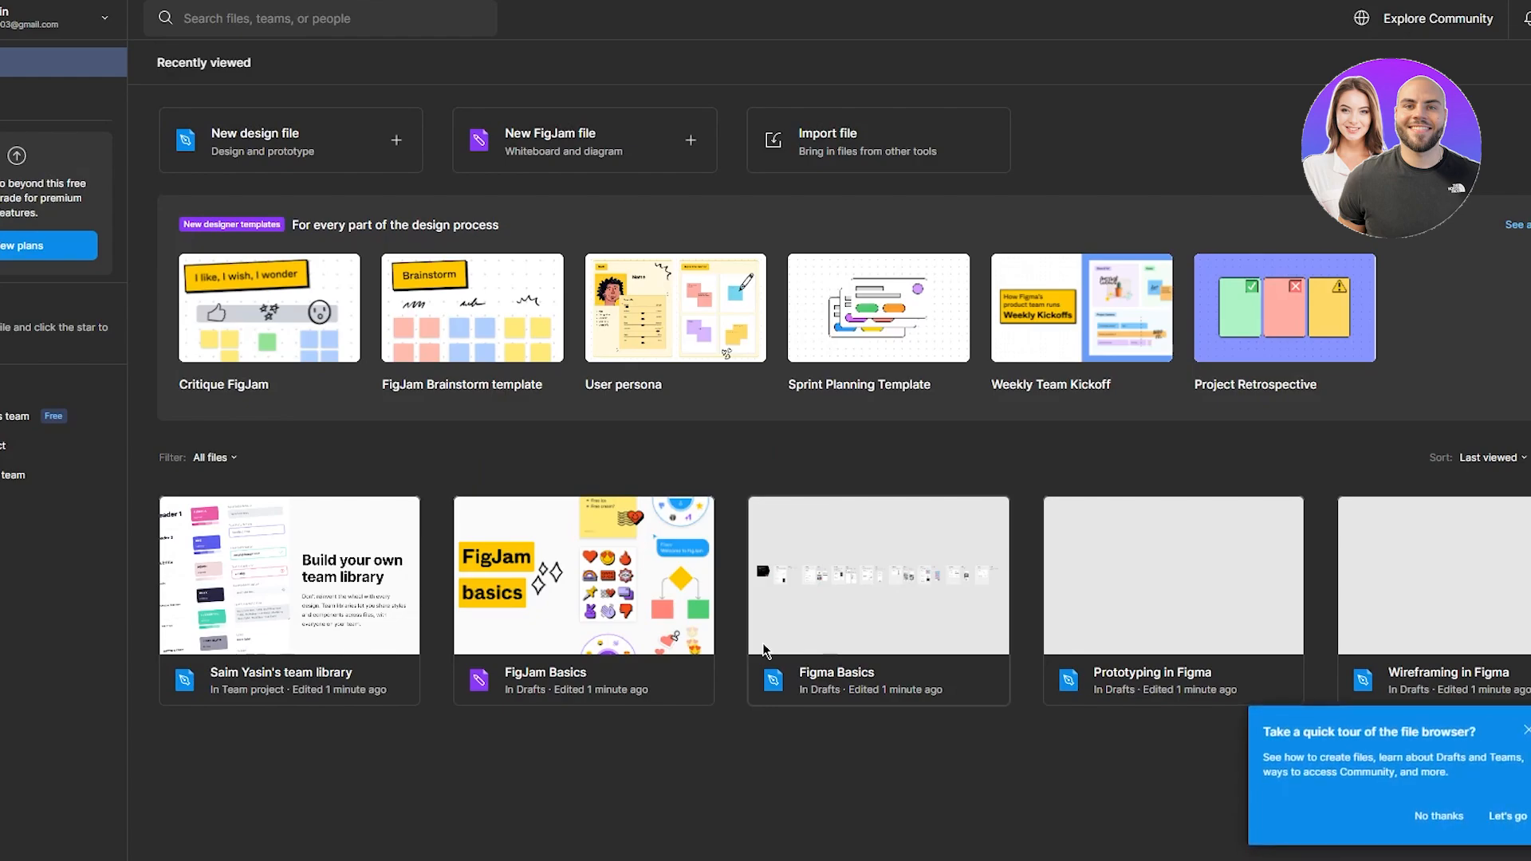
pyautogui.click(1527, 728)
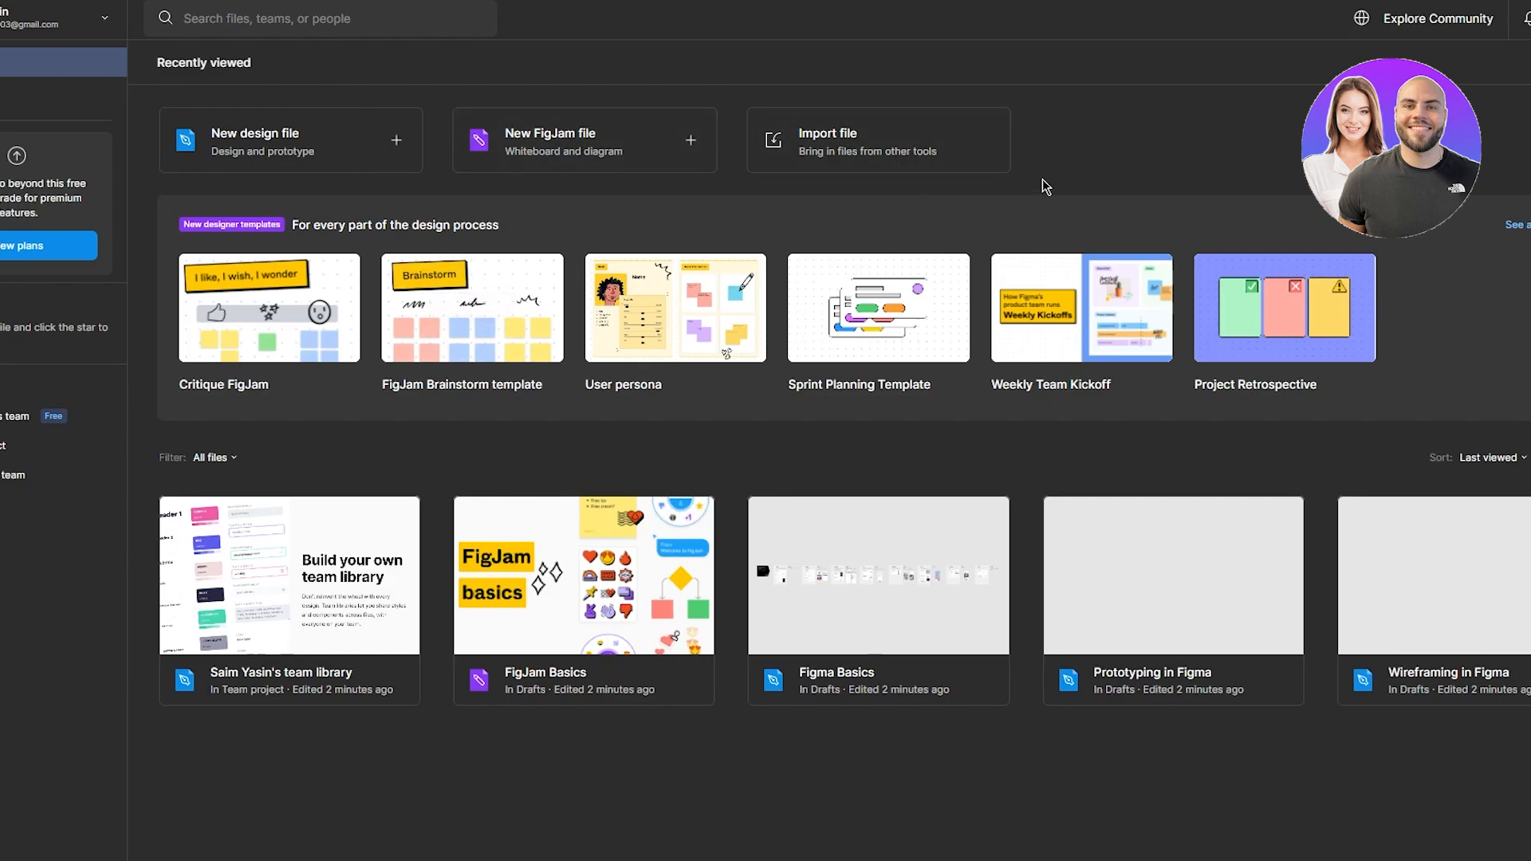
# - Create a new design file and dismiss the offered editor tour
pyautogui.click(390, 149)
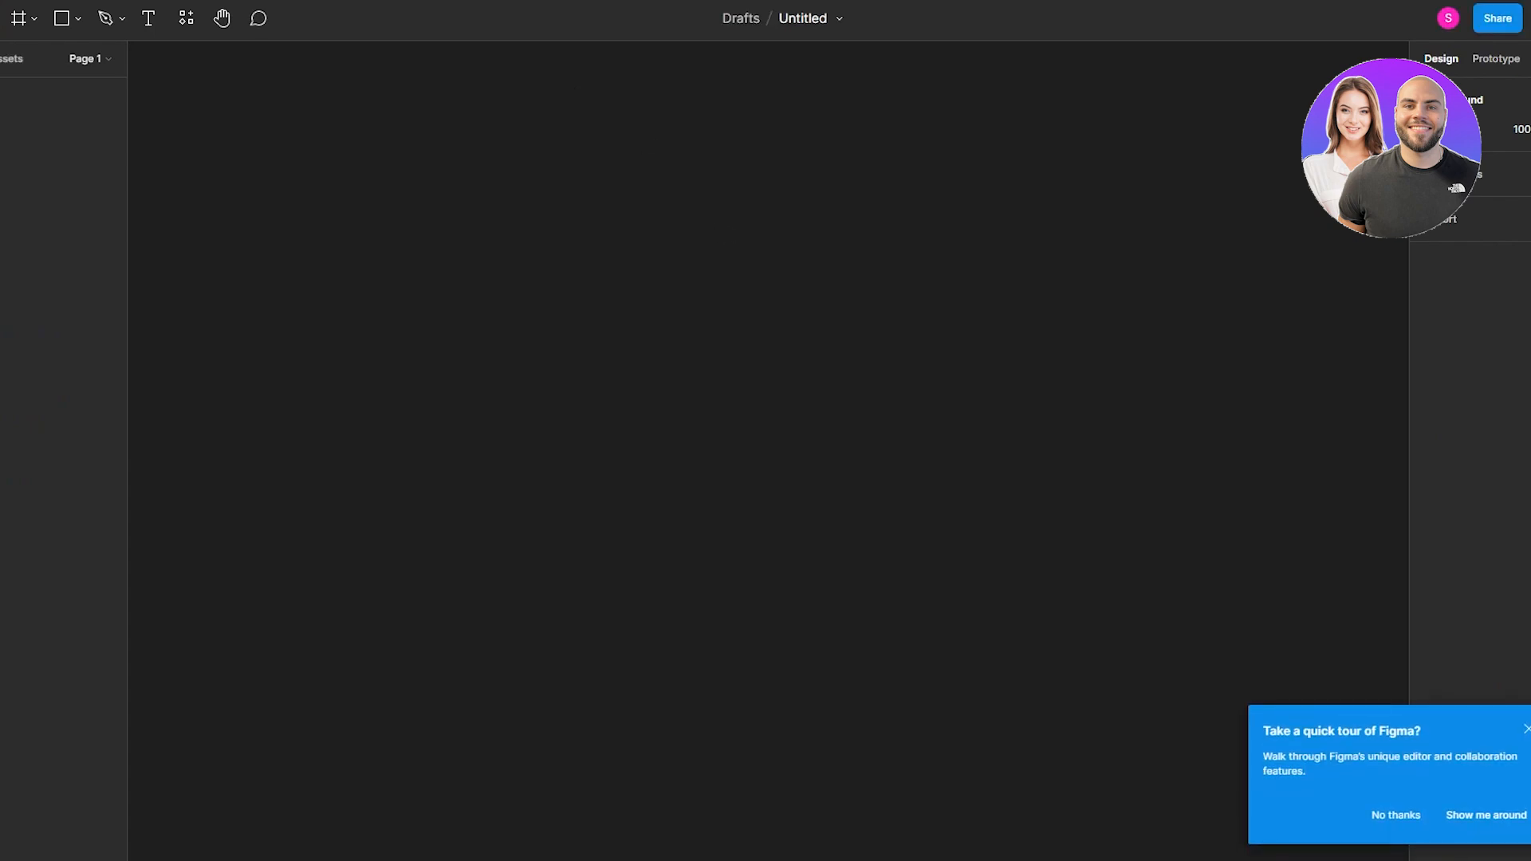
pyautogui.click(1527, 728)
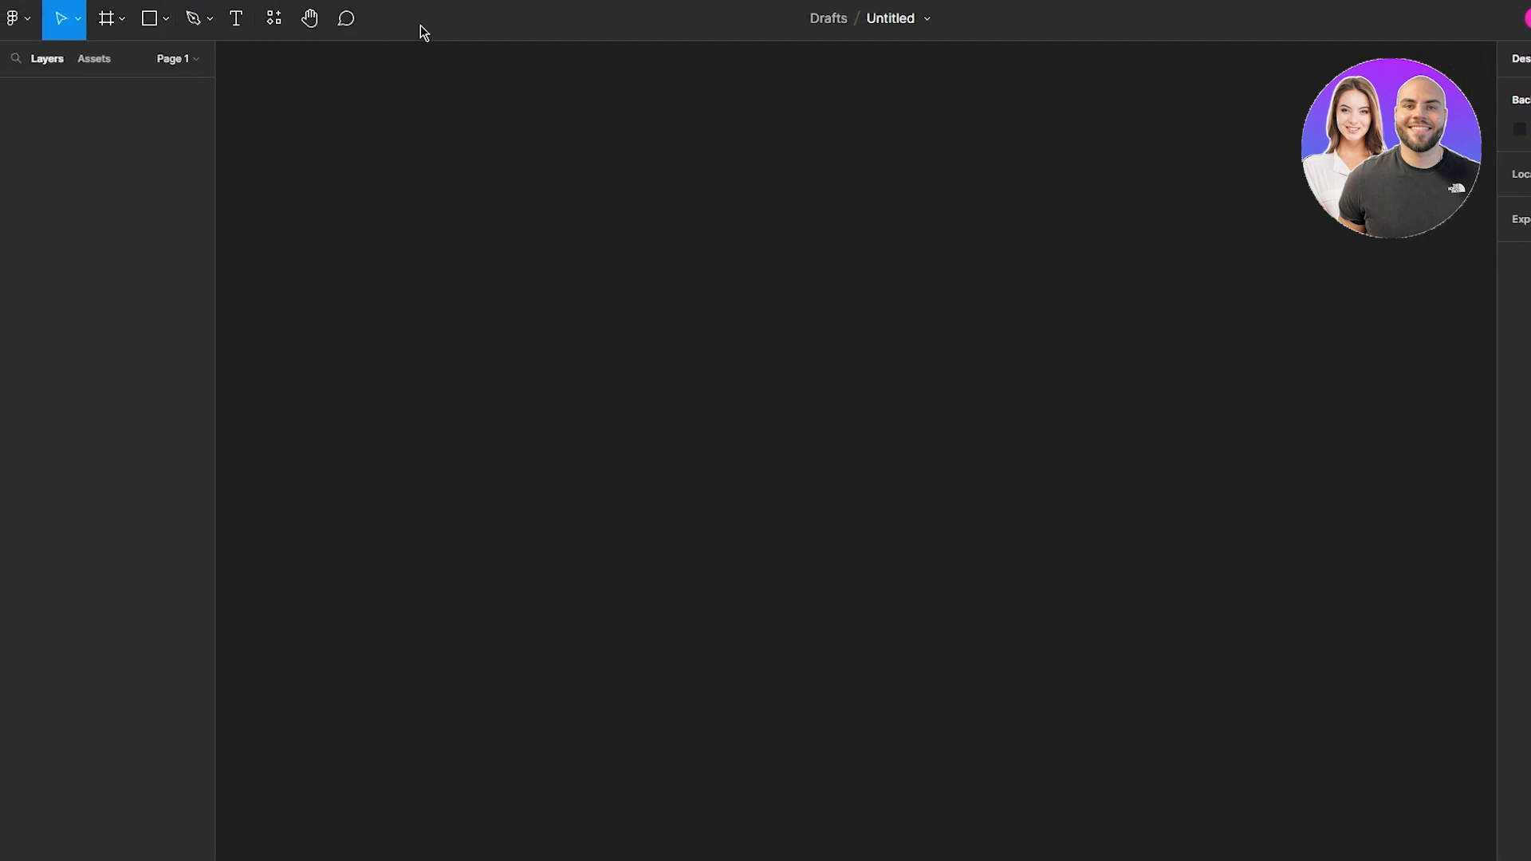
# - Look through the main menu and the move, frame, shape and pen tools, and delete the 100 × 100 frame placed on the canvas
pyautogui.click(21, 18)
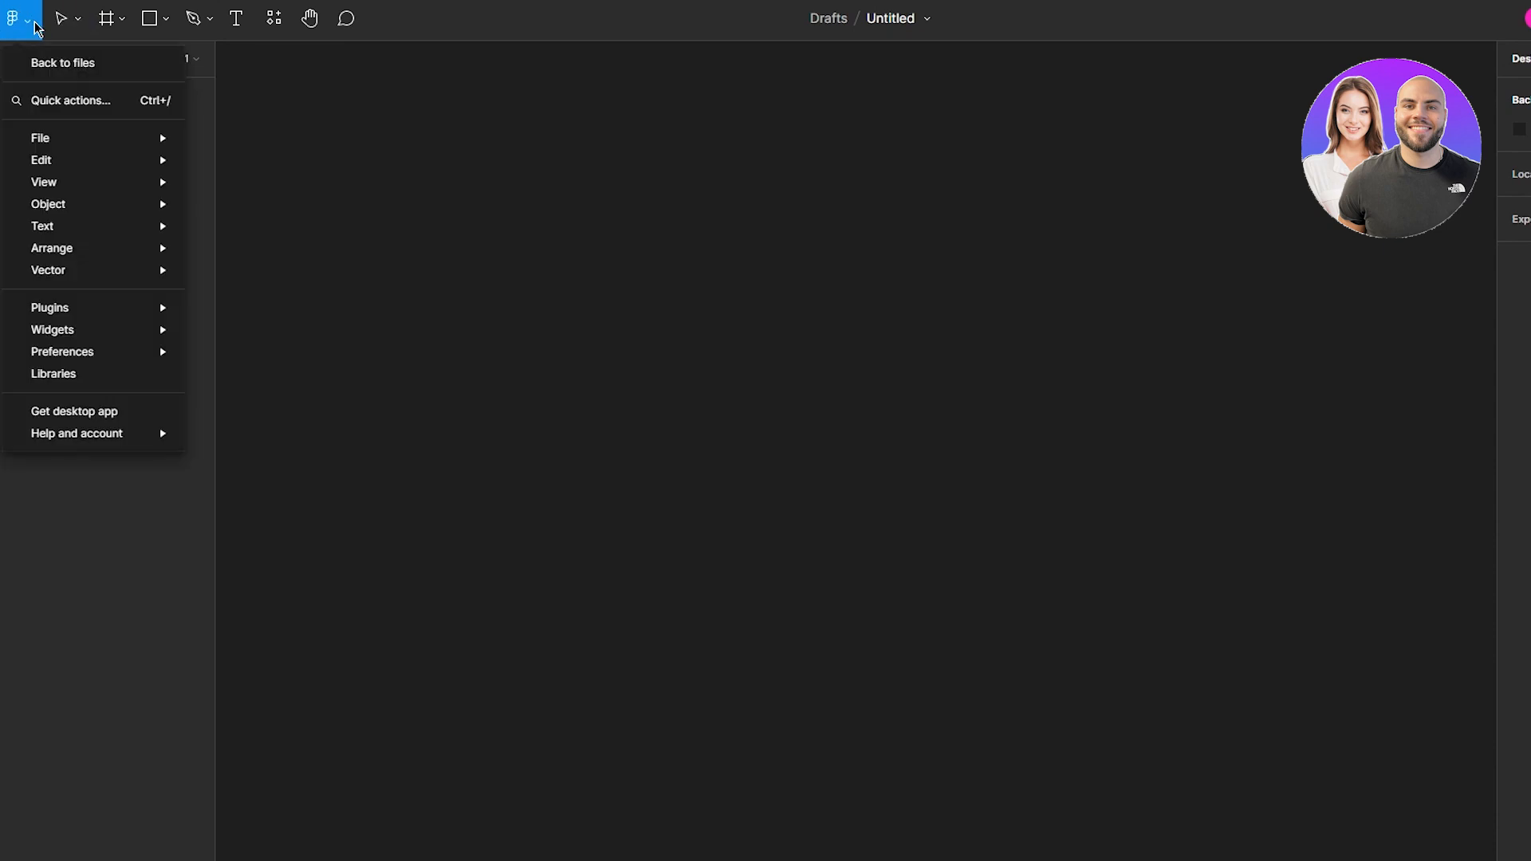
pyautogui.click(85, 33)
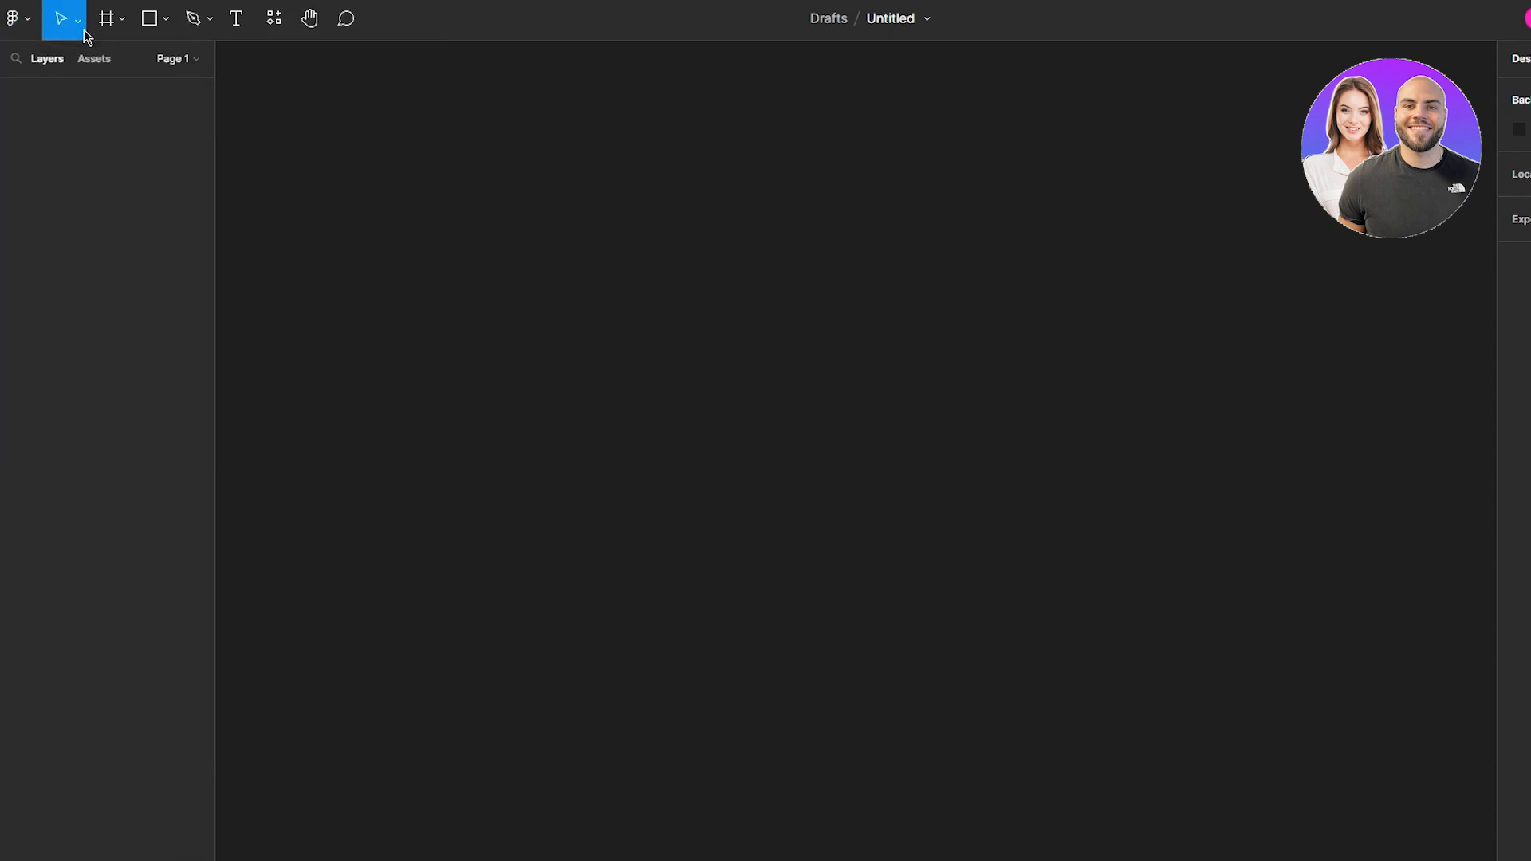
pyautogui.click(79, 32)
pyautogui.click(112, 28)
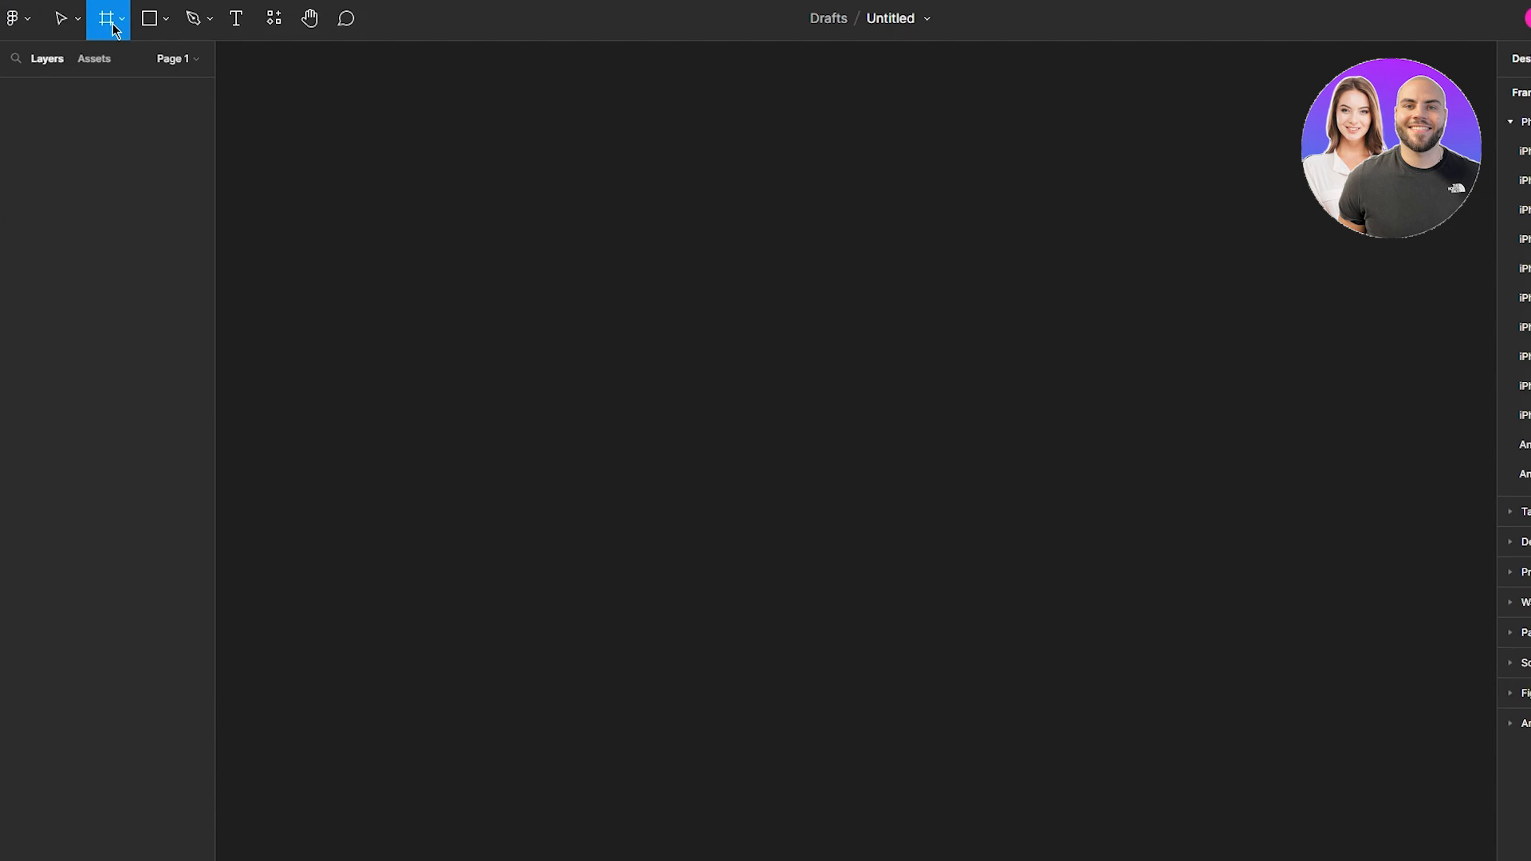
pyautogui.click(167, 24)
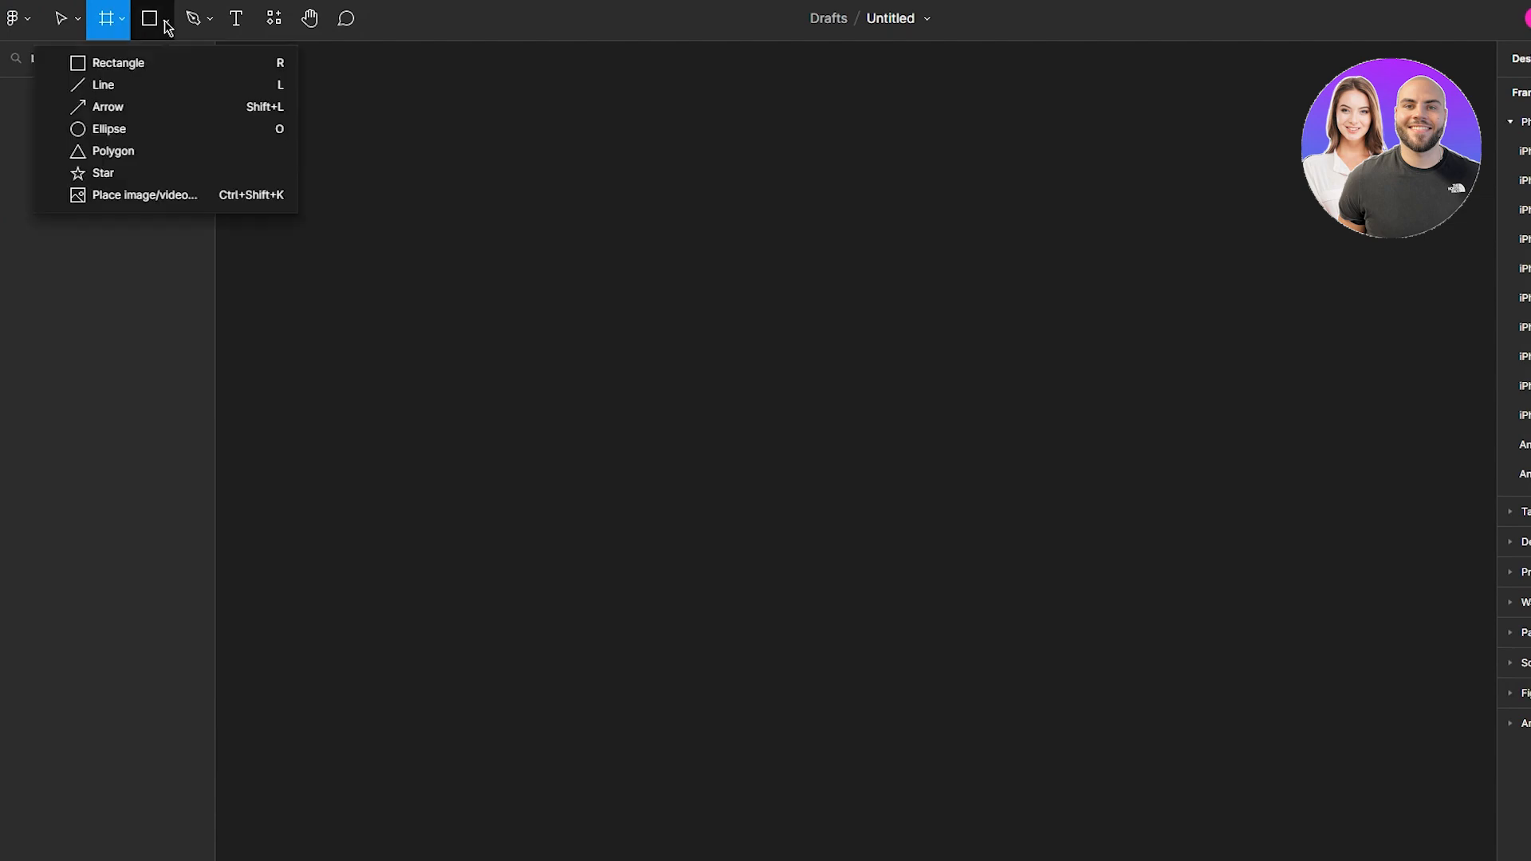
pyautogui.click(212, 22)
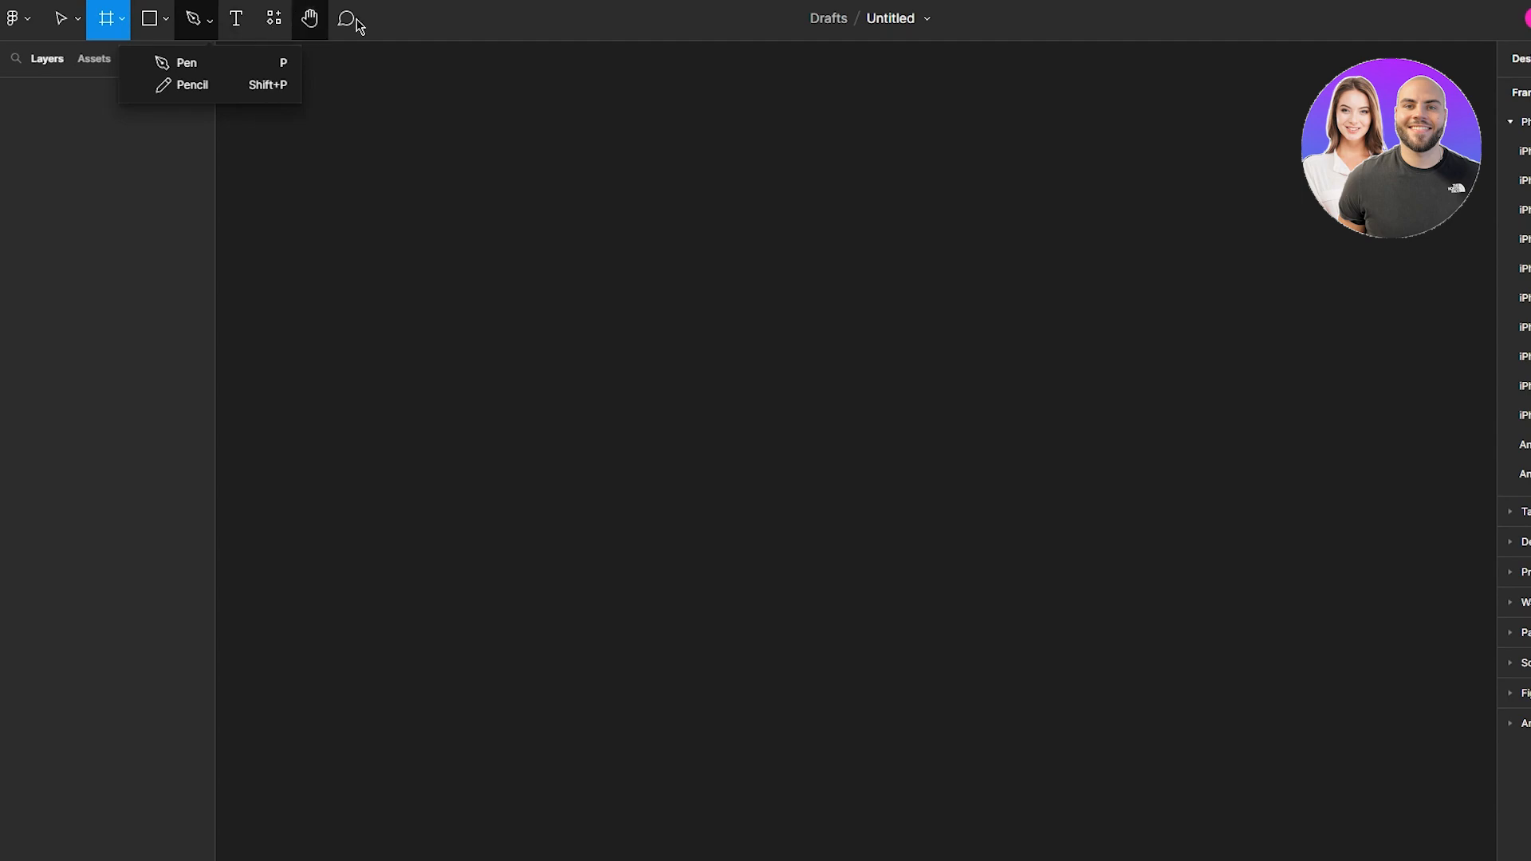
pyautogui.click(284, 228)
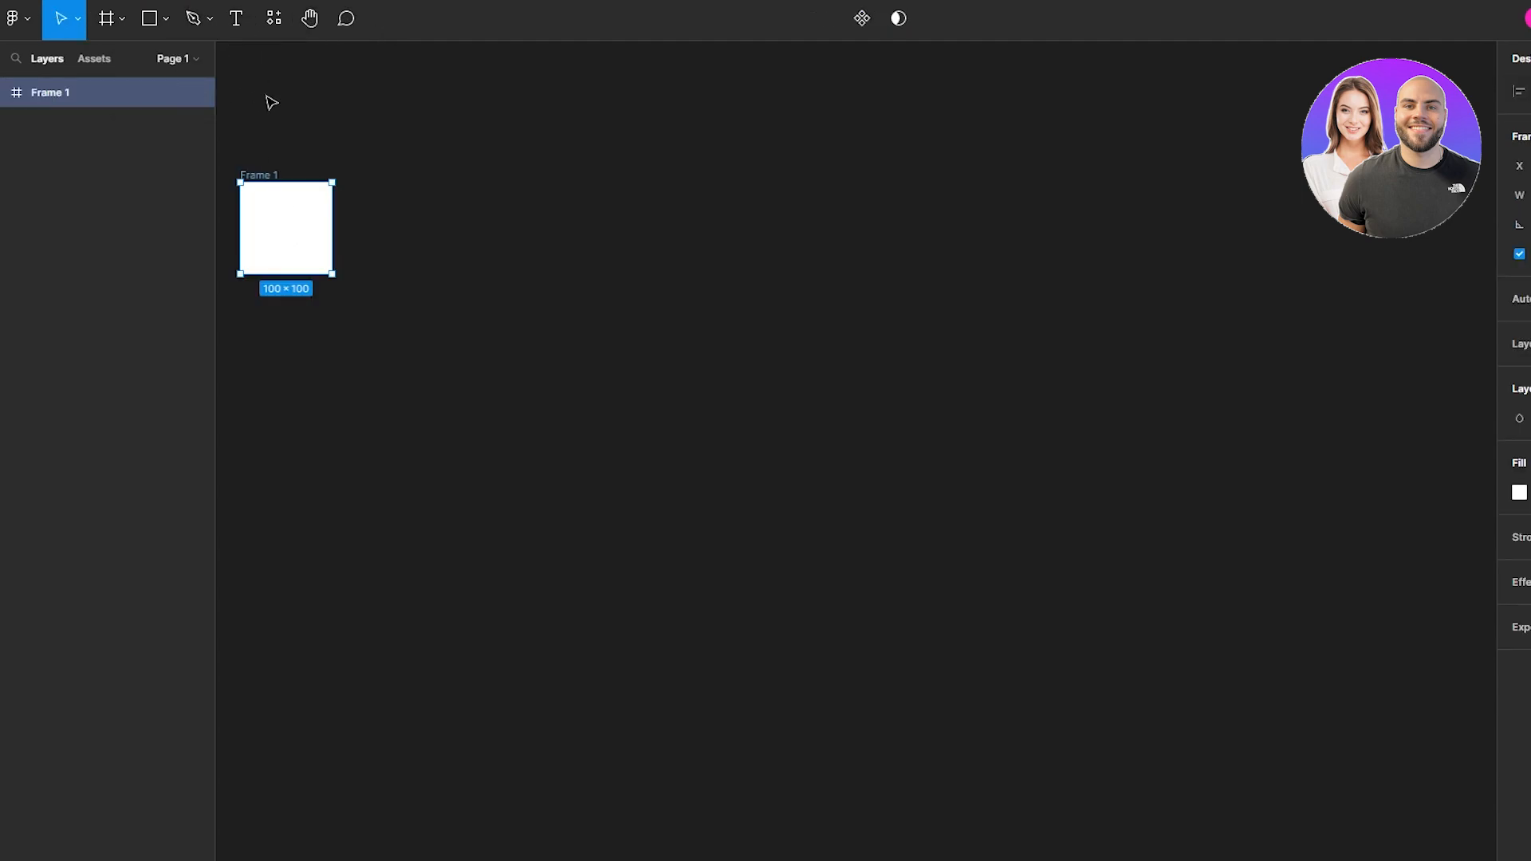
pyautogui.press('Delete')
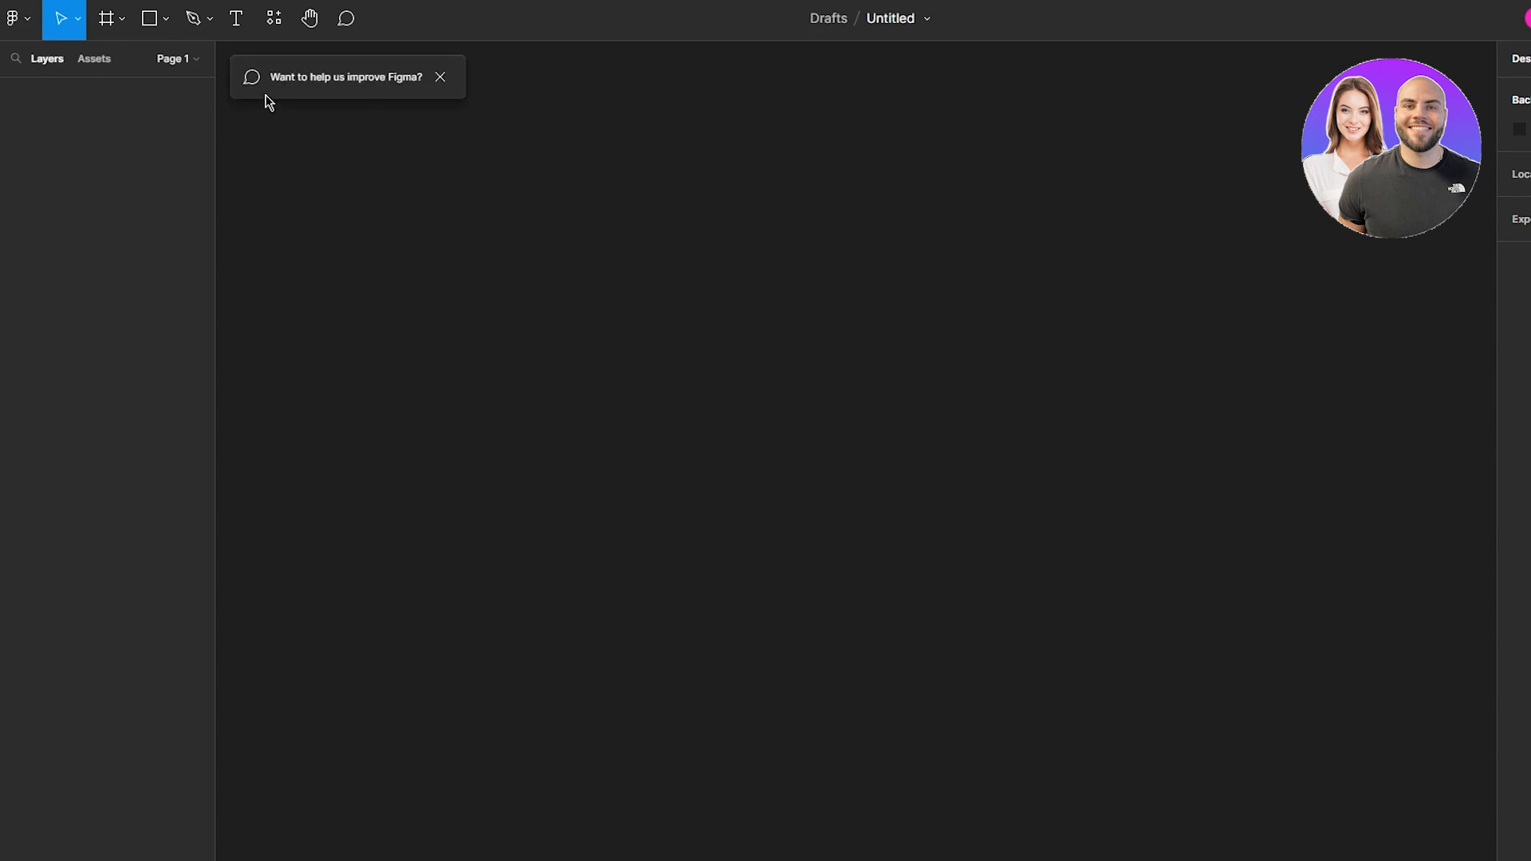
# - Dismiss the feedback prompt and rename the design file to First Design
pyautogui.click(440, 78)
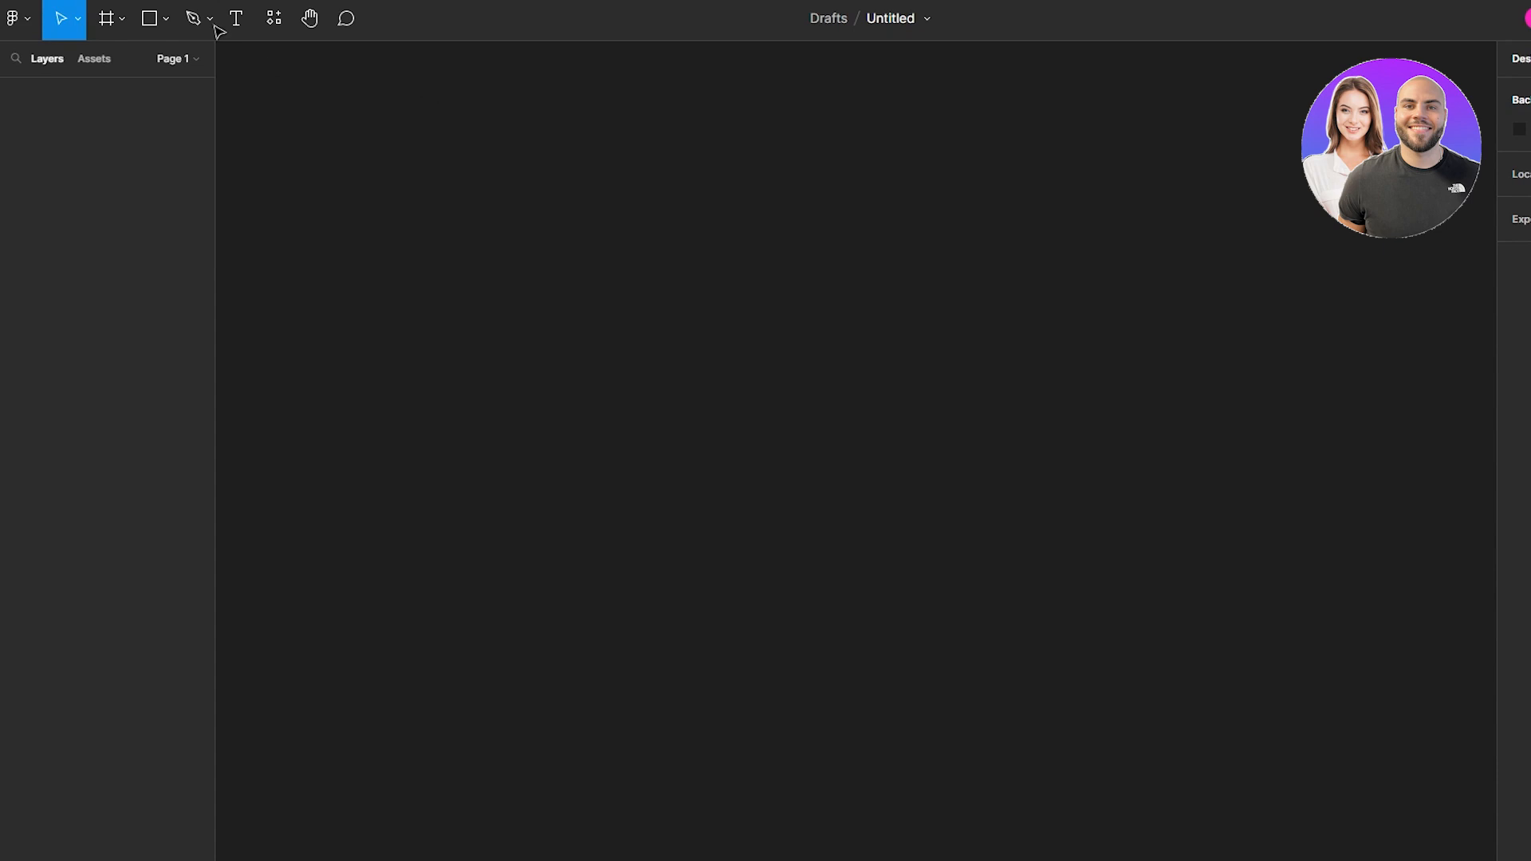
pyautogui.click(914, 26)
pyautogui.click(1015, 137)
pyautogui.click(888, 18)
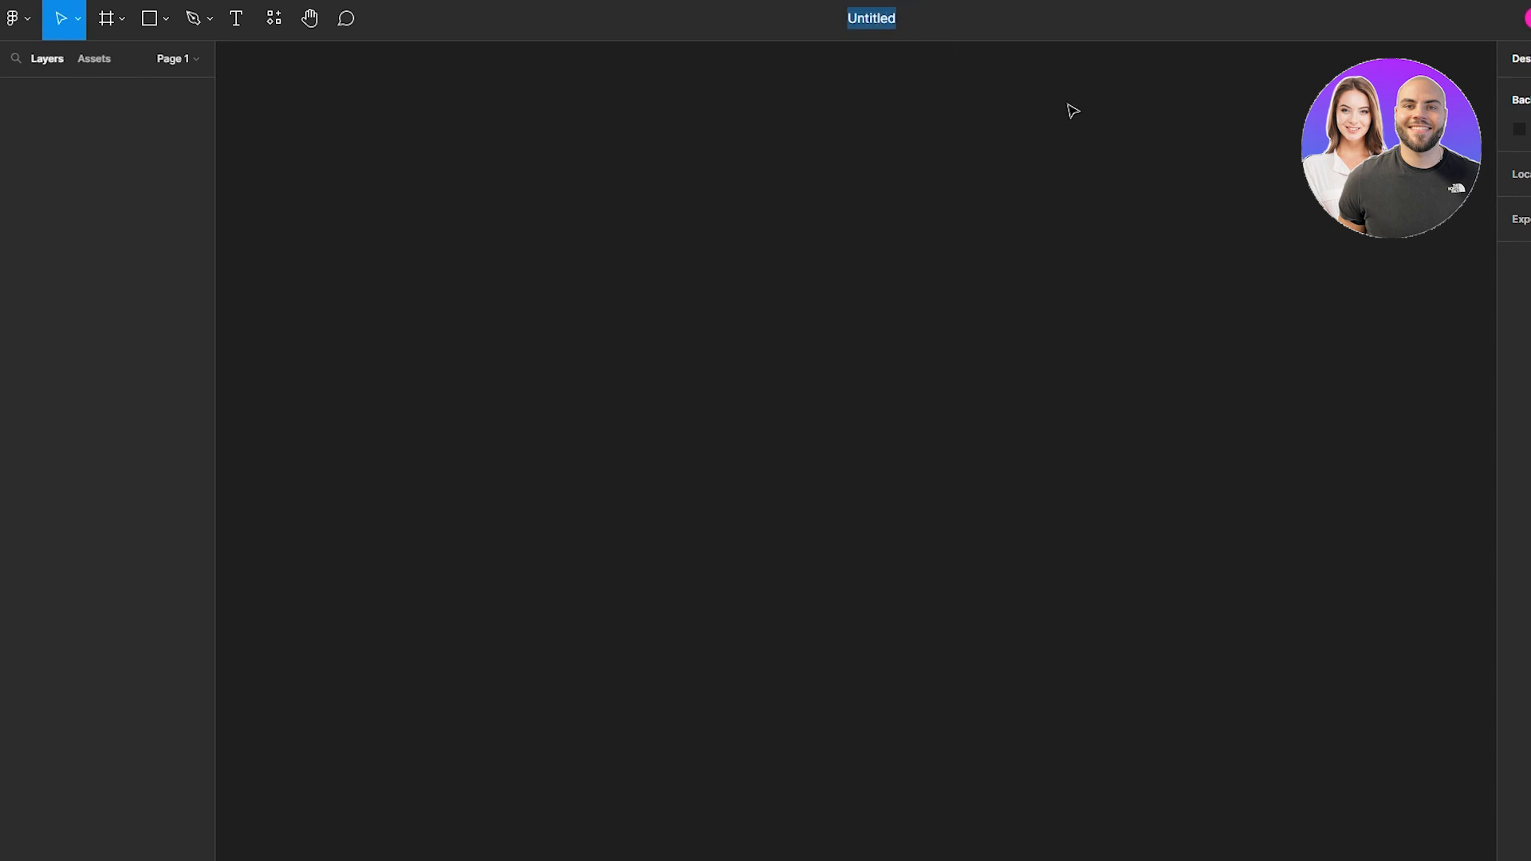
pyautogui.write('First Design')
pyautogui.press('Return')
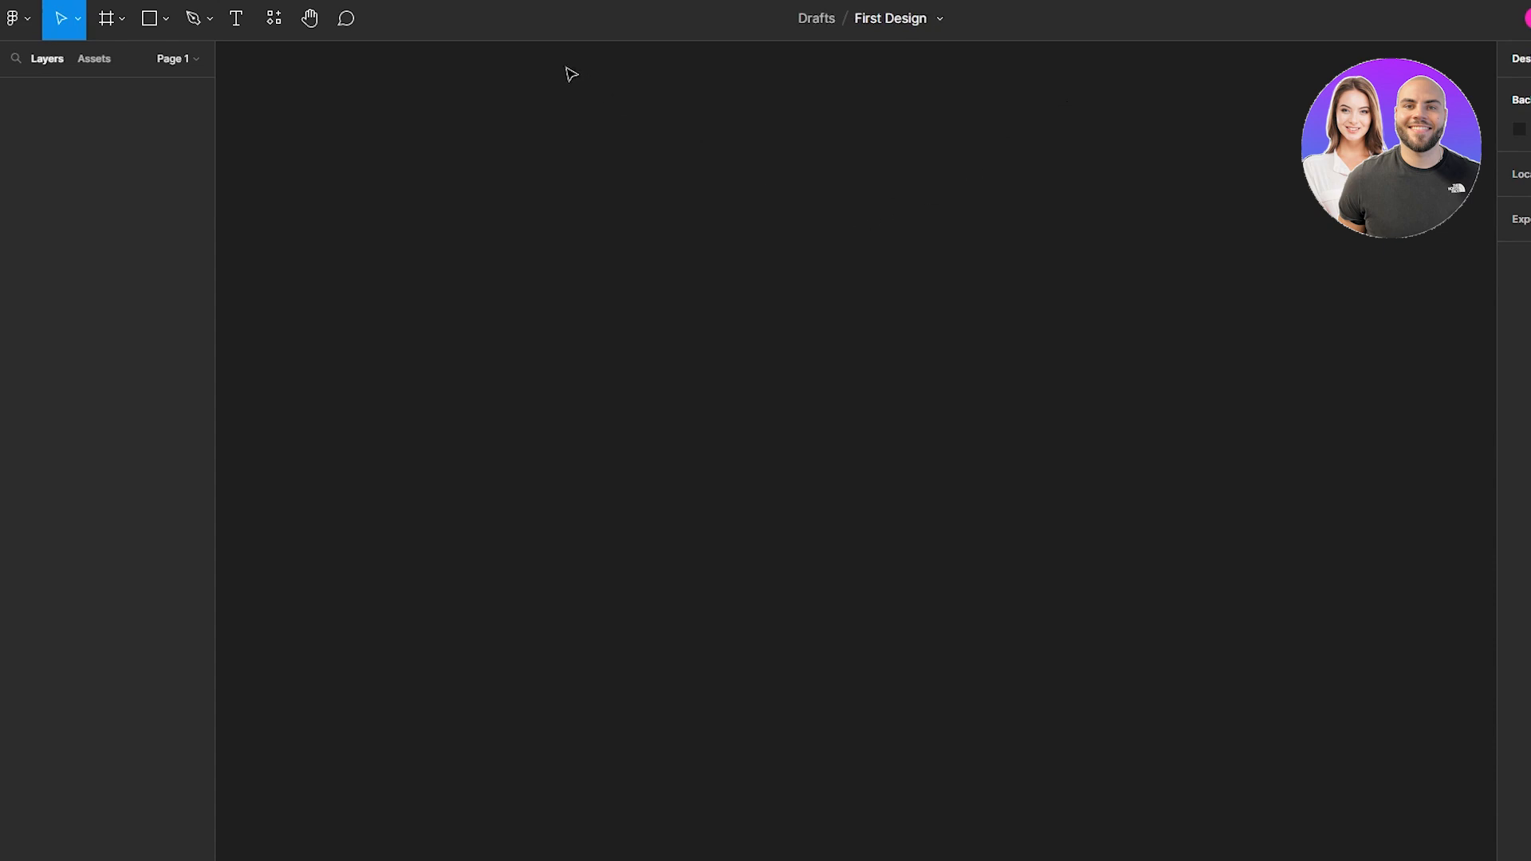
# - Examine the frame tool options and the main menu's File, Edit, Object, Text, Widgets and other command groups
pyautogui.click(124, 20)
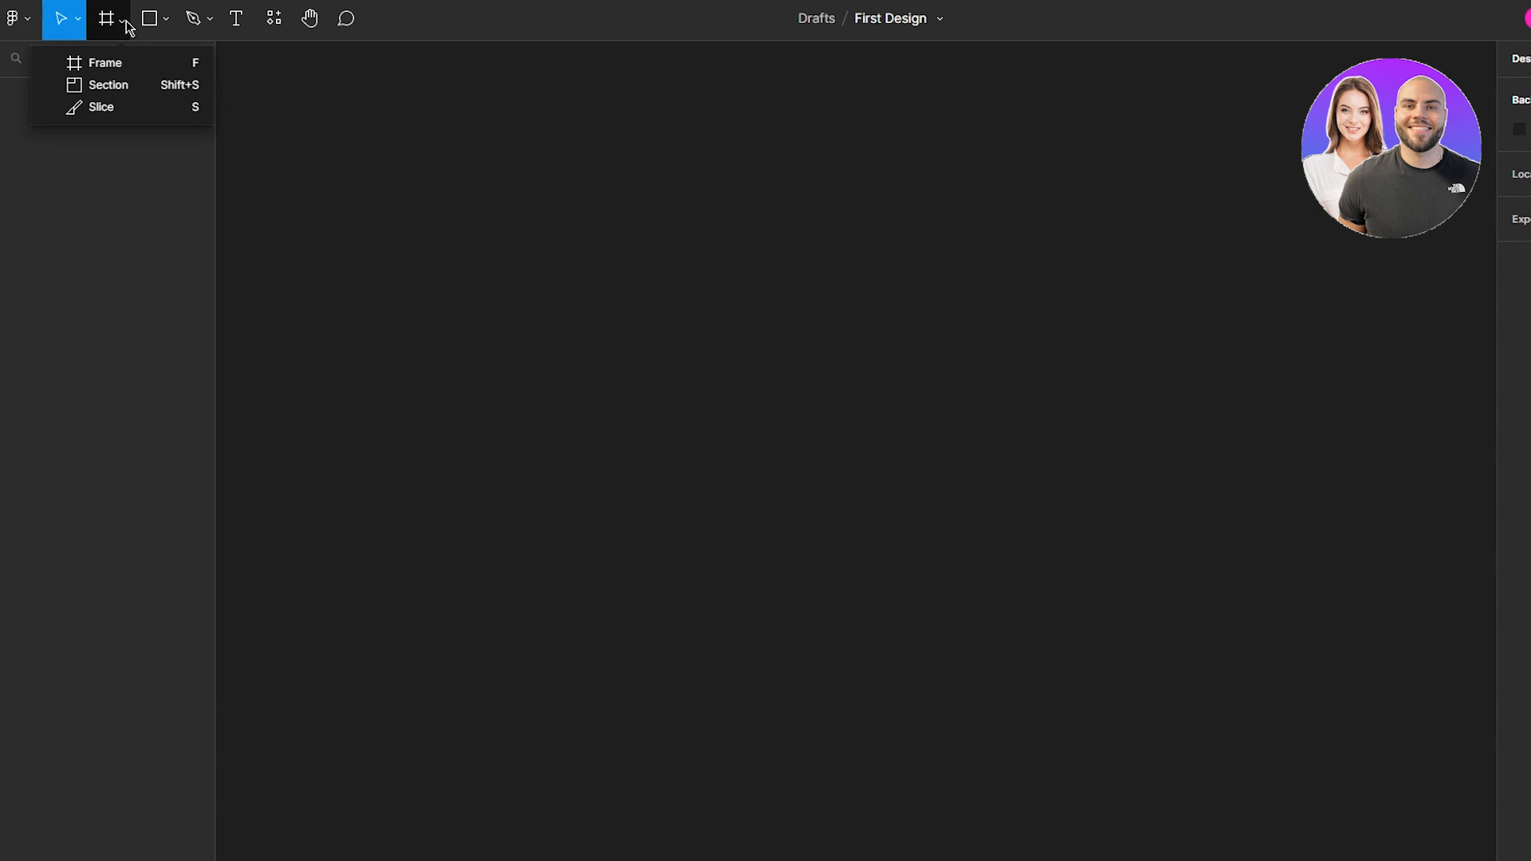
pyautogui.click(16, 17)
pyautogui.click(16, 17)
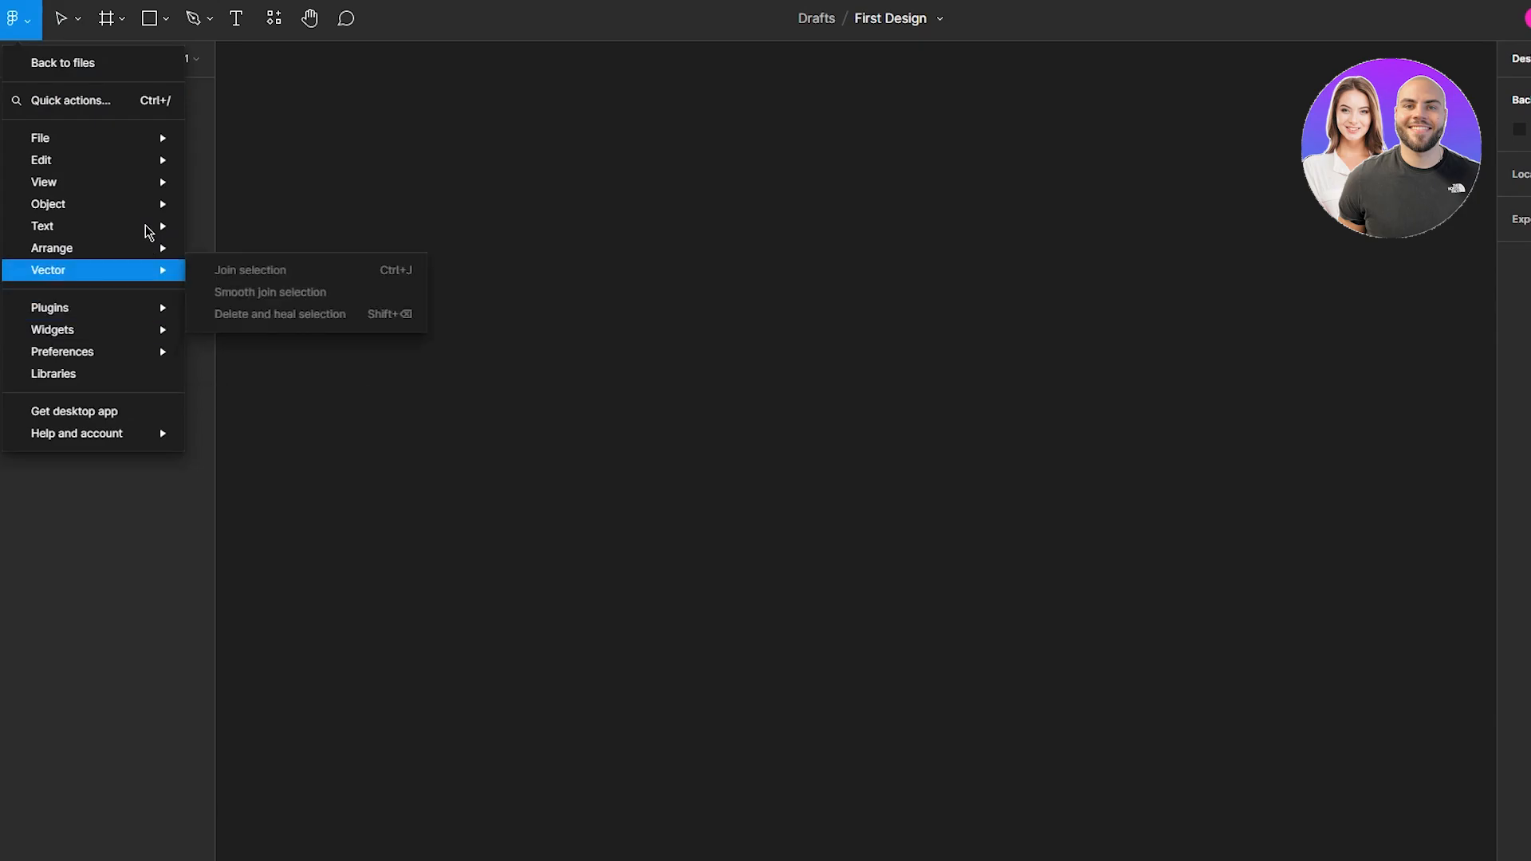
pyautogui.moveTo(138, 148)
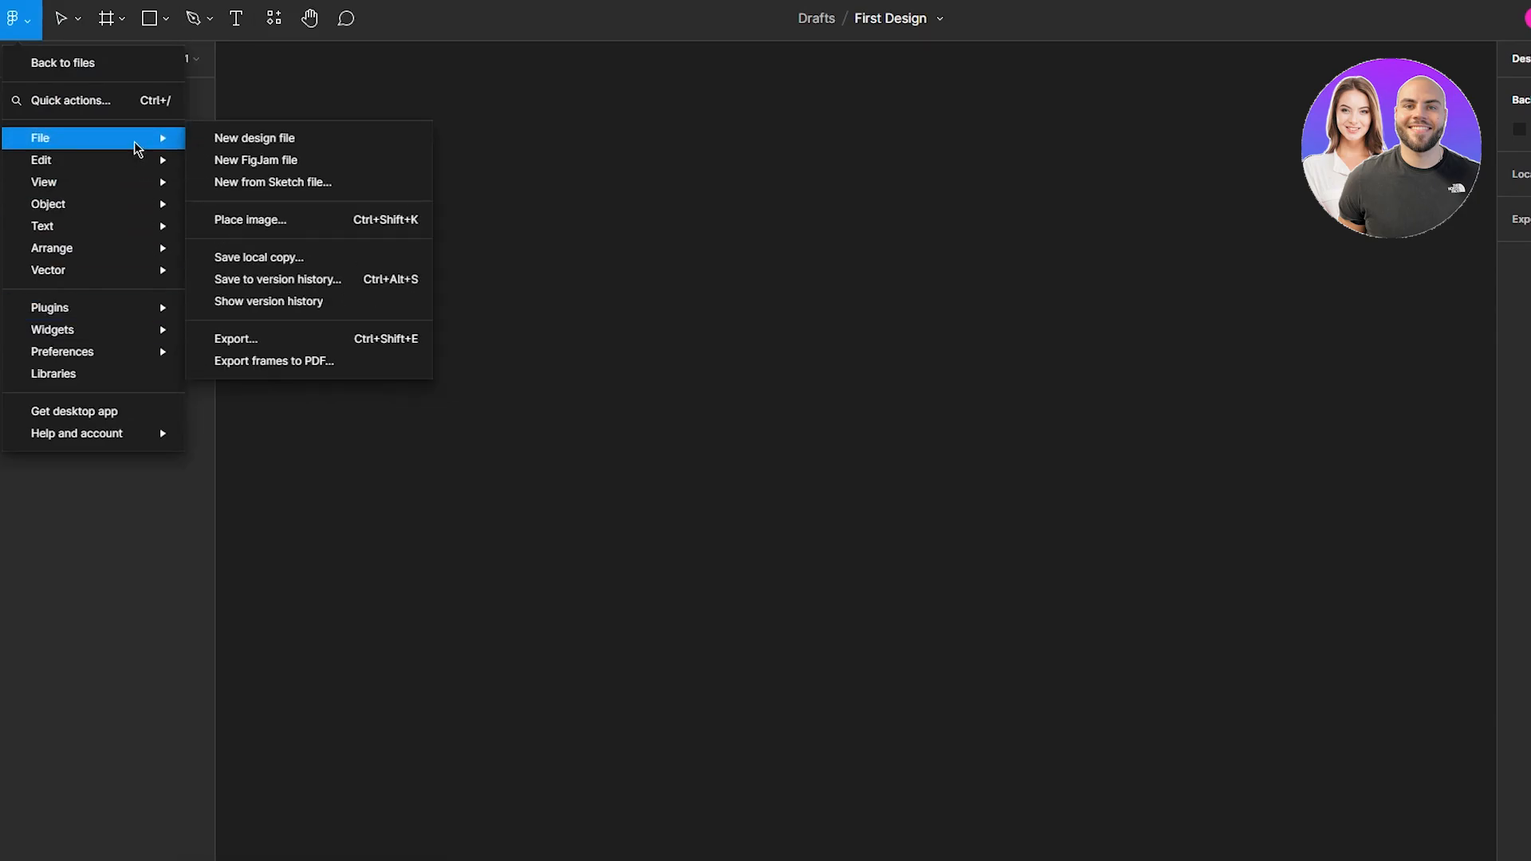
pyautogui.moveTo(149, 174)
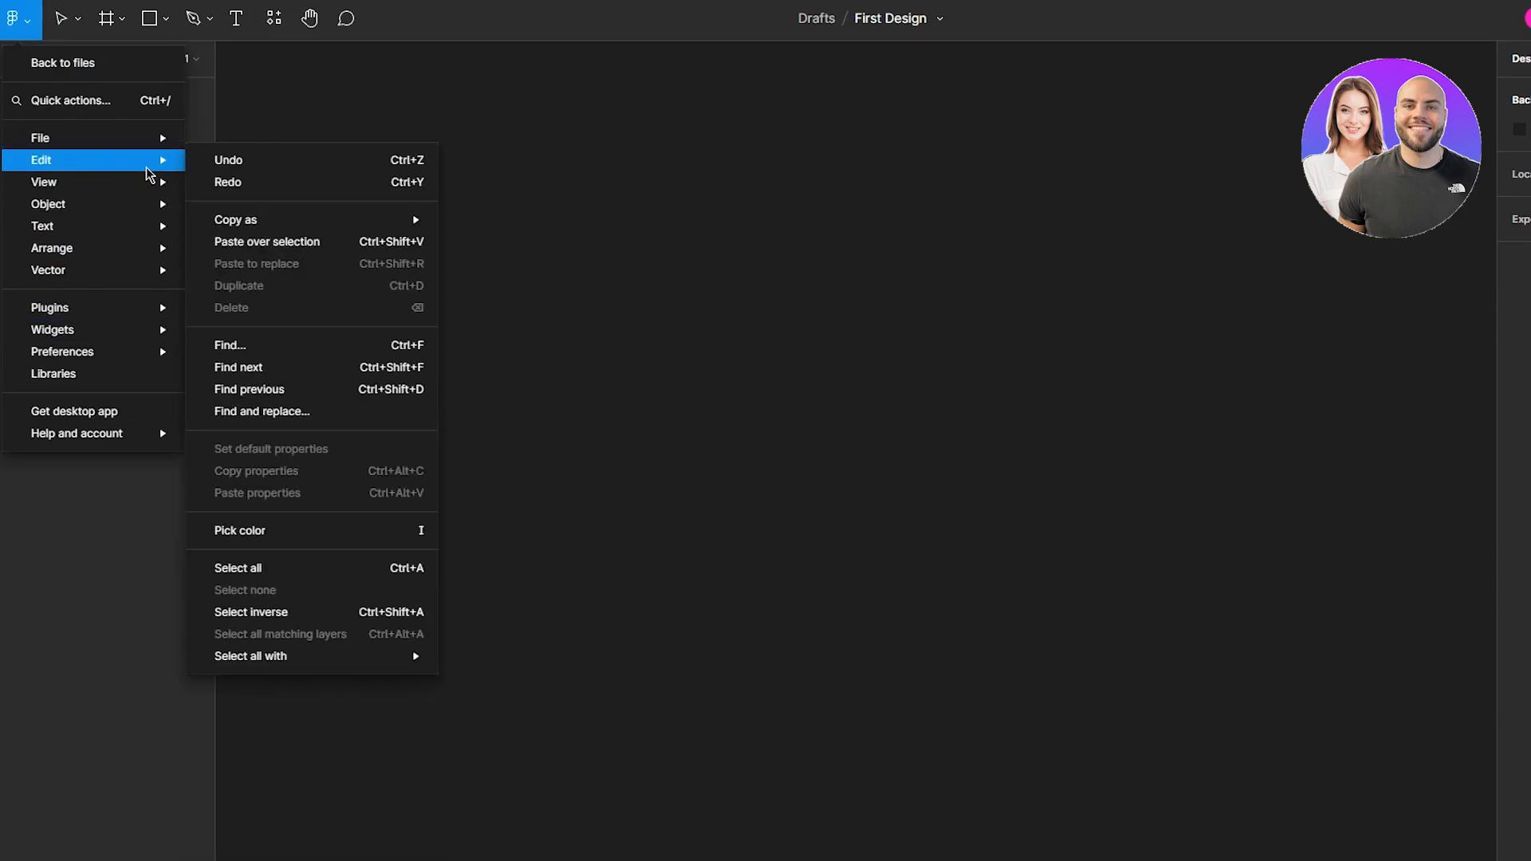
pyautogui.moveTo(175, 198)
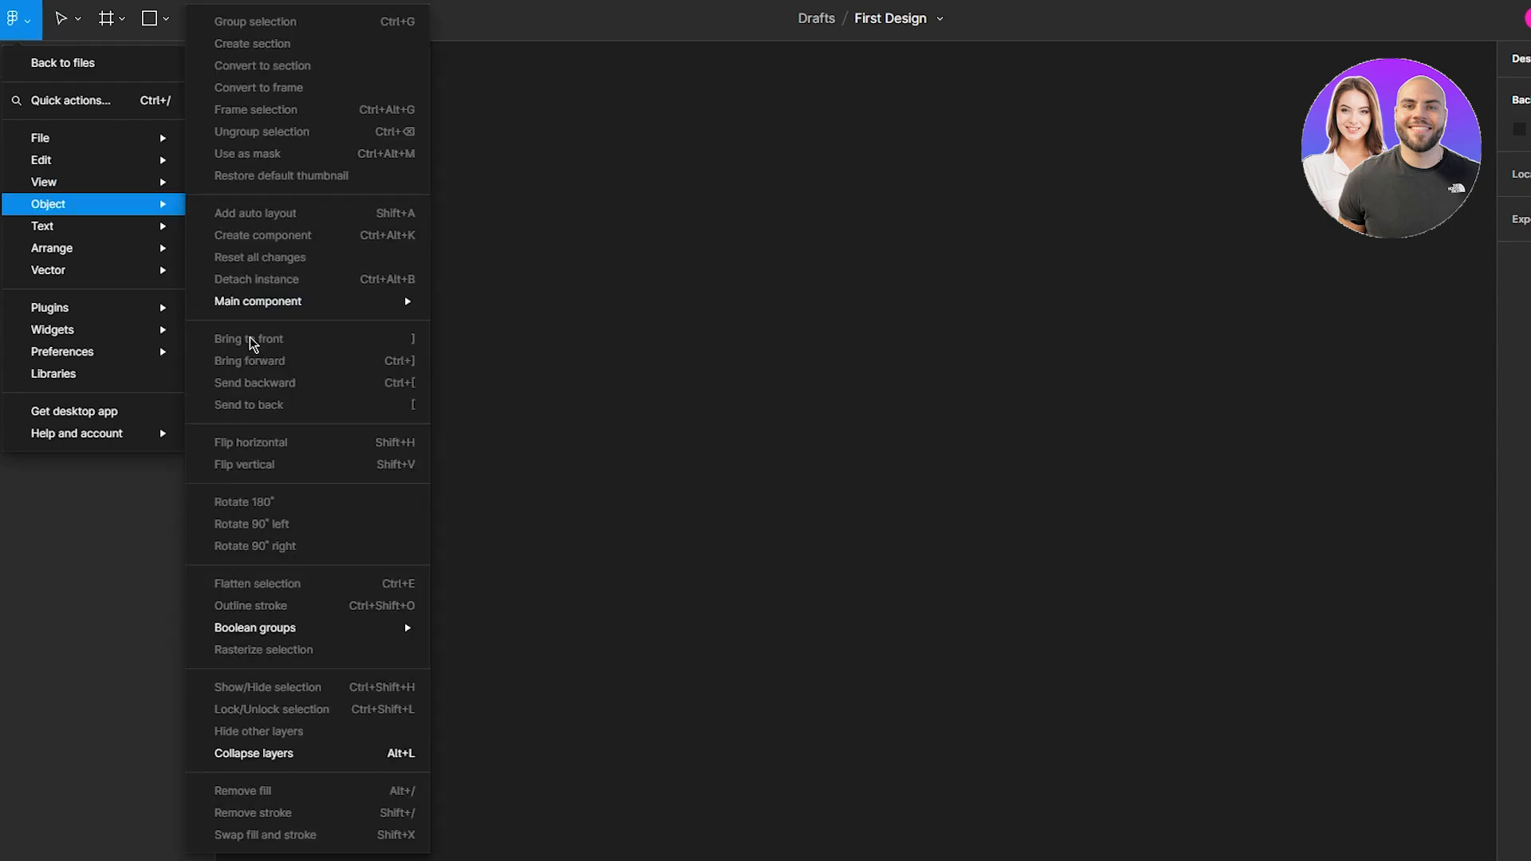
pyautogui.moveTo(84, 233)
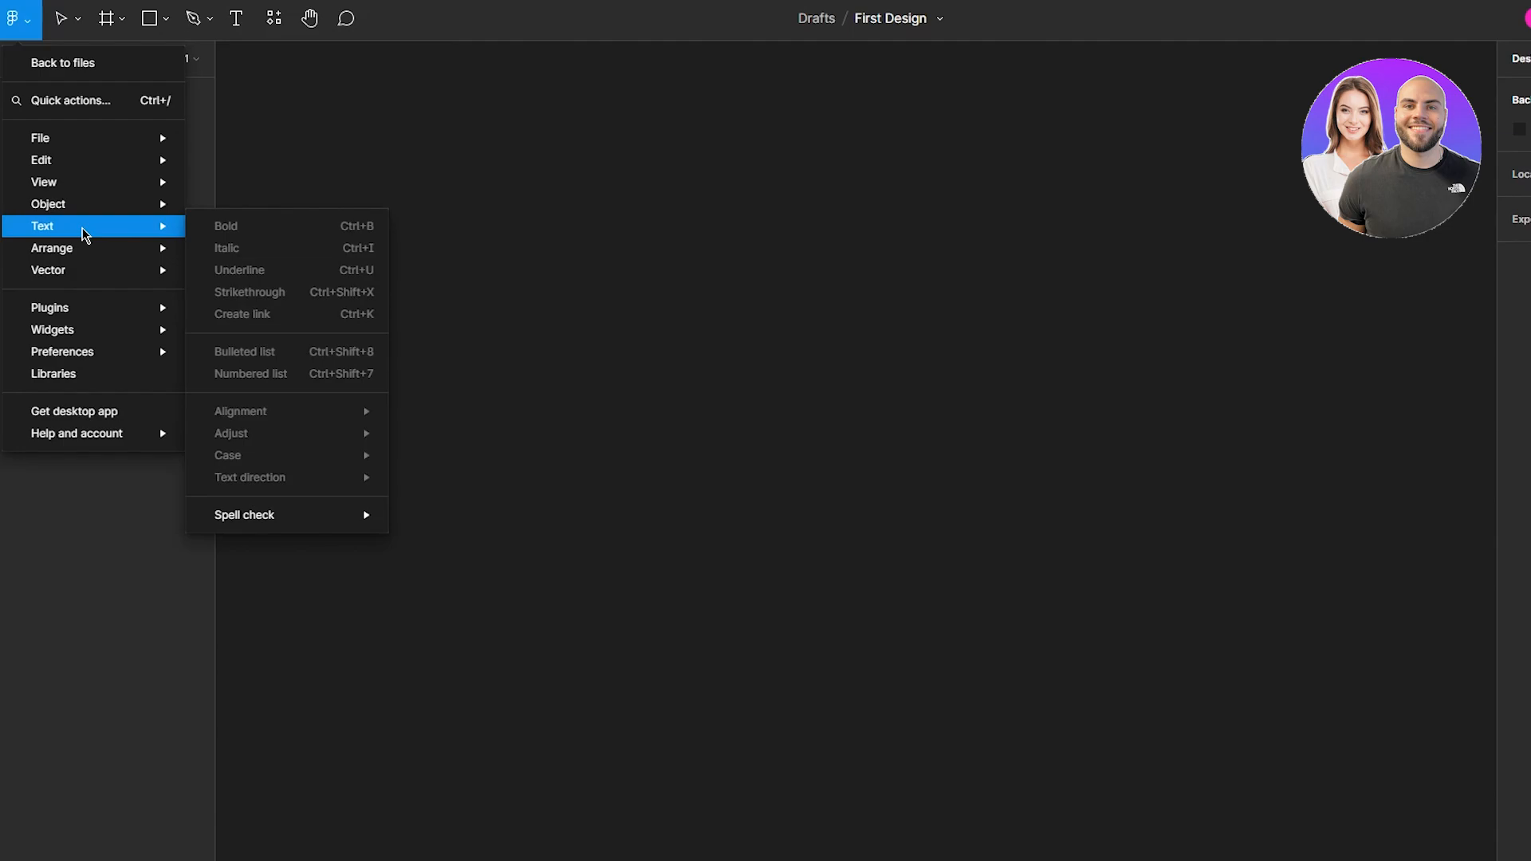
pyautogui.moveTo(140, 262)
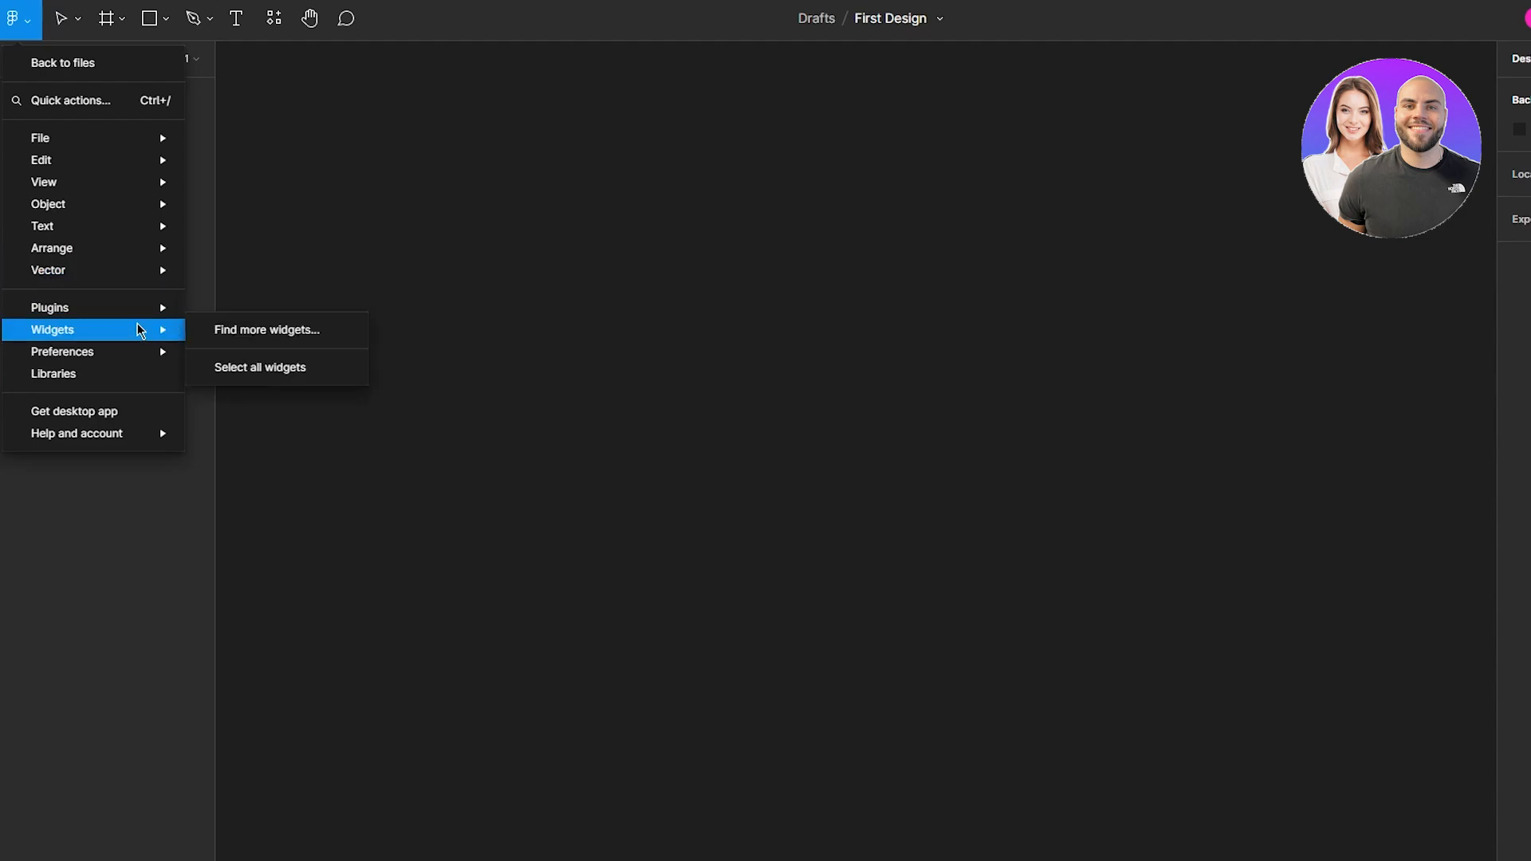
pyautogui.moveTo(139, 315)
pyautogui.moveTo(141, 357)
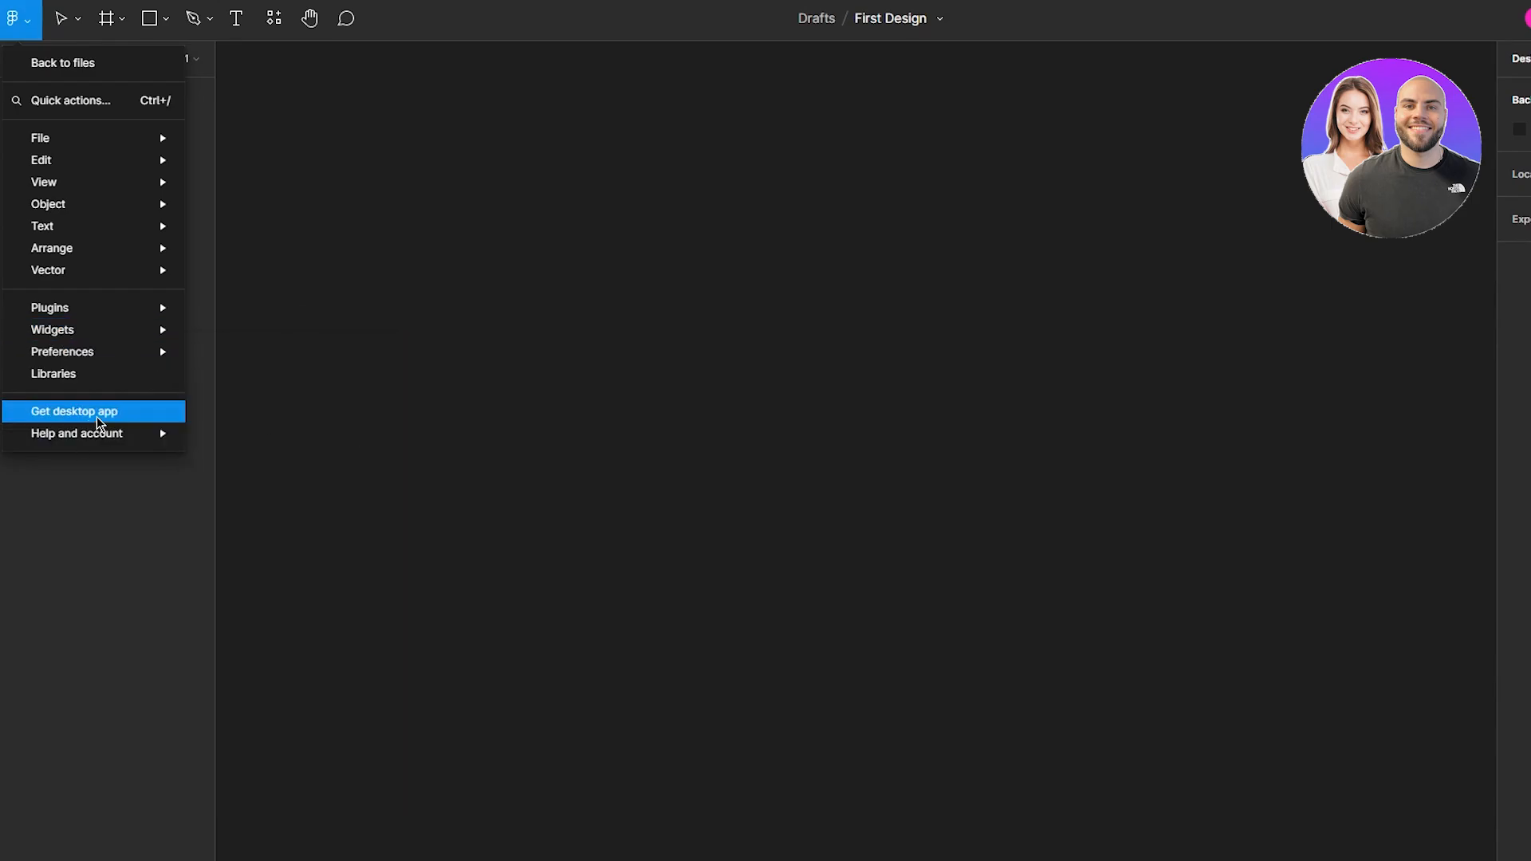
# - Close the main menu, look at the Move and Scale options, and try the Scale tool on the empty canvas
pyautogui.click(508, 109)
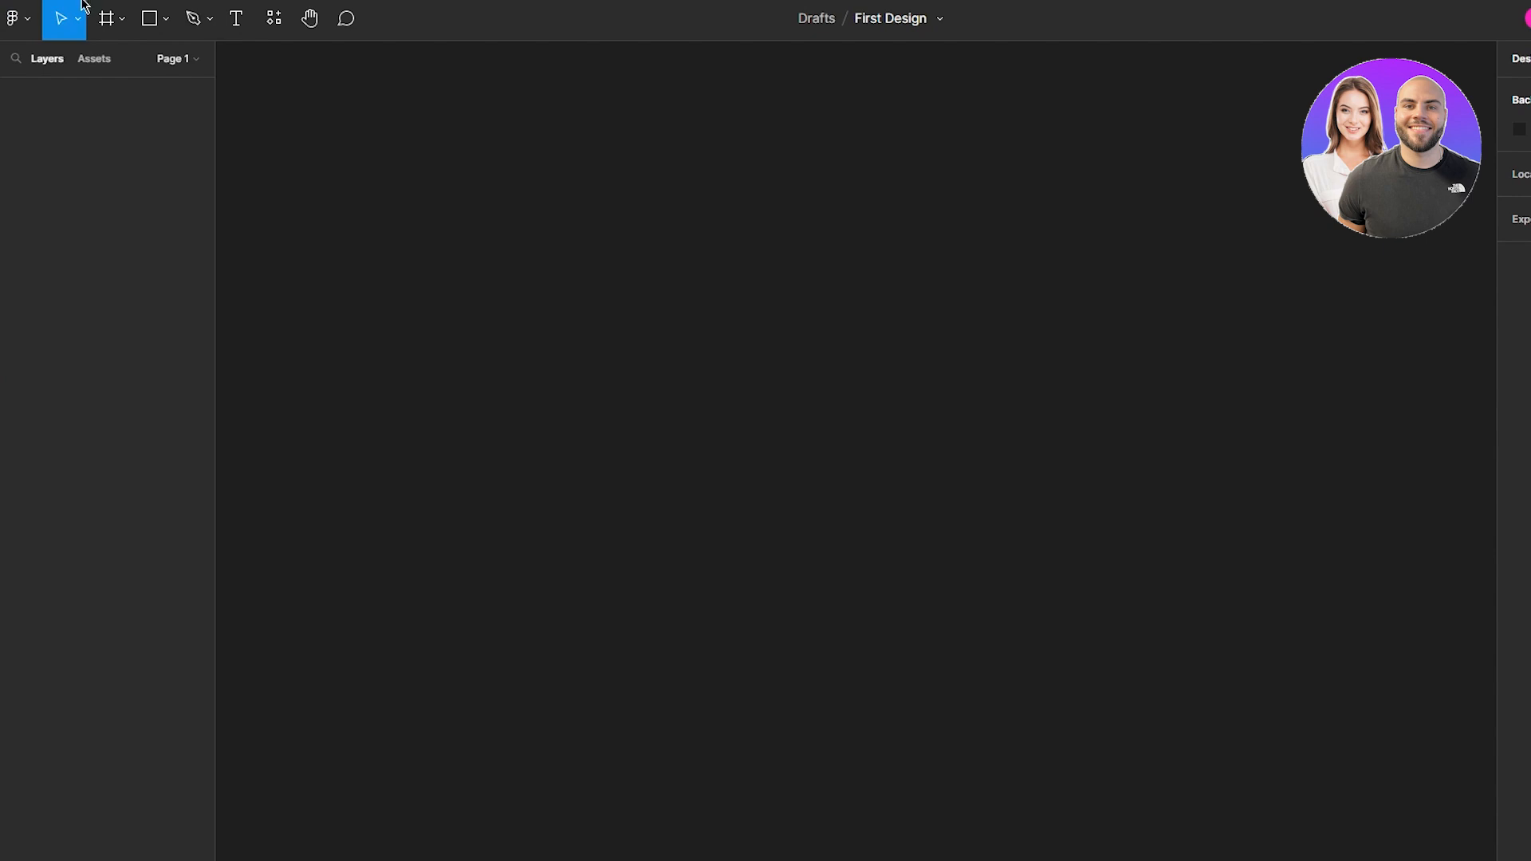
pyautogui.click(78, 26)
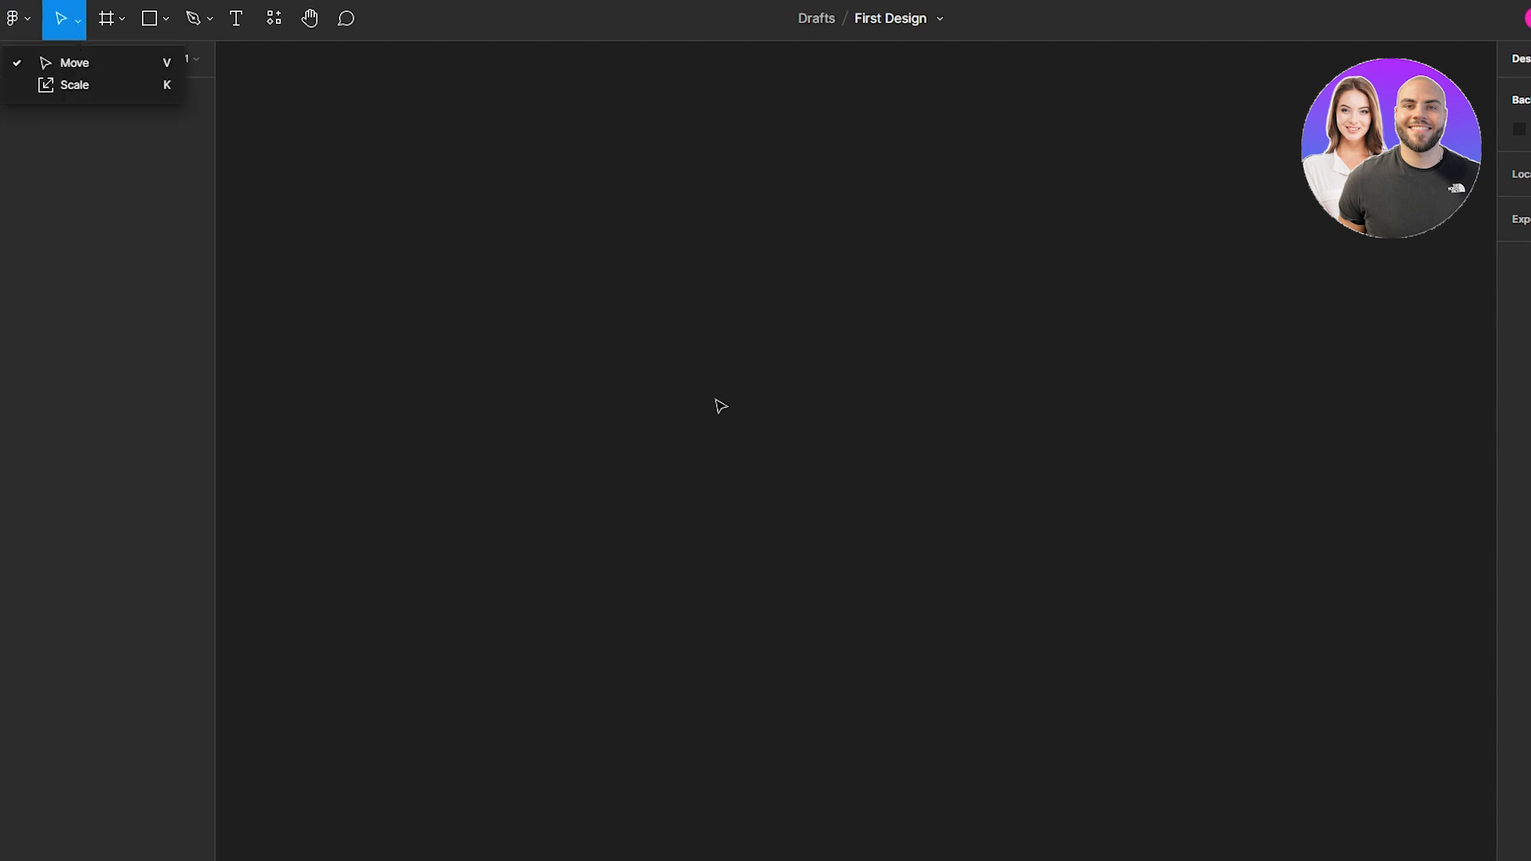
pyautogui.click(641, 309)
pyautogui.click(77, 18)
pyautogui.click(67, 83)
pyautogui.moveTo(674, 220); pyautogui.dragTo(931, 343)
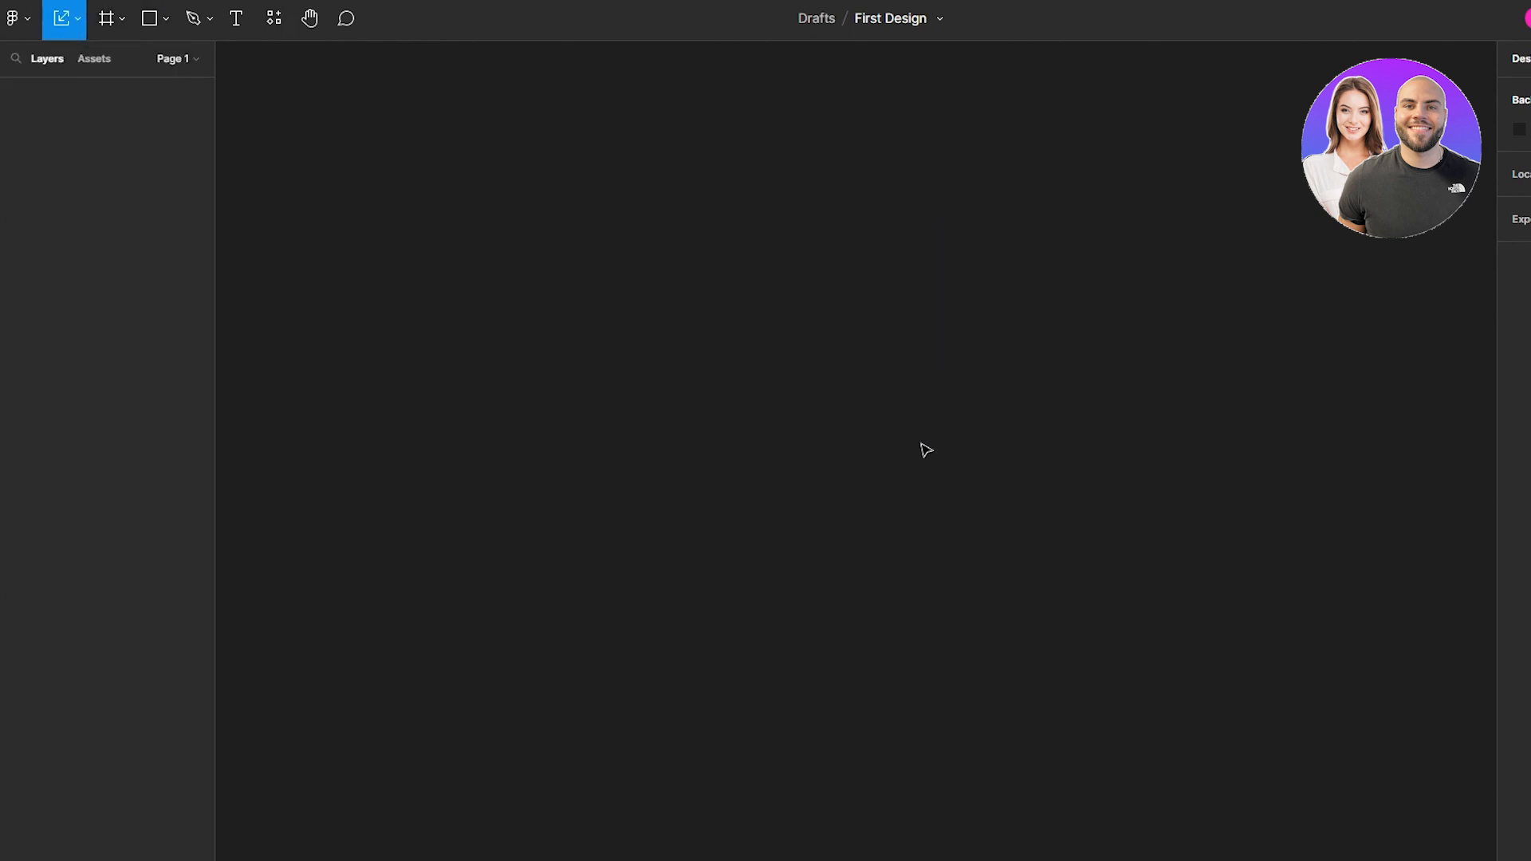
pyautogui.moveTo(753, 512); pyautogui.dragTo(1042, 316)
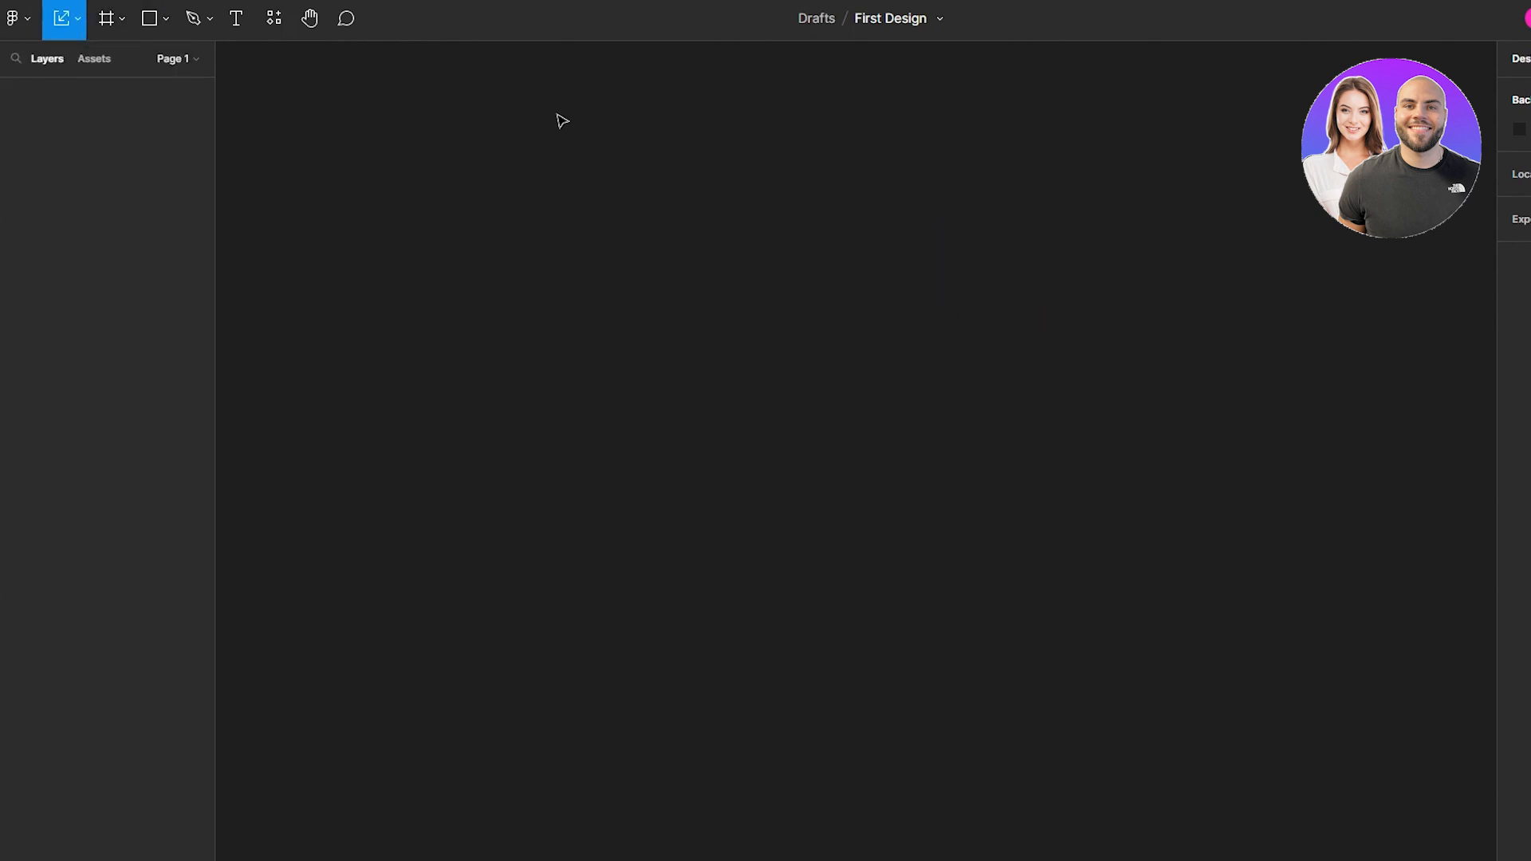
pyautogui.click(79, 26)
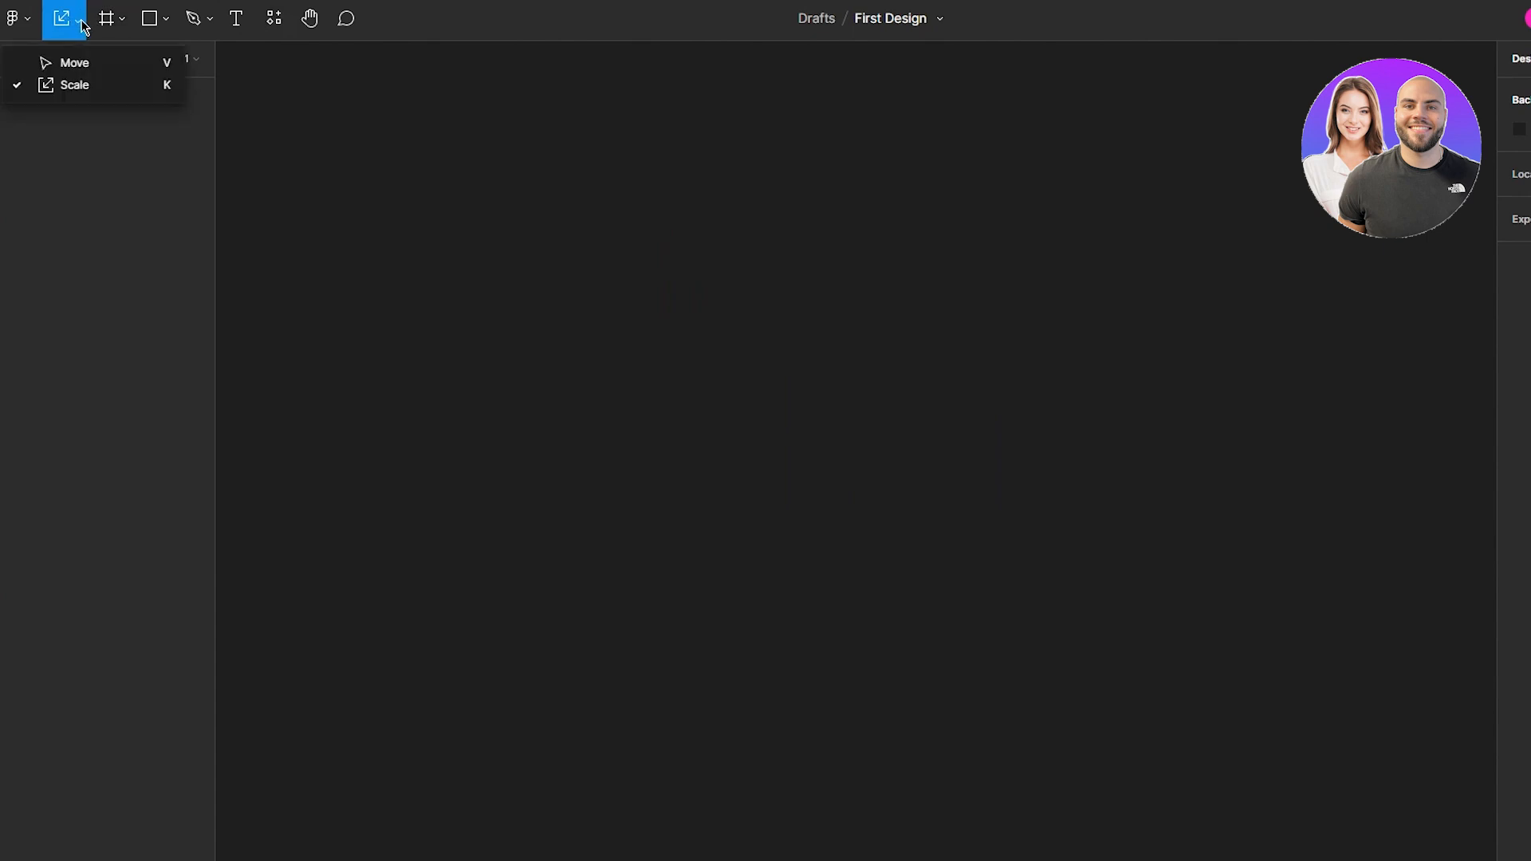
# - Place an iPhone 14 preset frame on the canvas and delete it
pyautogui.click(109, 32)
pyautogui.click(124, 27)
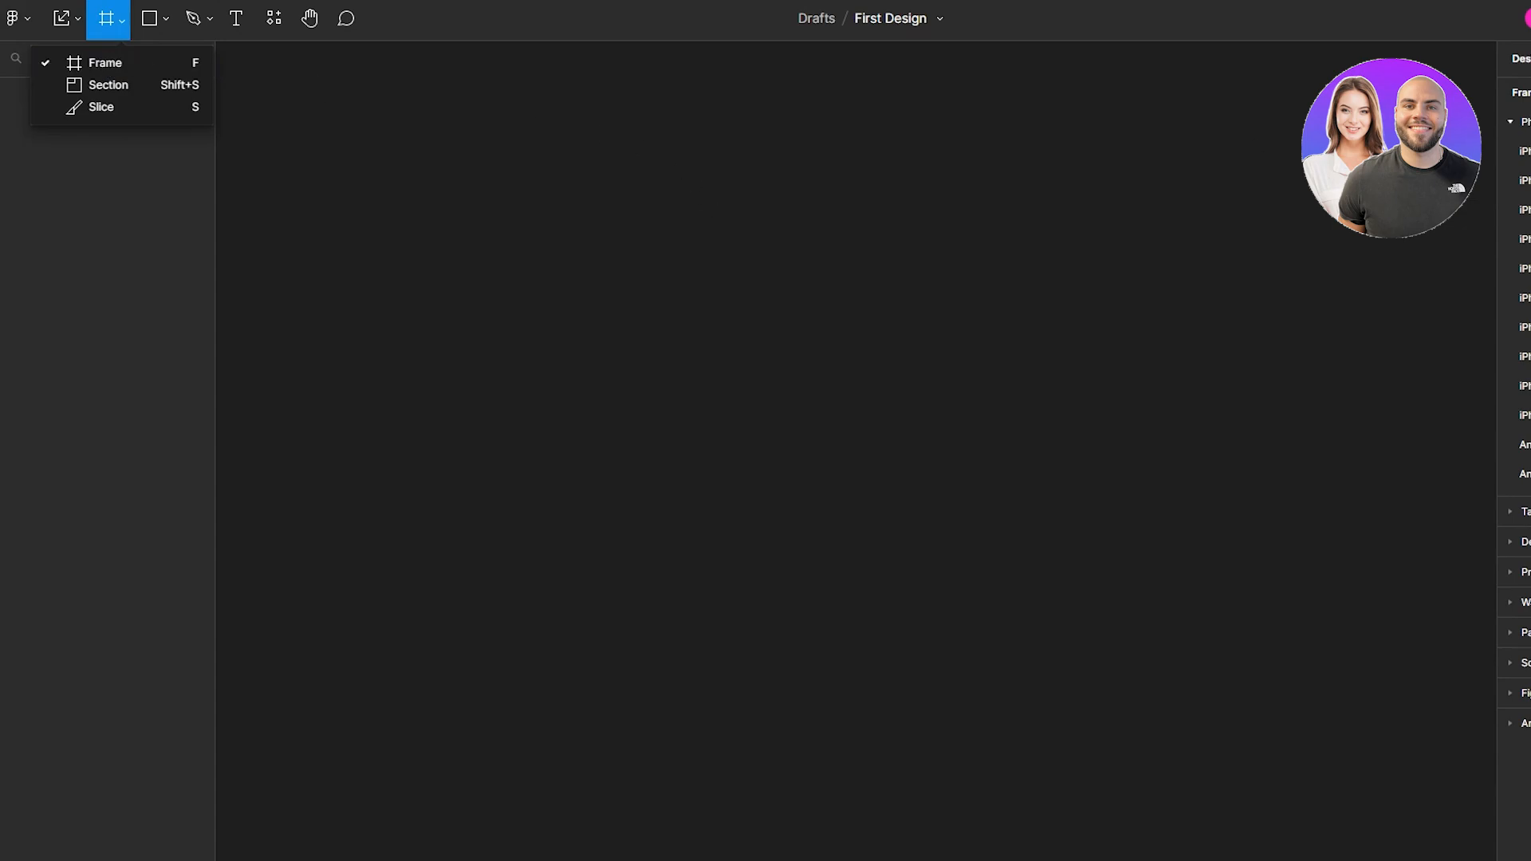
pyautogui.click(1524, 152)
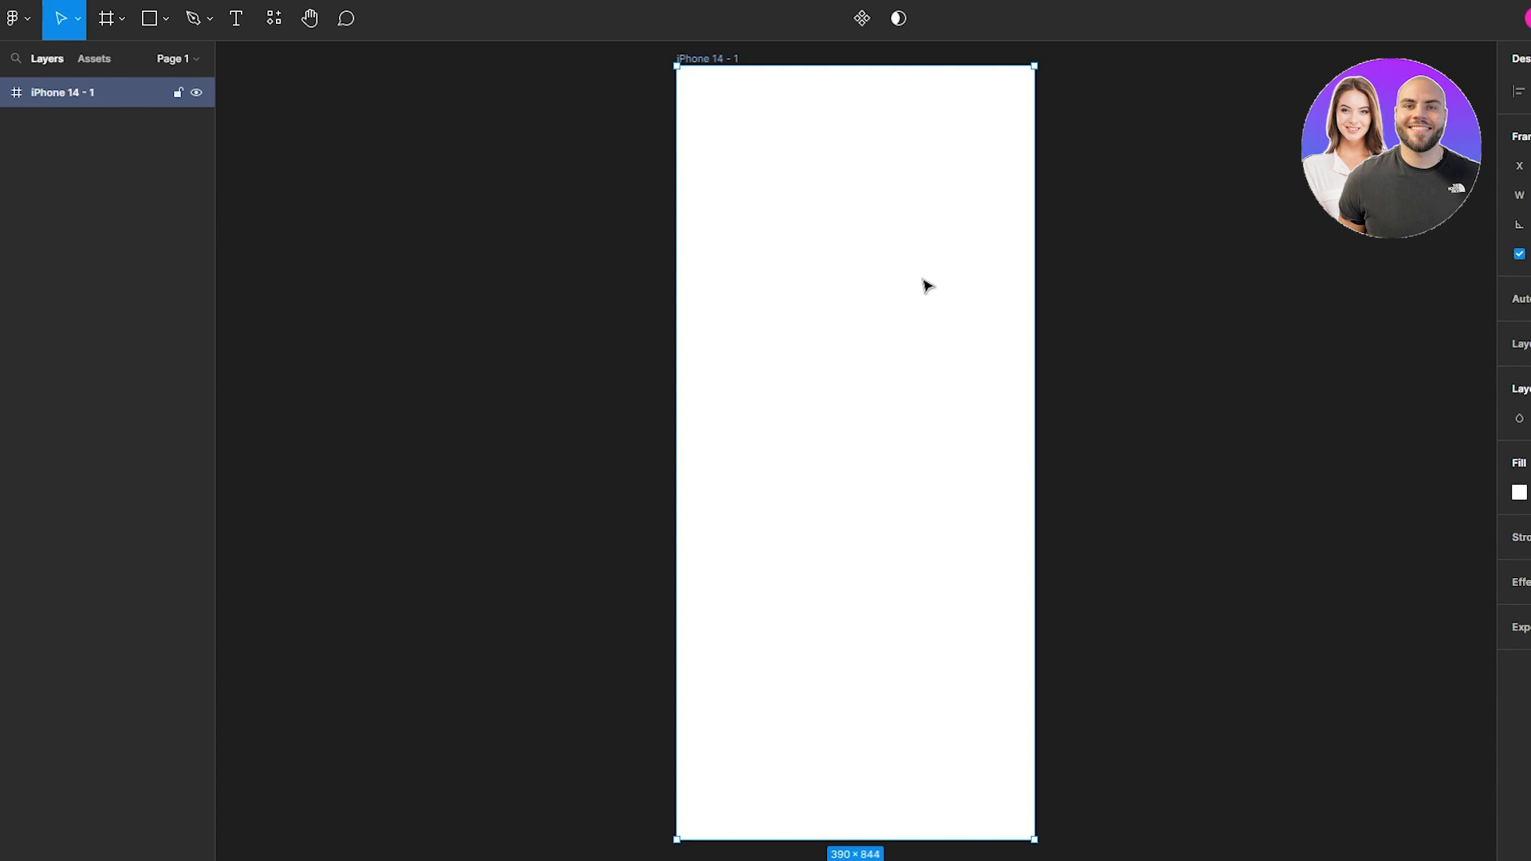
pyautogui.press('Delete')
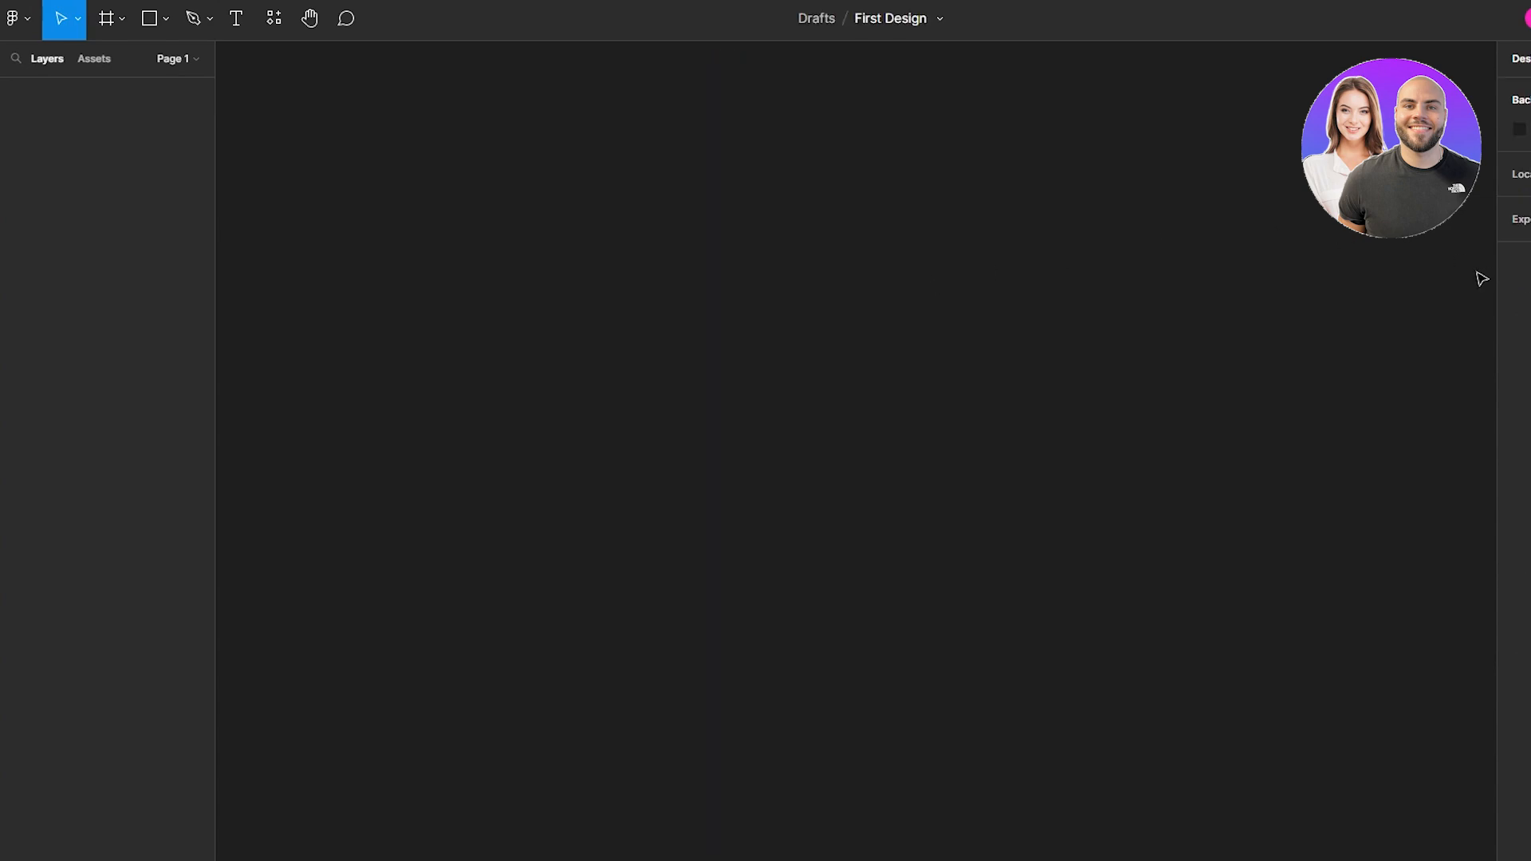
# - Place the 1440 × 1024 Desktop preset frame on the canvas and delete it
pyautogui.click(107, 19)
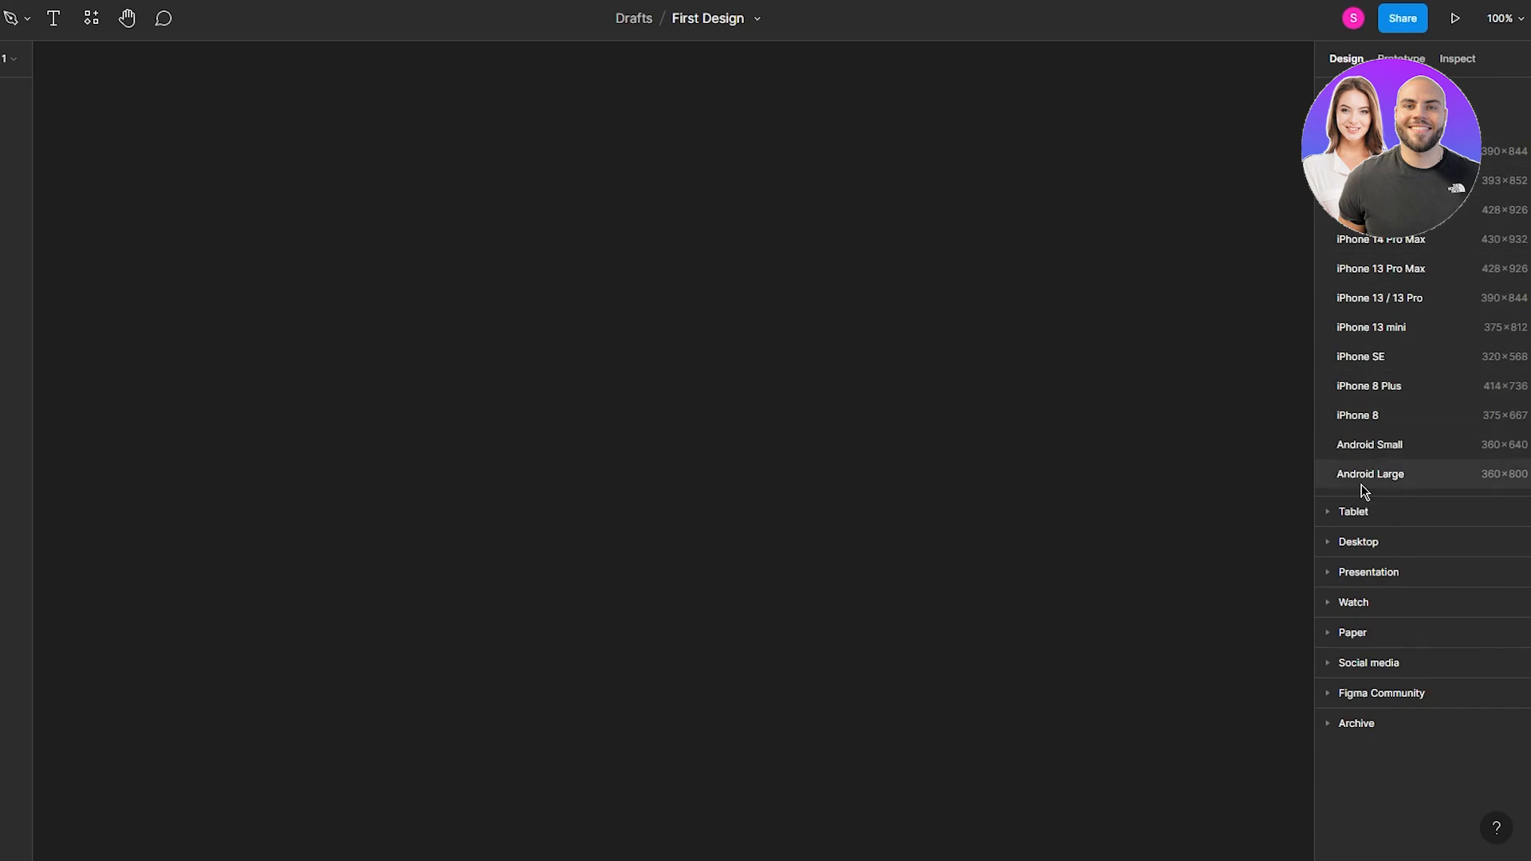
pyautogui.click(1334, 540)
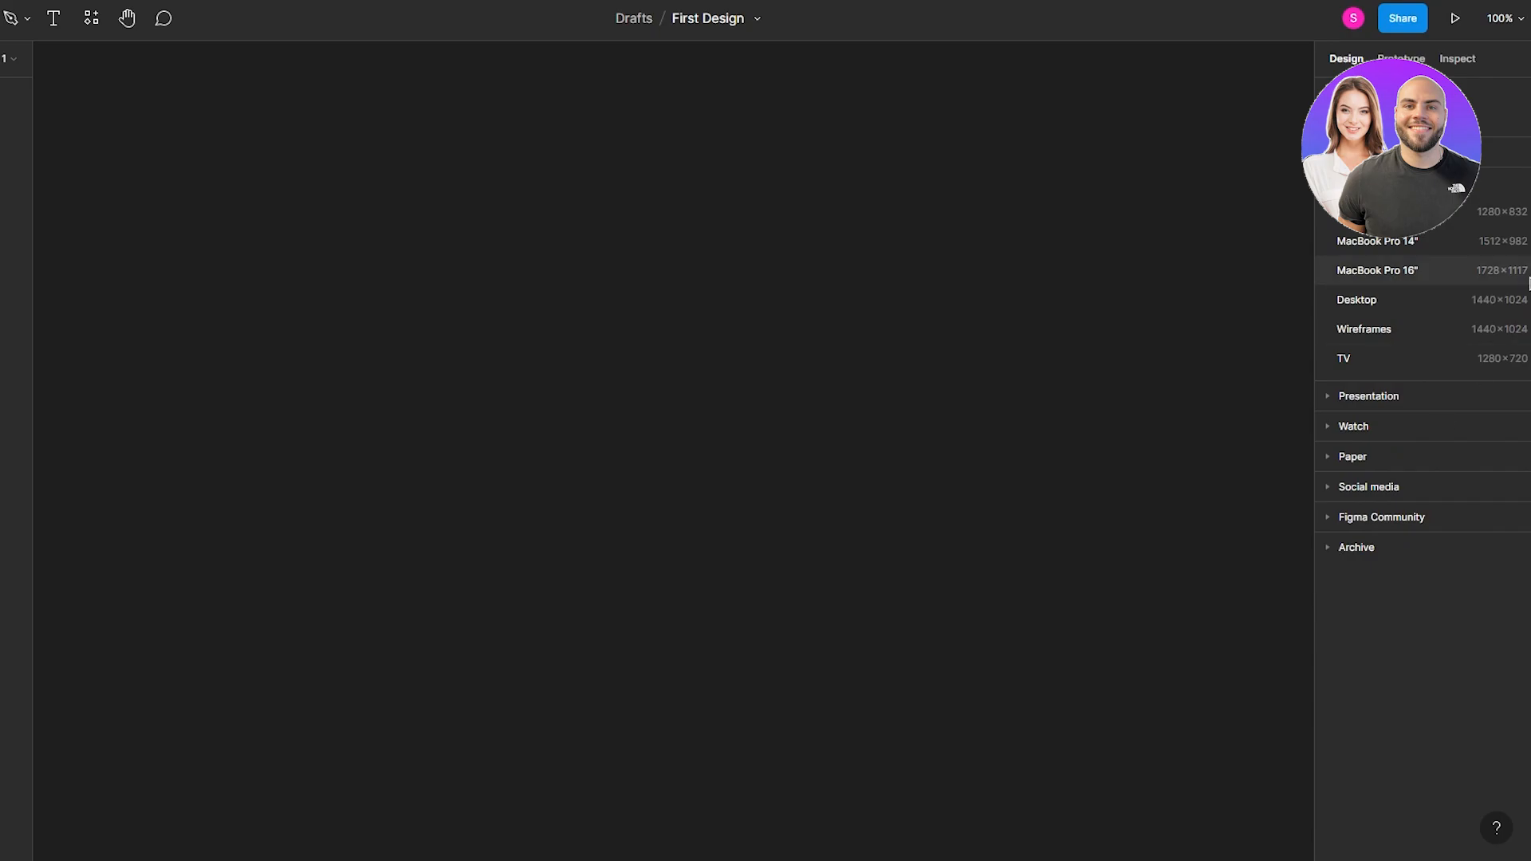
pyautogui.click(1369, 307)
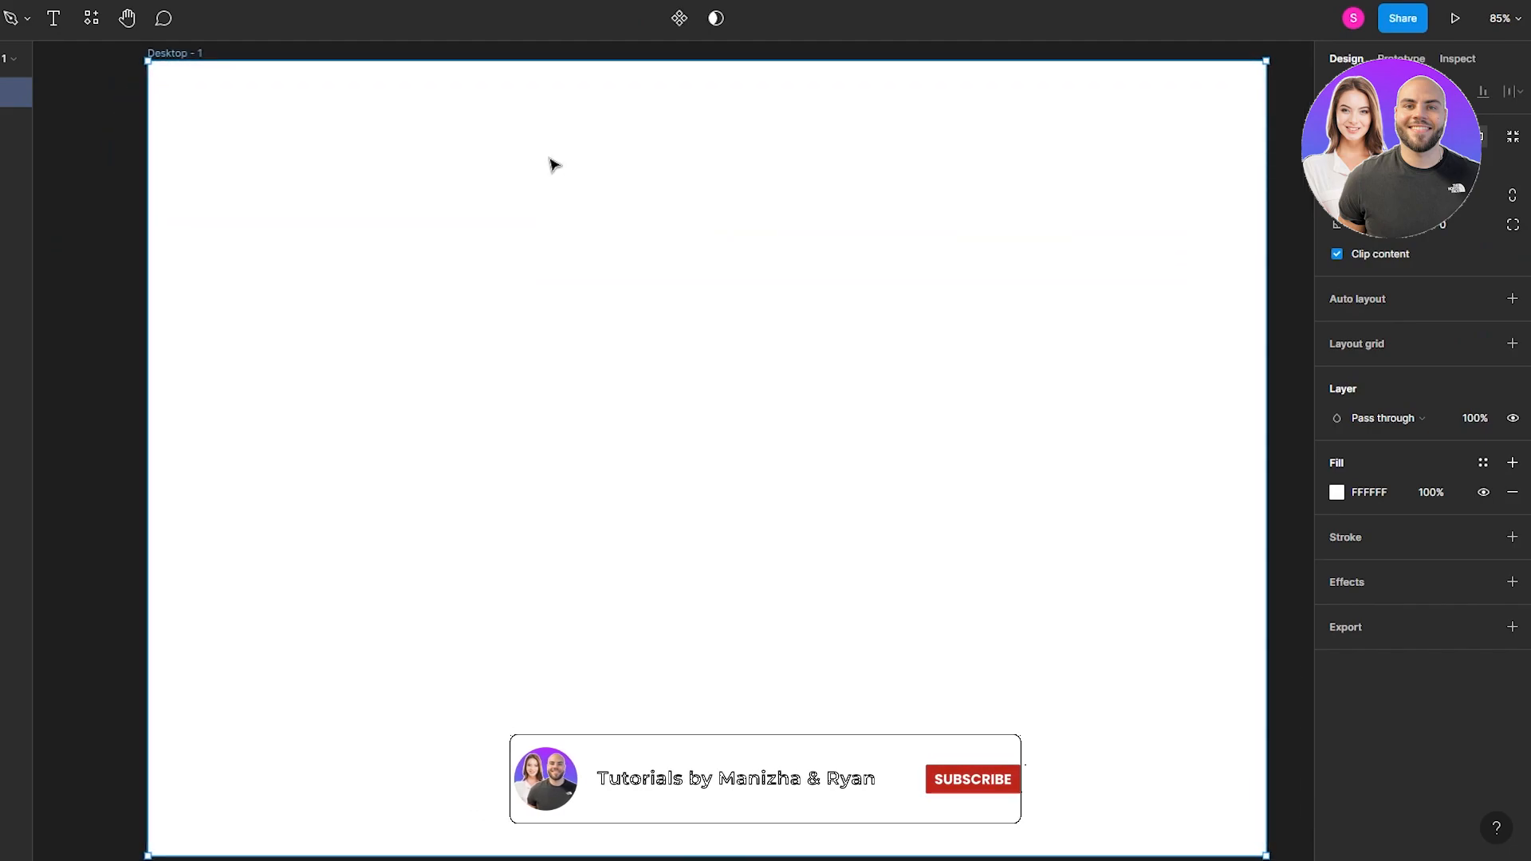
pyautogui.press('Delete')
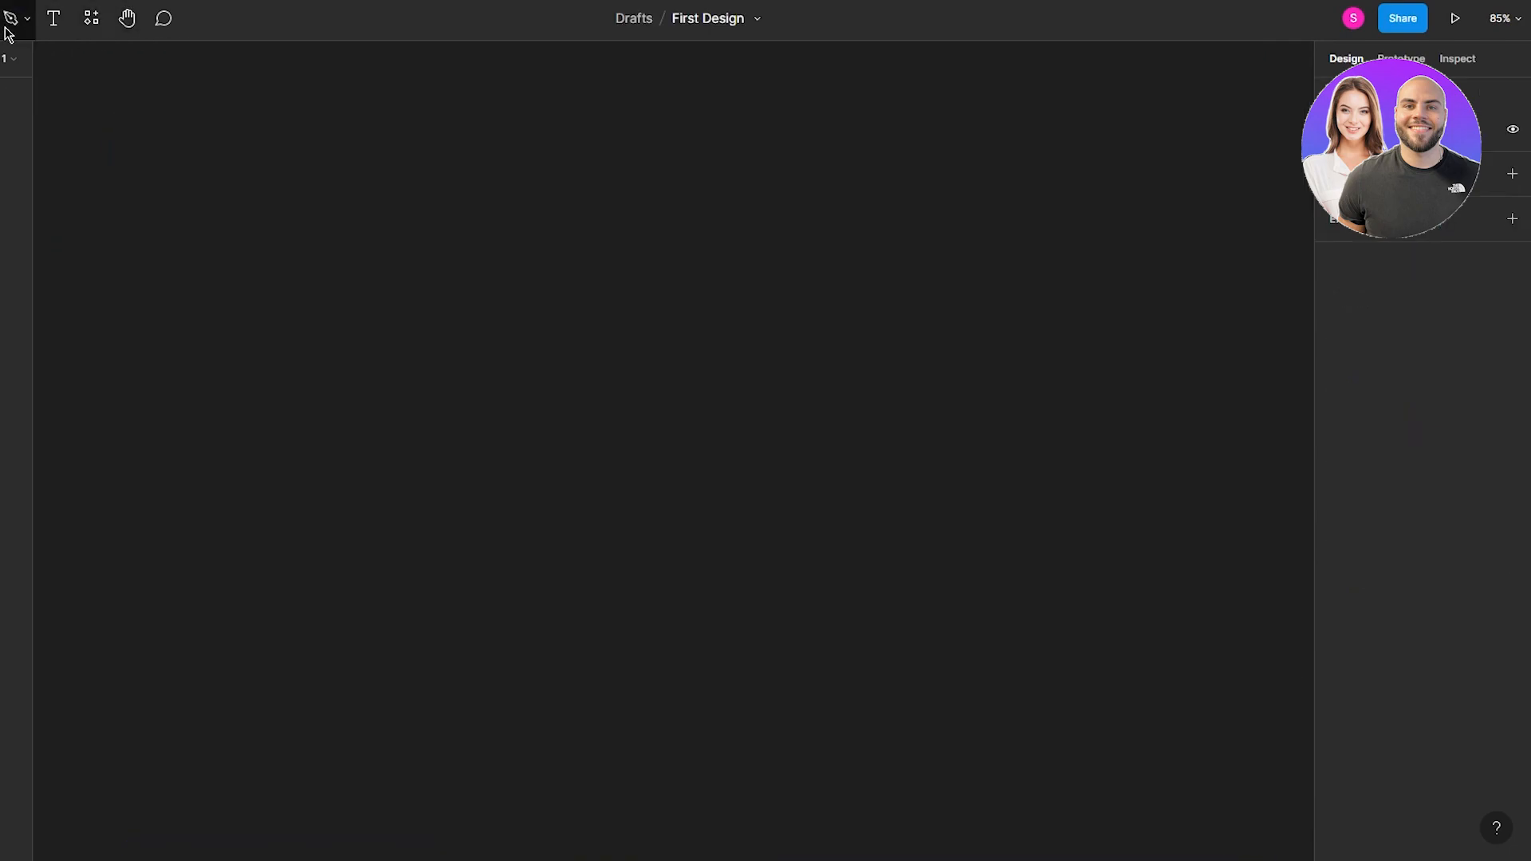
# - Draw a wide section across the upper part of the canvas and delete it
pyautogui.click(0, 22)
pyautogui.click(1, 86)
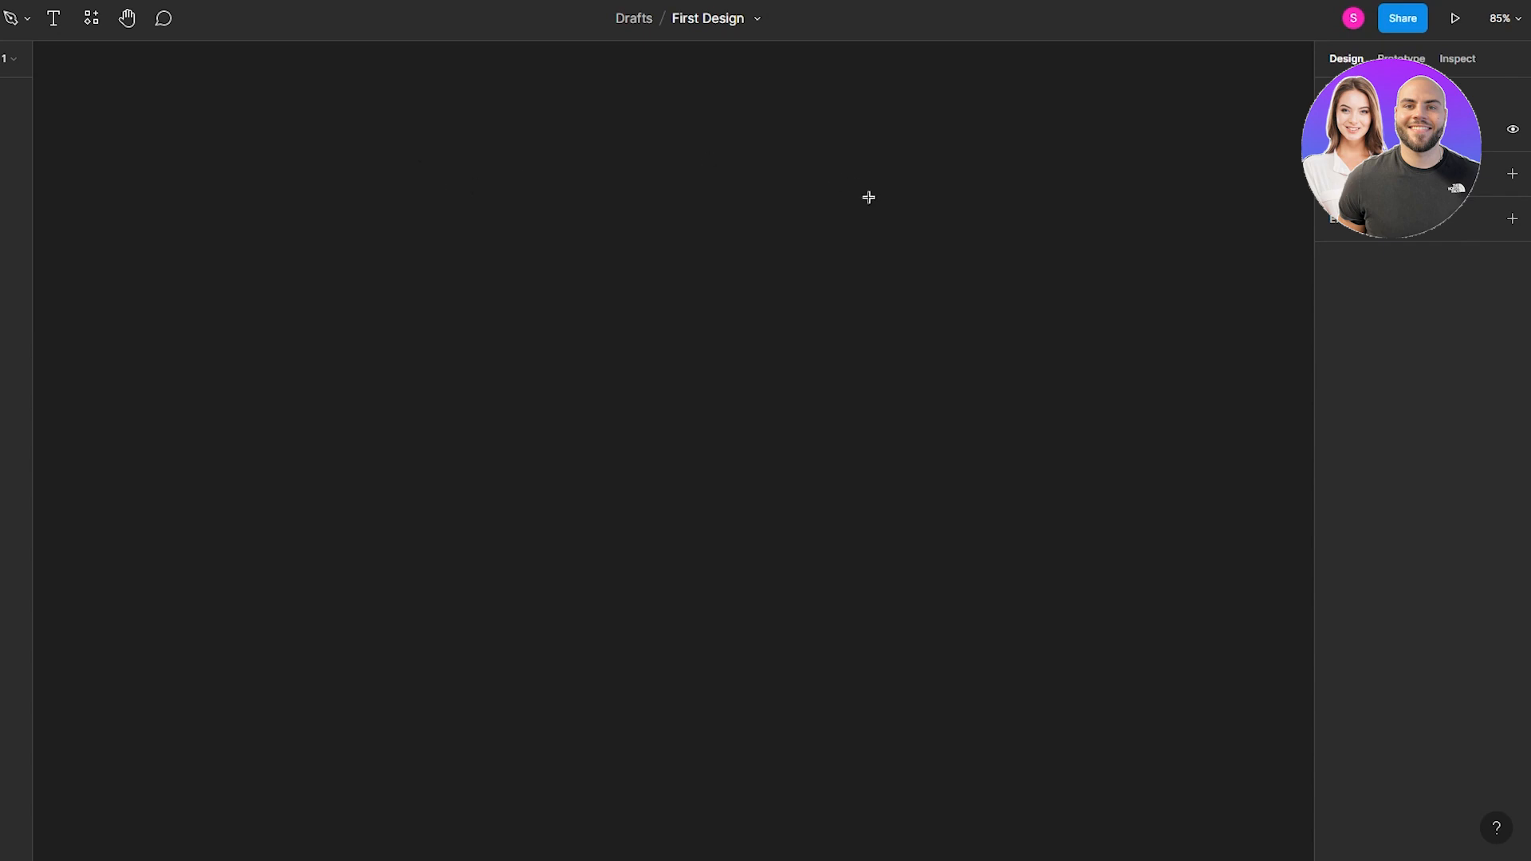
pyautogui.moveTo(279, 138); pyautogui.dragTo(1089, 372)
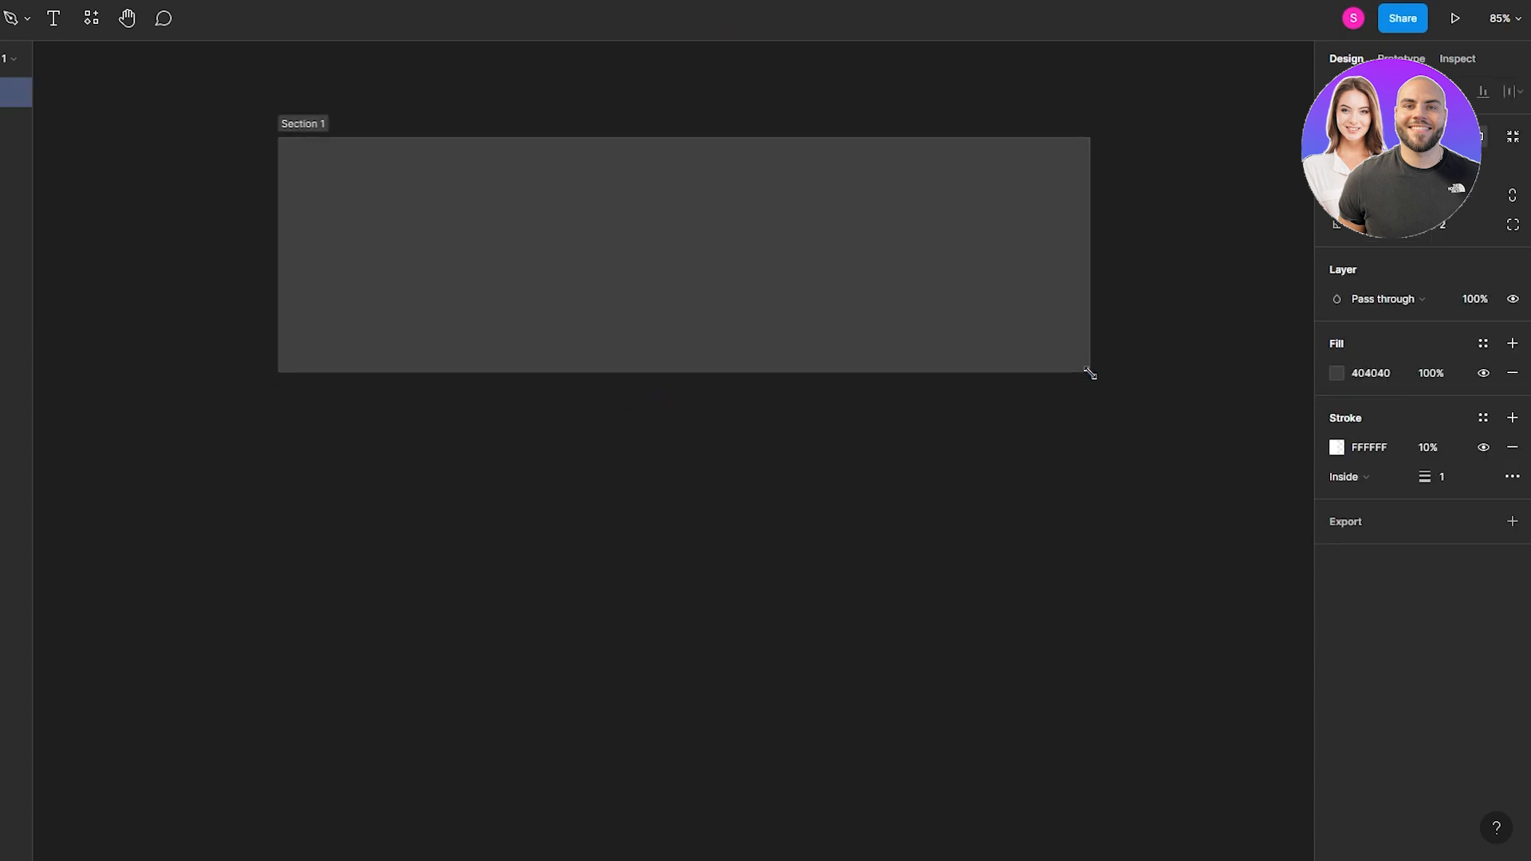
pyautogui.press('Delete')
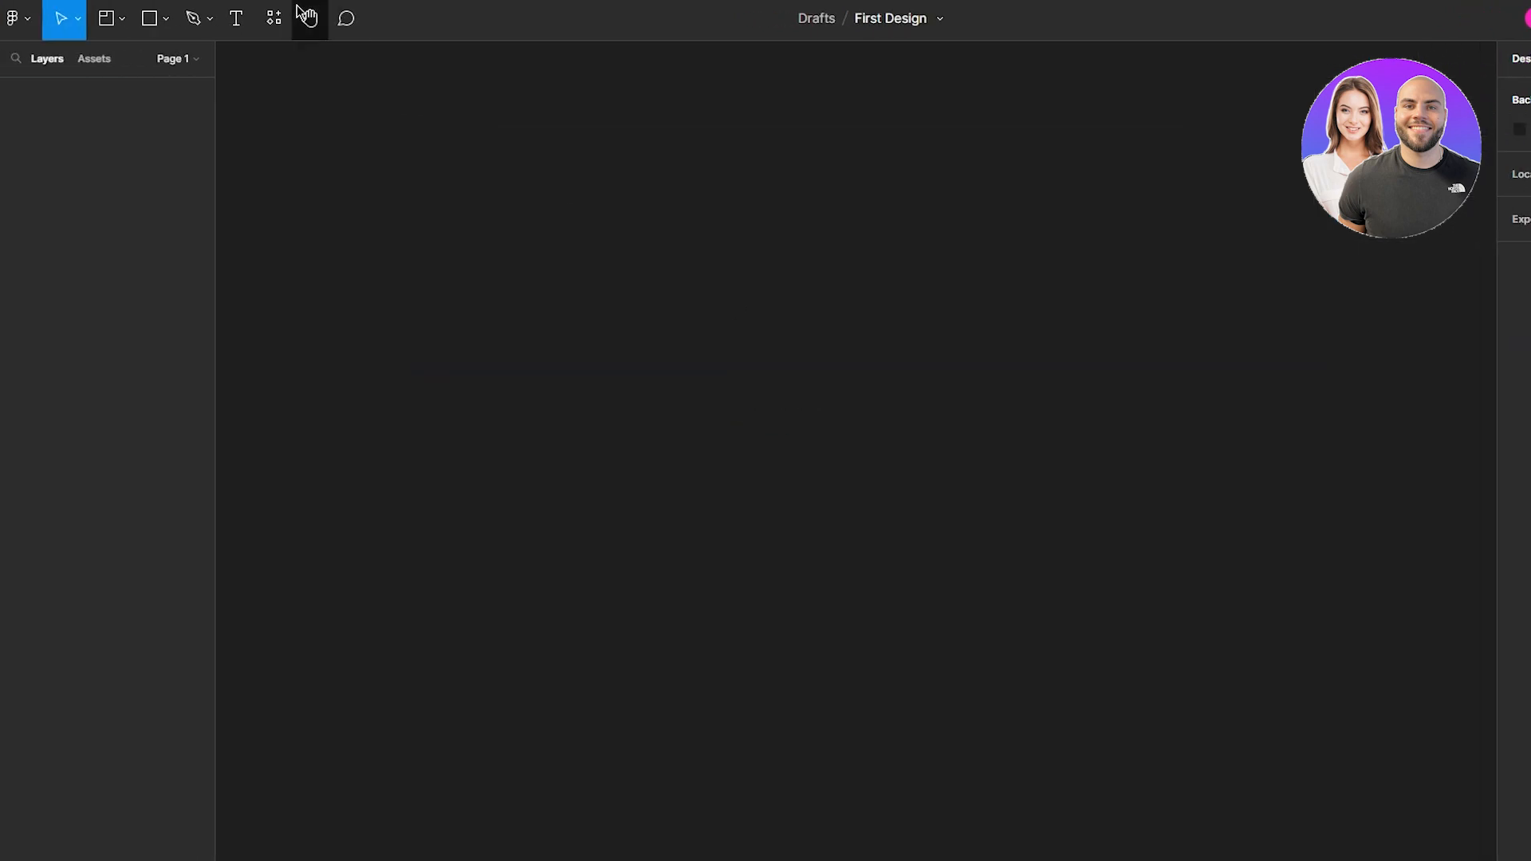
# - Draw a slice about 1013 × 813 in the middle of the canvas and delete it
pyautogui.click(121, 19)
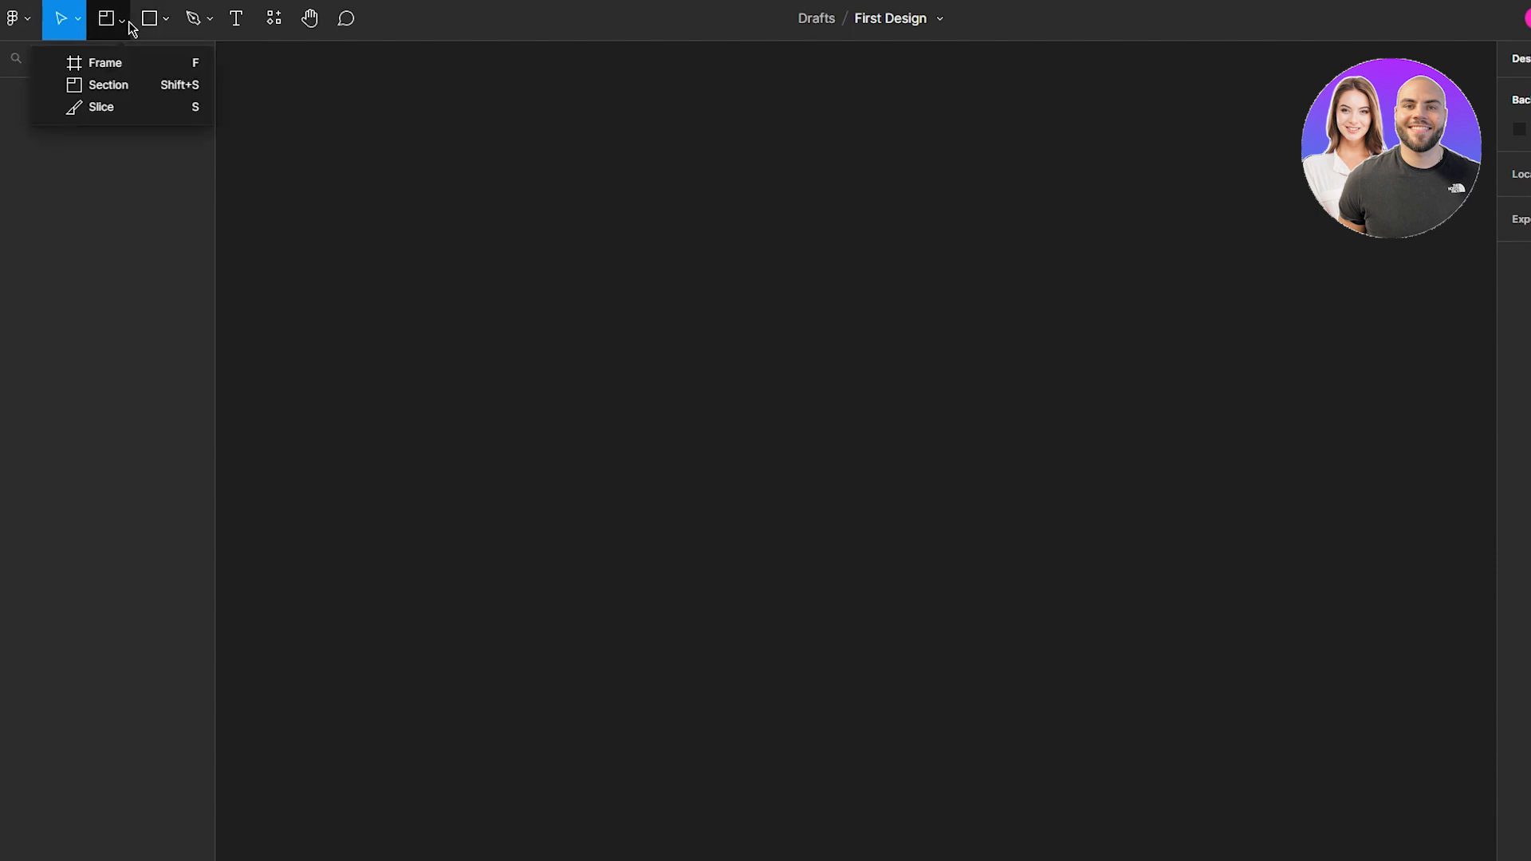
pyautogui.click(128, 112)
pyautogui.moveTo(422, 99); pyautogui.dragTo(1209, 731)
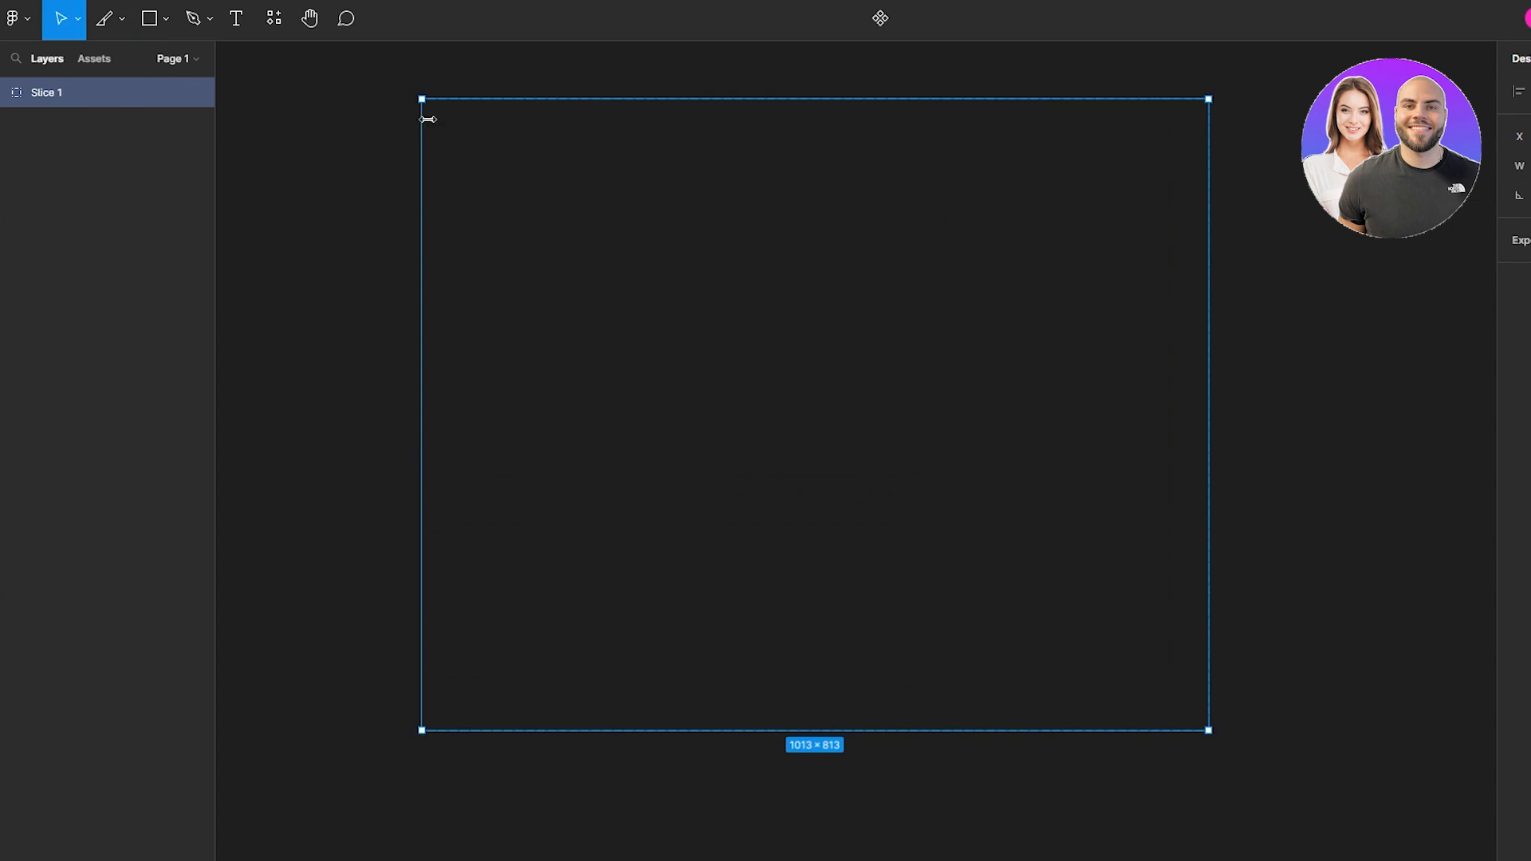
pyautogui.press('Delete')
# - Look through the shape tools and draw a closed triangular path on the canvas with the Pen tool
pyautogui.click(167, 19)
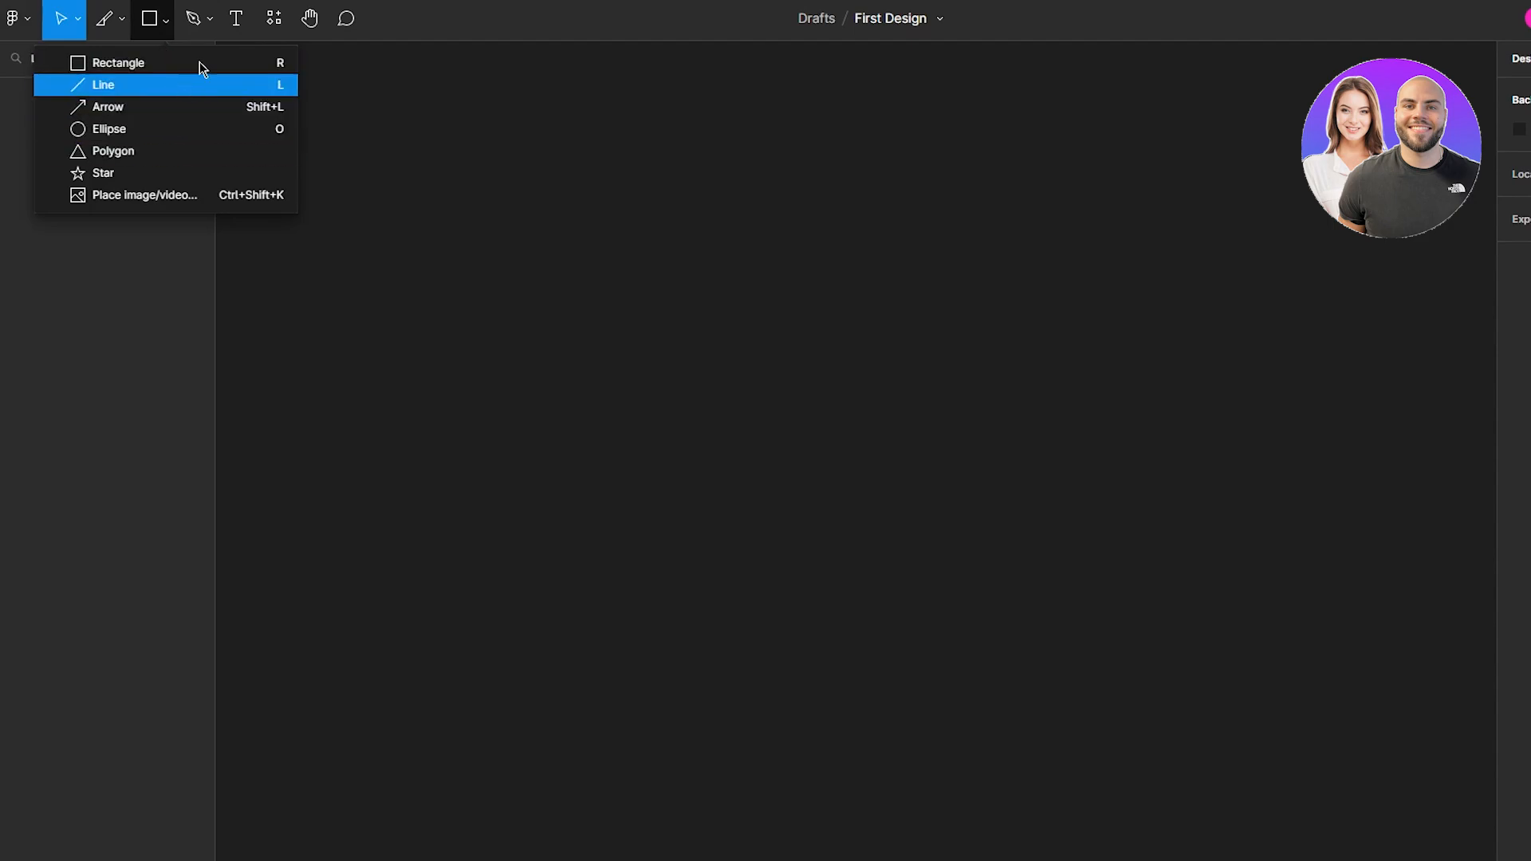
pyautogui.click(449, 132)
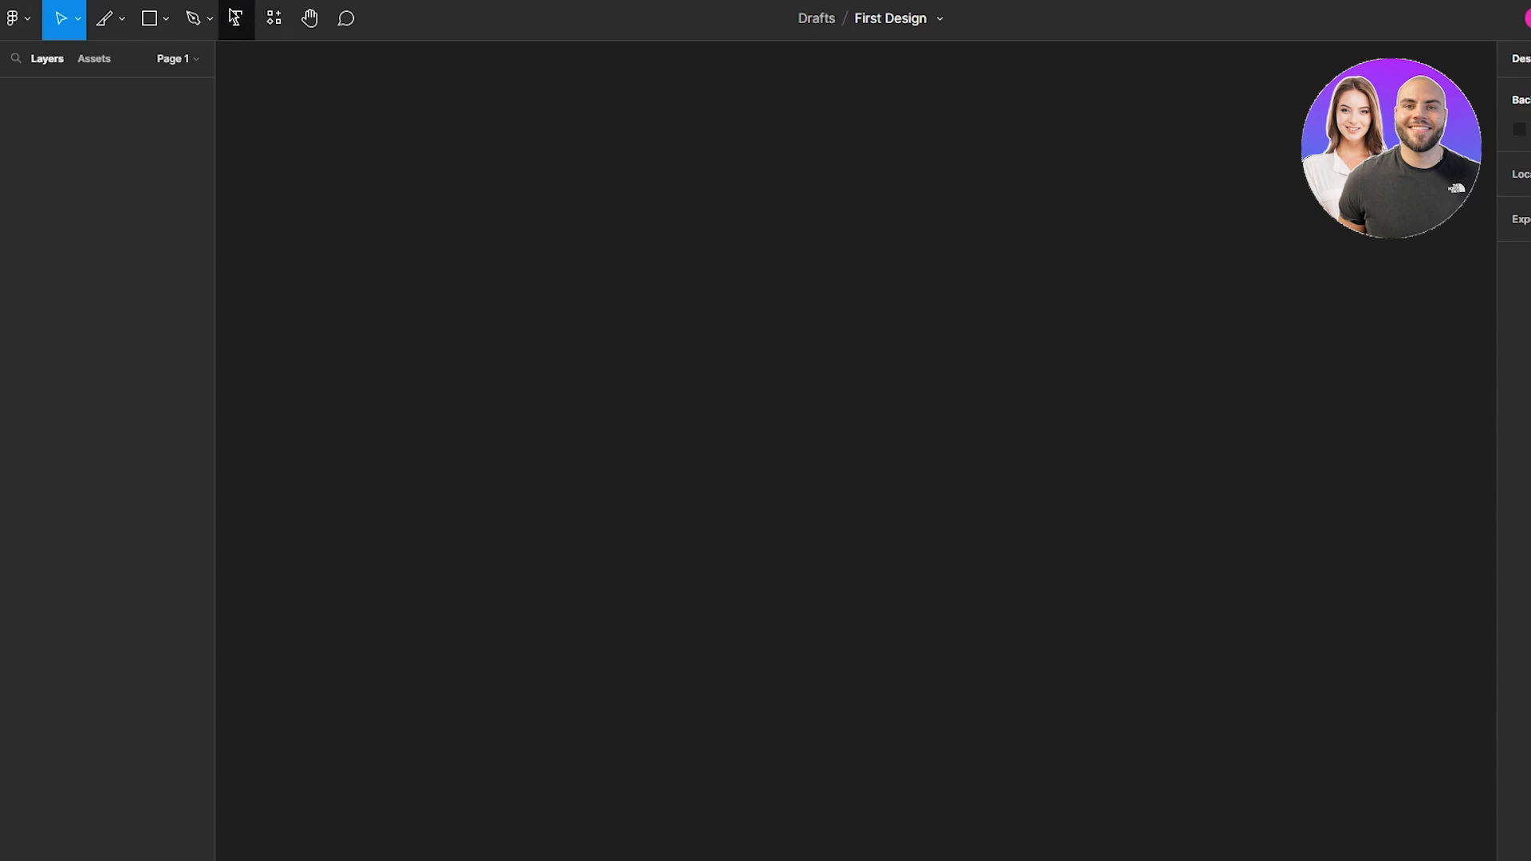
pyautogui.click(209, 19)
pyautogui.click(223, 67)
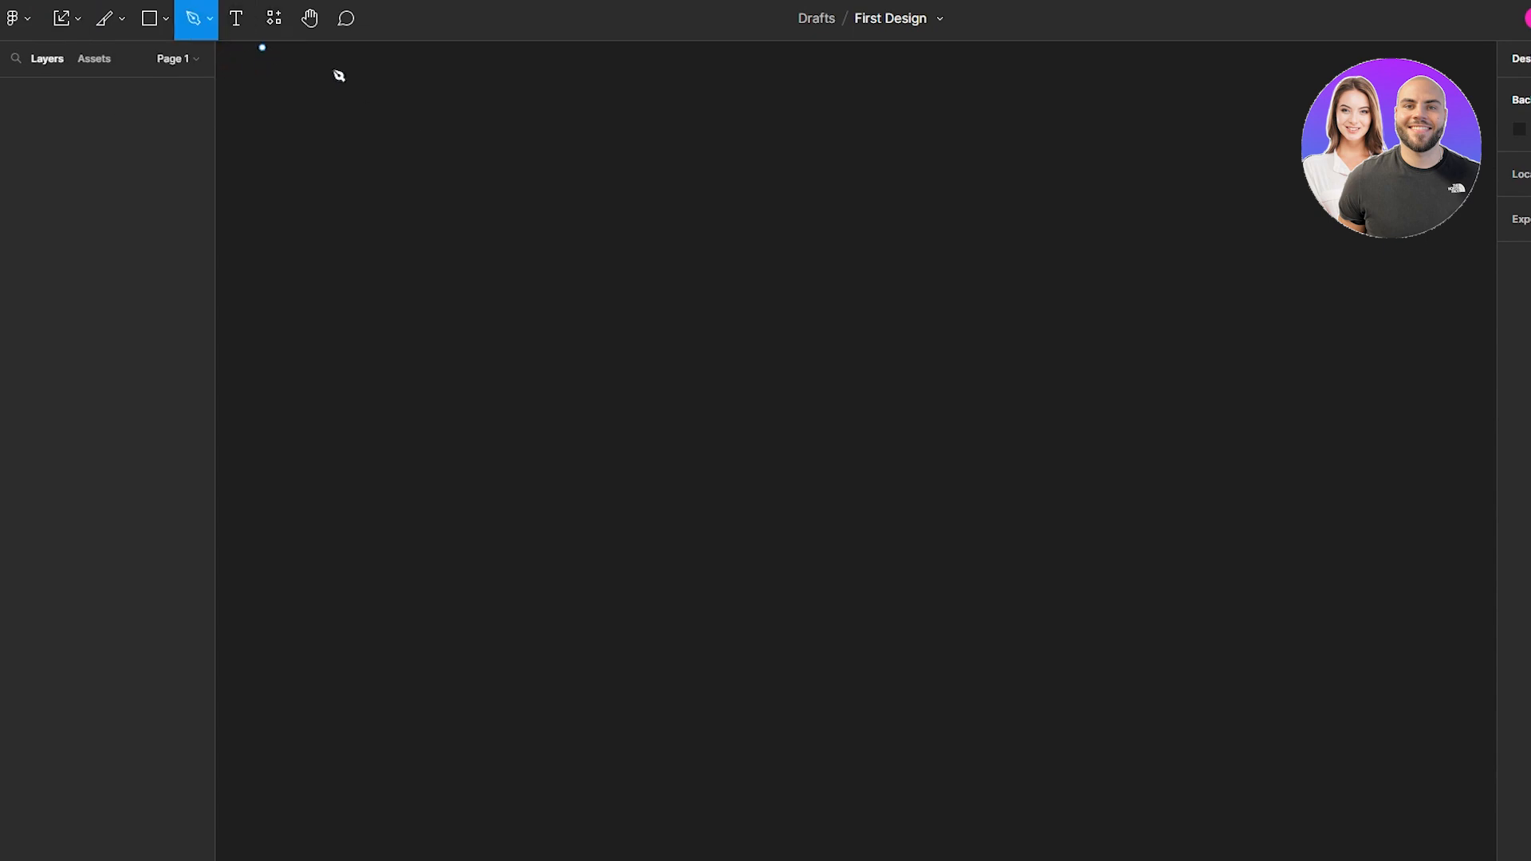
pyautogui.click(485, 205)
pyautogui.click(950, 398)
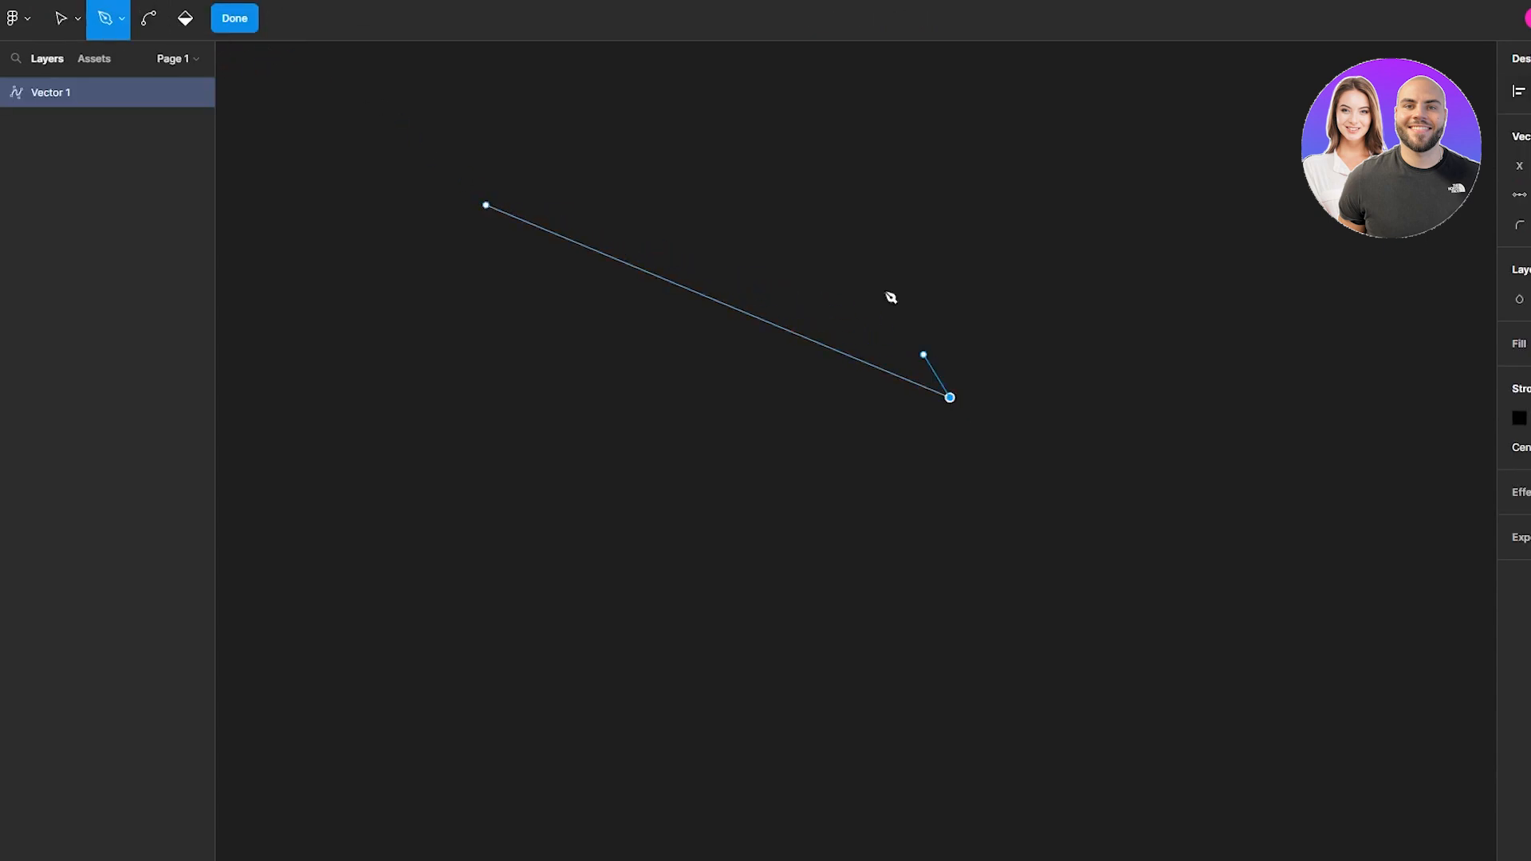
pyautogui.click(852, 234)
pyautogui.click(486, 205)
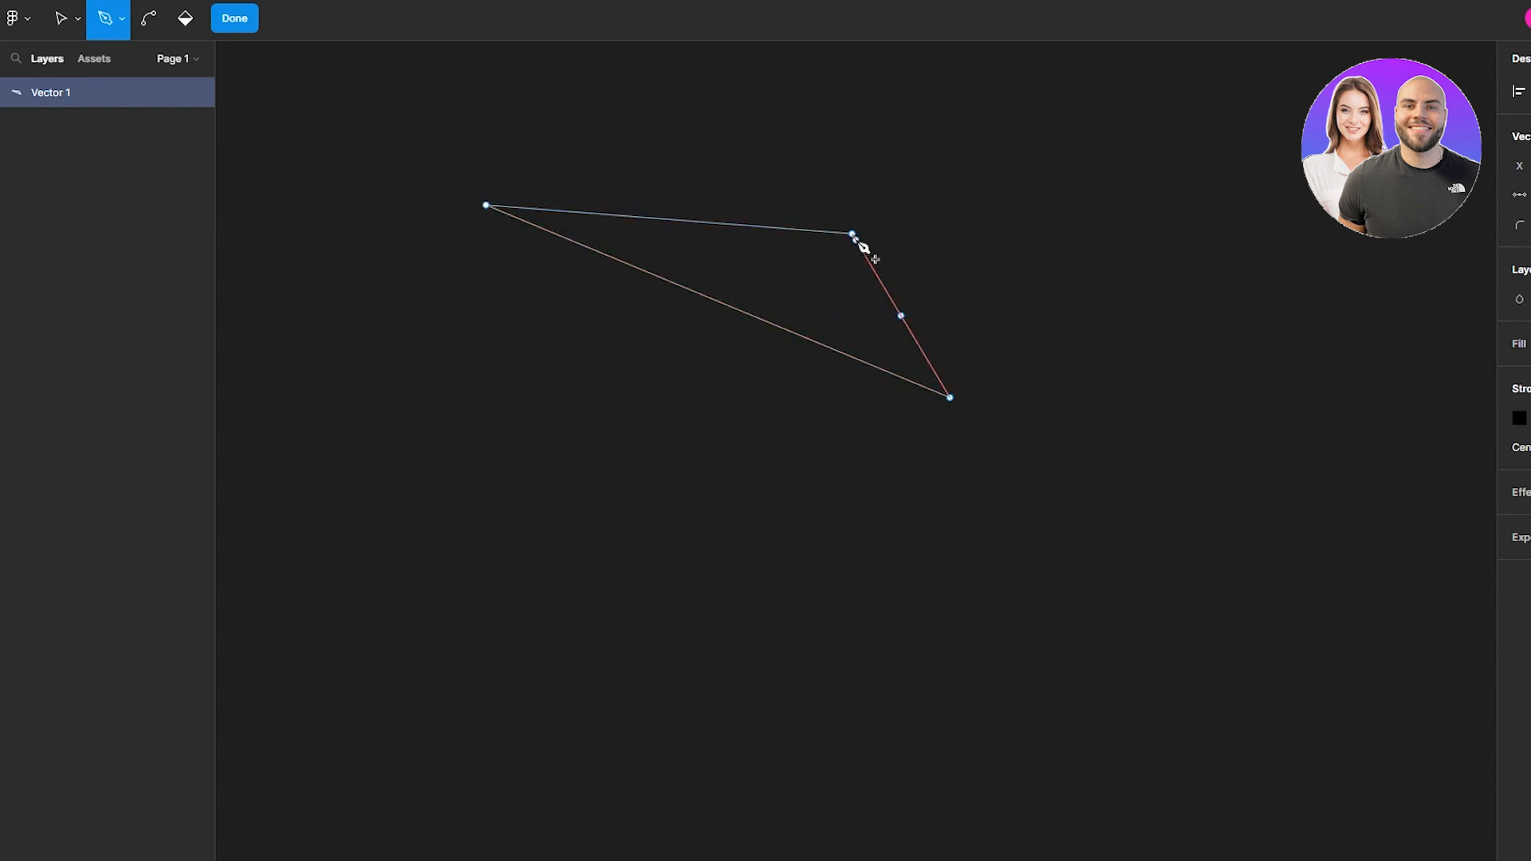
# - Add straight segments that cross the triangular path and connect back to its corner points
pyautogui.click(854, 236)
pyautogui.click(666, 424)
pyautogui.click(705, 222)
pyautogui.click(644, 271)
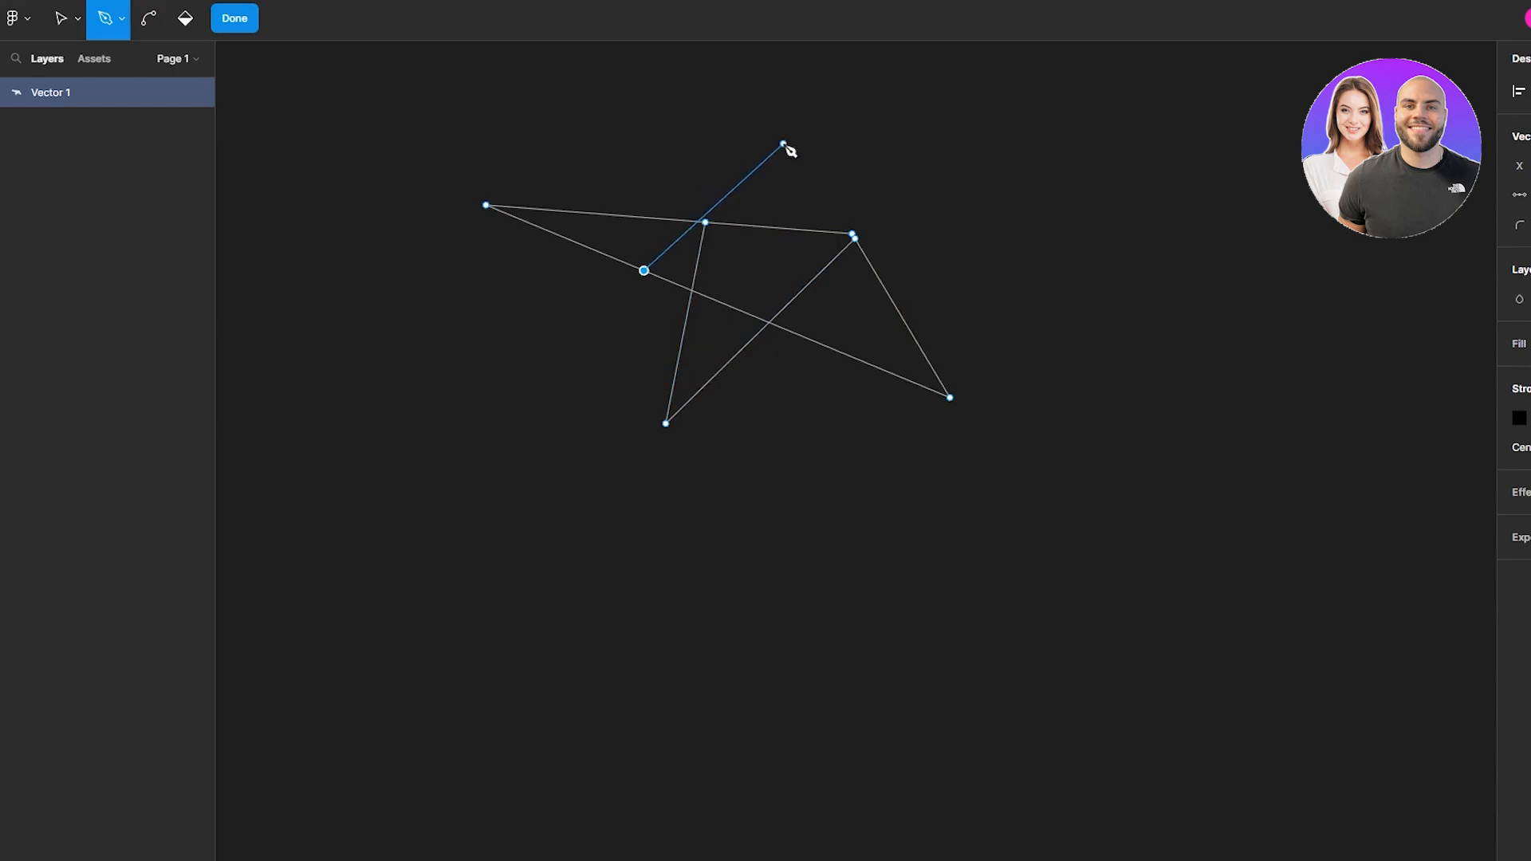
pyautogui.click(785, 144)
pyautogui.click(854, 235)
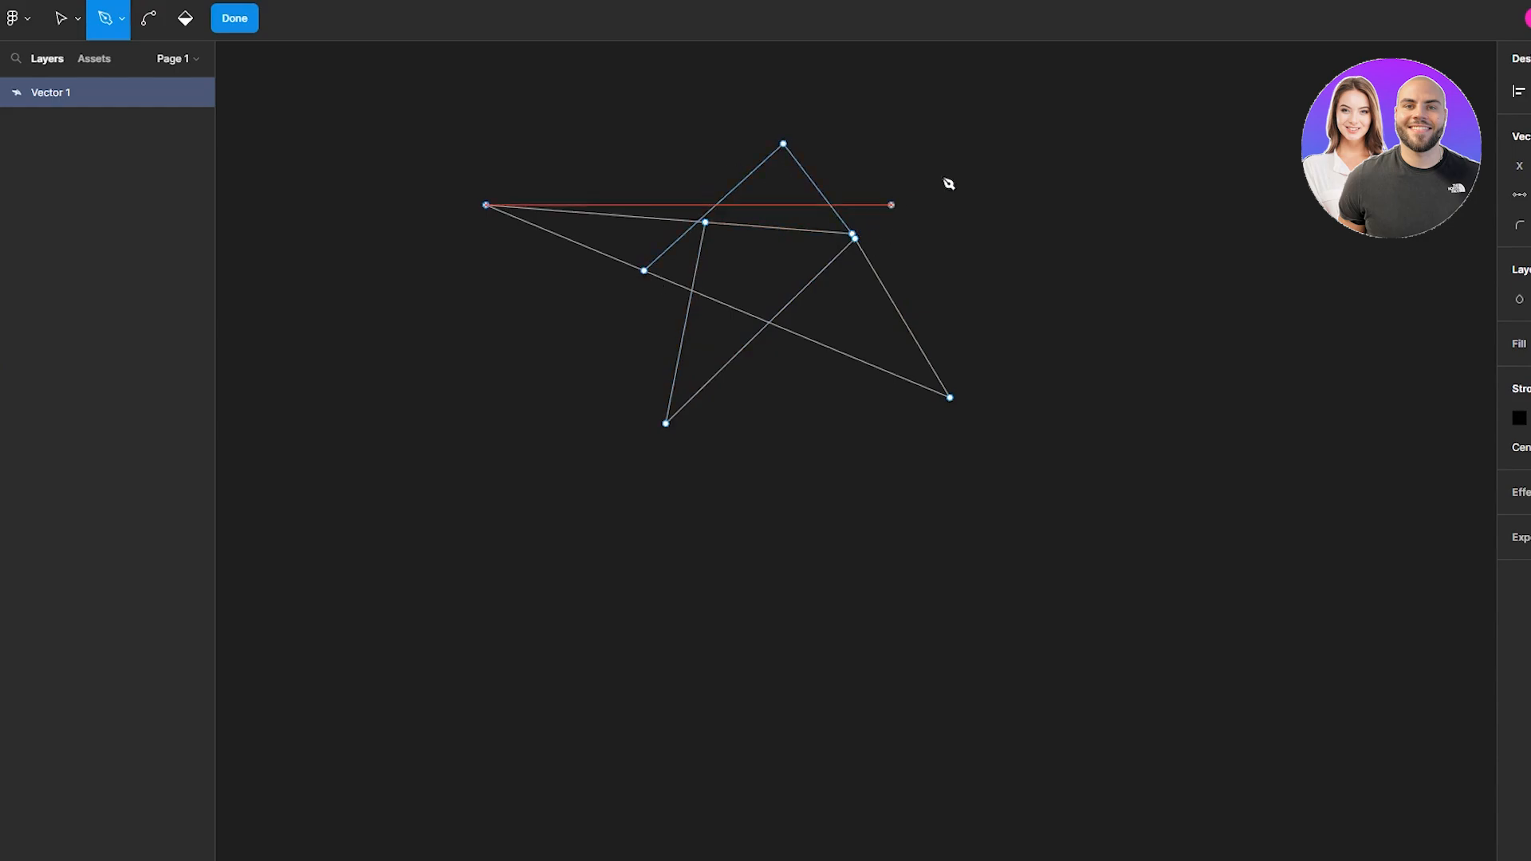
pyautogui.click(1039, 154)
pyautogui.click(853, 235)
# - Undo all the pen segments until the whole vector path is removed from the canvas
pyautogui.hotkey('ctrl', 'z')
pyautogui.hotkey('ctrl', 'z')
pyautogui.hotkey('ctrl', 'z')
pyautogui.hotkey('ctrl', 'z')
pyautogui.hotkey('ctrl', 'z')
pyautogui.hotkey('ctrl', 'z')
pyautogui.hotkey('ctrl', 'z')
pyautogui.hotkey('ctrl', 'z')
pyautogui.hotkey('ctrl', 'z')
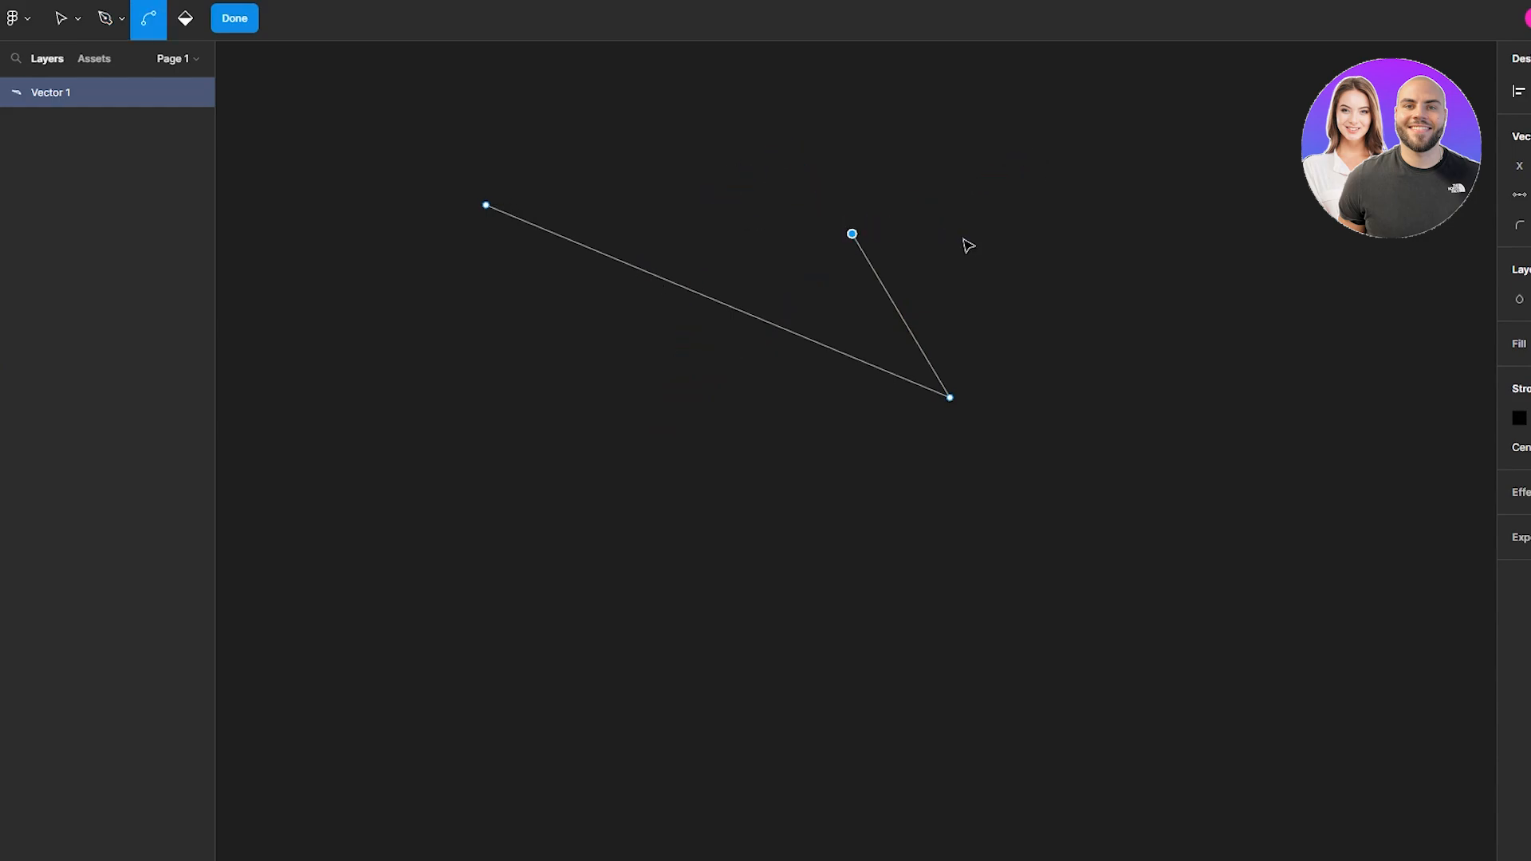
pyautogui.hotkey('ctrl', 'z')
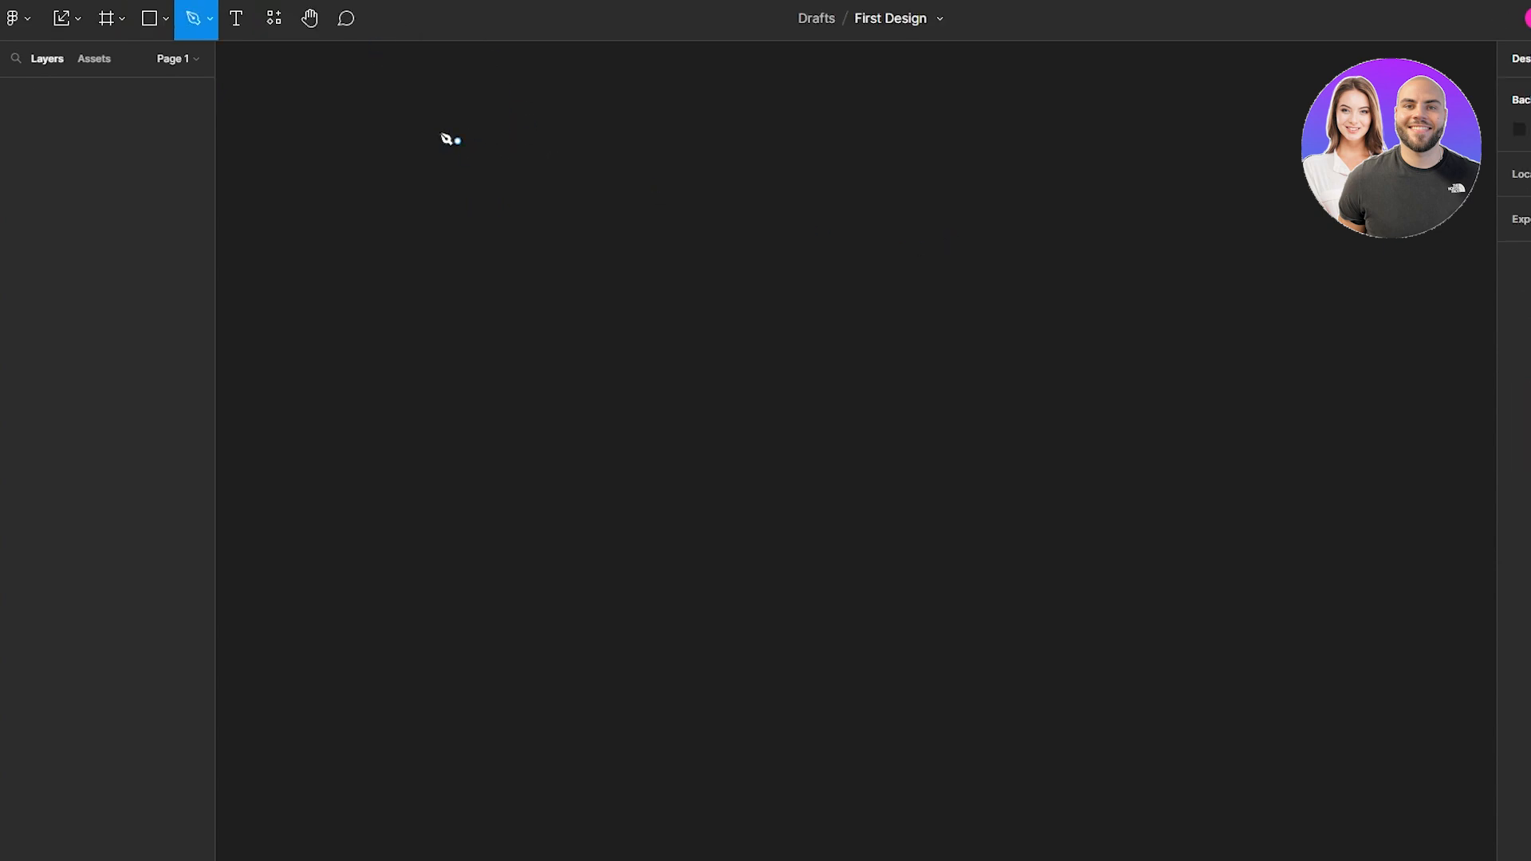
# - Draw a text box on the canvas, enter "asdasdasd" in it, and undo it
pyautogui.press('t')
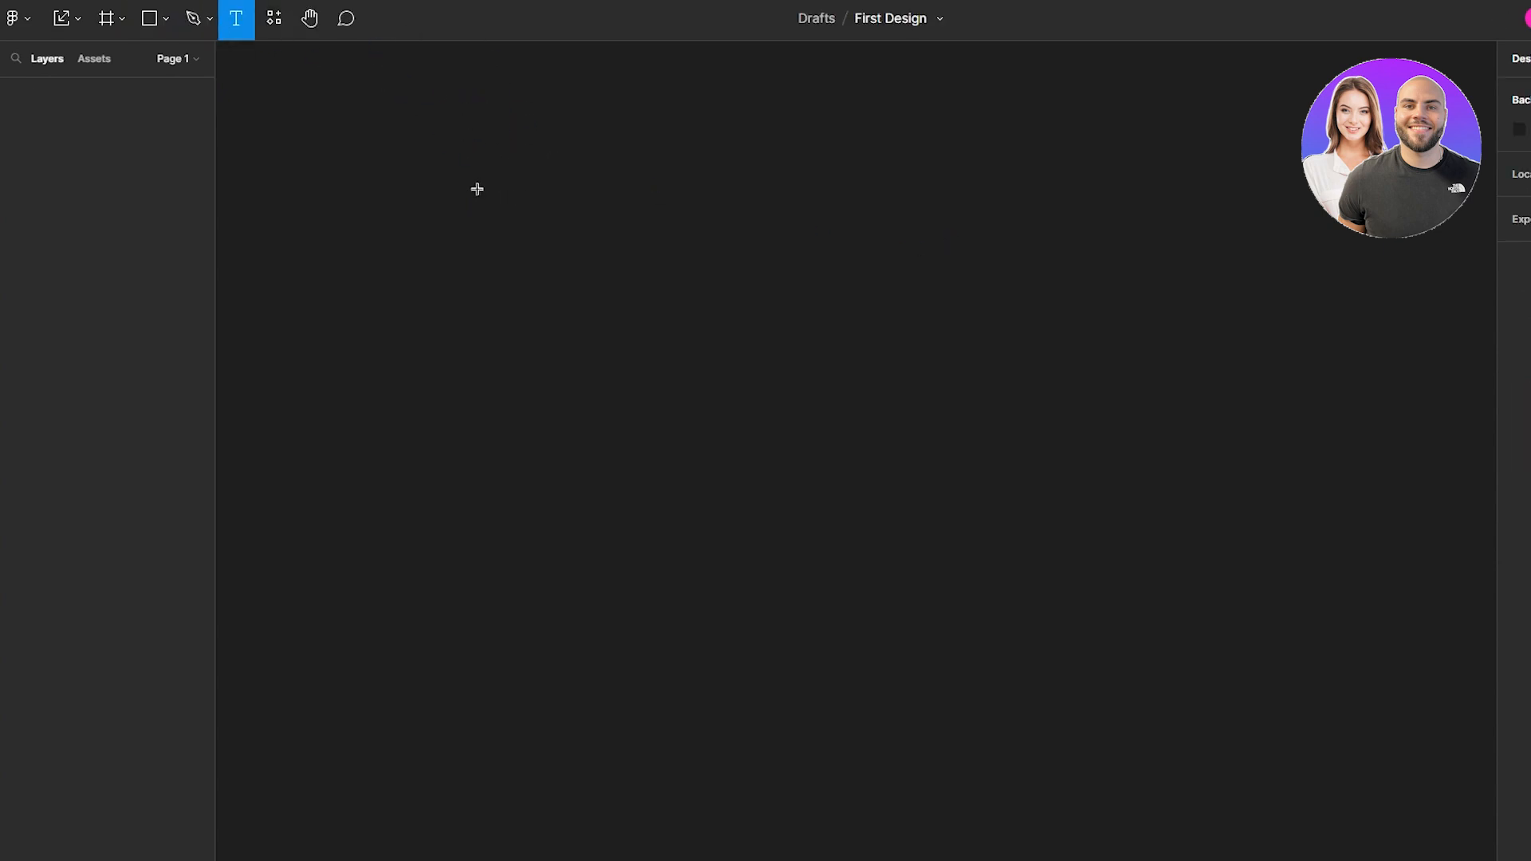
pyautogui.moveTo(474, 187); pyautogui.dragTo(1062, 433)
pyautogui.write('asdasdasd')
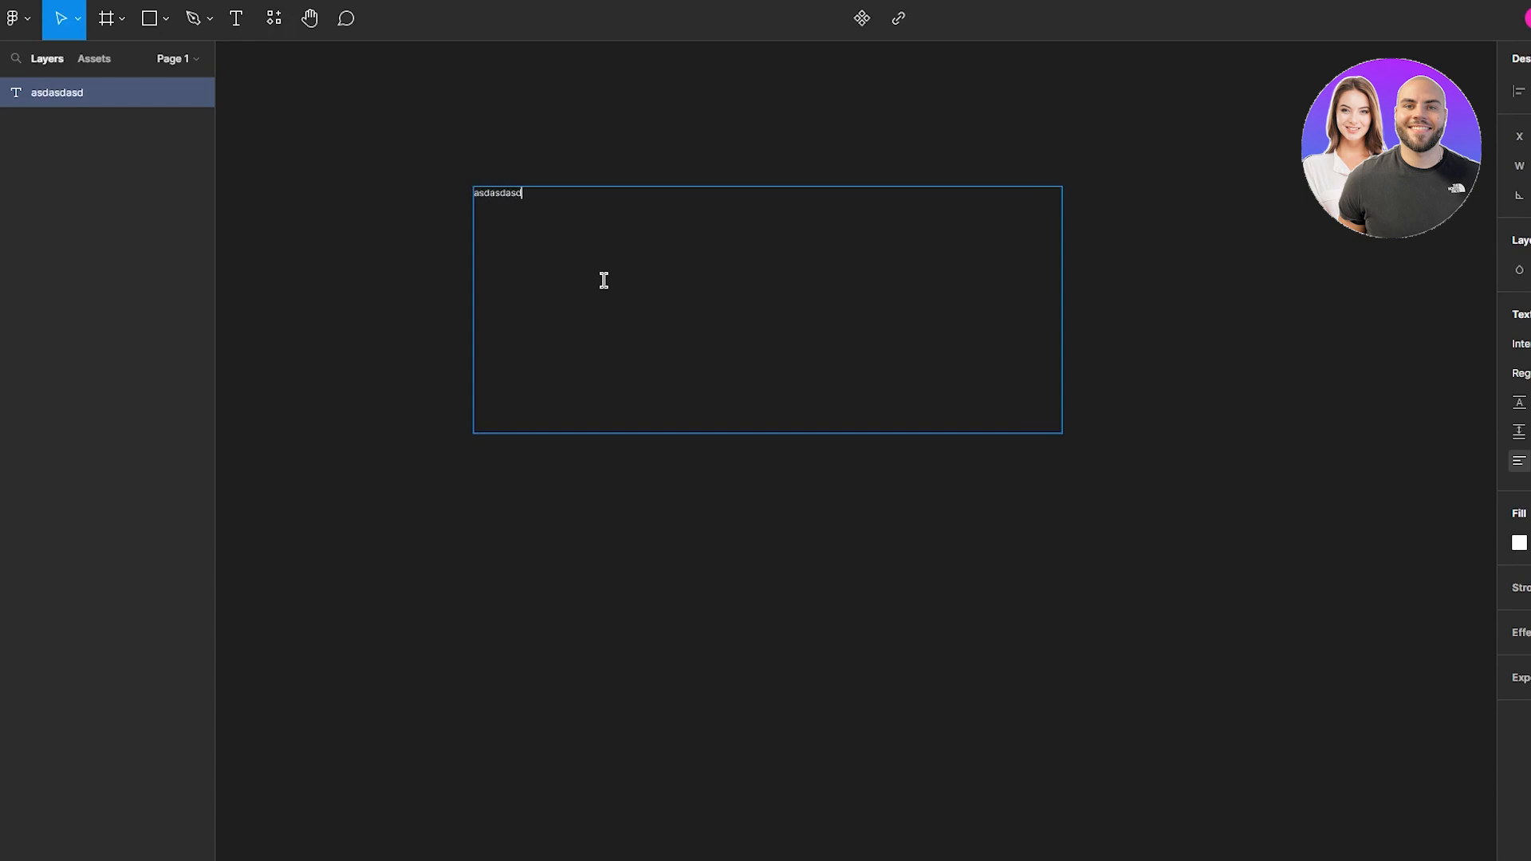
pyautogui.hotkey('ctrl', 'z')
pyautogui.press('Escape')
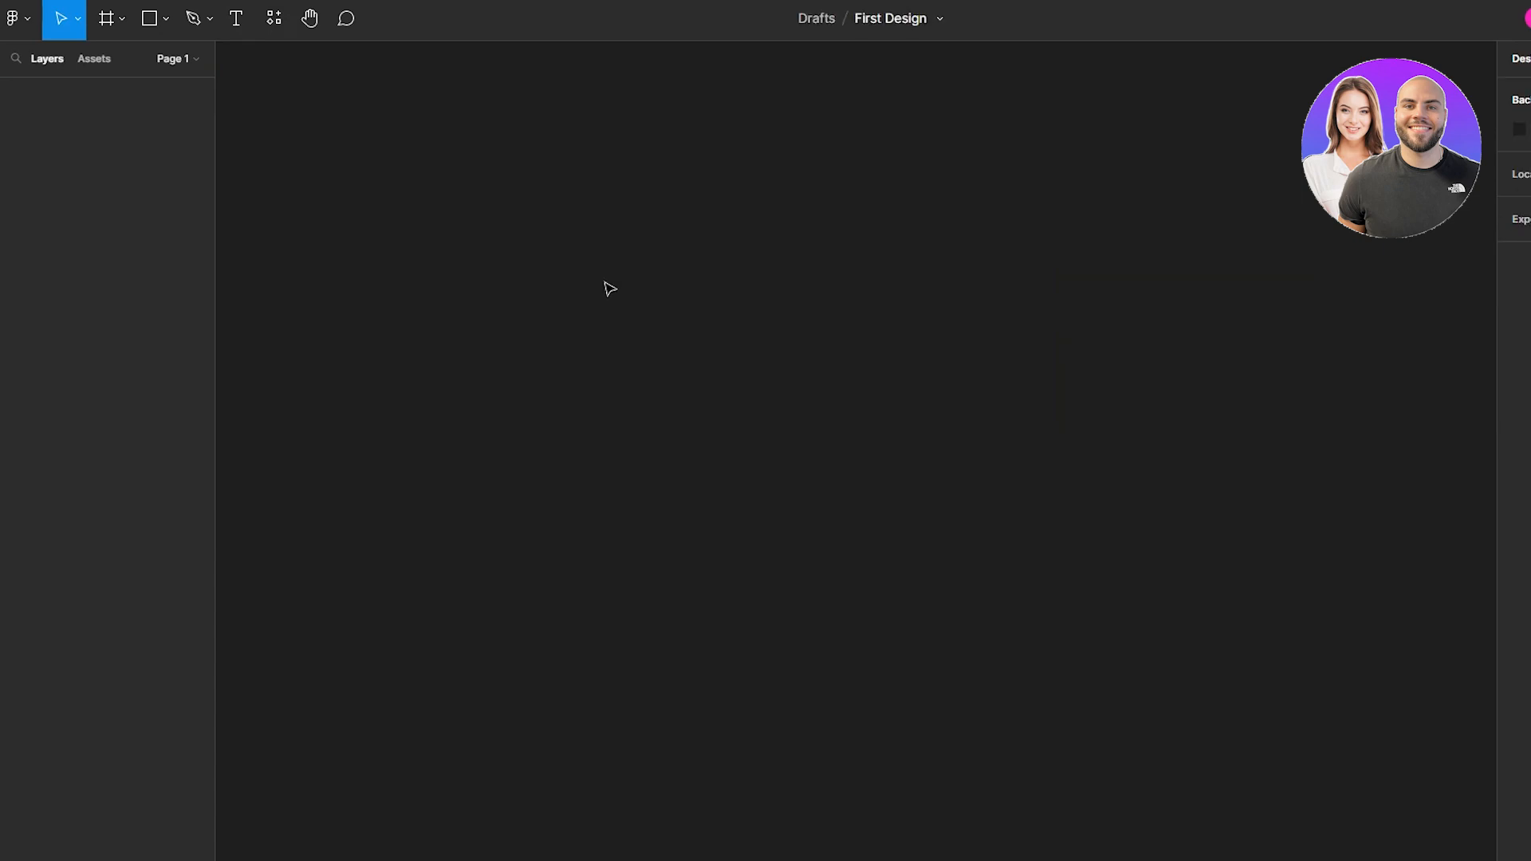
# - Try the Hand tool, start and cancel an area comment on the canvas, and dismiss the FigJam suggestion
pyautogui.click(308, 29)
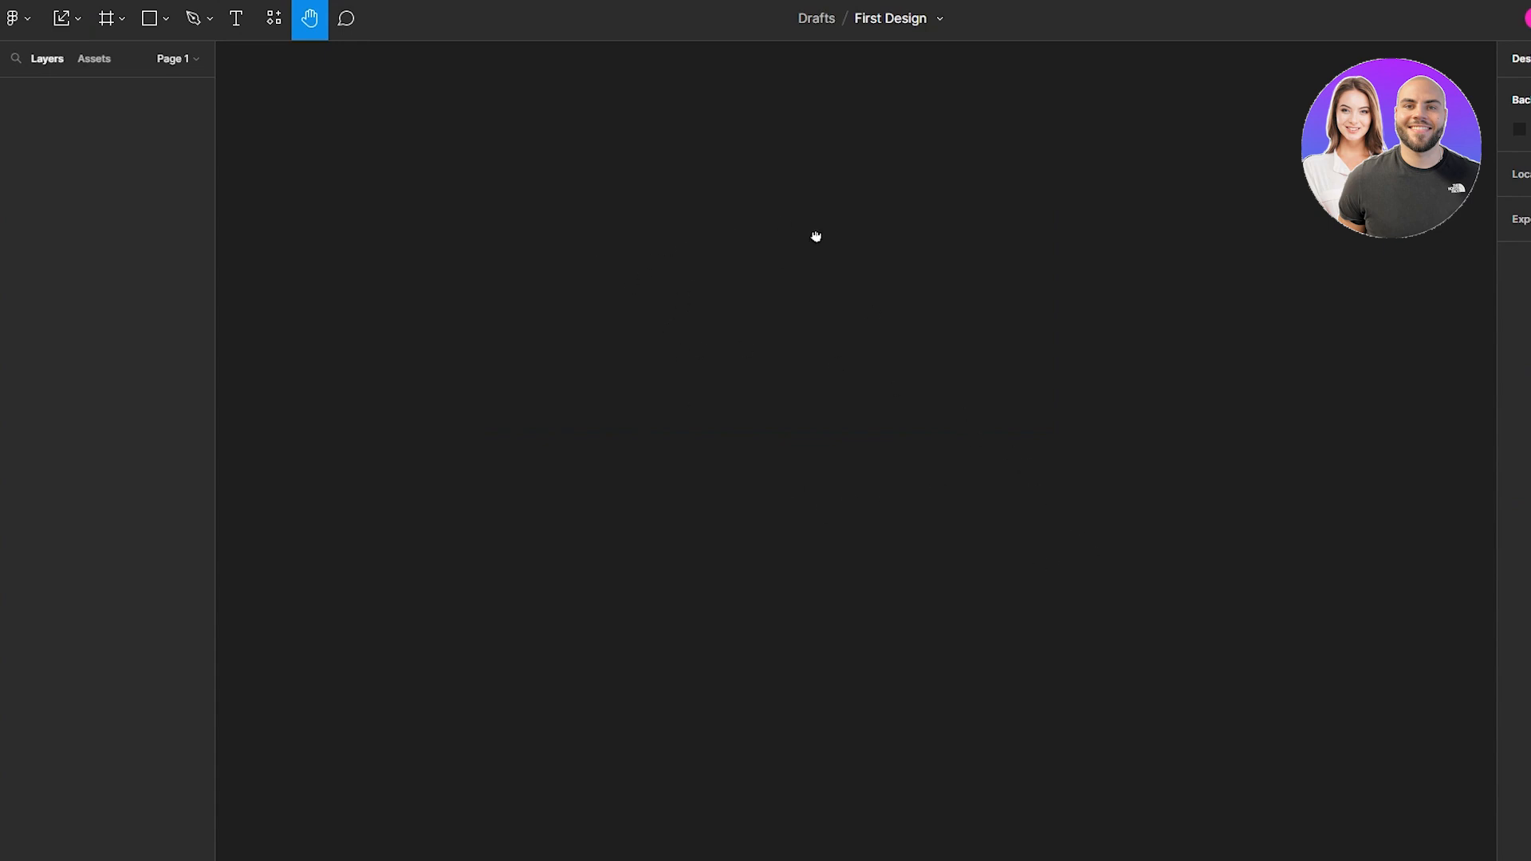
pyautogui.click(347, 19)
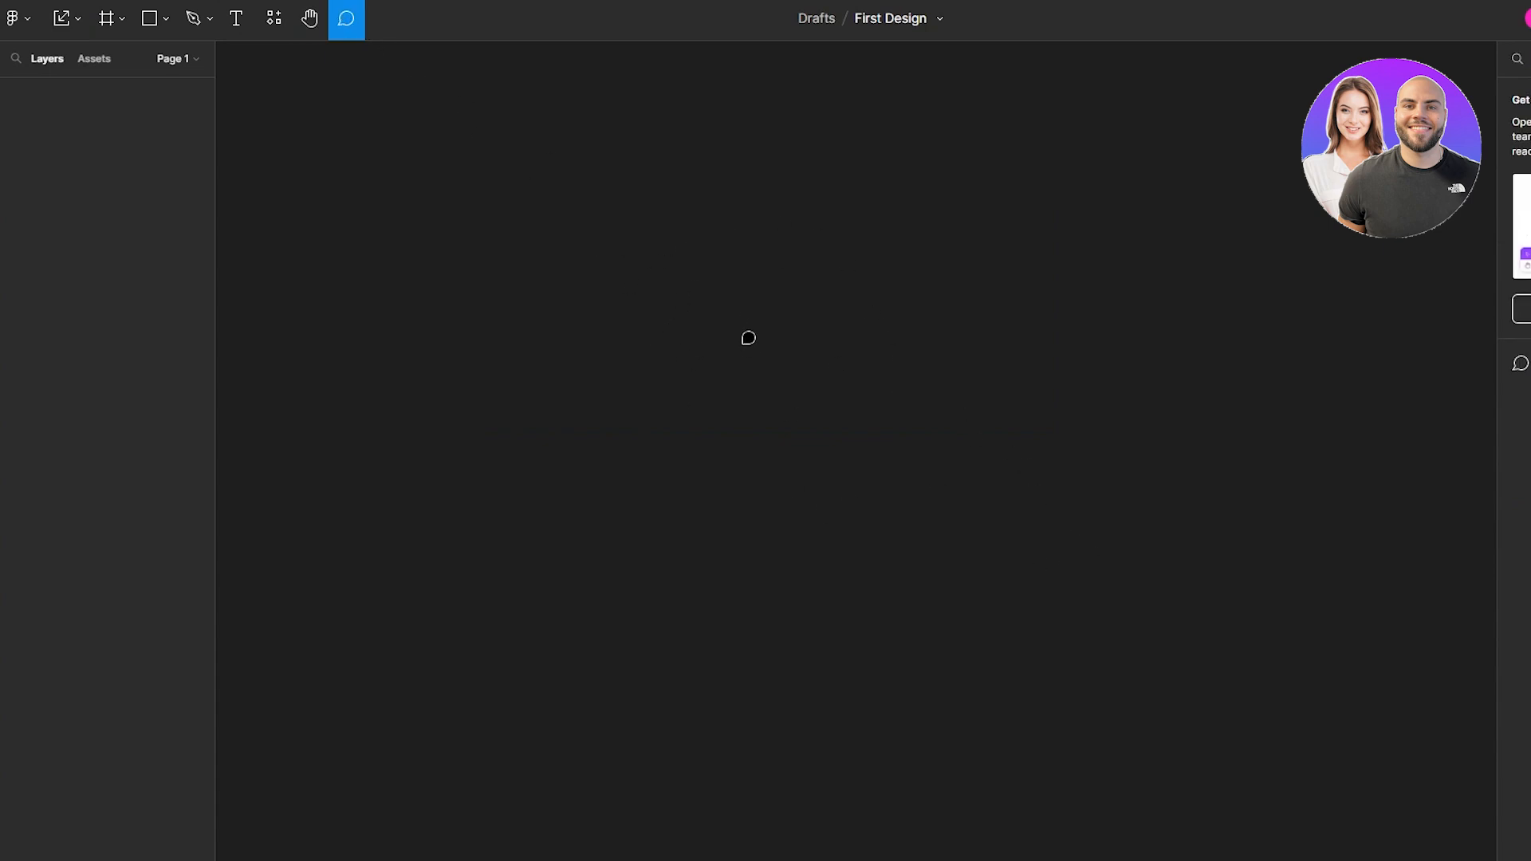
pyautogui.moveTo(979, 234); pyautogui.dragTo(1115, 292)
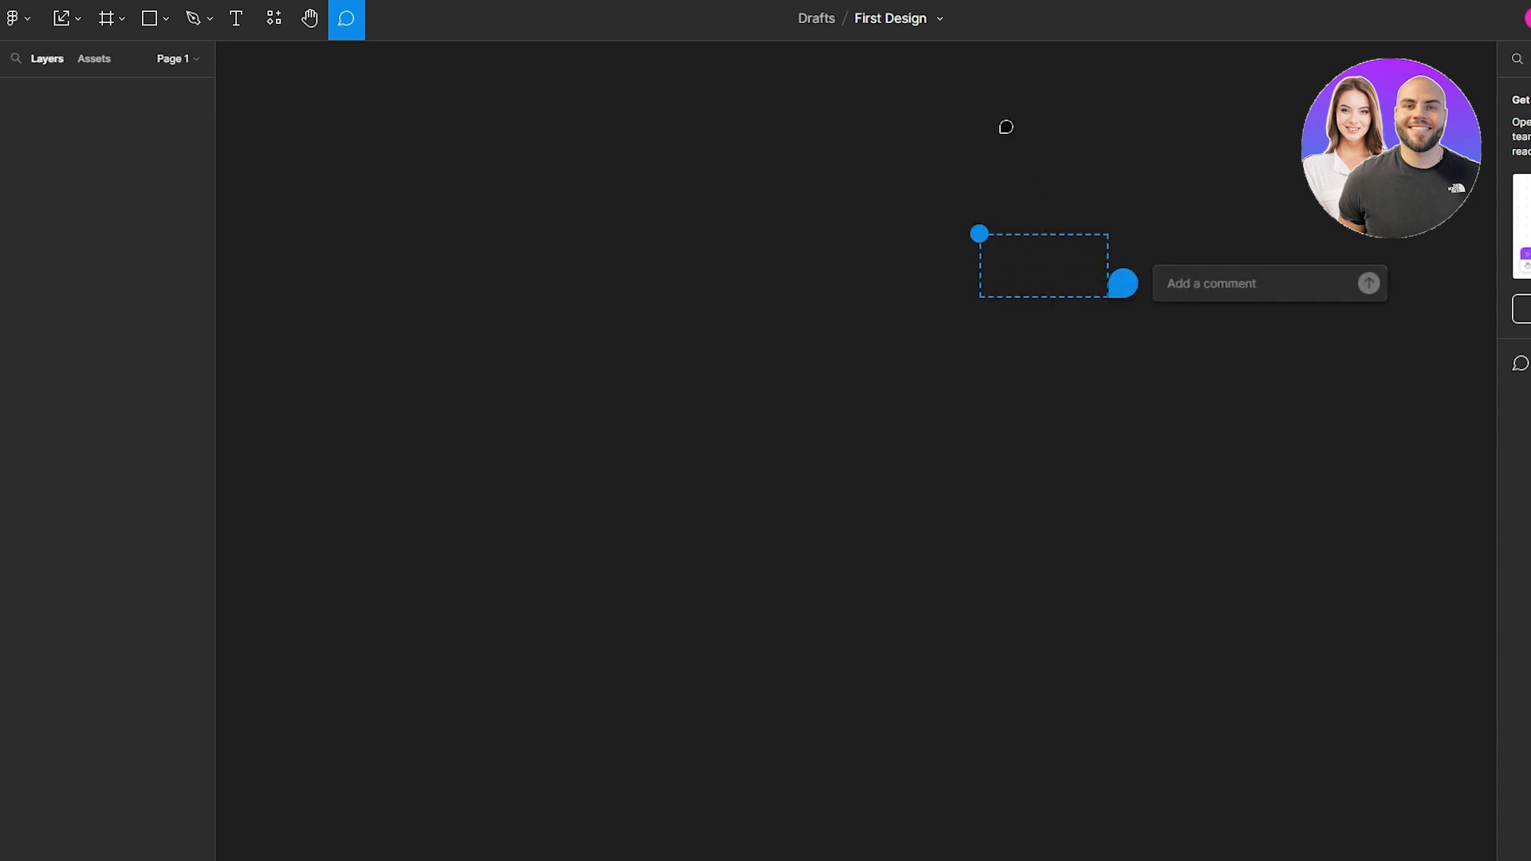
pyautogui.press('Escape')
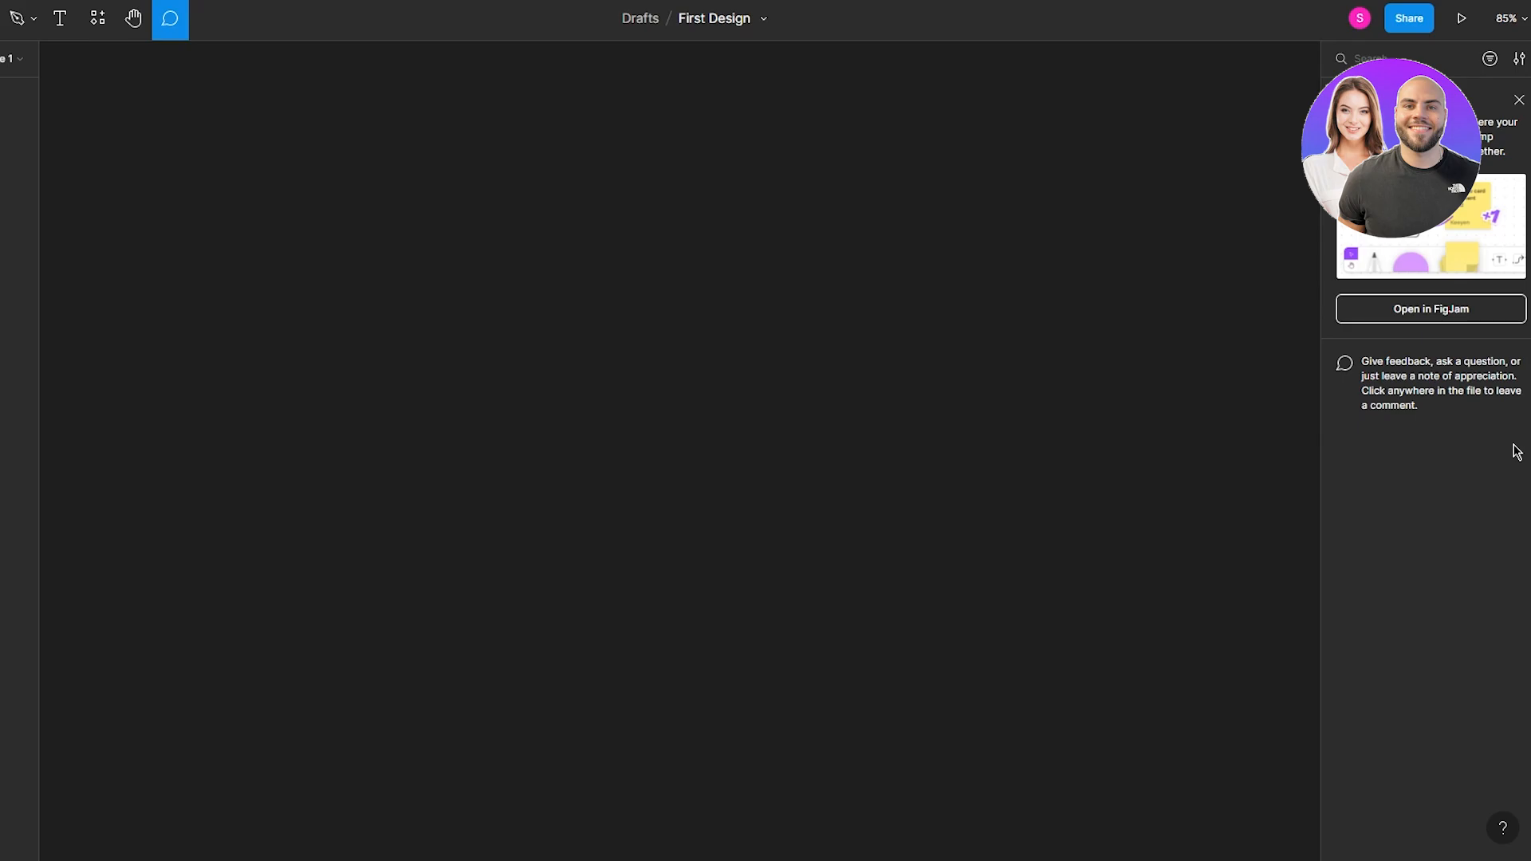
pyautogui.click(1519, 100)
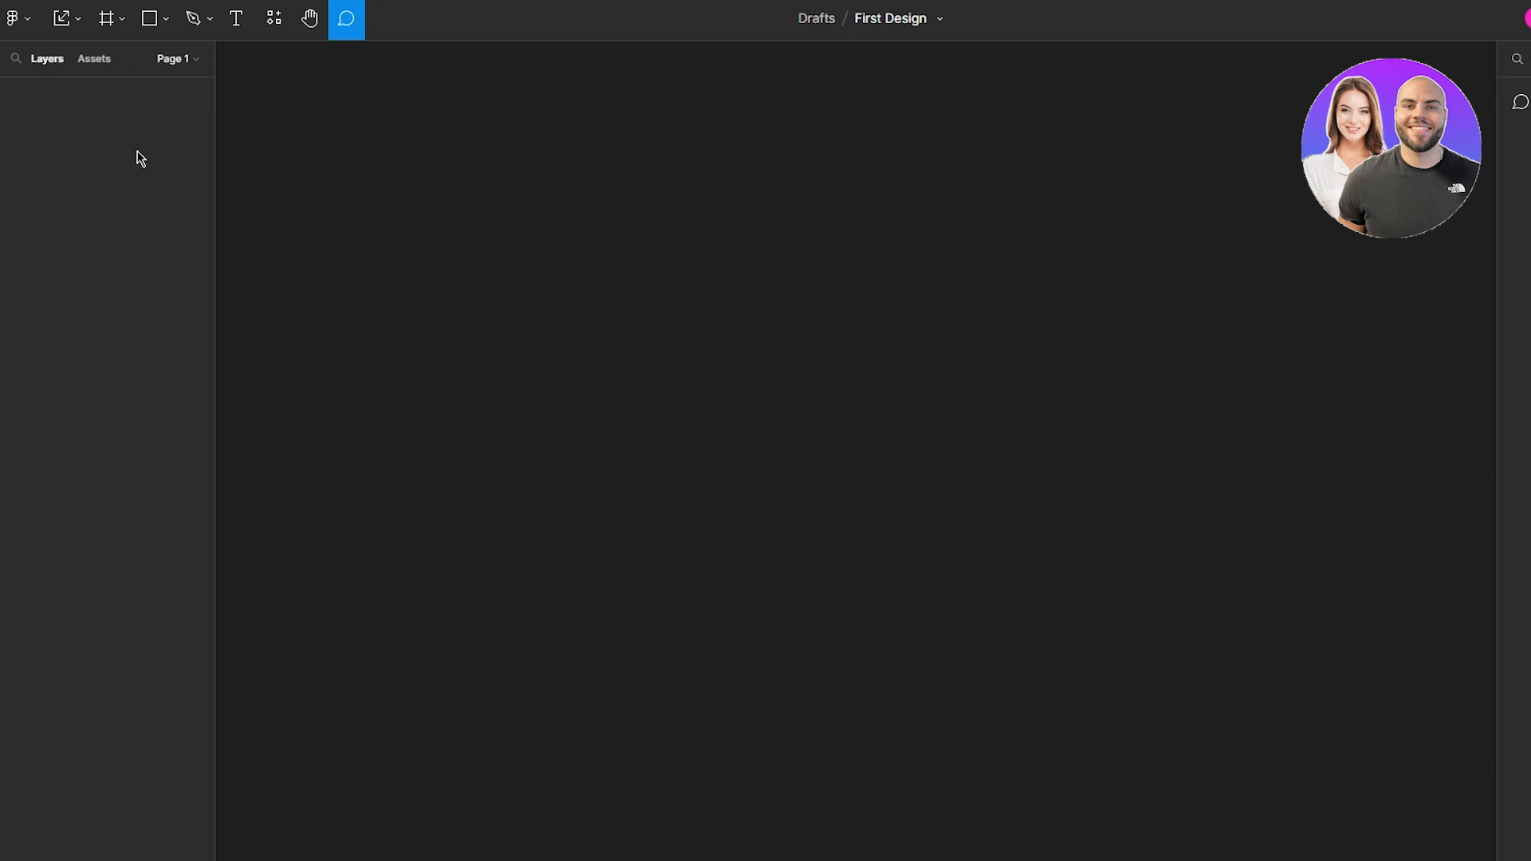
# - Add a Desktop preset frame of 1440 × 1024 to the canvas and deselect it
pyautogui.click(116, 25)
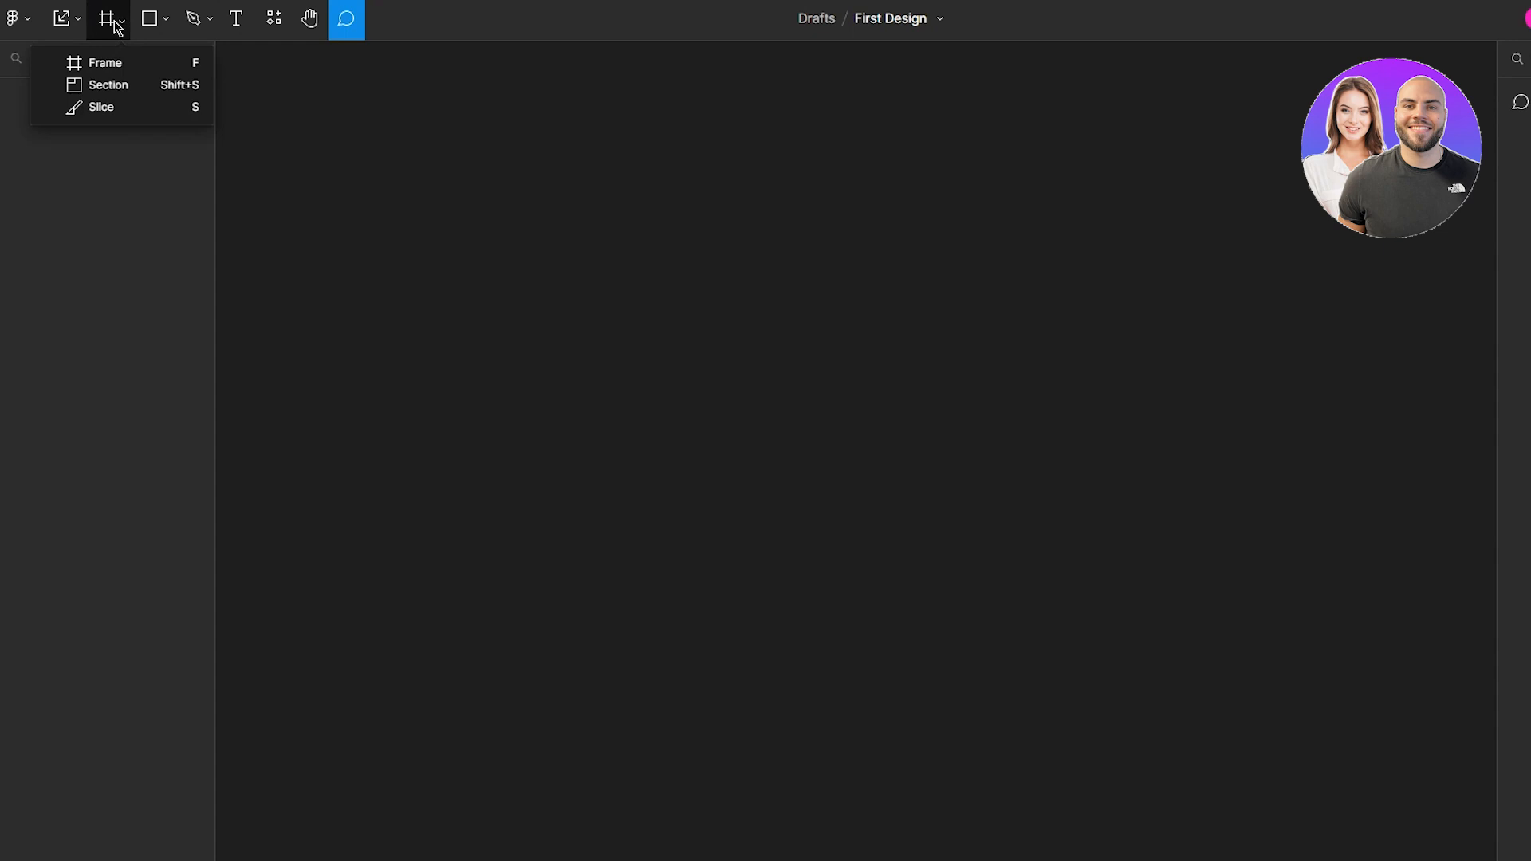
pyautogui.click(122, 63)
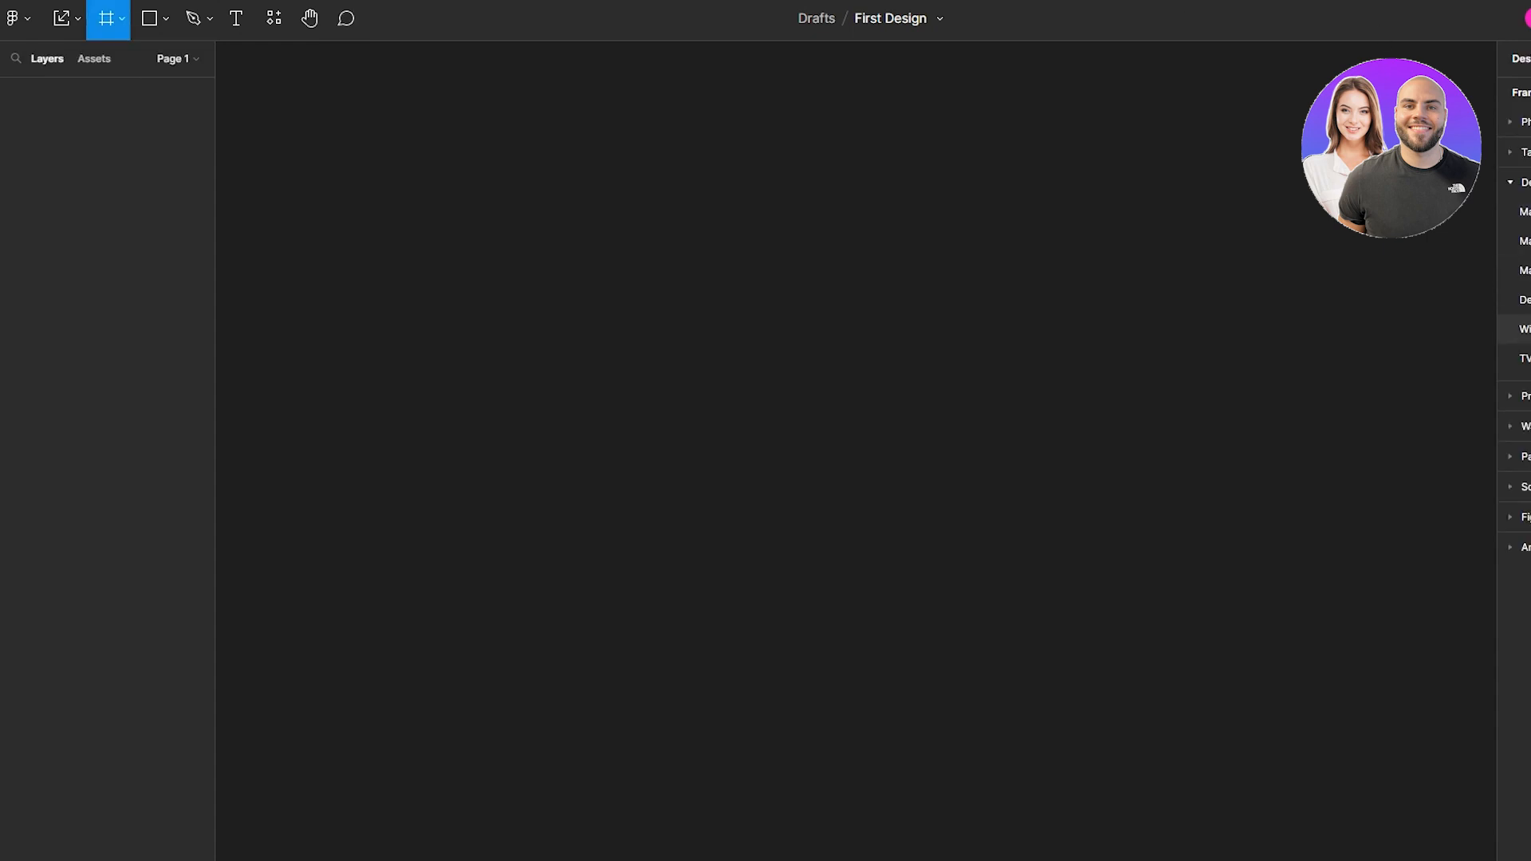
pyautogui.click(1519, 300)
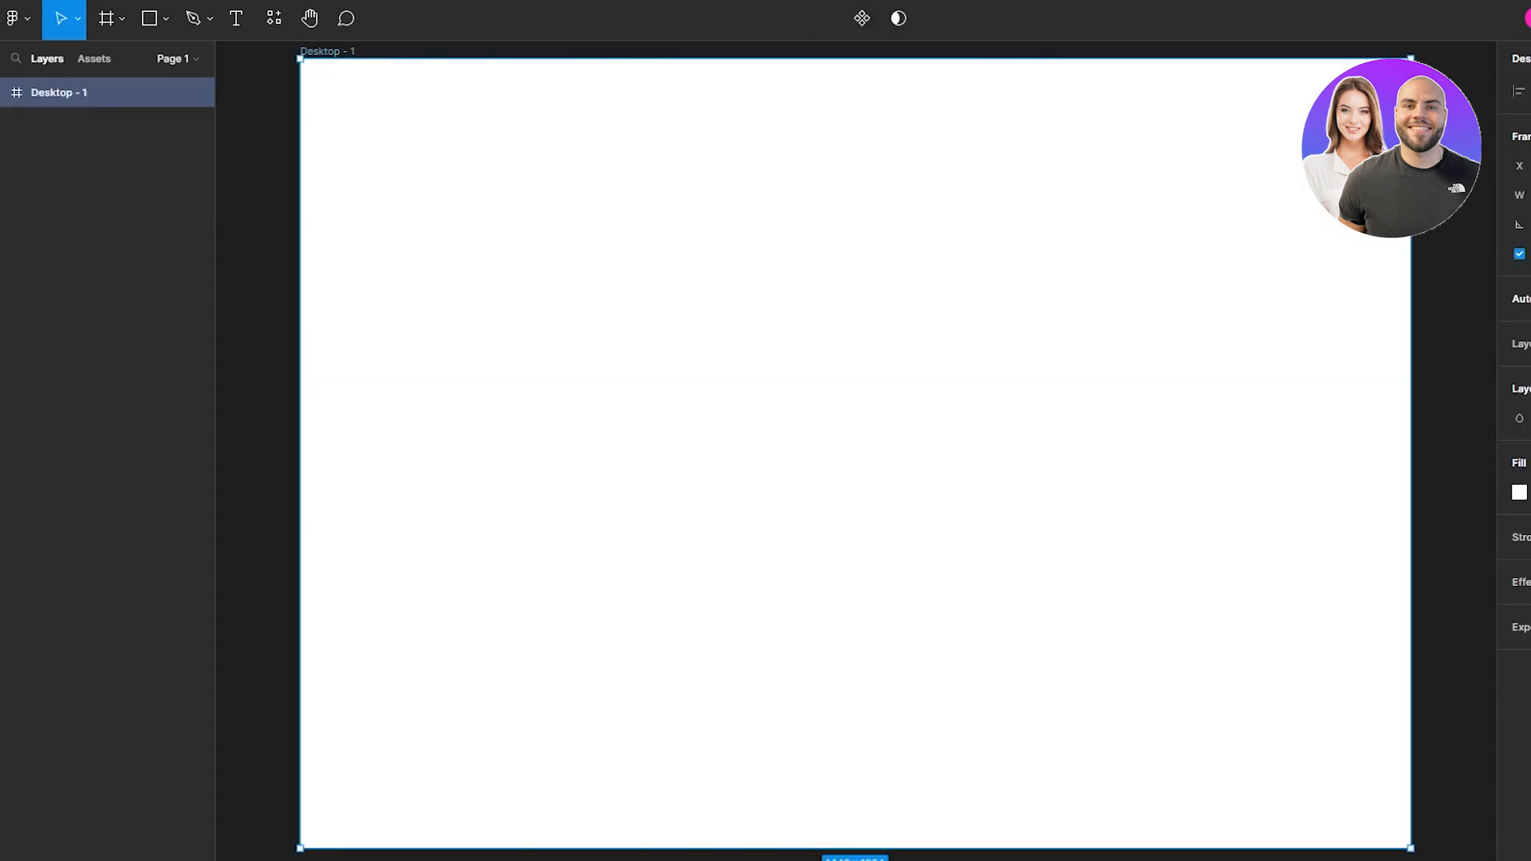
pyautogui.scroll(2, 855, 451)
pyautogui.press('Escape')
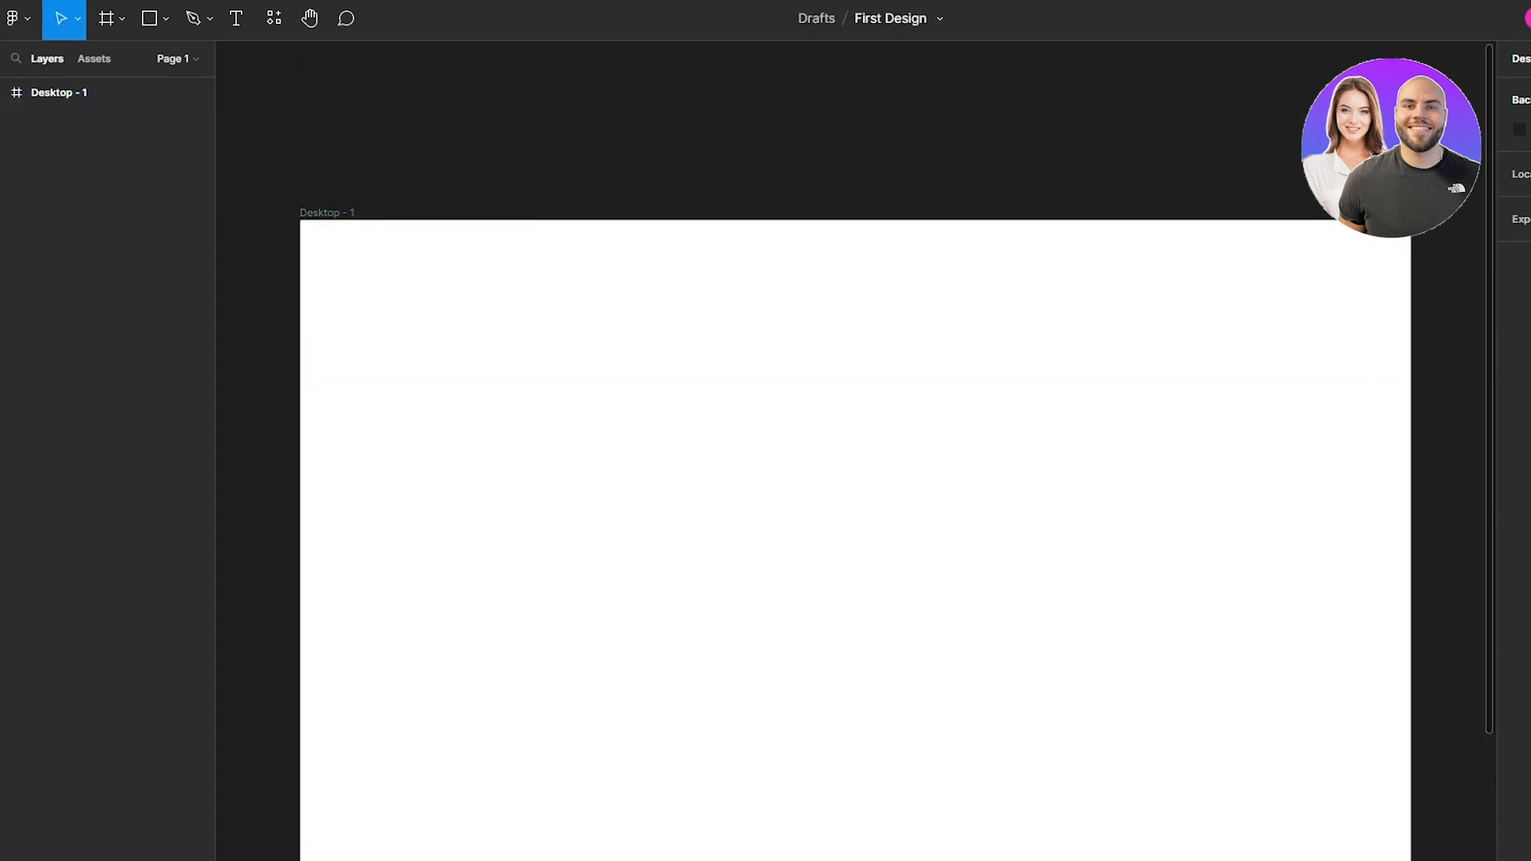
pyautogui.scroll(-2, 855, 451)
pyautogui.scroll(-1, 855, 451)
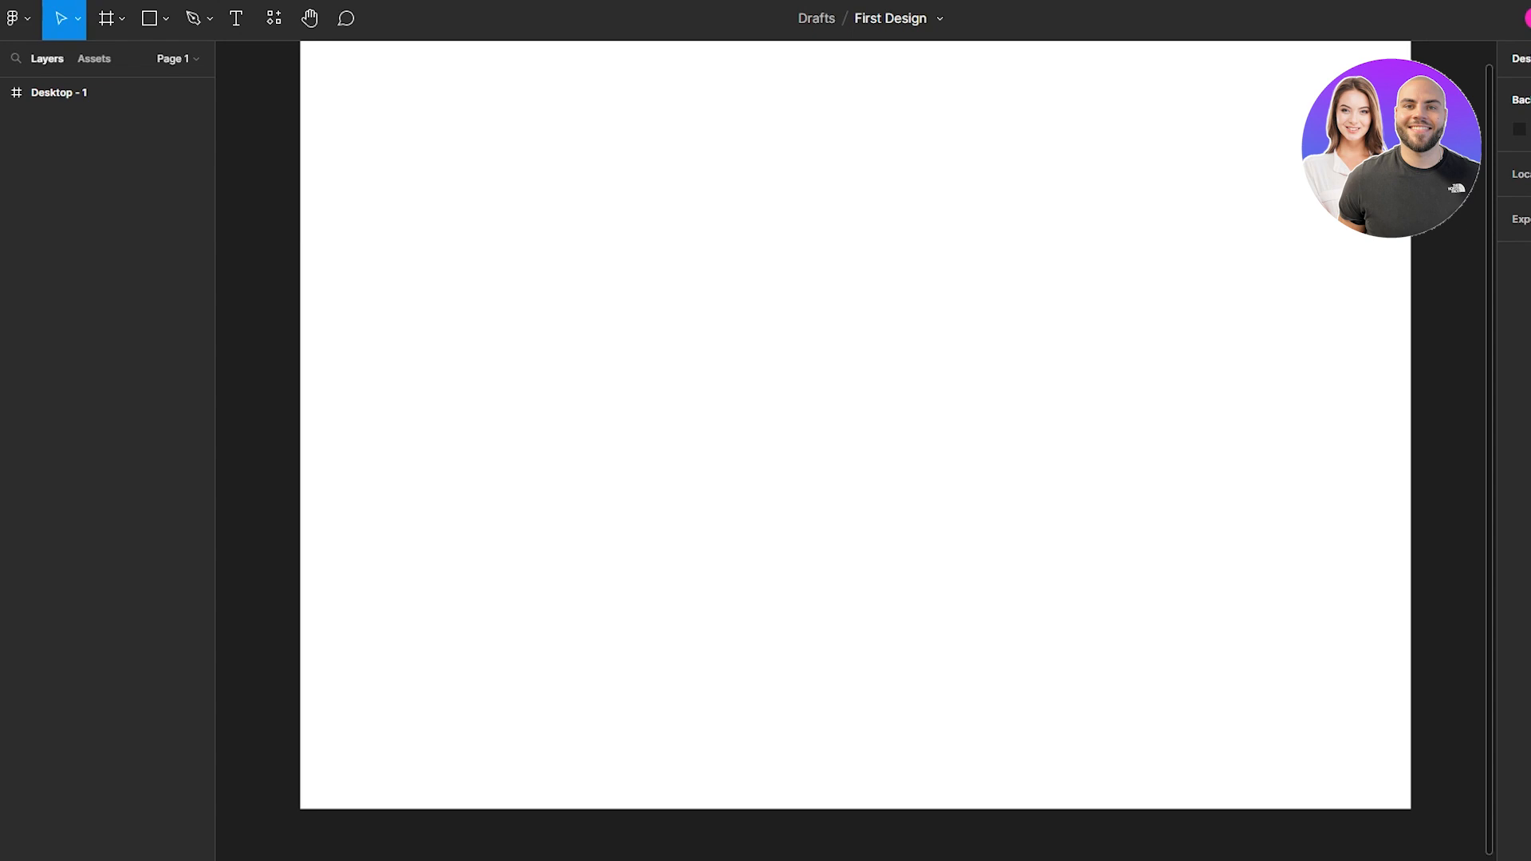
# - Turn on the display of layout grids for the file
pyautogui.click(124, 30)
pyautogui.click(26, 24)
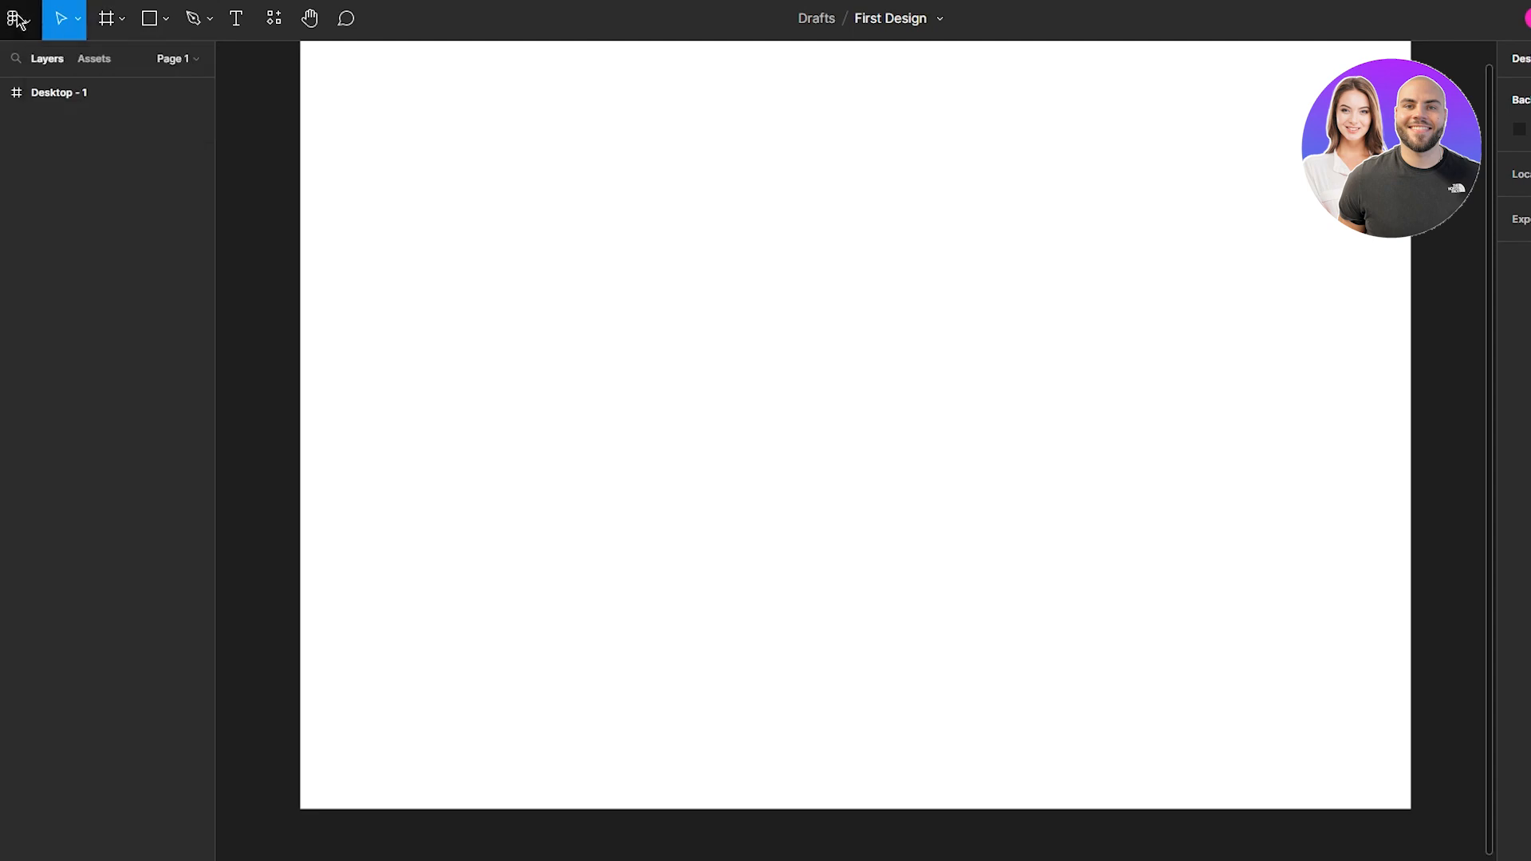
pyautogui.click(30, 26)
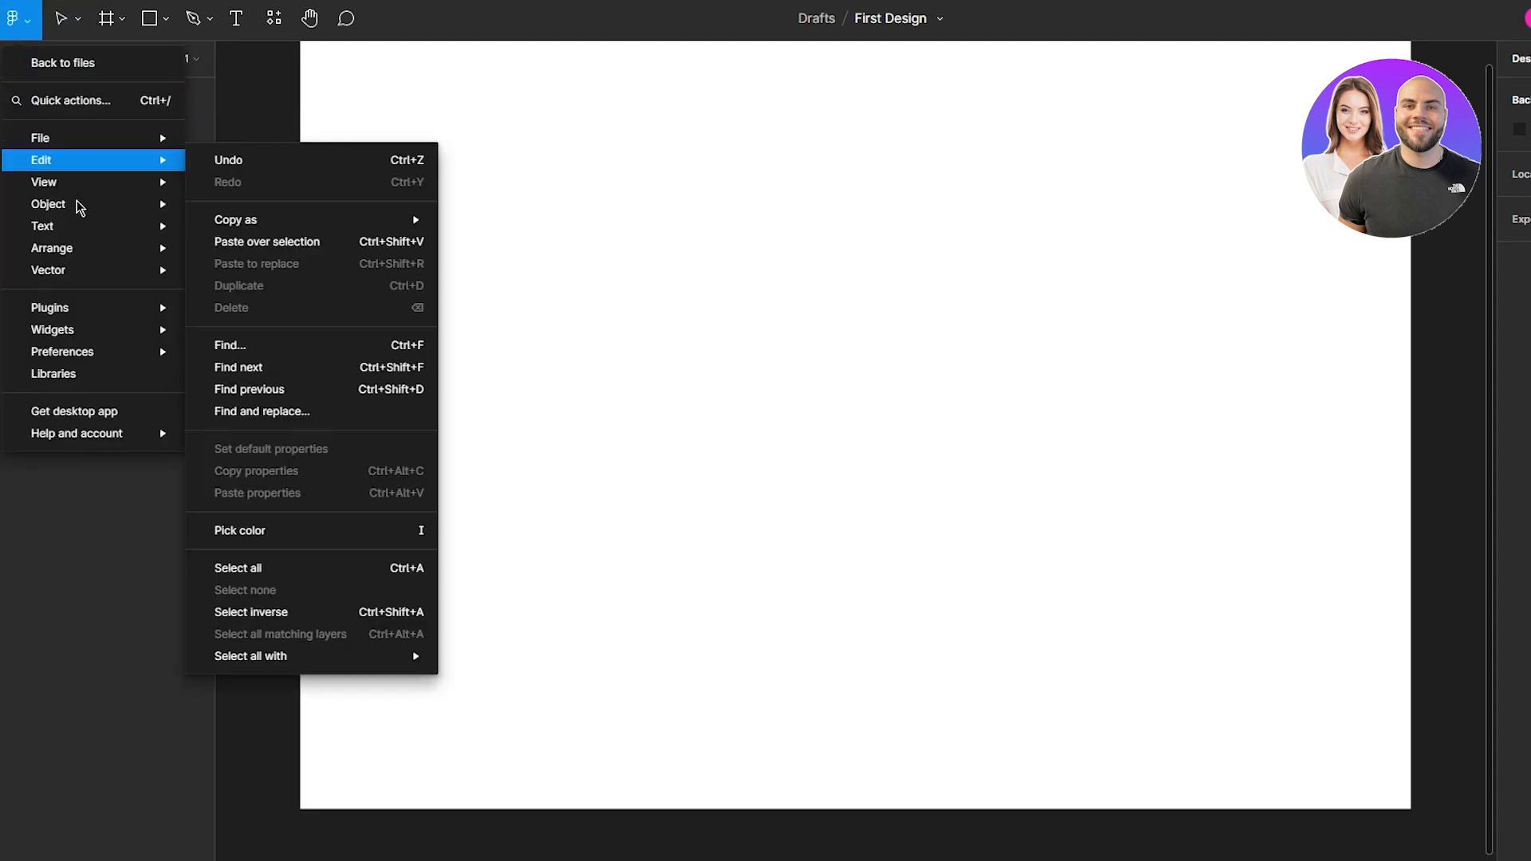
pyautogui.moveTo(128, 255)
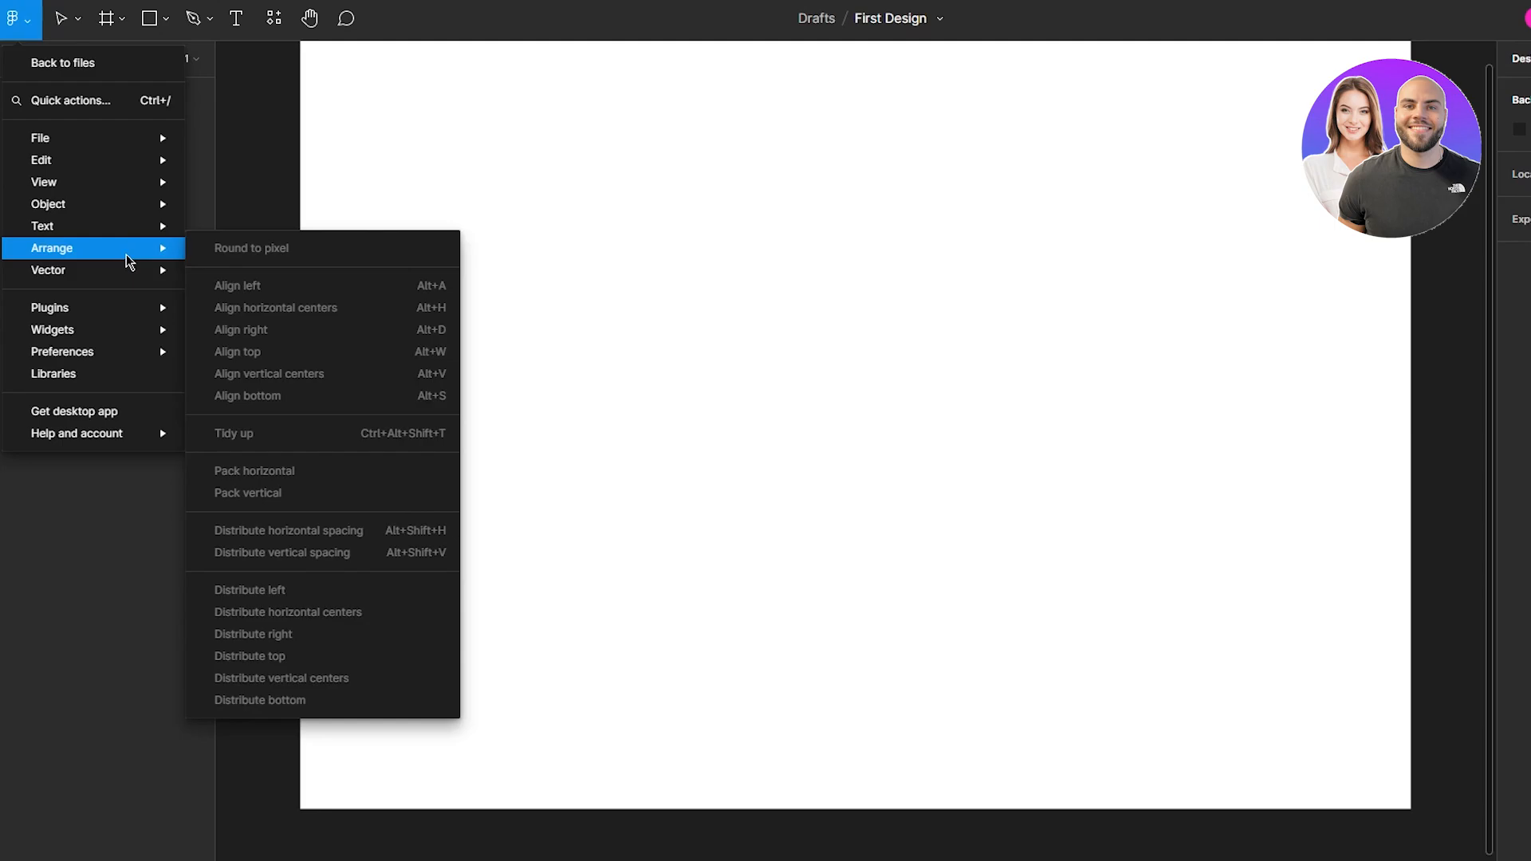
pyautogui.moveTo(132, 192)
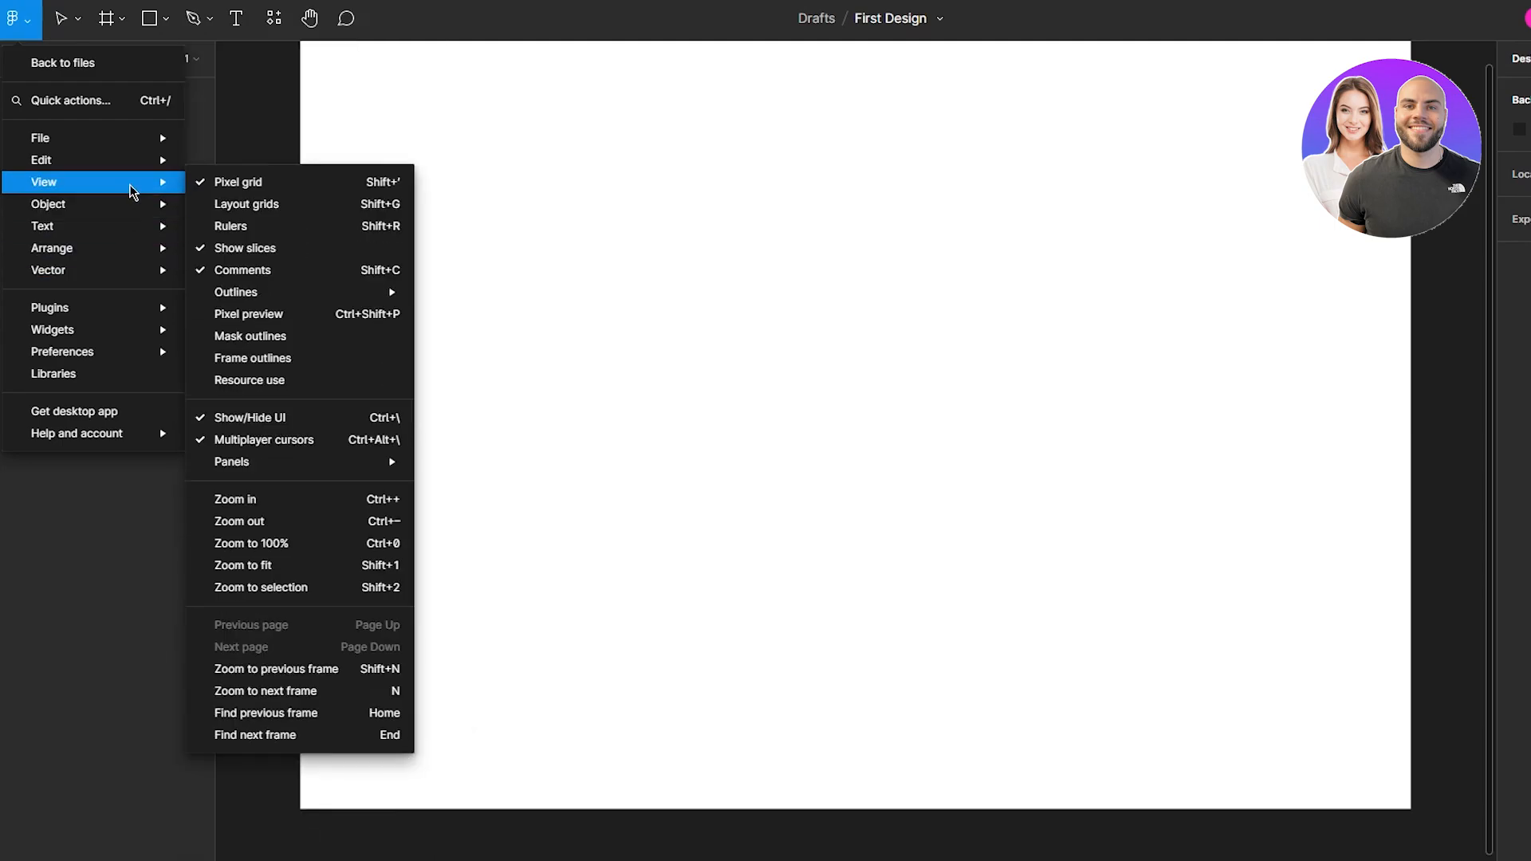
pyautogui.click(258, 205)
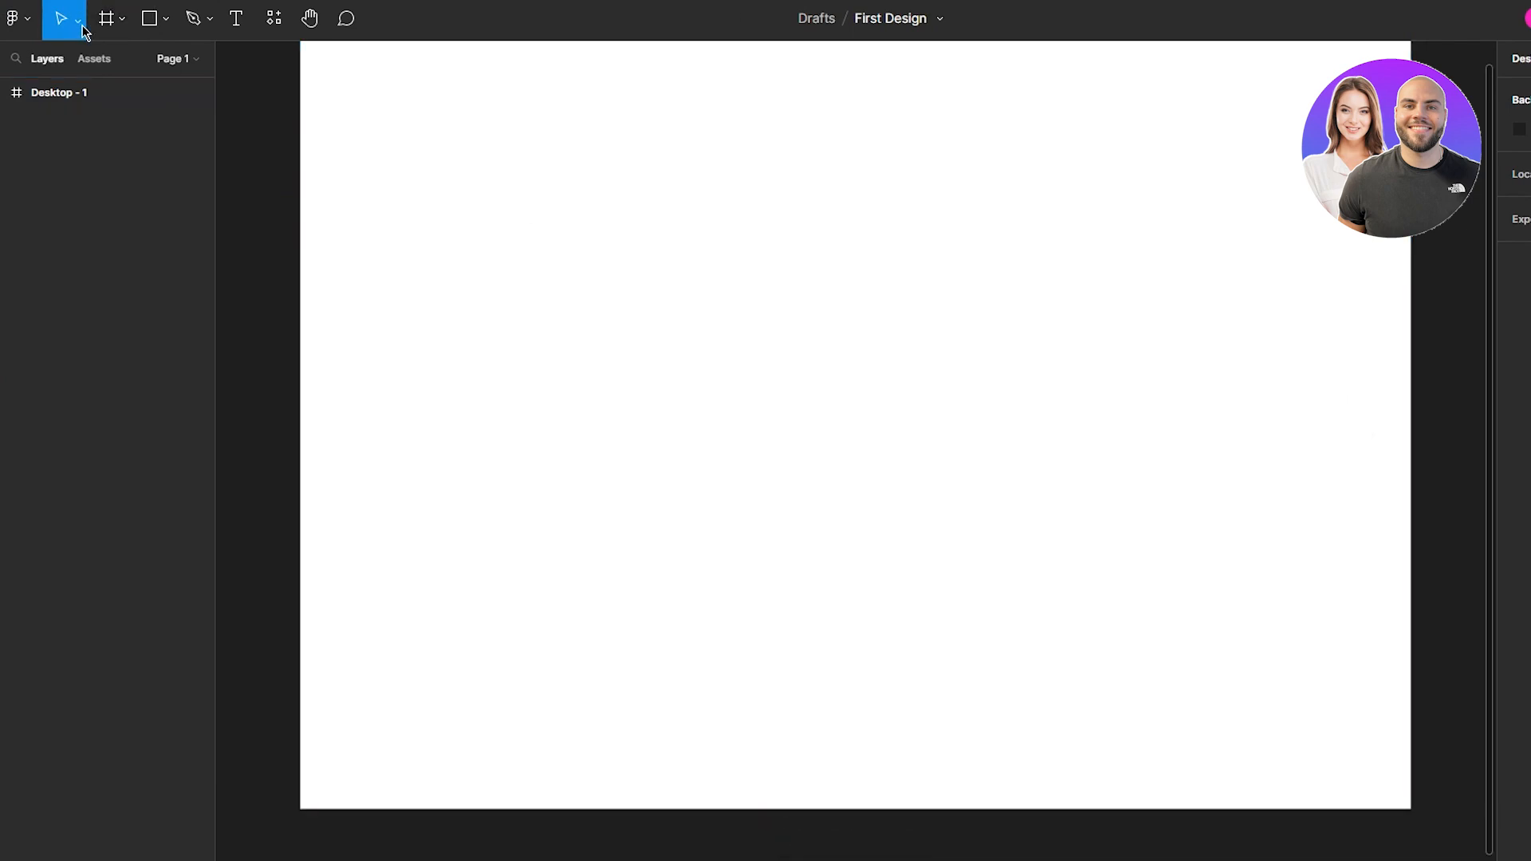
# - Select the Desktop - 1 frame and turn on the canvas rulers
pyautogui.click(66, 94)
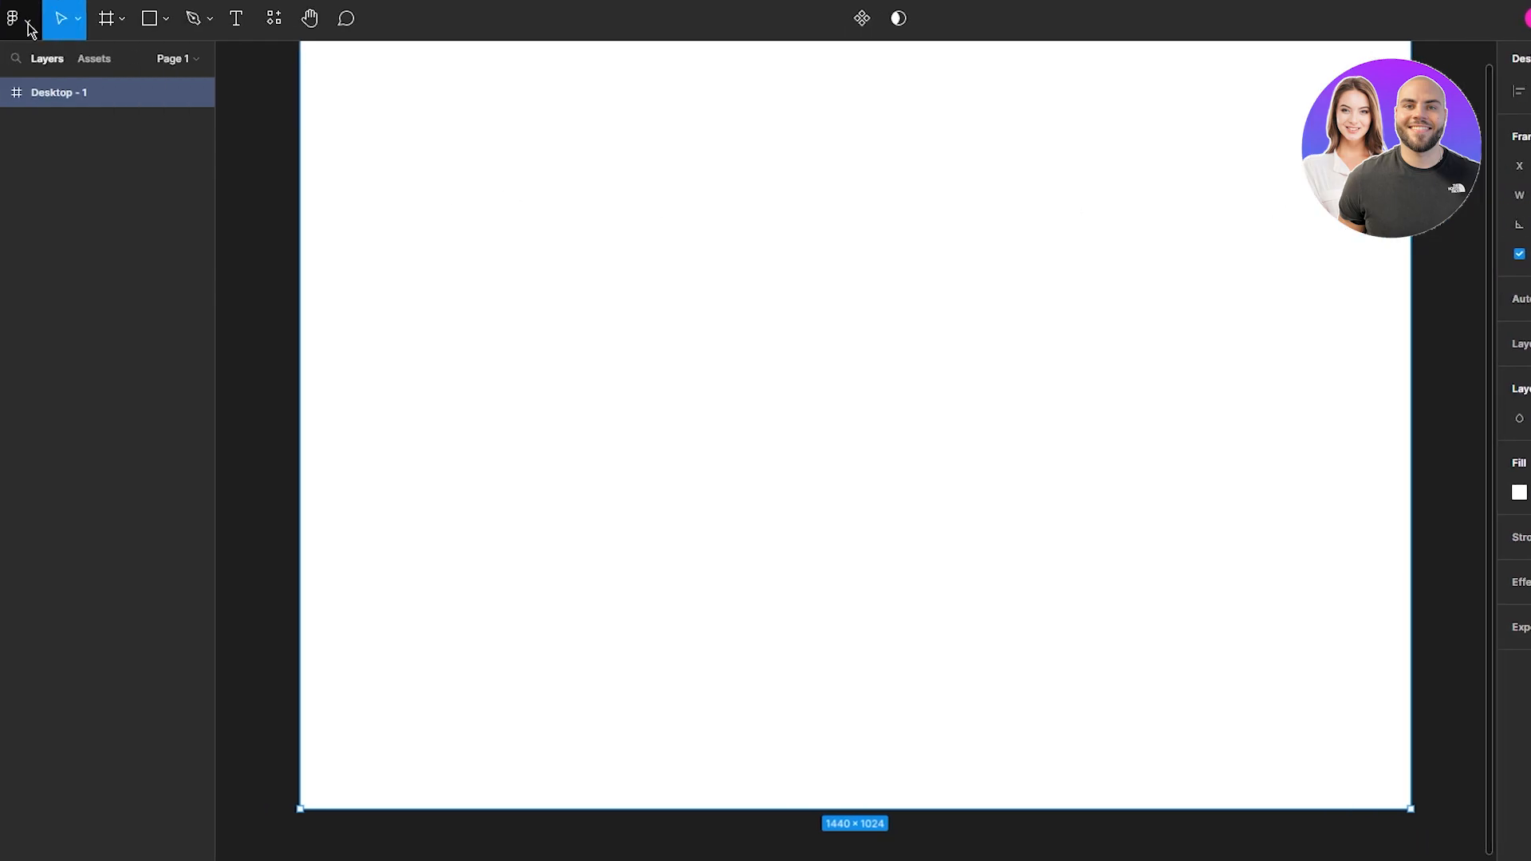
pyautogui.click(31, 23)
pyautogui.click(123, 15)
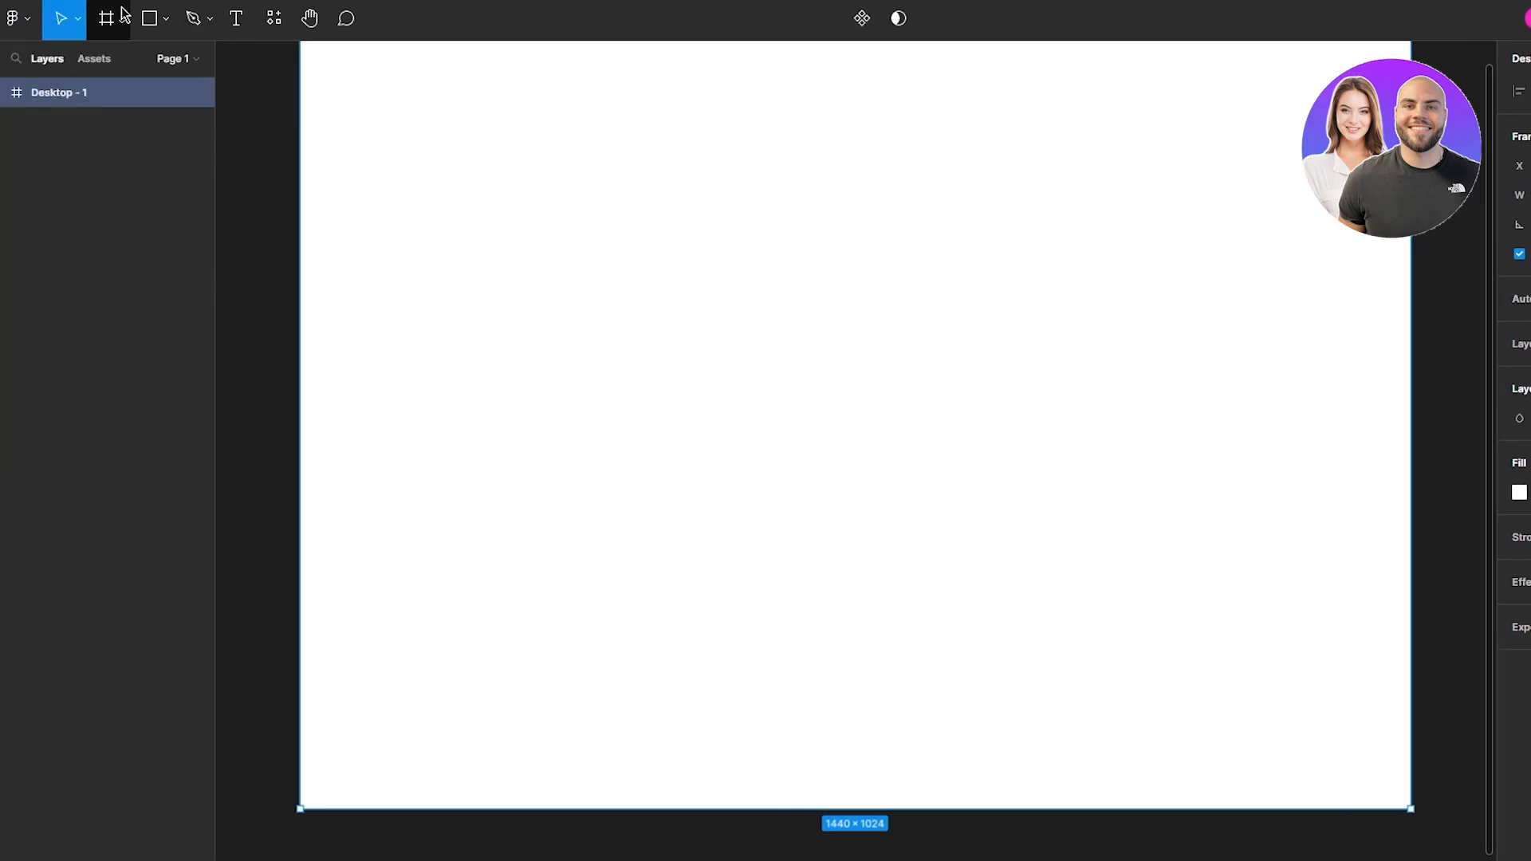
pyautogui.click(124, 15)
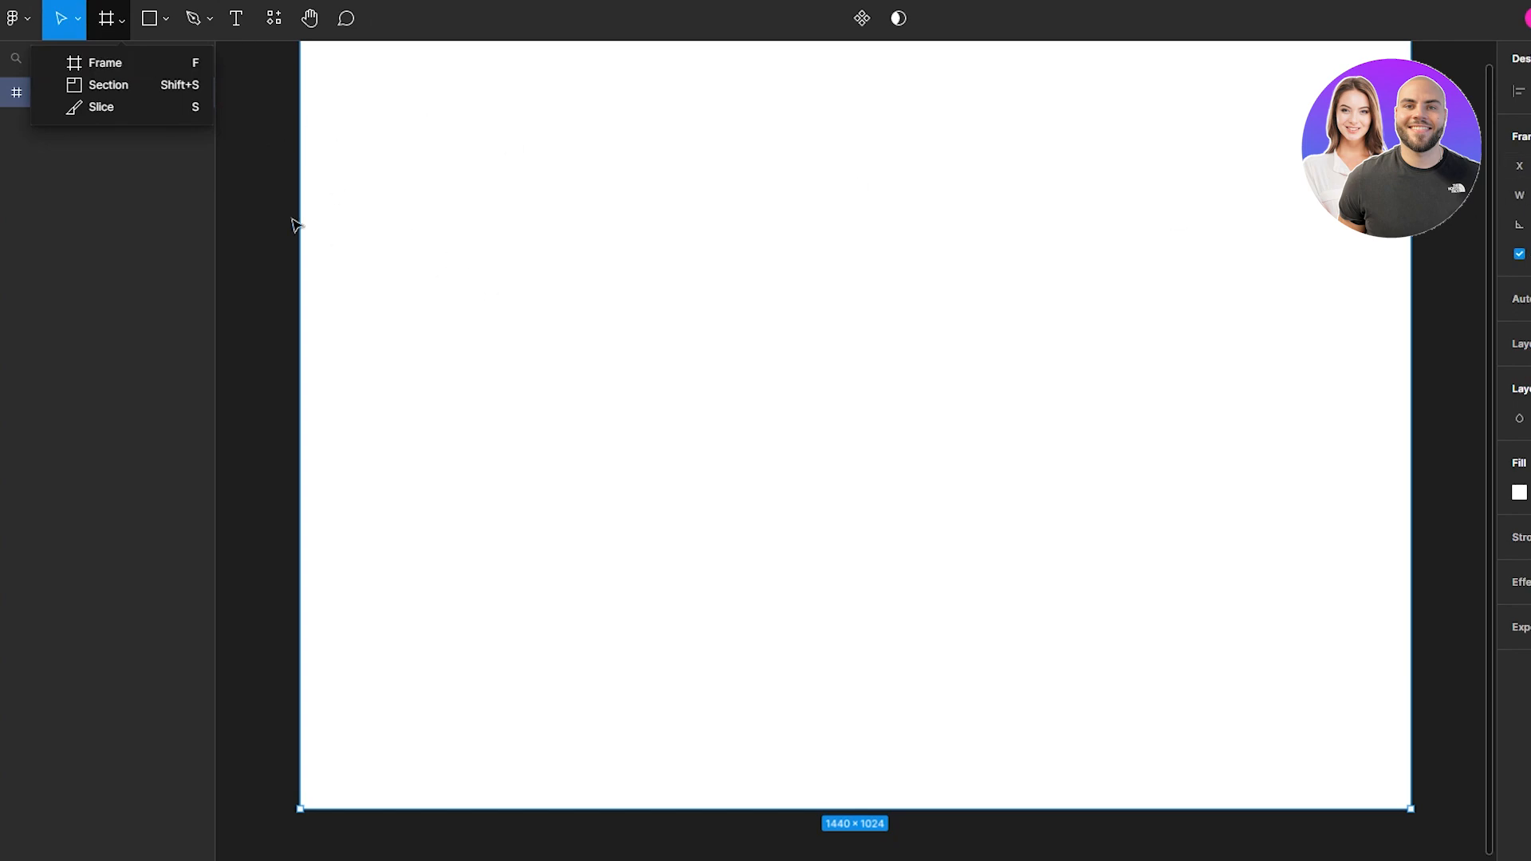
pyautogui.click(29, 24)
pyautogui.click(18, 20)
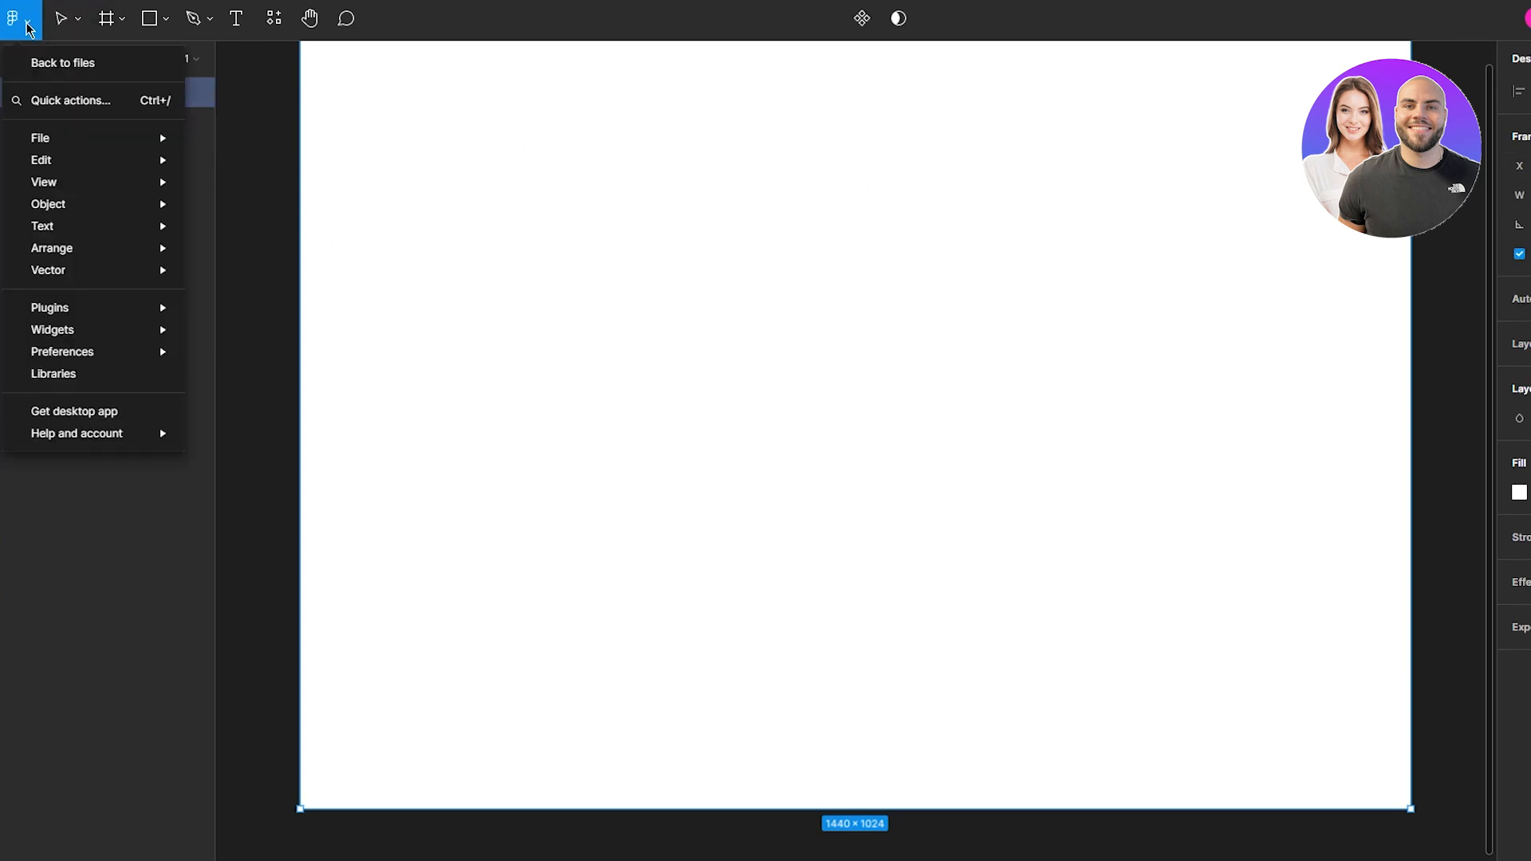
pyautogui.moveTo(110, 188)
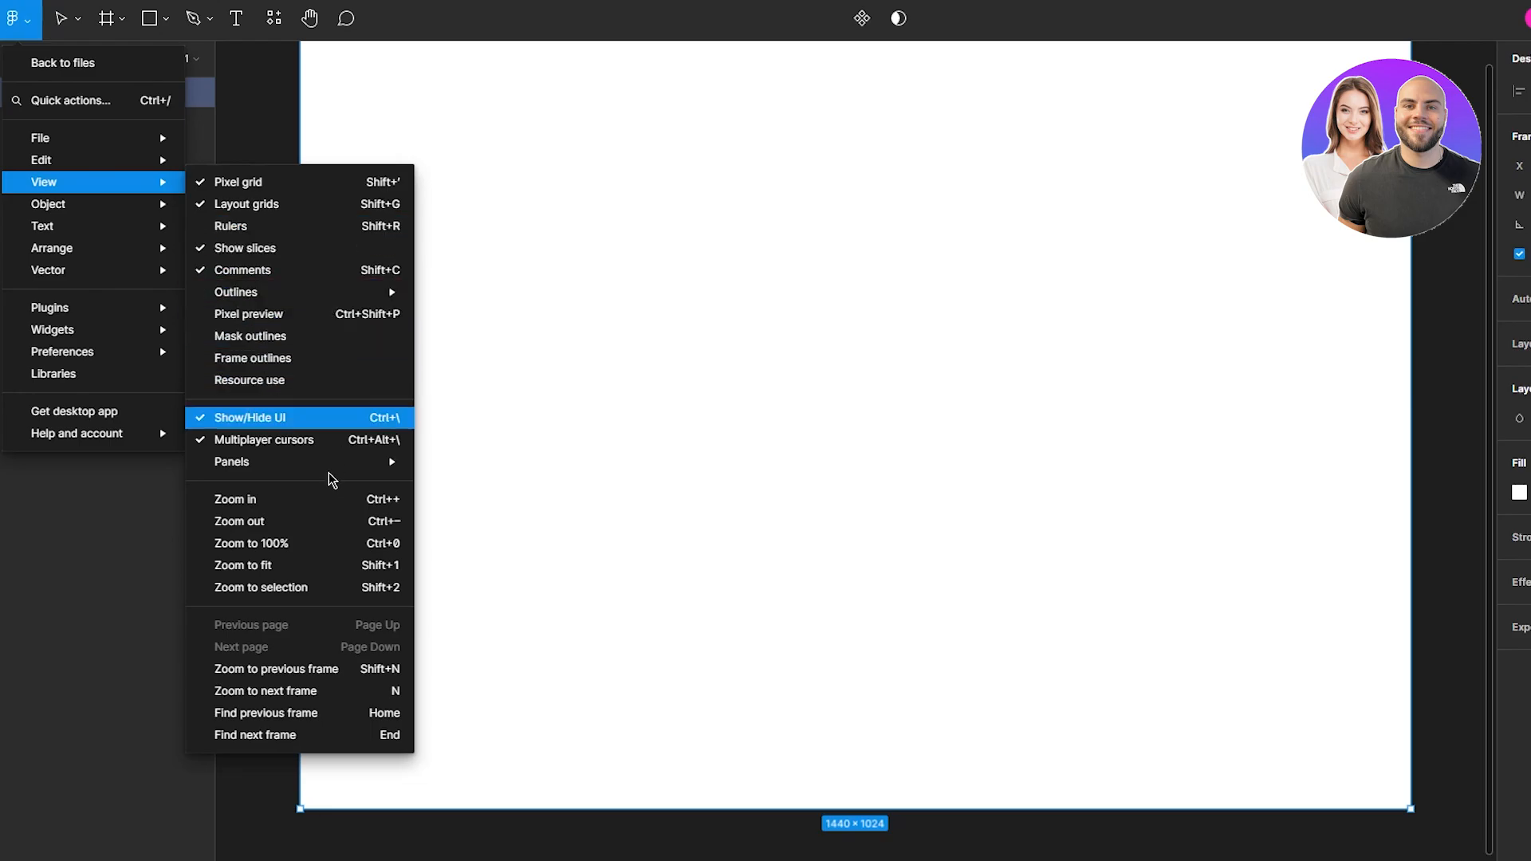
pyautogui.click(290, 234)
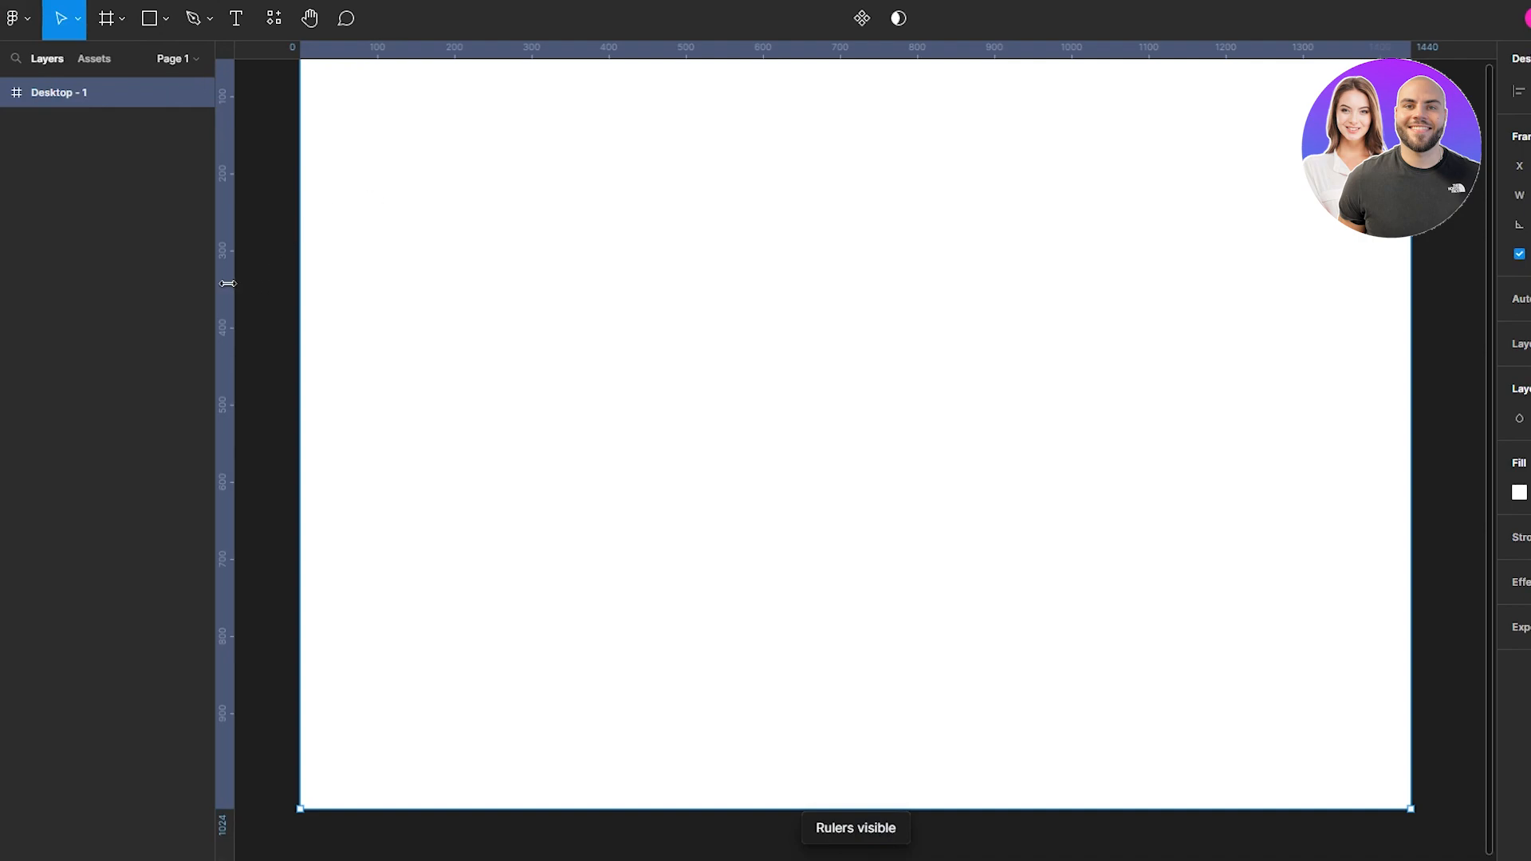
# - Add vertical guides at about 230, 470, 710, 966 and 1213 and horizontal guides at about 295, 568 and 815 across the desktop frame
pyautogui.moveTo(228, 283); pyautogui.dragTo(478, 242)
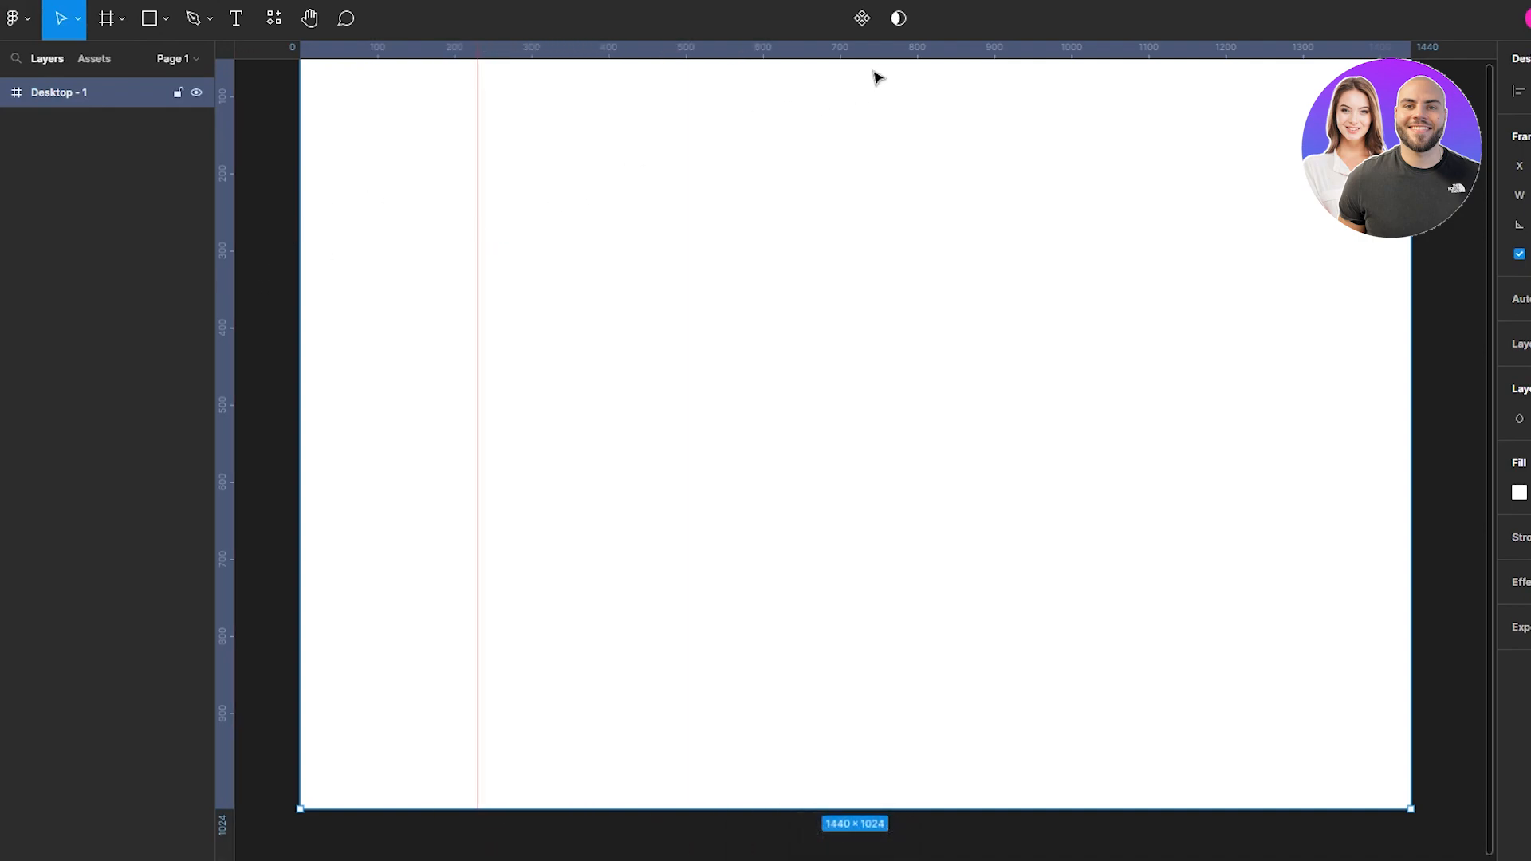
pyautogui.moveTo(873, 49); pyautogui.dragTo(914, 246)
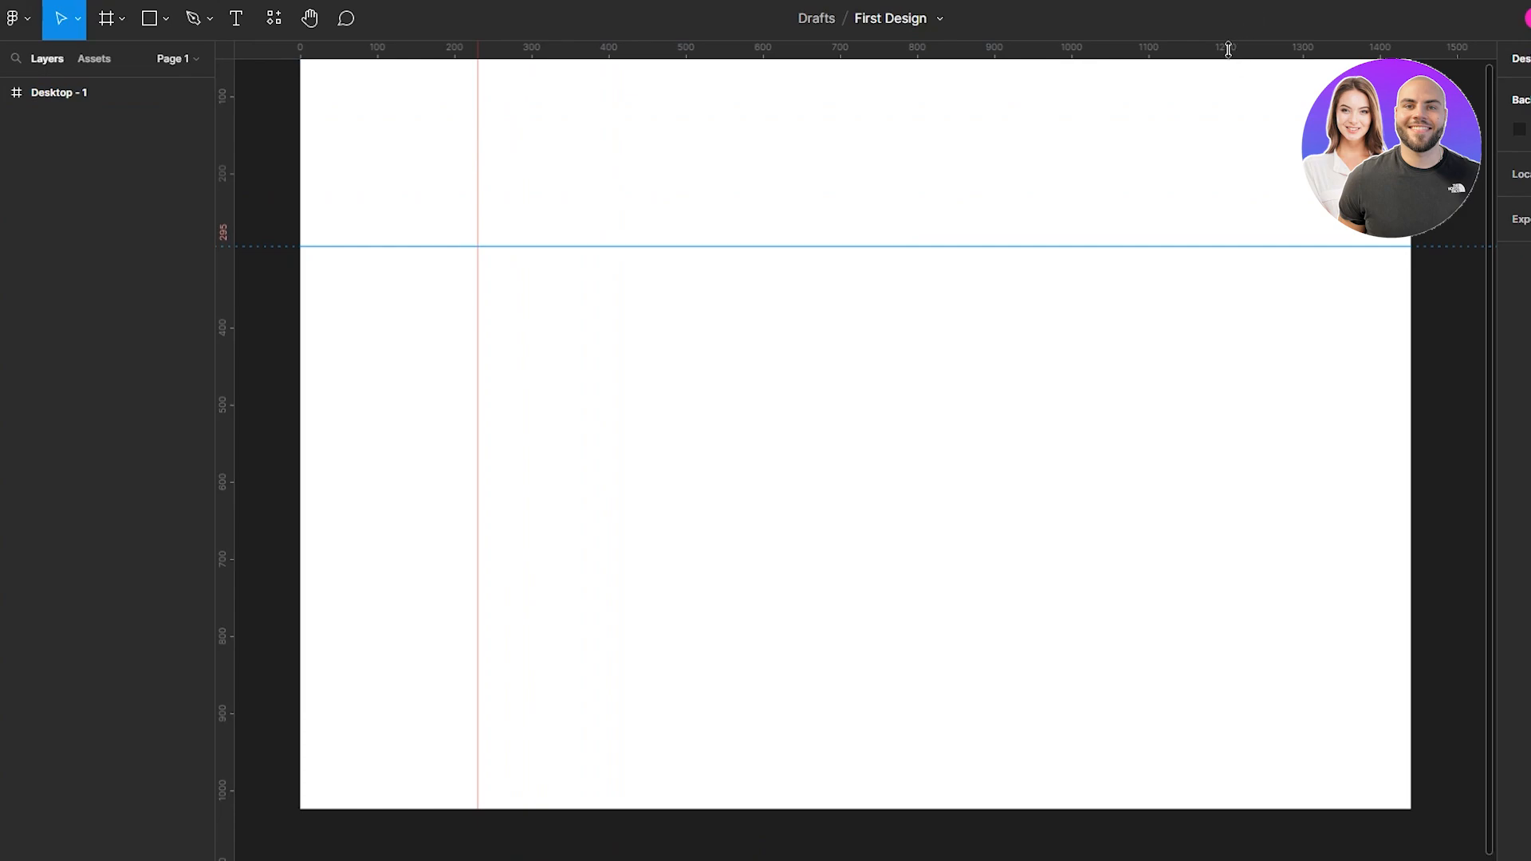
pyautogui.moveTo(1228, 49); pyautogui.dragTo(1123, 648)
pyautogui.moveTo(226, 356); pyautogui.dragTo(1234, 462)
pyautogui.moveTo(225, 466); pyautogui.dragTo(849, 493)
pyautogui.moveTo(226, 478); pyautogui.dragTo(664, 485)
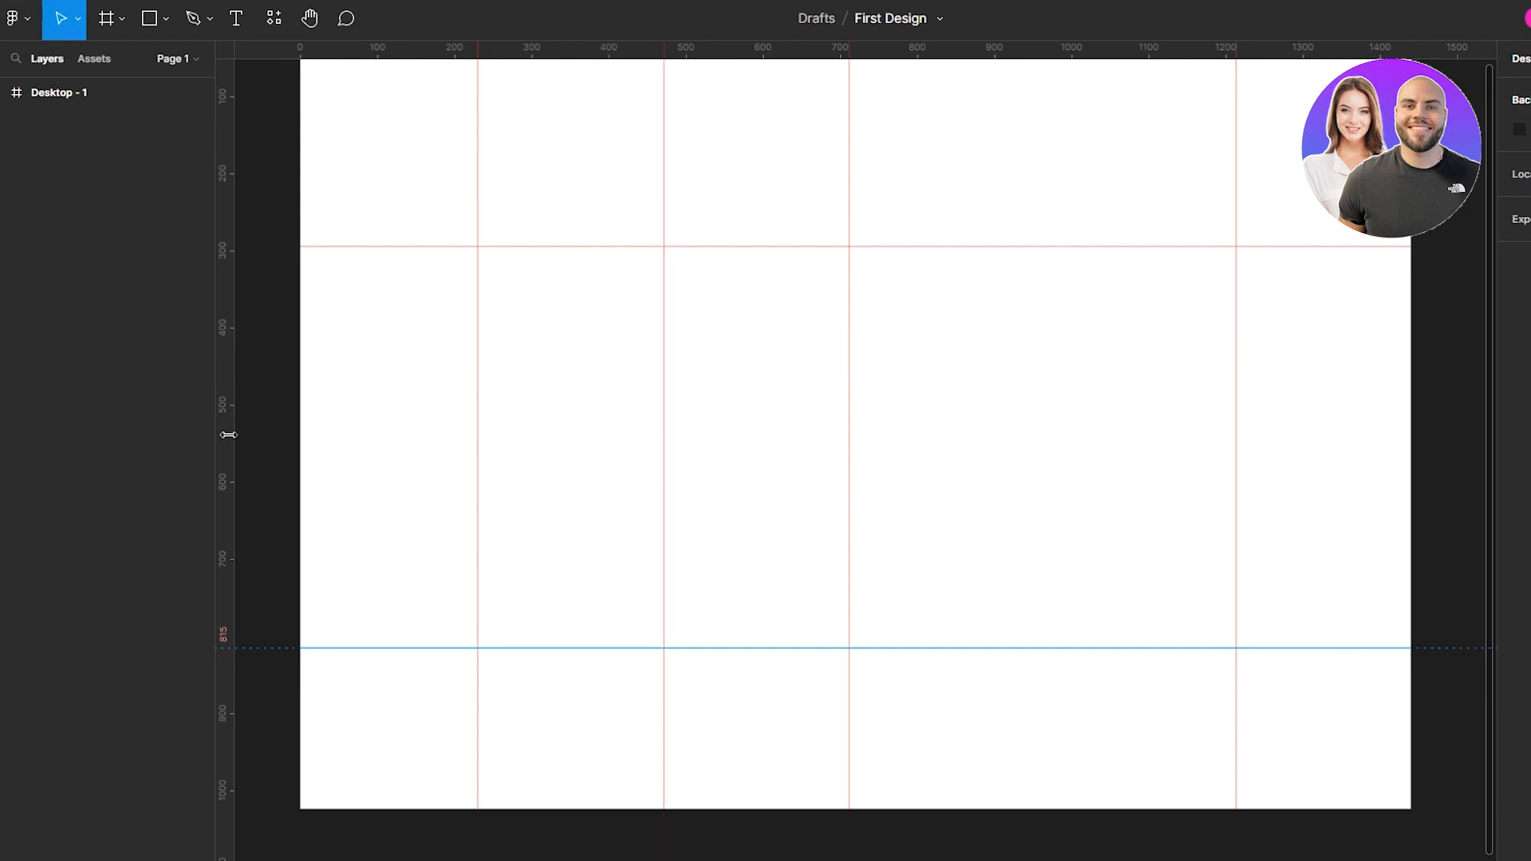
pyautogui.moveTo(228, 434); pyautogui.dragTo(1046, 479)
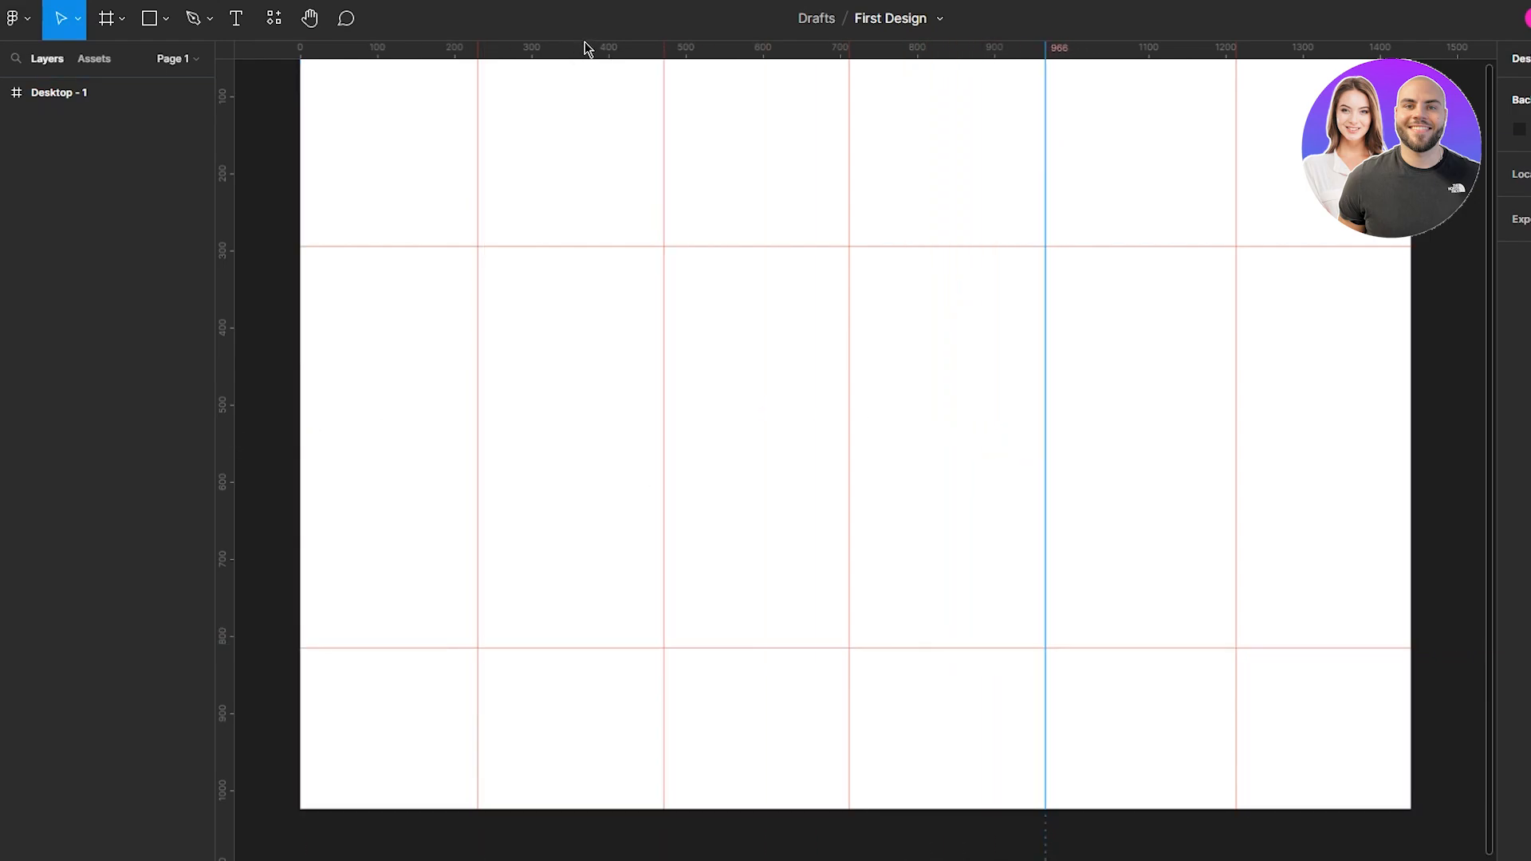
pyautogui.moveTo(582, 48); pyautogui.dragTo(551, 456)
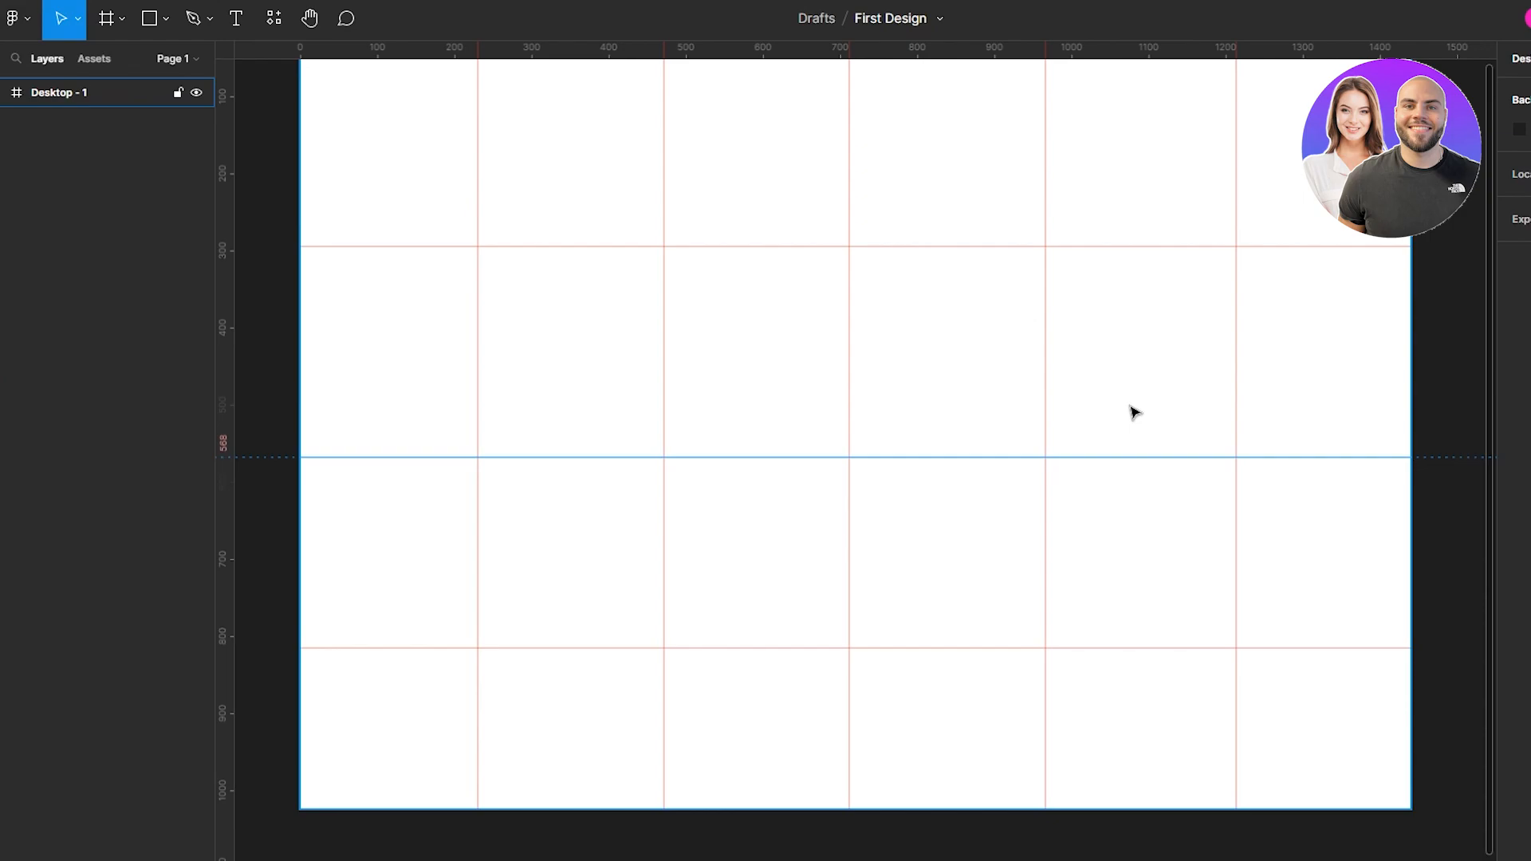
# - Open the Nike website in a new browser tab and examine the categories in its header navigation as a layout reference
pyautogui.scroll(2, 752, 188)
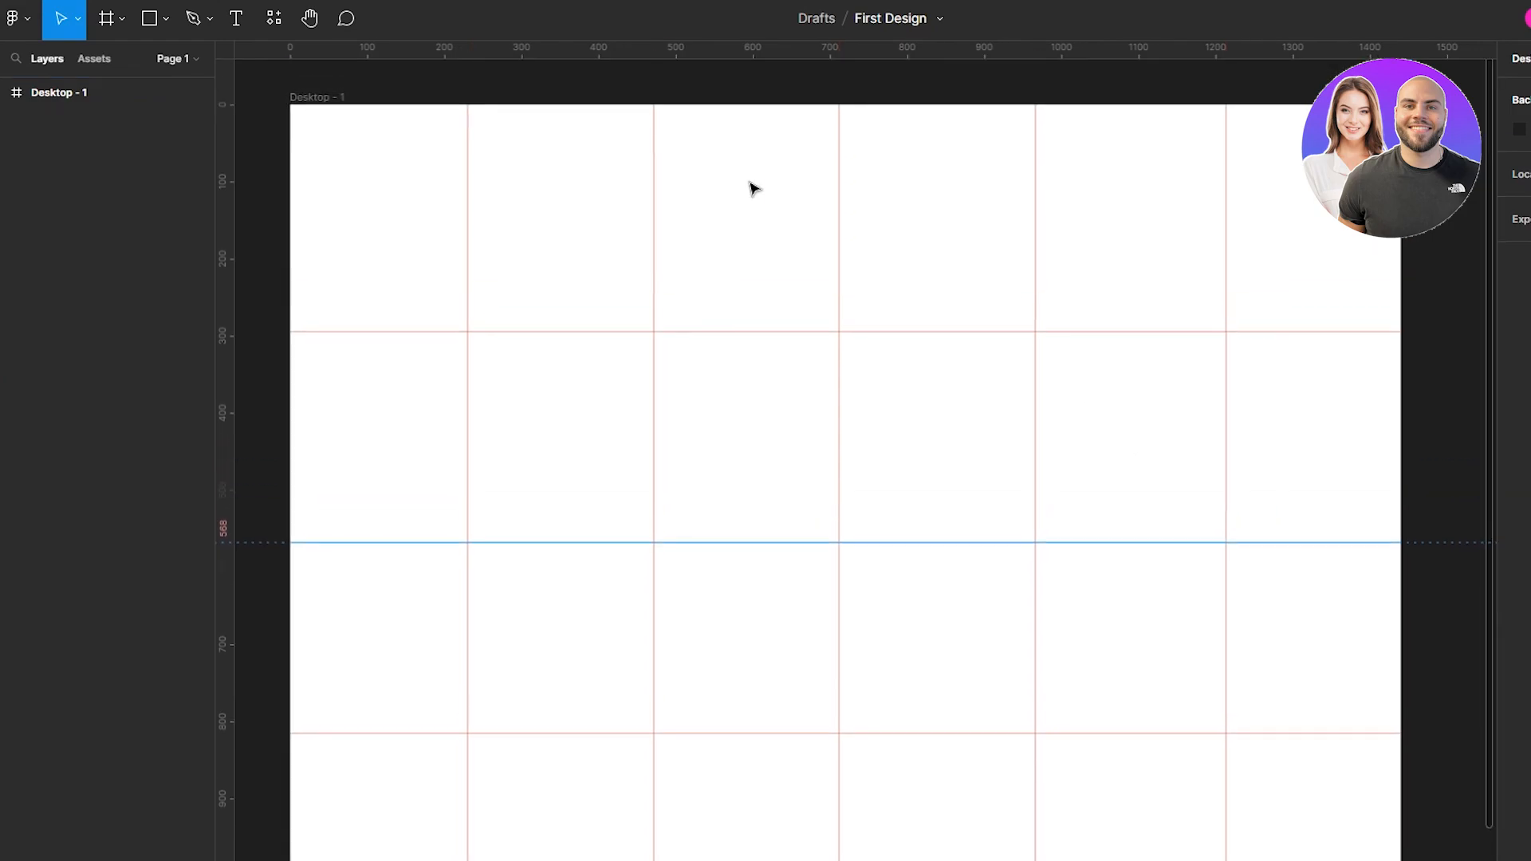
pyautogui.press('Escape')
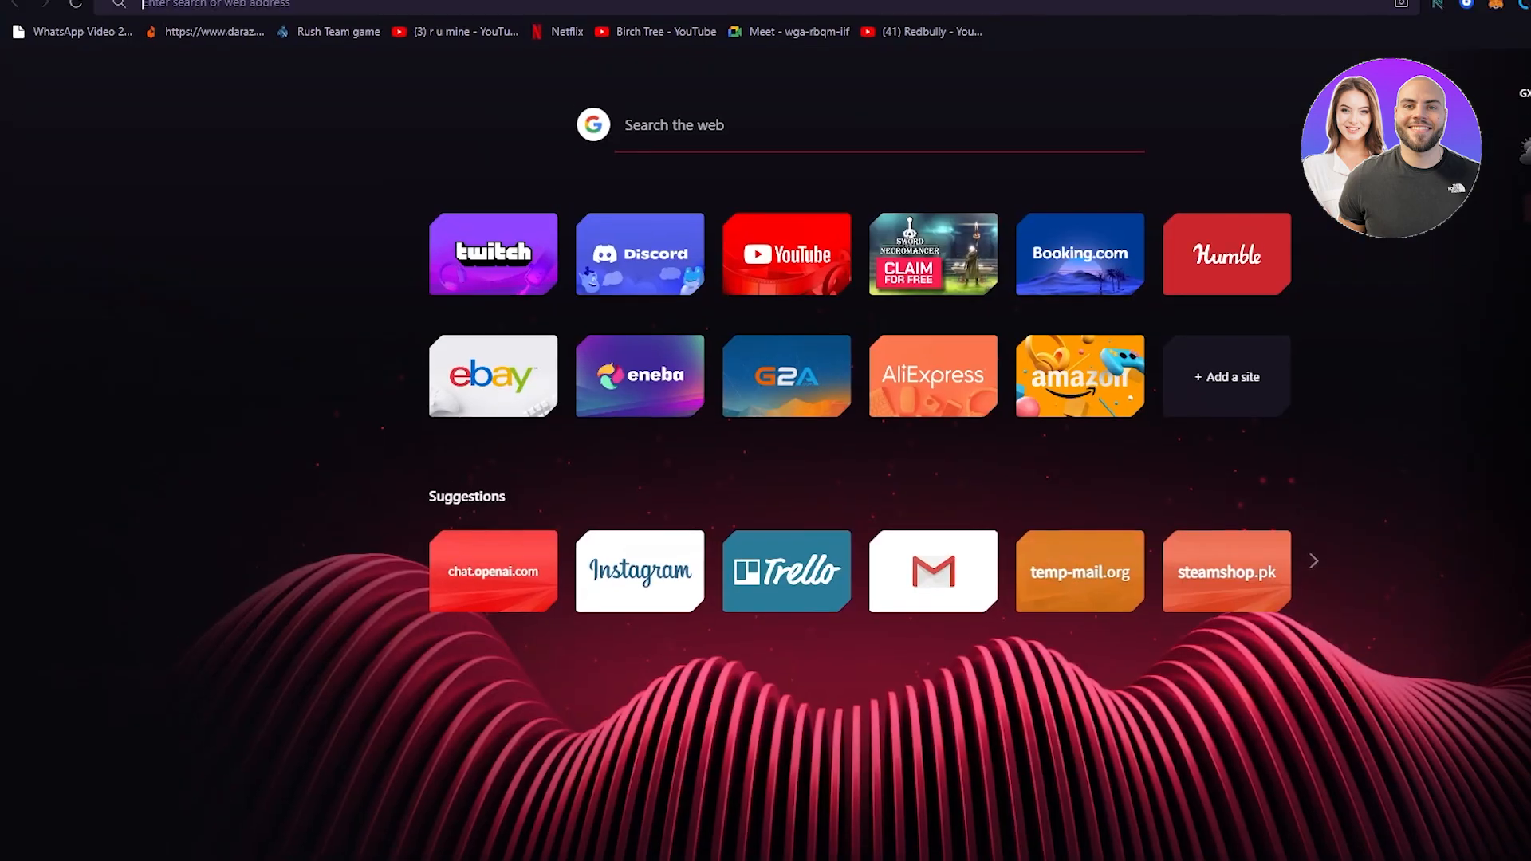
pyautogui.write('nike')
pyautogui.press('Return')
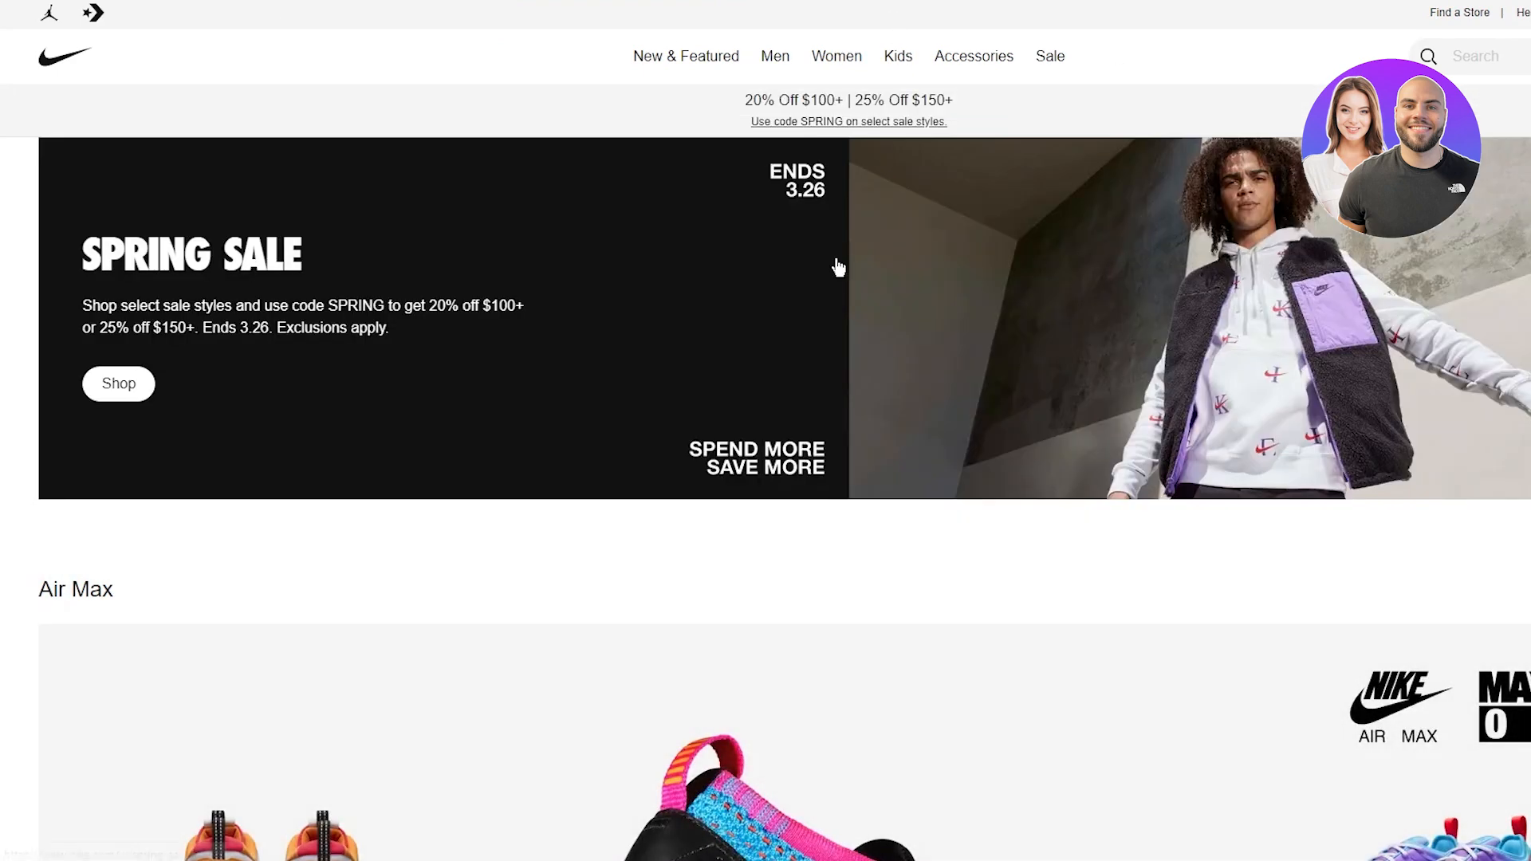
pyautogui.moveTo(1063, 86)
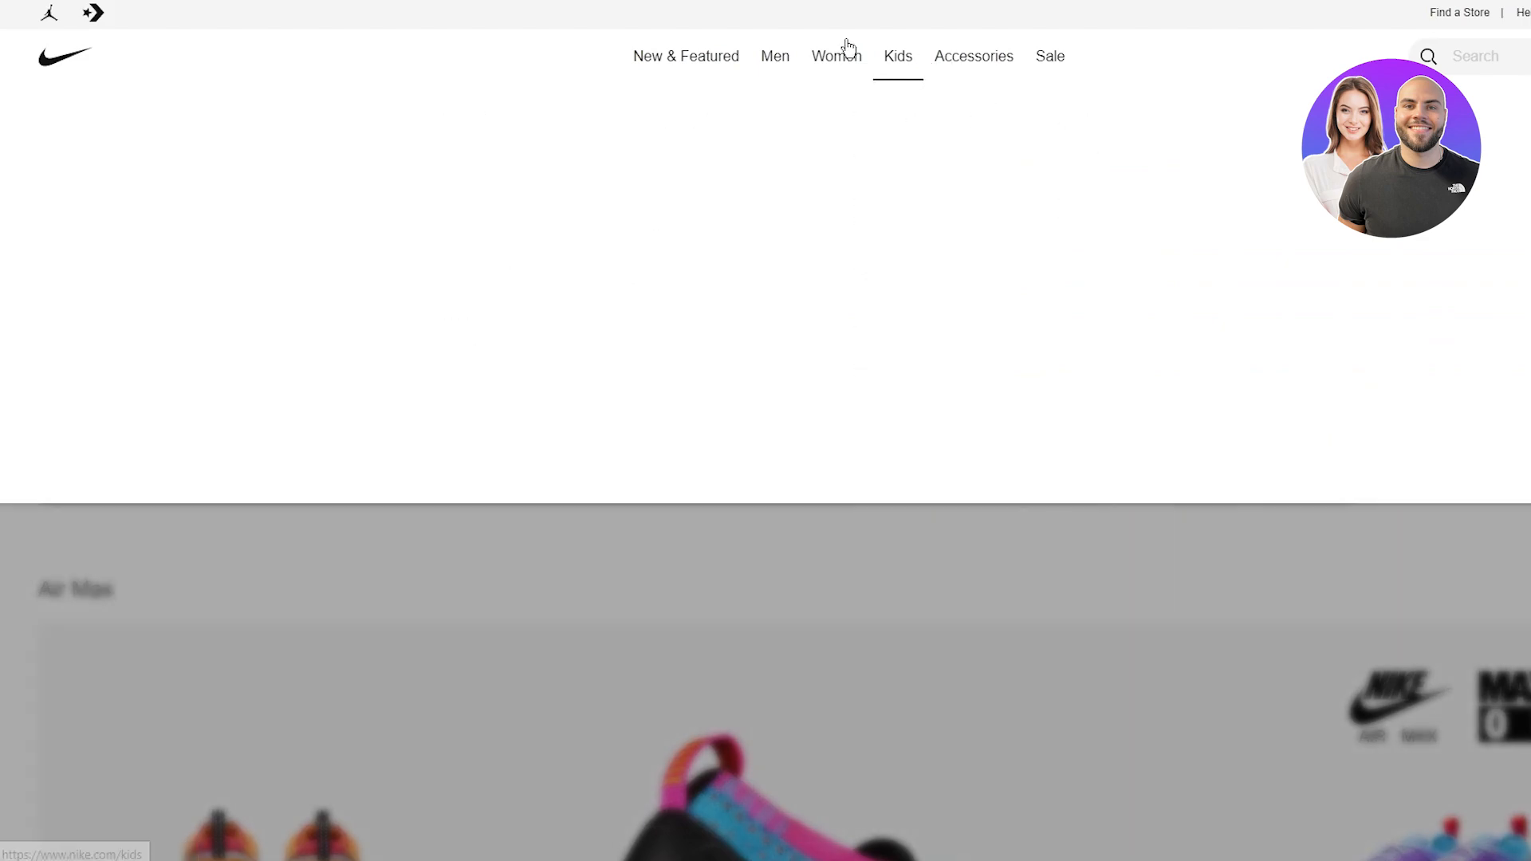
pyautogui.moveTo(665, 66)
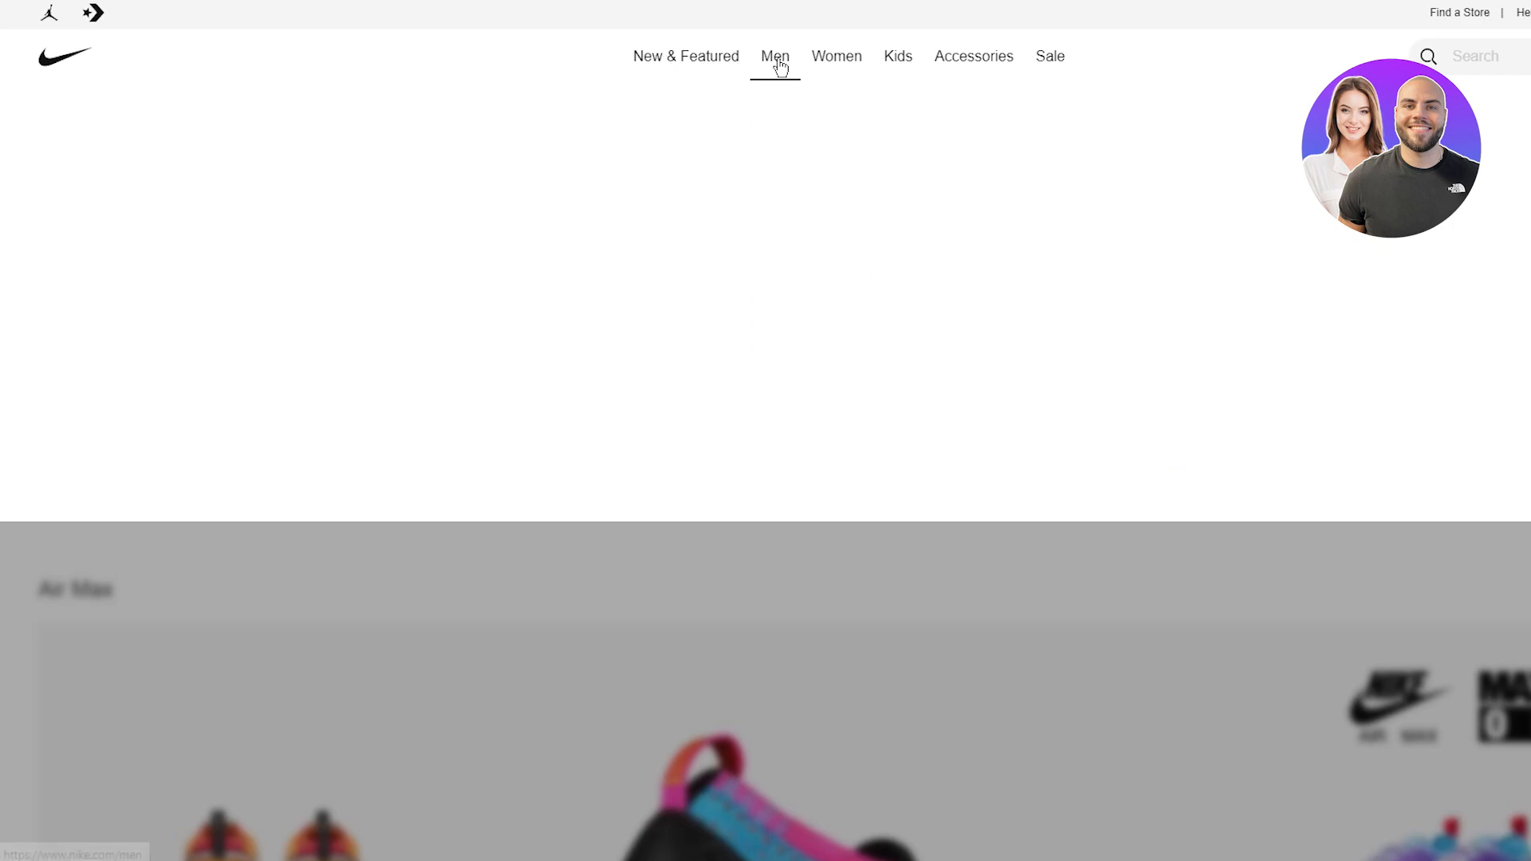
pyautogui.moveTo(898, 67)
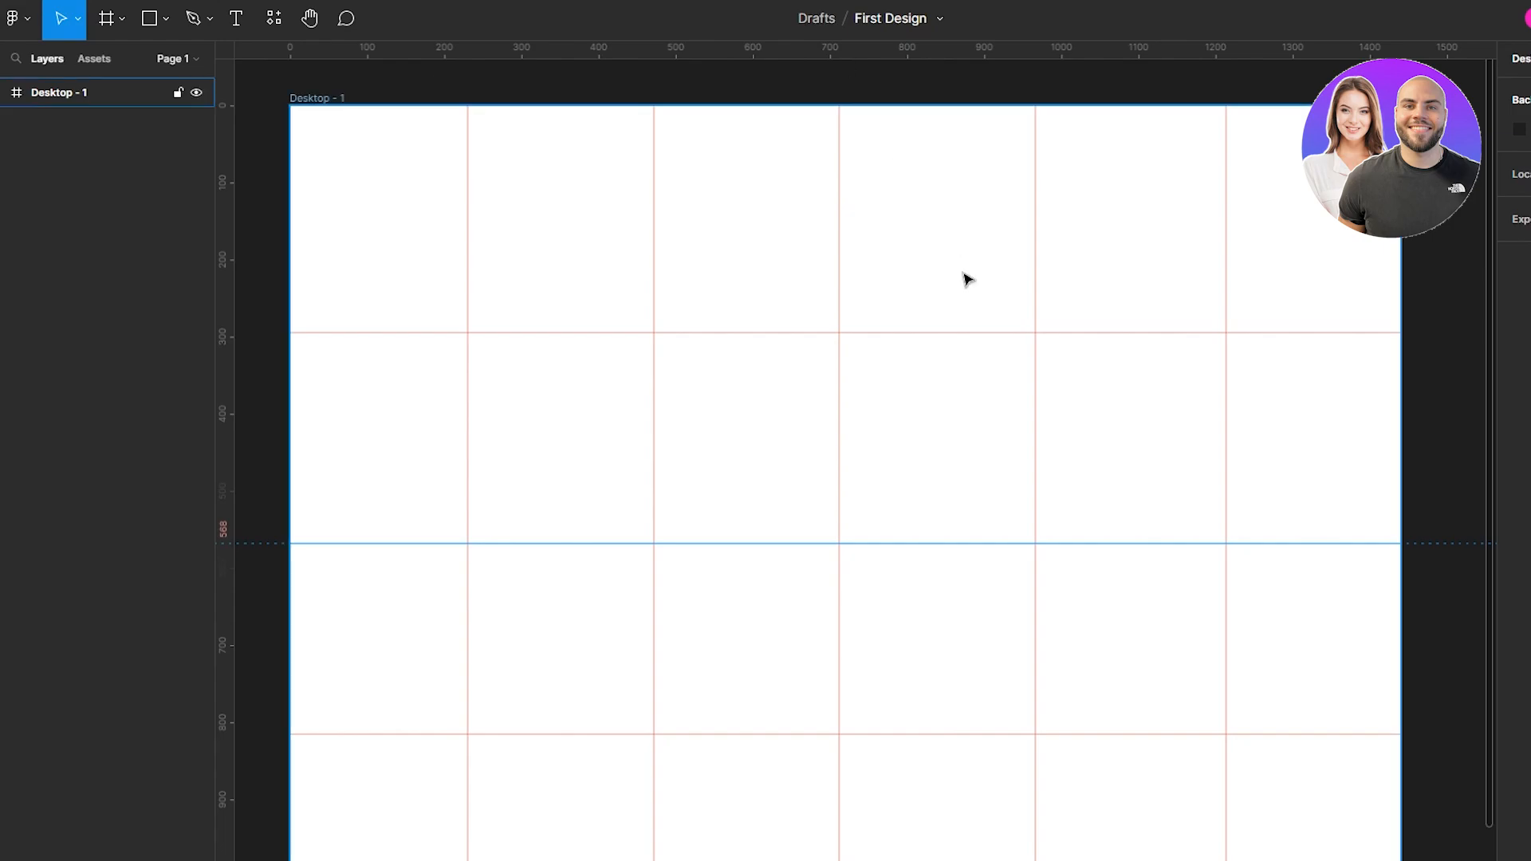
# - Back in Figma, draw a section about 1440 wide and 91 high along the upper edge of the desktop frame and deselect it
pyautogui.scroll(2, 964, 277)
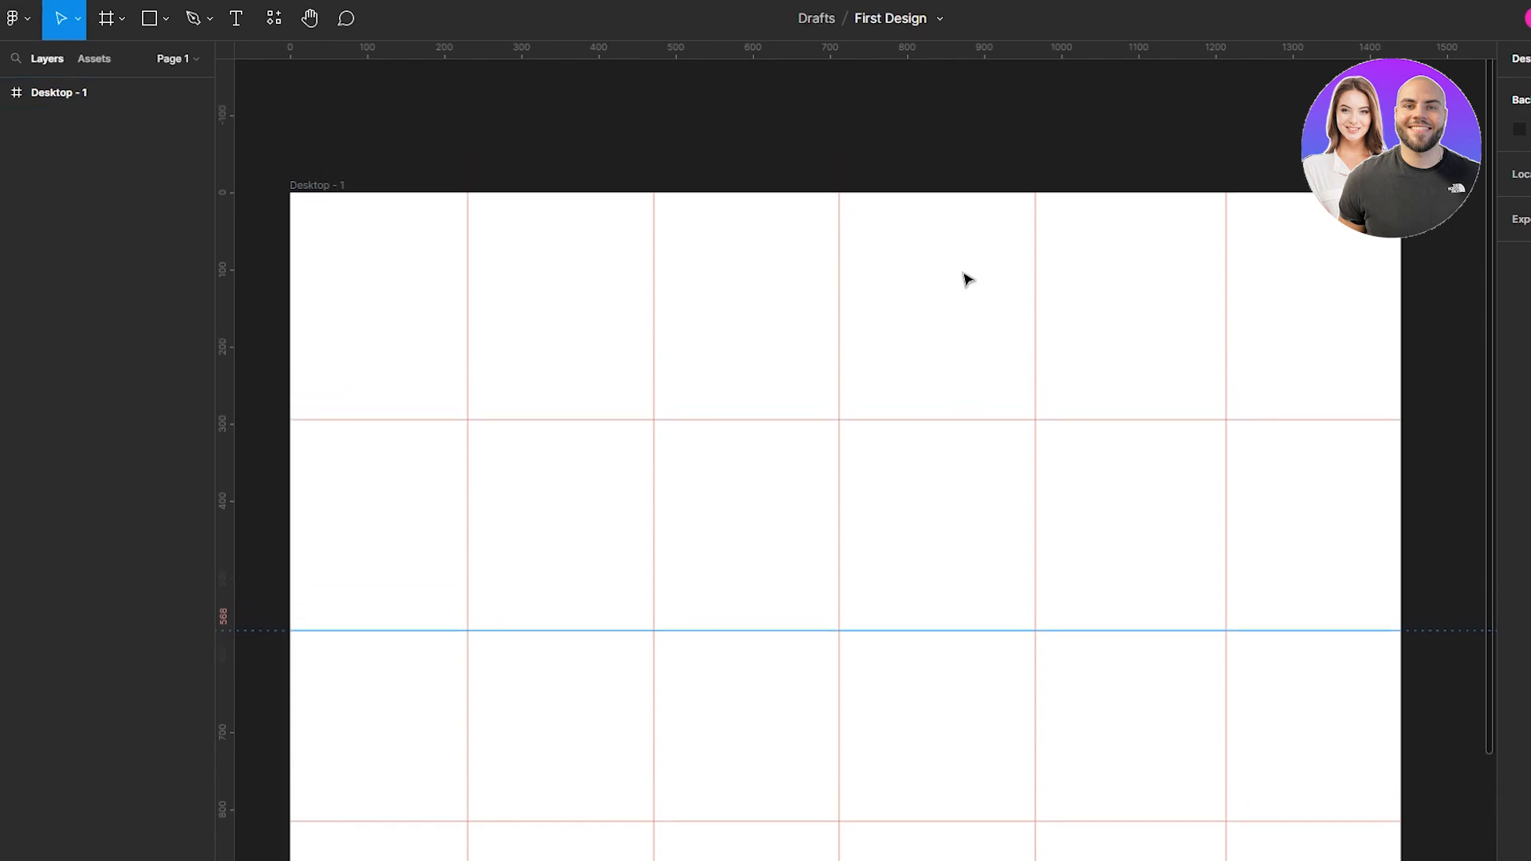
pyautogui.click(168, 22)
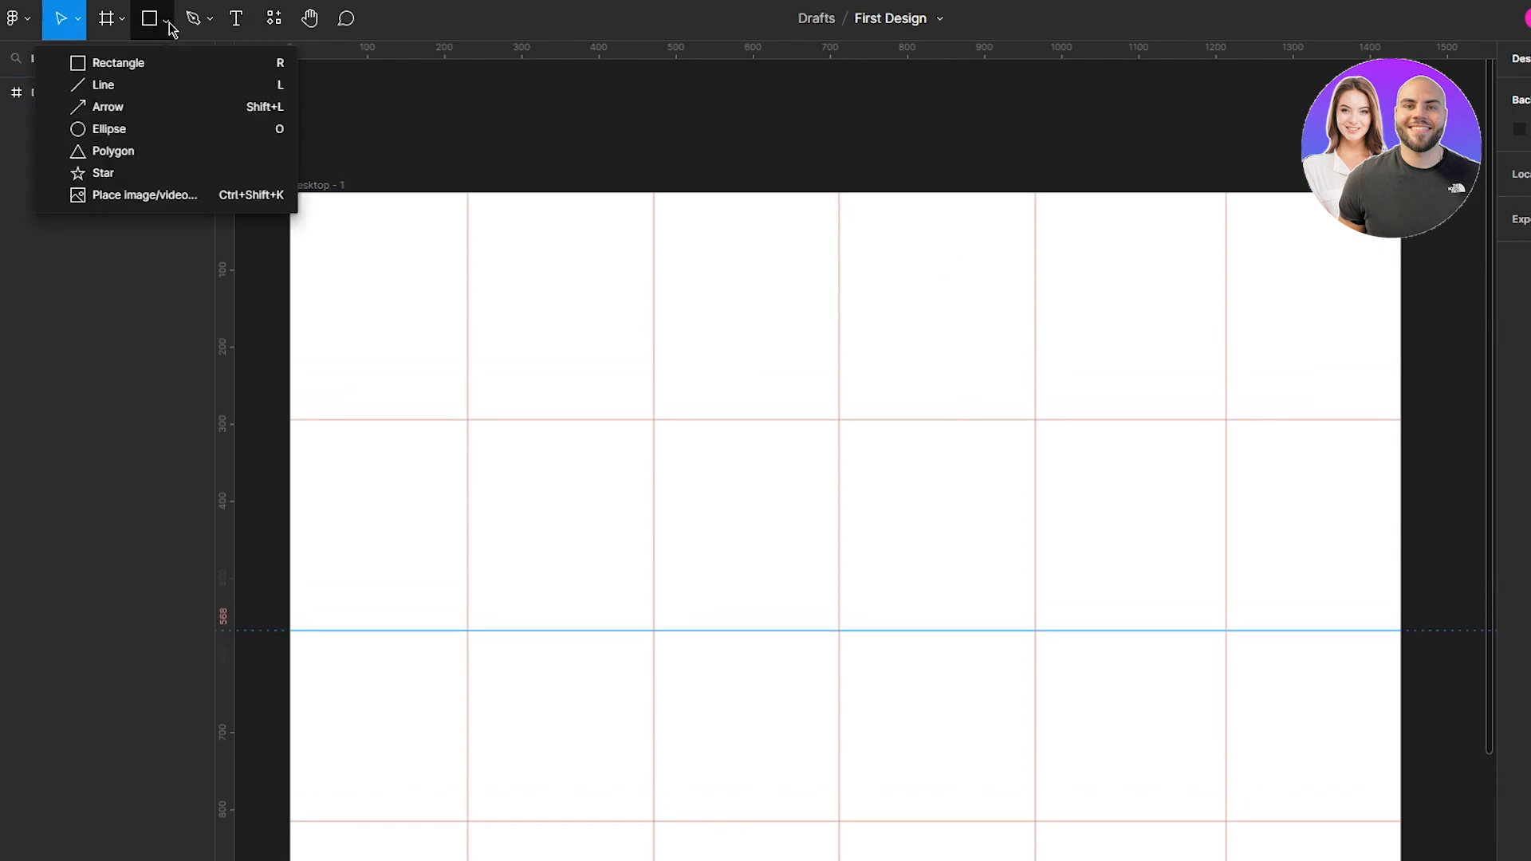
pyautogui.click(106, 18)
pyautogui.click(128, 24)
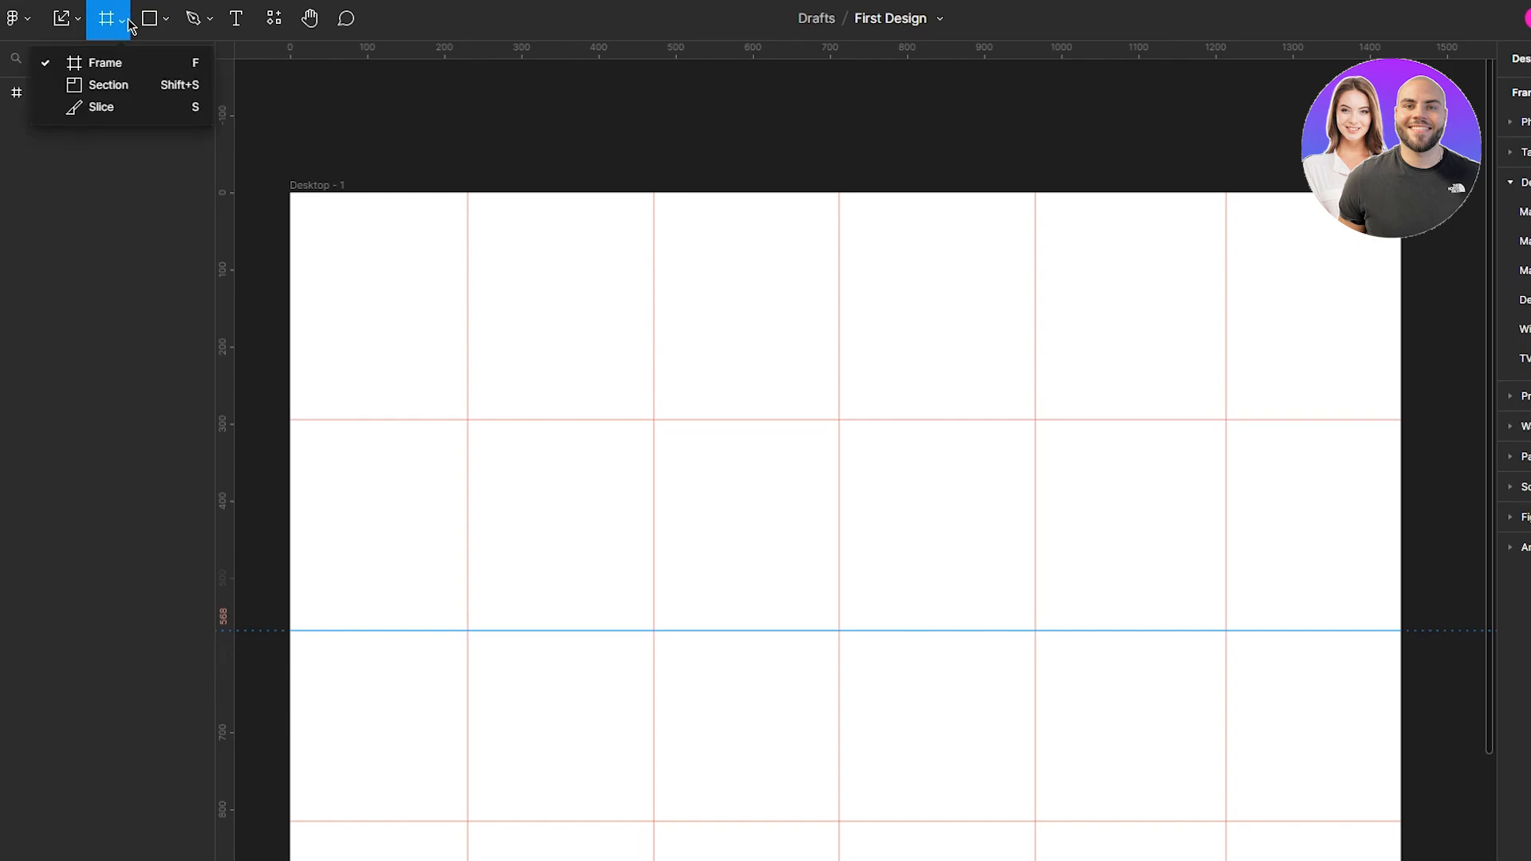
pyautogui.click(108, 86)
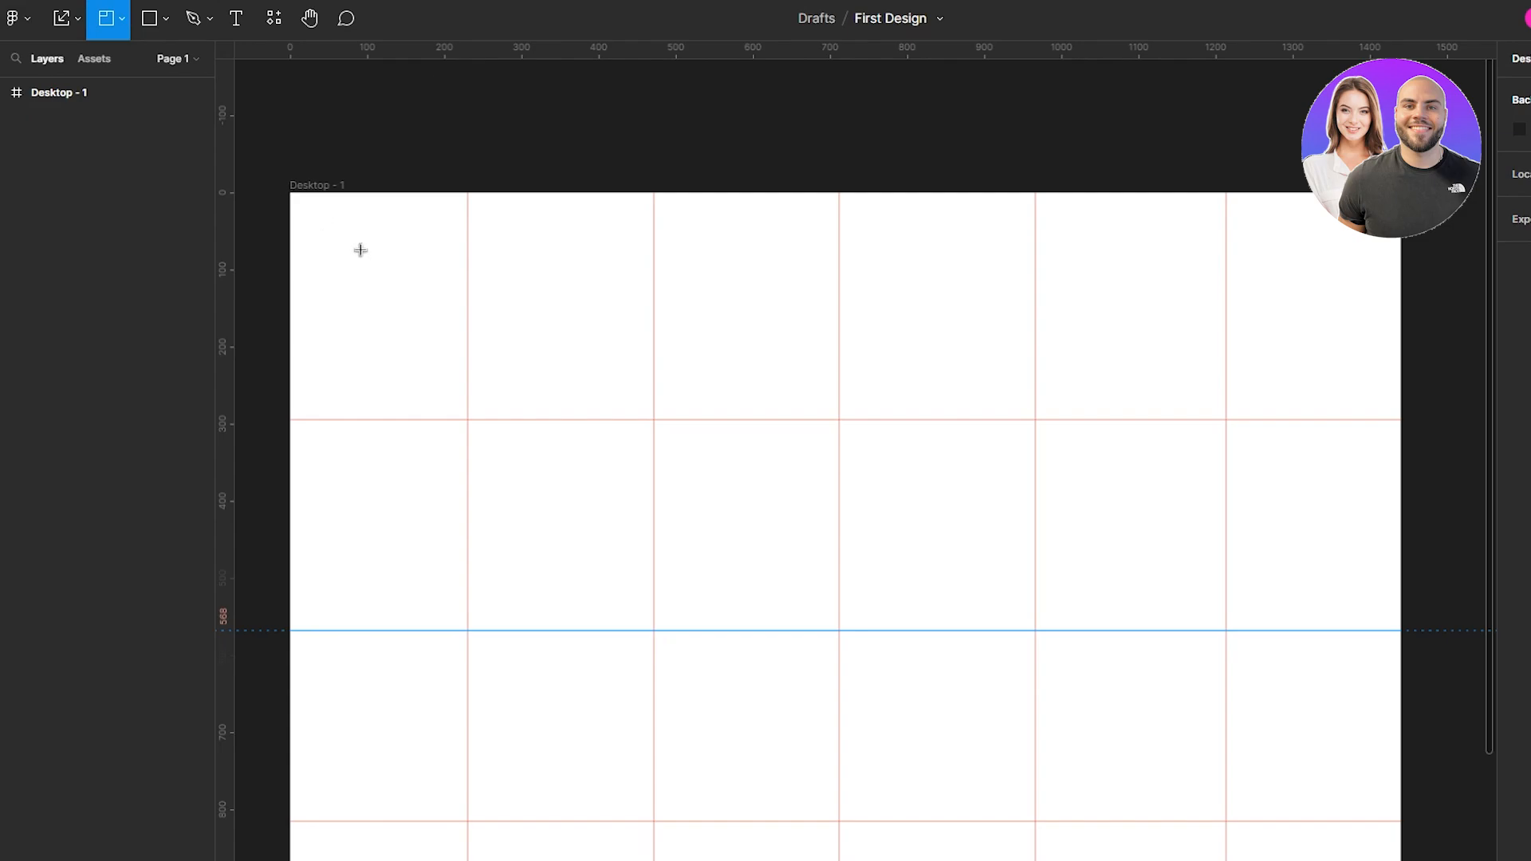
pyautogui.moveTo(290, 192)
pyautogui.mouseDown()
pyautogui.moveTo(738, 325)
pyautogui.moveTo(1395, 355)
pyautogui.moveTo(1400, 264)
pyautogui.mouseUp()
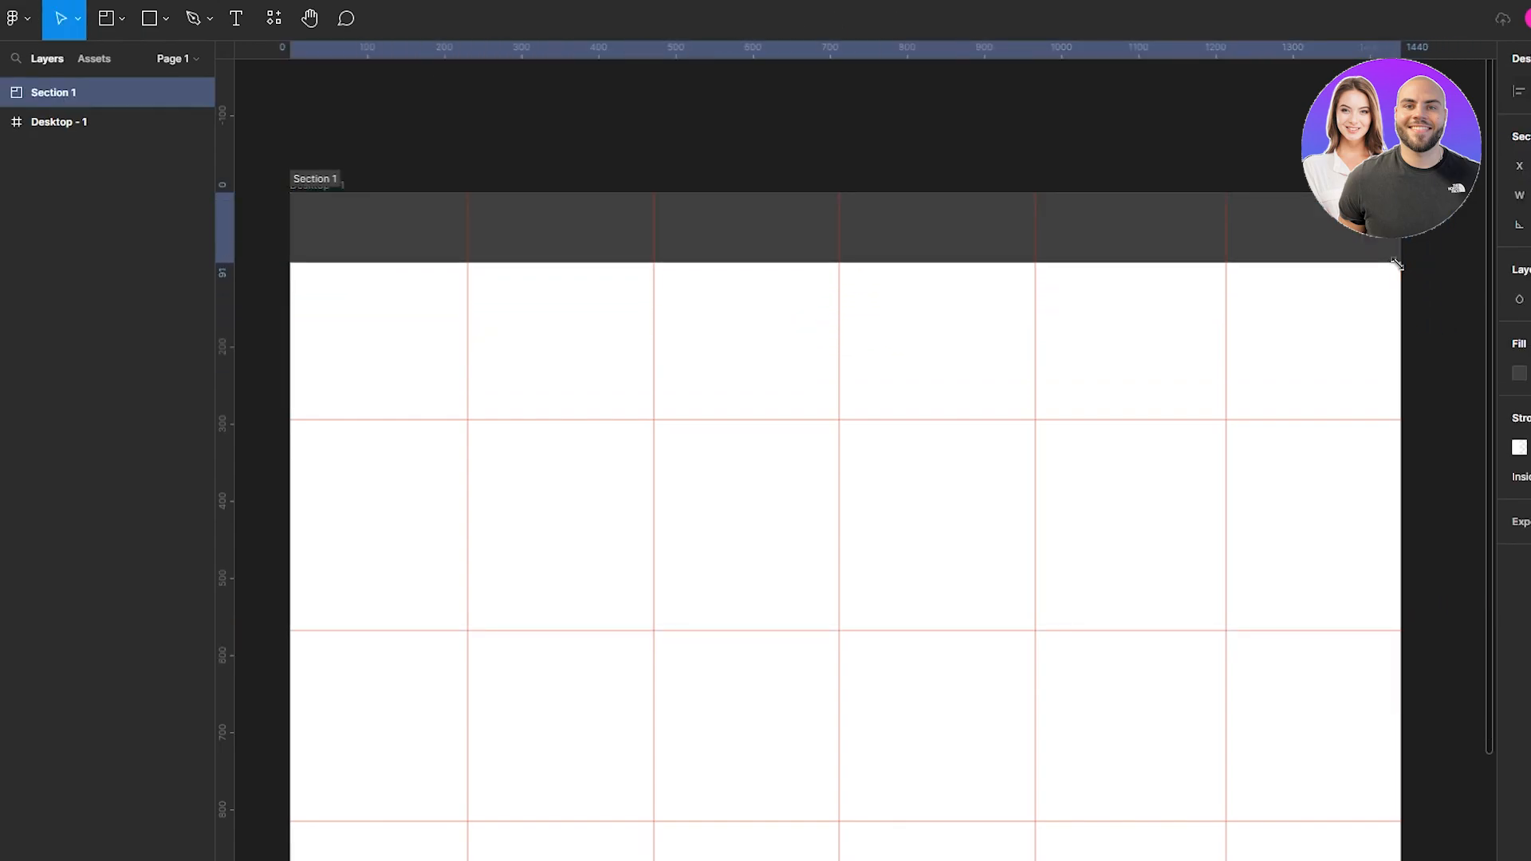
pyautogui.click(465, 132)
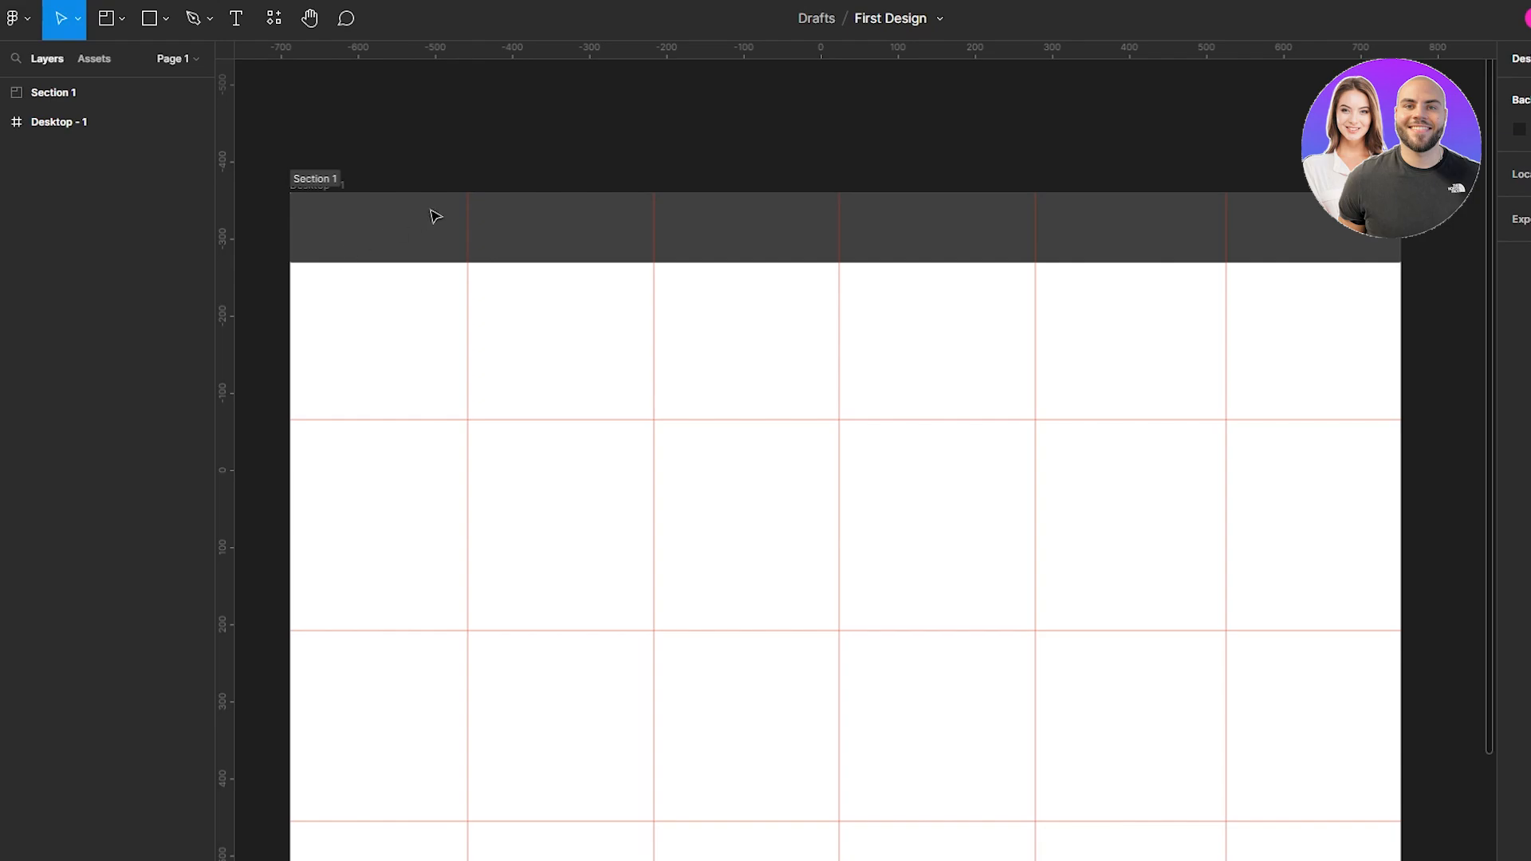
pyautogui.scroll(-2, 472, 159)
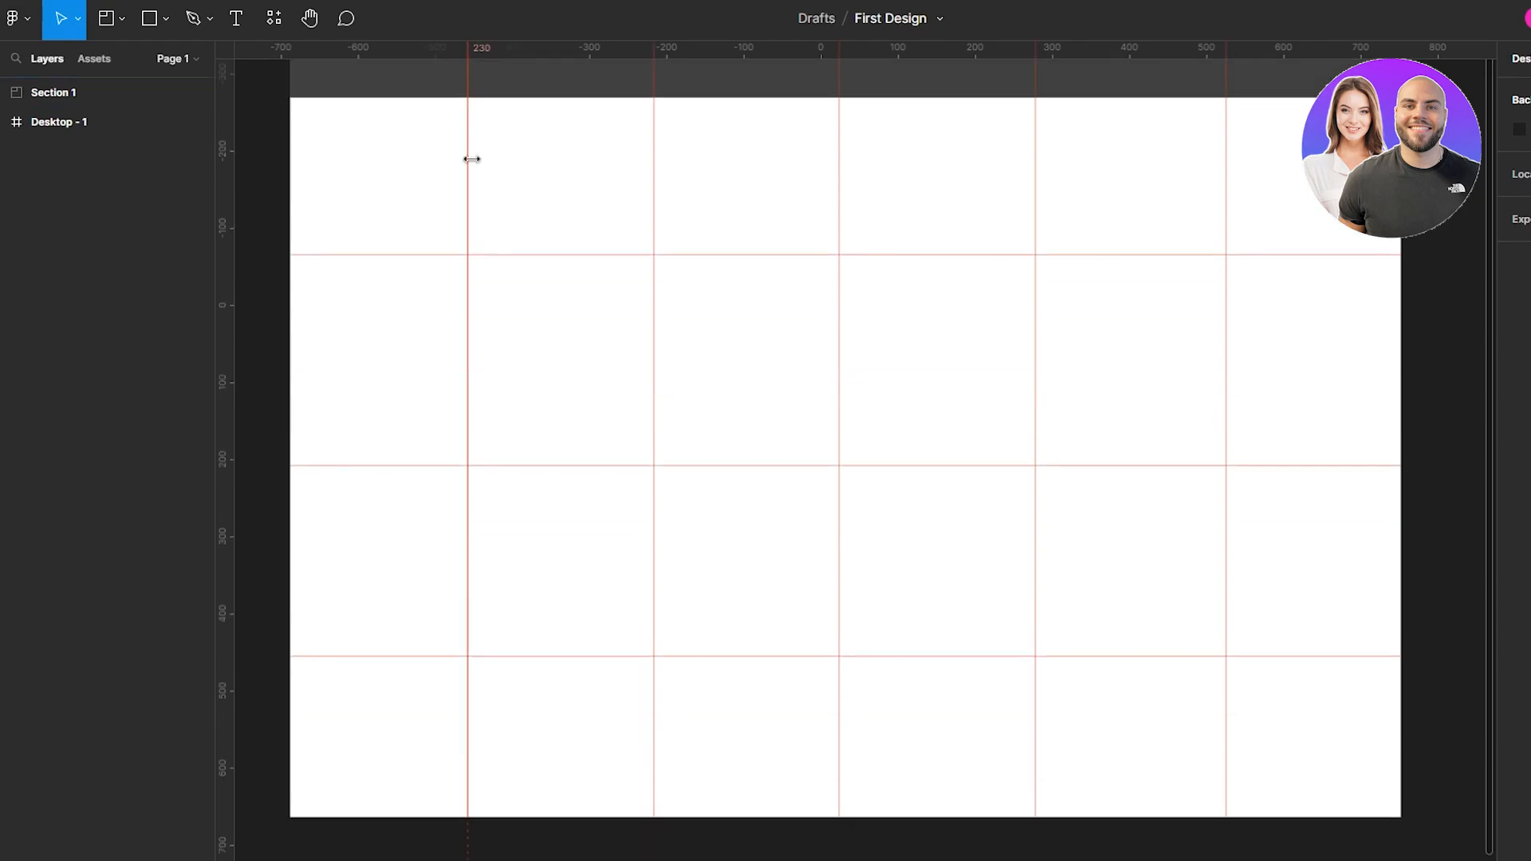
pyautogui.scroll(1, 471, 159)
pyautogui.scroll(1, 475, 96)
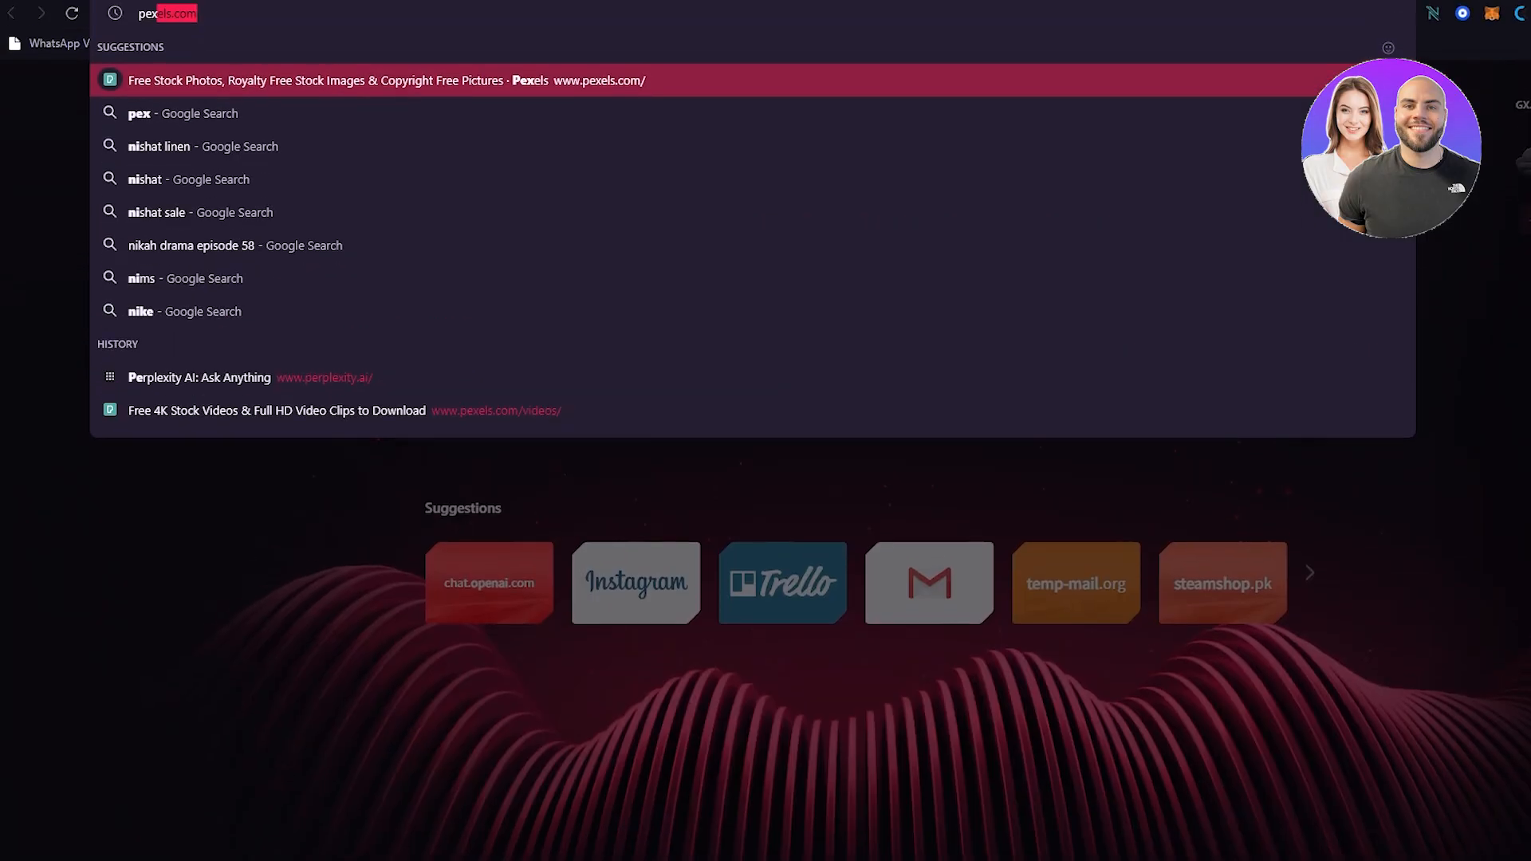
# - Open the Pexels website and search its photos for "logo"
pyautogui.write('e')
pyautogui.press('Return')
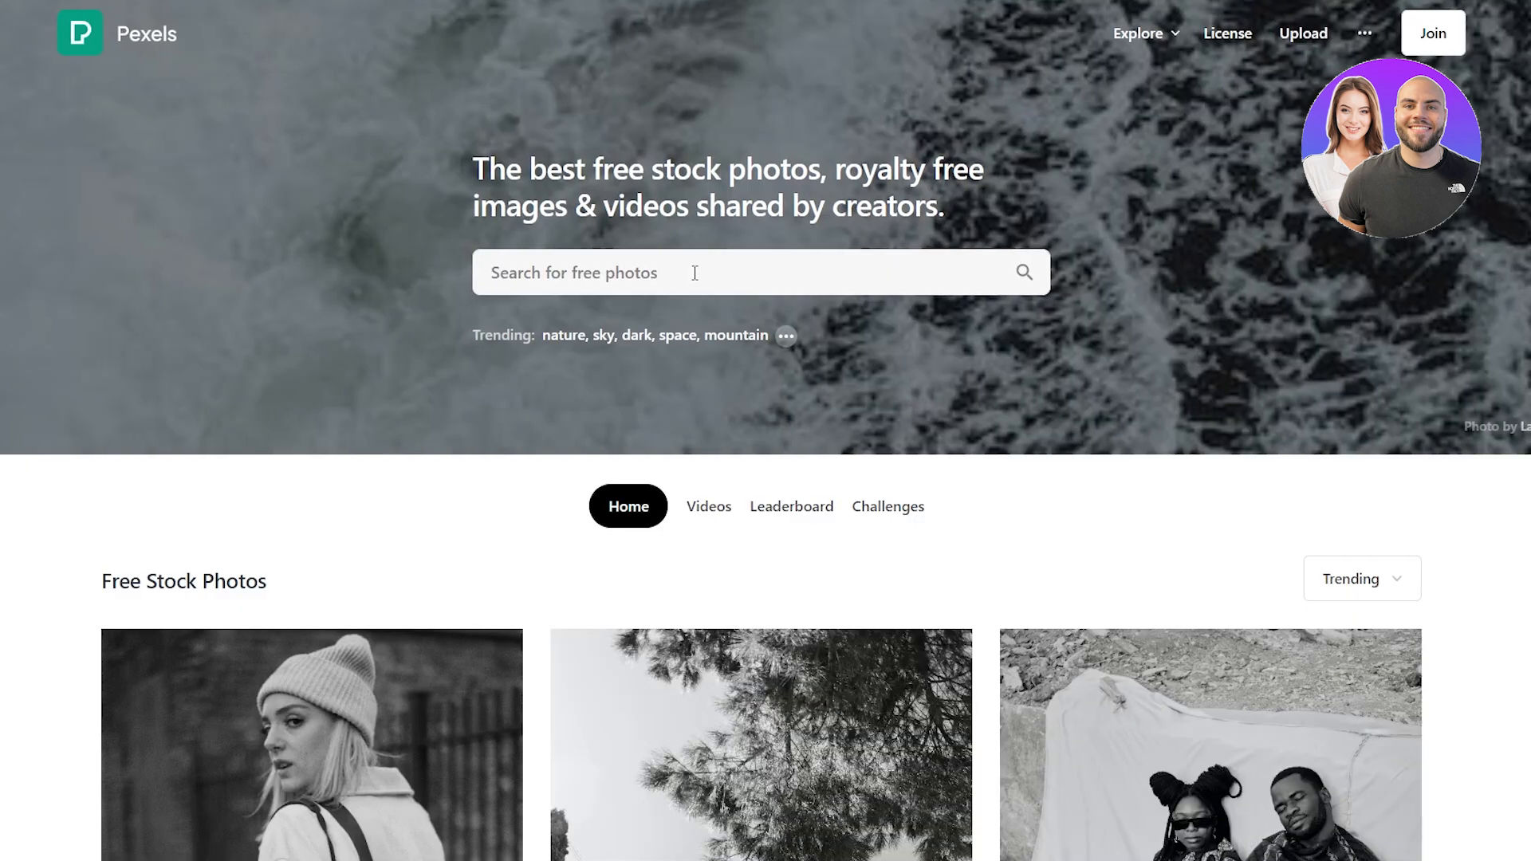
pyautogui.click(688, 277)
pyautogui.write('logo')
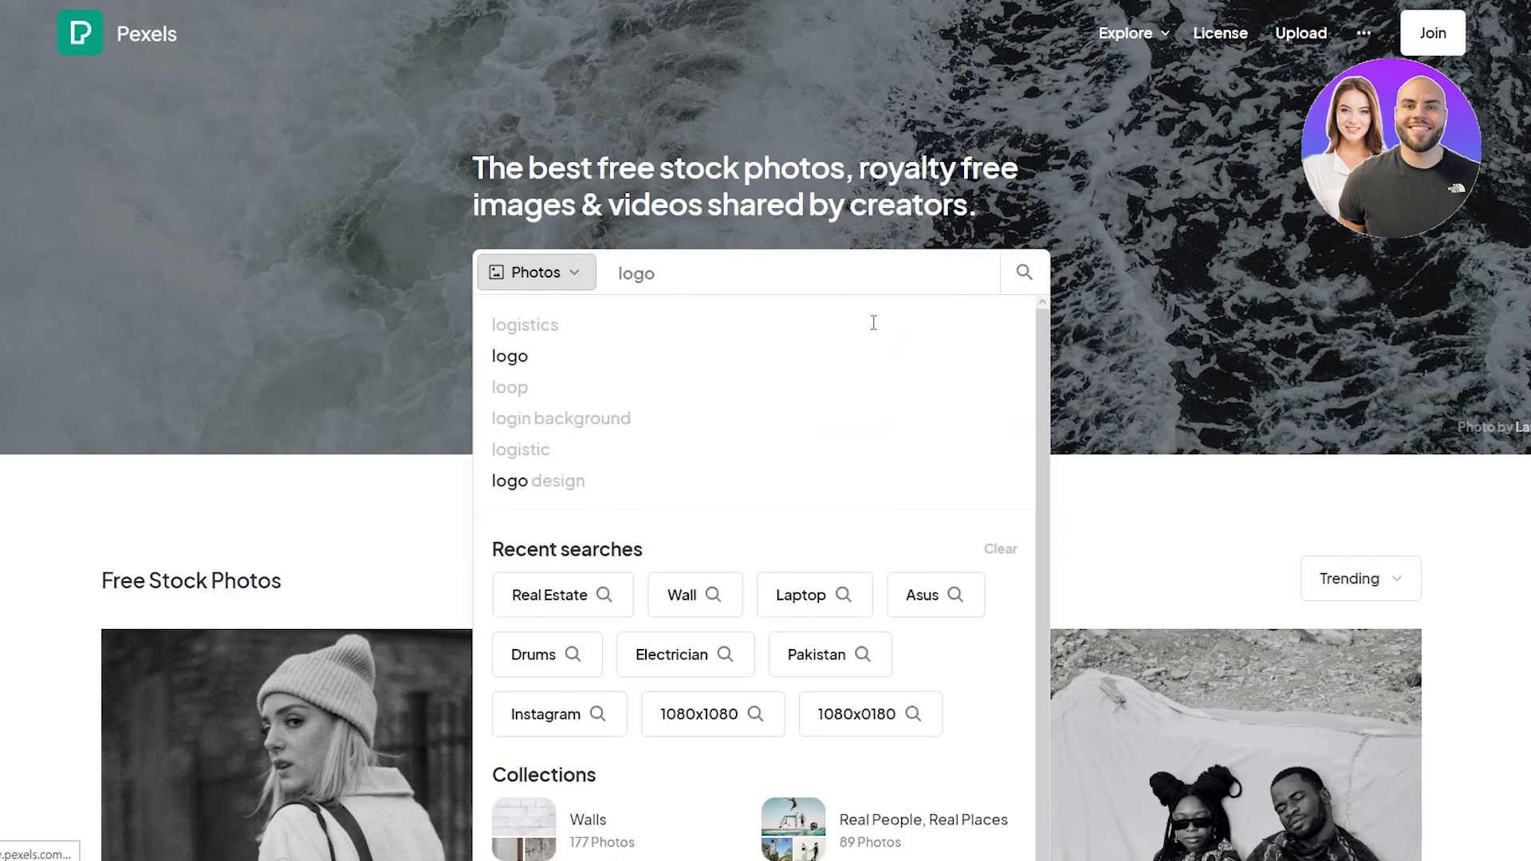
pyautogui.press('Return')
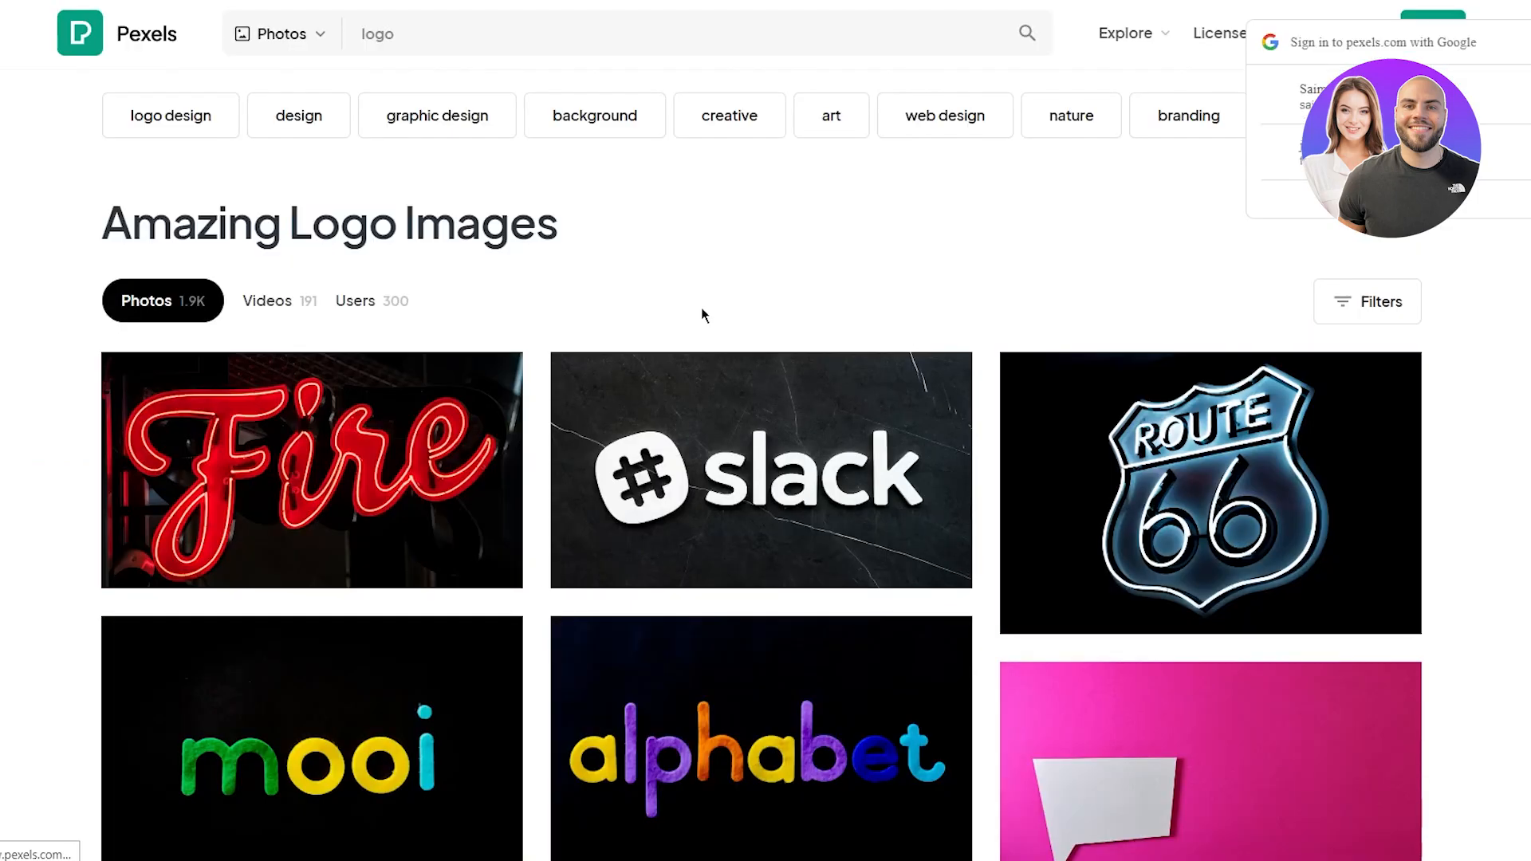
# - Browse the logo photos, download the one with colourful "liefde" lettering on black, and dismiss the donation pop-up
pyautogui.scroll(-10, 701, 308)
pyautogui.scroll(-18, 610, 387)
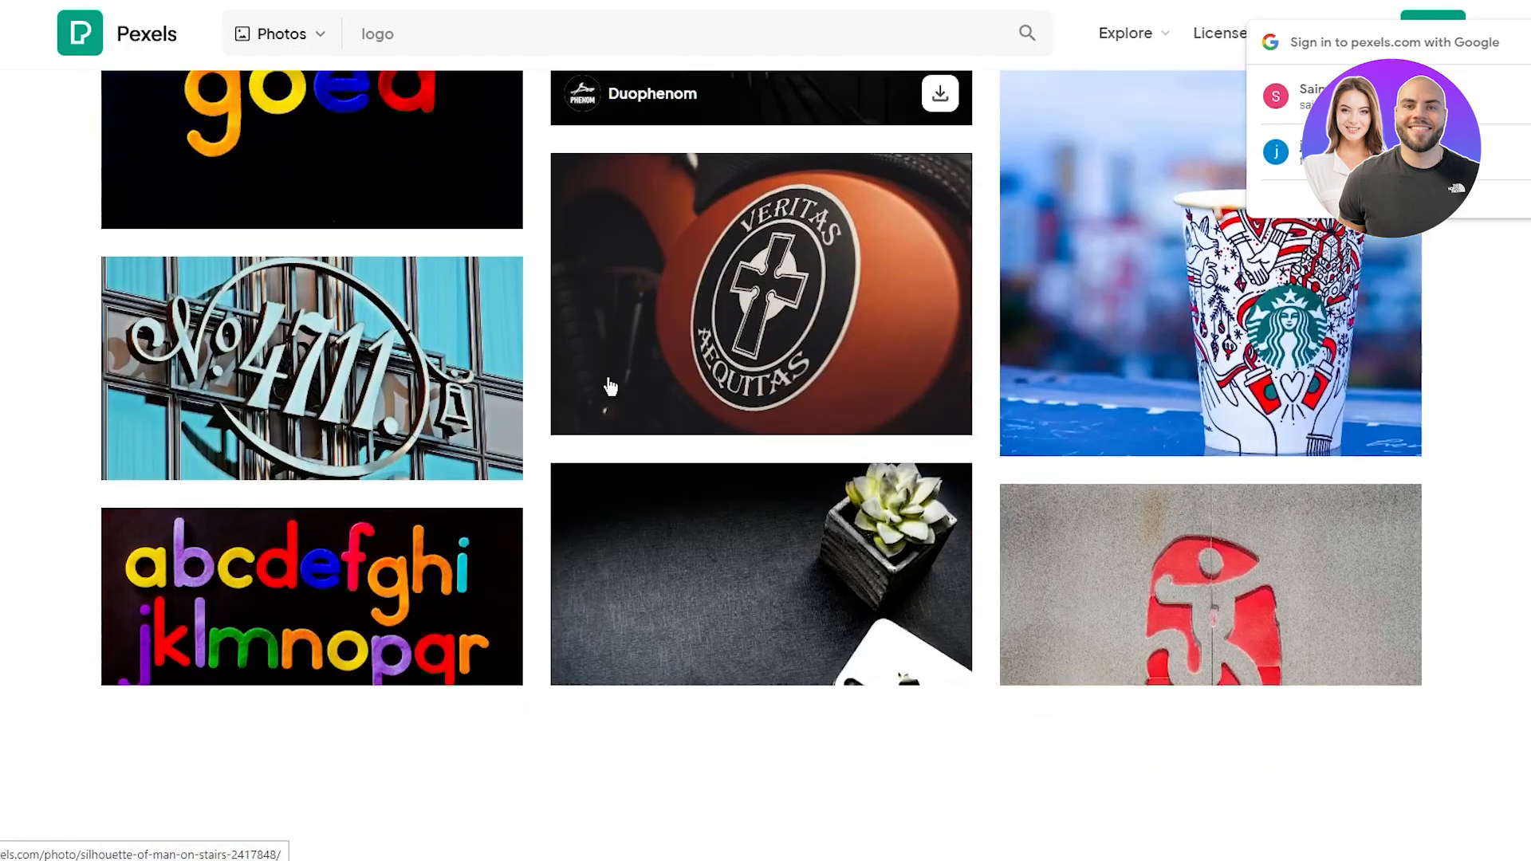
pyautogui.scroll(-15, 610, 387)
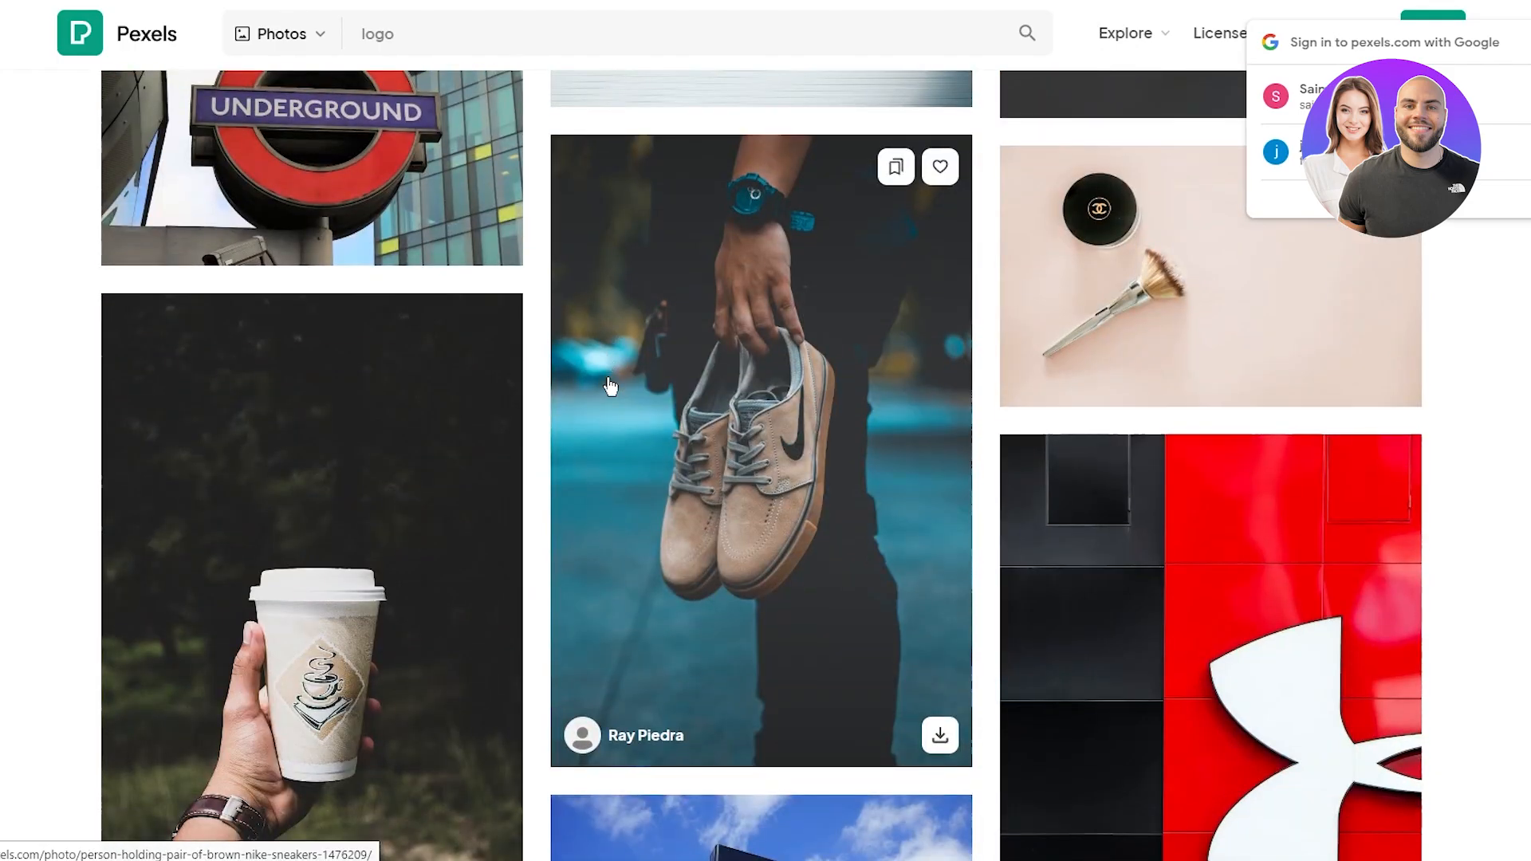
pyautogui.scroll(-12, 610, 387)
pyautogui.scroll(-10, 896, 484)
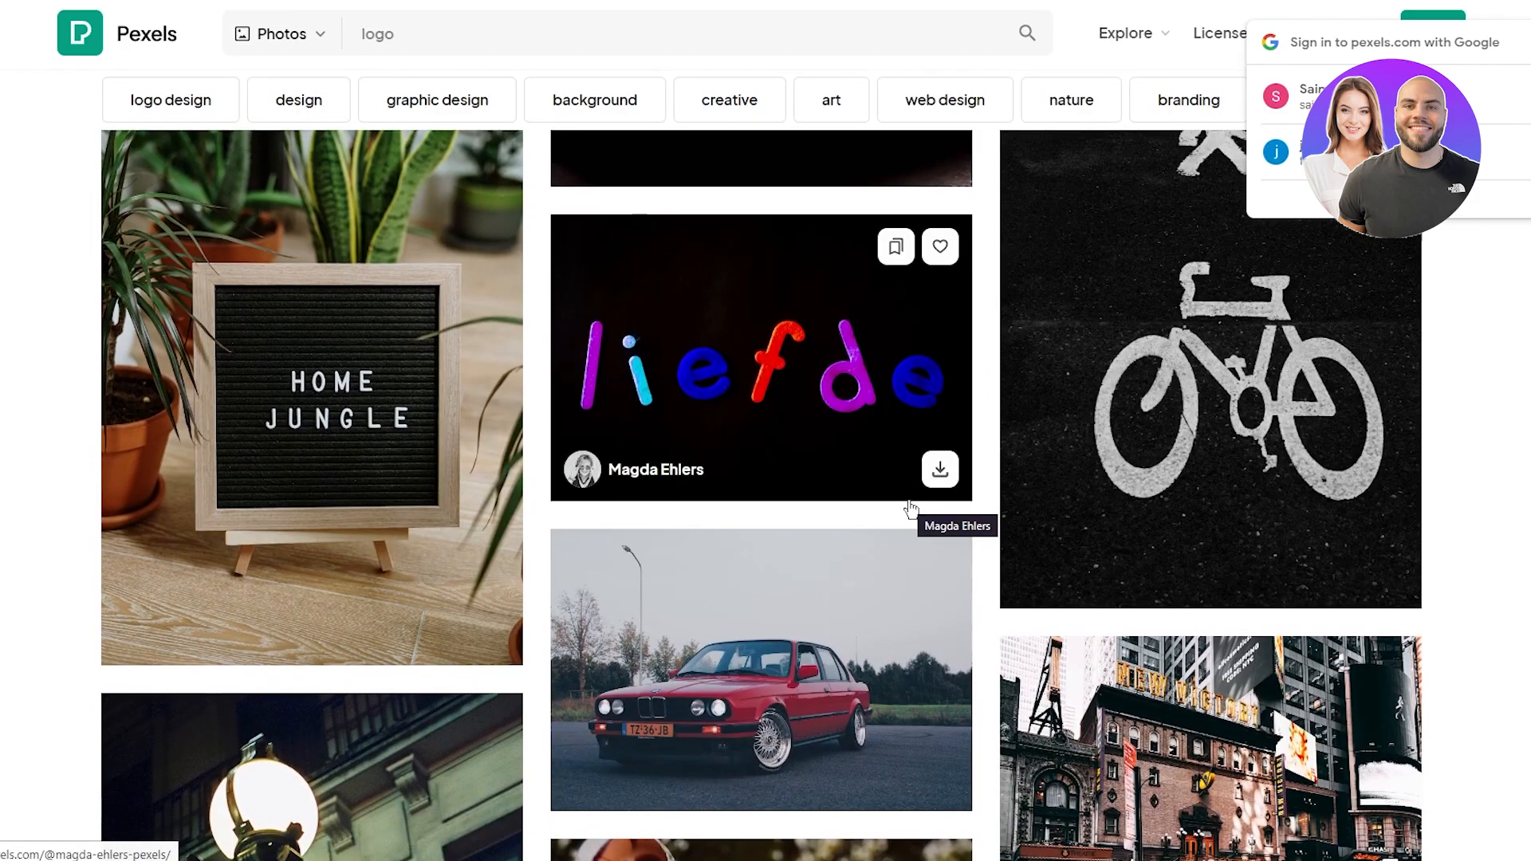
pyautogui.click(943, 476)
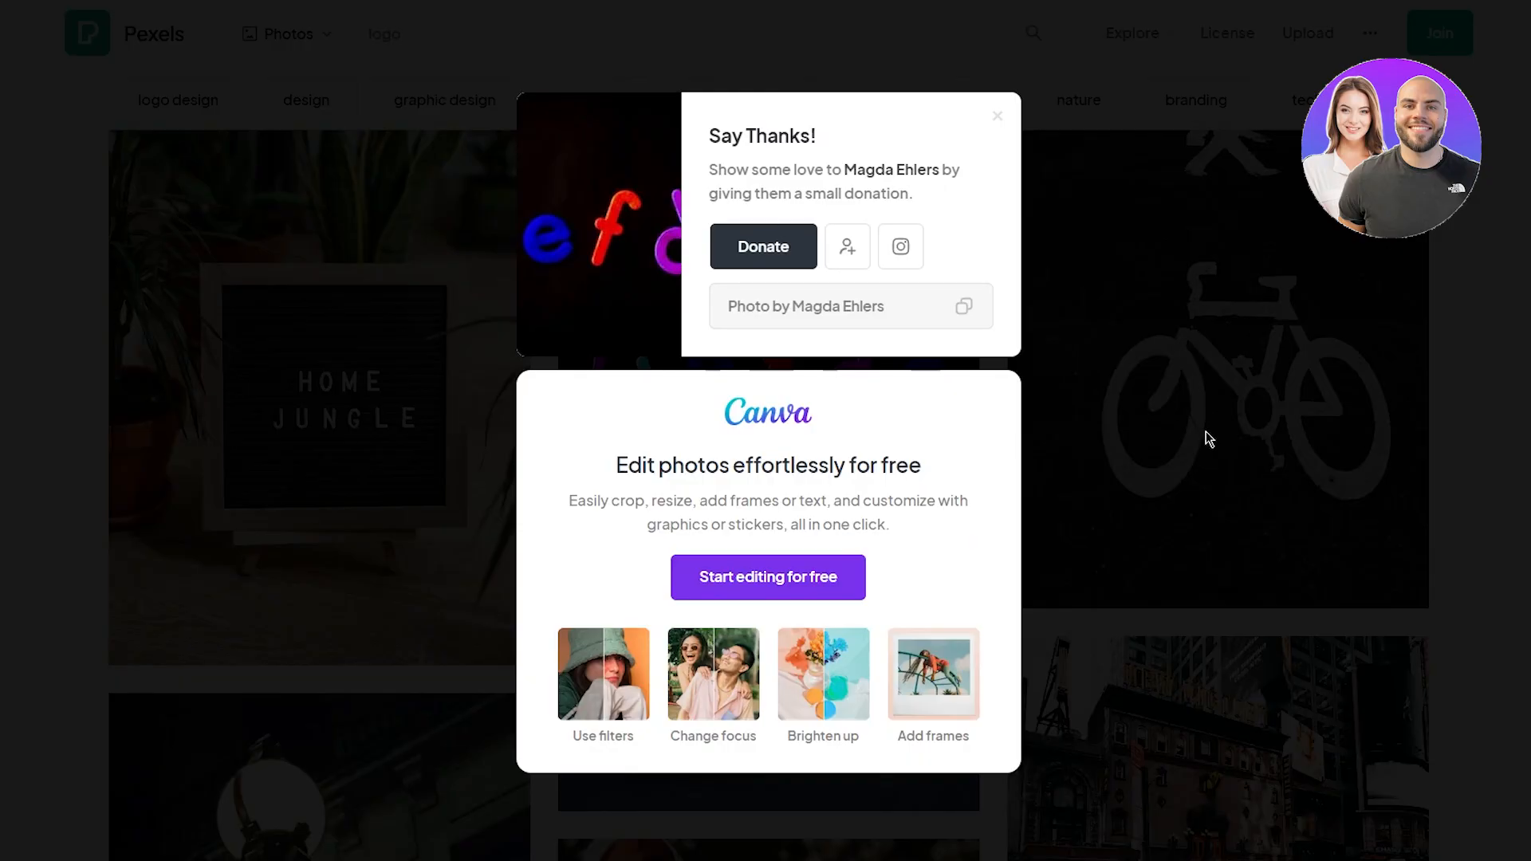
pyautogui.click(997, 115)
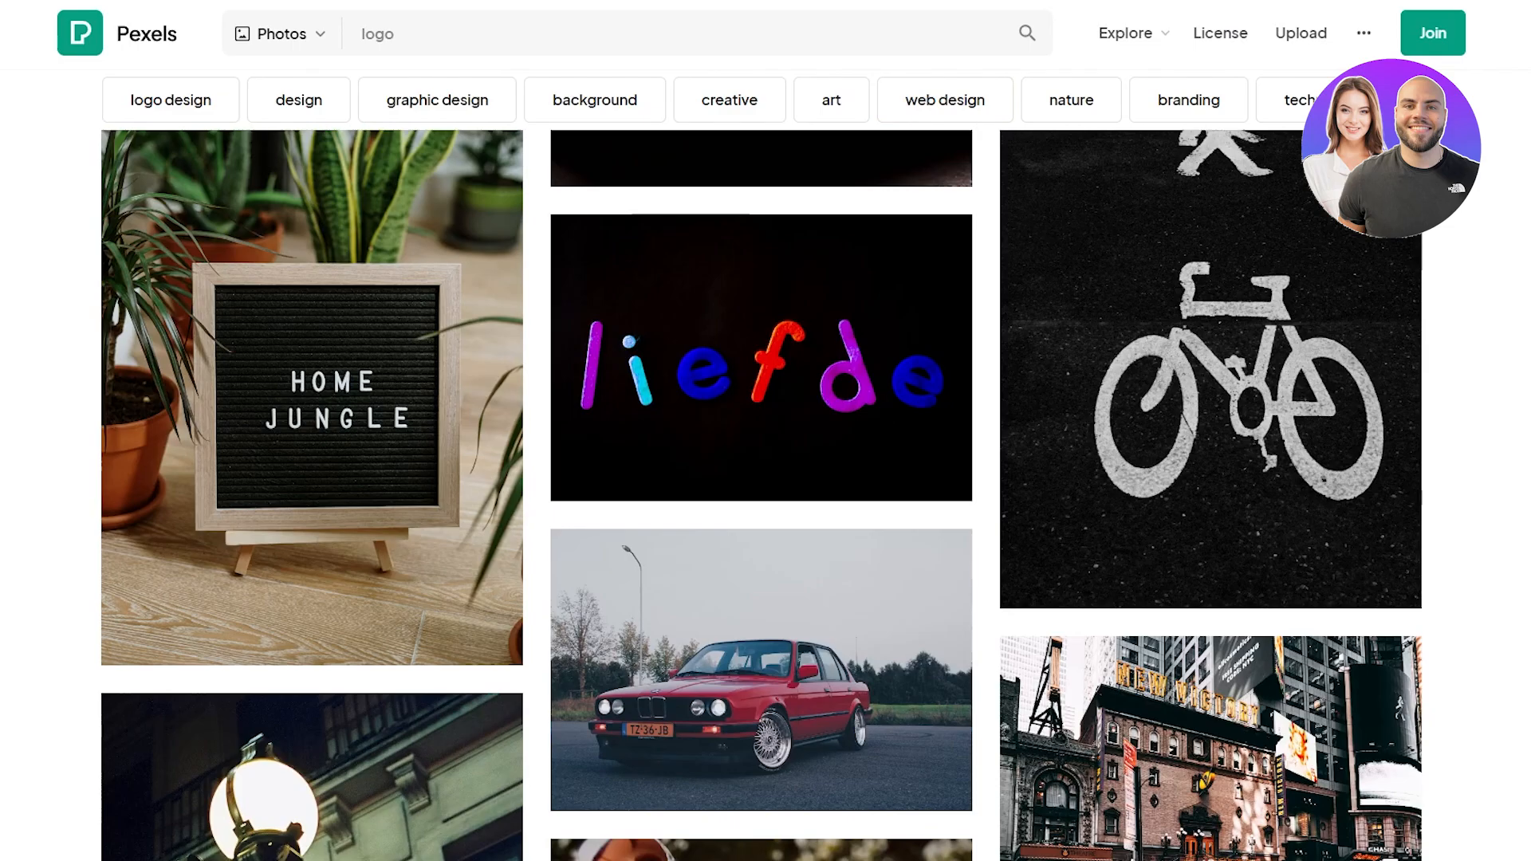
# - Open remove.bg, upload the downloaded liefde photo and download the preview-size version with its background removed
pyautogui.hotkey('ctrl', 'l')
pyautogui.write('remove.bg')
pyautogui.press('Return')
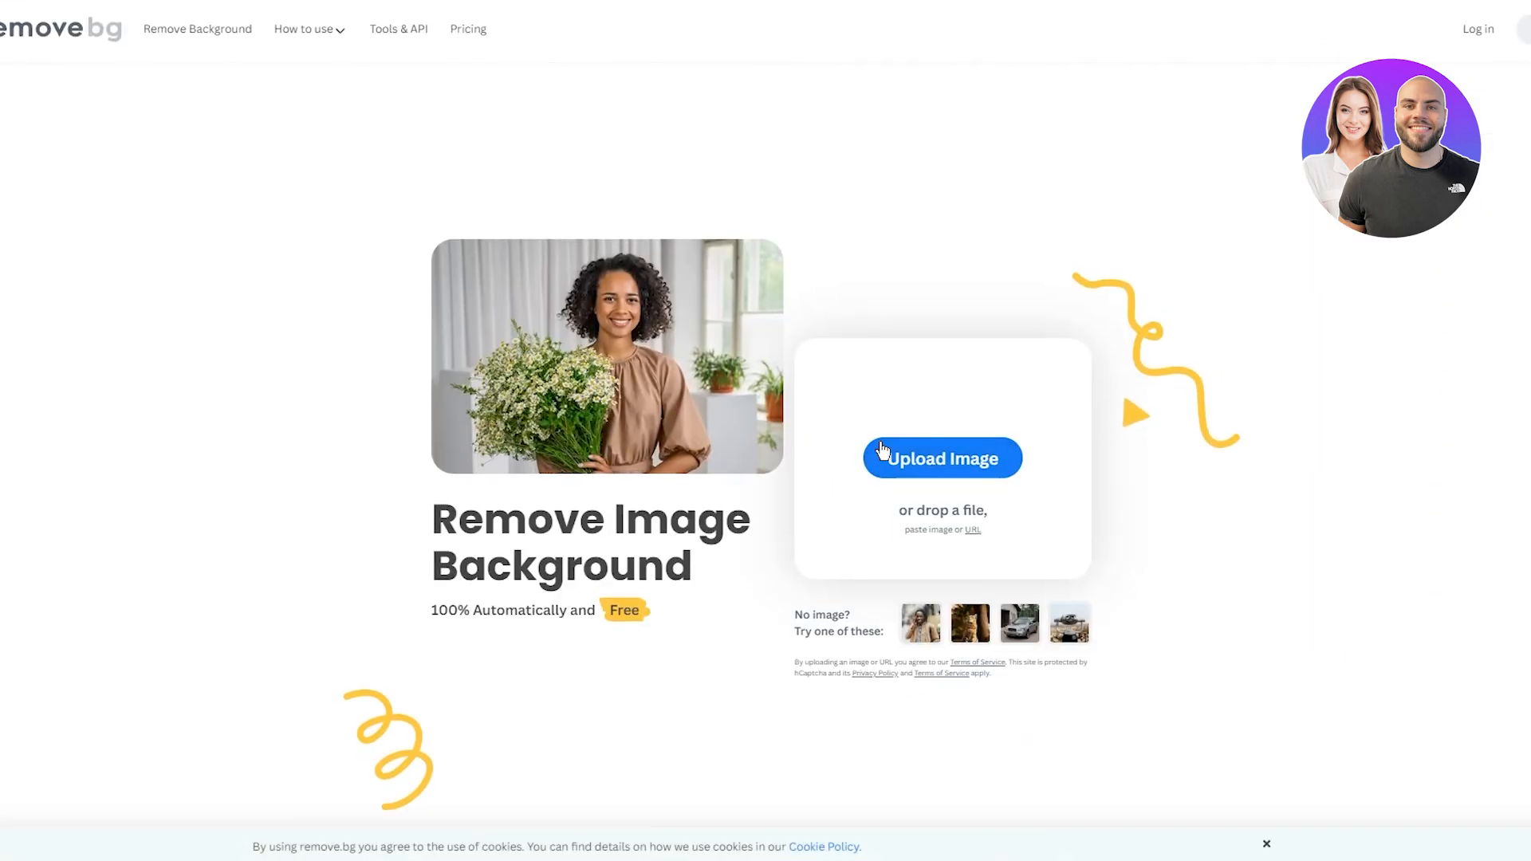
pyautogui.click(877, 455)
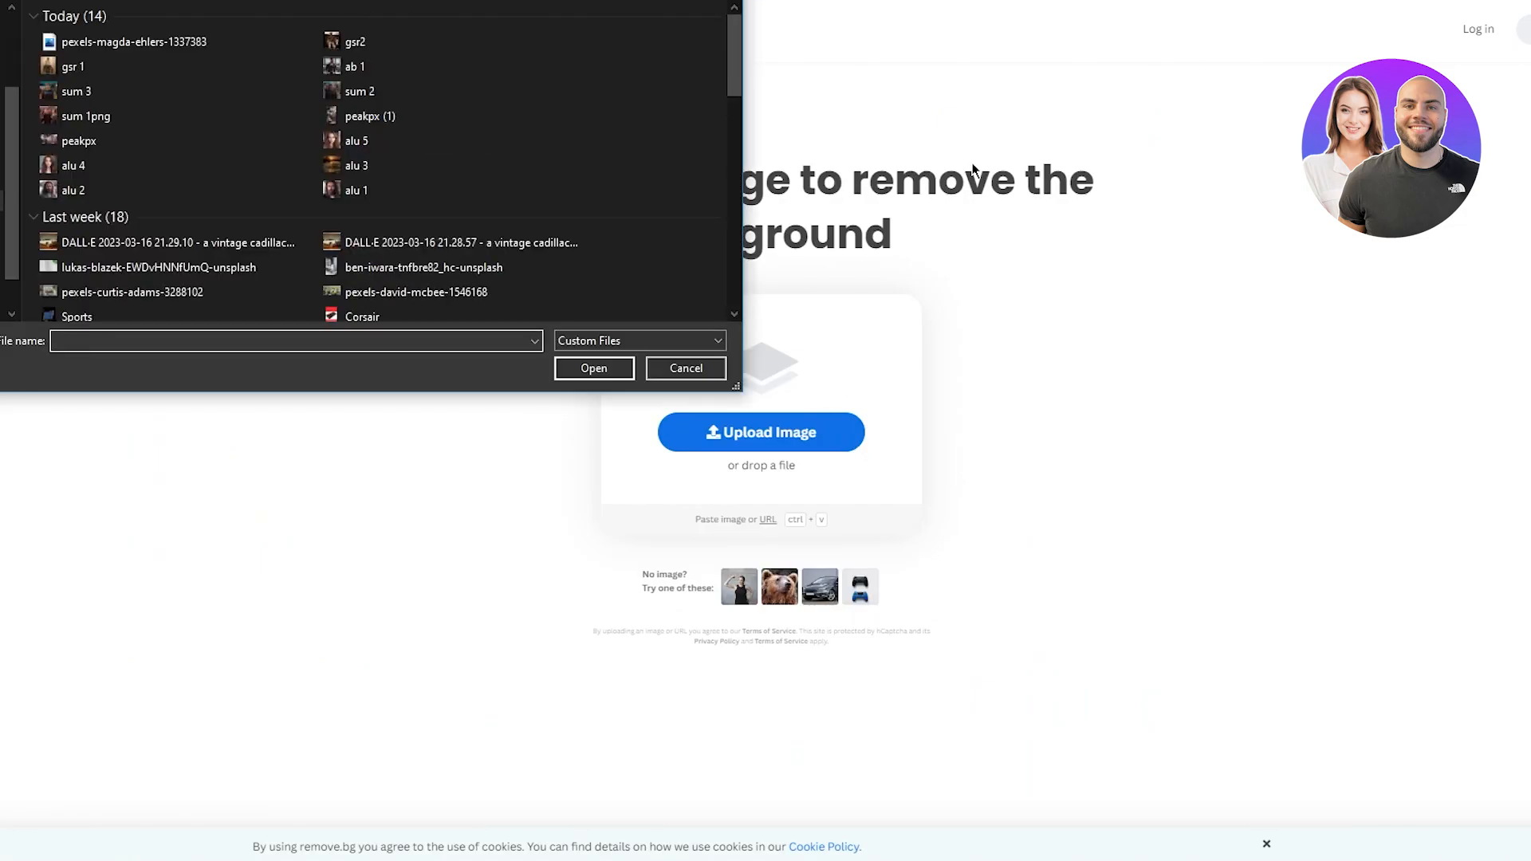
pyautogui.doubleClick(137, 46)
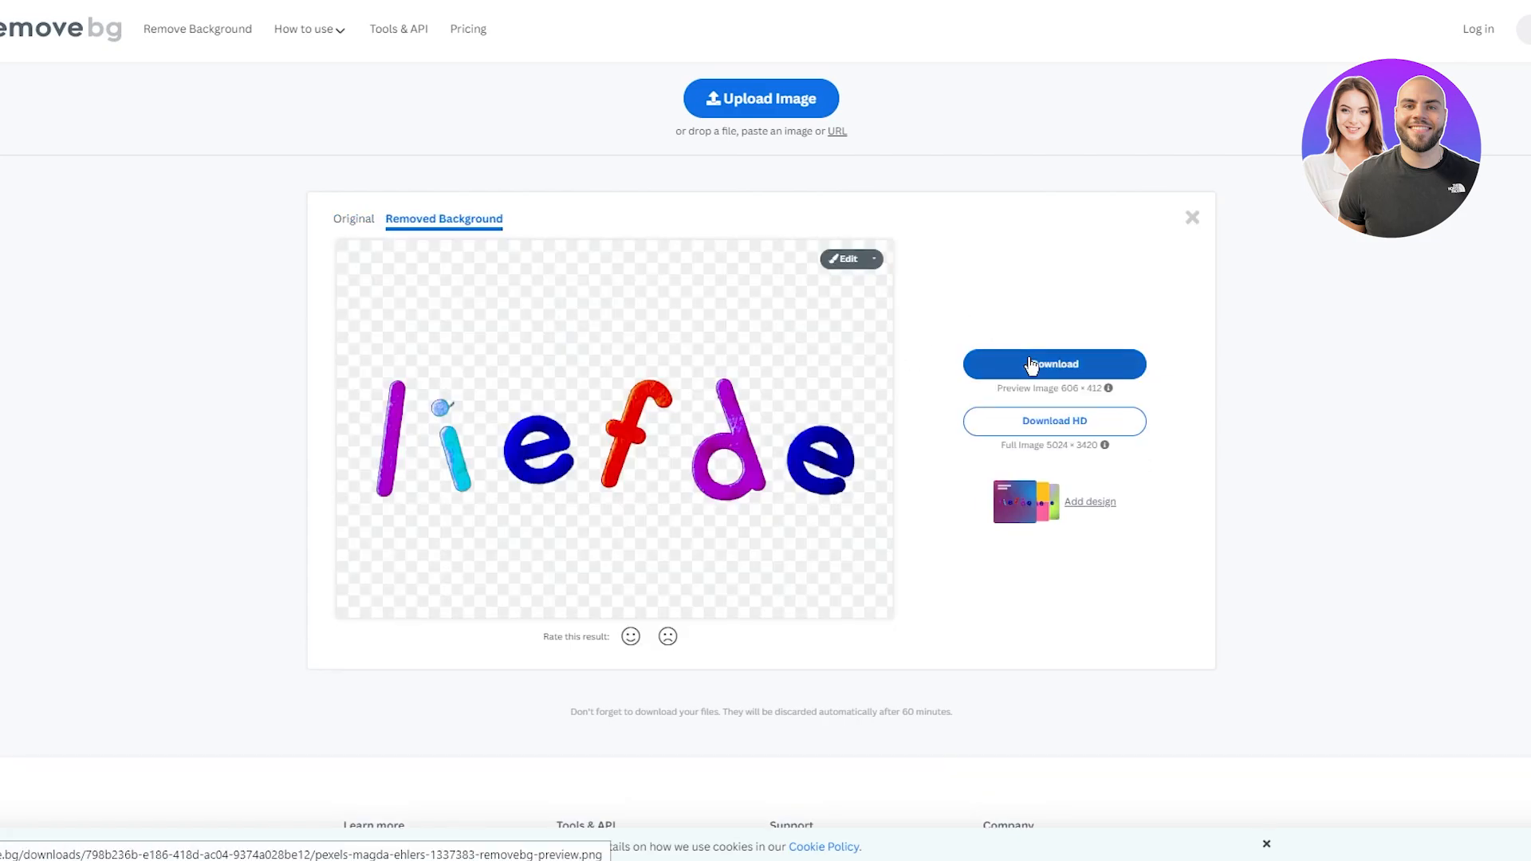
pyautogui.click(1017, 364)
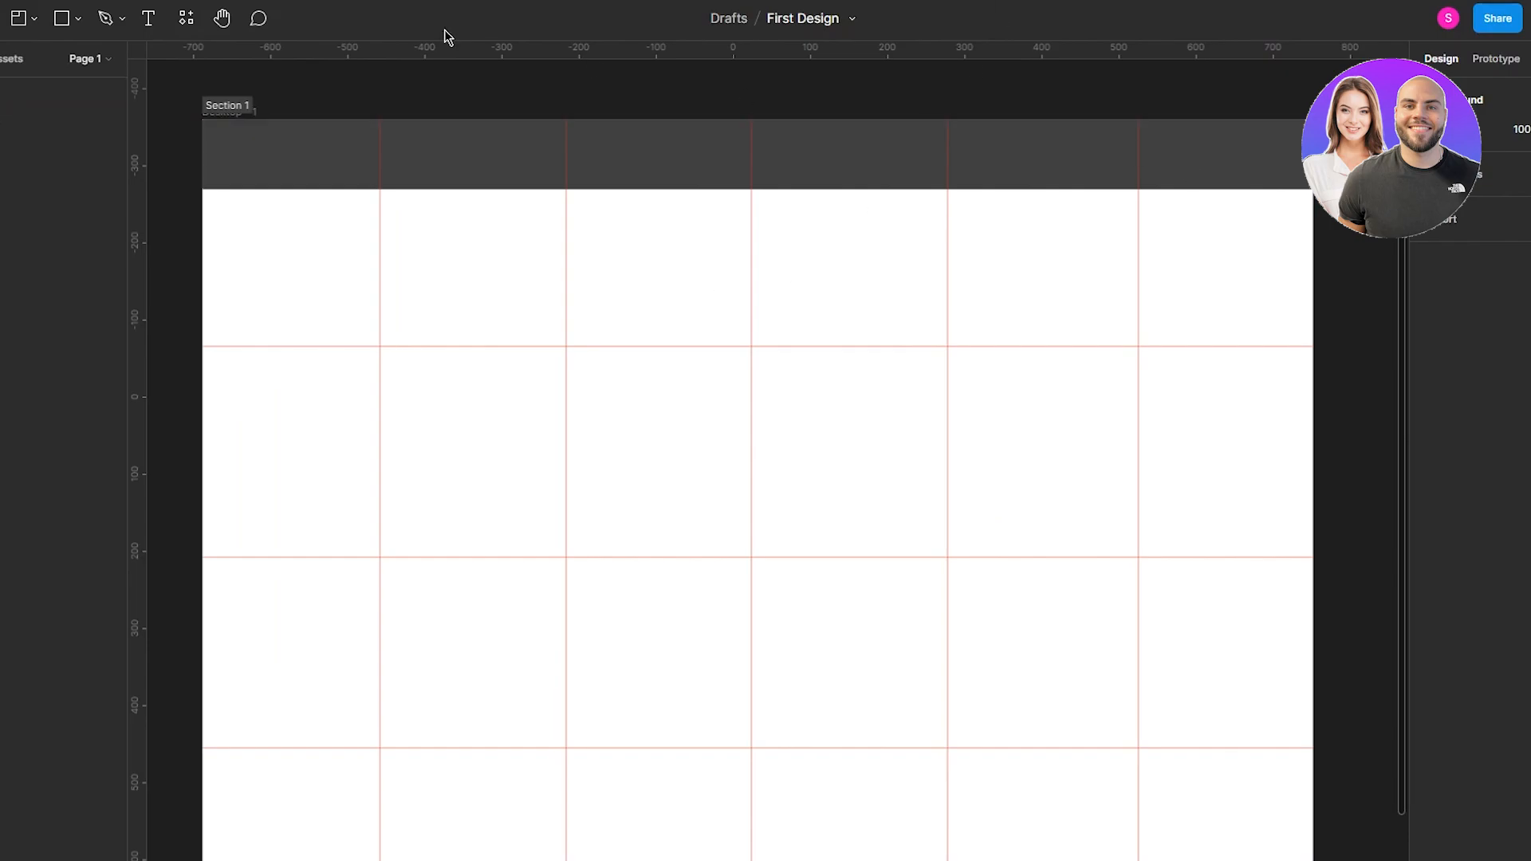
# - Back in Figma, place the background-removed liefde image in the header section and move it towards the section's left end
pyautogui.click(58, 18)
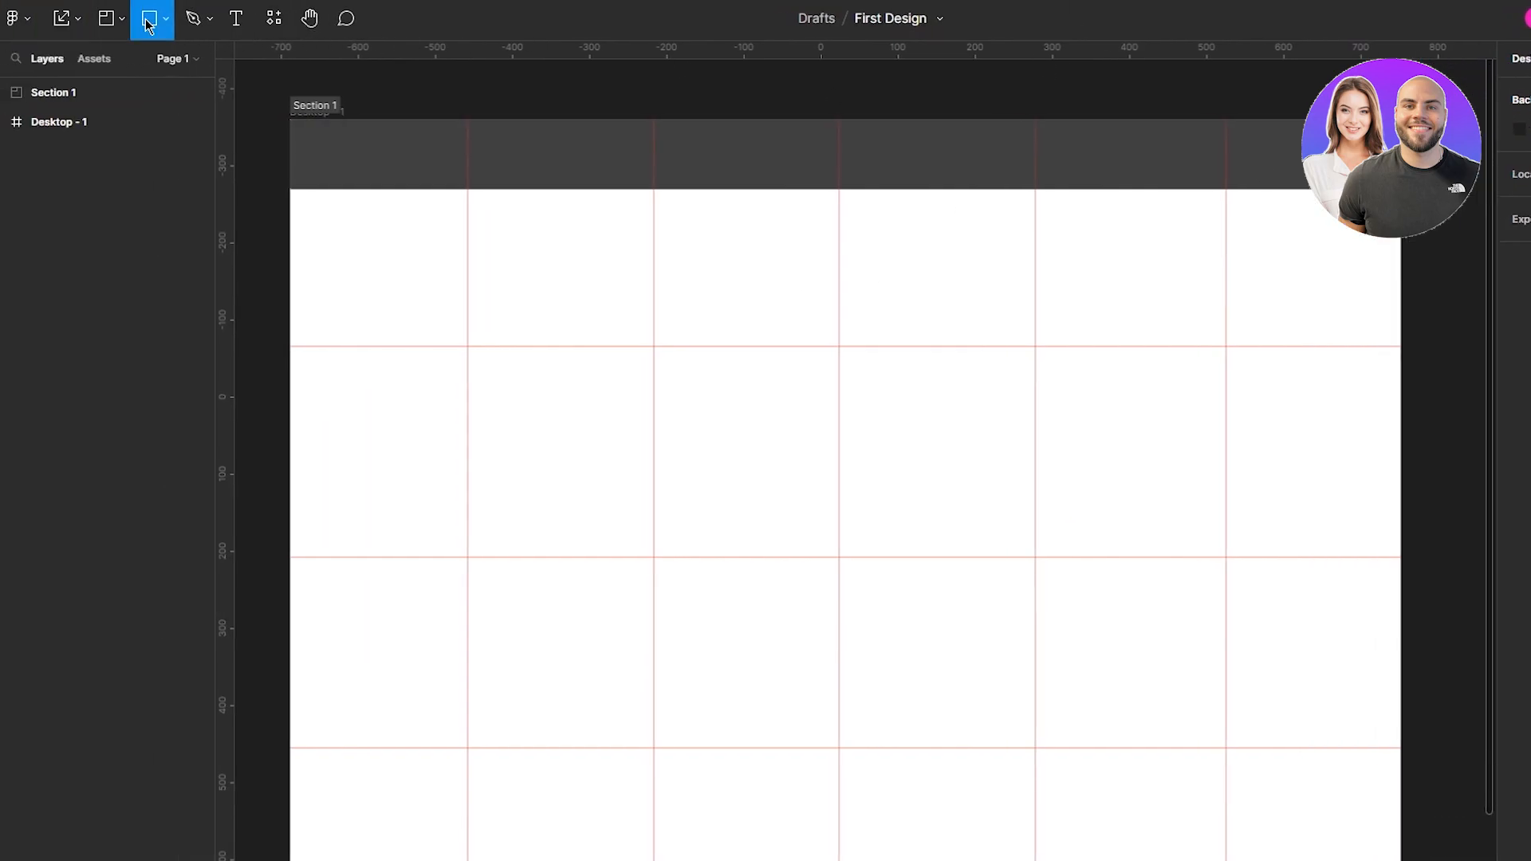
pyautogui.click(75, 19)
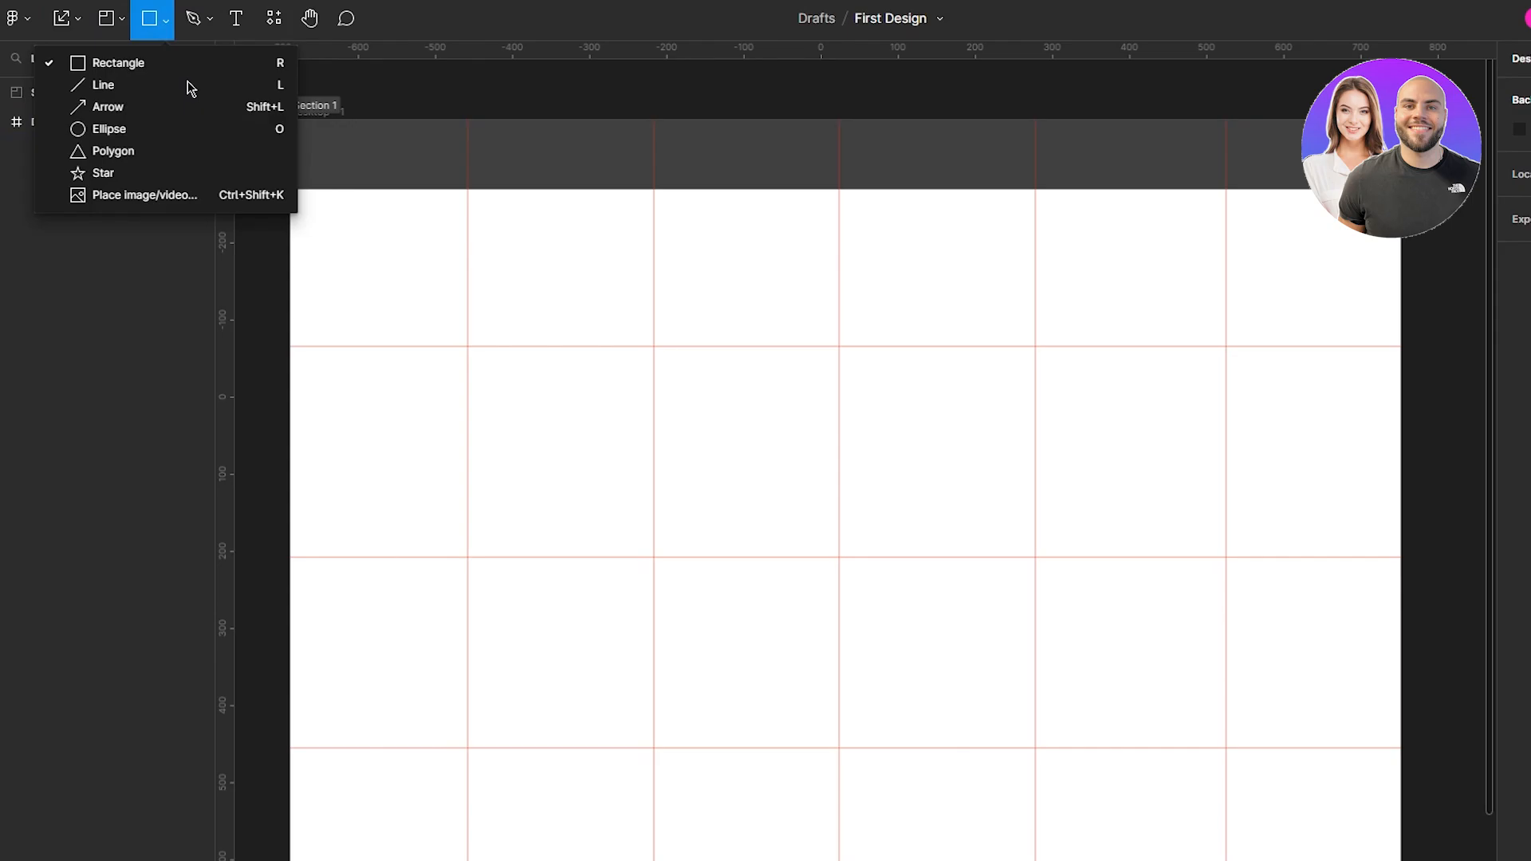
pyautogui.click(146, 196)
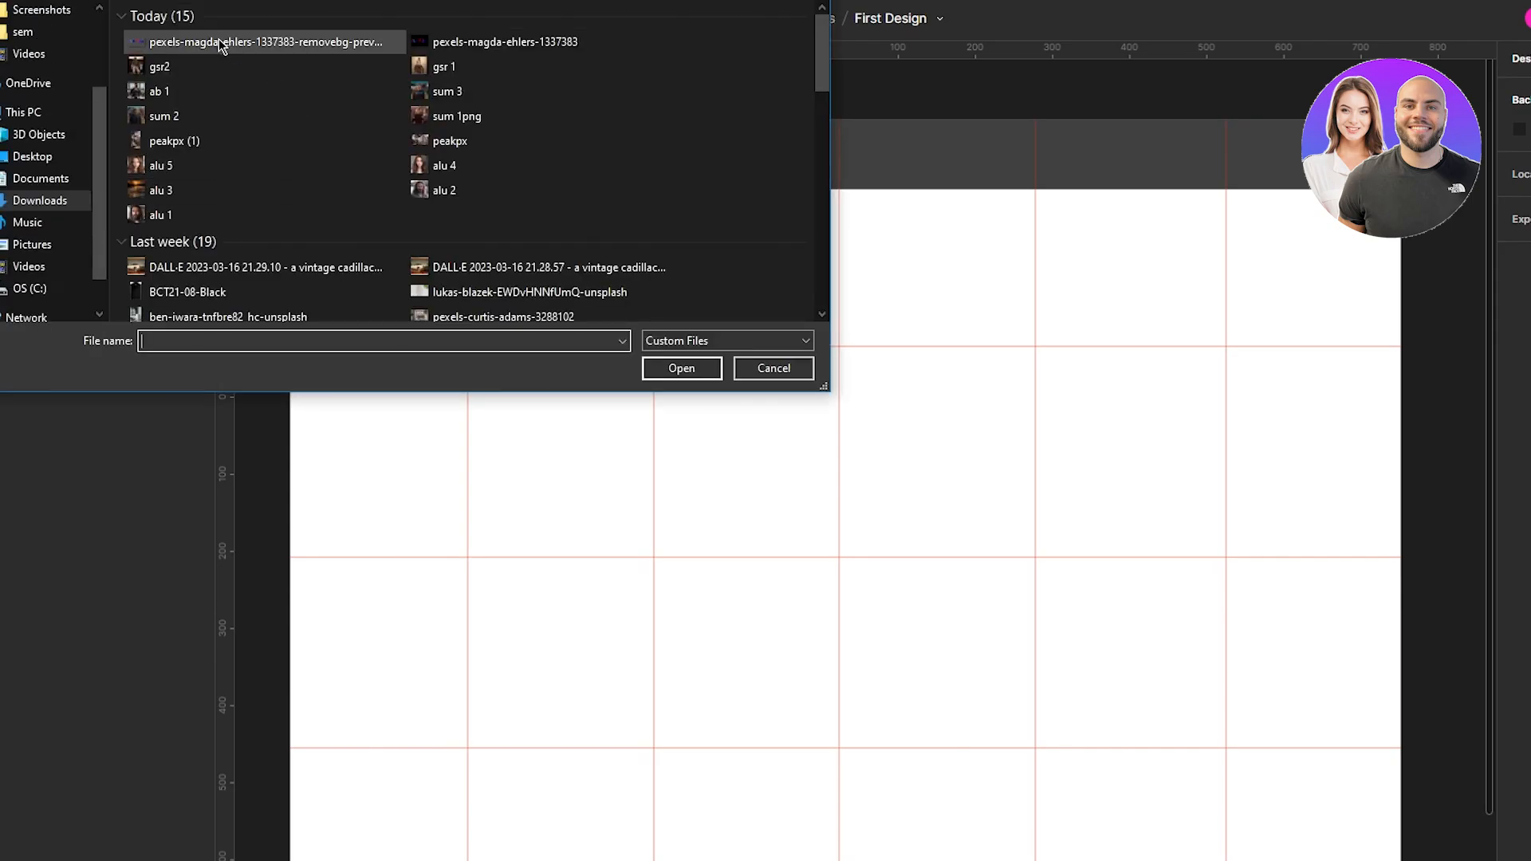
pyautogui.click(337, 50)
pyautogui.doubleClick(337, 51)
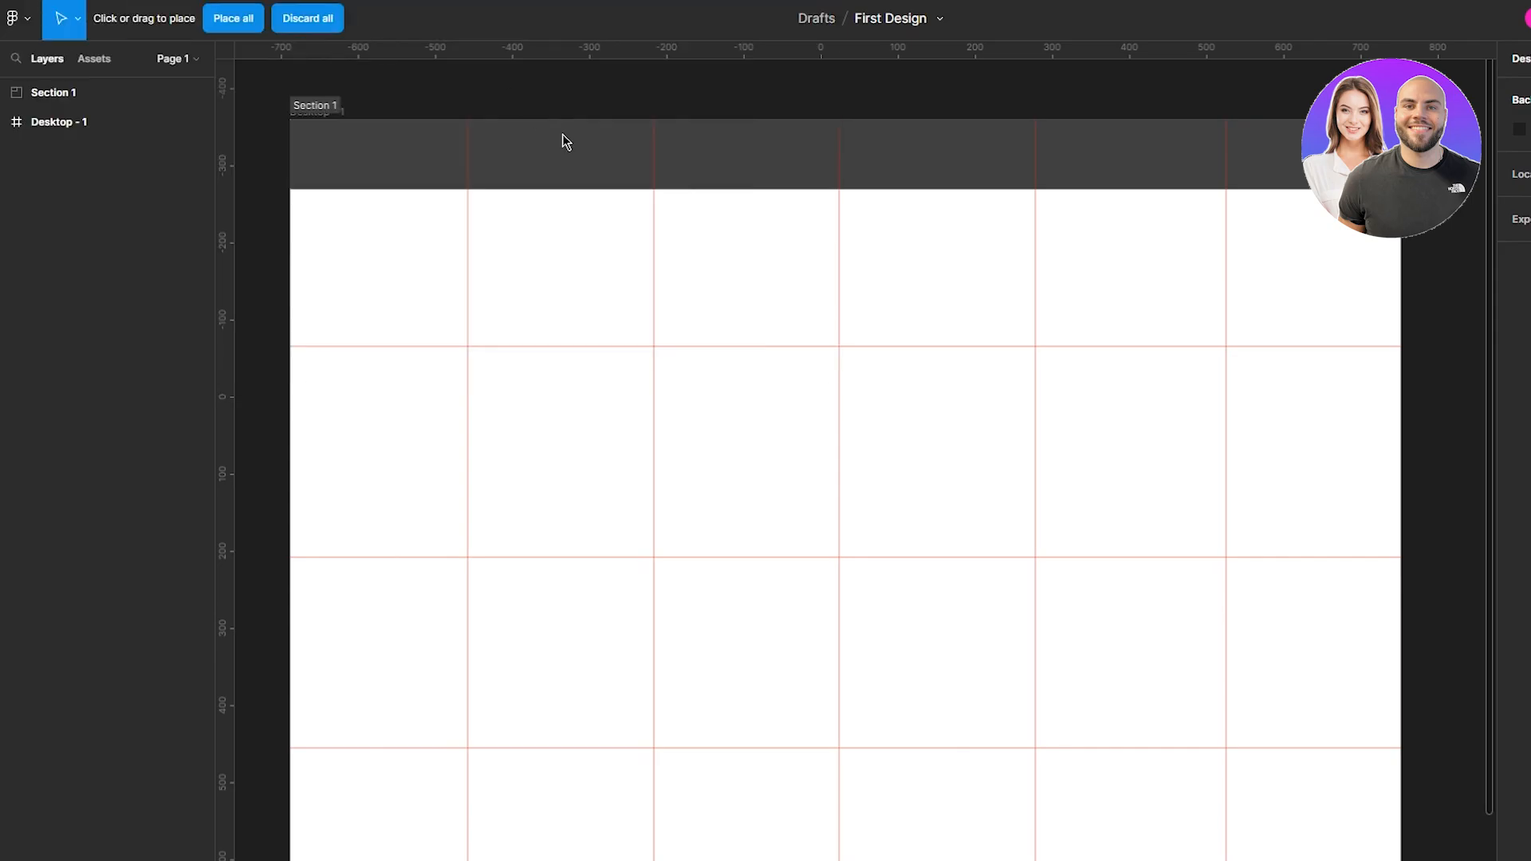
pyautogui.click(315, 132)
pyautogui.moveTo(424, 158); pyautogui.dragTo(615, 182)
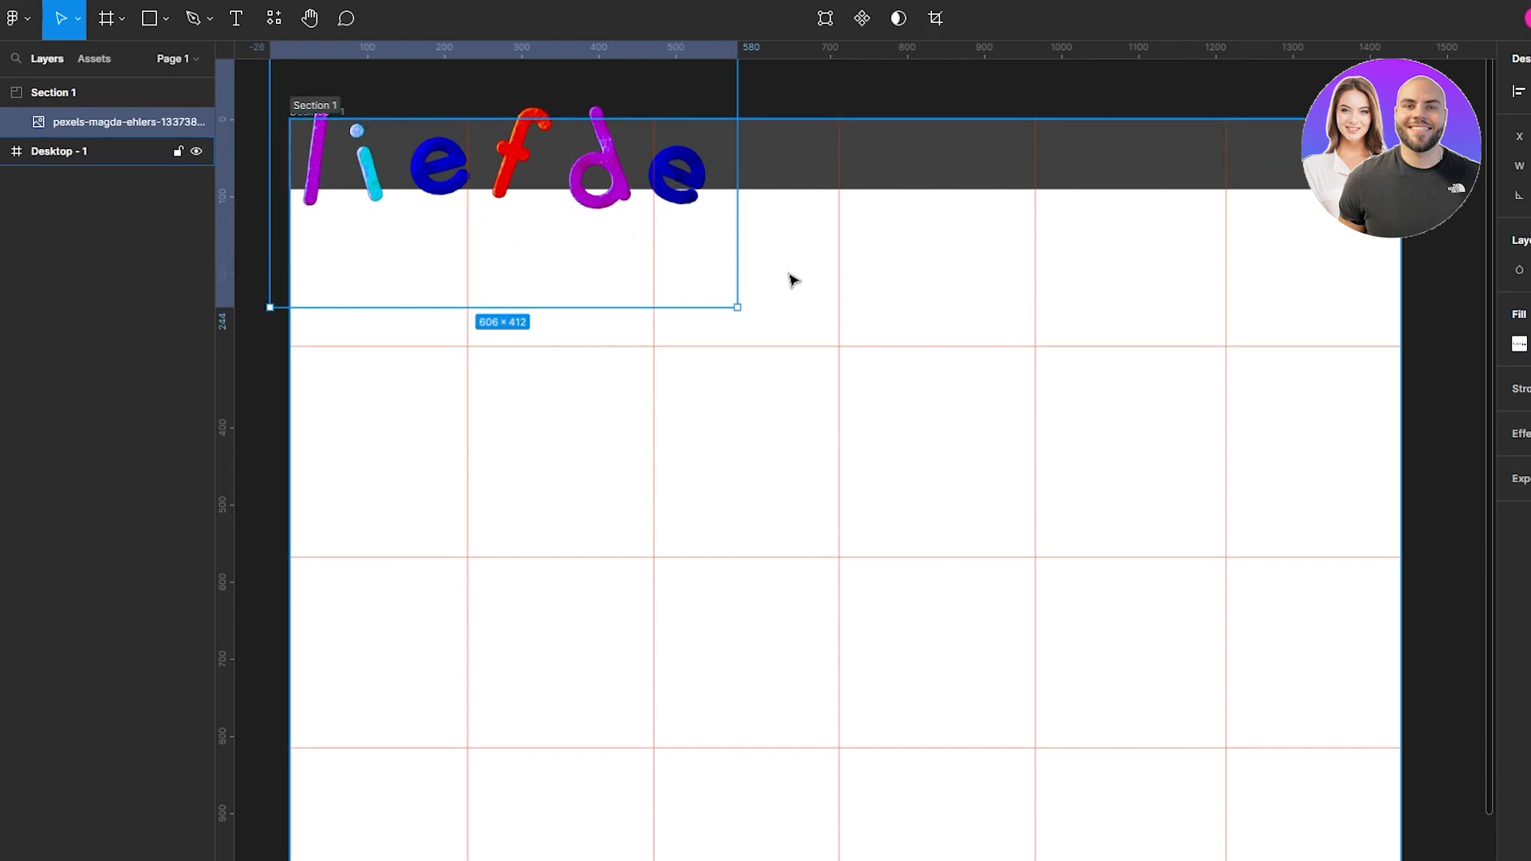
# - Scale the liefde logo down to about 348 × 213, position it at the left end of the header section and deselect it
pyautogui.moveTo(739, 307); pyautogui.dragTo(458, 163)
pyautogui.moveTo(330, 153); pyautogui.dragTo(417, 165)
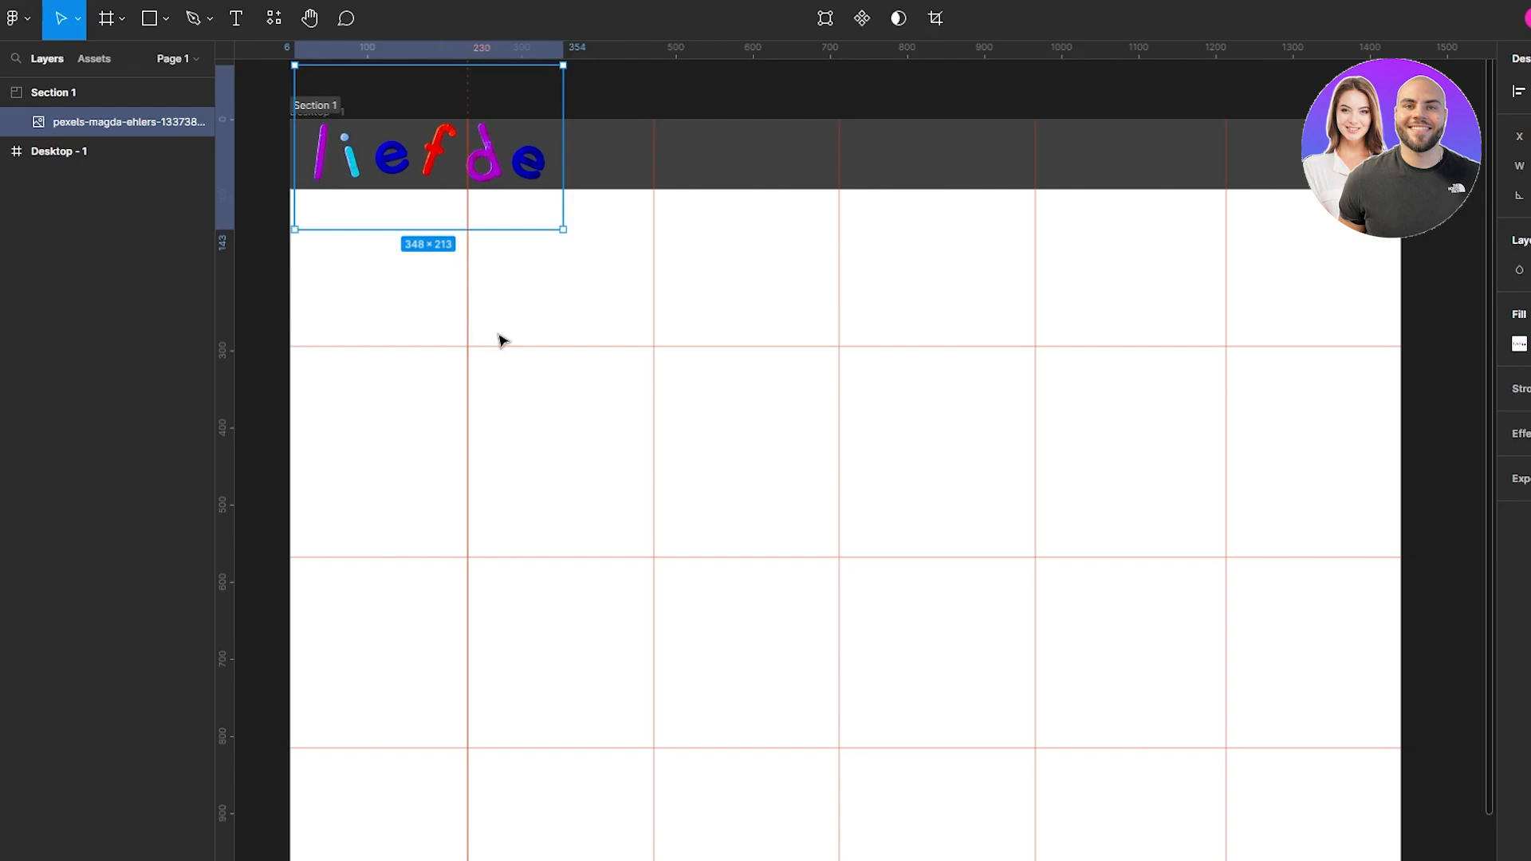
pyautogui.click(548, 340)
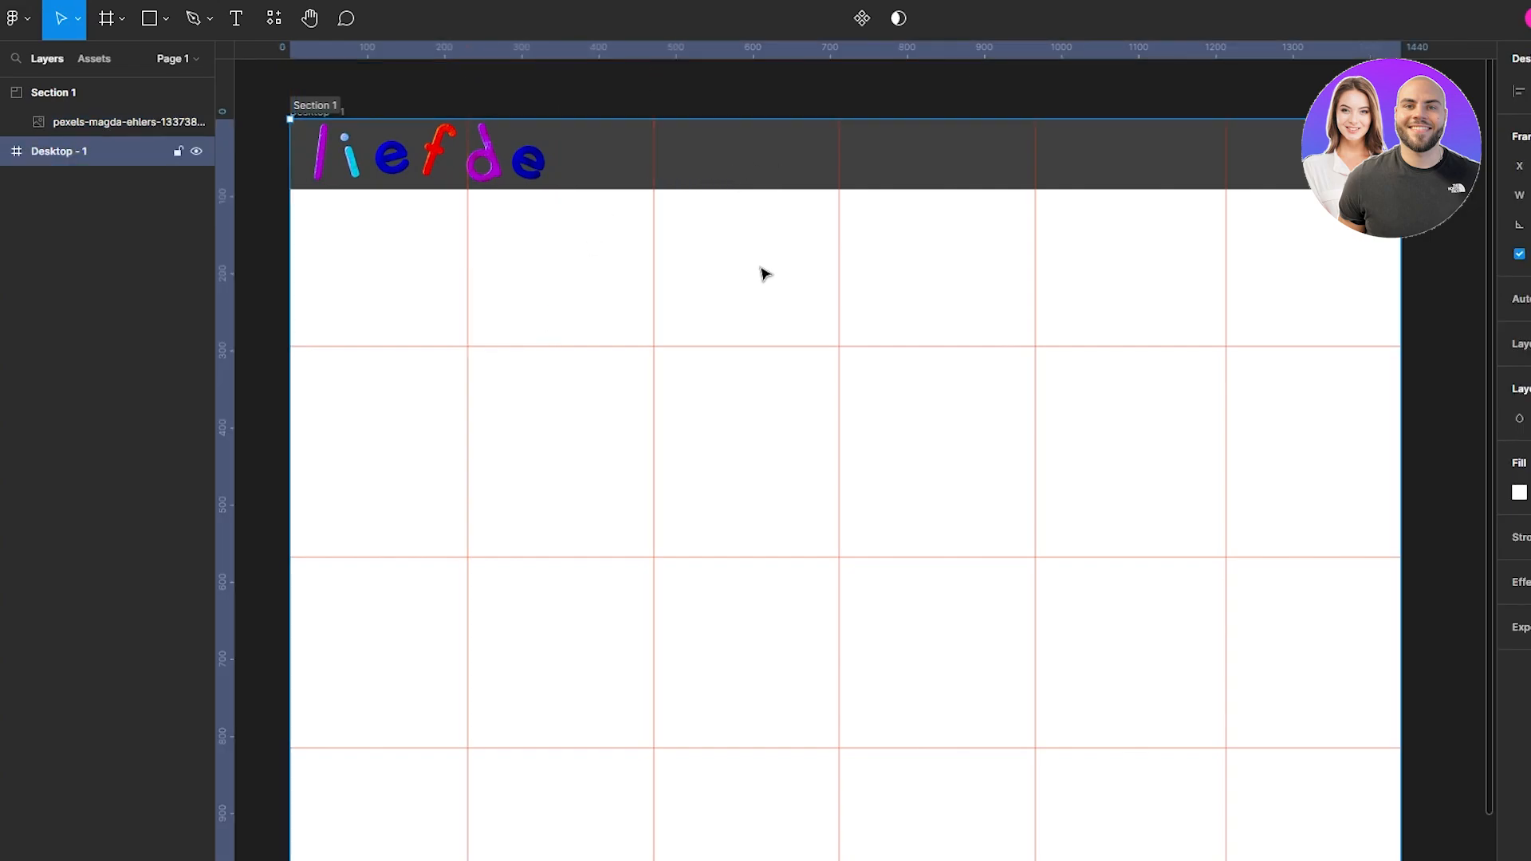
# - Remove all the vertical and horizontal guides from the desktop frame
pyautogui.moveTo(855, 351); pyautogui.dragTo(824, 75)
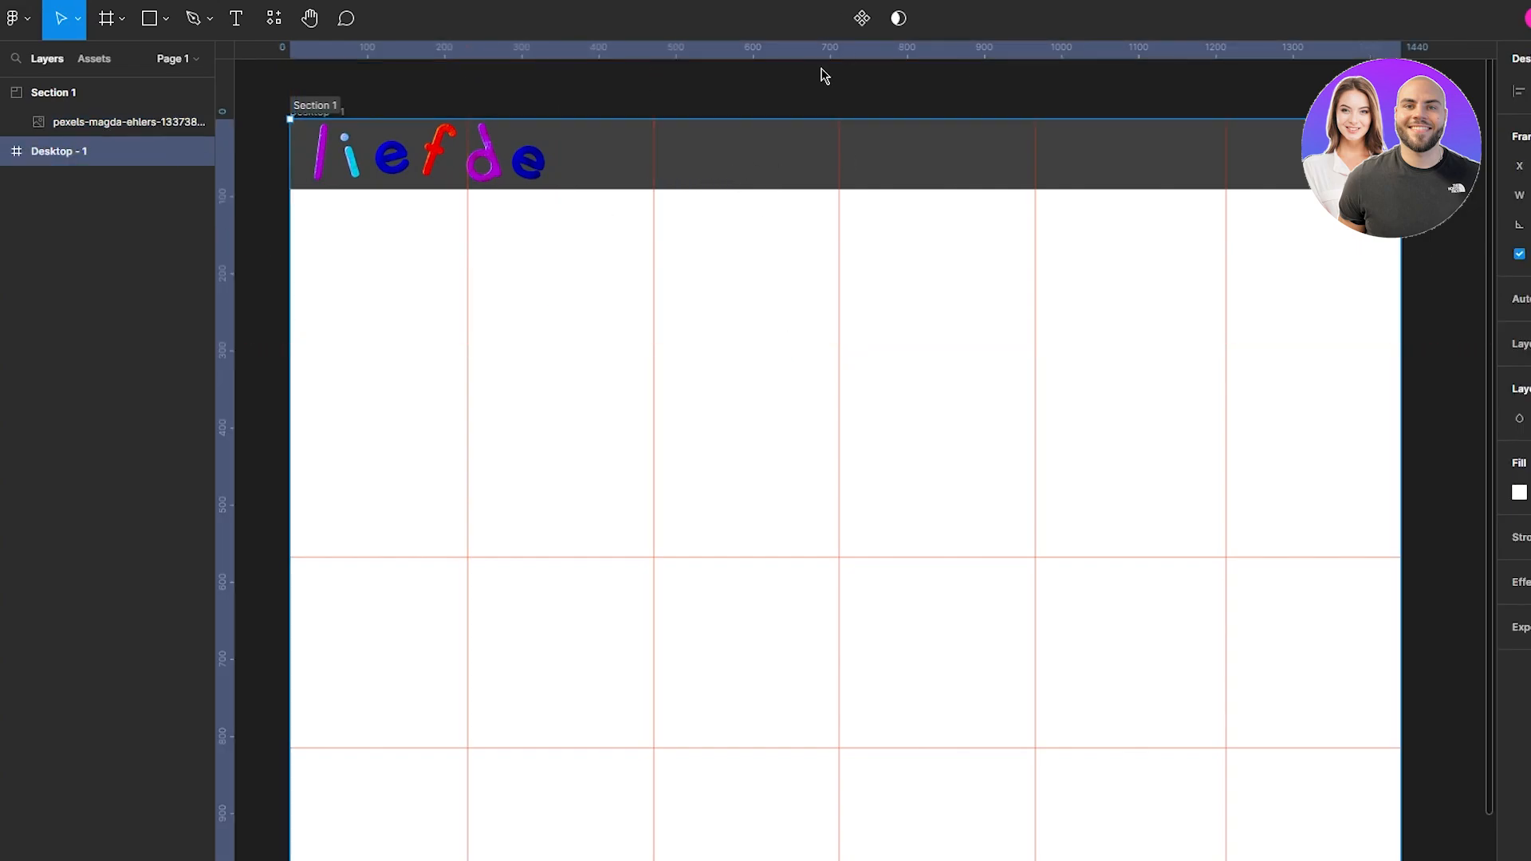
pyautogui.moveTo(839, 297); pyautogui.dragTo(1520, 299)
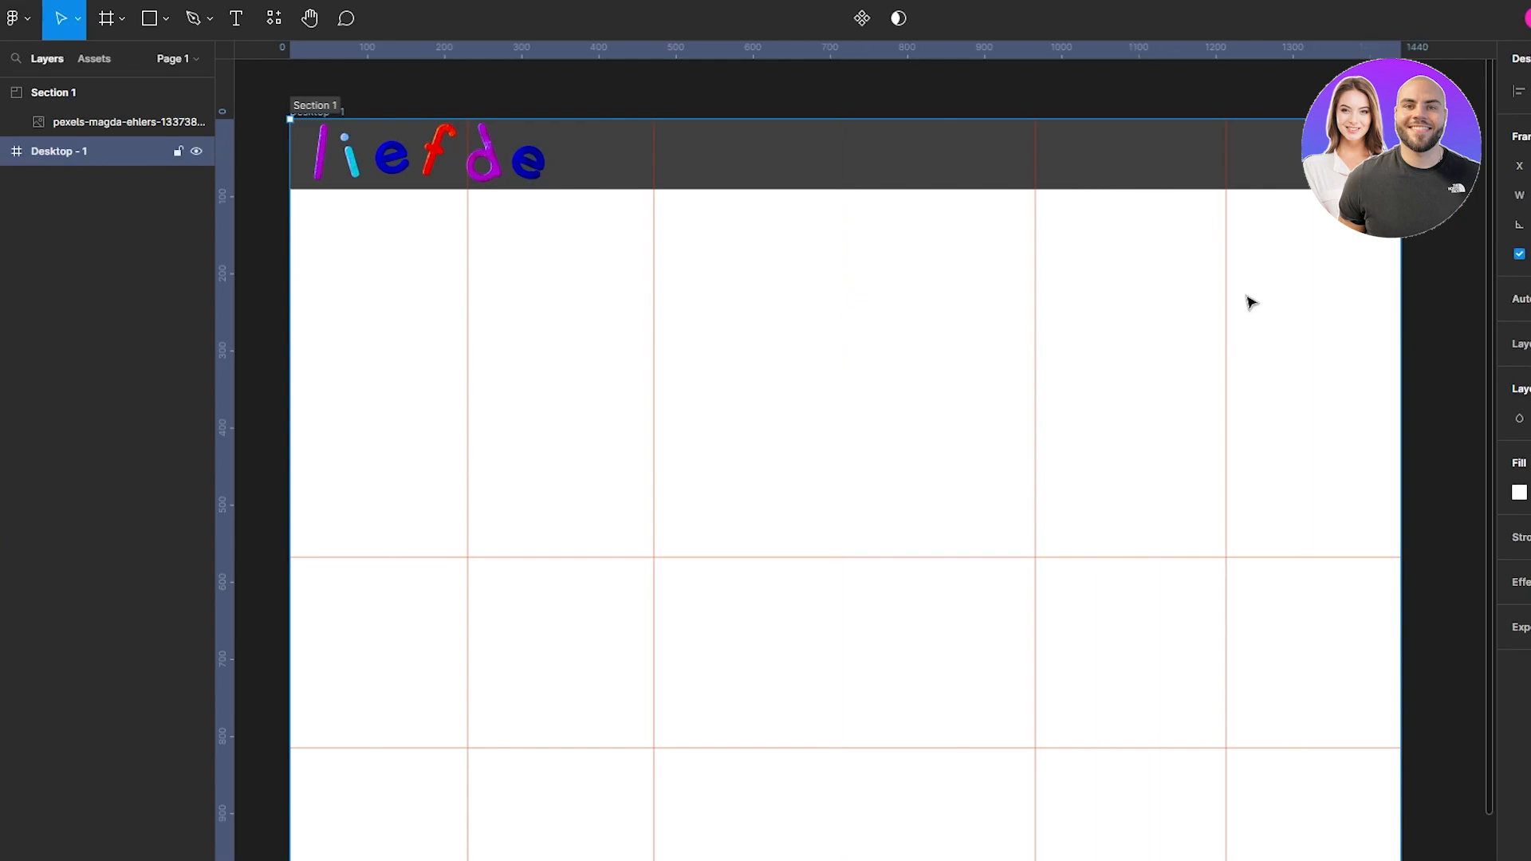
pyautogui.moveTo(1223, 300); pyautogui.dragTo(1519, 301)
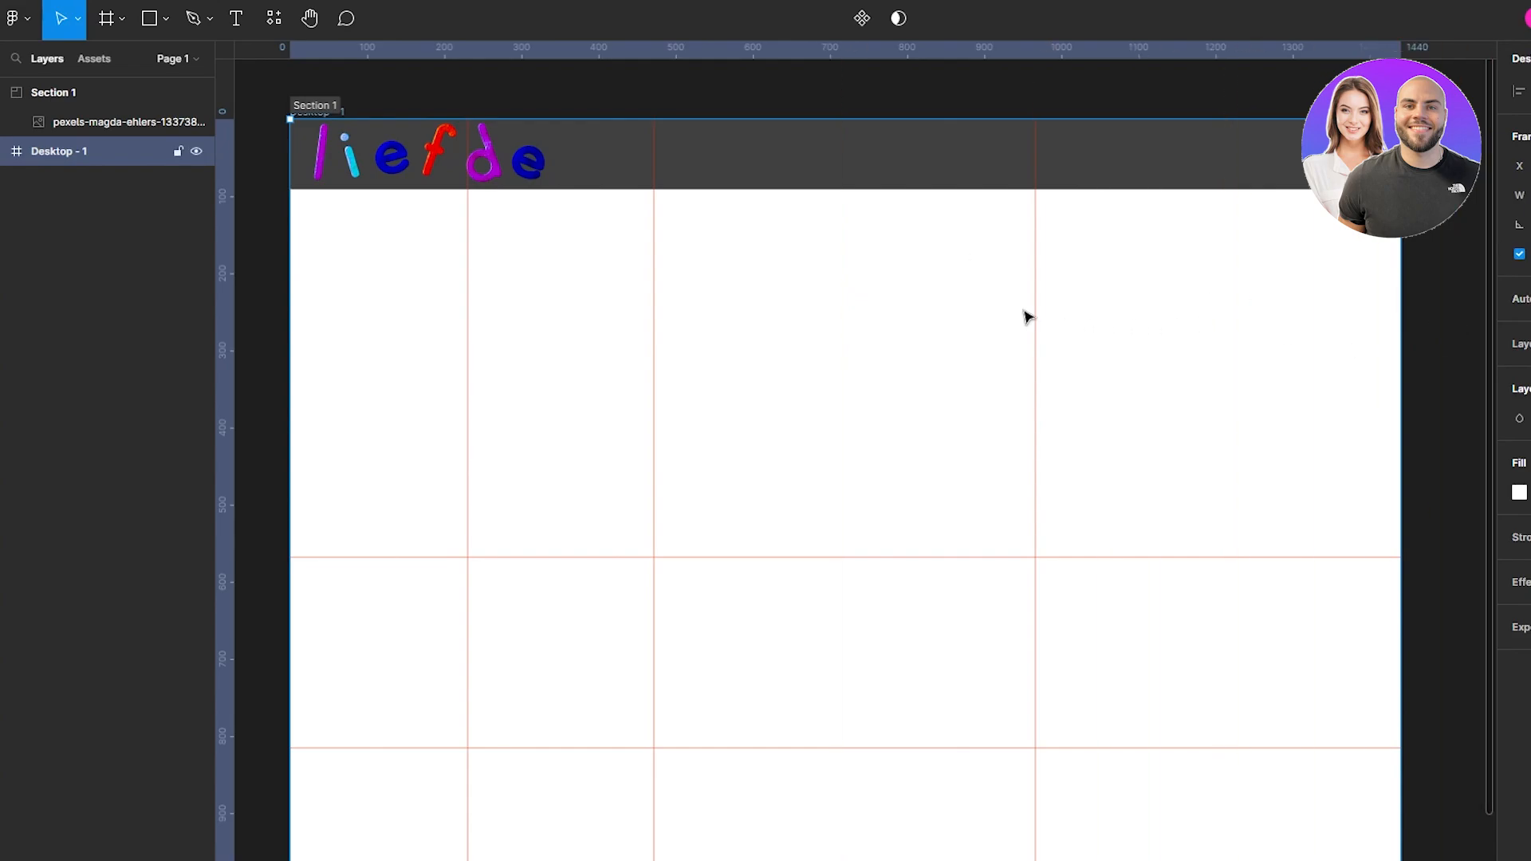
pyautogui.moveTo(1035, 311); pyautogui.dragTo(1519, 311)
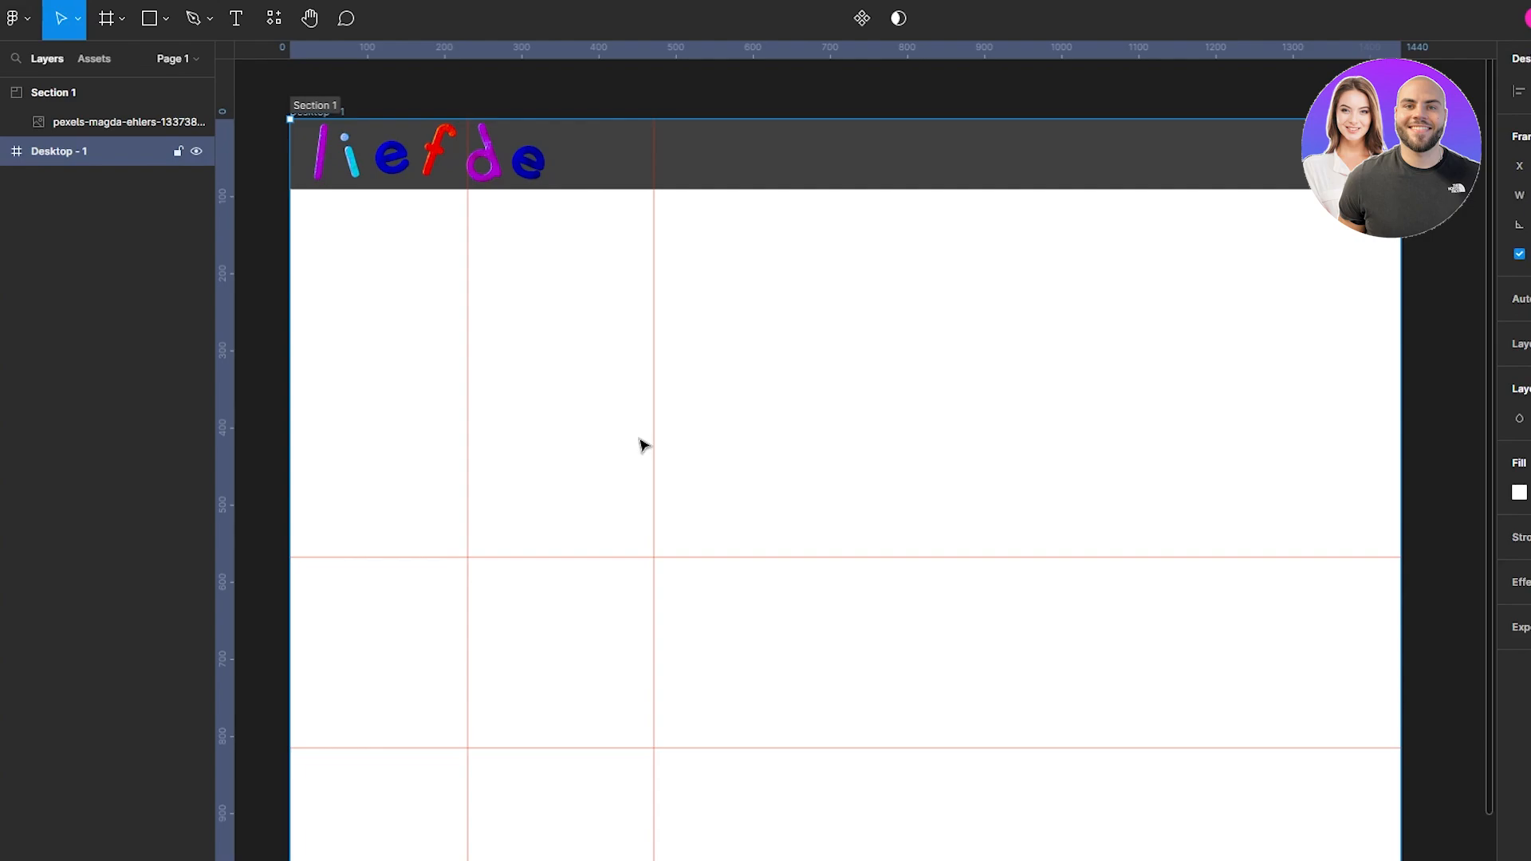
pyautogui.moveTo(656, 438); pyautogui.dragTo(224, 459)
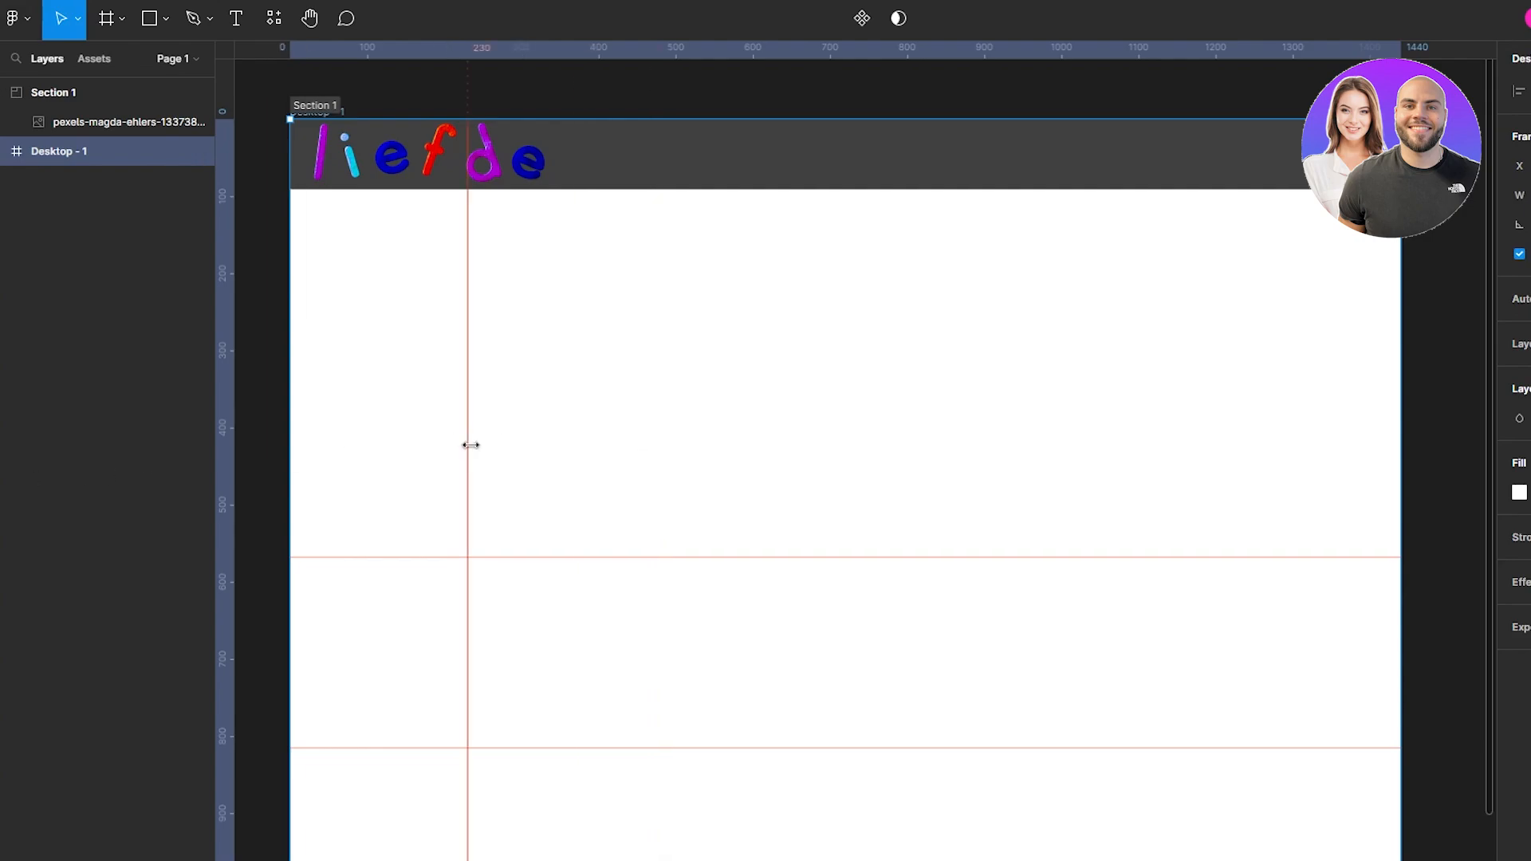
pyautogui.moveTo(469, 444); pyautogui.dragTo(95, 486)
pyautogui.moveTo(564, 558); pyautogui.dragTo(564, 24)
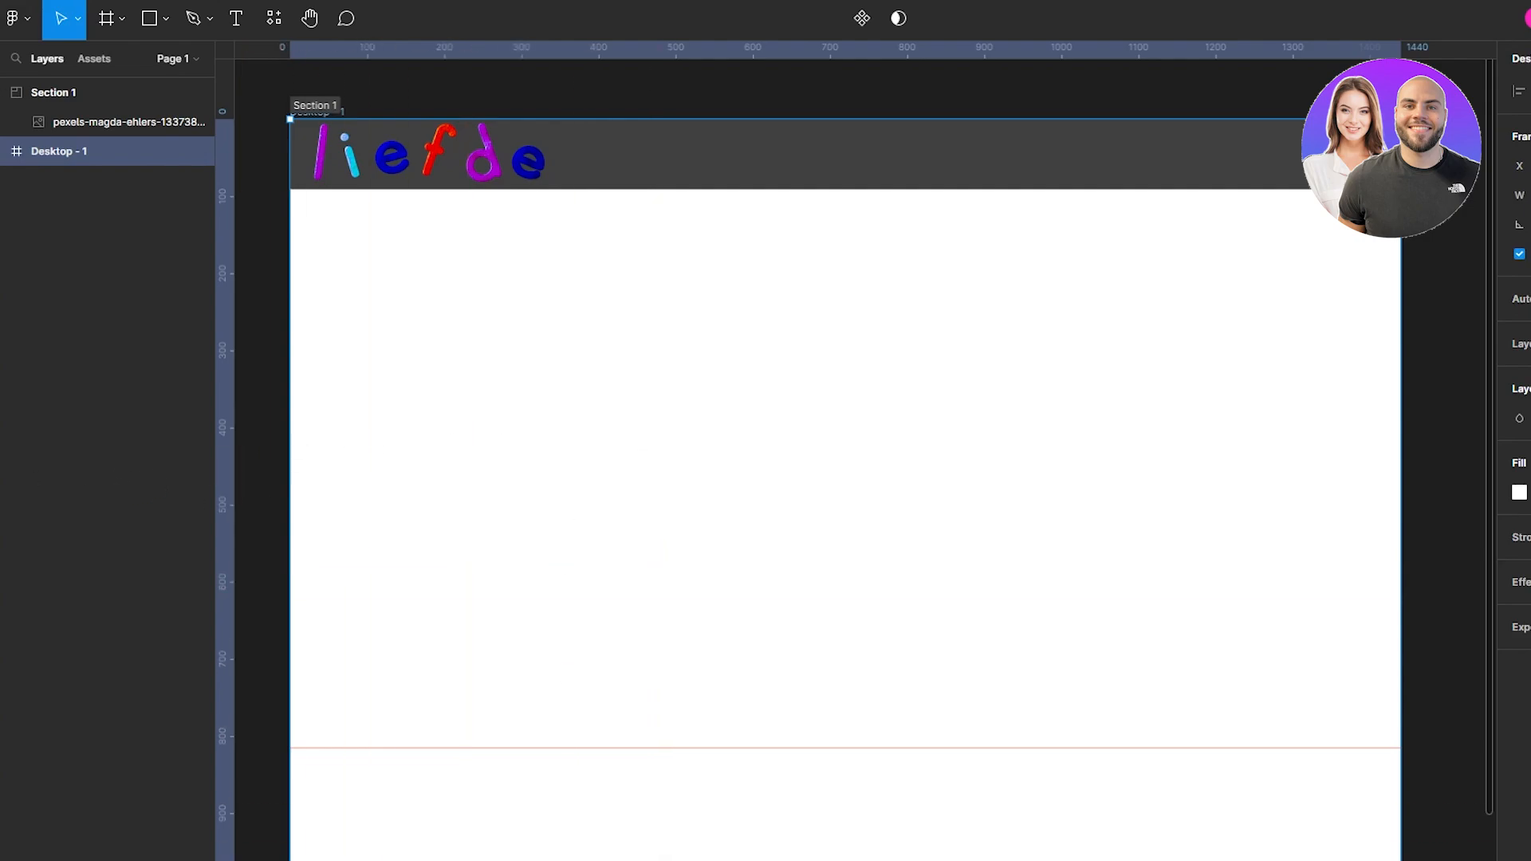
pyautogui.scroll(-1, 641, 664)
pyautogui.moveTo(668, 639); pyautogui.dragTo(676, 856)
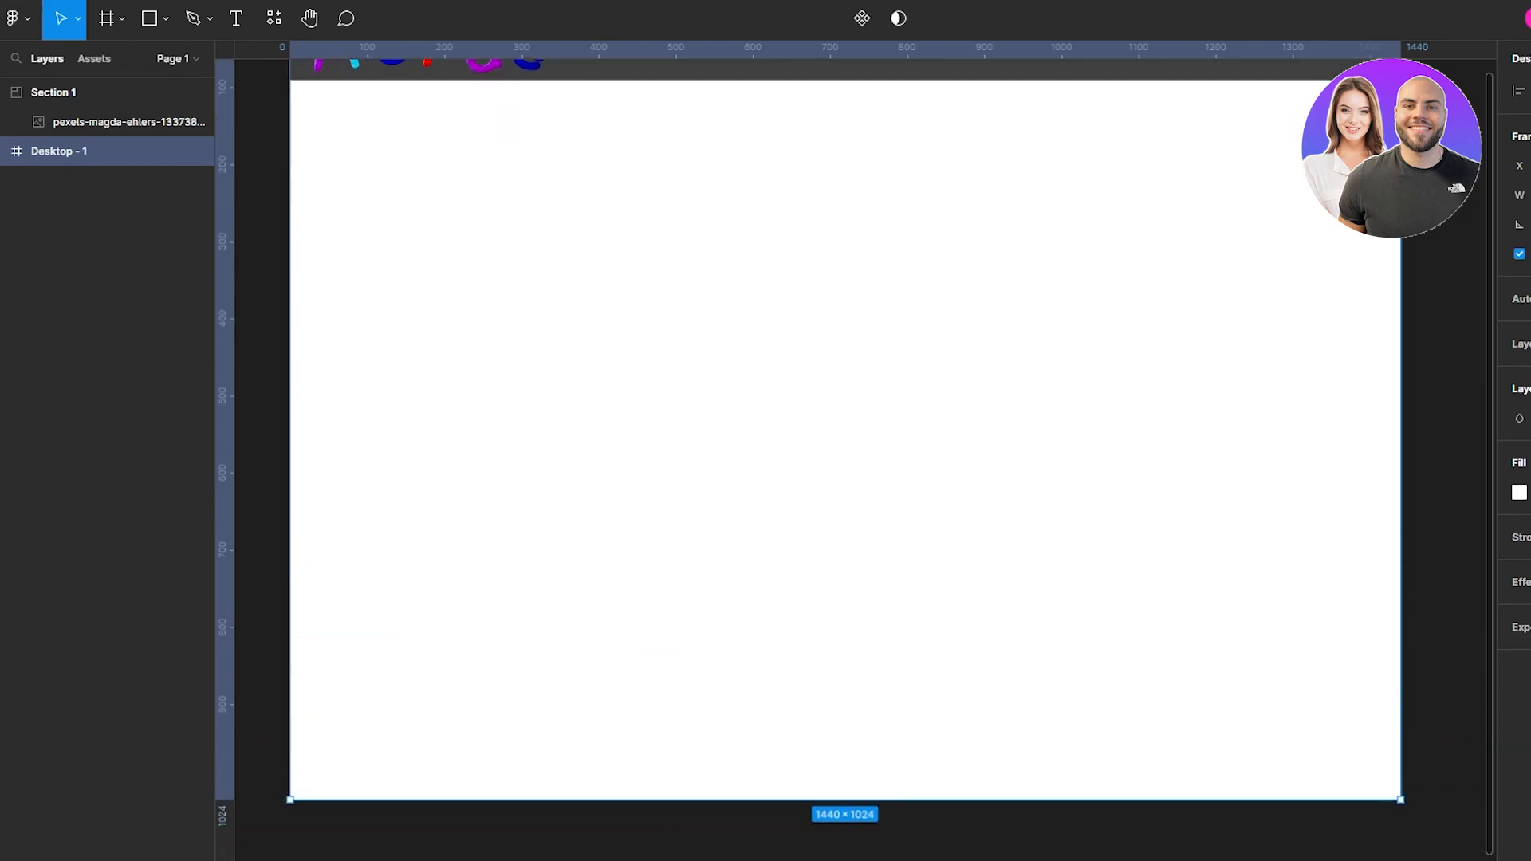
pyautogui.scroll(2, 730, 470)
pyautogui.scroll(-1, 735, 448)
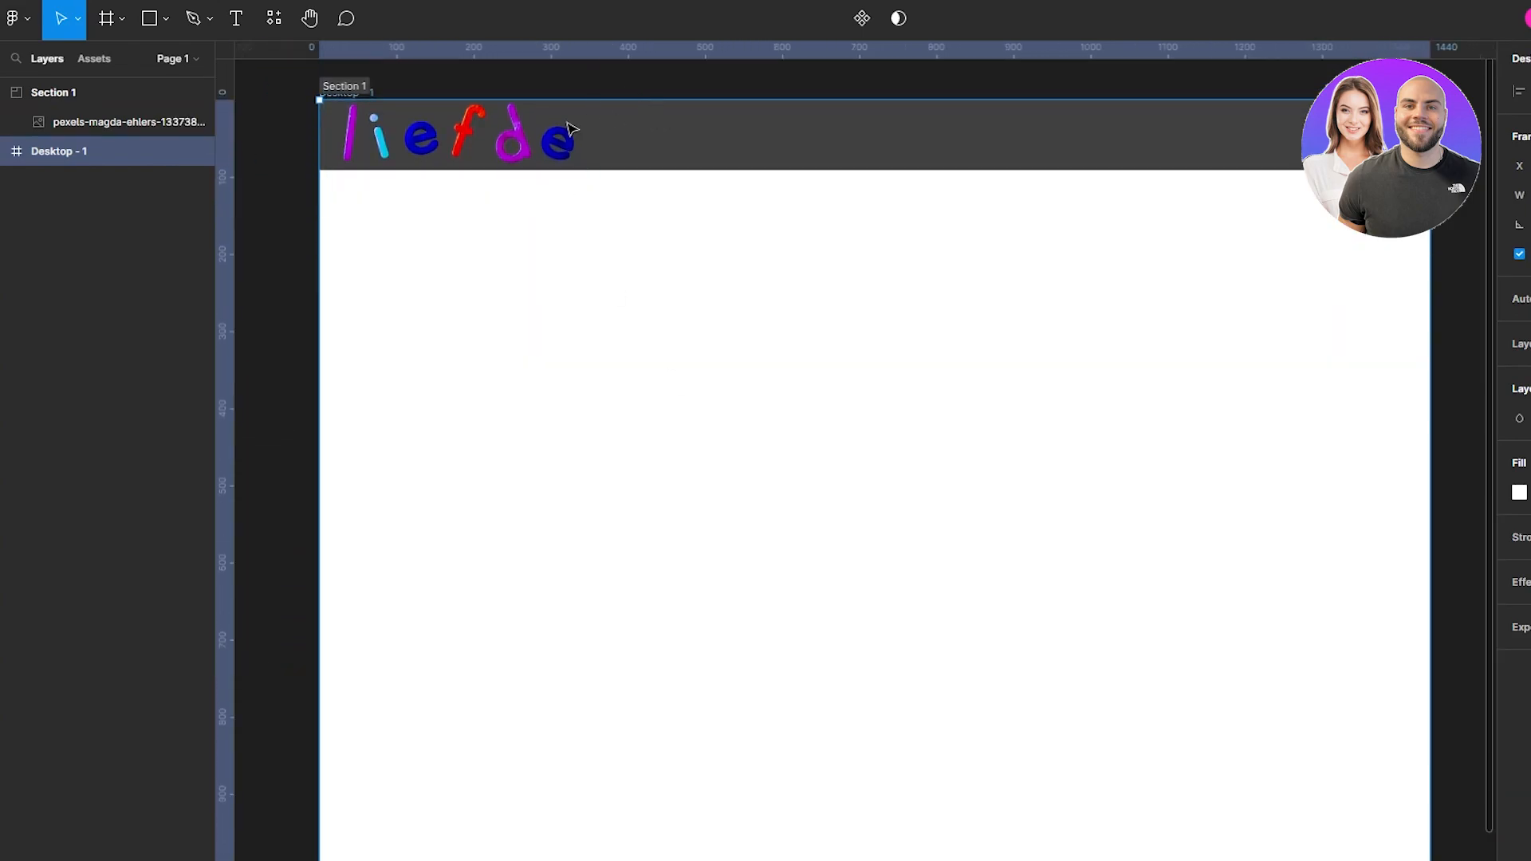
# - Shrink the liefde logo further so its lettering sits comfortably within the header section's height
pyautogui.click(572, 134)
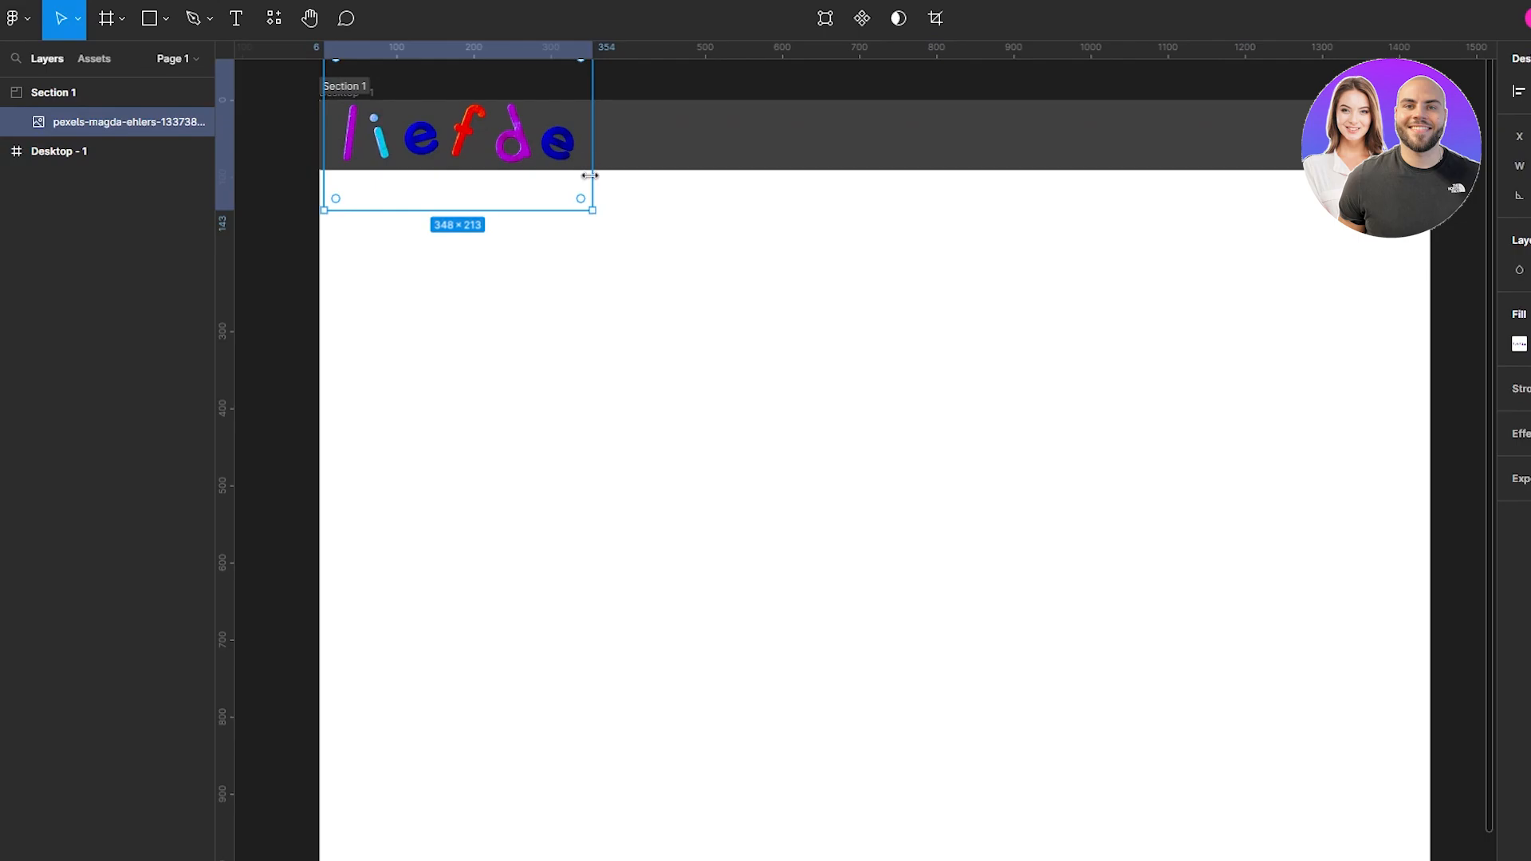
pyautogui.moveTo(593, 212); pyautogui.dragTo(472, 141)
pyautogui.click(737, 211)
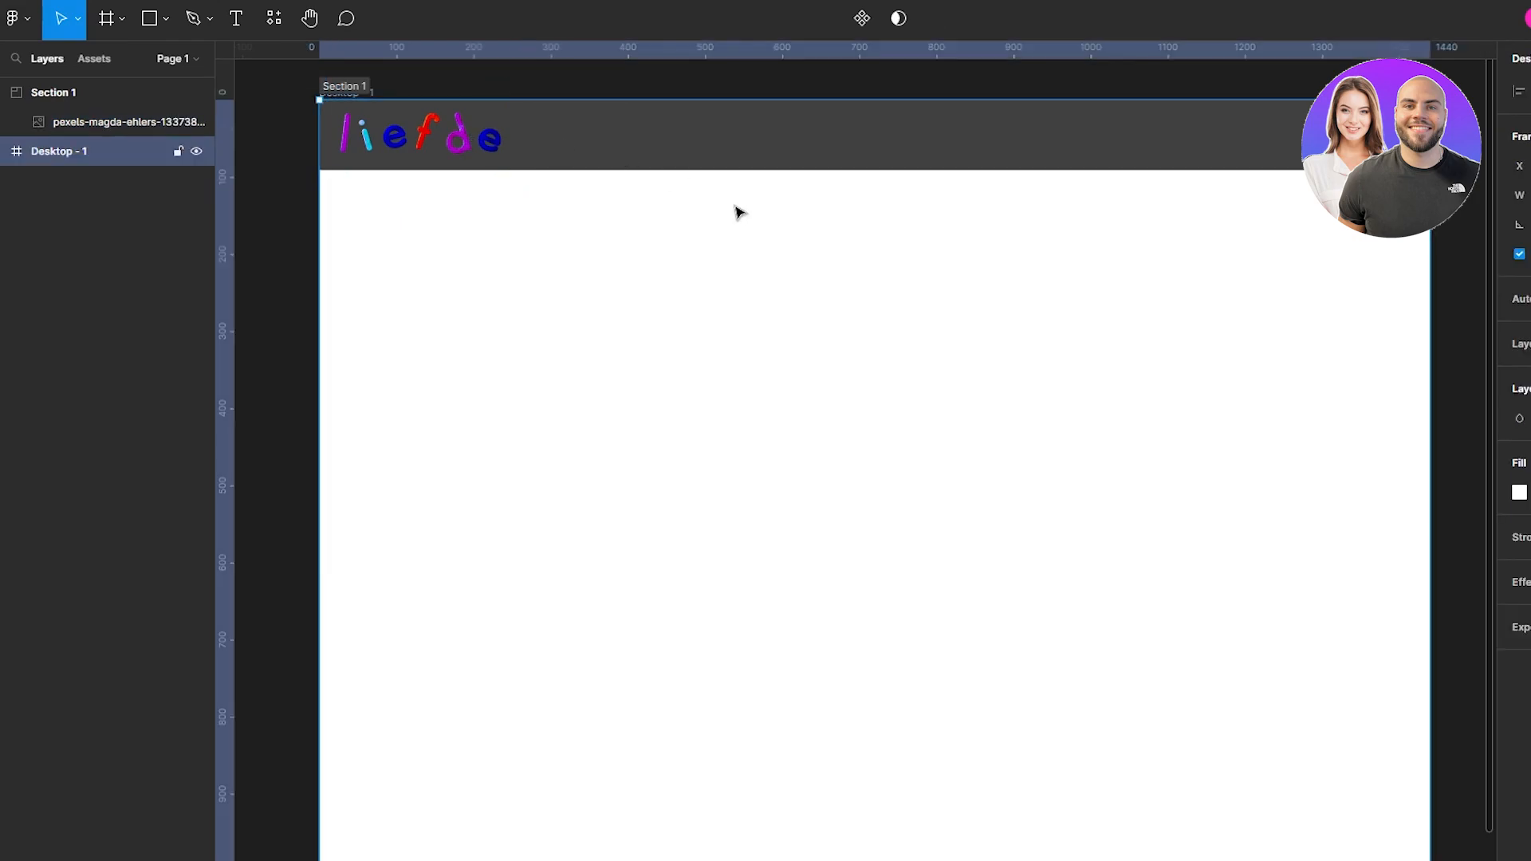
# - Change the header section's solid fill to a bright light green and close the colour picker
pyautogui.click(1068, 131)
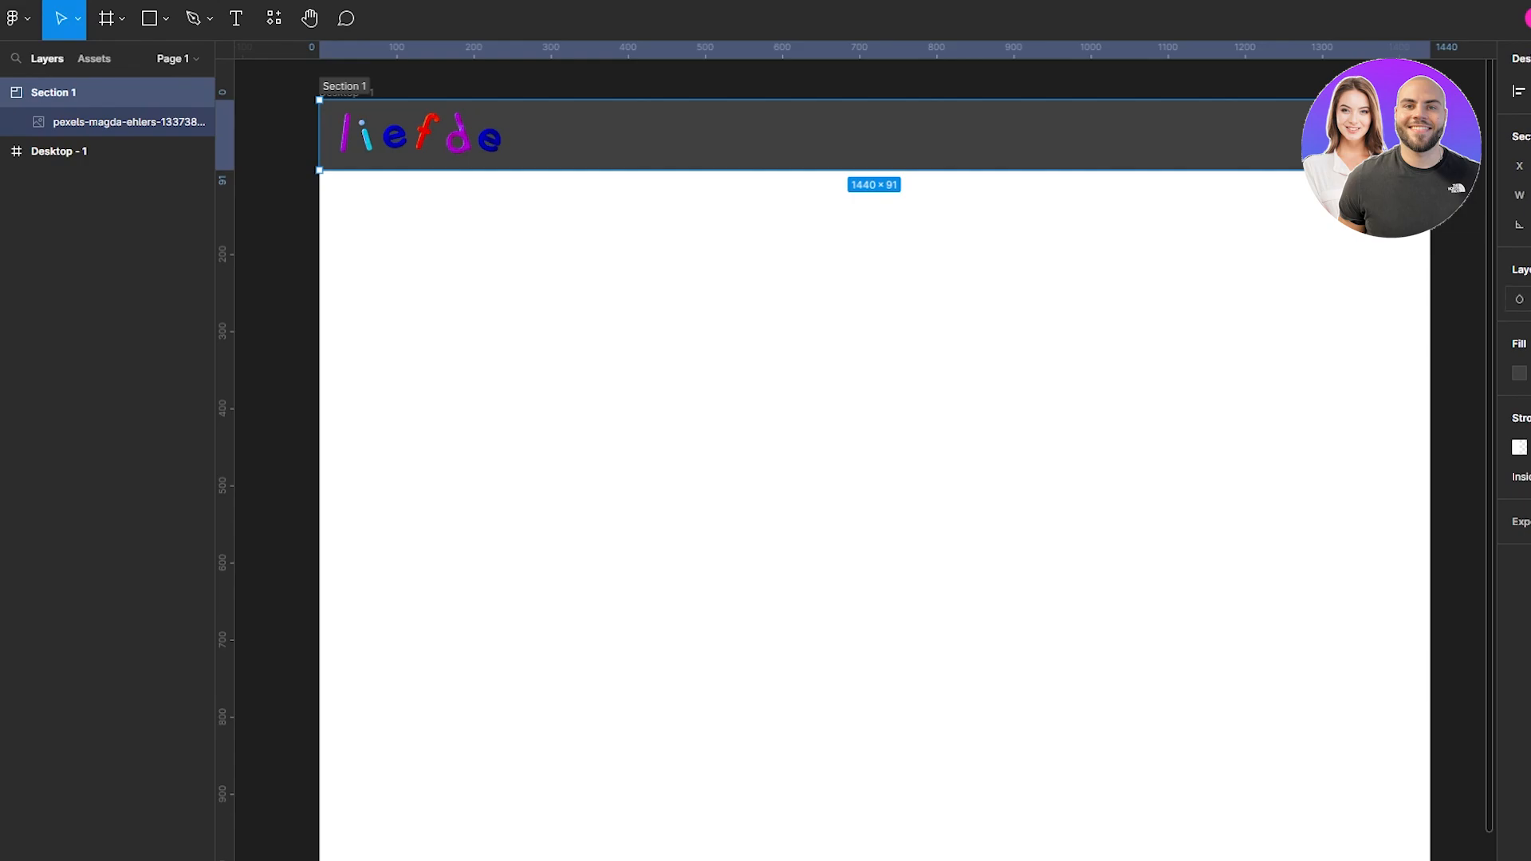
pyautogui.click(601, 140)
pyautogui.click(758, 137)
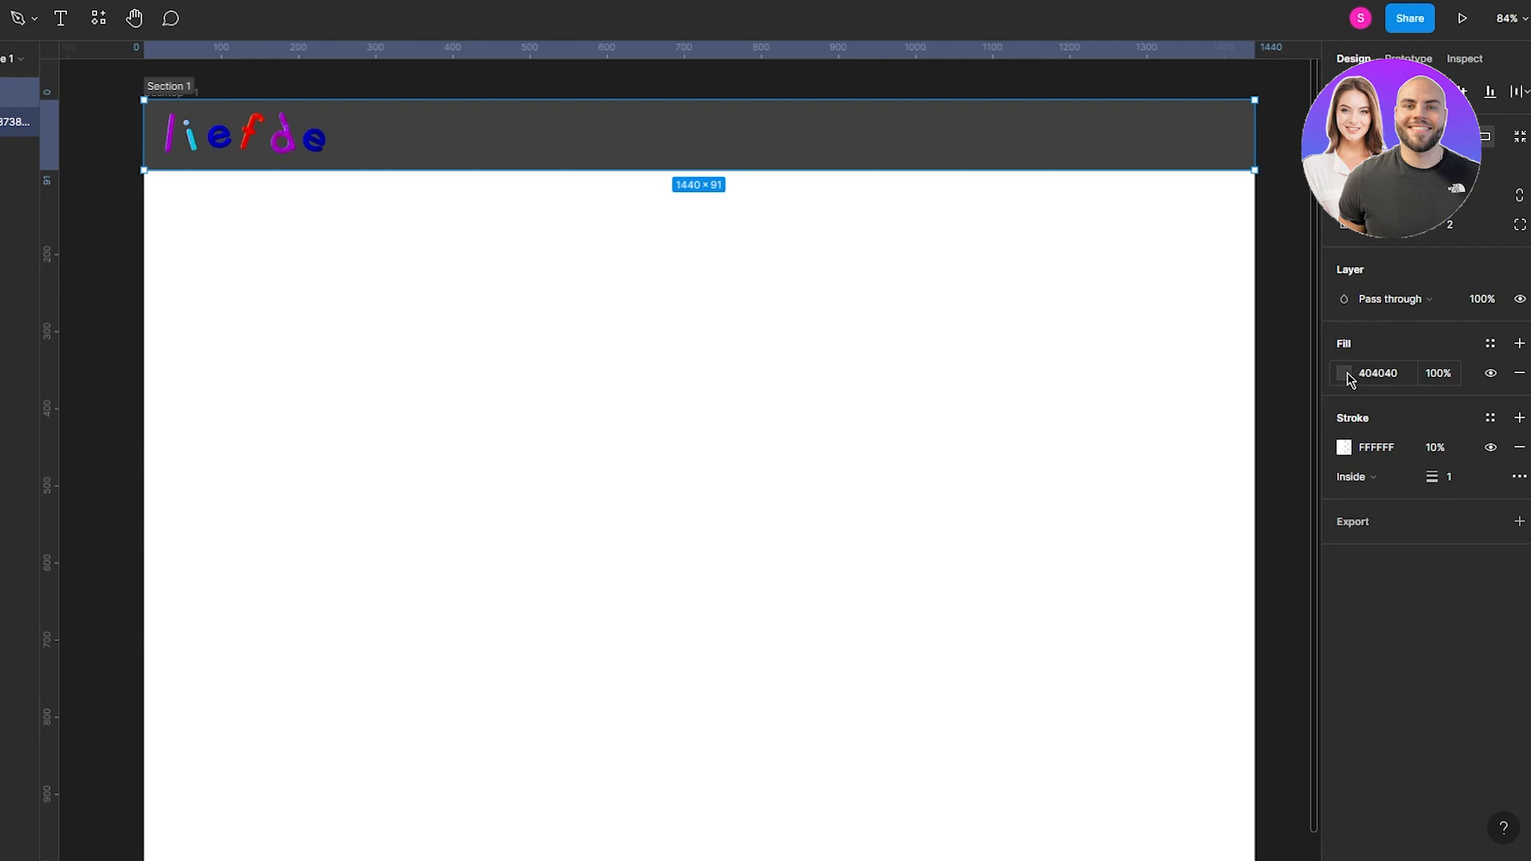
pyautogui.click(1345, 374)
pyautogui.moveTo(1184, 475); pyautogui.dragTo(1121, 505)
pyautogui.click(1236, 637)
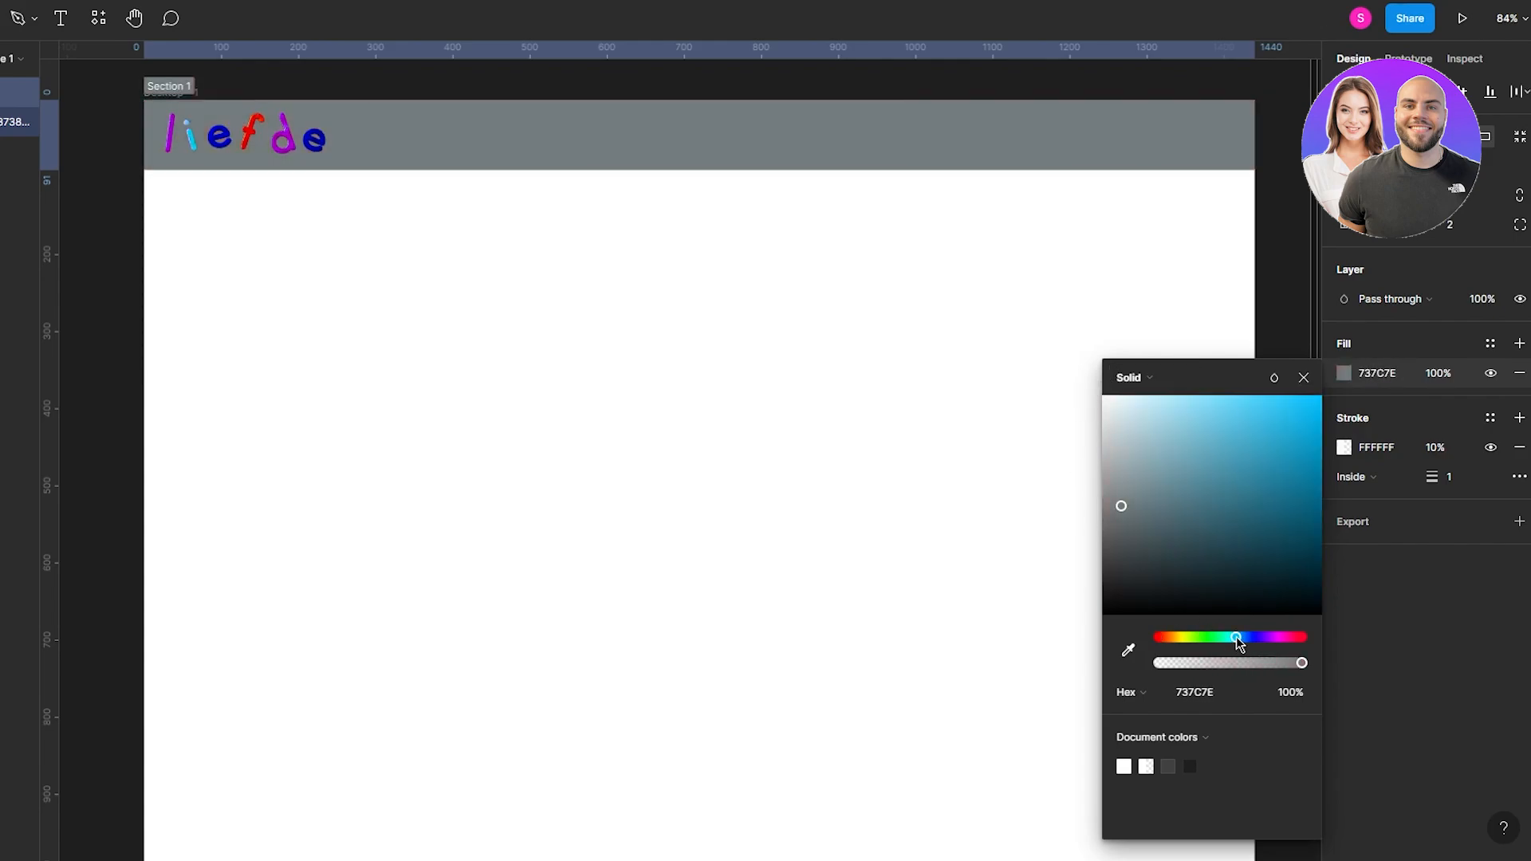
pyautogui.moveTo(1244, 541); pyautogui.dragTo(1219, 359)
pyautogui.click(1204, 637)
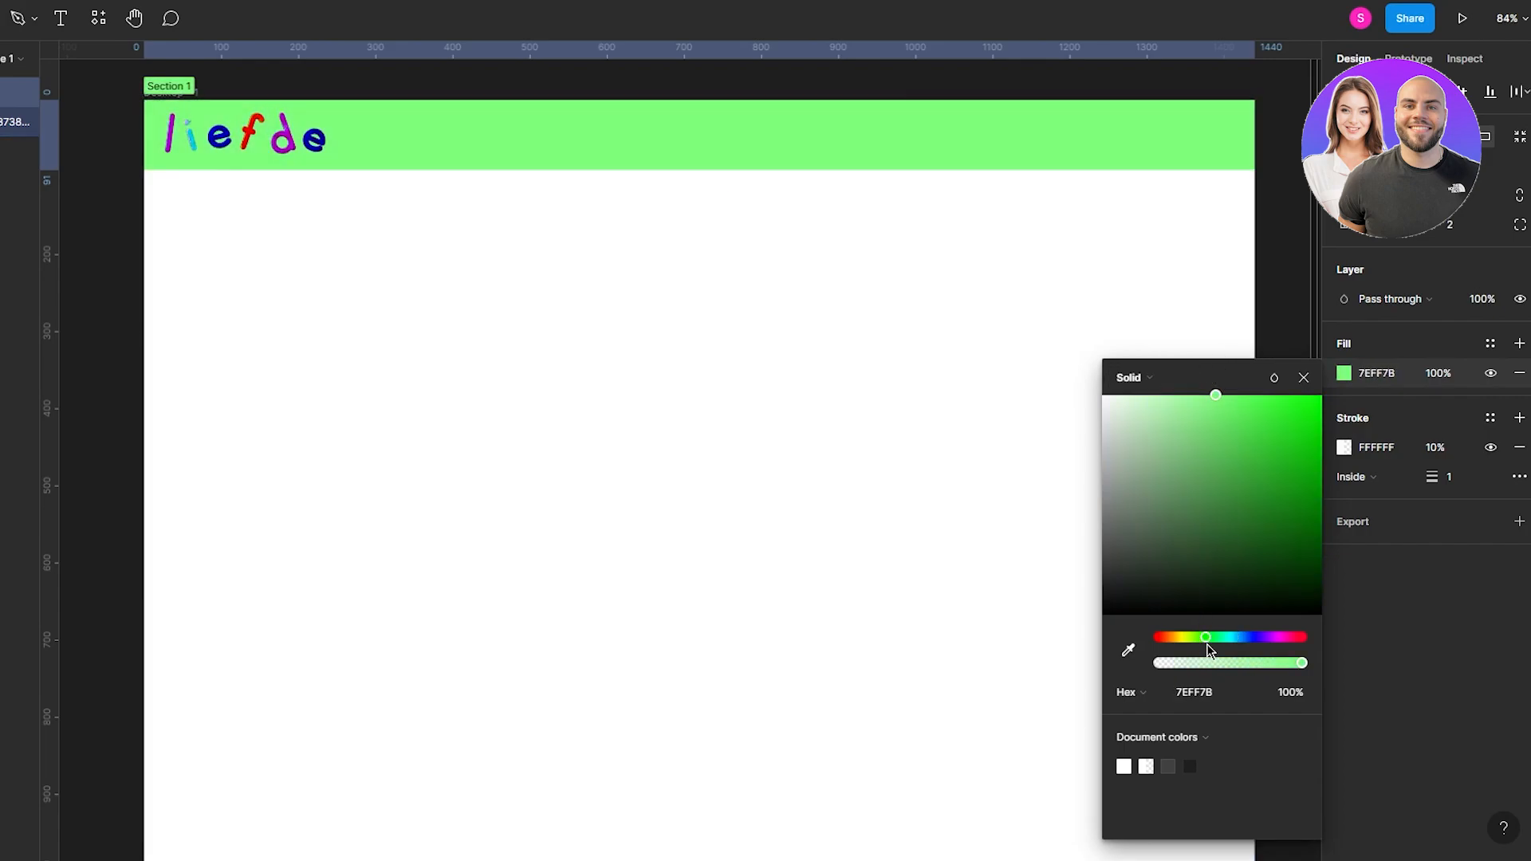
pyautogui.moveTo(1205, 414)
pyautogui.mouseDown()
pyautogui.moveTo(1265, 381)
pyautogui.moveTo(1300, 386)
pyautogui.moveTo(1232, 409)
pyautogui.mouseUp()
pyautogui.click(1068, 317)
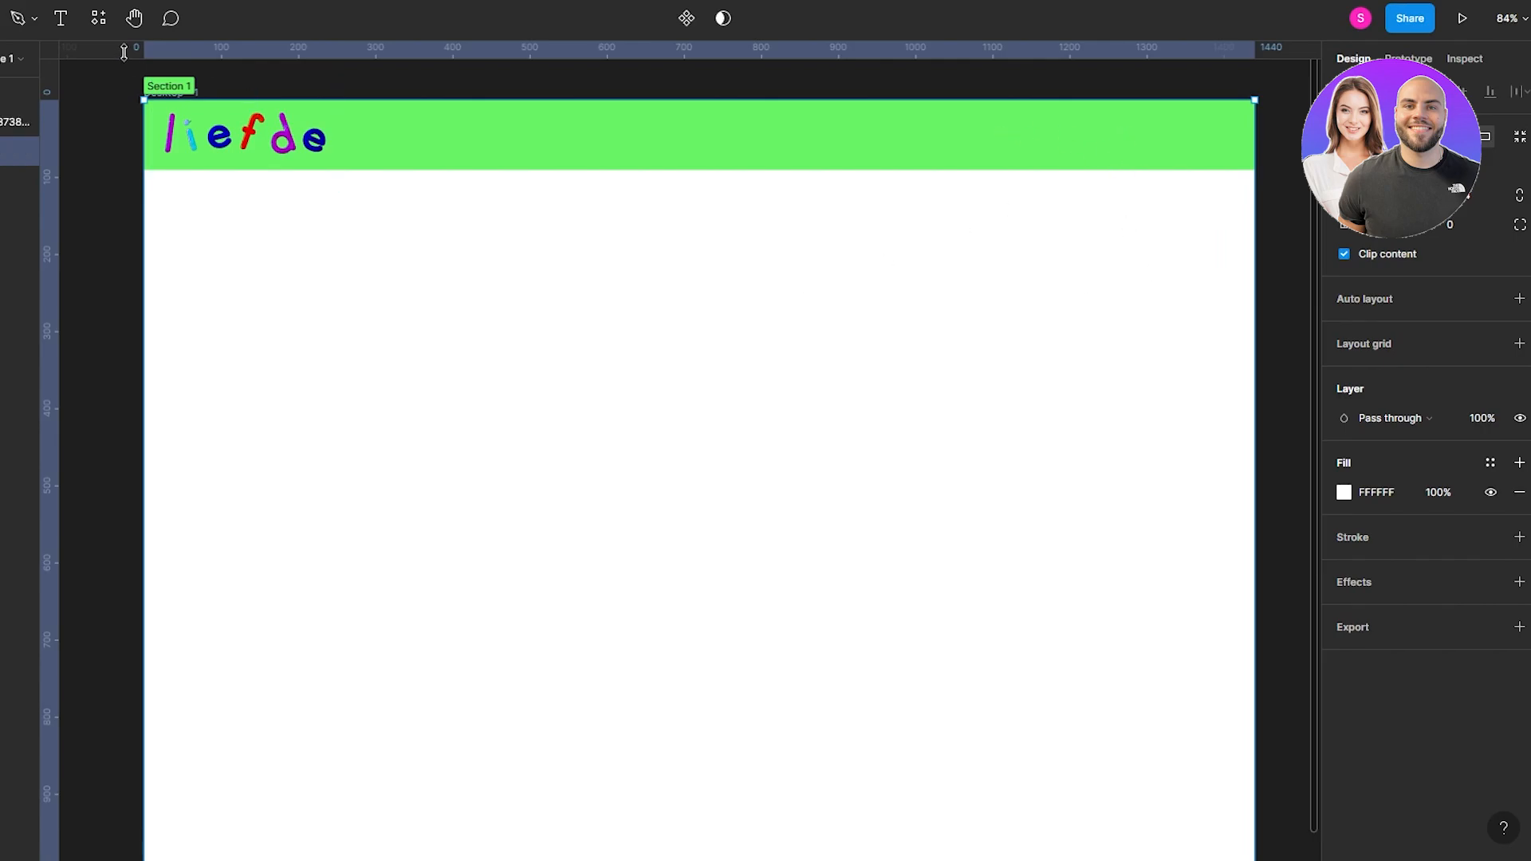
# - Add a text box about 598 × 51 in the green header section reading "HOME PRODUCT ABOUT CONTACT" with wide gaps between the words
pyautogui.click(60, 17)
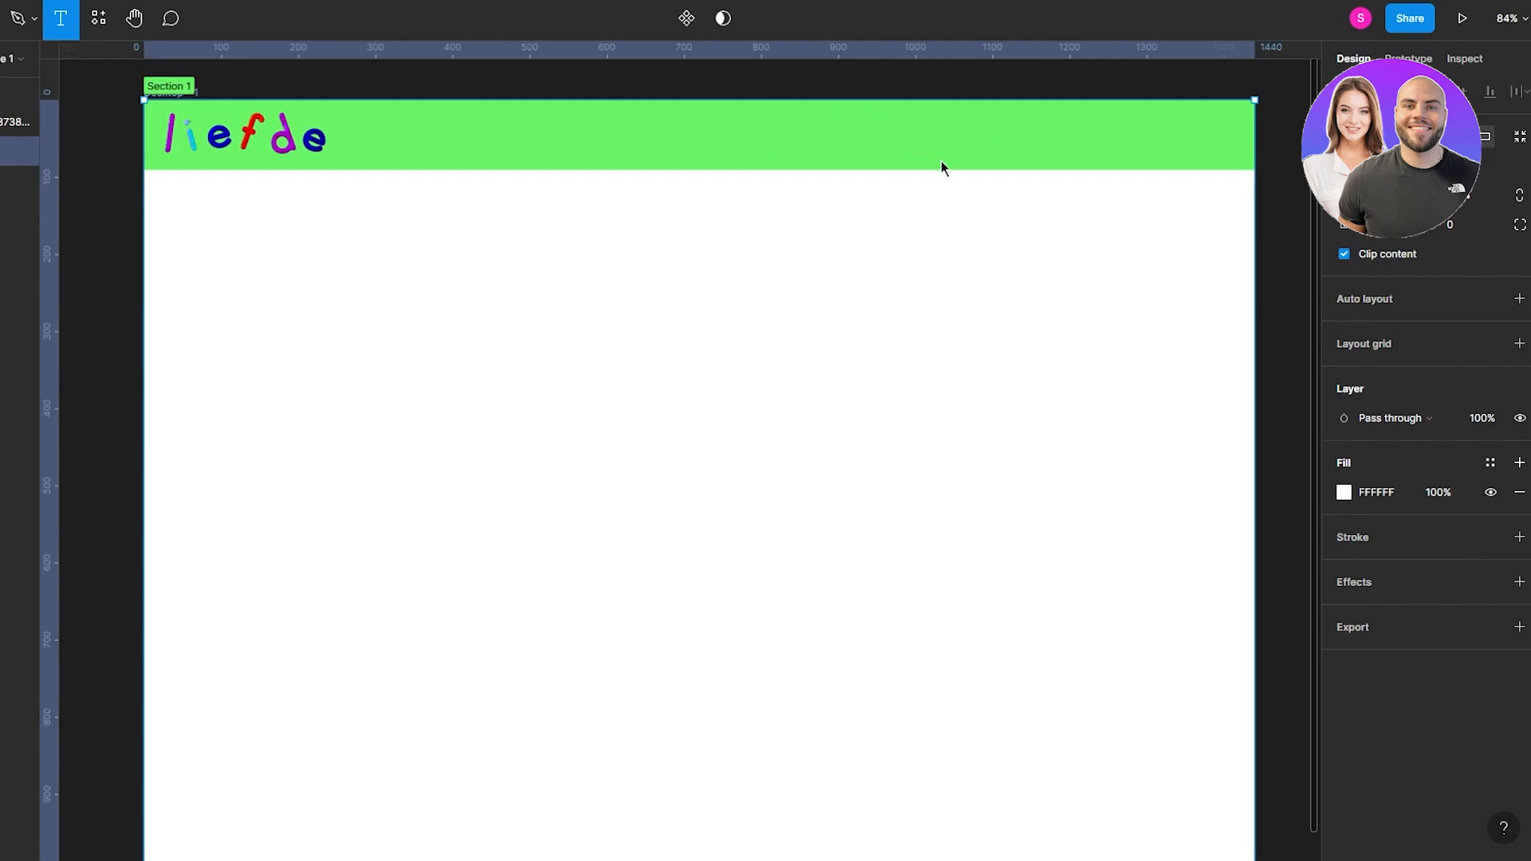
pyautogui.moveTo(779, 116); pyautogui.dragTo(1241, 159)
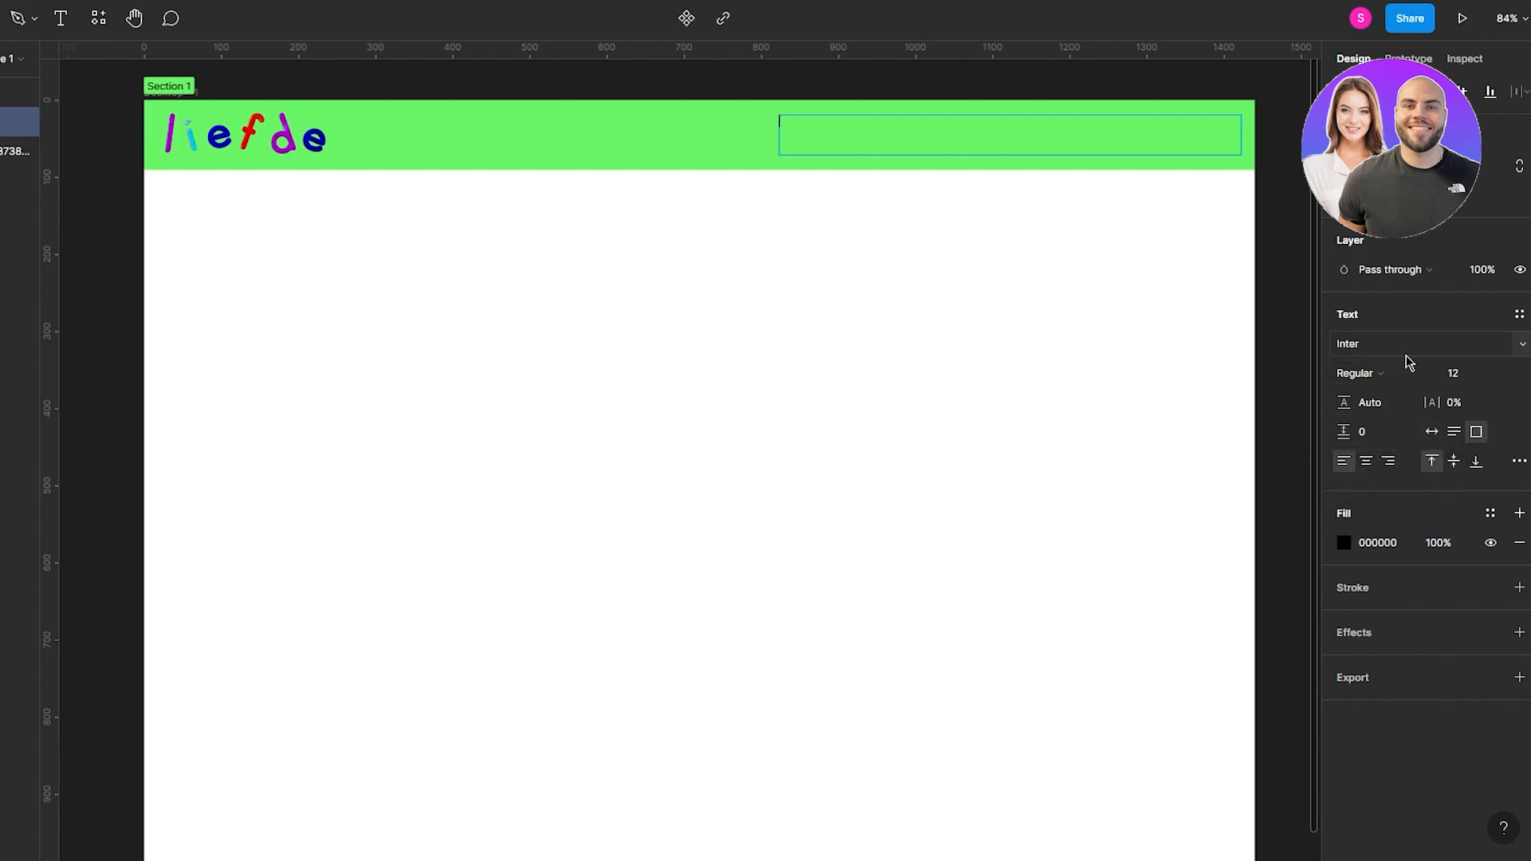
pyautogui.click(1303, 115)
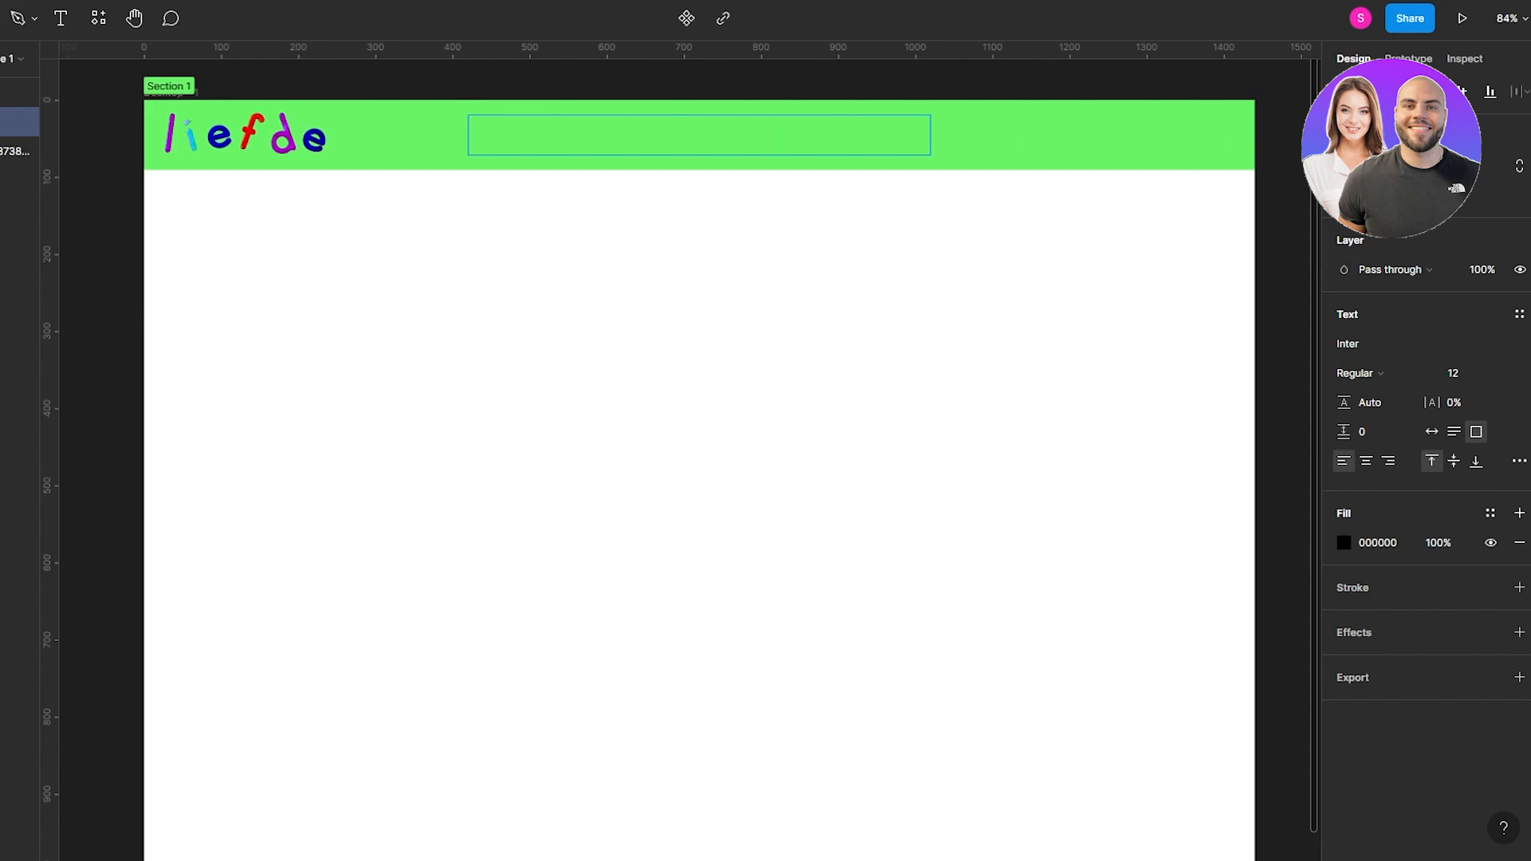
pyautogui.doubleClick(636, 122)
pyautogui.write('HOME PRODUCT ABOUT CONTACT')
pyautogui.press('Escape')
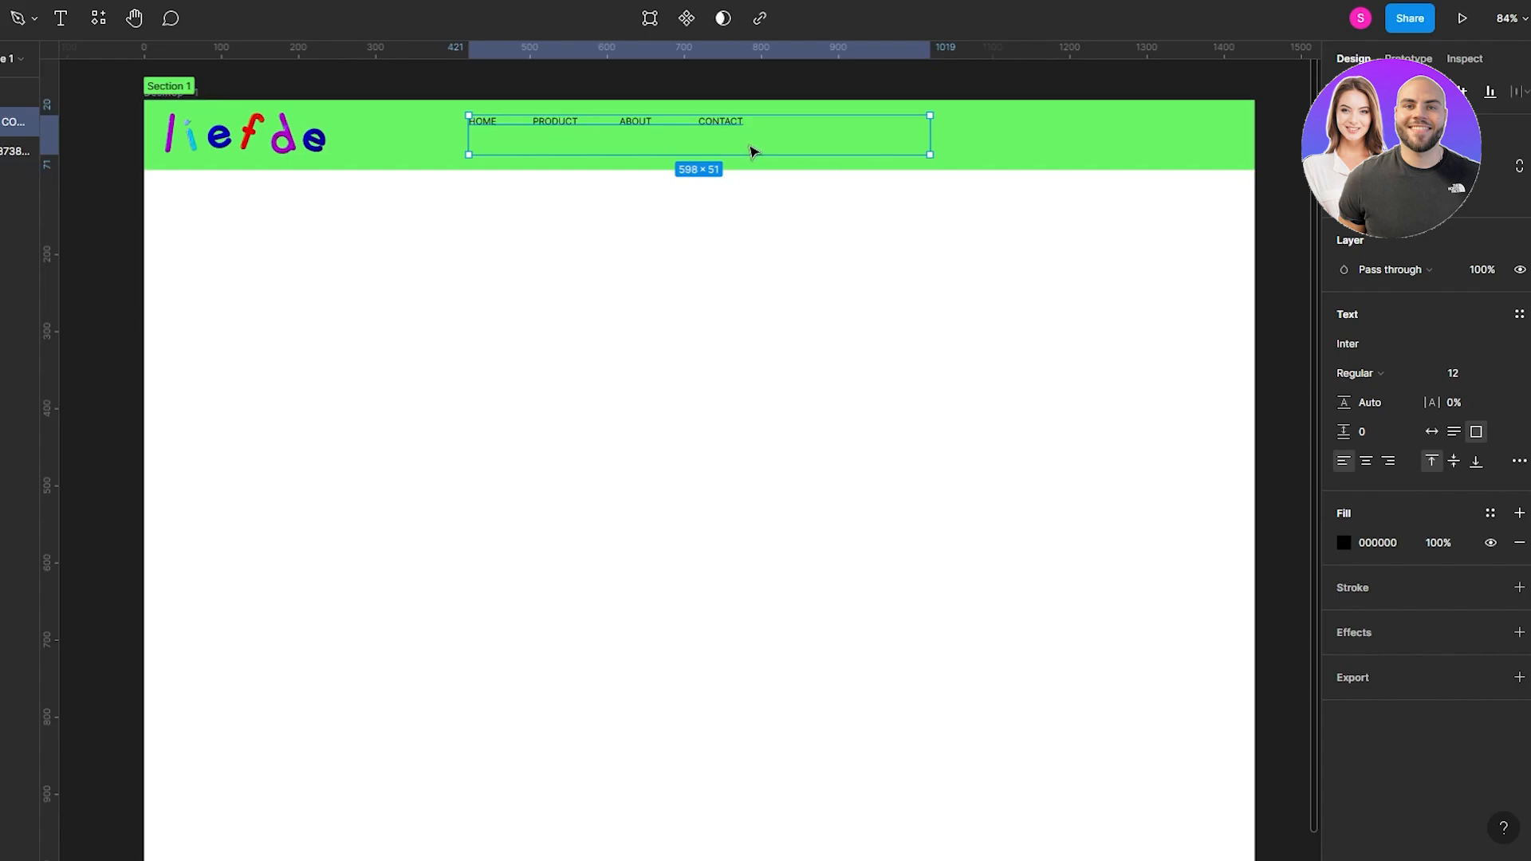
# - Move the navigation text to the right side of the header section and narrow its box to about 486 wide
pyautogui.moveTo(833, 125); pyautogui.dragTo(1185, 142)
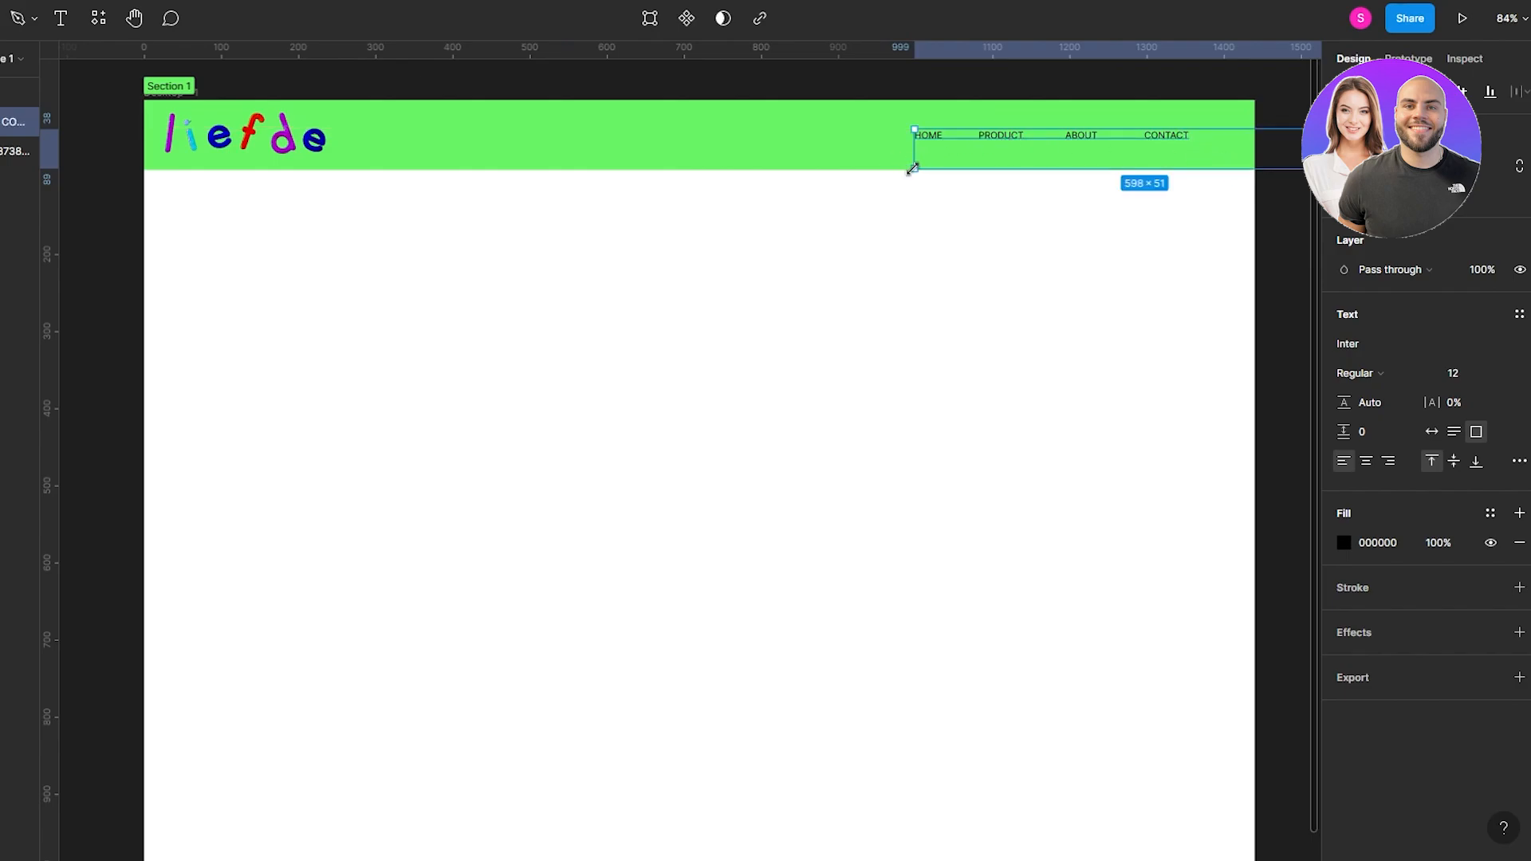
pyautogui.moveTo(912, 169); pyautogui.dragTo(998, 194)
pyautogui.moveTo(1063, 147); pyautogui.dragTo(988, 147)
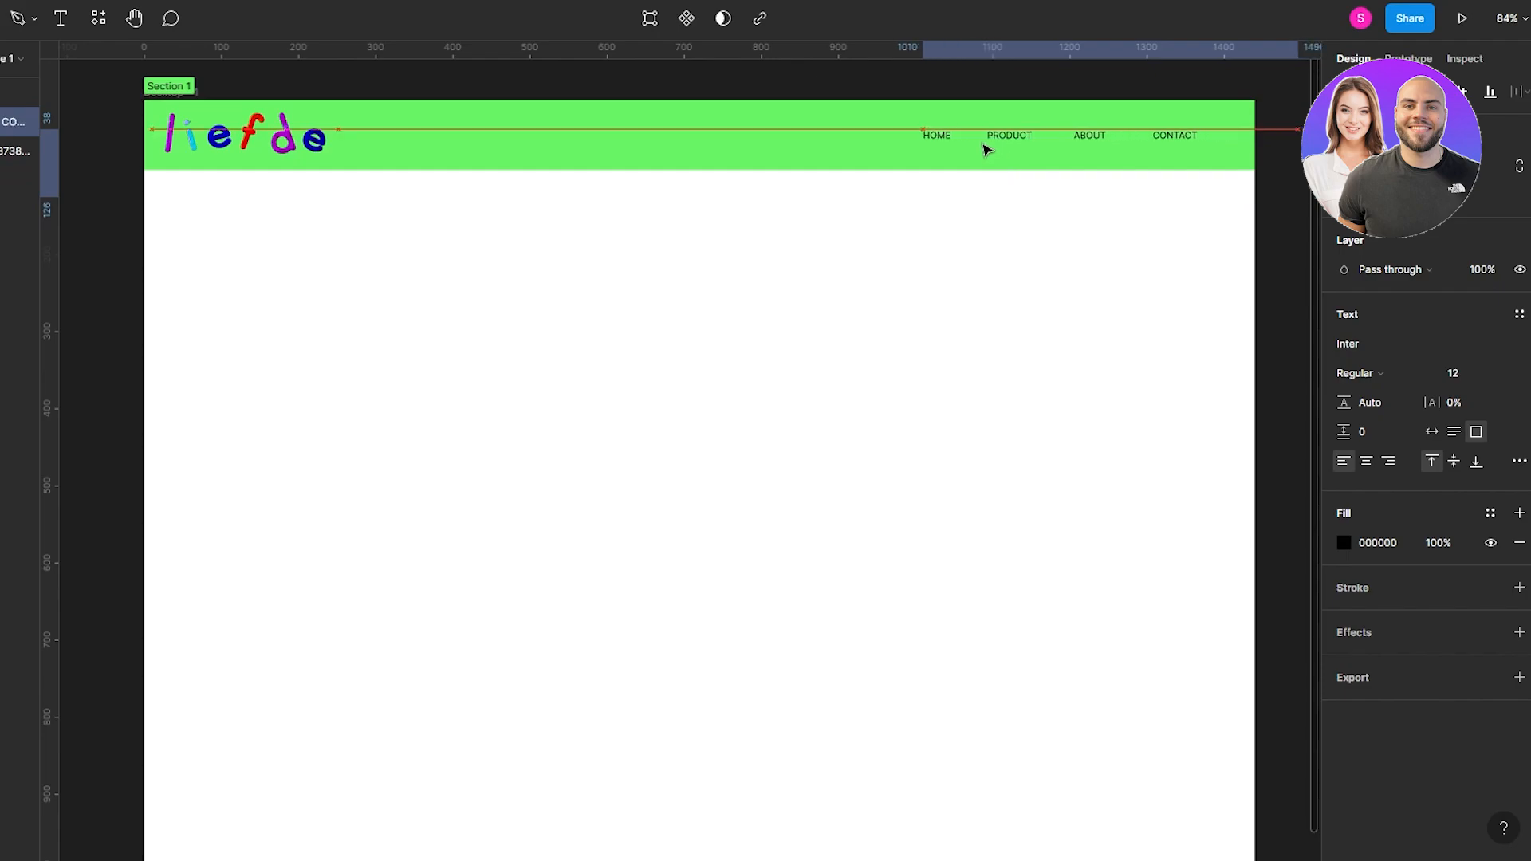
# - Set the font size of the whole navigation text to 15
pyautogui.doubleClick(1203, 134)
pyautogui.doubleClick(1197, 135)
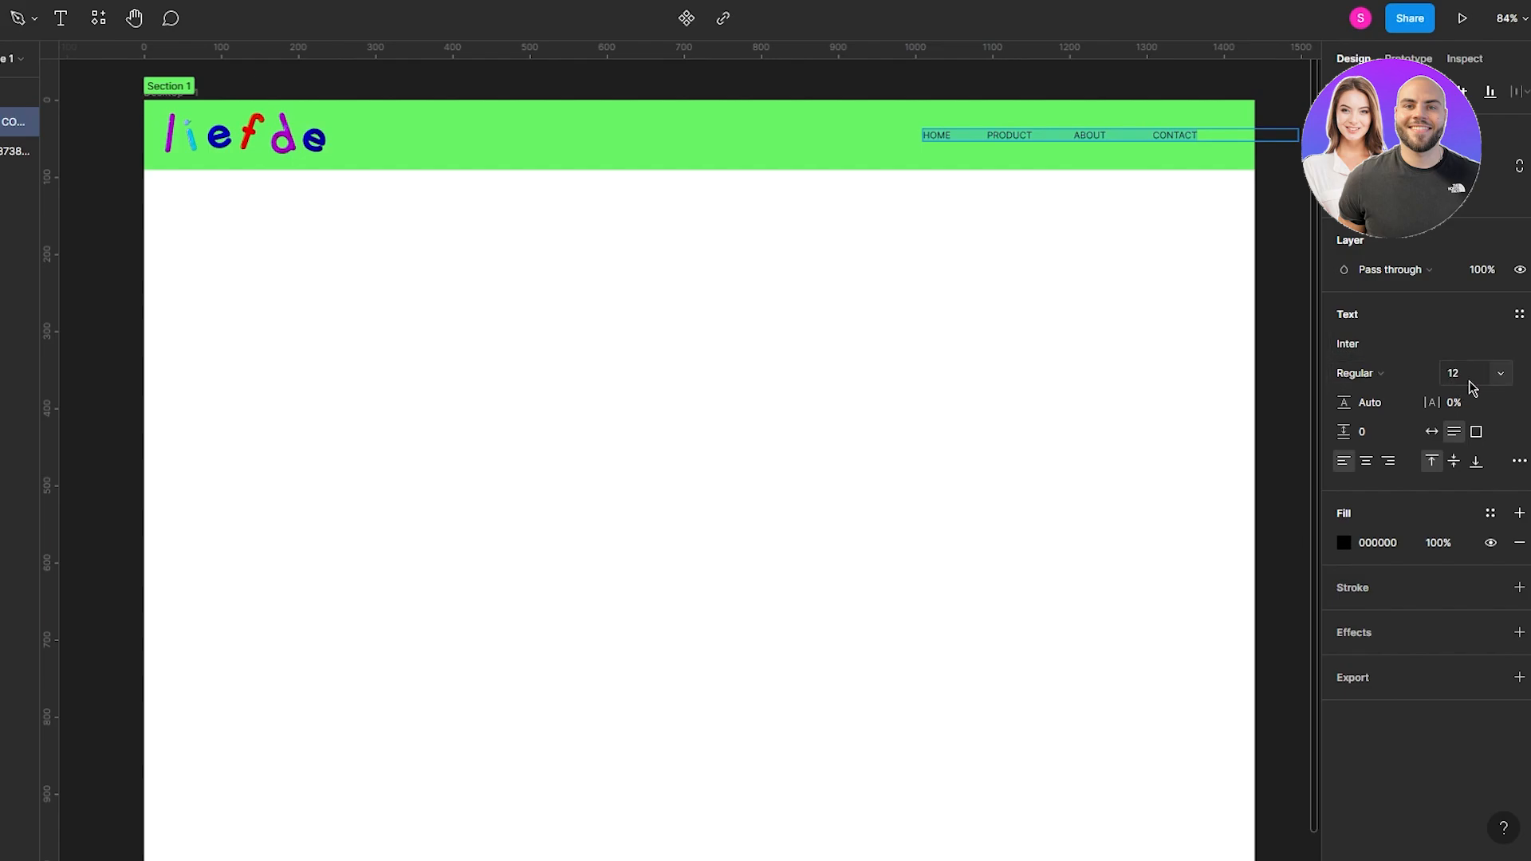
pyautogui.click(1496, 381)
pyautogui.click(1477, 482)
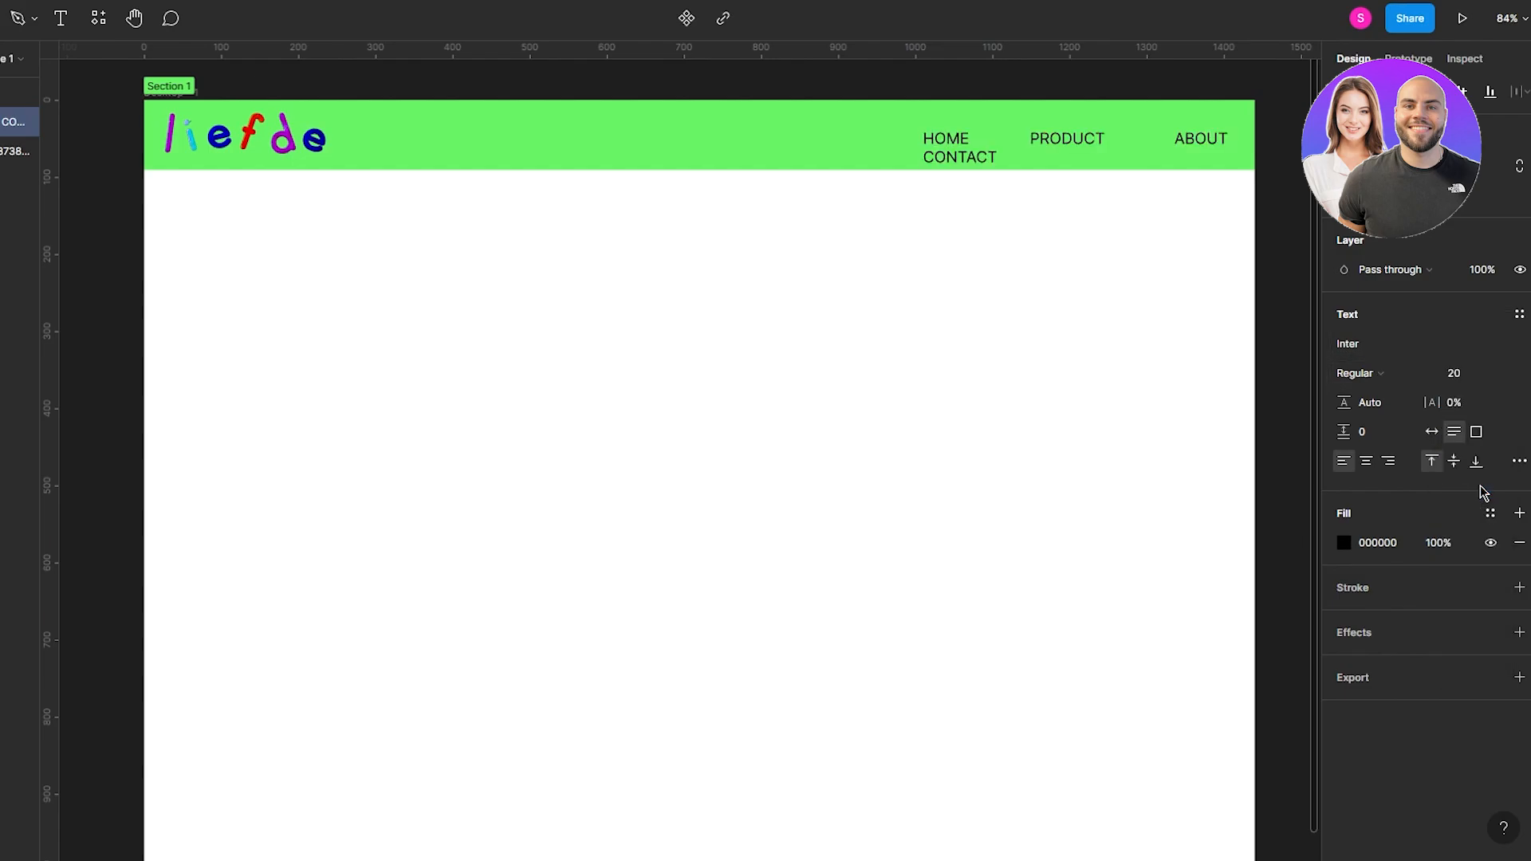
pyautogui.click(1501, 382)
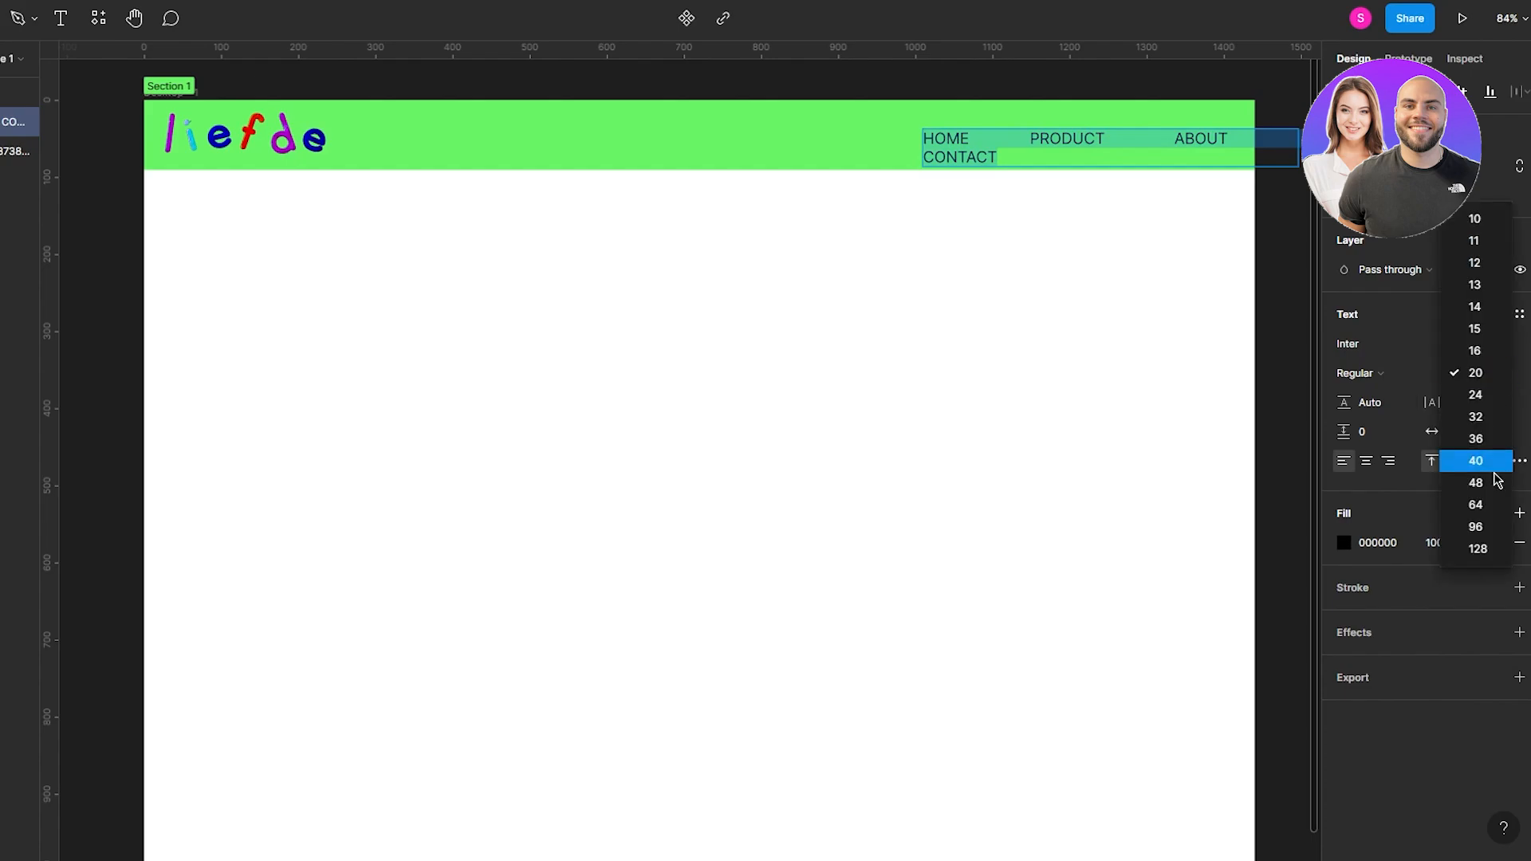
pyautogui.click(1482, 329)
# - Shift the navigation text left so CONTACT fits inside the header section, and set its font weight to Bold
pyautogui.doubleClick(1159, 133)
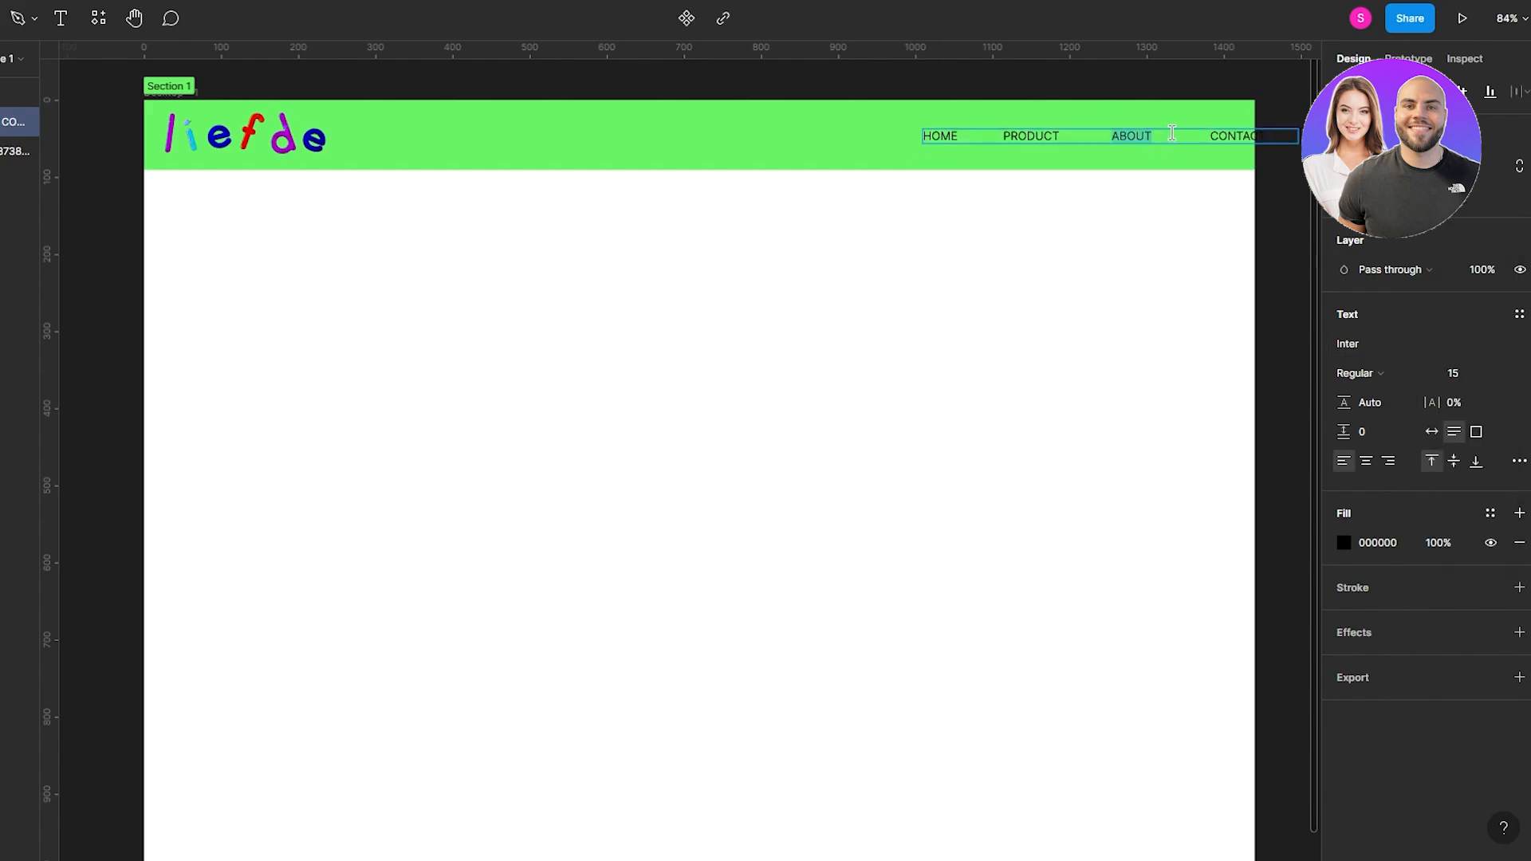
pyautogui.press('Escape')
pyautogui.moveTo(1072, 144); pyautogui.dragTo(1032, 140)
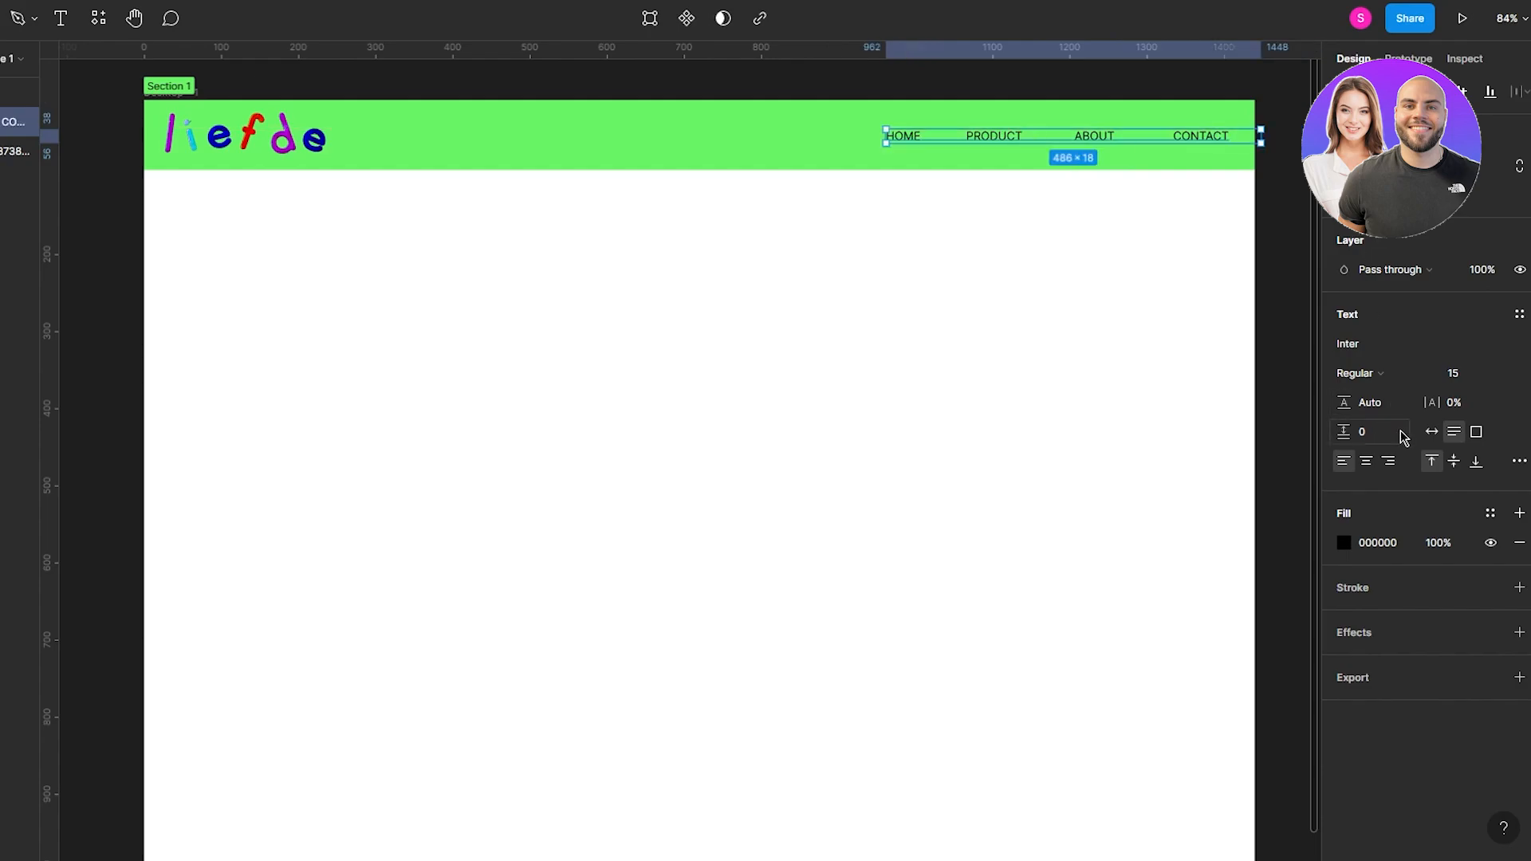
pyautogui.click(1394, 374)
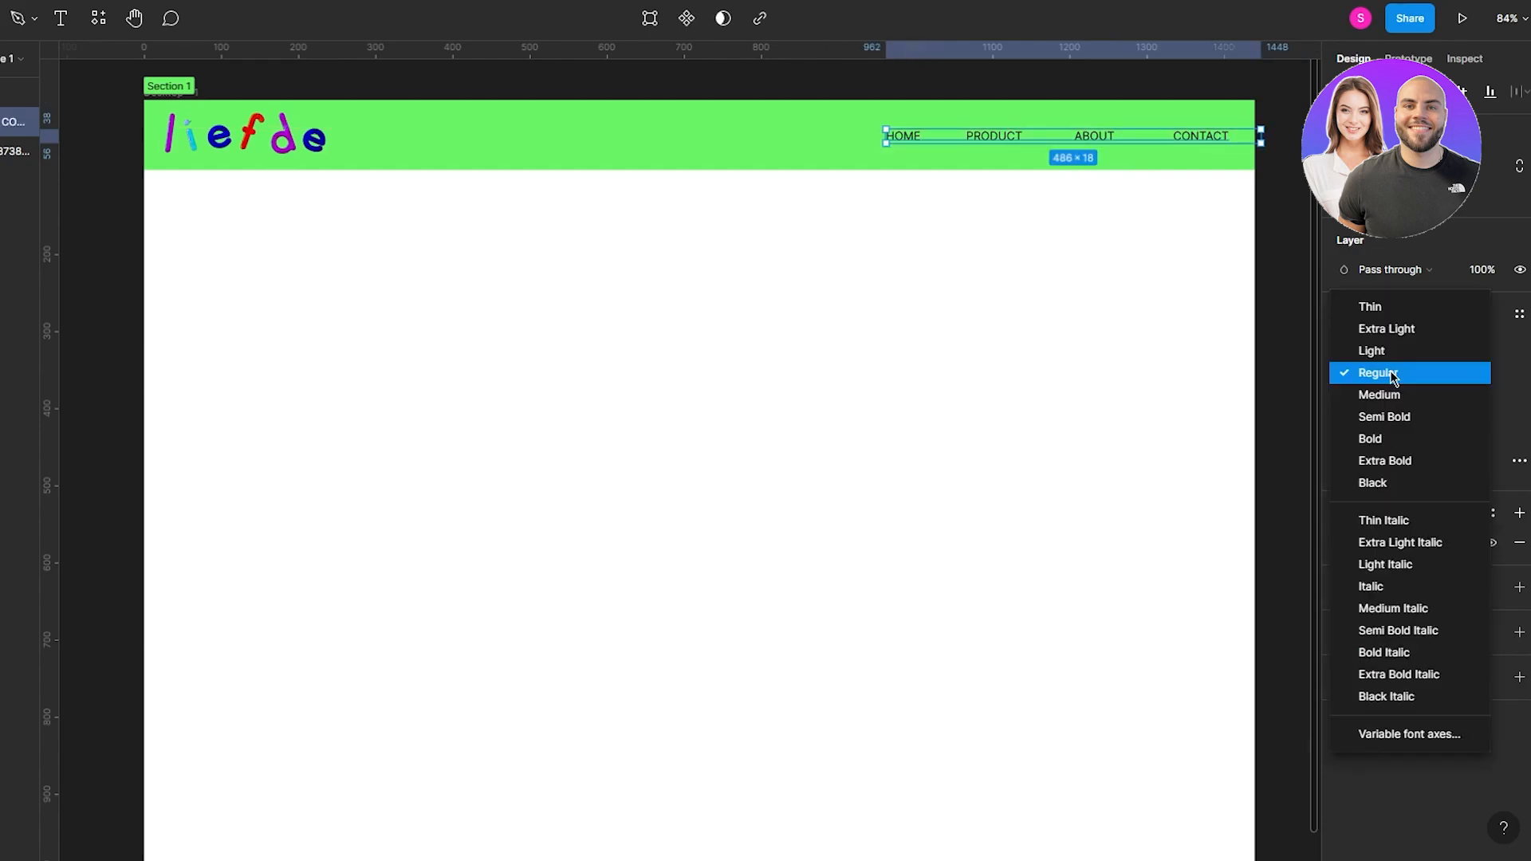
pyautogui.click(1388, 439)
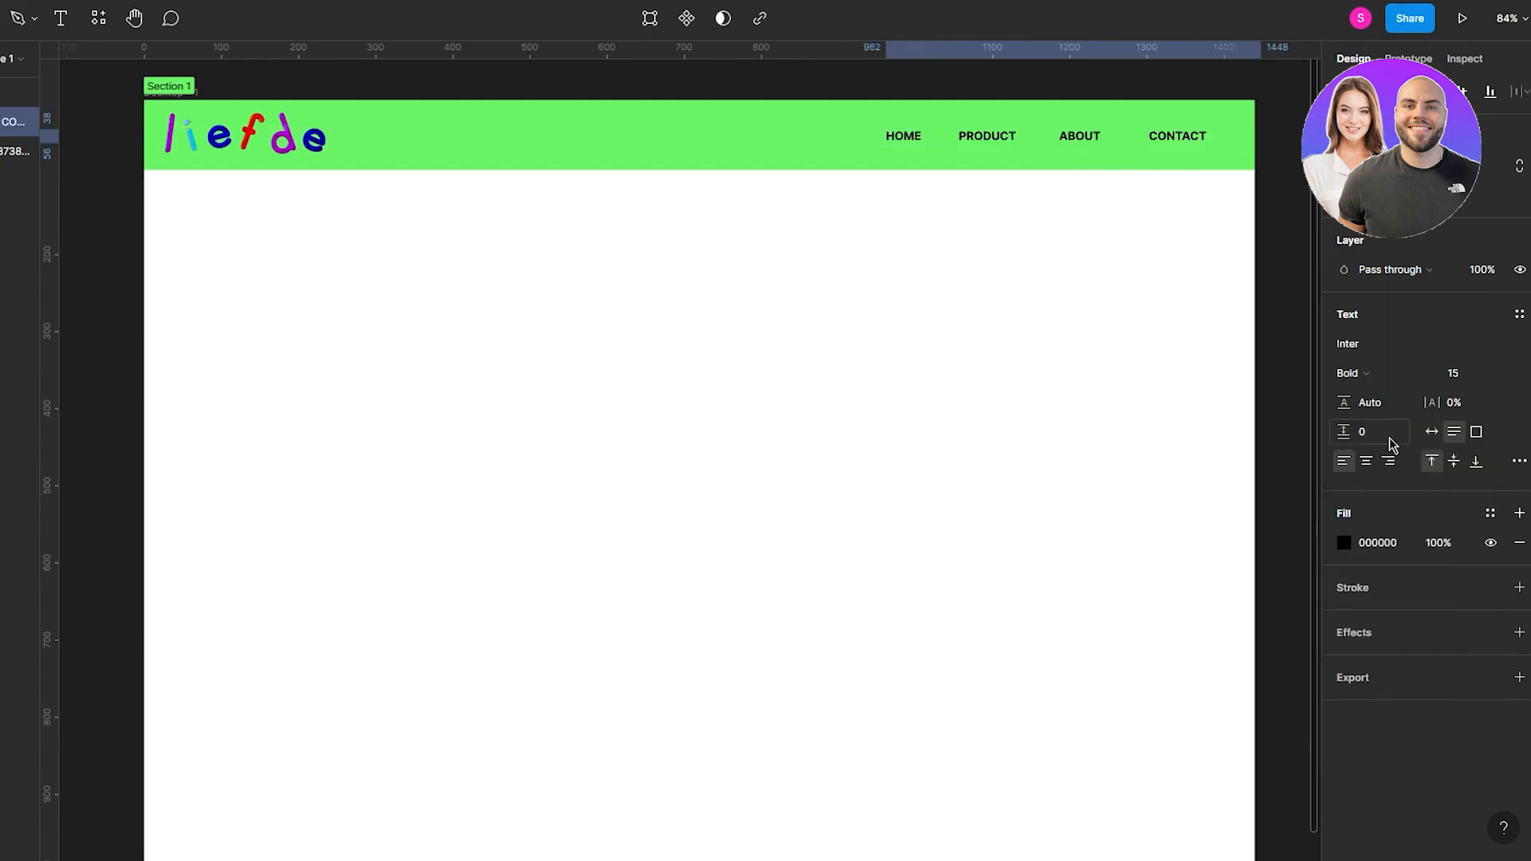
pyautogui.click(1345, 543)
pyautogui.moveTo(1161, 427); pyautogui.dragTo(1309, 710)
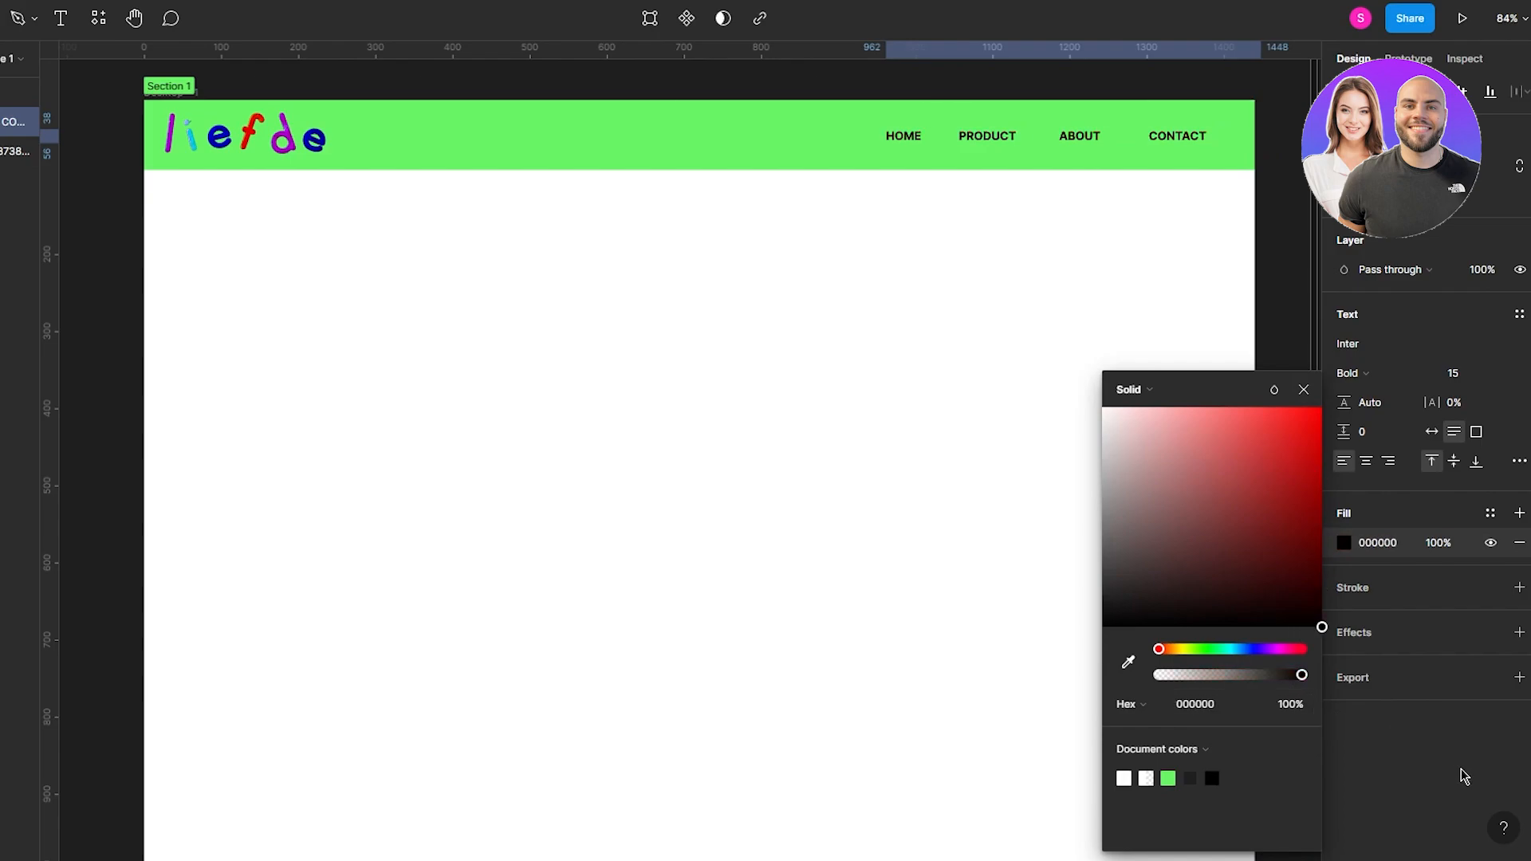
pyautogui.click(1229, 291)
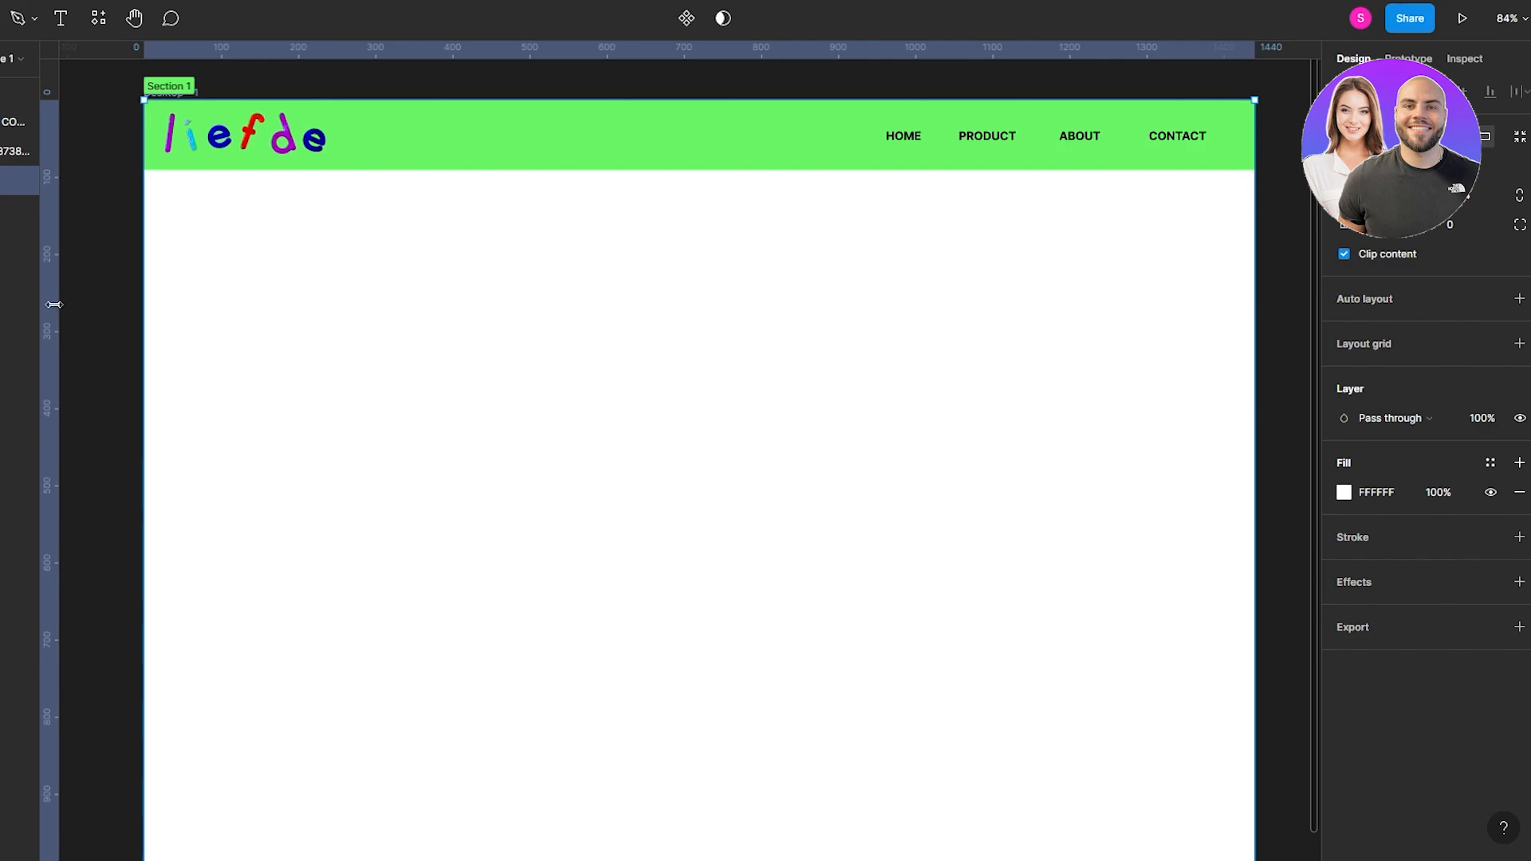
# - Draw a new section about 1439 wide that fills the page below the green header, and open its fill colour for editing
pyautogui.click(88, 311)
pyautogui.click(309, 317)
pyautogui.scroll(1, 1180, 367)
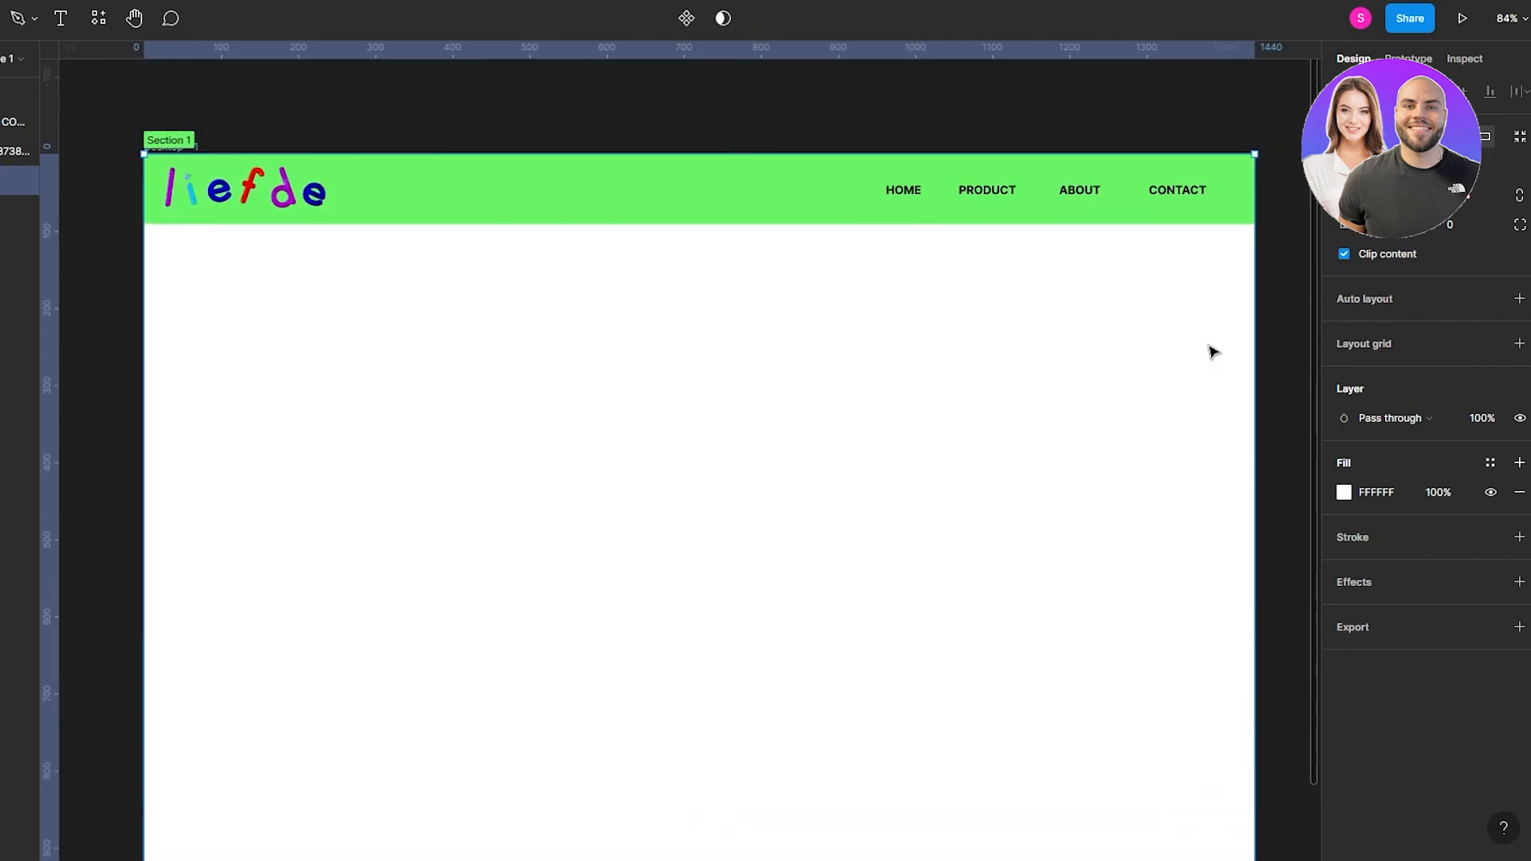
pyautogui.scroll(1, 1210, 351)
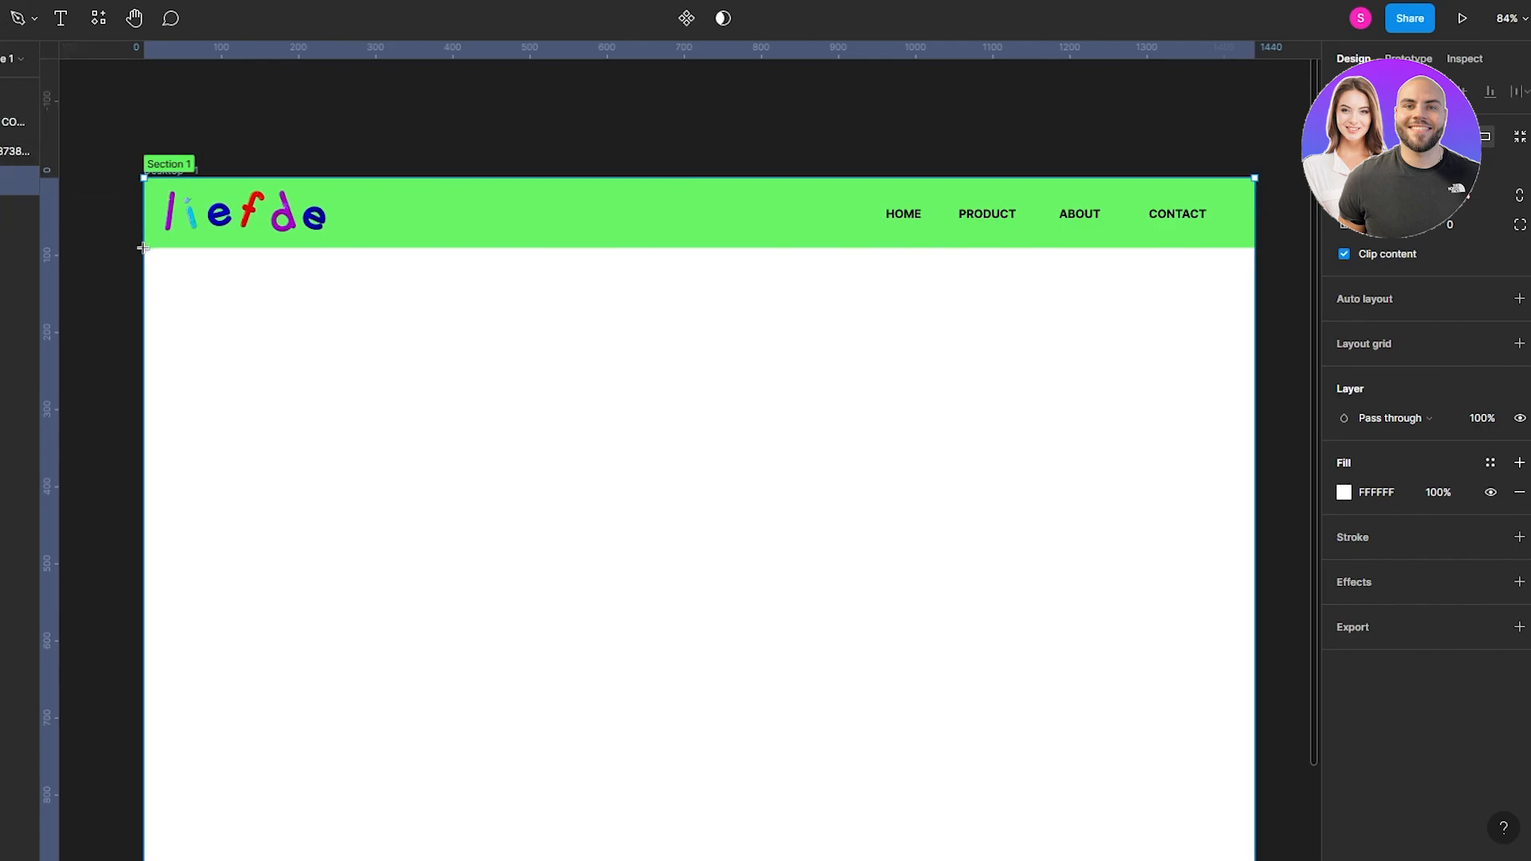
pyautogui.moveTo(142, 247)
pyautogui.mouseDown()
pyautogui.moveTo(414, 479)
pyautogui.moveTo(1141, 857)
pyautogui.moveTo(1278, 635)
pyautogui.moveTo(1257, 671)
pyautogui.mouseUp()
pyautogui.scroll(4, 1295, 516)
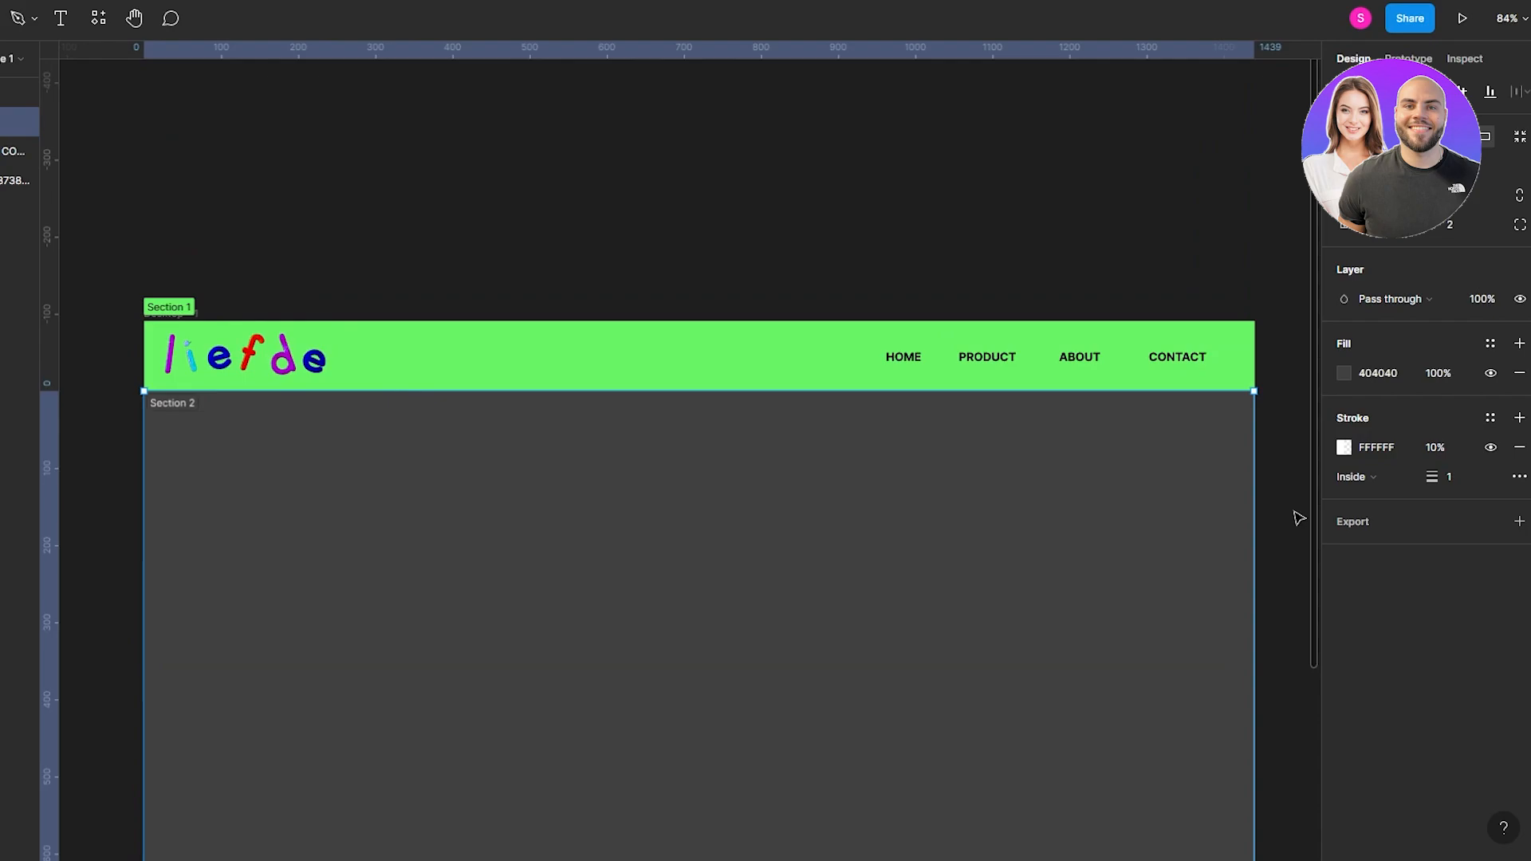
pyautogui.scroll(-3, 1298, 518)
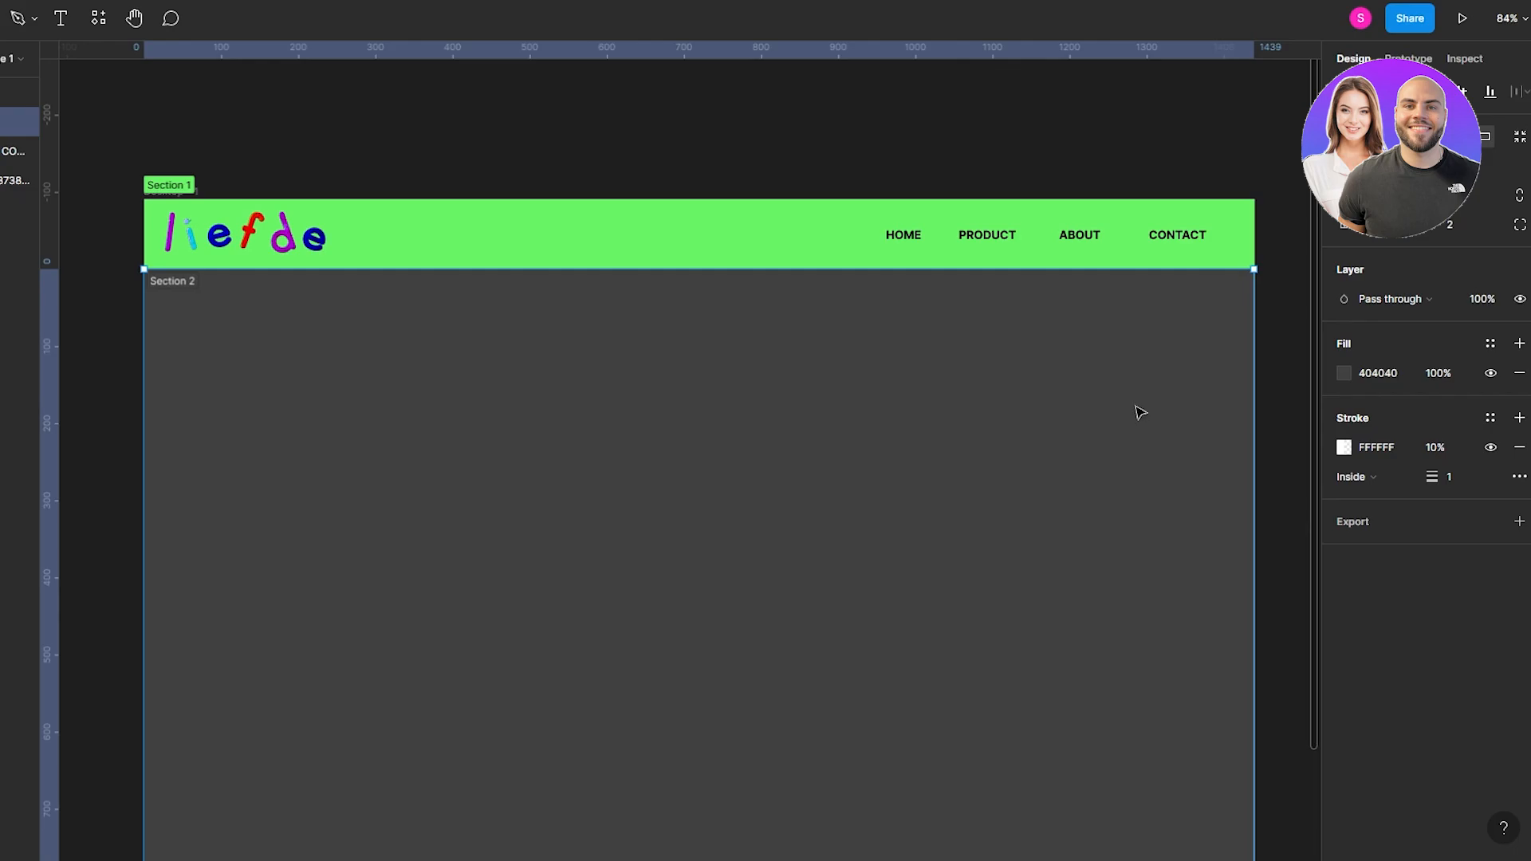
pyautogui.click(1344, 373)
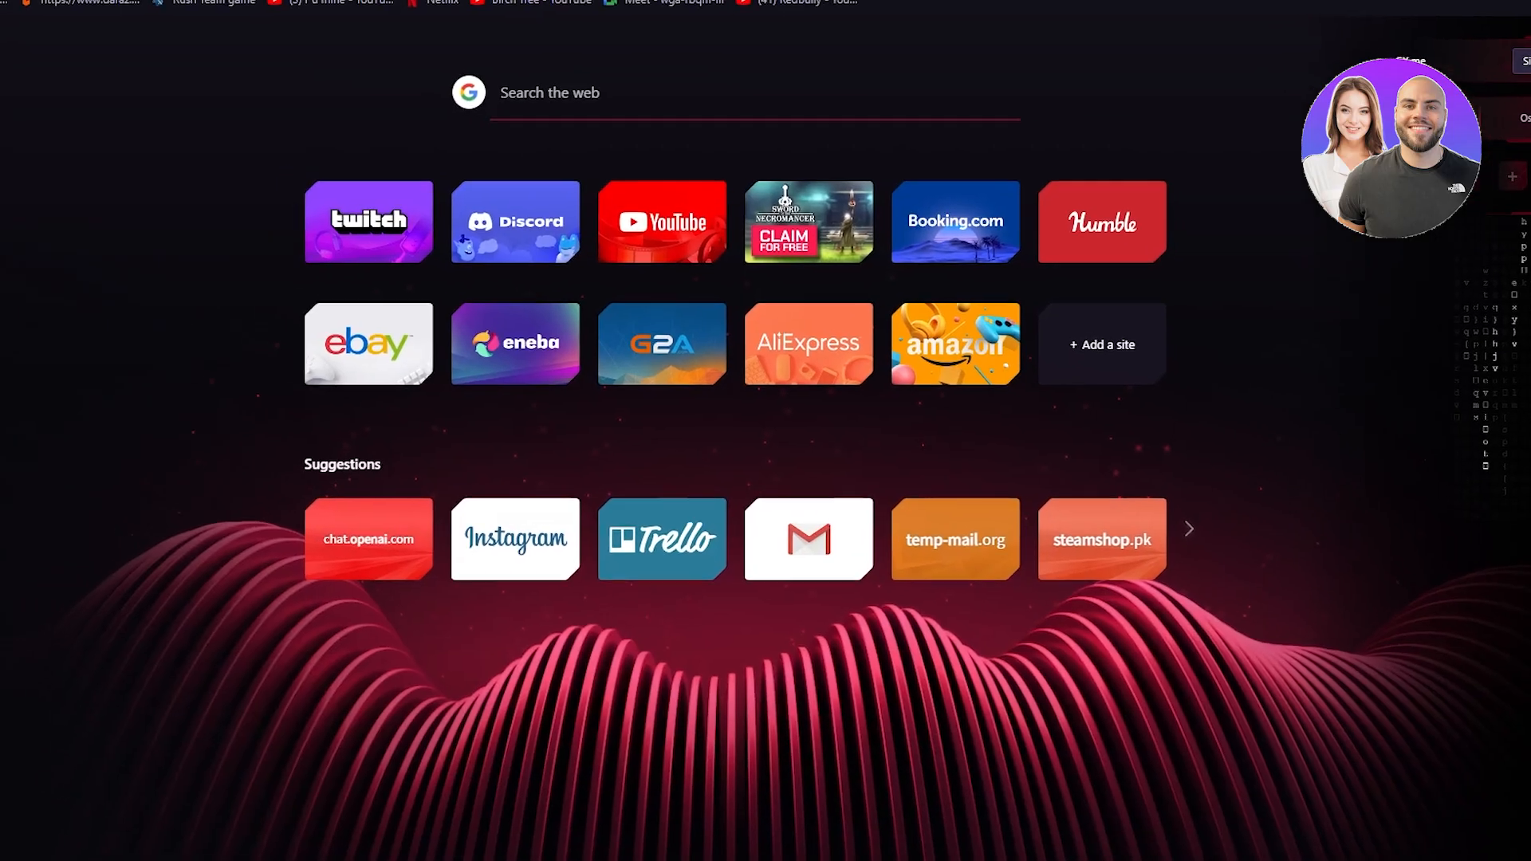
# - Switch to a browser tab and search Google for "what colur works well with light green" to check suggested matching colours
pyautogui.write('what colur')
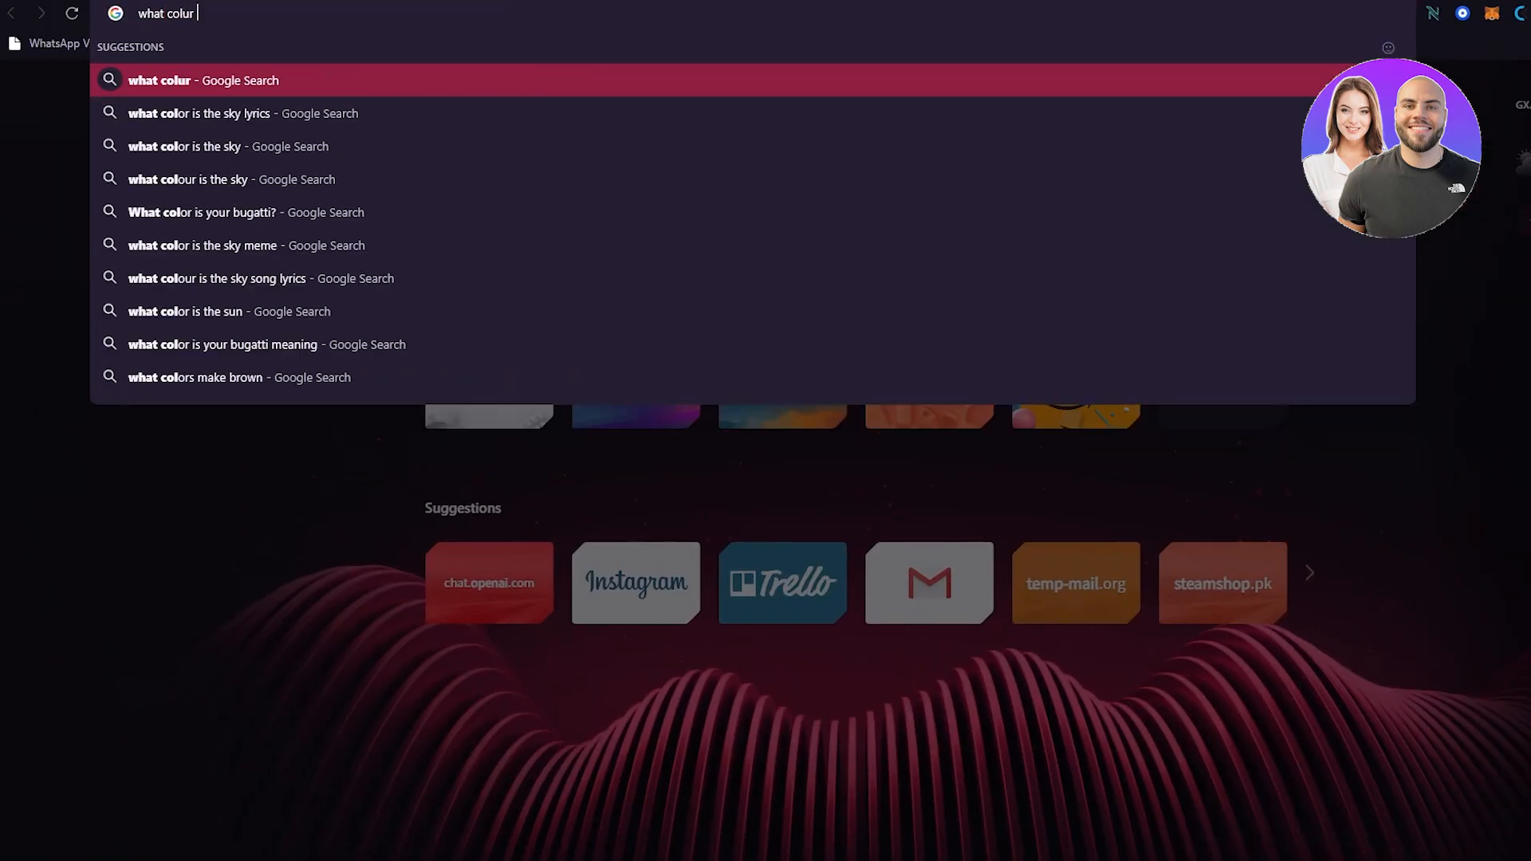
pyautogui.write(' works well with')
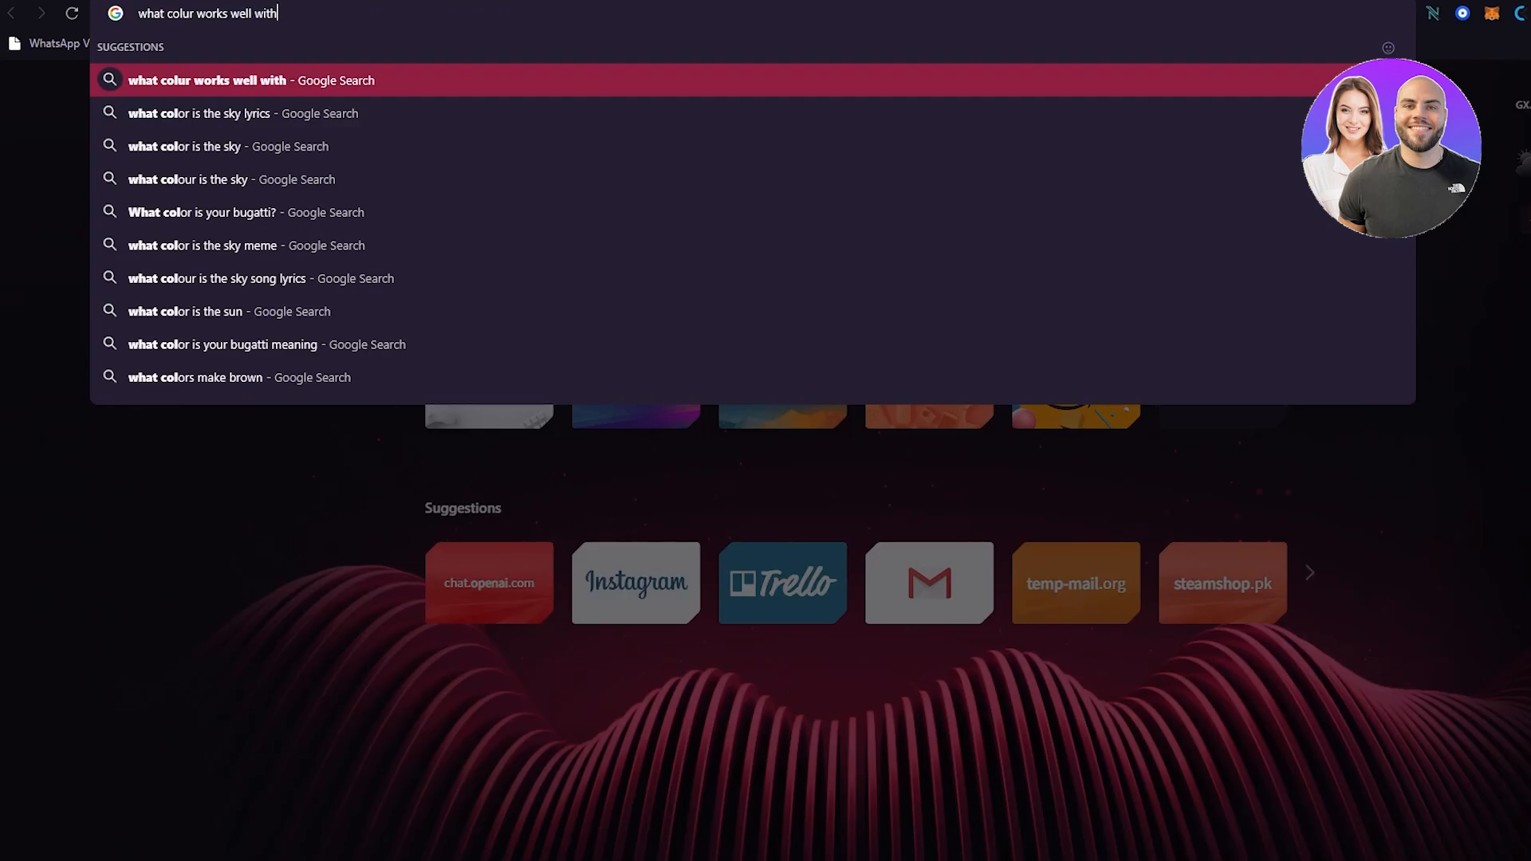
pyautogui.write(' light ')
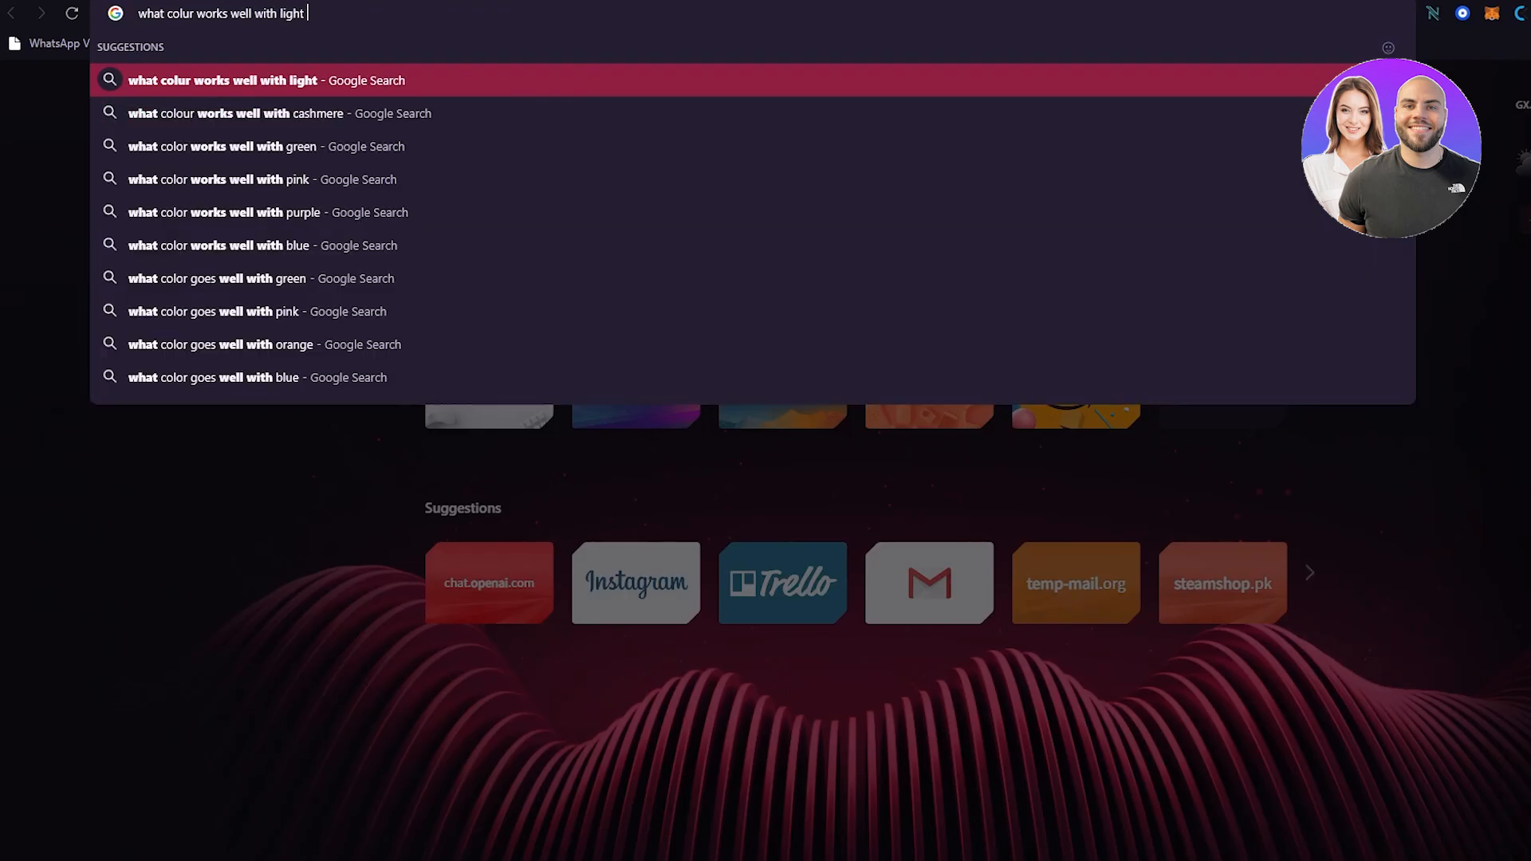
pyautogui.write('green')
pyautogui.press('Return')
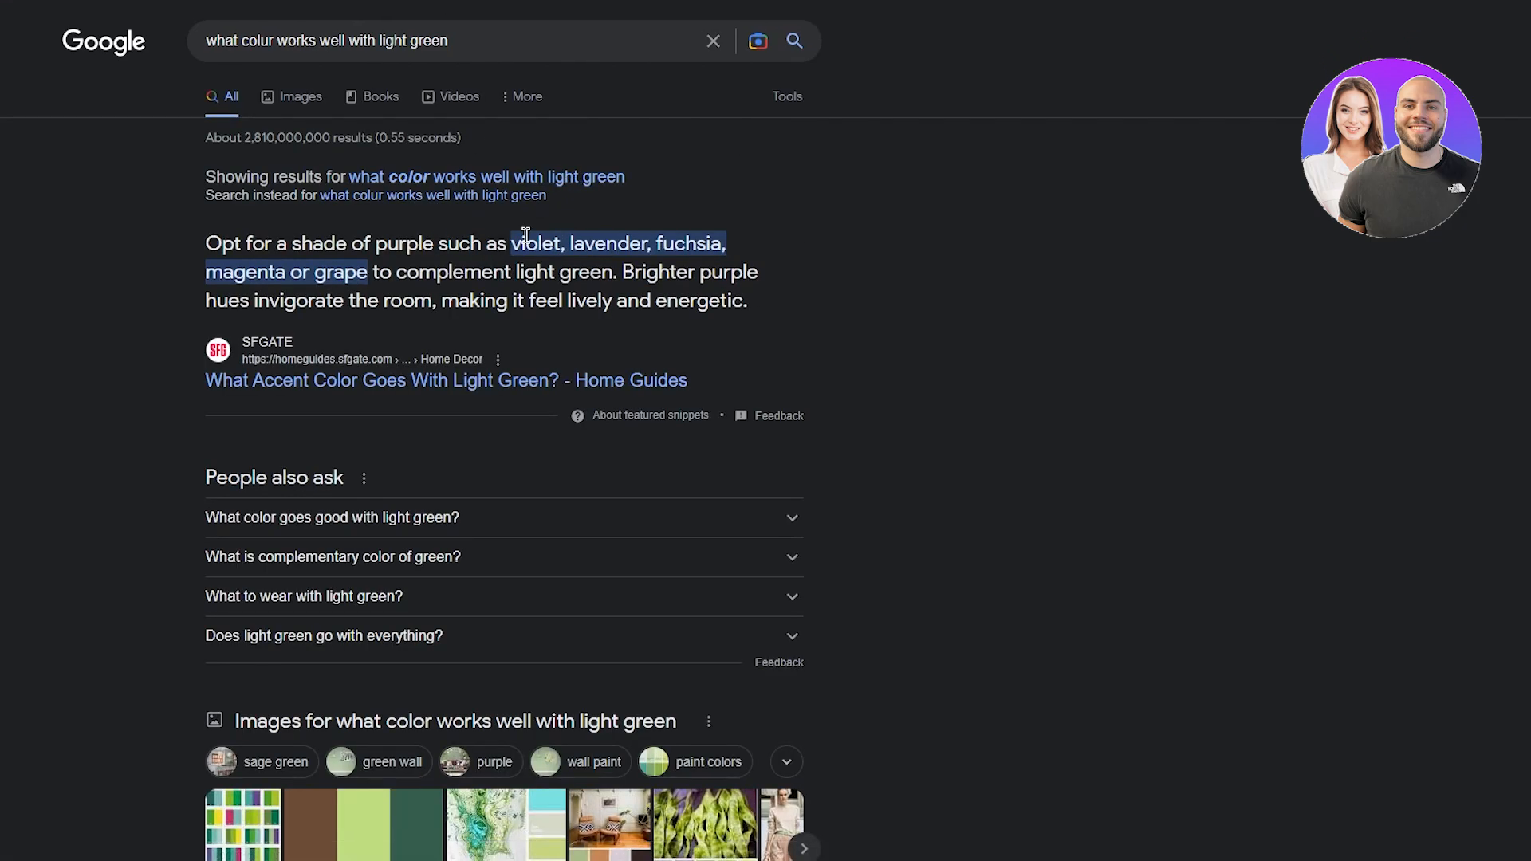
pyautogui.scroll(-3, 535, 215)
pyautogui.scroll(3, 542, 239)
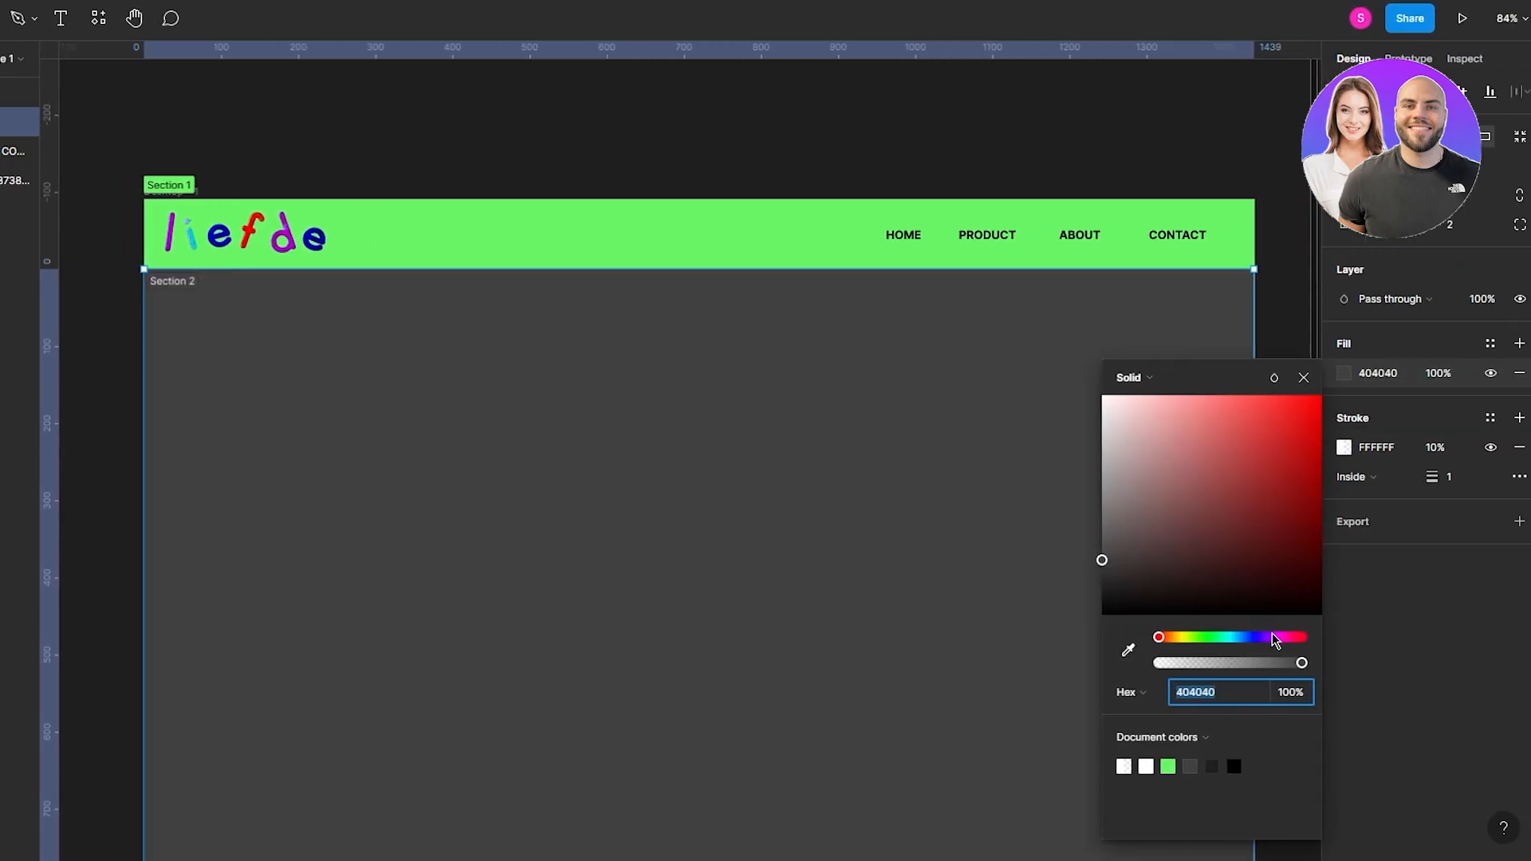
# - Change the solid fill of Section 2 to the pinkish purple DD59D8 and deselect the section
pyautogui.click(1275, 638)
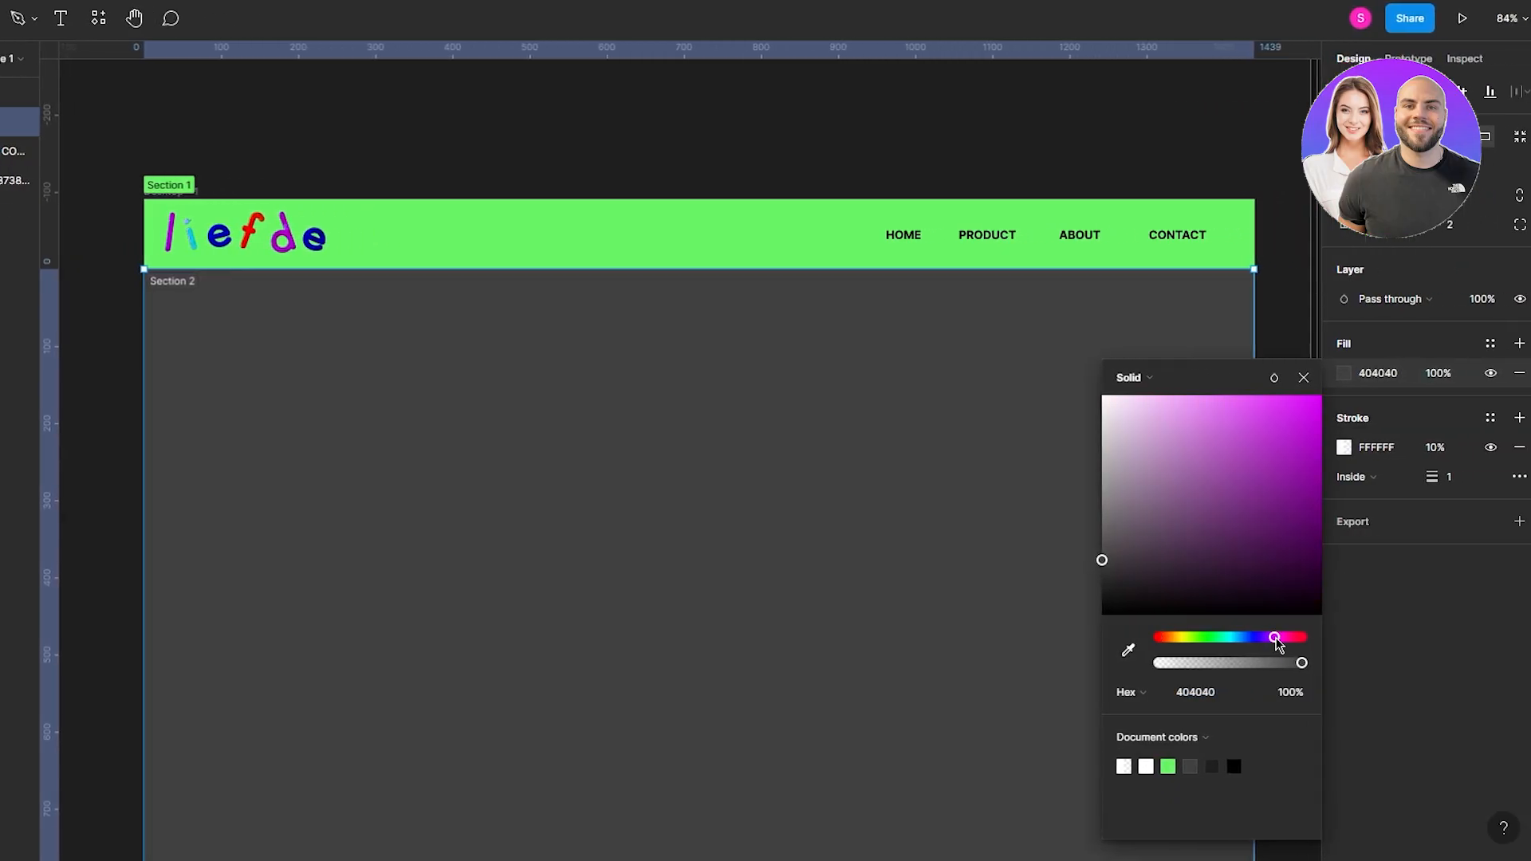
pyautogui.moveTo(1271, 519); pyautogui.dragTo(1234, 424)
pyautogui.click(1293, 333)
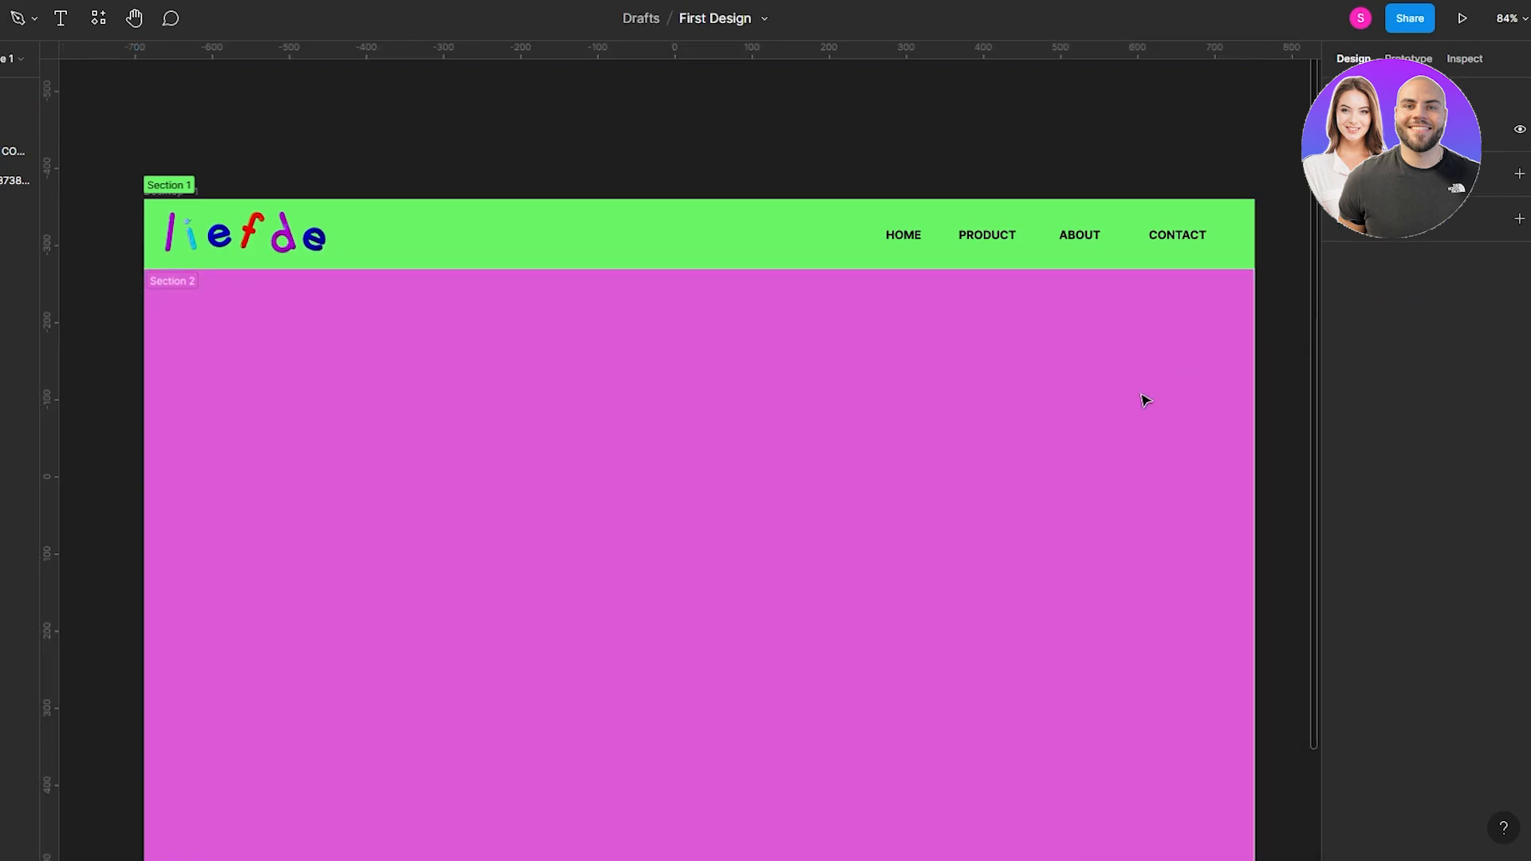
pyautogui.click(1212, 396)
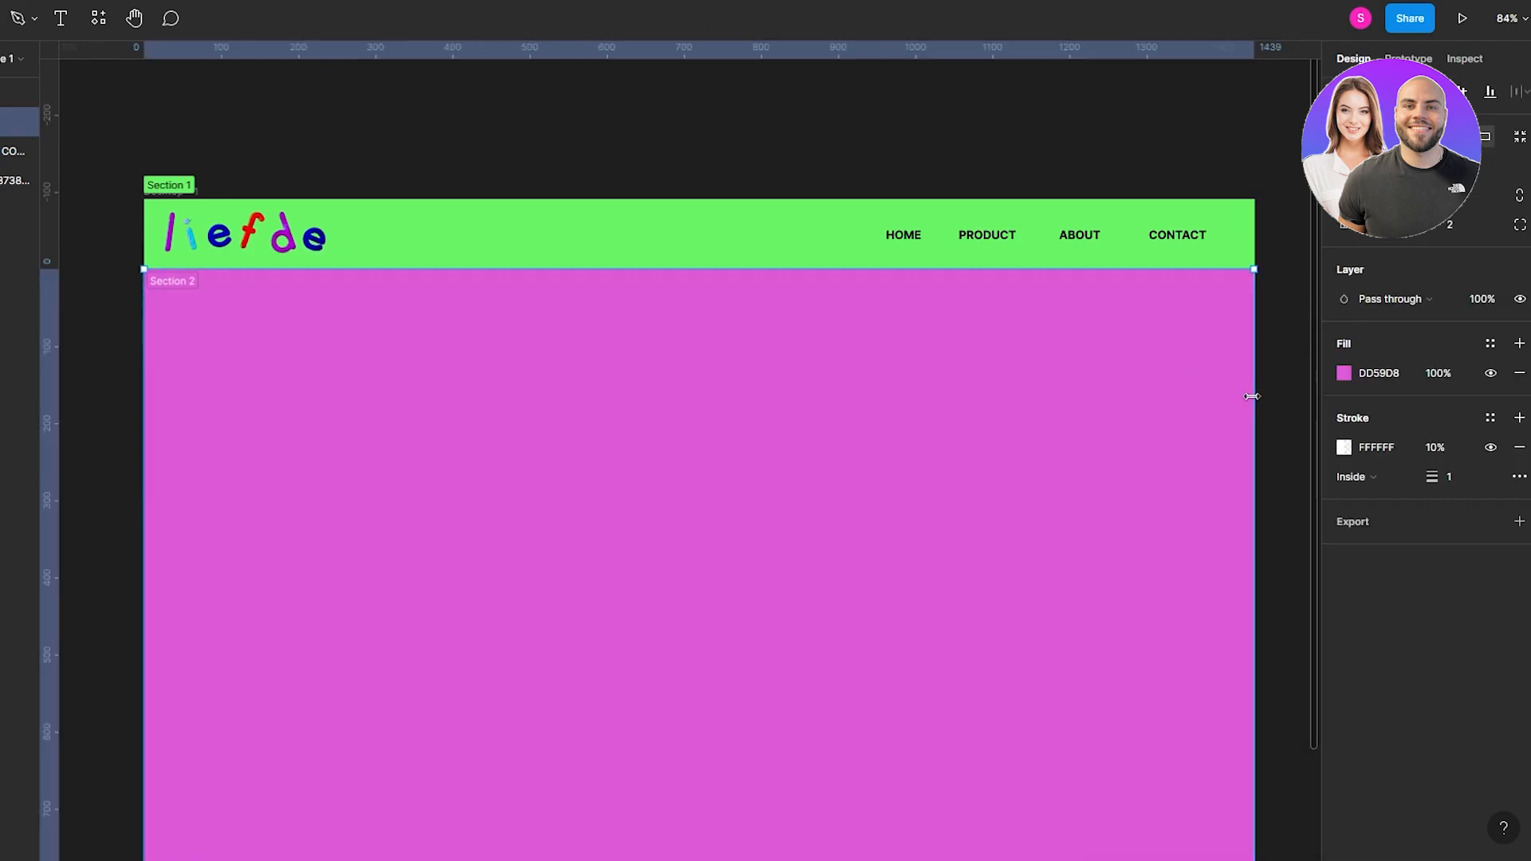
pyautogui.click(1299, 298)
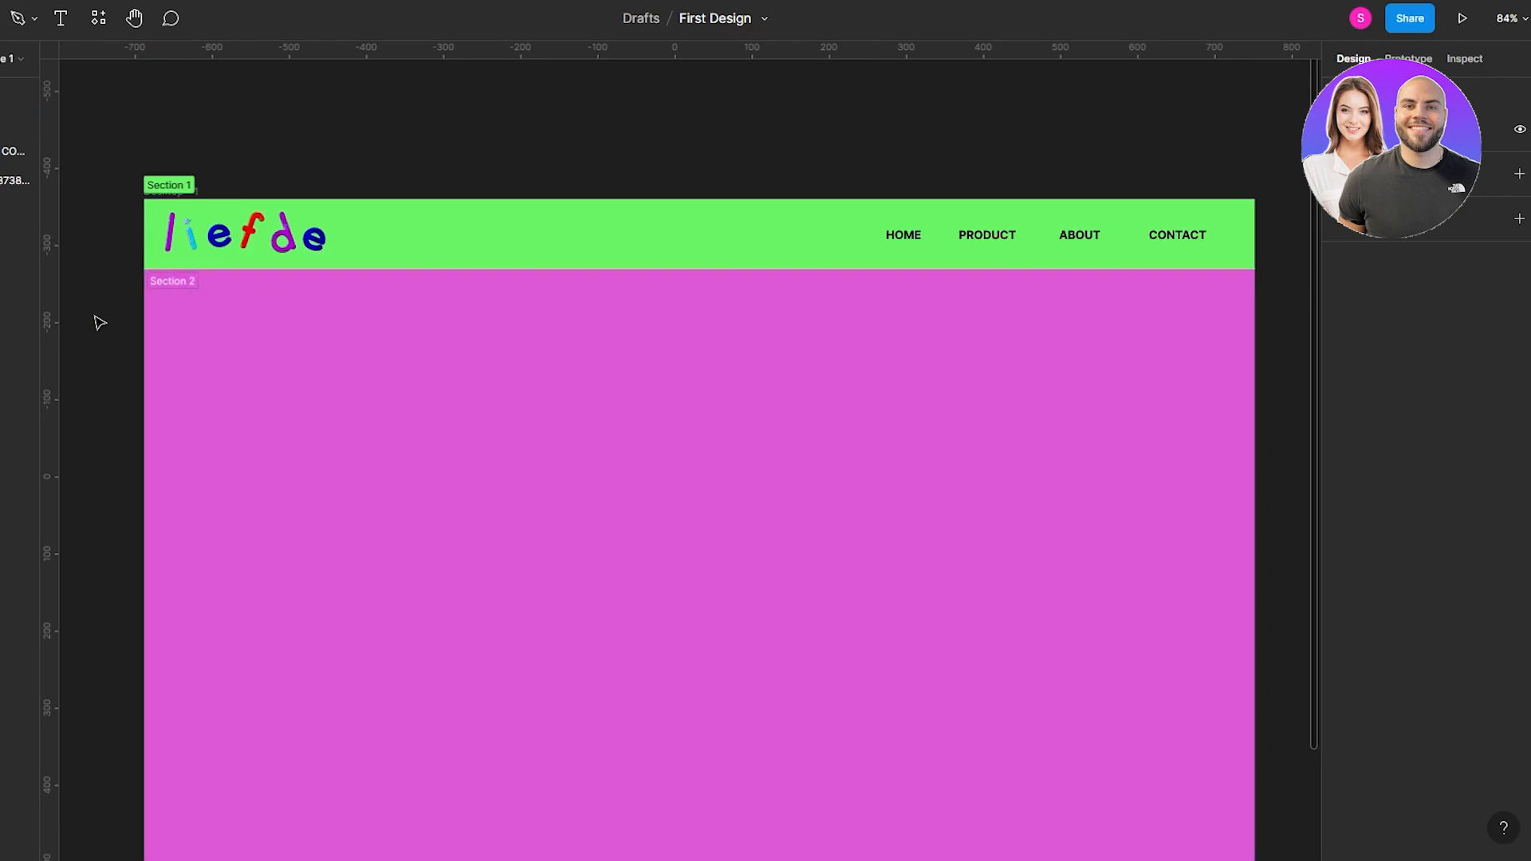
pyautogui.scroll(-3, 97, 319)
pyautogui.scroll(-1, 99, 322)
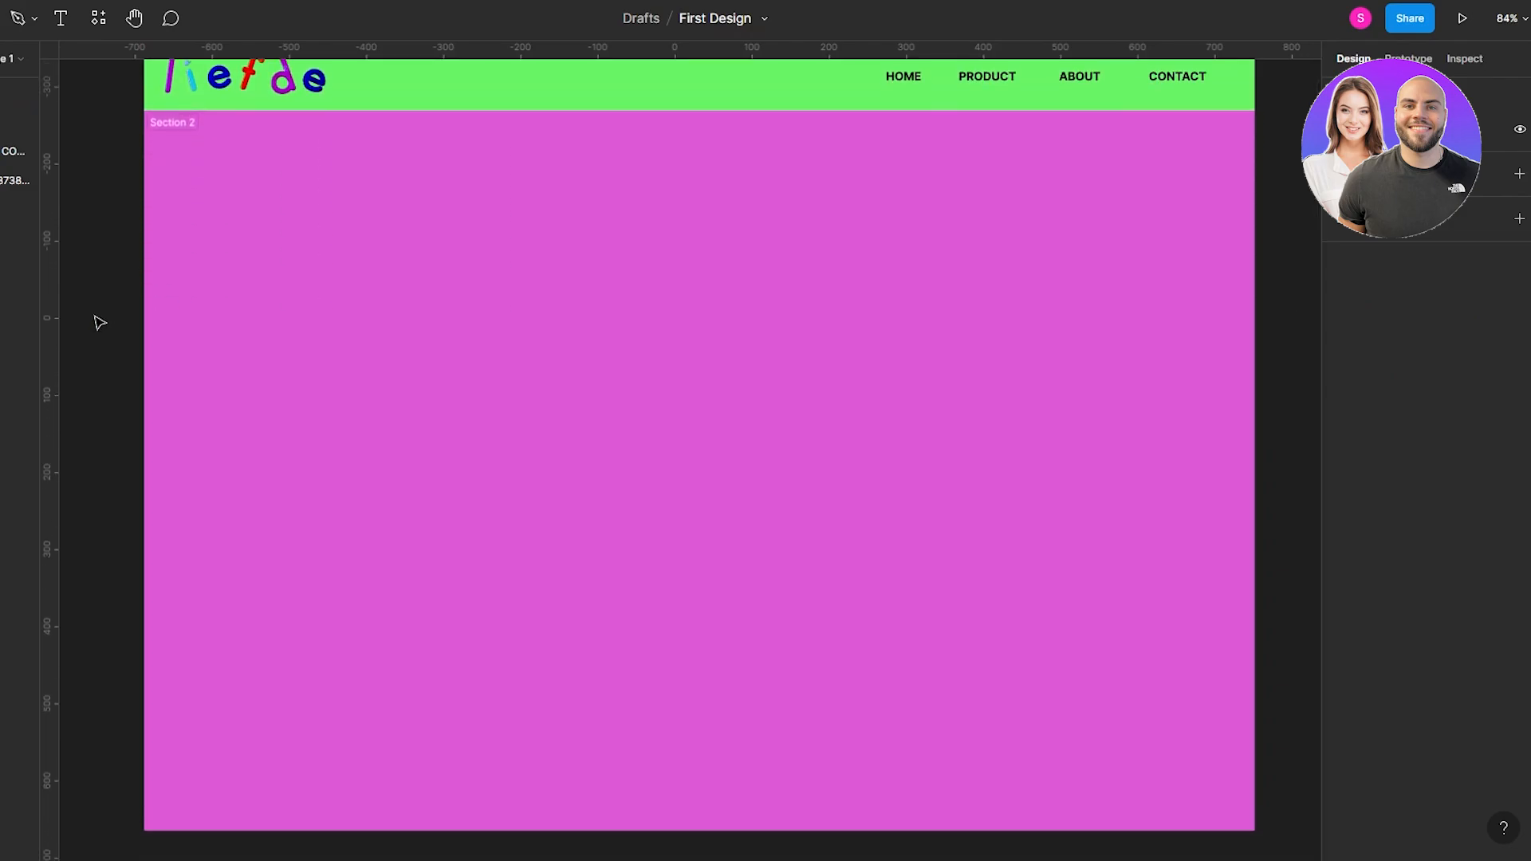
pyautogui.click(98, 24)
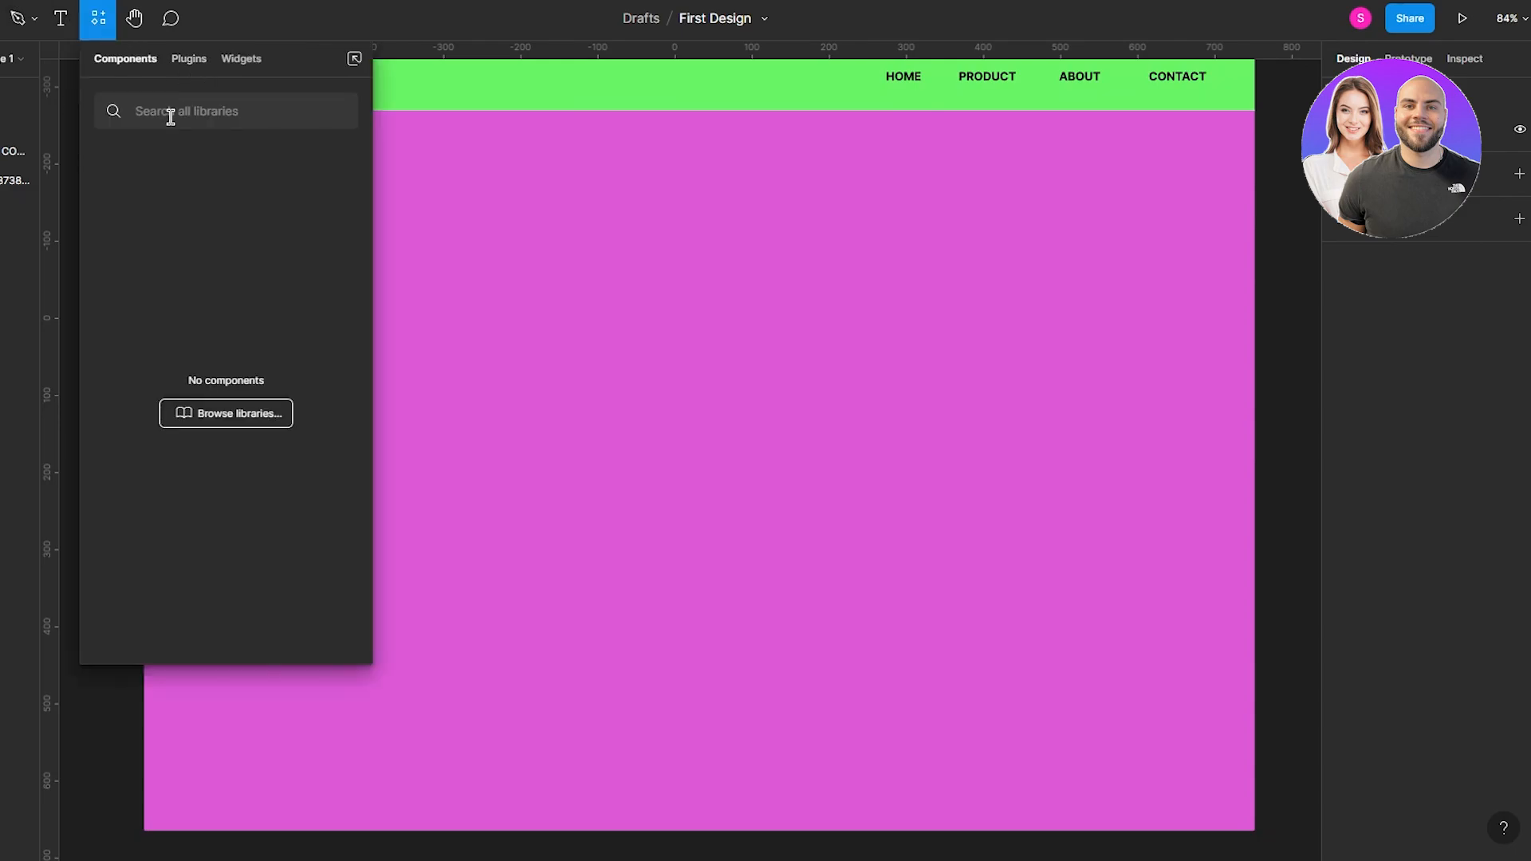
pyautogui.click(134, 18)
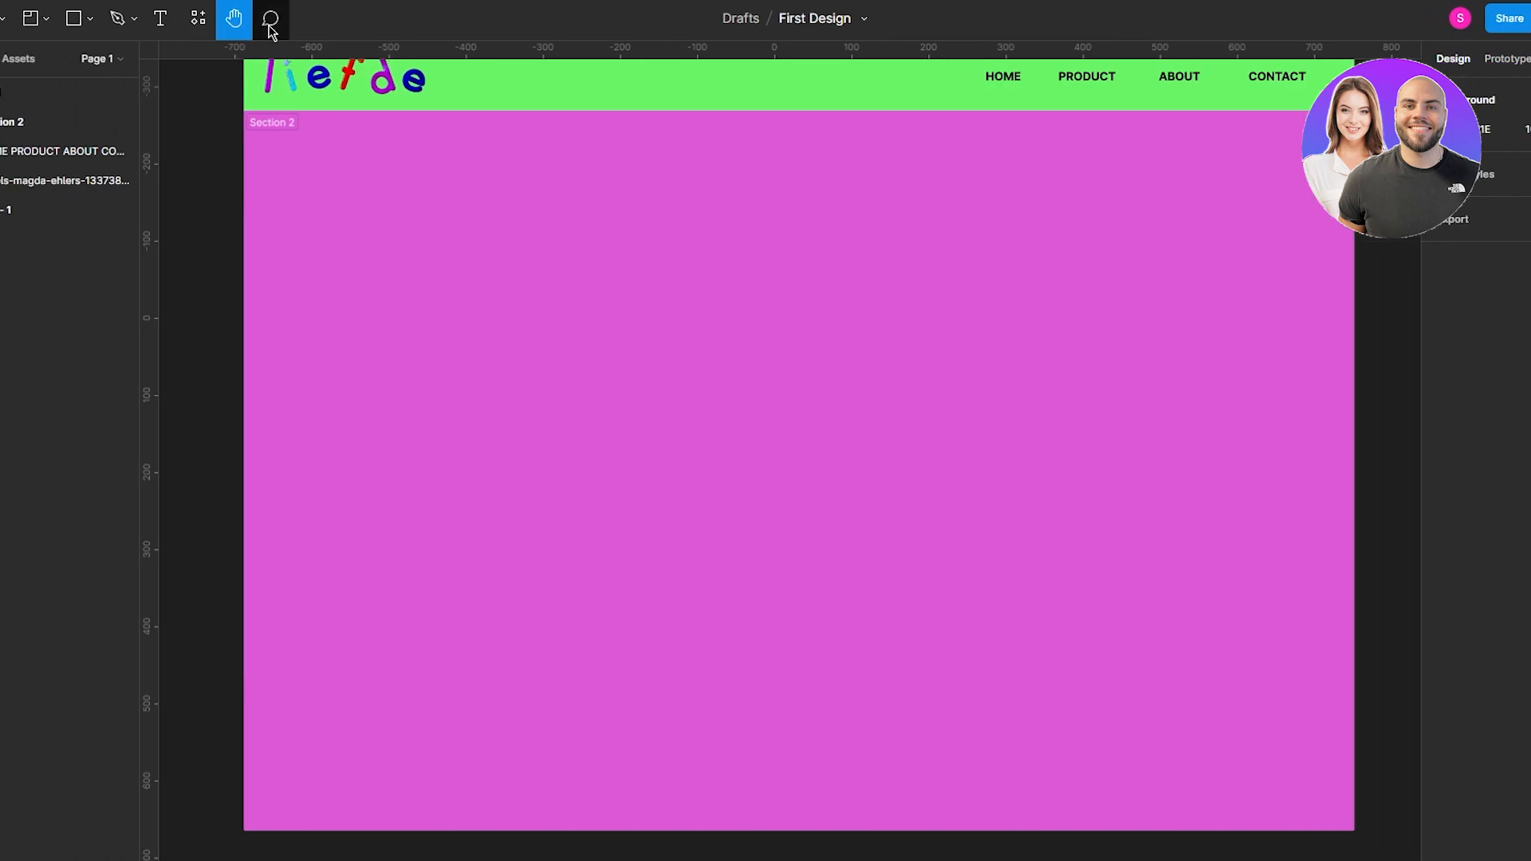
pyautogui.click(34, 22)
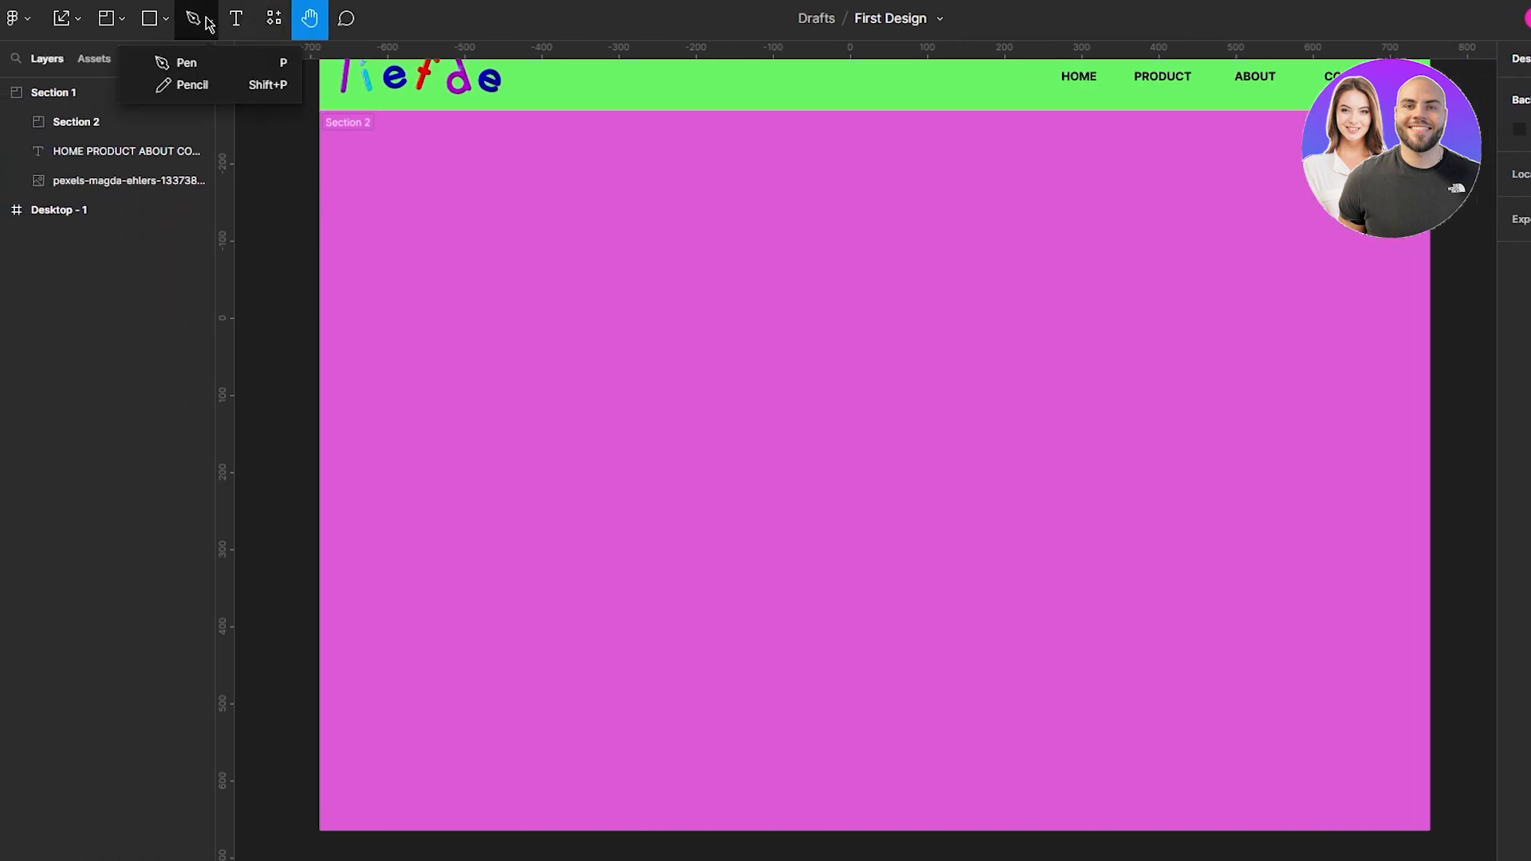
# - Draw a rectangle about 1440 × 623 across the full width of Section 2, slightly below its upper edge
pyautogui.click(151, 17)
pyautogui.click(164, 27)
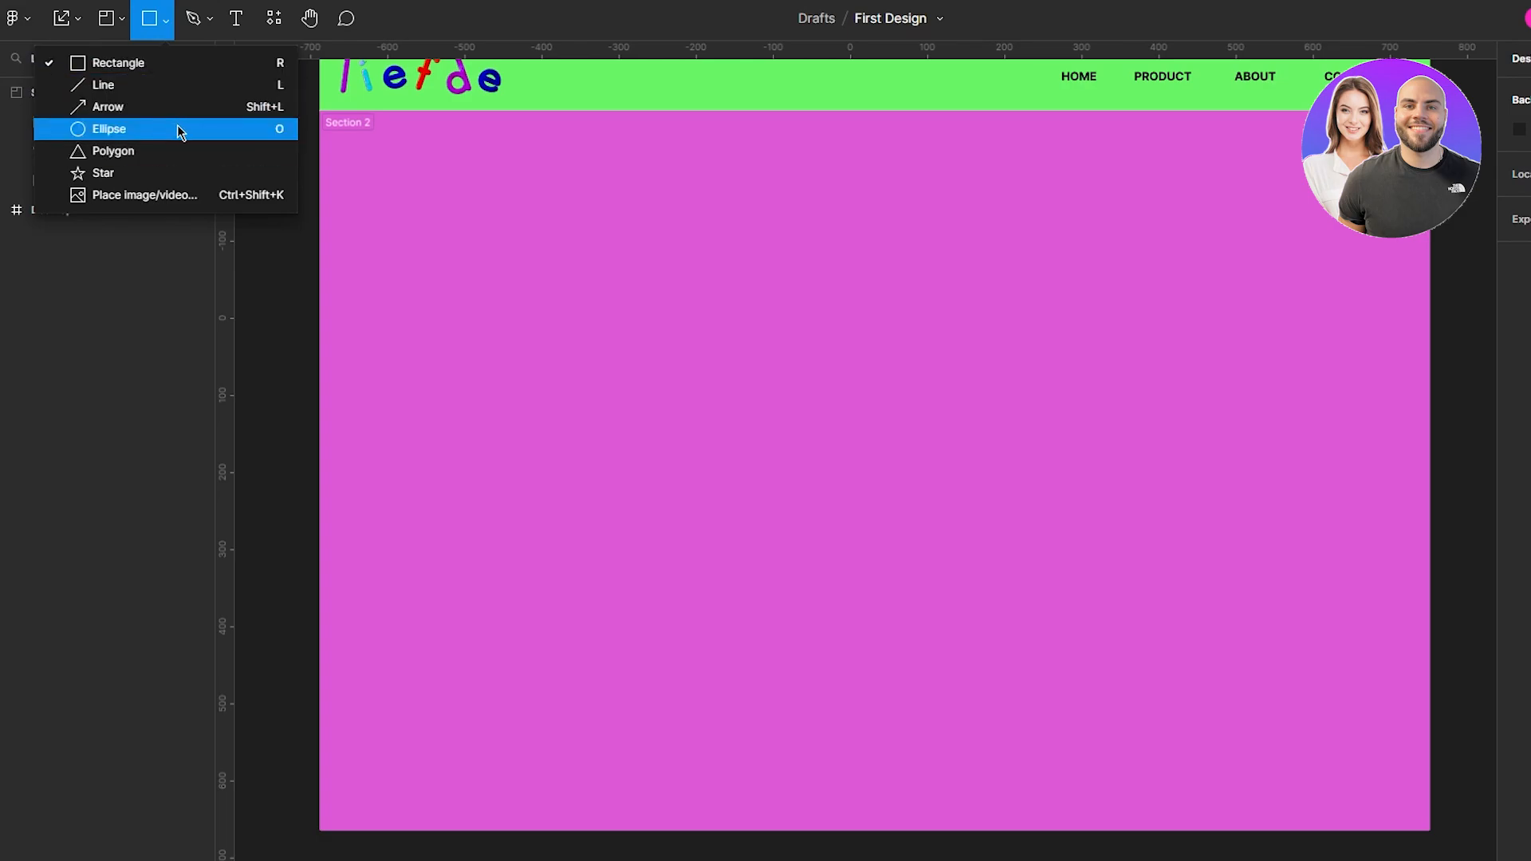
pyautogui.click(140, 62)
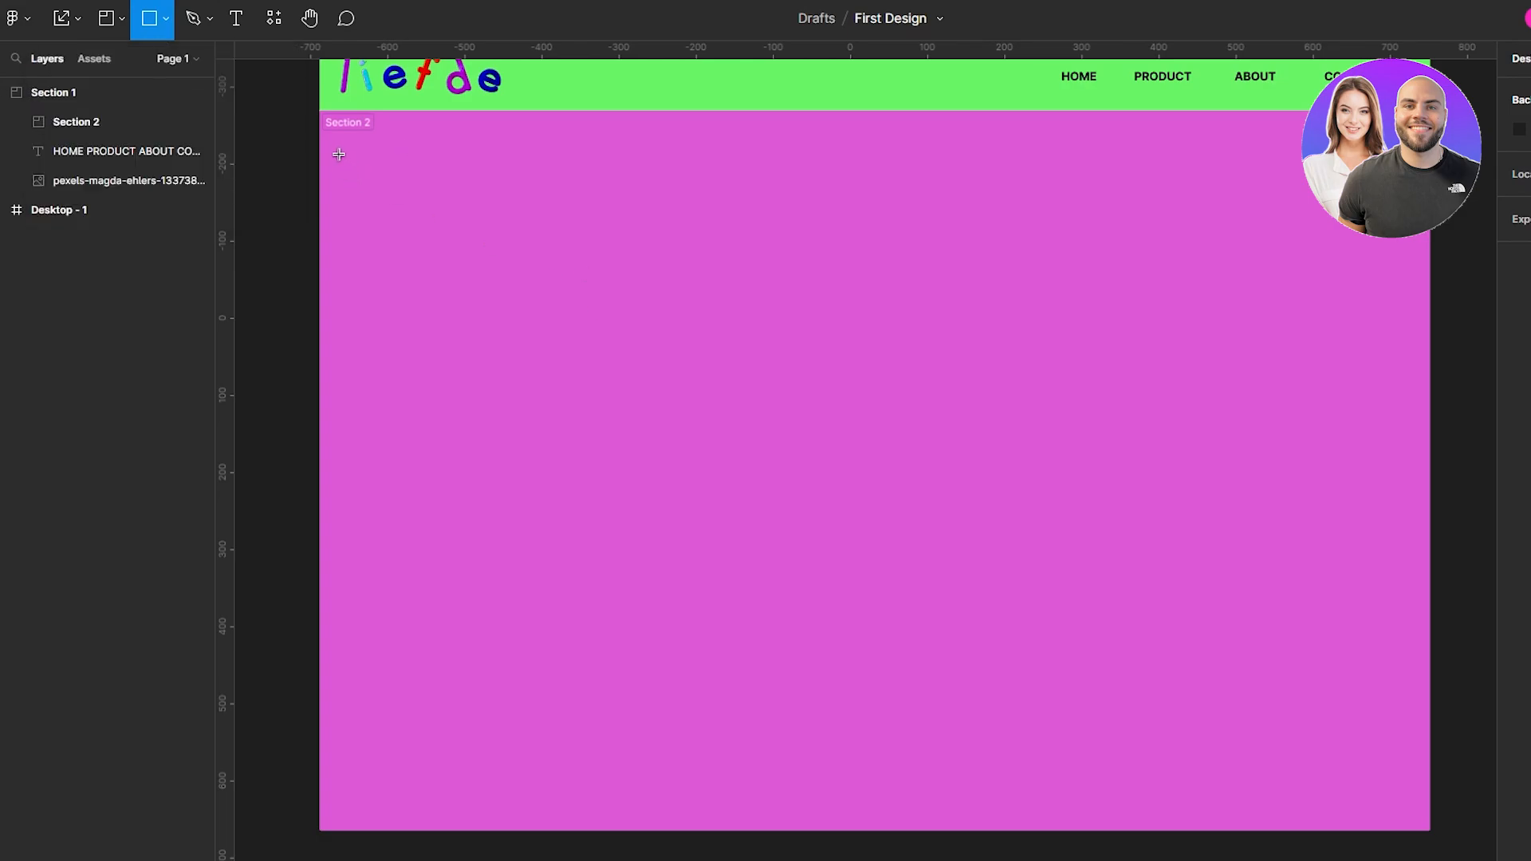
pyautogui.moveTo(318, 140); pyautogui.dragTo(1430, 628)
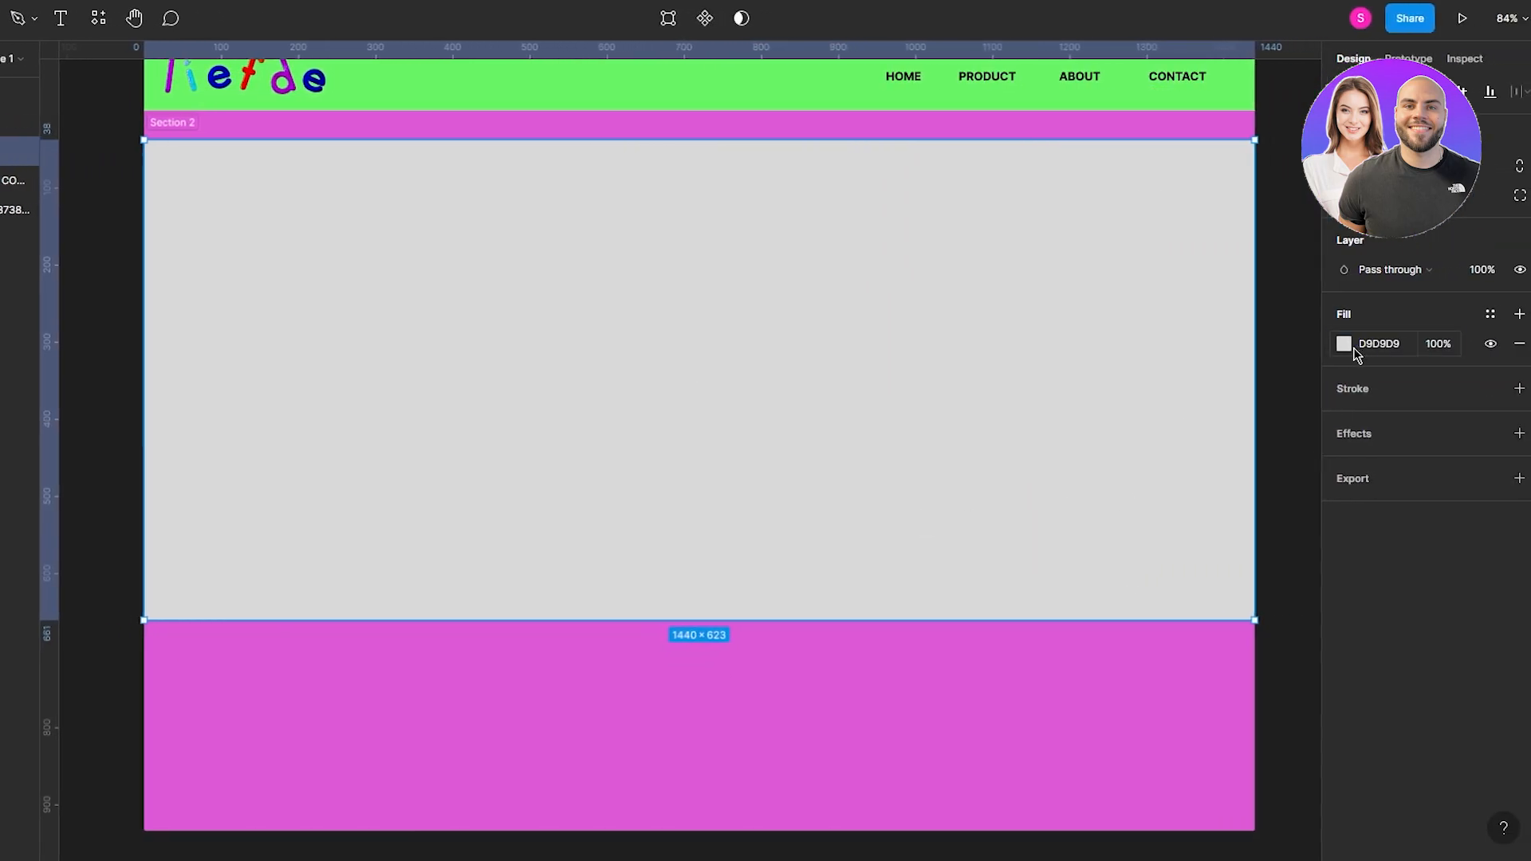
# - Set the new rectangle's solid fill colour to white, FFFFFF
pyautogui.click(1357, 353)
pyautogui.click(1345, 345)
pyautogui.moveTo(1103, 398); pyautogui.dragTo(1087, 366)
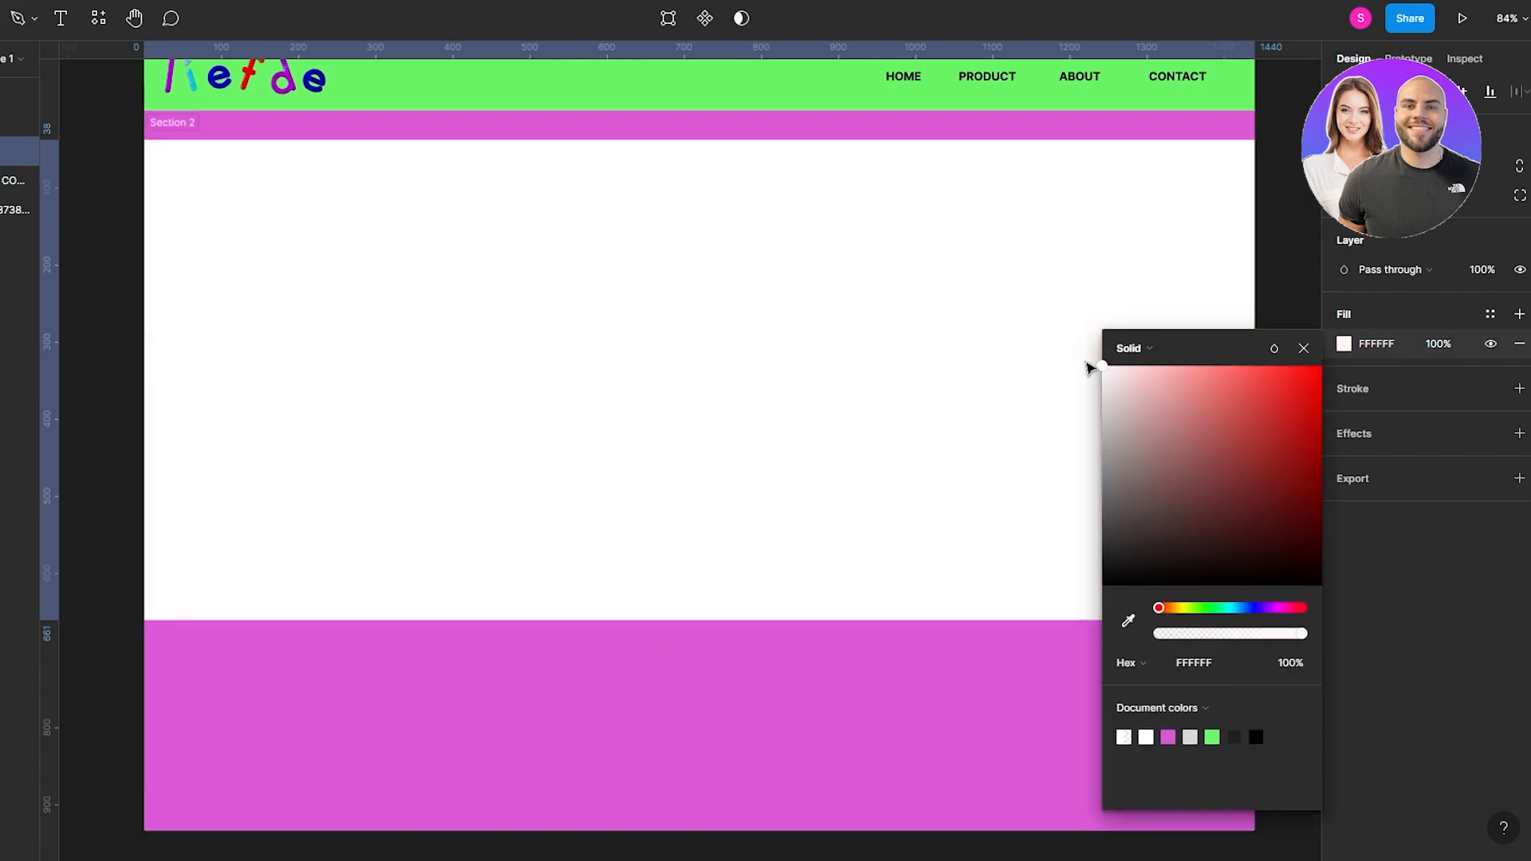
pyautogui.click(1340, 304)
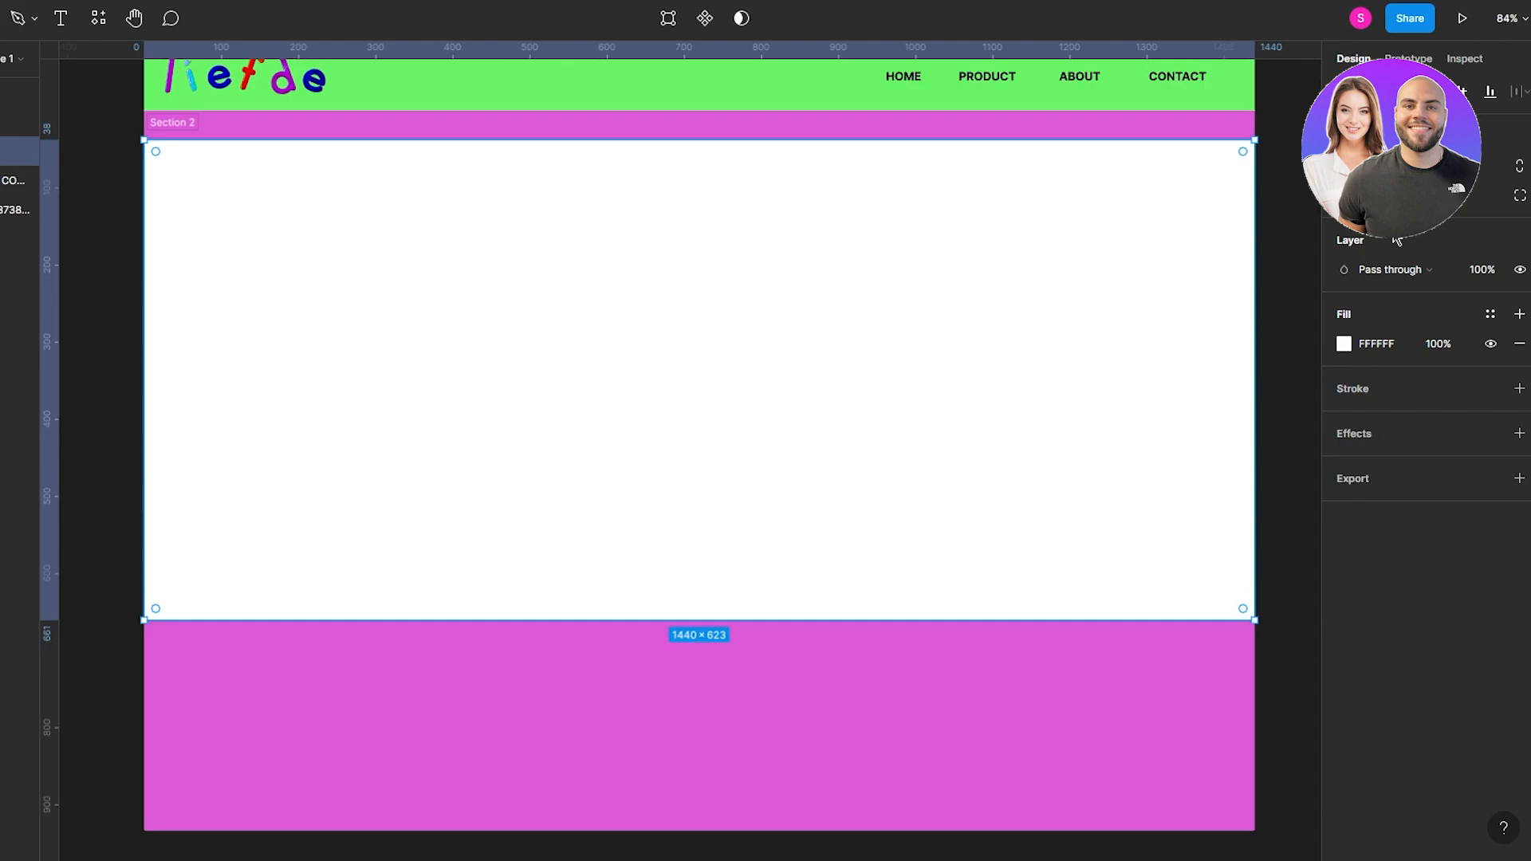
# - Add a black 000000 inside stroke to the white rectangle and set its thickness to 4
pyautogui.click(1408, 58)
pyautogui.click(1353, 60)
pyautogui.click(1519, 390)
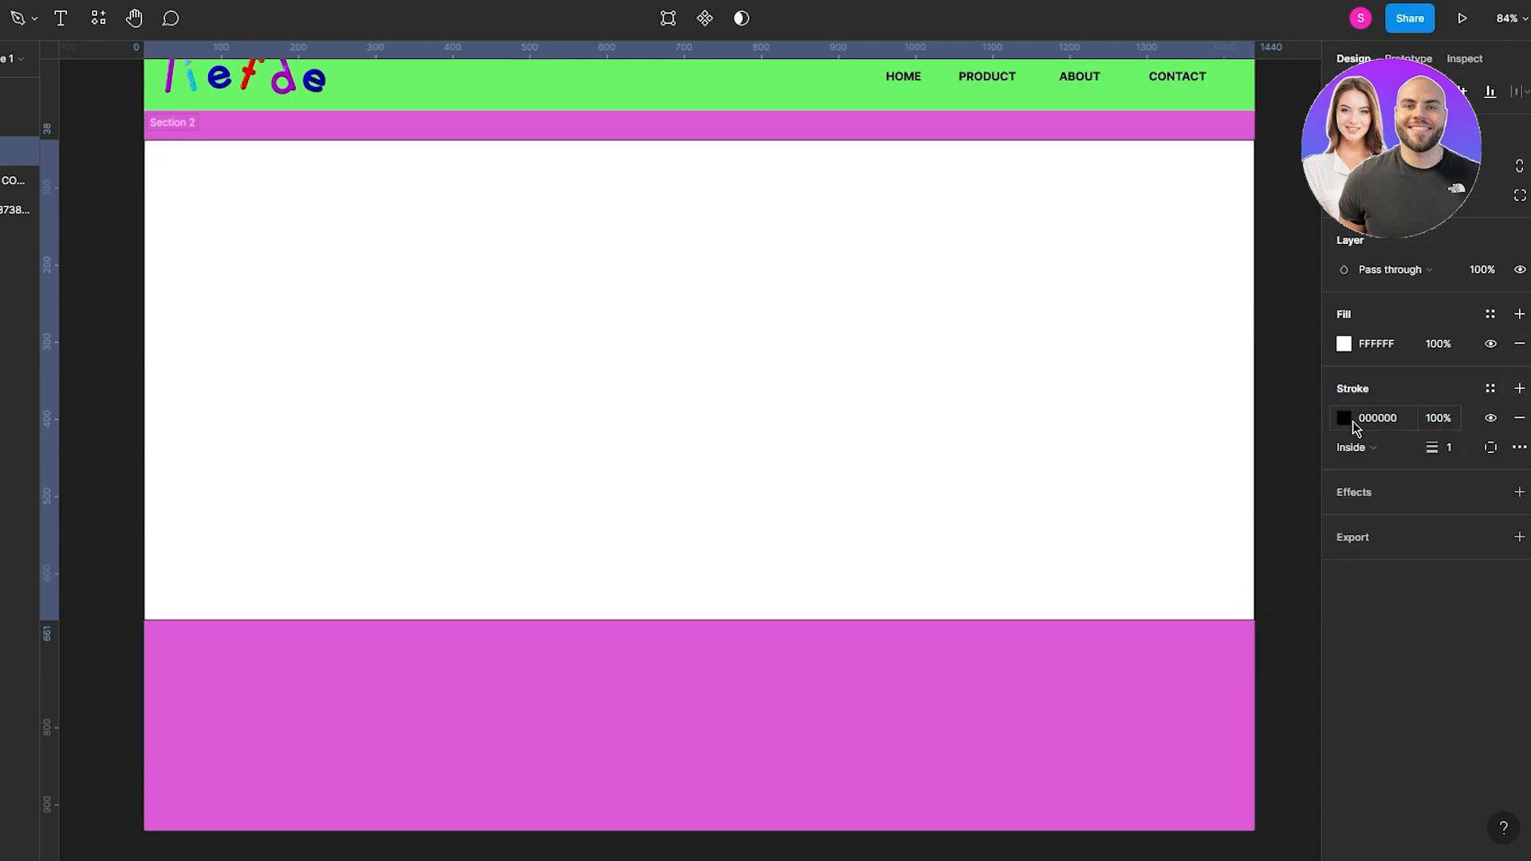
pyautogui.click(1353, 421)
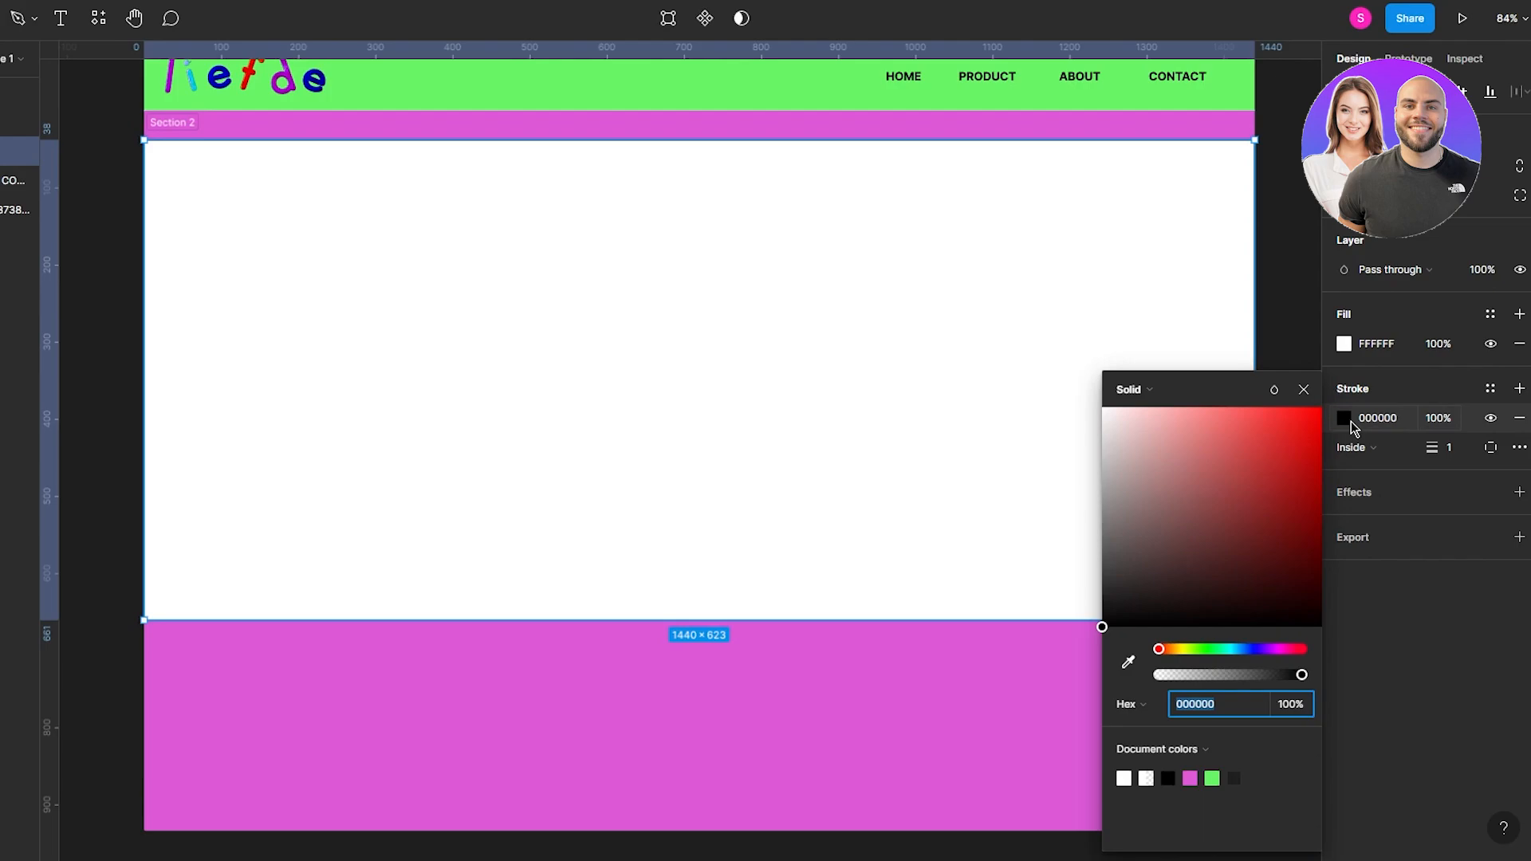
pyautogui.click(1442, 423)
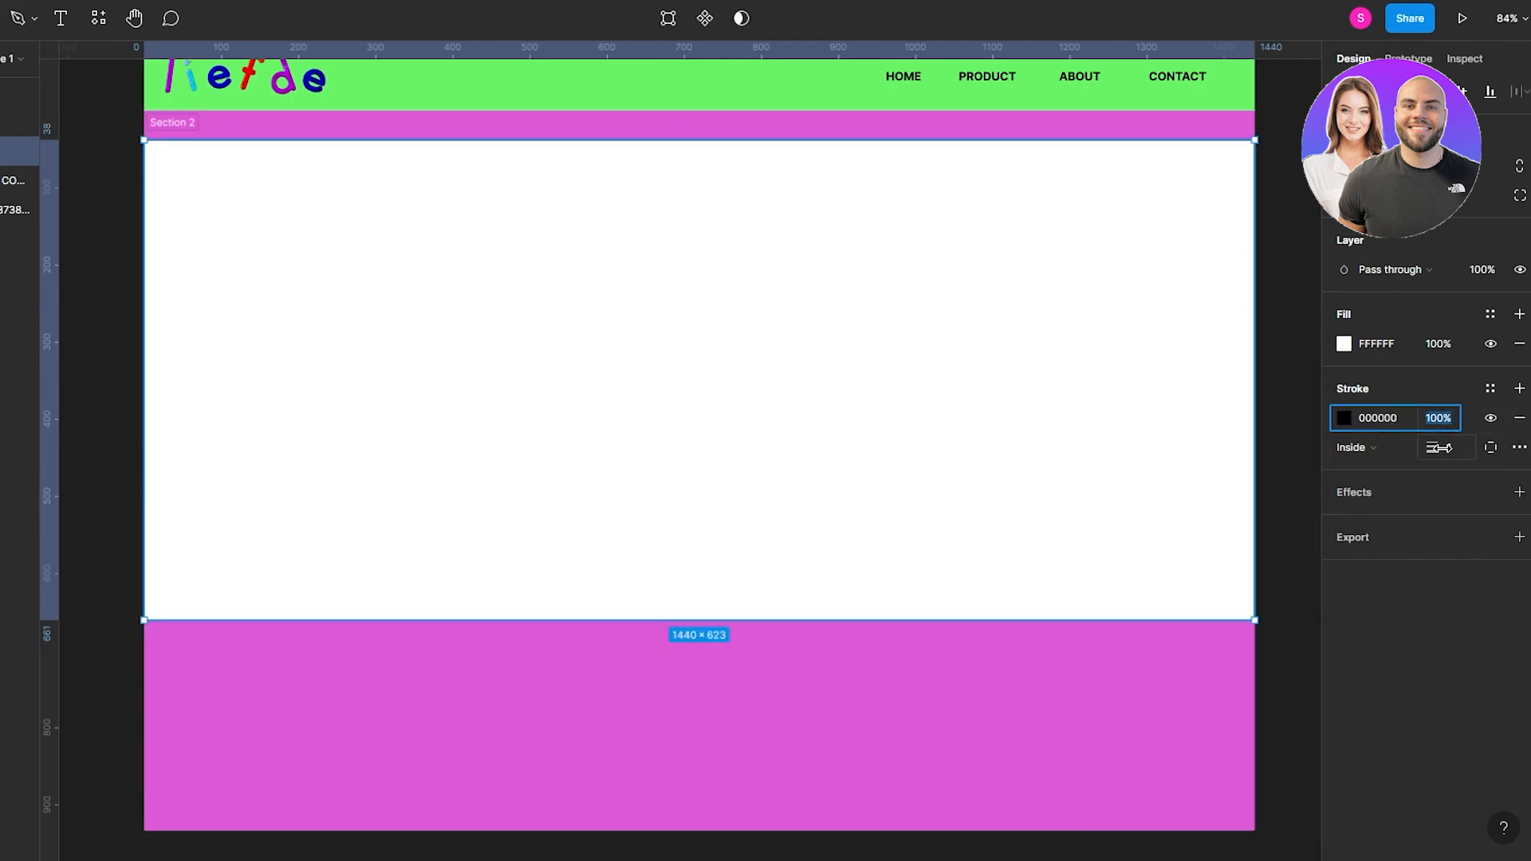
pyautogui.click(1450, 454)
pyautogui.moveTo(1440, 448); pyautogui.dragTo(1450, 447)
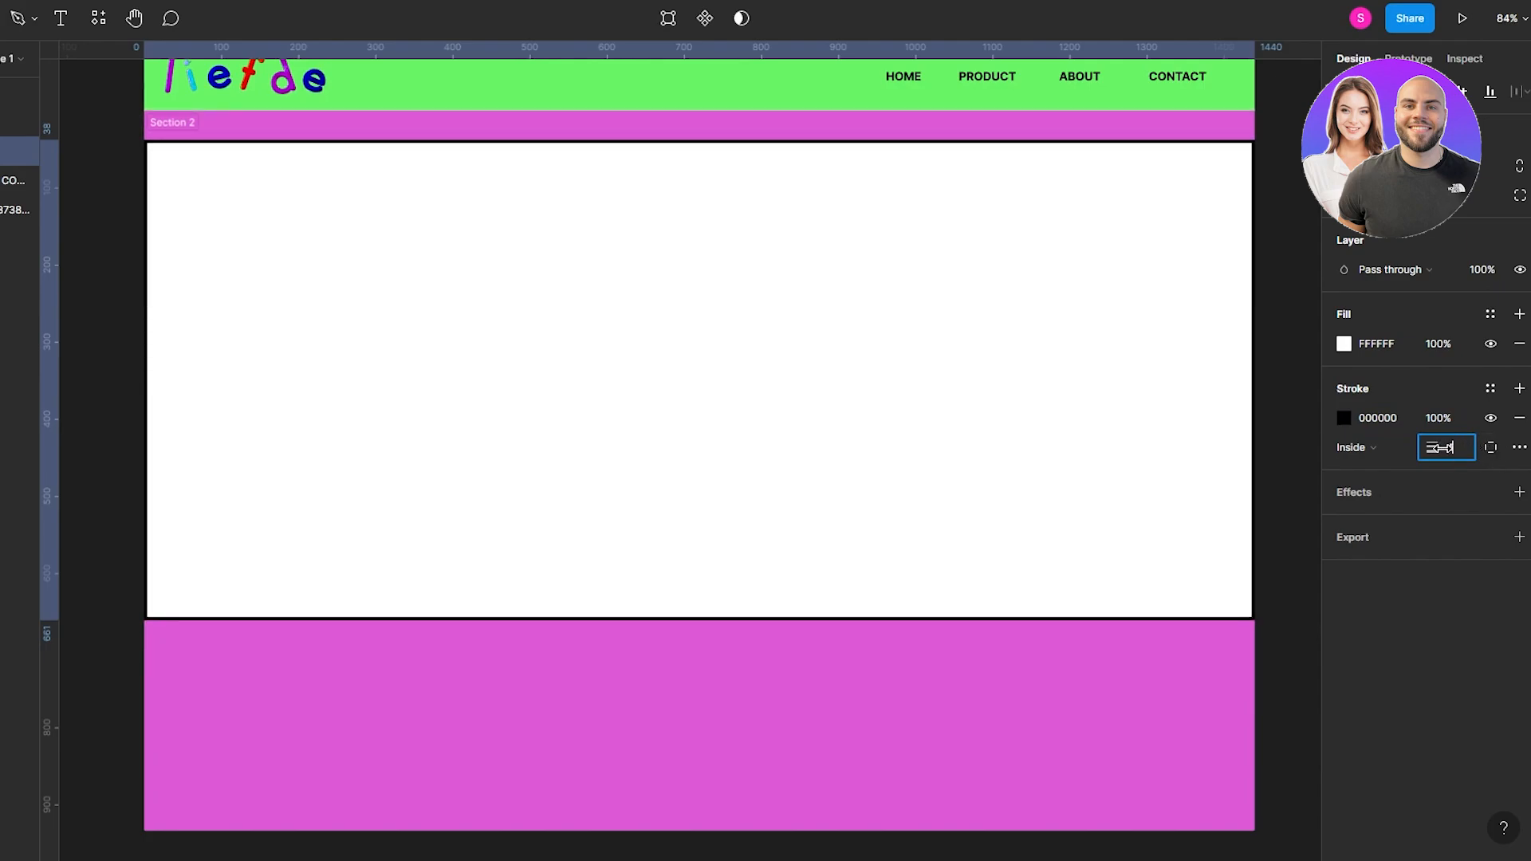
# - Add a drop shadow effect to the white rectangle
pyautogui.click(1425, 491)
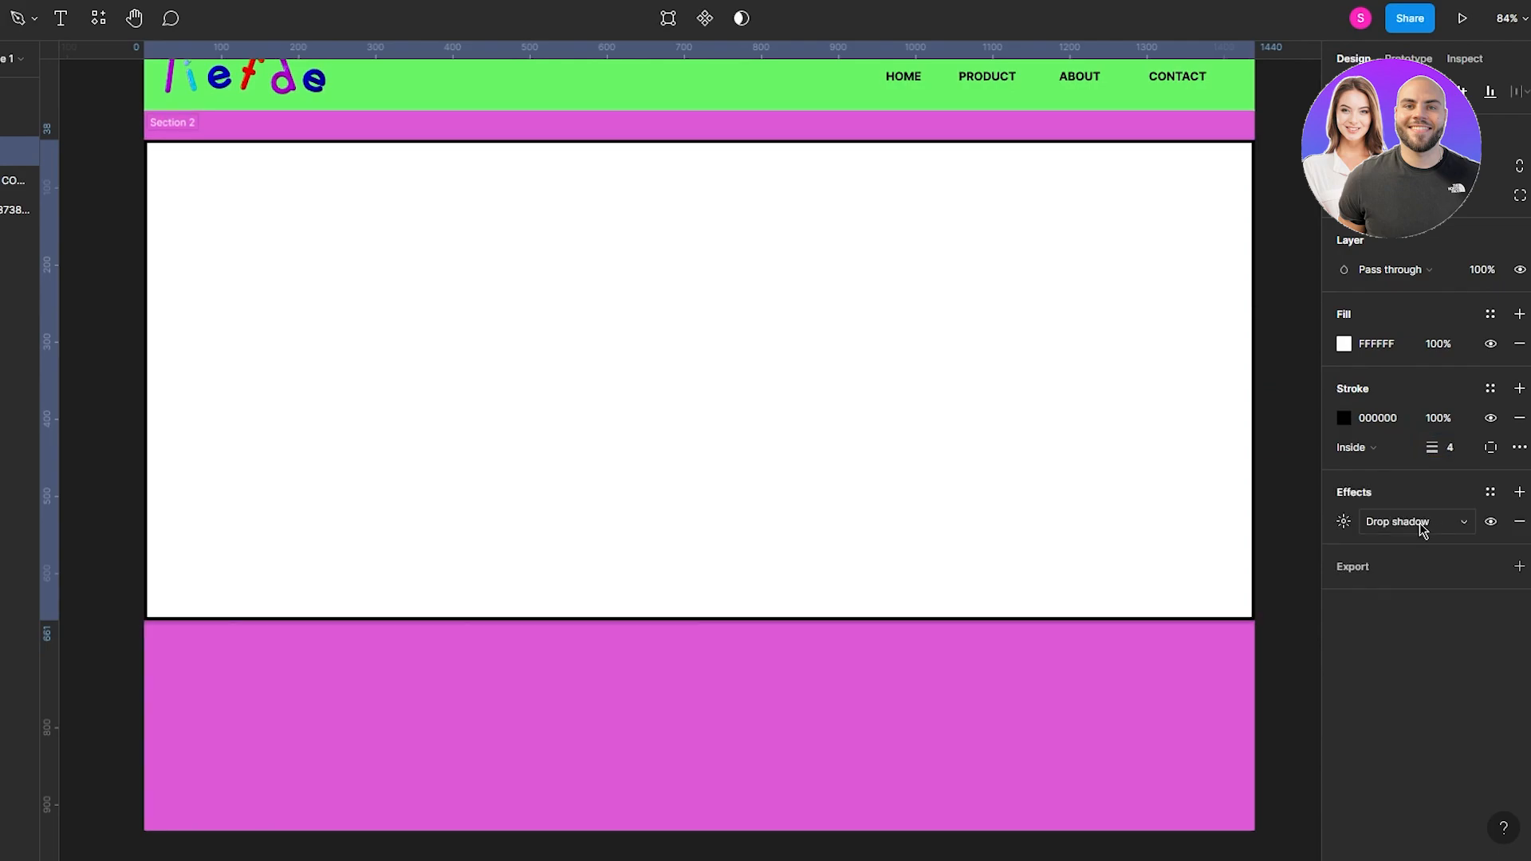
pyautogui.click(1422, 530)
pyautogui.click(1435, 523)
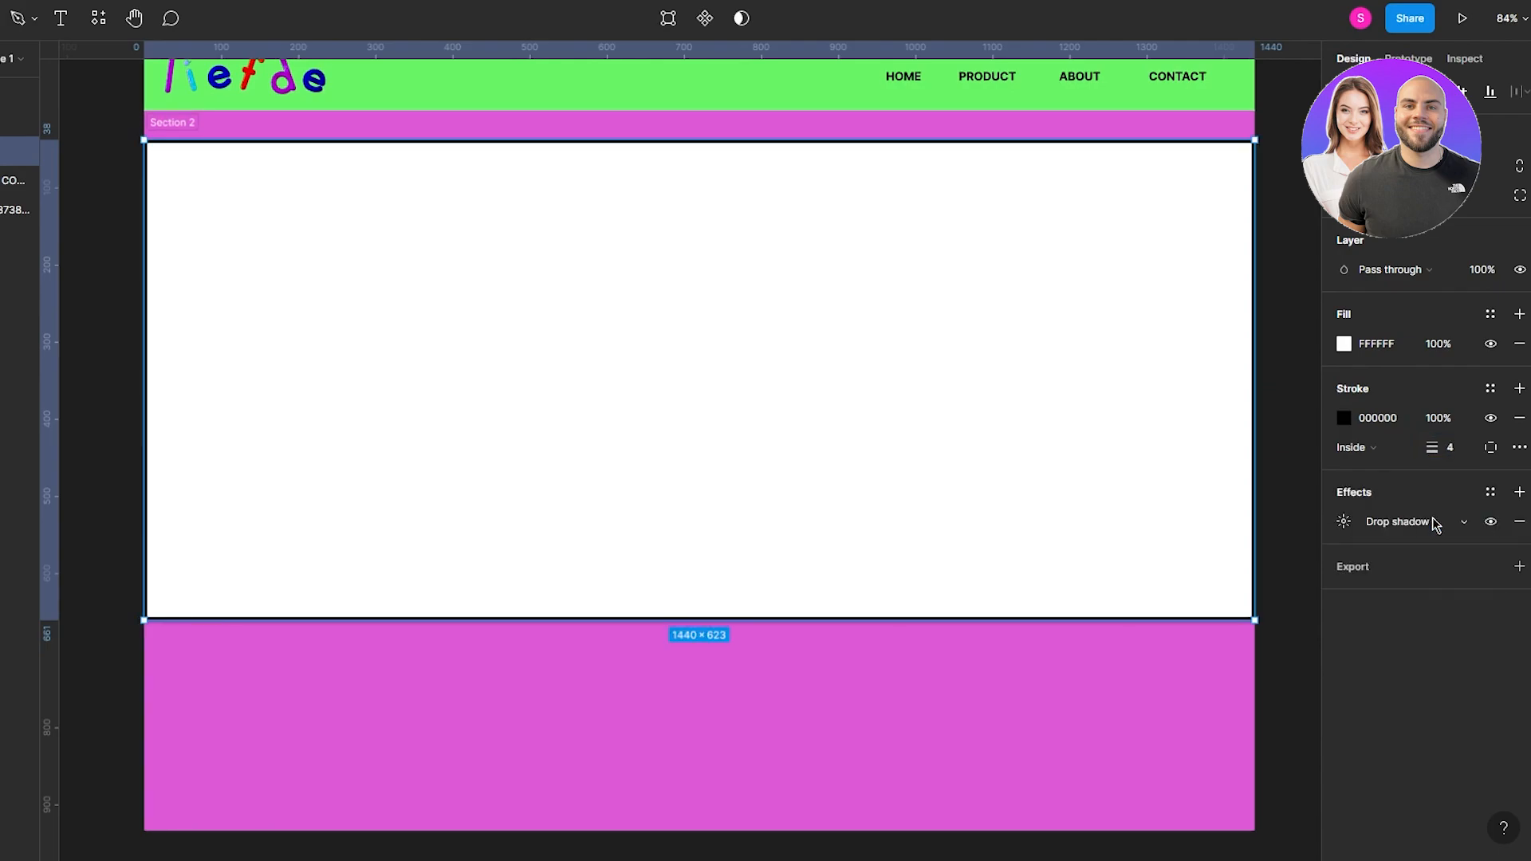
# - Raise the drop shadow's blur to 18 and shift its X and Y offsets to the right and downward
pyautogui.click(1344, 522)
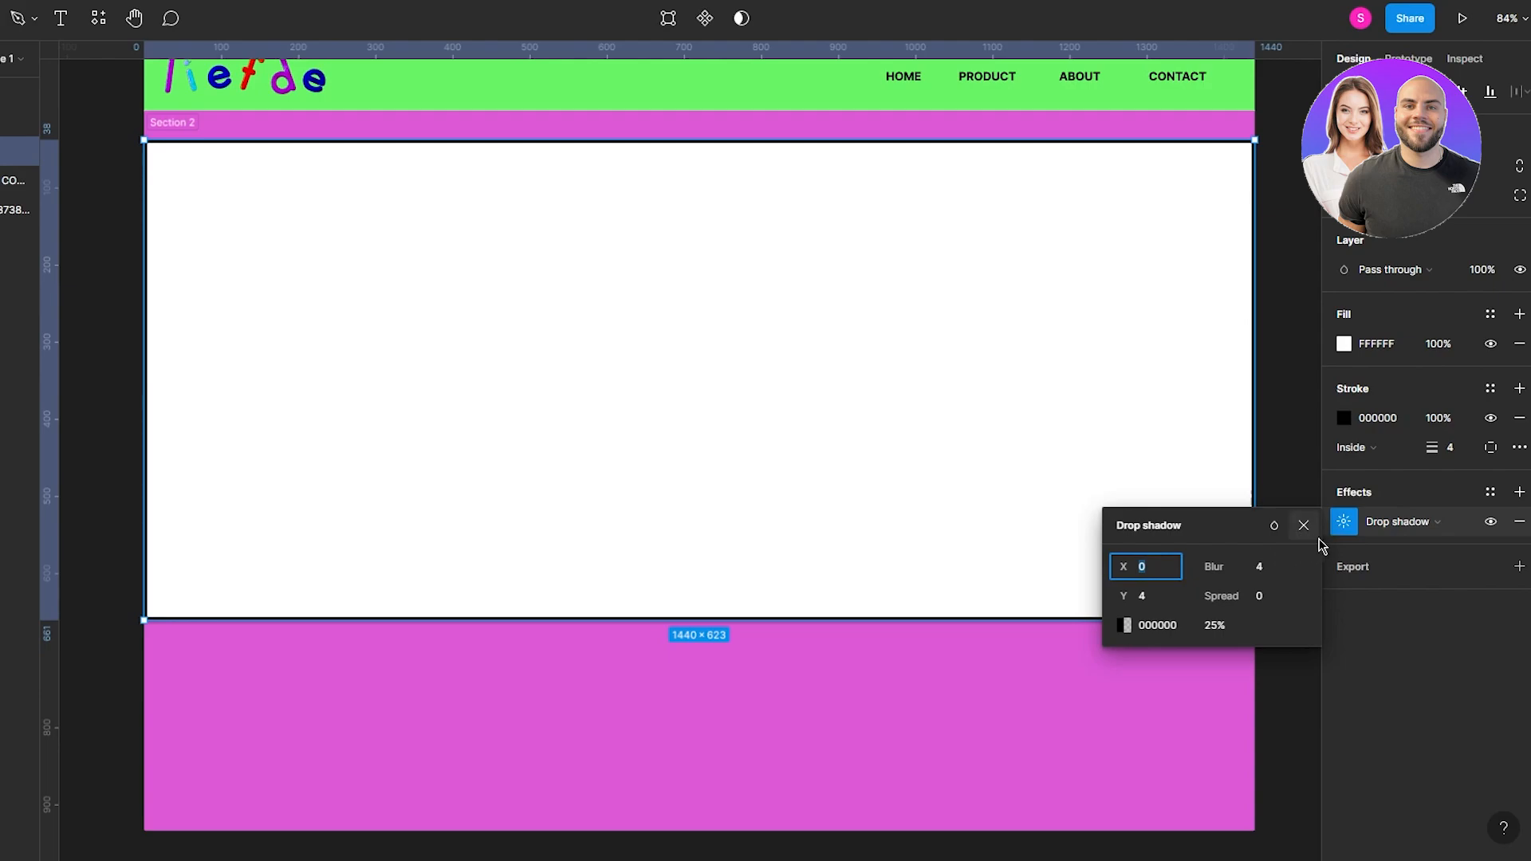
pyautogui.click(1258, 567)
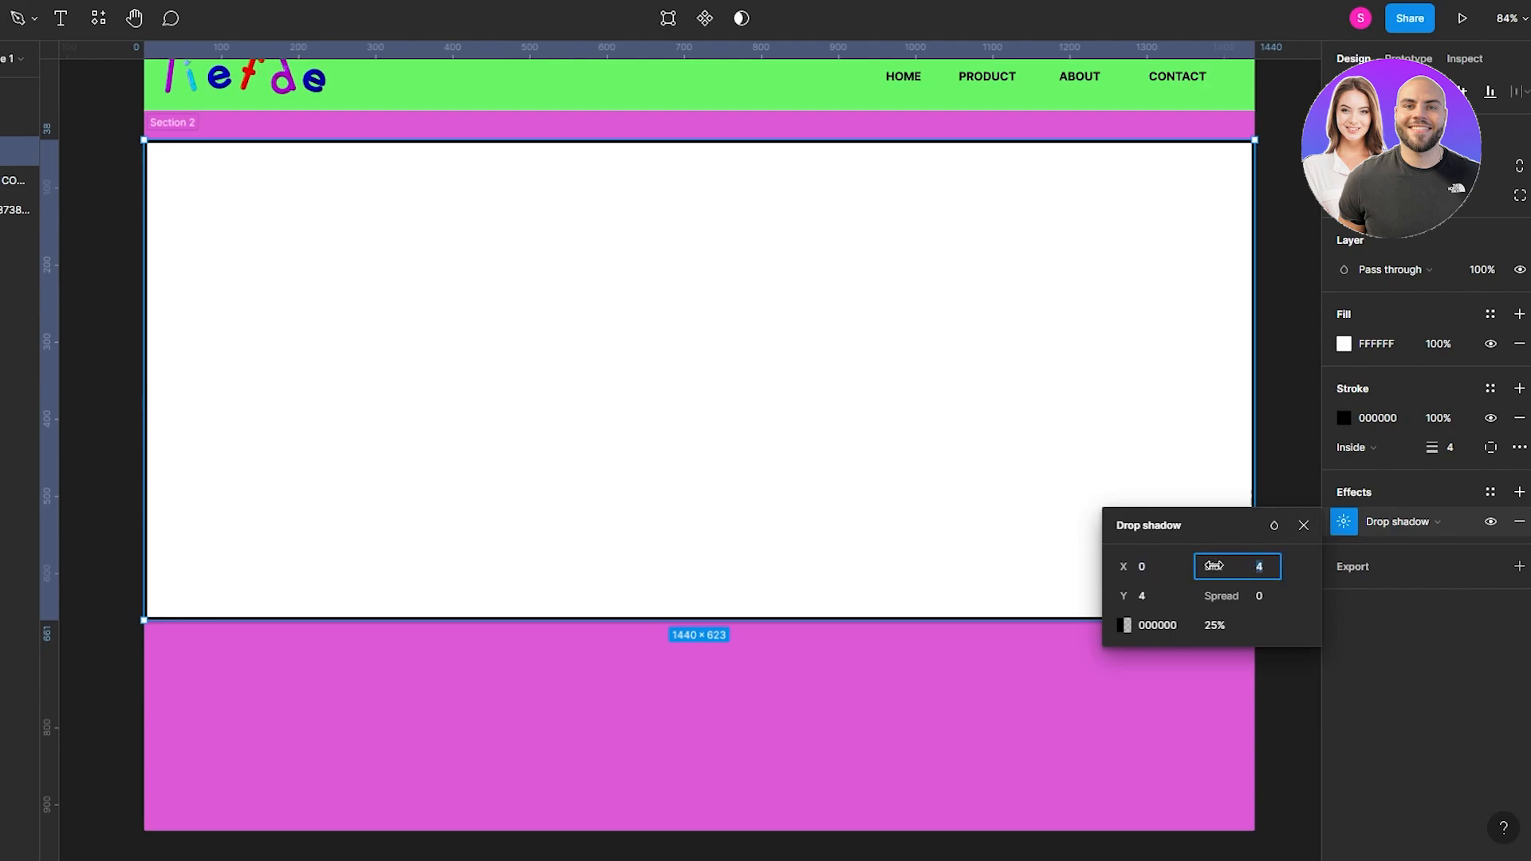
pyautogui.moveTo(1213, 566); pyautogui.dragTo(1340, 569)
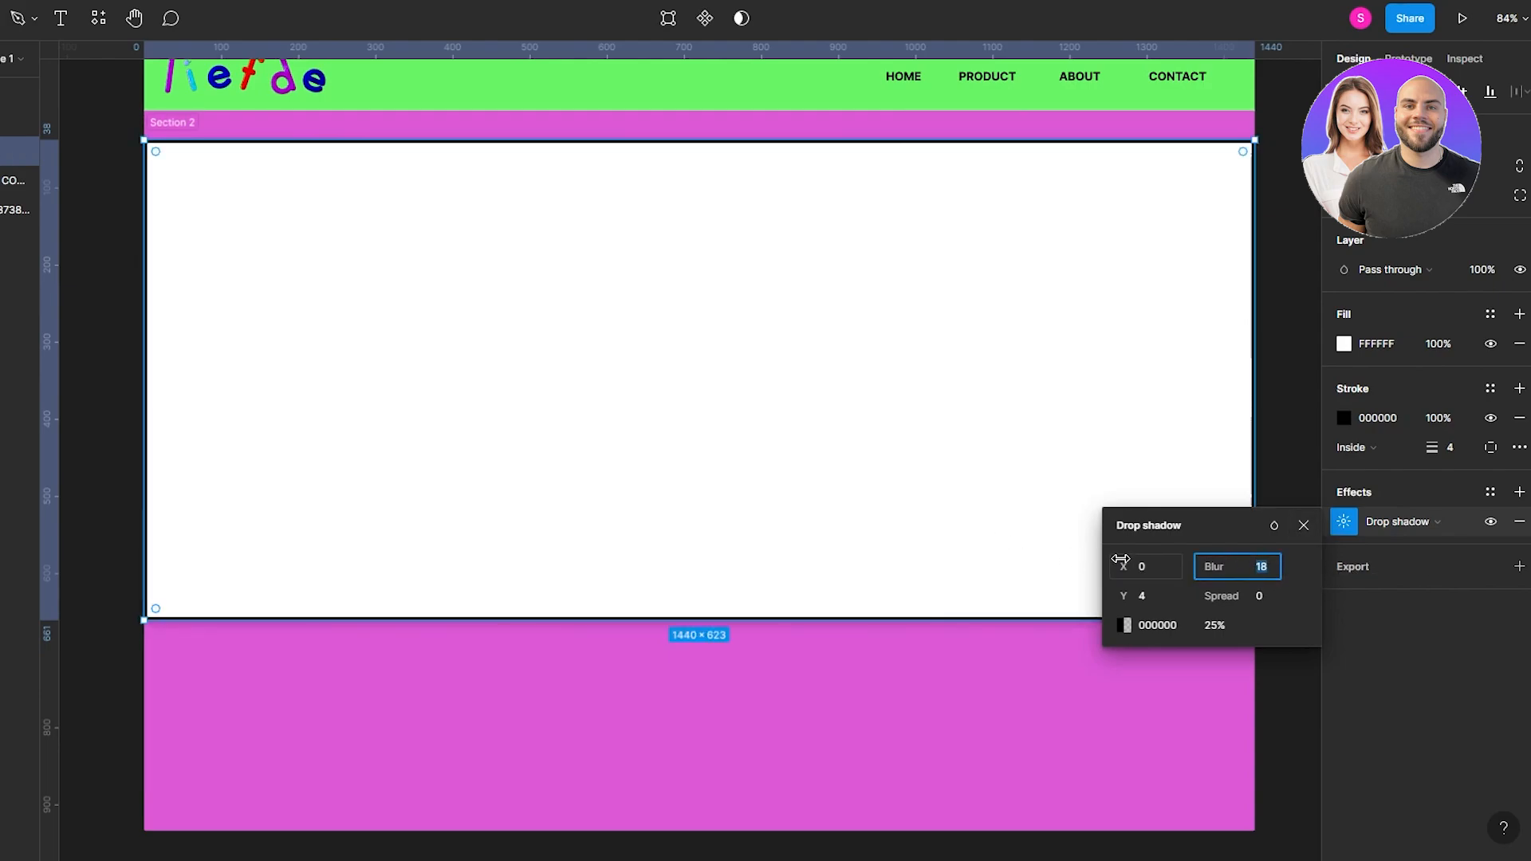
pyautogui.moveTo(1124, 566); pyautogui.dragTo(888, 615)
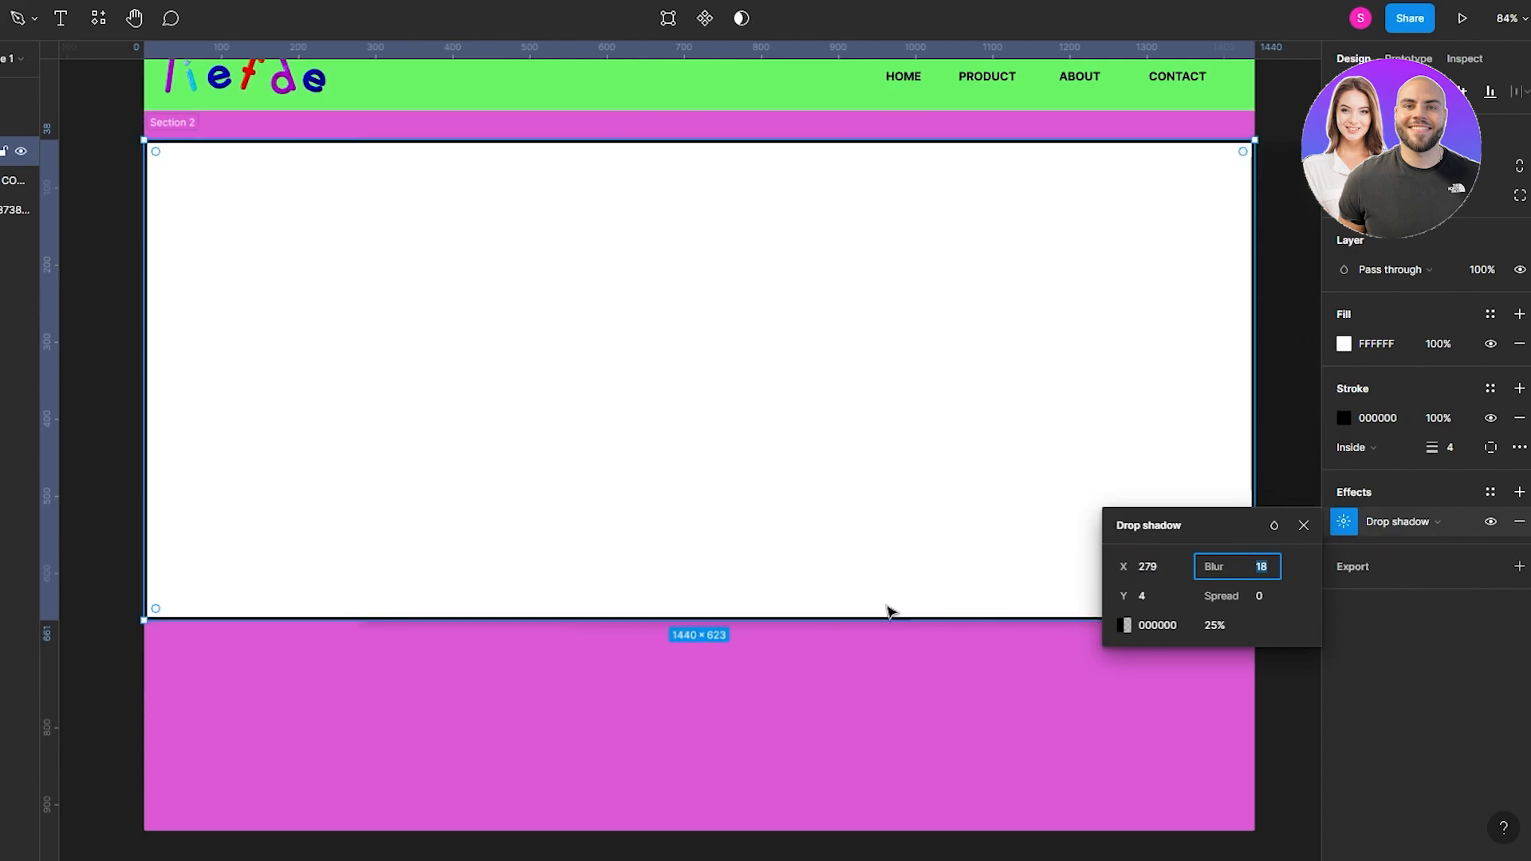
pyautogui.moveTo(1124, 596)
pyautogui.mouseDown()
pyautogui.moveTo(1398, 562)
pyautogui.moveTo(632, 574)
pyautogui.moveTo(1125, 567)
pyautogui.mouseUp()
# - Change the rectangle's effect to Layer blur, raise the blur until its edges fade widely into the surroundings, and deselect it
pyautogui.click(1396, 498)
pyautogui.click(1435, 522)
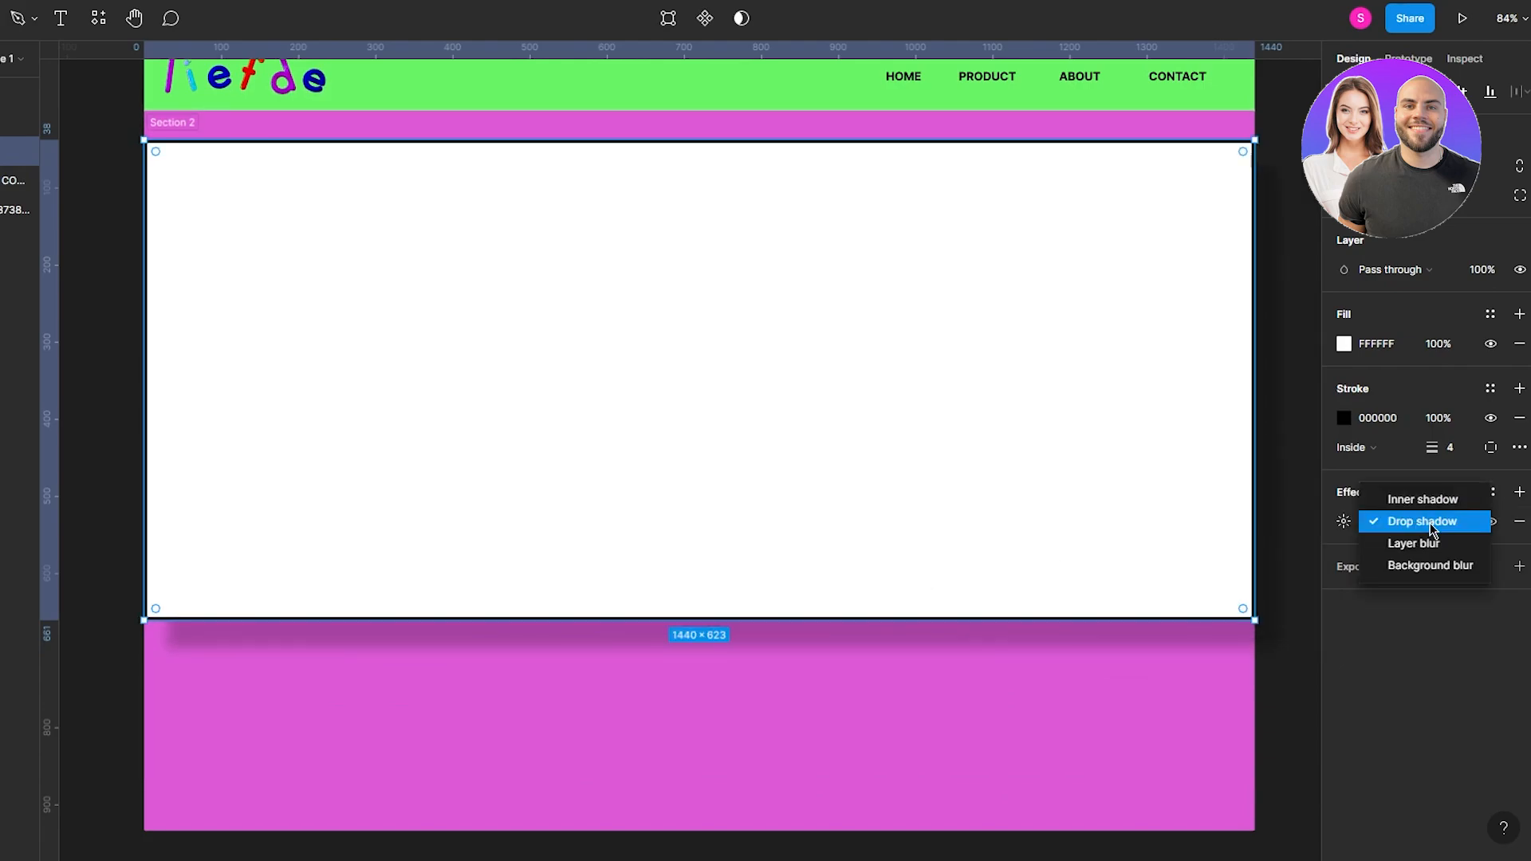
pyautogui.click(1431, 545)
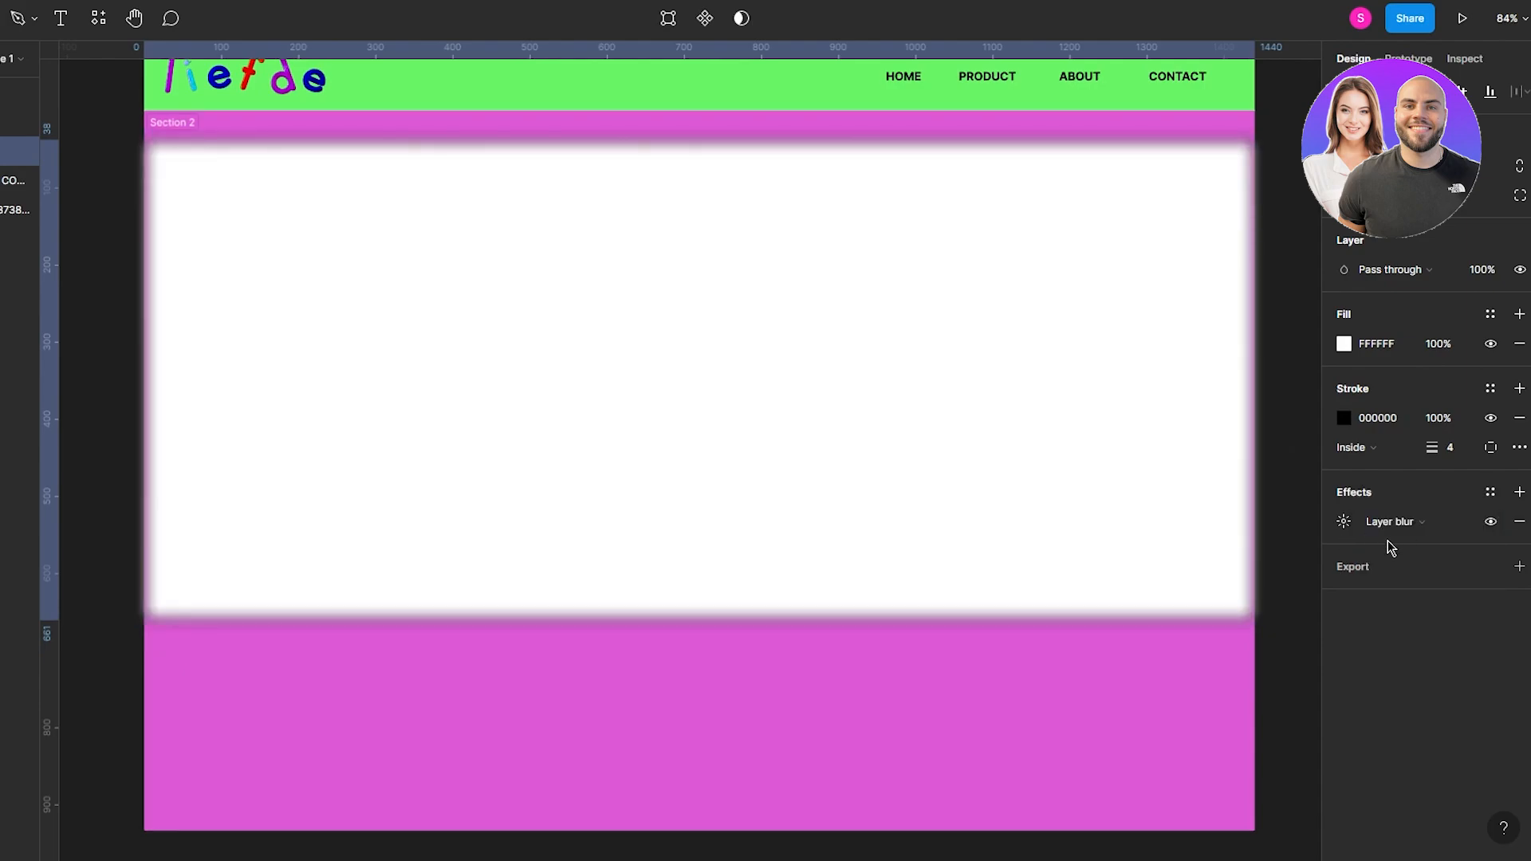
pyautogui.click(1343, 521)
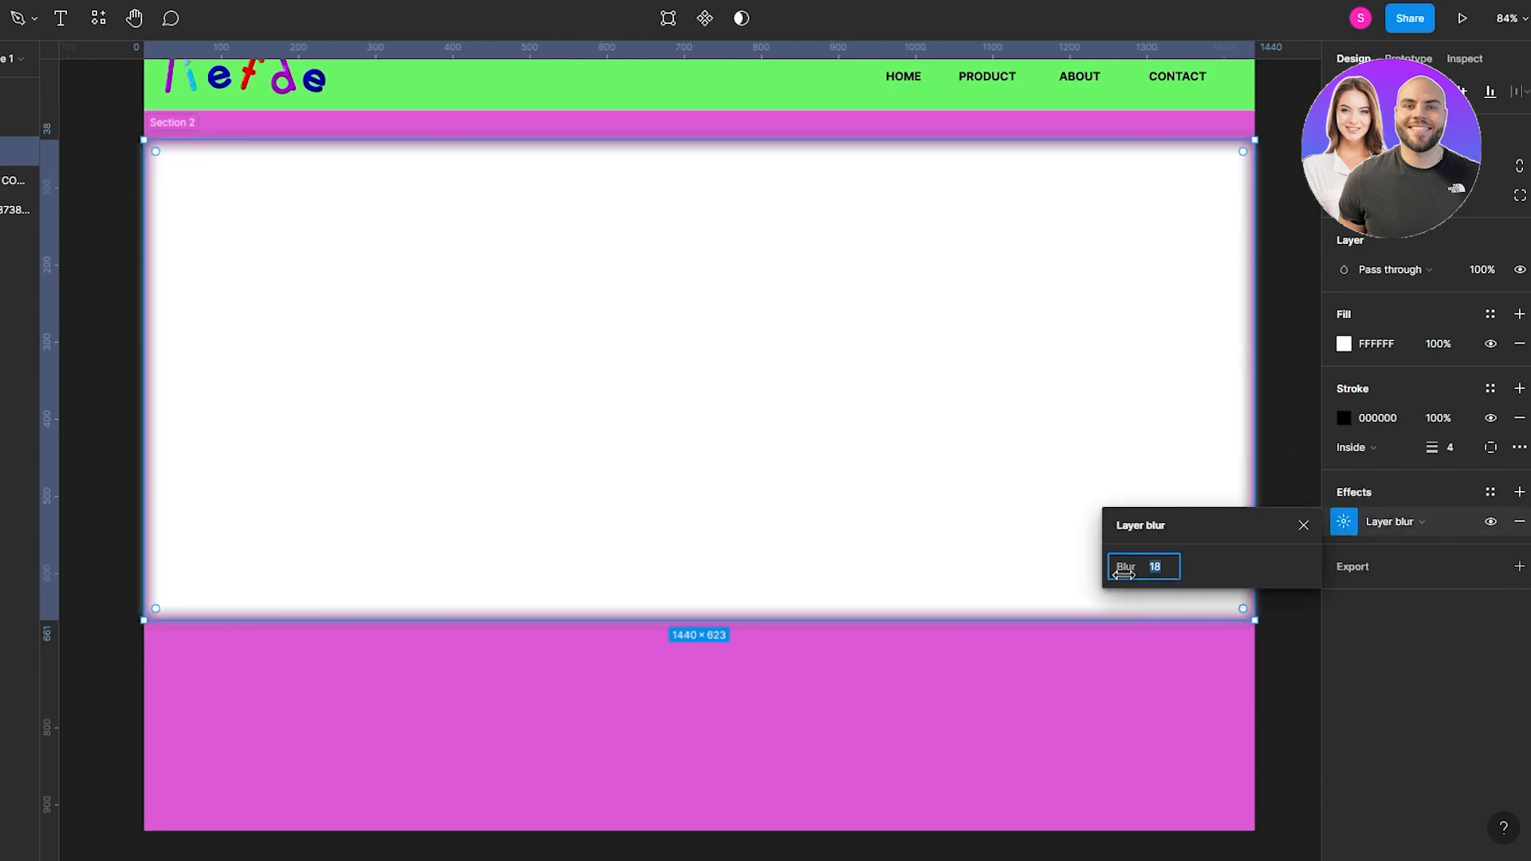
pyautogui.moveTo(1125, 574); pyautogui.dragTo(1530, 520)
pyautogui.click(928, 636)
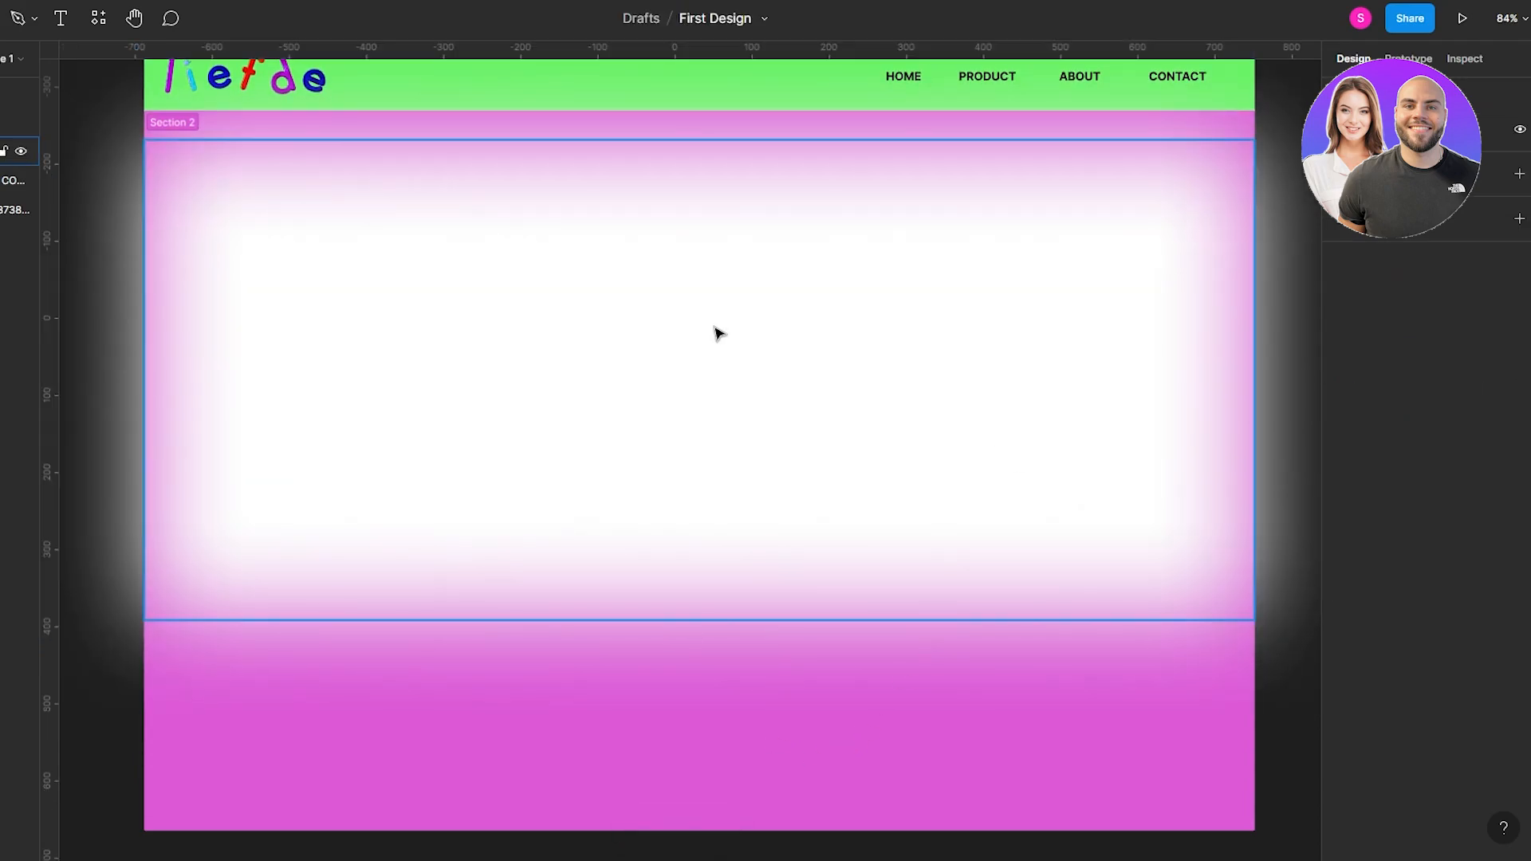
# - Move the blurred rectangle lower and narrow it to about 1233 × 623 so it sits inside Section 2
pyautogui.moveTo(768, 292)
pyautogui.mouseDown()
pyautogui.moveTo(984, 410)
pyautogui.moveTo(718, 489)
pyautogui.moveTo(802, 646)
pyautogui.moveTo(718, 704)
pyautogui.moveTo(762, 706)
pyautogui.moveTo(787, 510)
pyautogui.moveTo(745, 348)
pyautogui.moveTo(772, 328)
pyautogui.mouseUp()
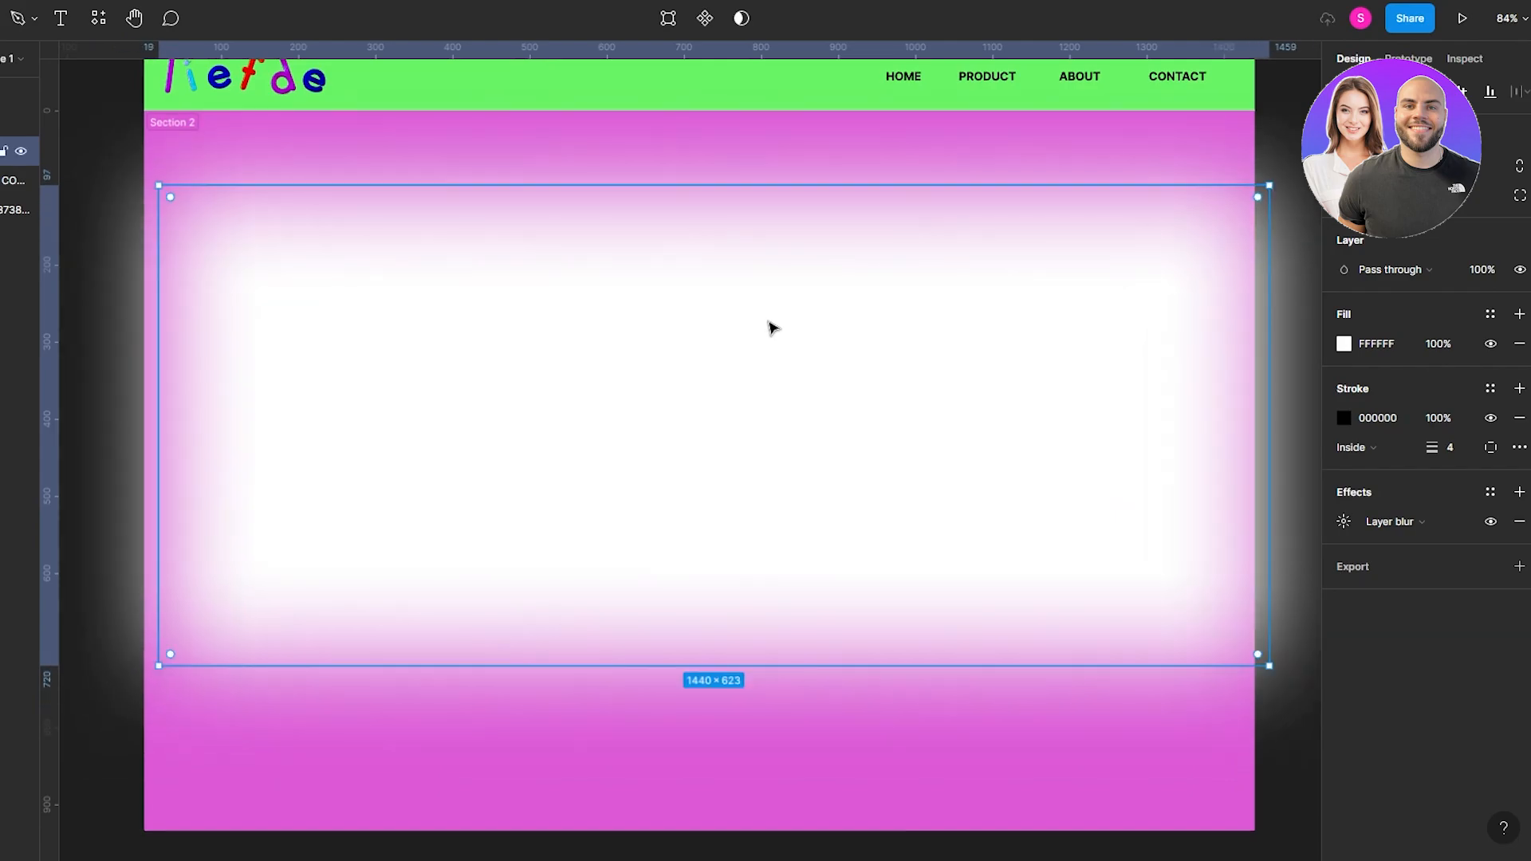
pyautogui.moveTo(159, 311); pyautogui.dragTo(270, 335)
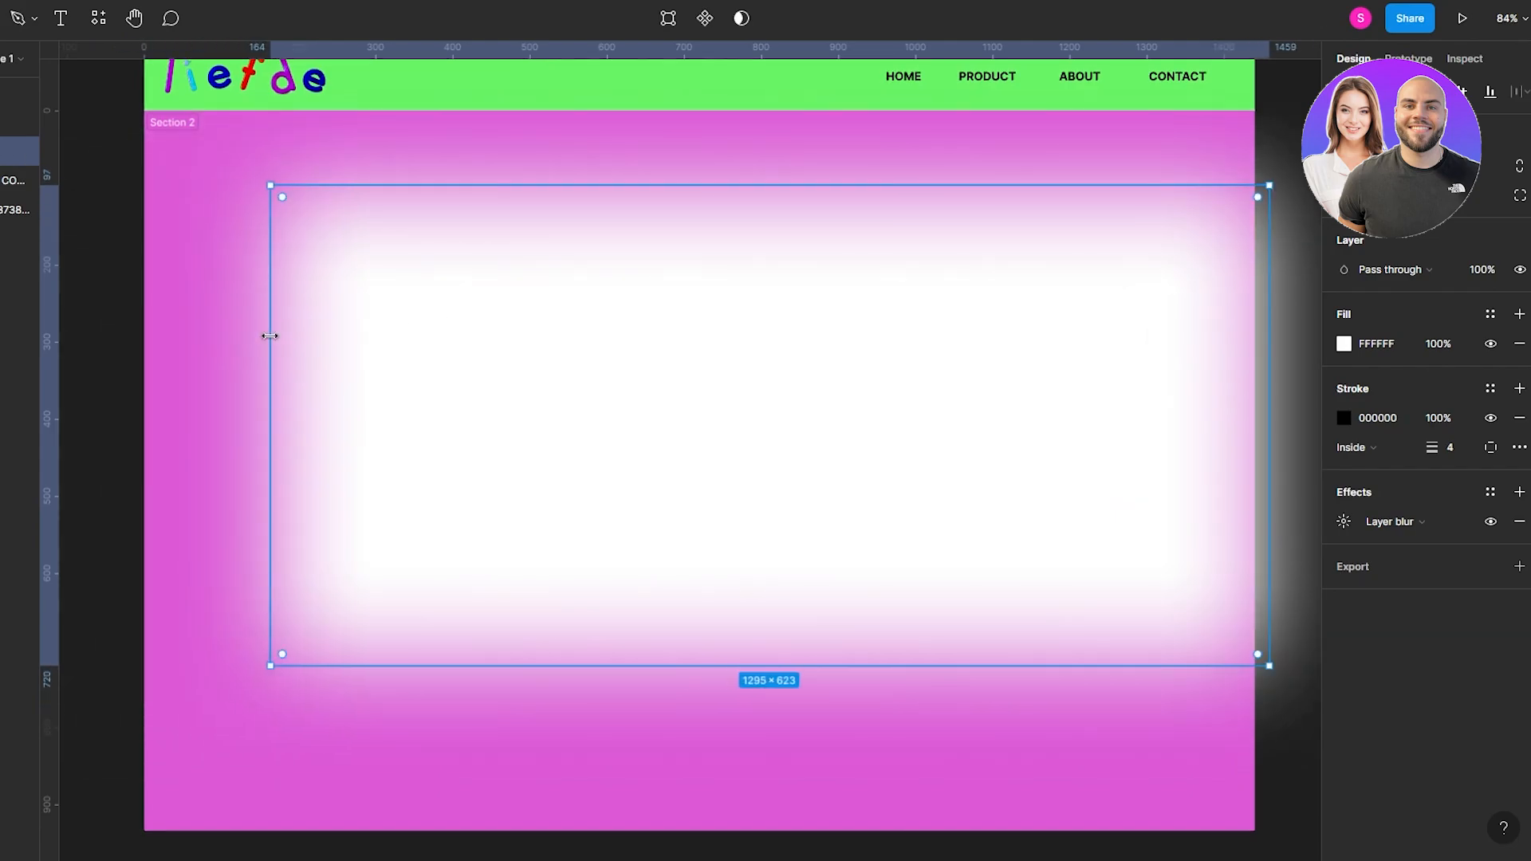
pyautogui.moveTo(877, 358); pyautogui.dragTo(818, 349)
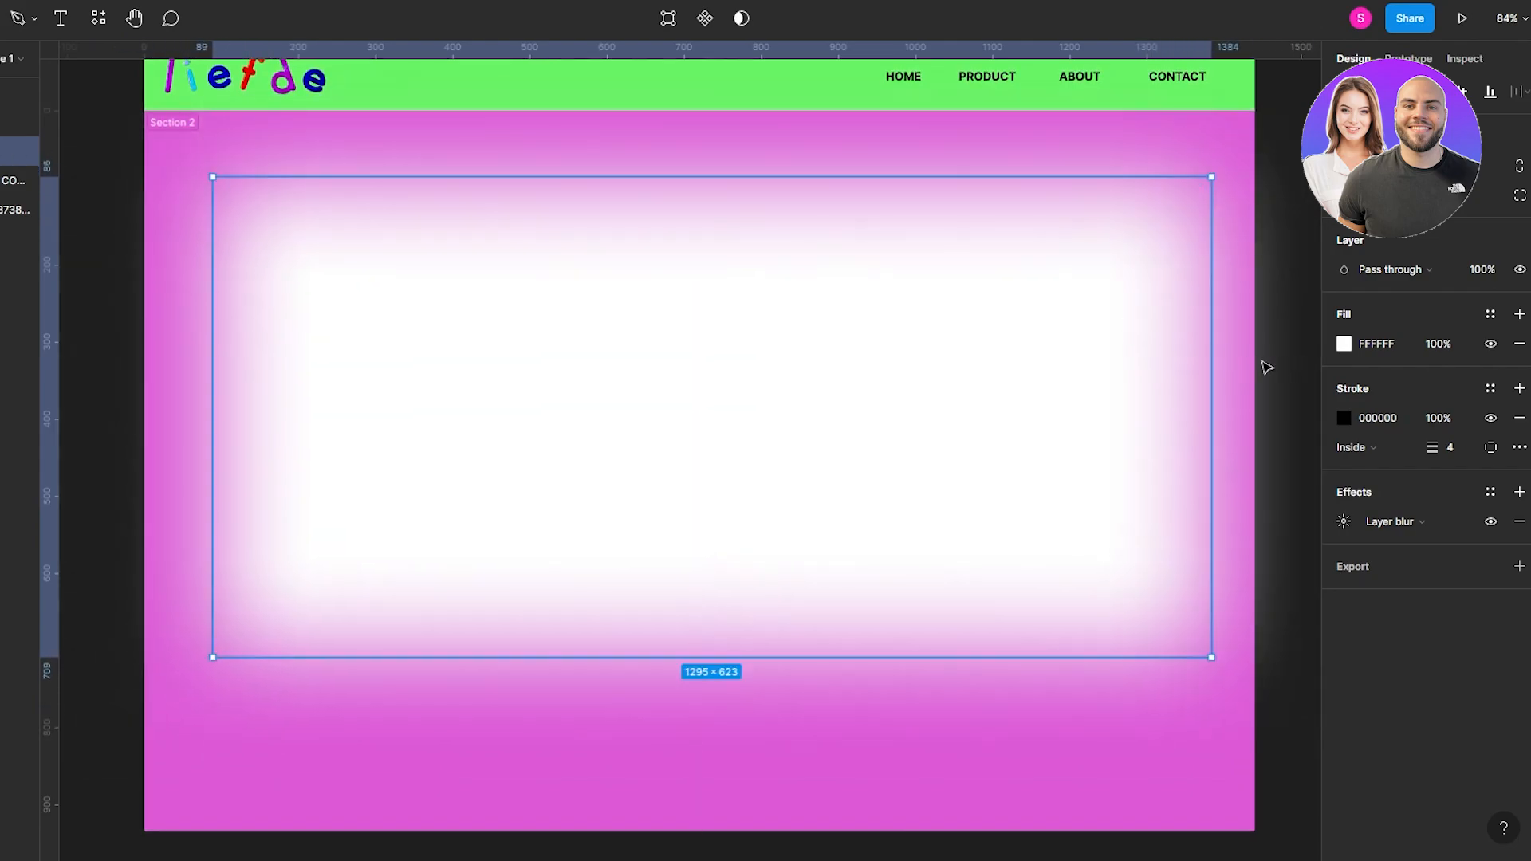
pyautogui.moveTo(1212, 369); pyautogui.dragTo(1163, 377)
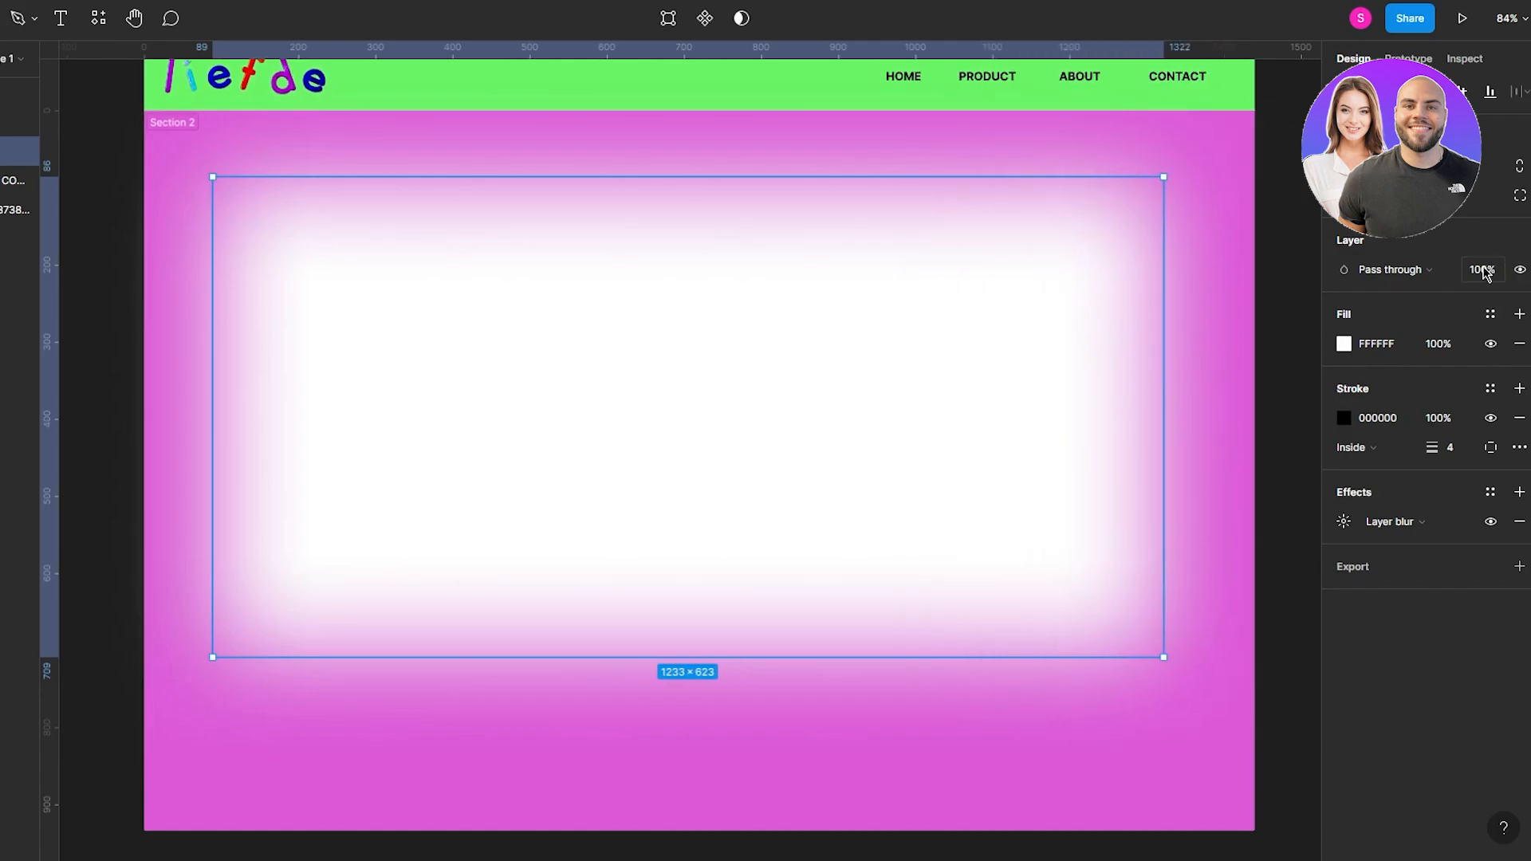
# - Try the blurred rectangle's layer opacity at 40%, and settle on 60% with the Pass through blend mode kept
pyautogui.click(1421, 272)
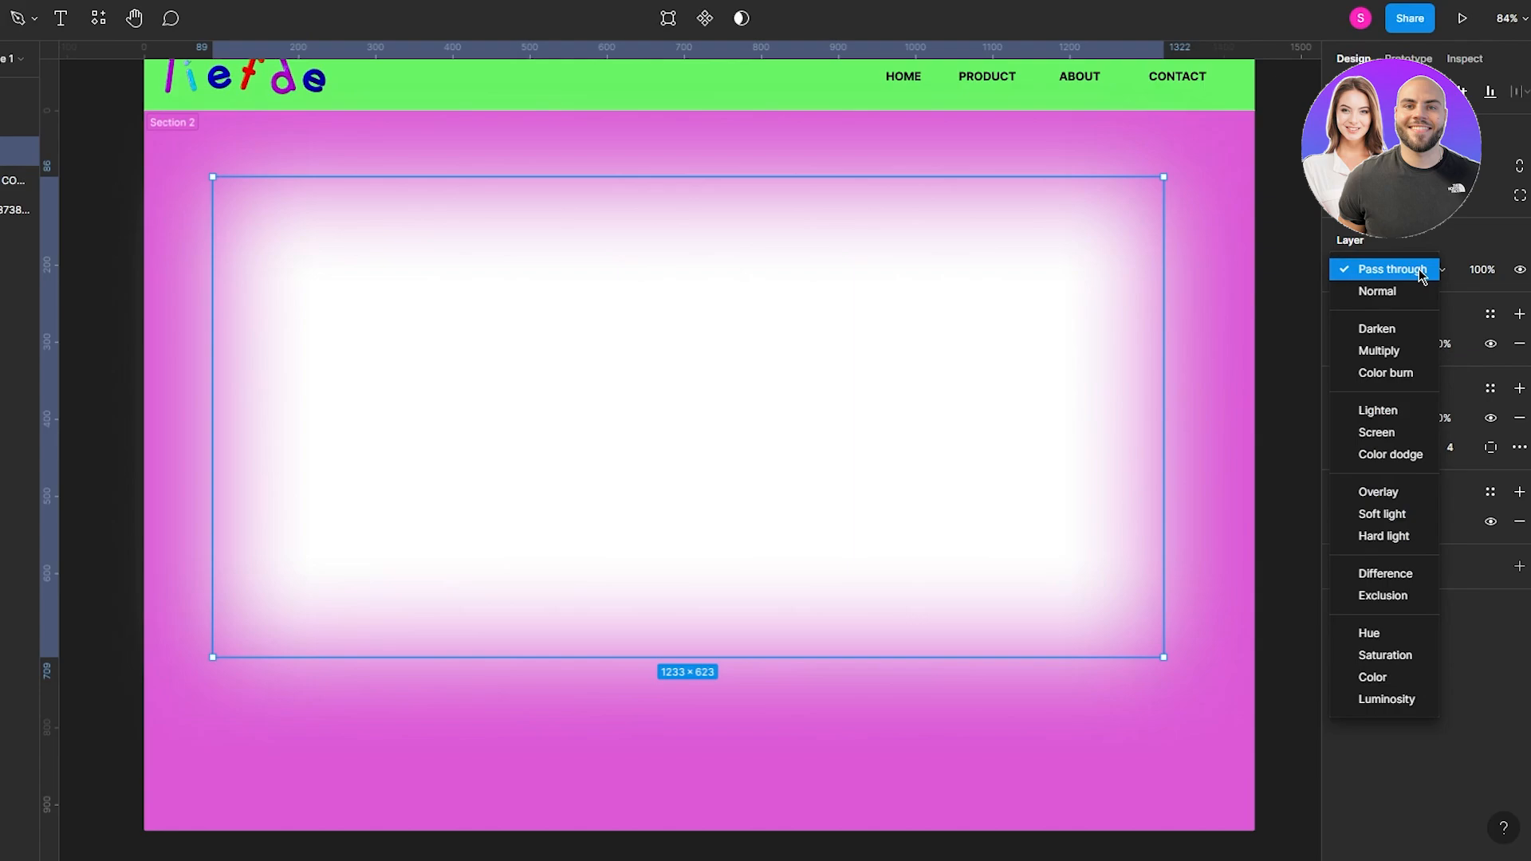
pyautogui.click(1443, 270)
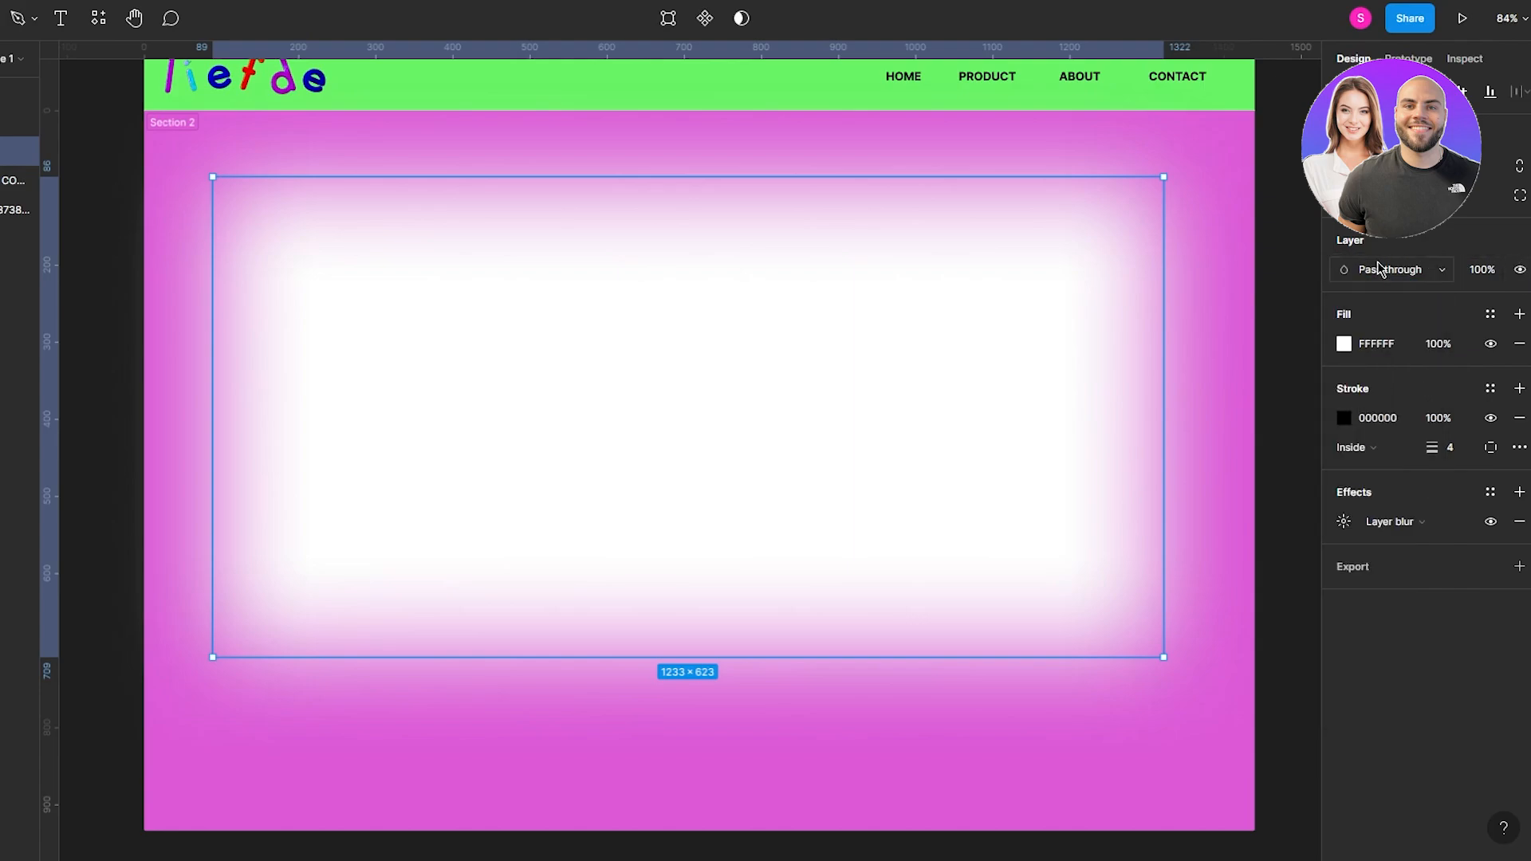
pyautogui.click(1499, 278)
pyautogui.write('40')
pyautogui.press('Return')
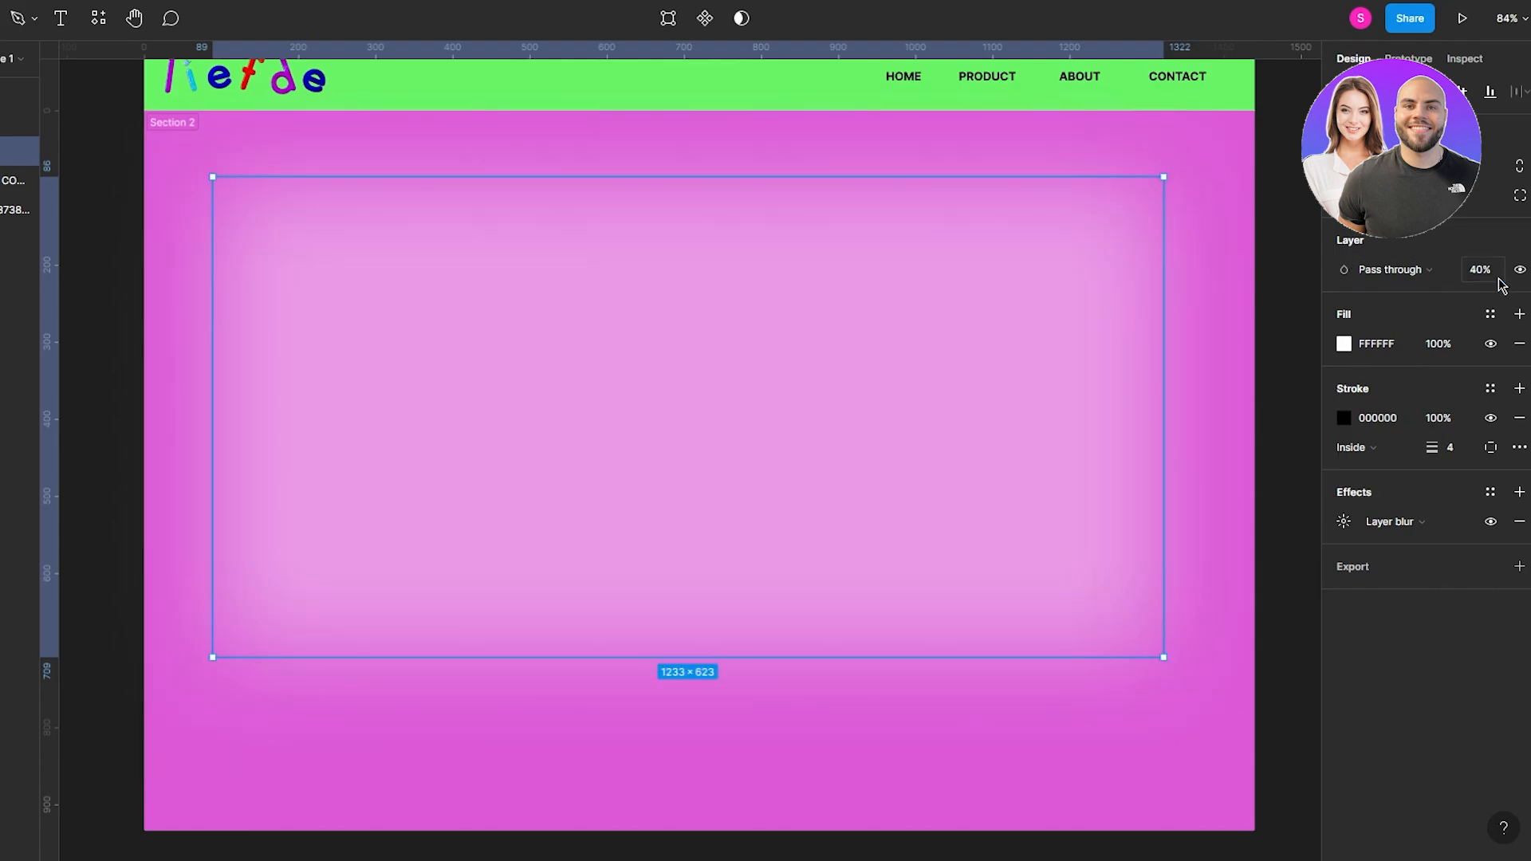
pyautogui.click(1481, 275)
pyautogui.write('60')
pyautogui.press('Return')
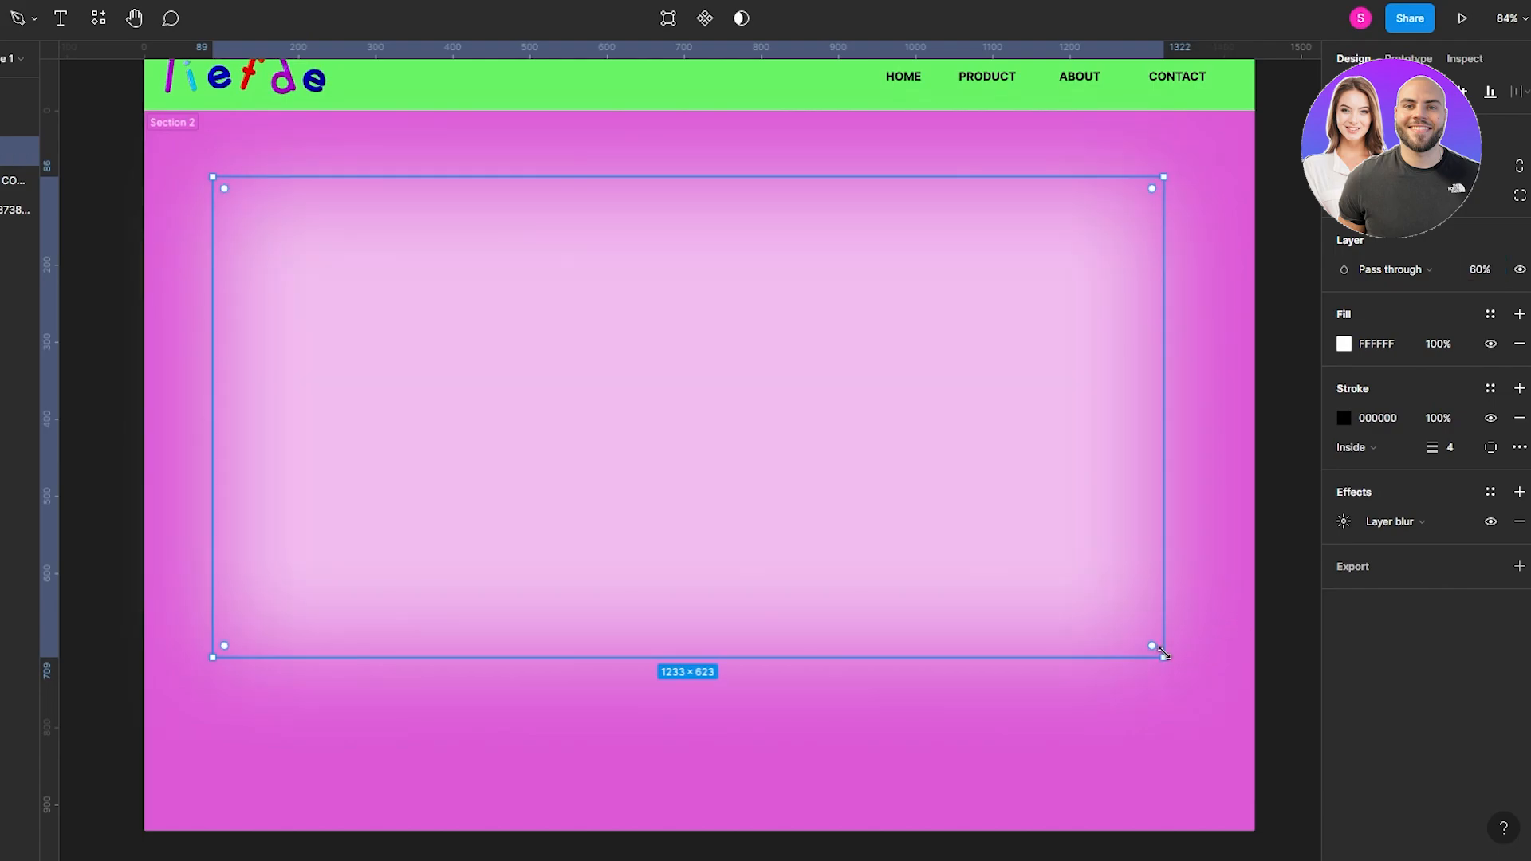
# - Enlarge the blurred rectangle to about 1291 × 695 from its lower right corner and extend its left edge slightly outward
pyautogui.moveTo(1155, 649); pyautogui.dragTo(1208, 712)
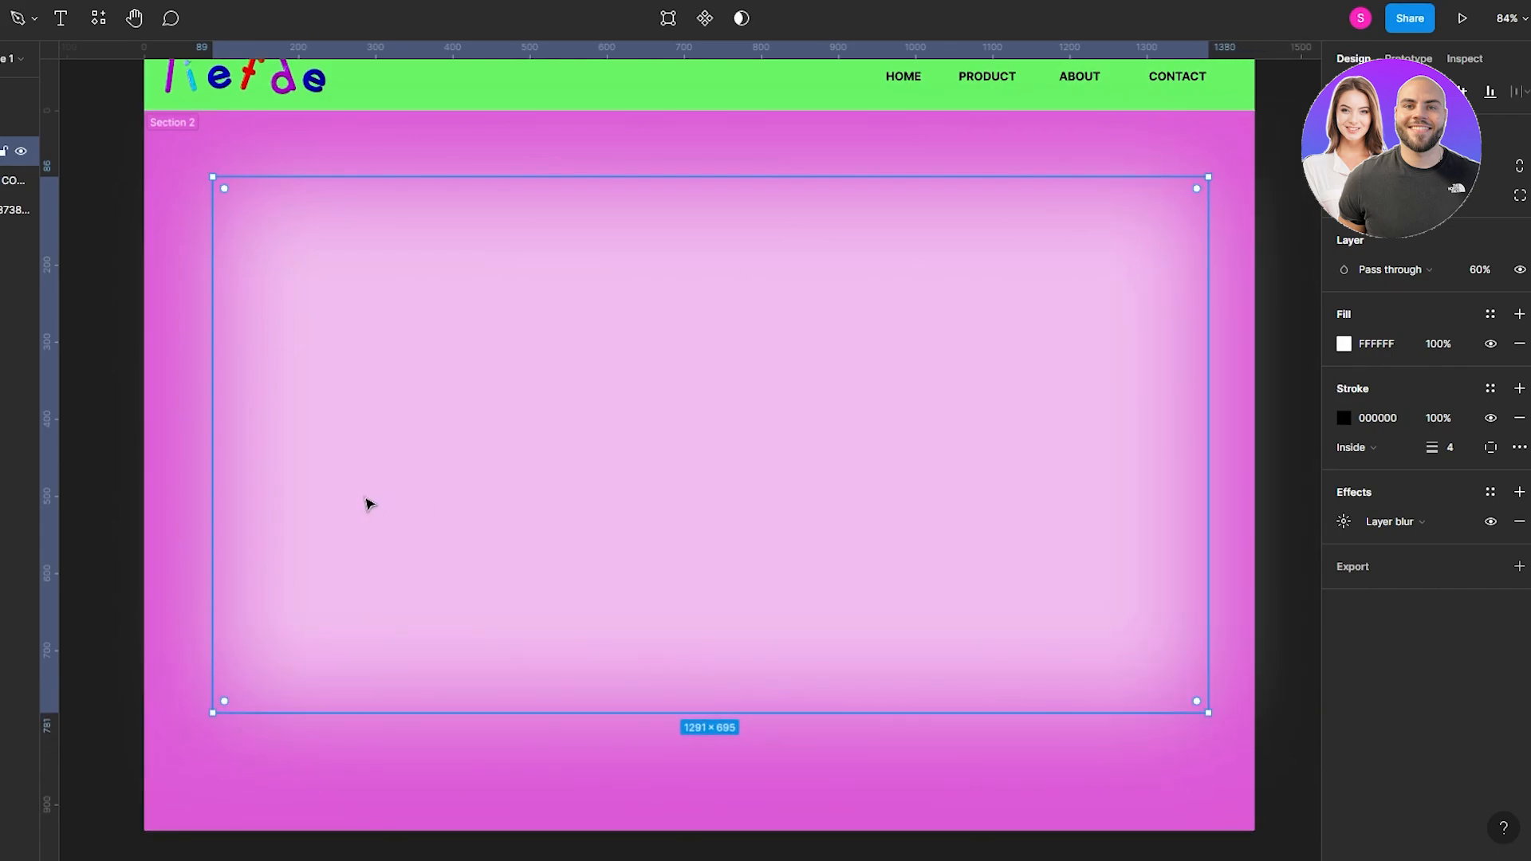
pyautogui.moveTo(207, 457); pyautogui.dragTo(184, 459)
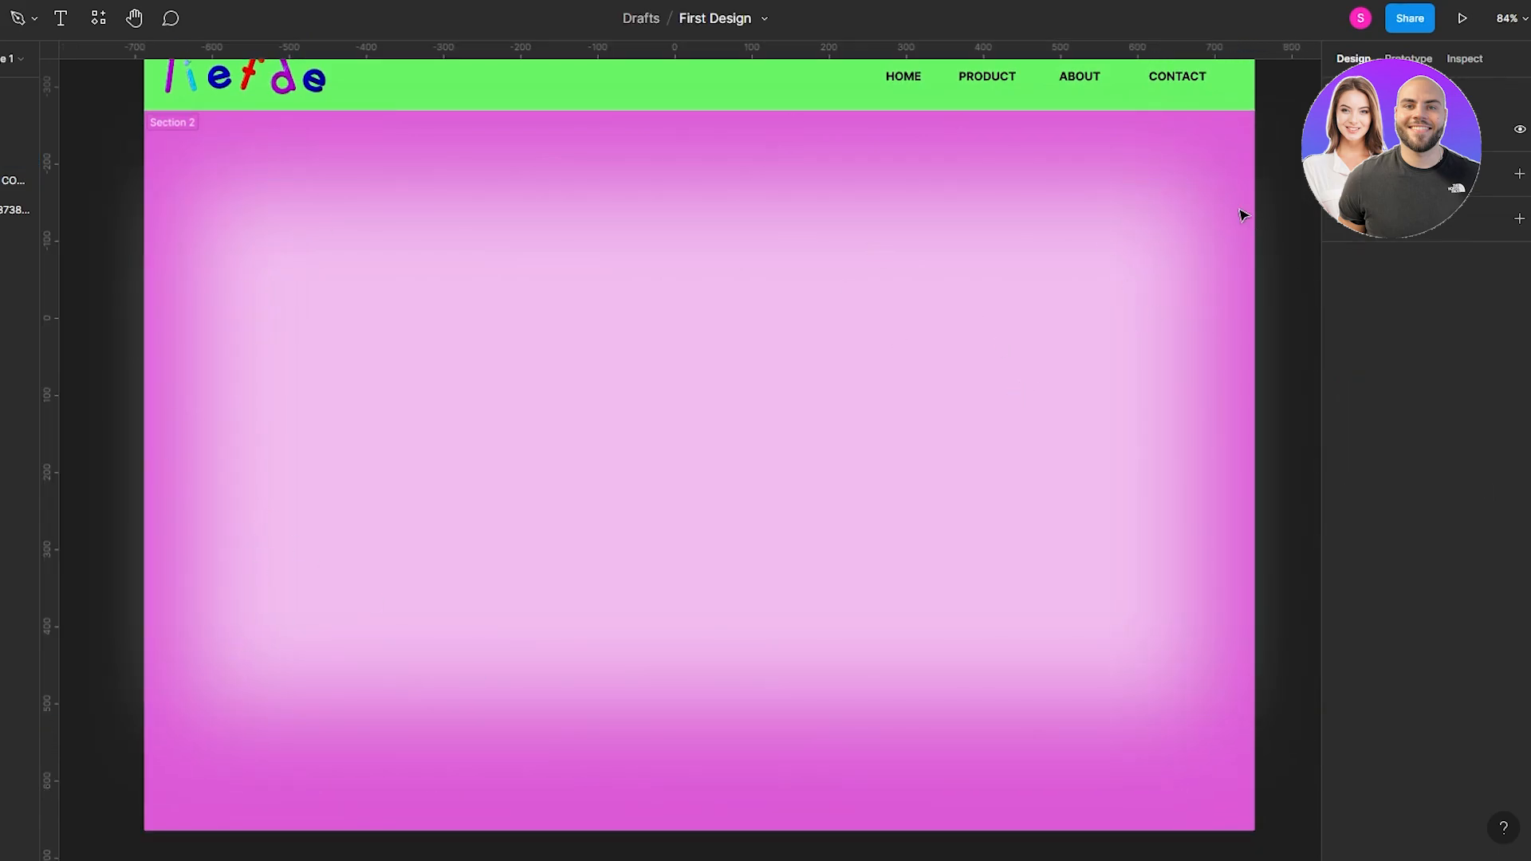
# - Draw a closed seven-point zigzag path about 1395 wide with the Pen tool along the upper edge of Section 2
pyautogui.click(18, 17)
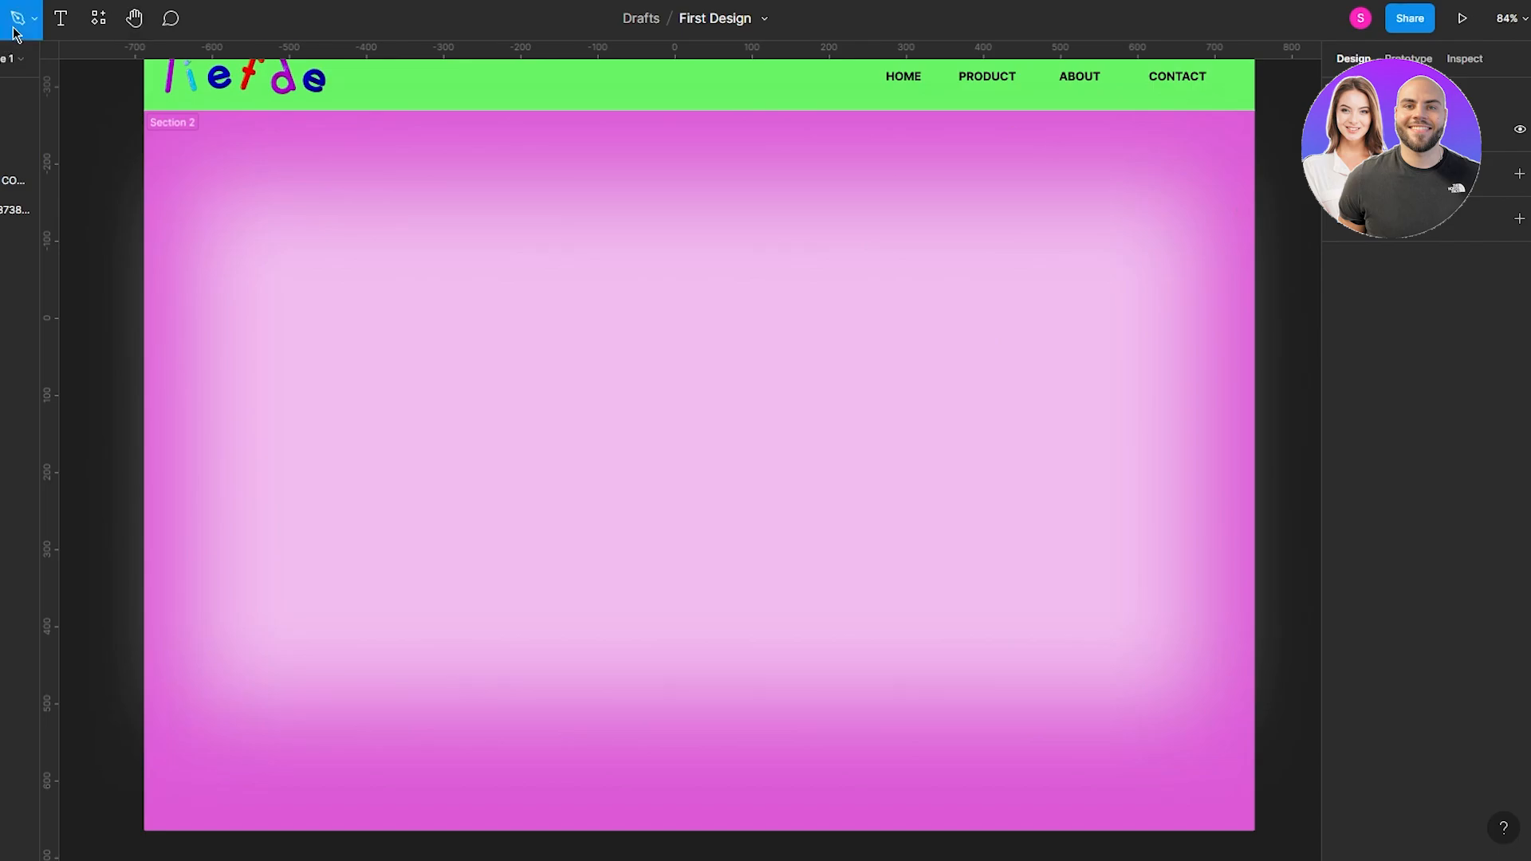
pyautogui.click(158, 146)
pyautogui.click(308, 209)
pyautogui.click(475, 146)
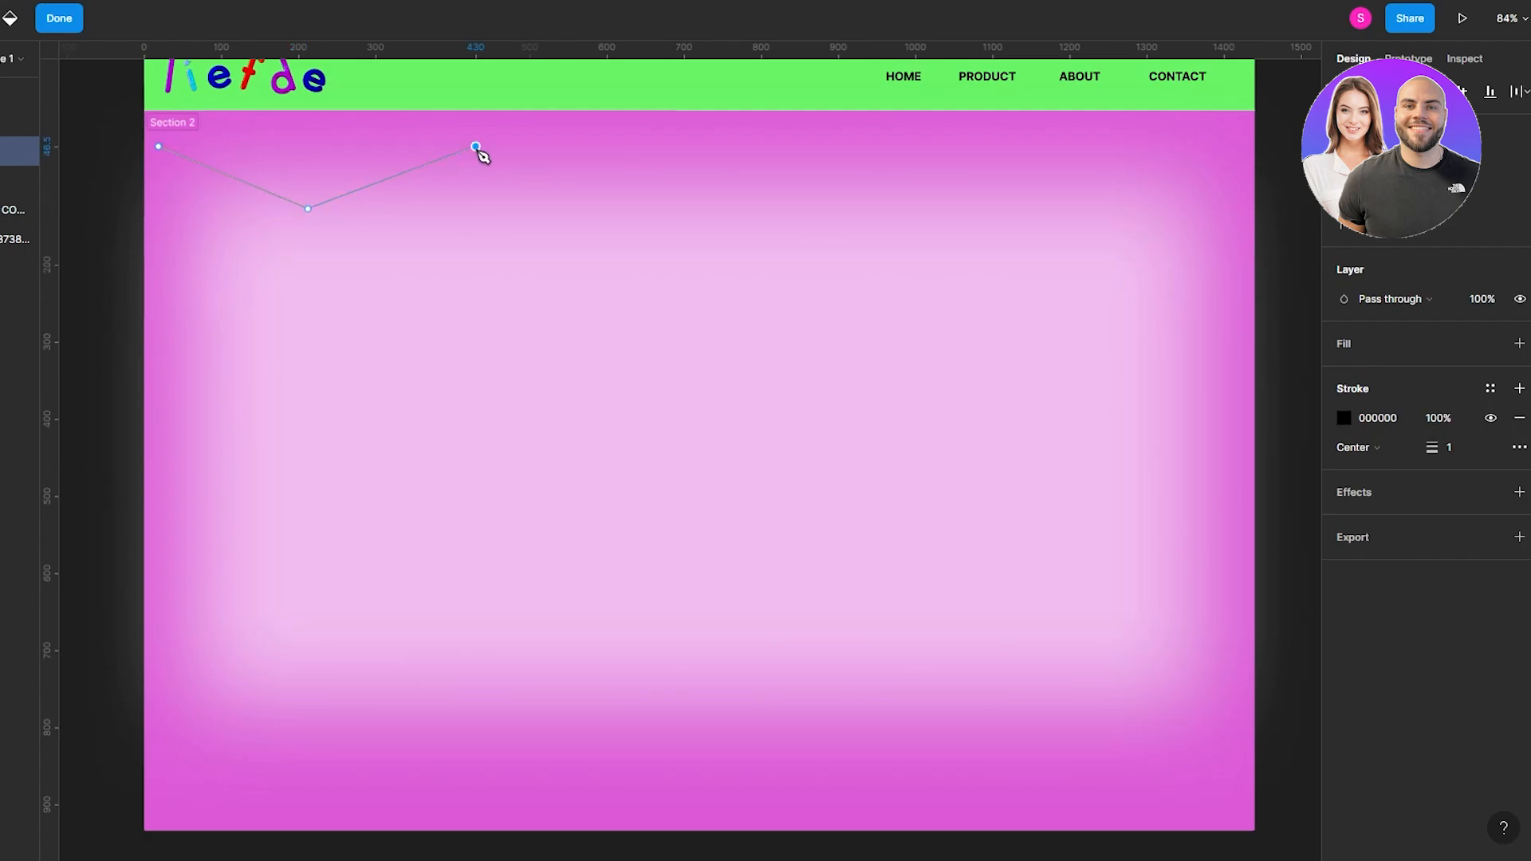
pyautogui.click(699, 200)
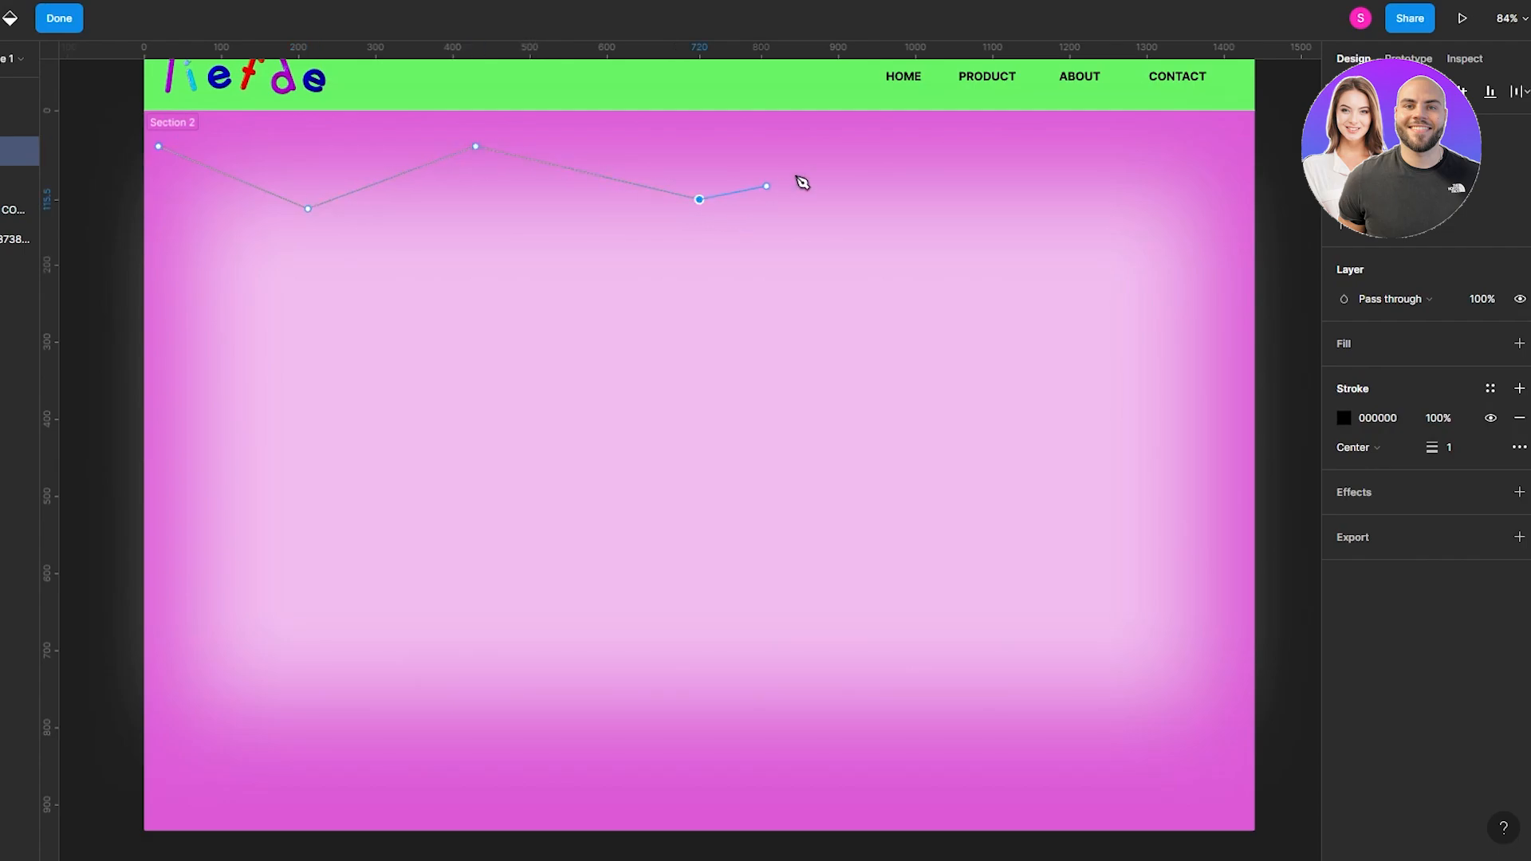
pyautogui.click(884, 146)
pyautogui.click(1065, 209)
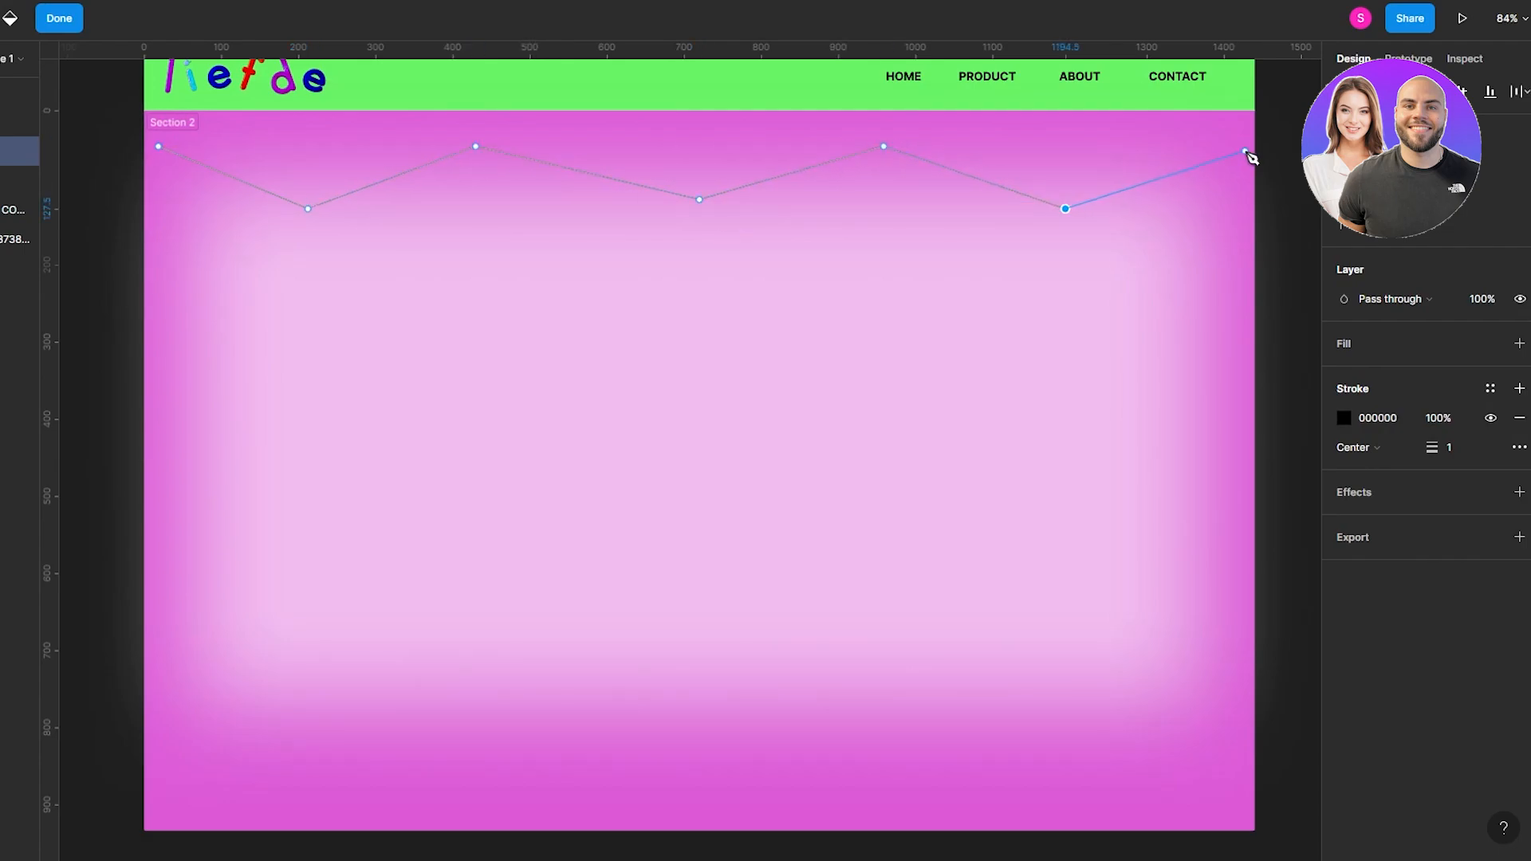
pyautogui.click(1235, 146)
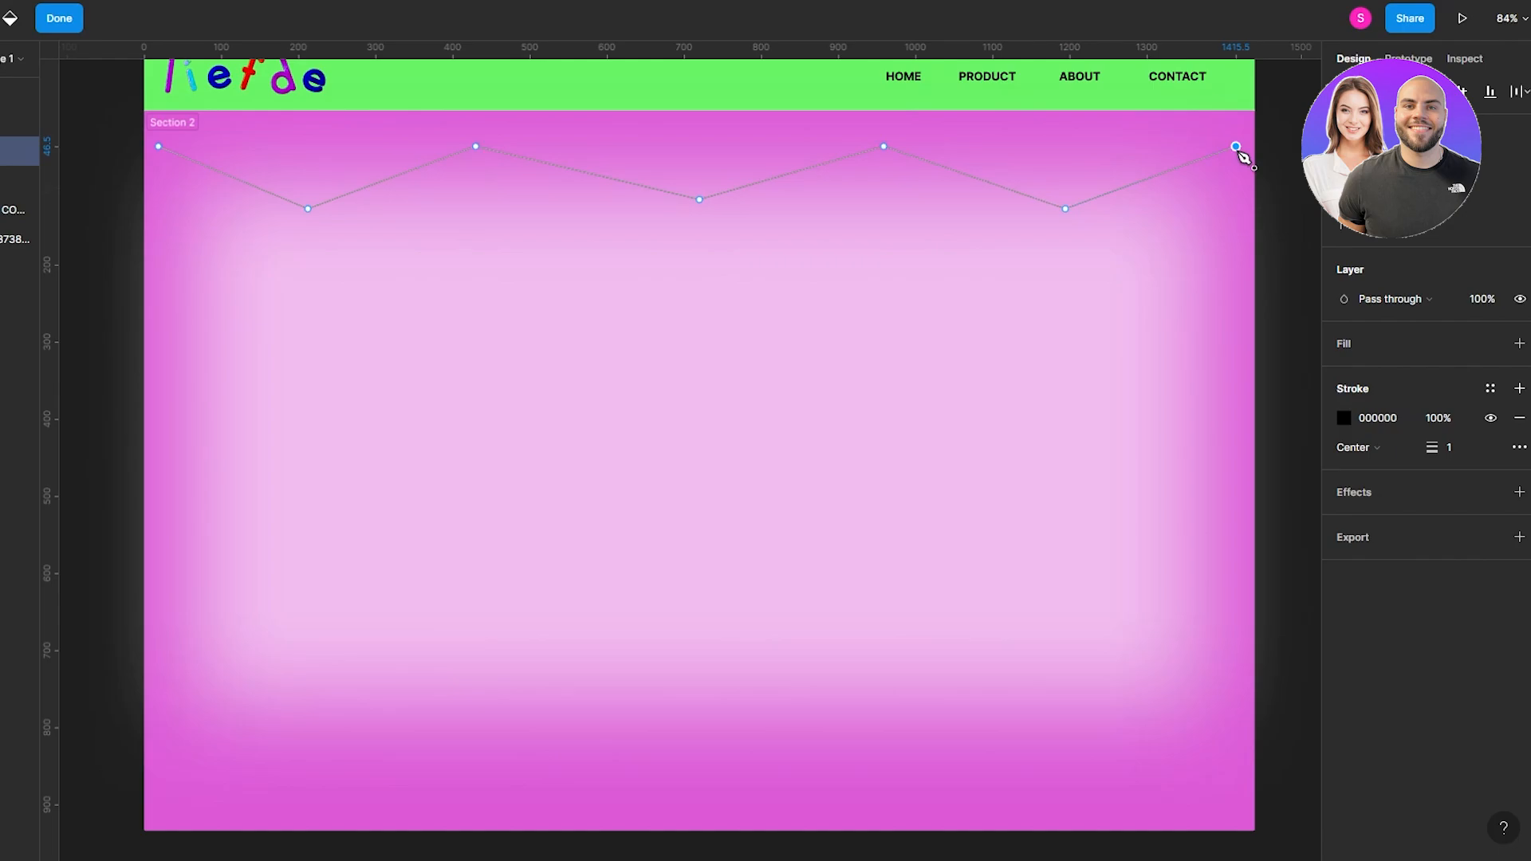
pyautogui.click(158, 146)
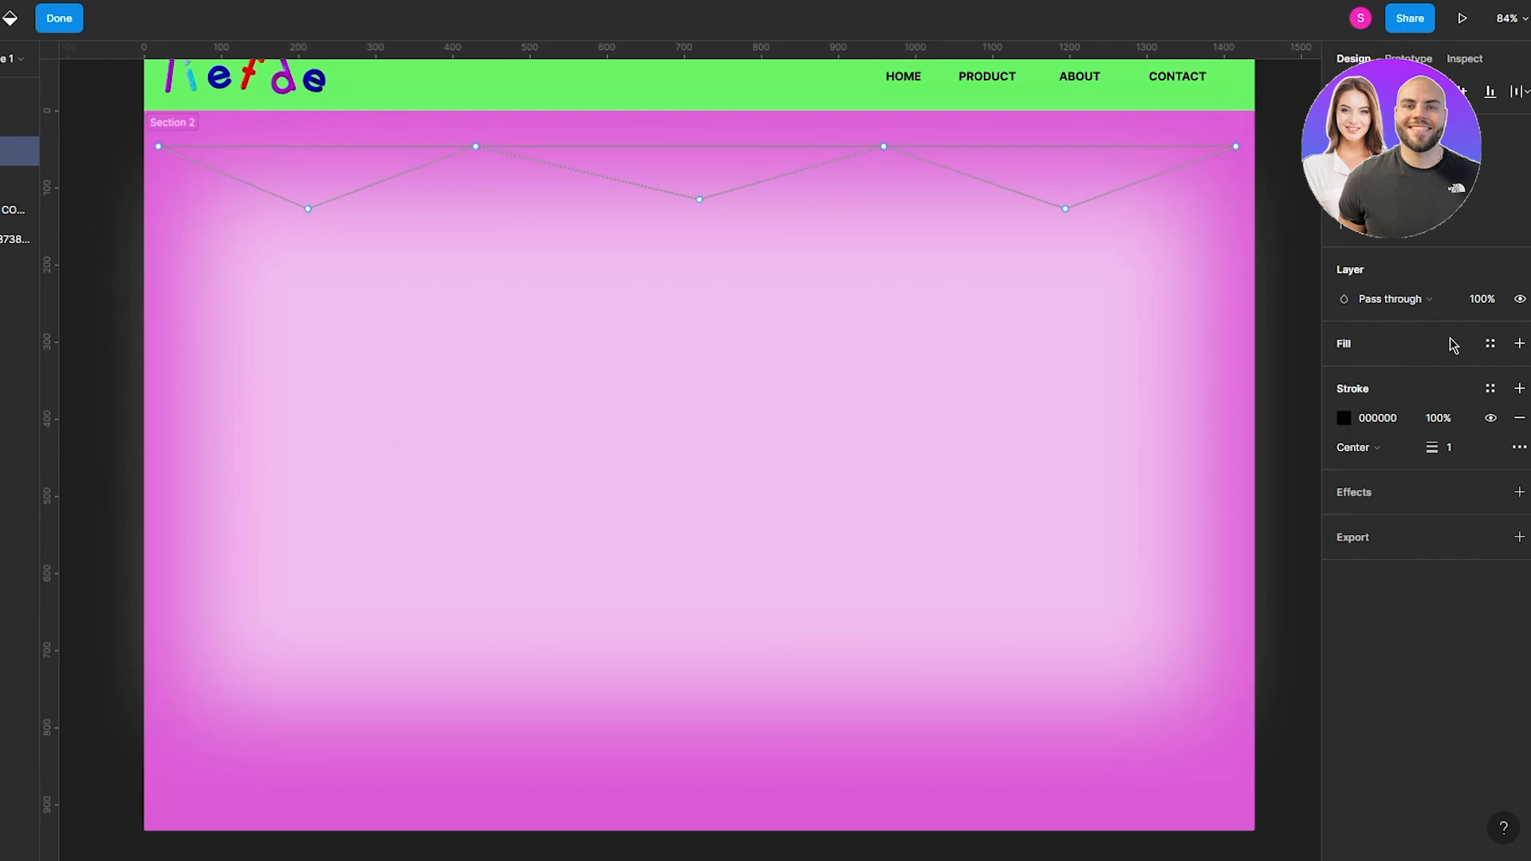
# - Add a solid fill to the zigzag shape and set its color to light blue 9AAAFD
pyautogui.click(1366, 352)
pyautogui.click(1345, 373)
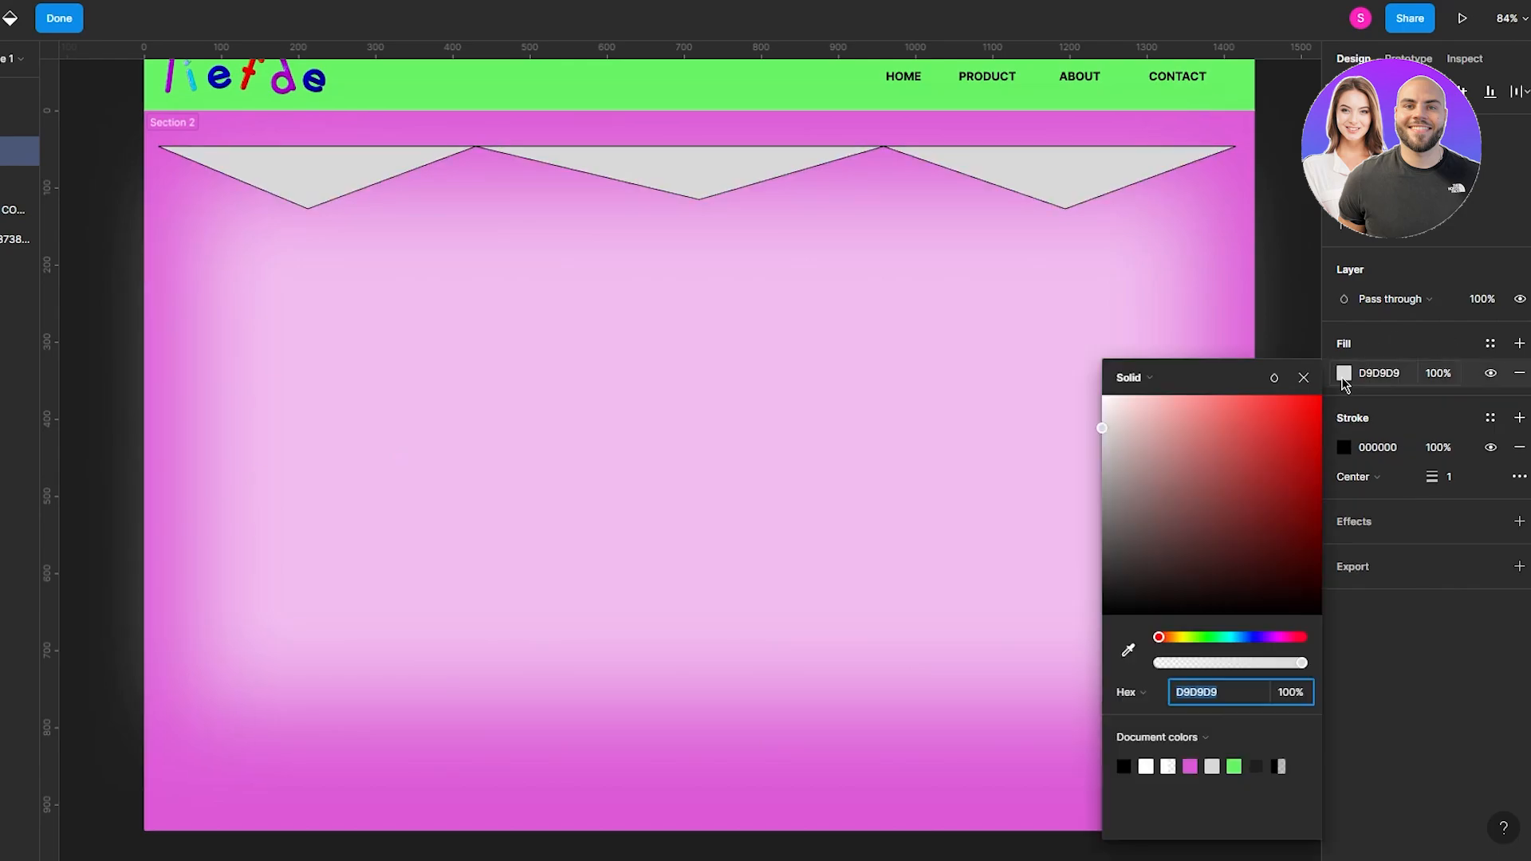
pyautogui.moveTo(1121, 427); pyautogui.dragTo(1351, 537)
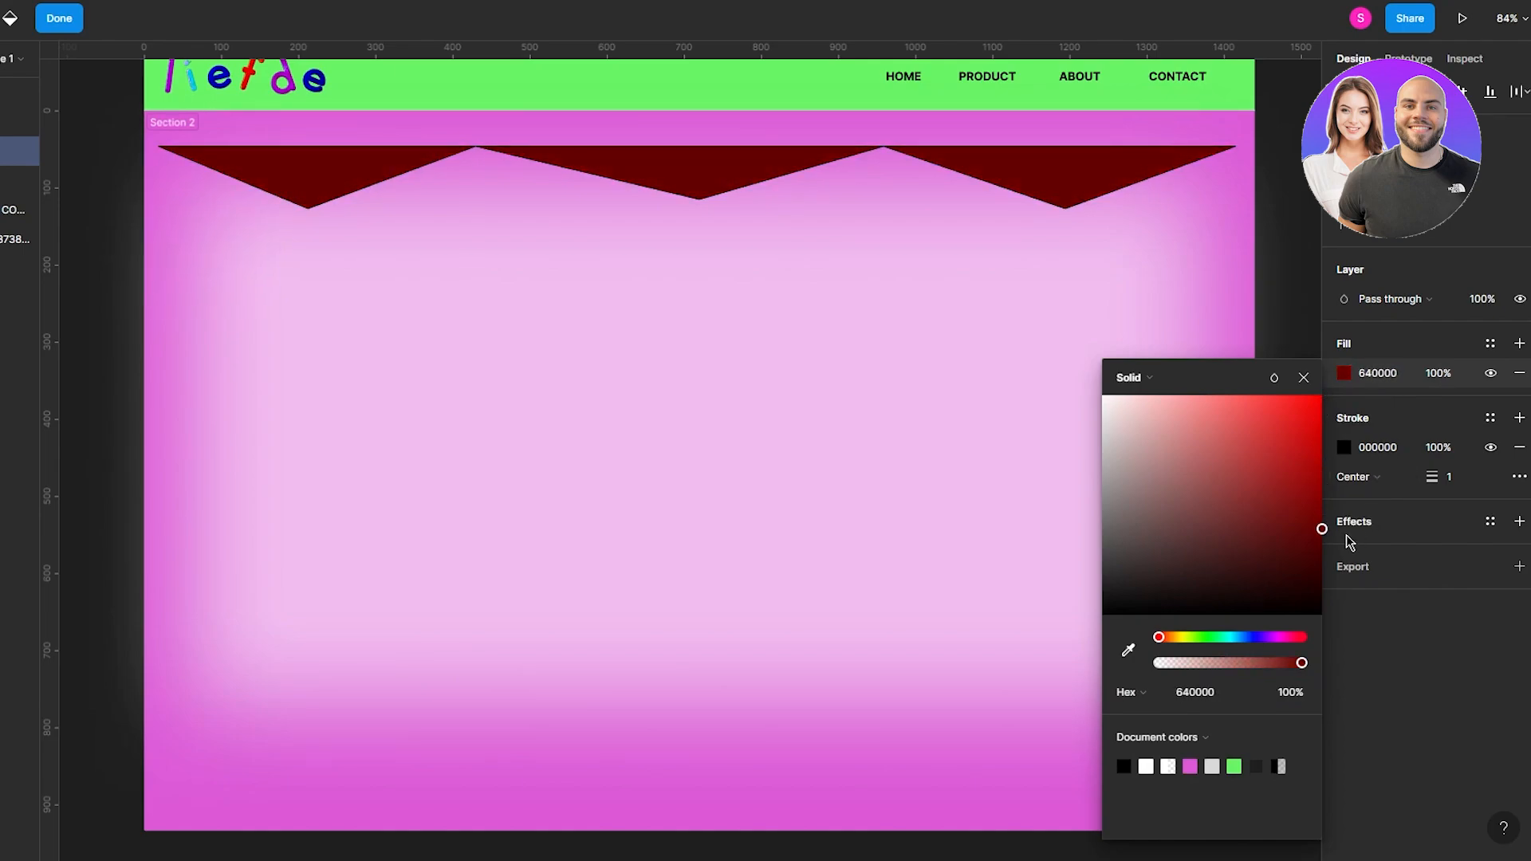
pyautogui.moveTo(1260, 639); pyautogui.dragTo(1250, 638)
pyautogui.moveTo(1256, 545); pyautogui.dragTo(1188, 396)
# - Try the Multiply and Soft light blend modes on the zigzag shape, and restore Pass through
pyautogui.click(1392, 300)
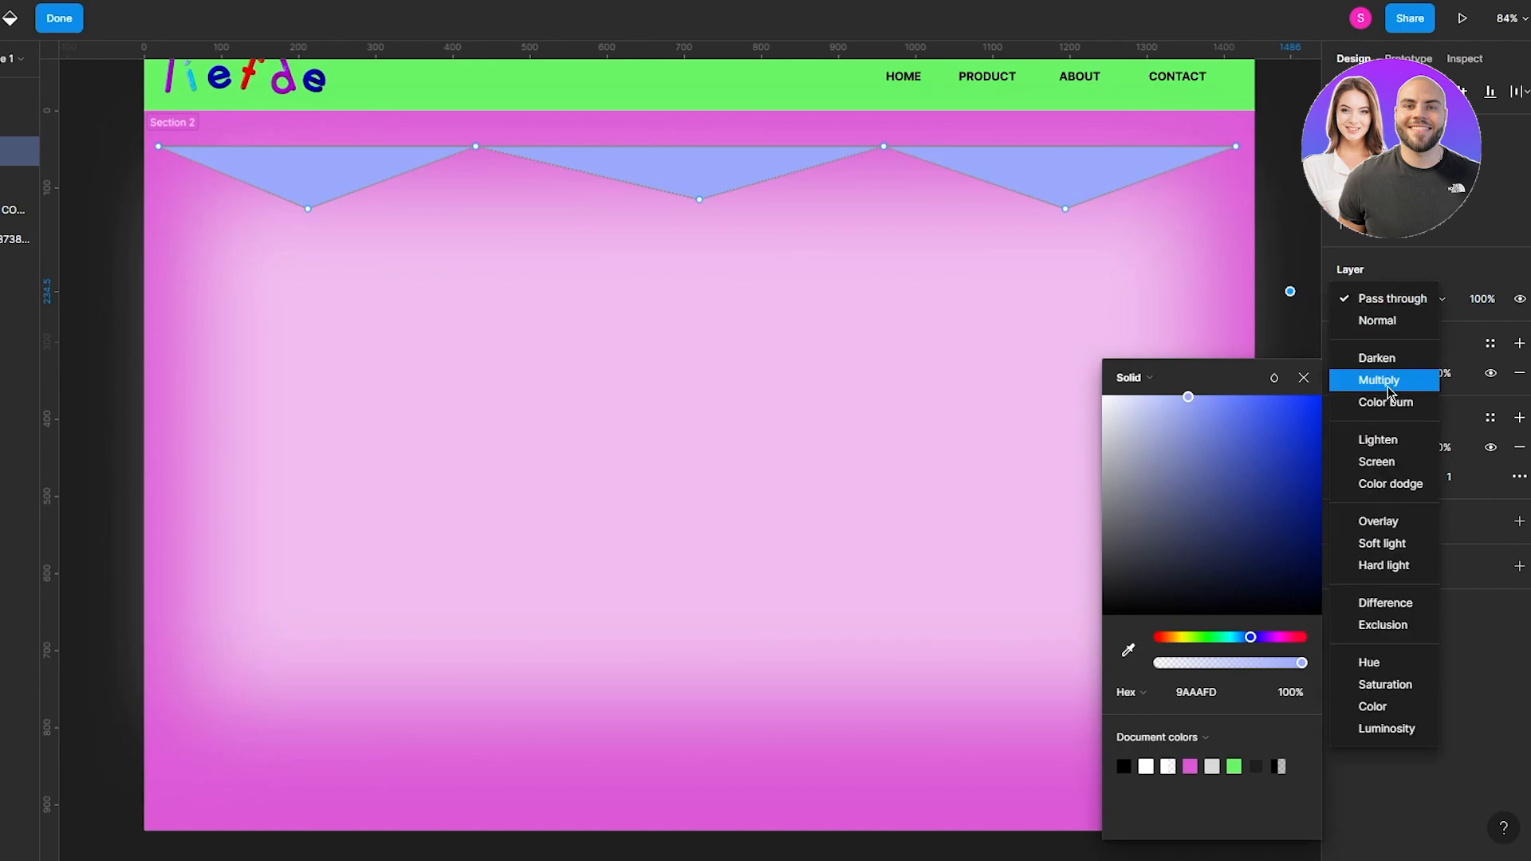
pyautogui.click(1388, 386)
pyautogui.click(1400, 306)
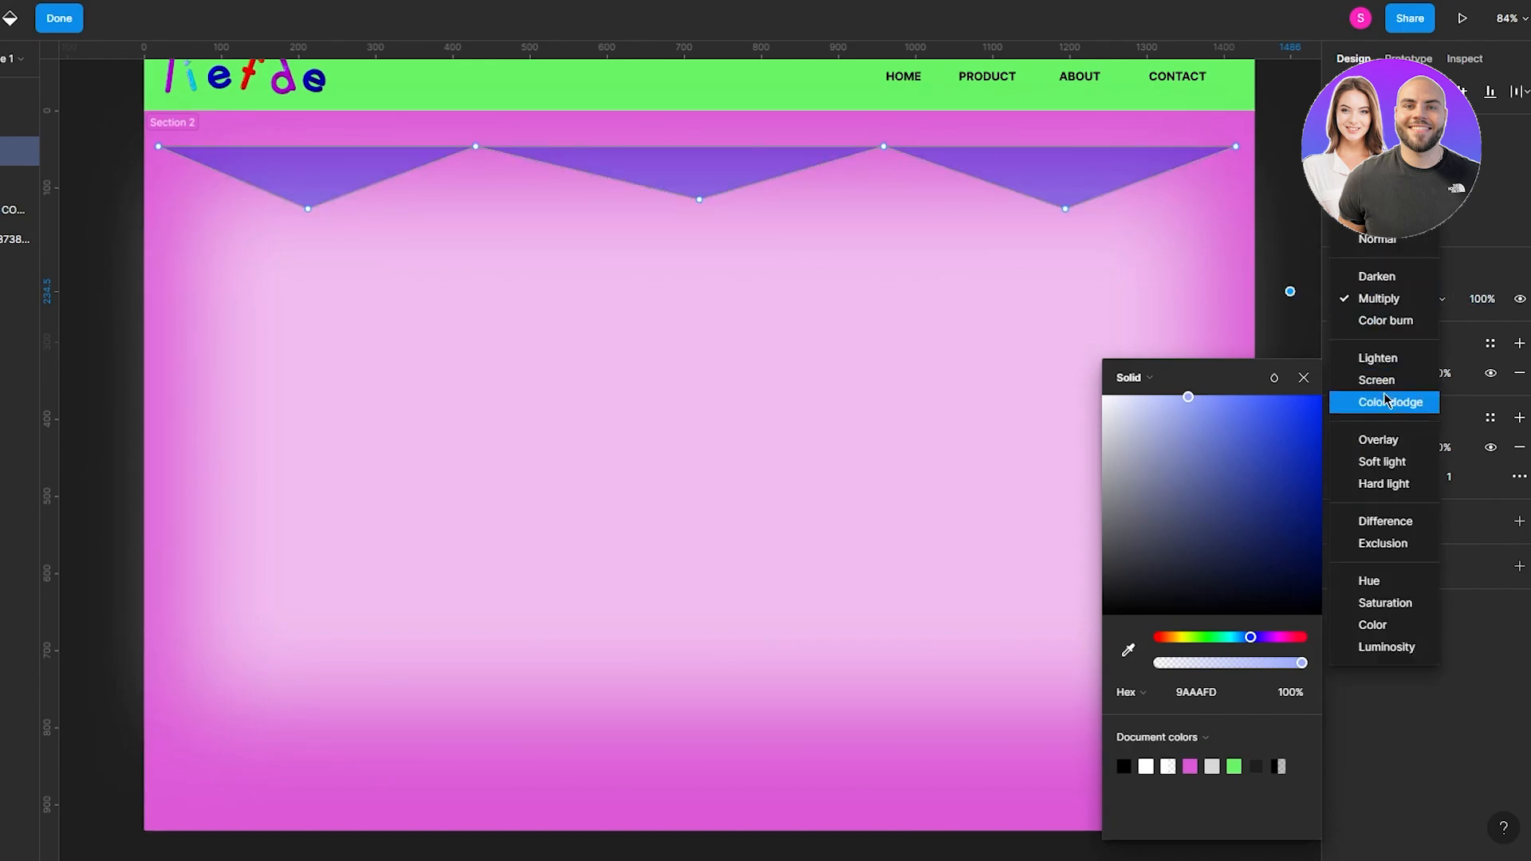
pyautogui.click(1385, 463)
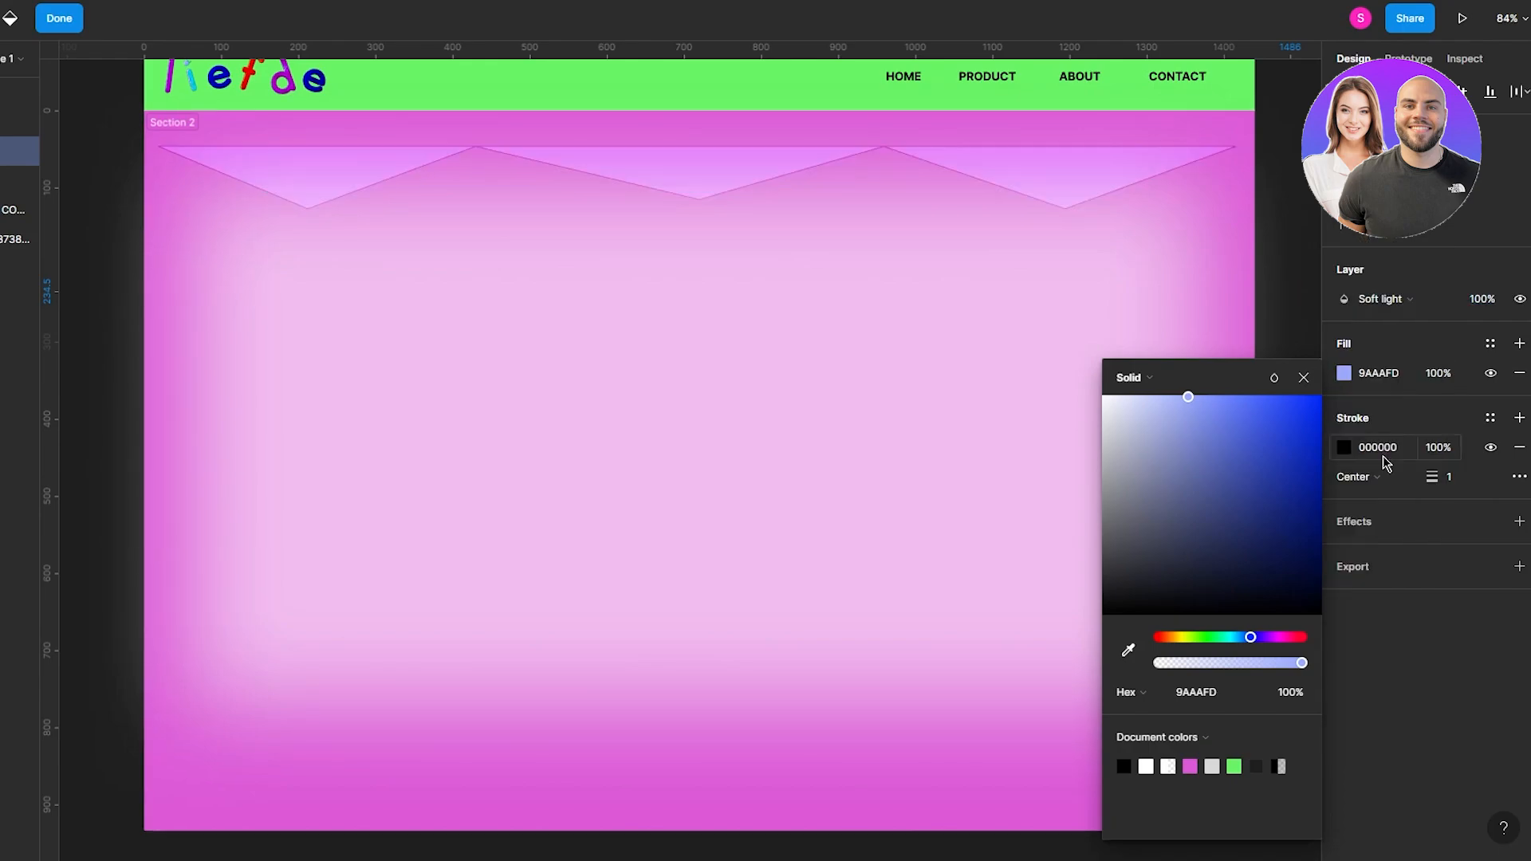
pyautogui.click(1388, 302)
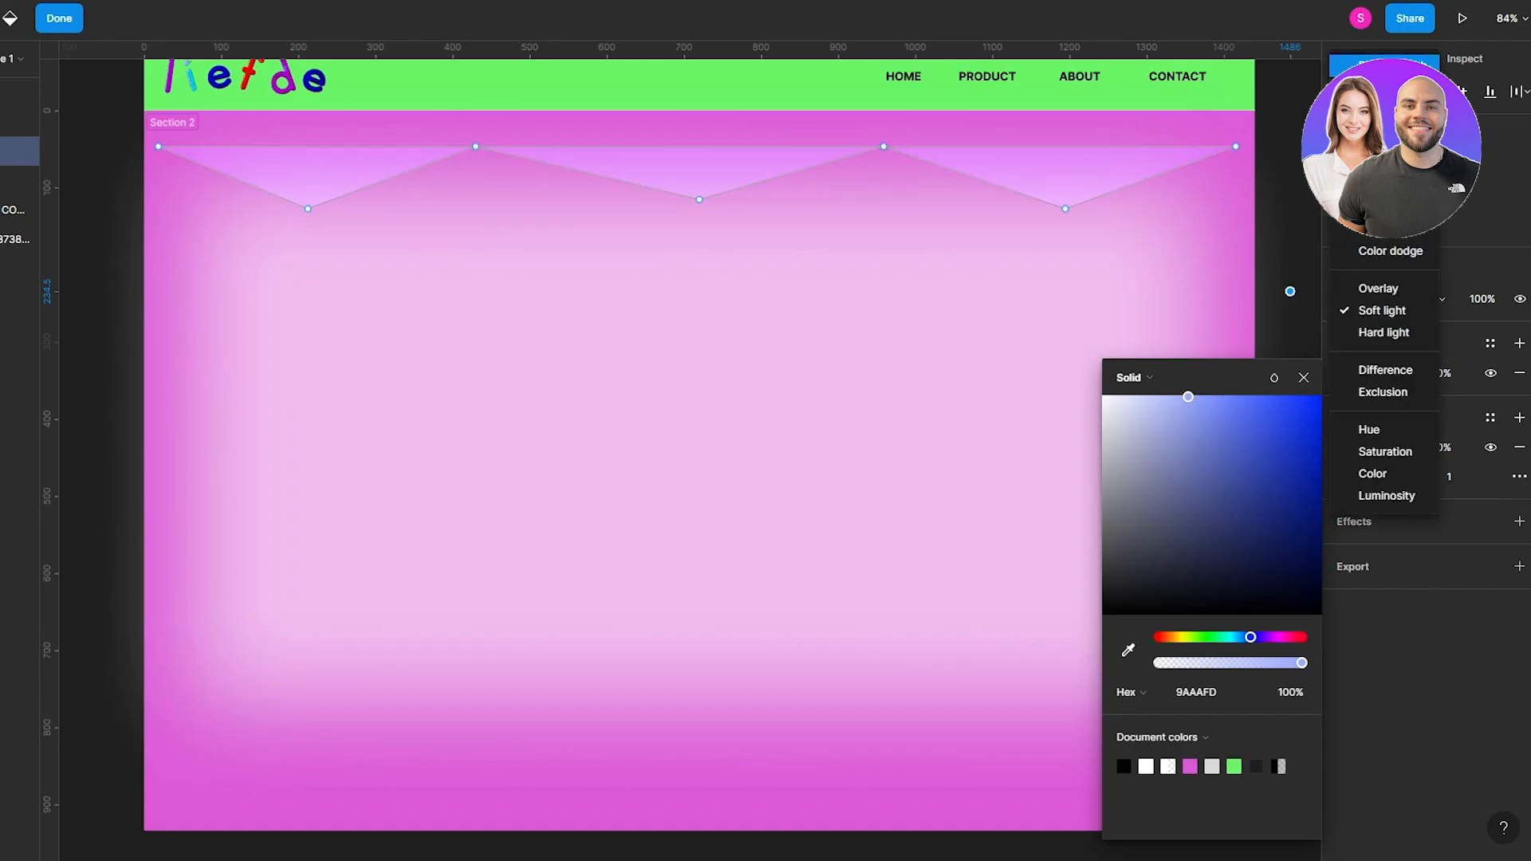
pyautogui.click(1384, 63)
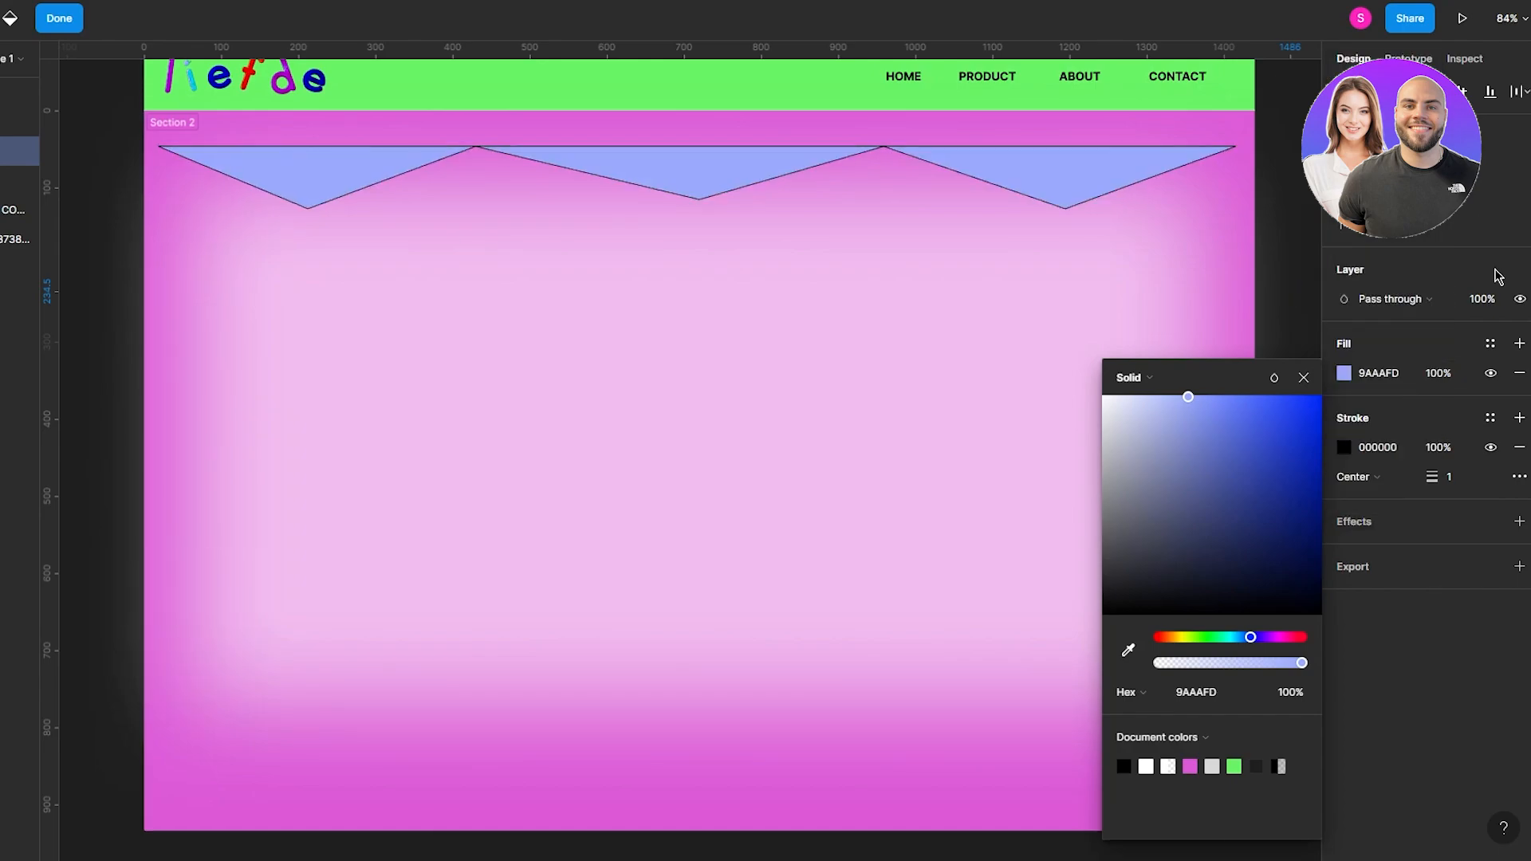
# - Set the zigzag shape's layer opacity to 50%
pyautogui.click(1519, 303)
pyautogui.click(1484, 299)
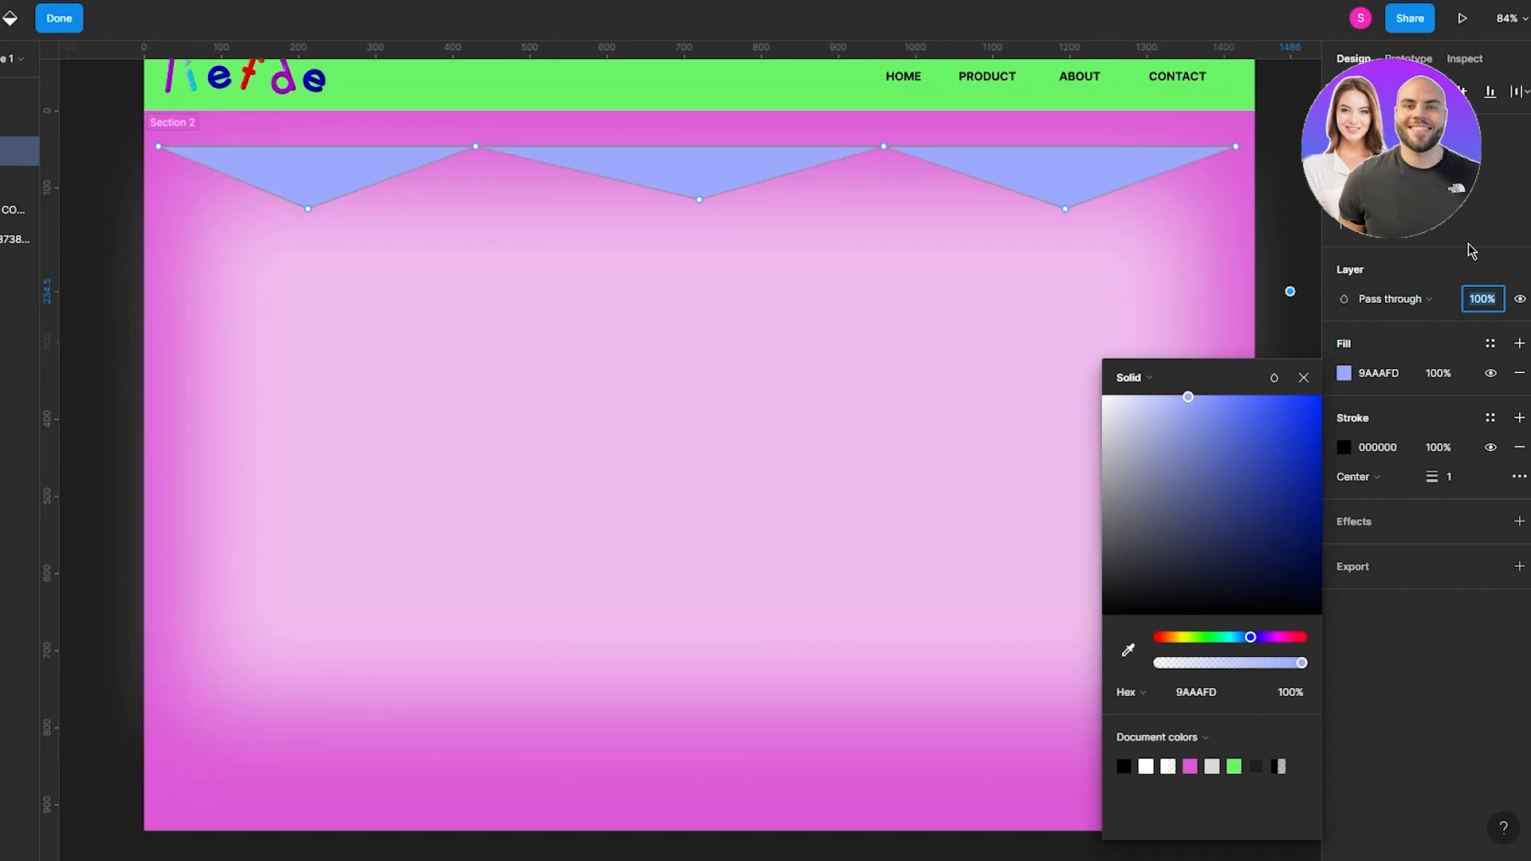
pyautogui.write('50')
pyautogui.press('Return')
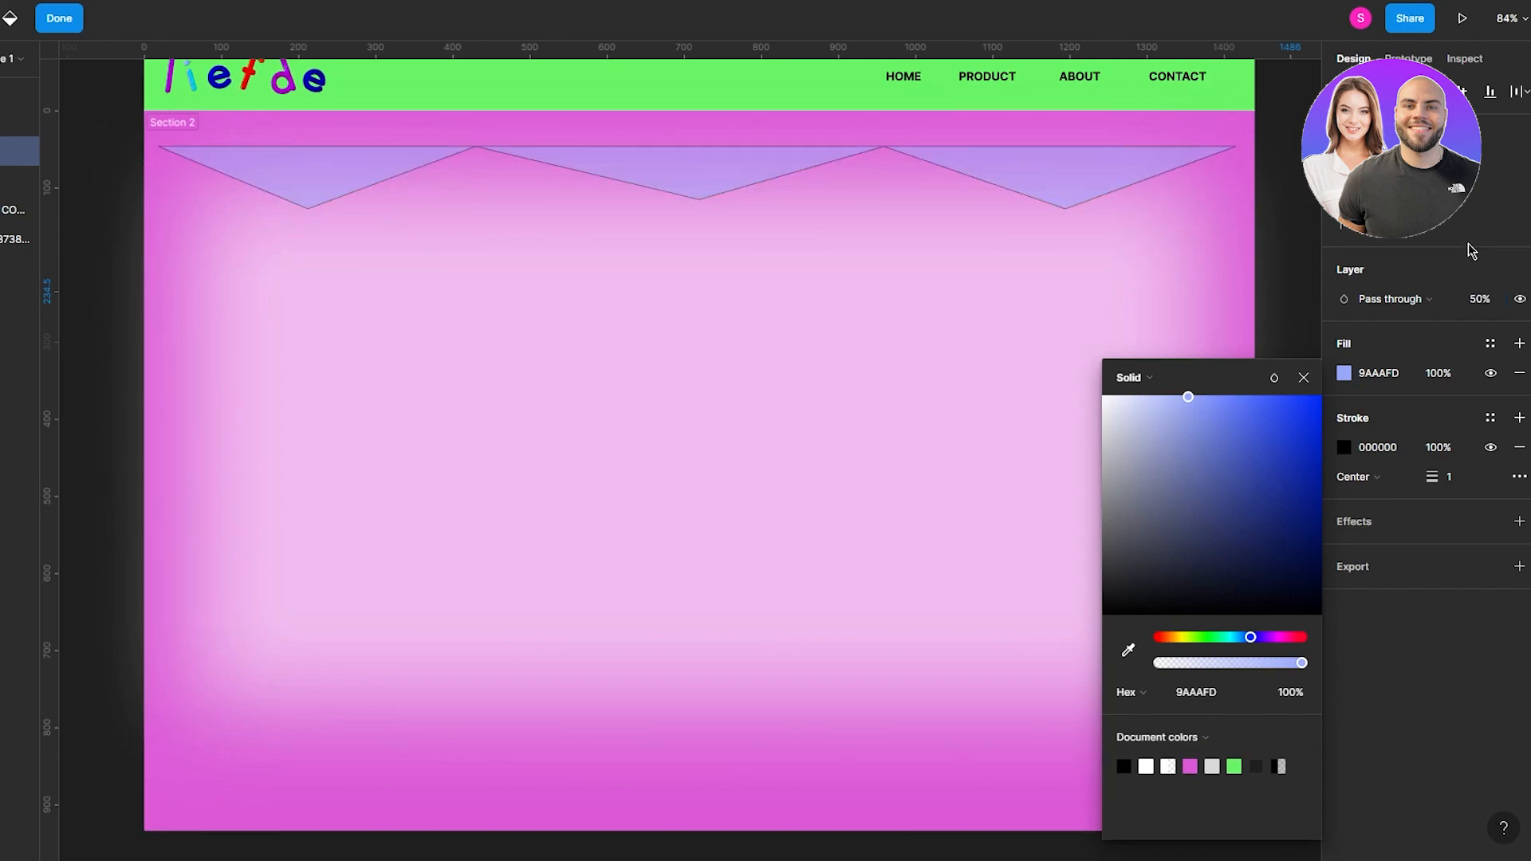
# - Add an effect to the zigzag shape and change its type from Drop shadow to Background blur
pyautogui.click(1434, 524)
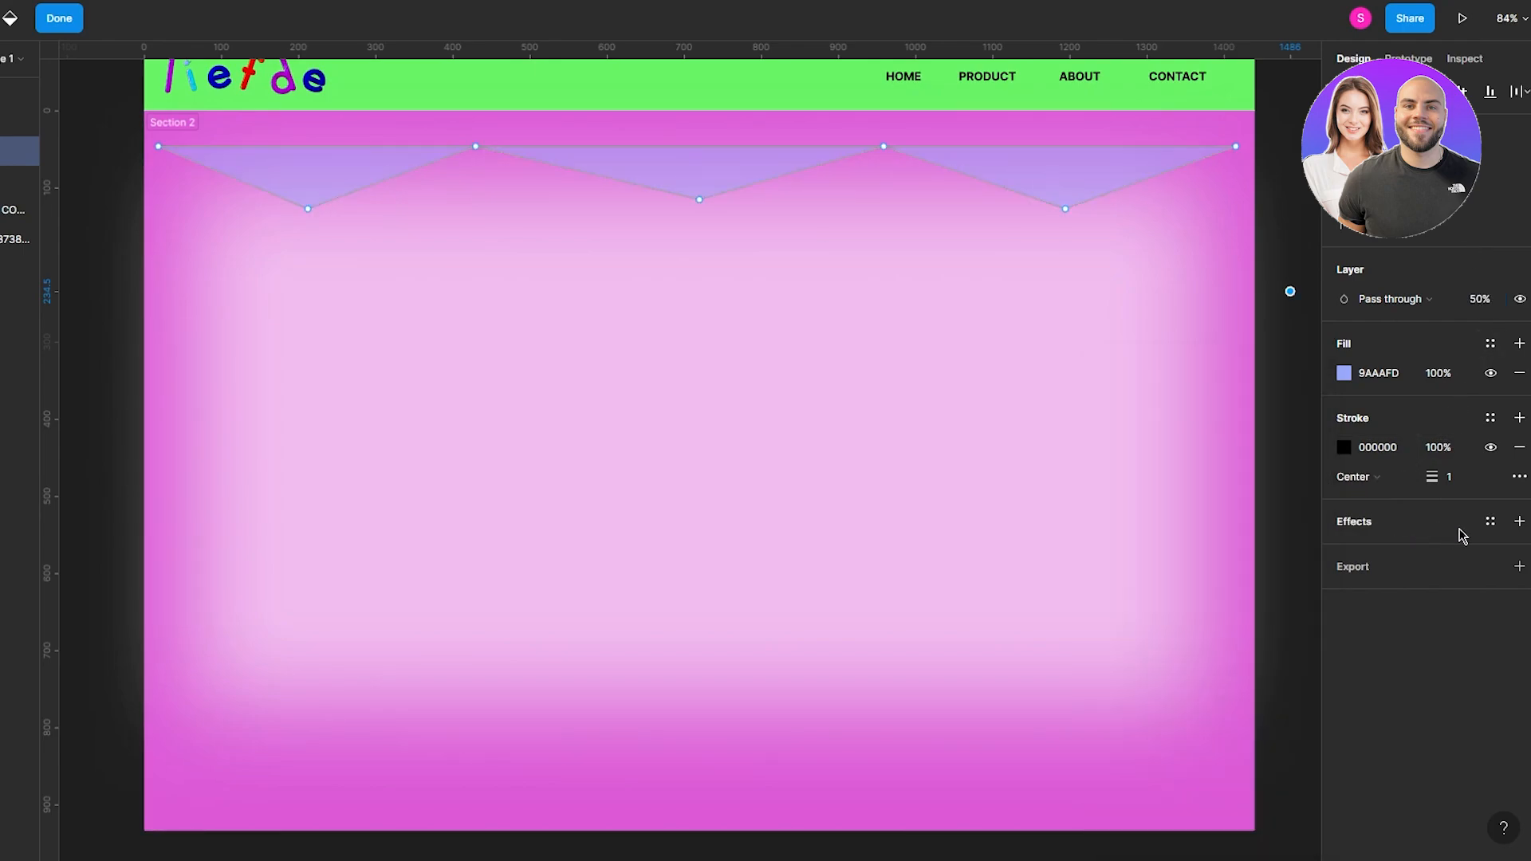
pyautogui.click(1520, 521)
pyautogui.click(1341, 546)
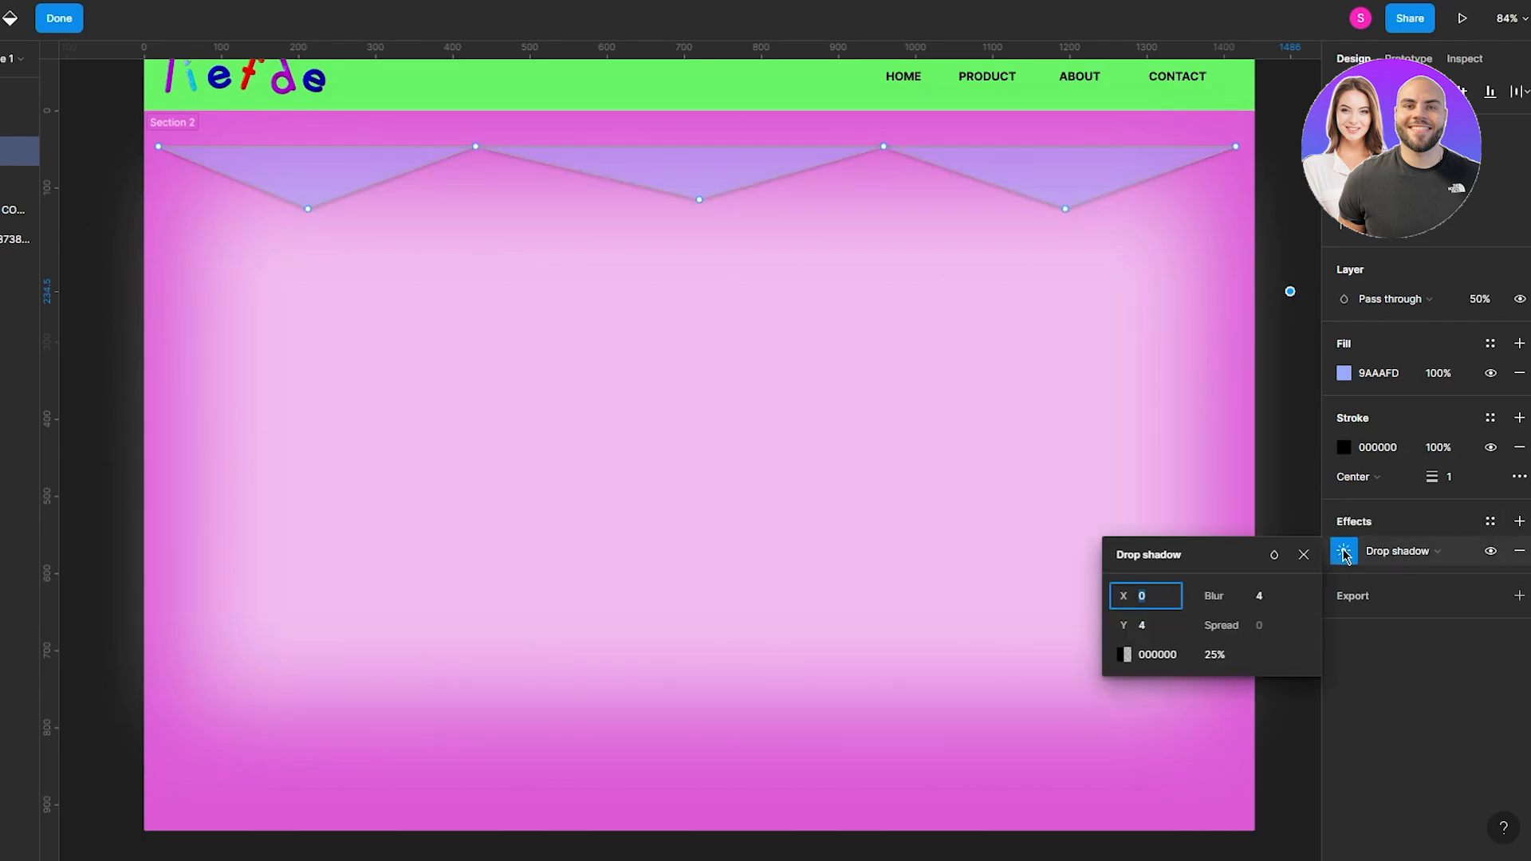
pyautogui.click(1436, 551)
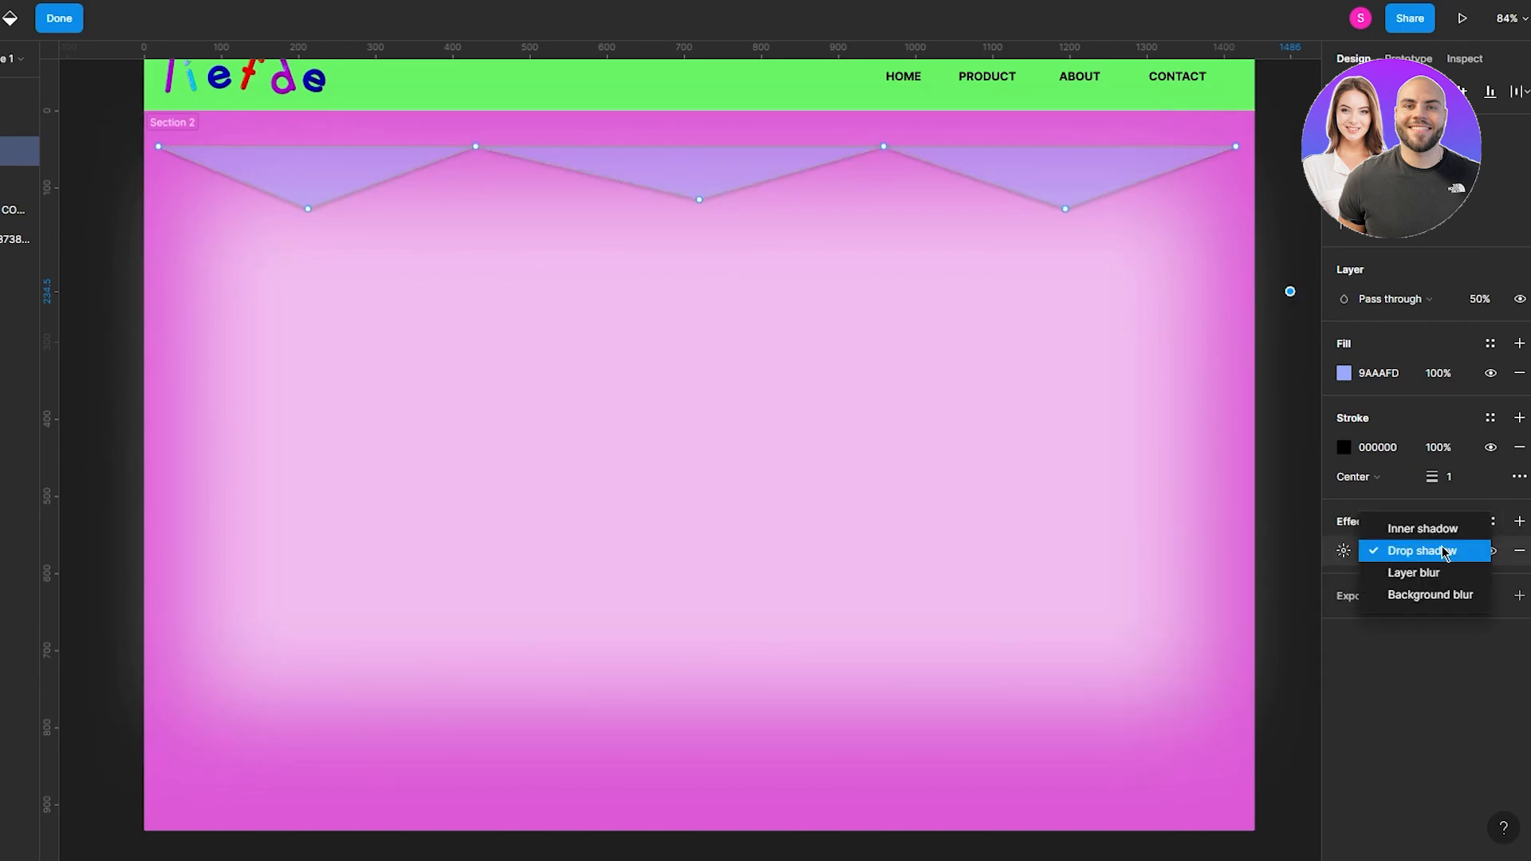
pyautogui.click(1437, 596)
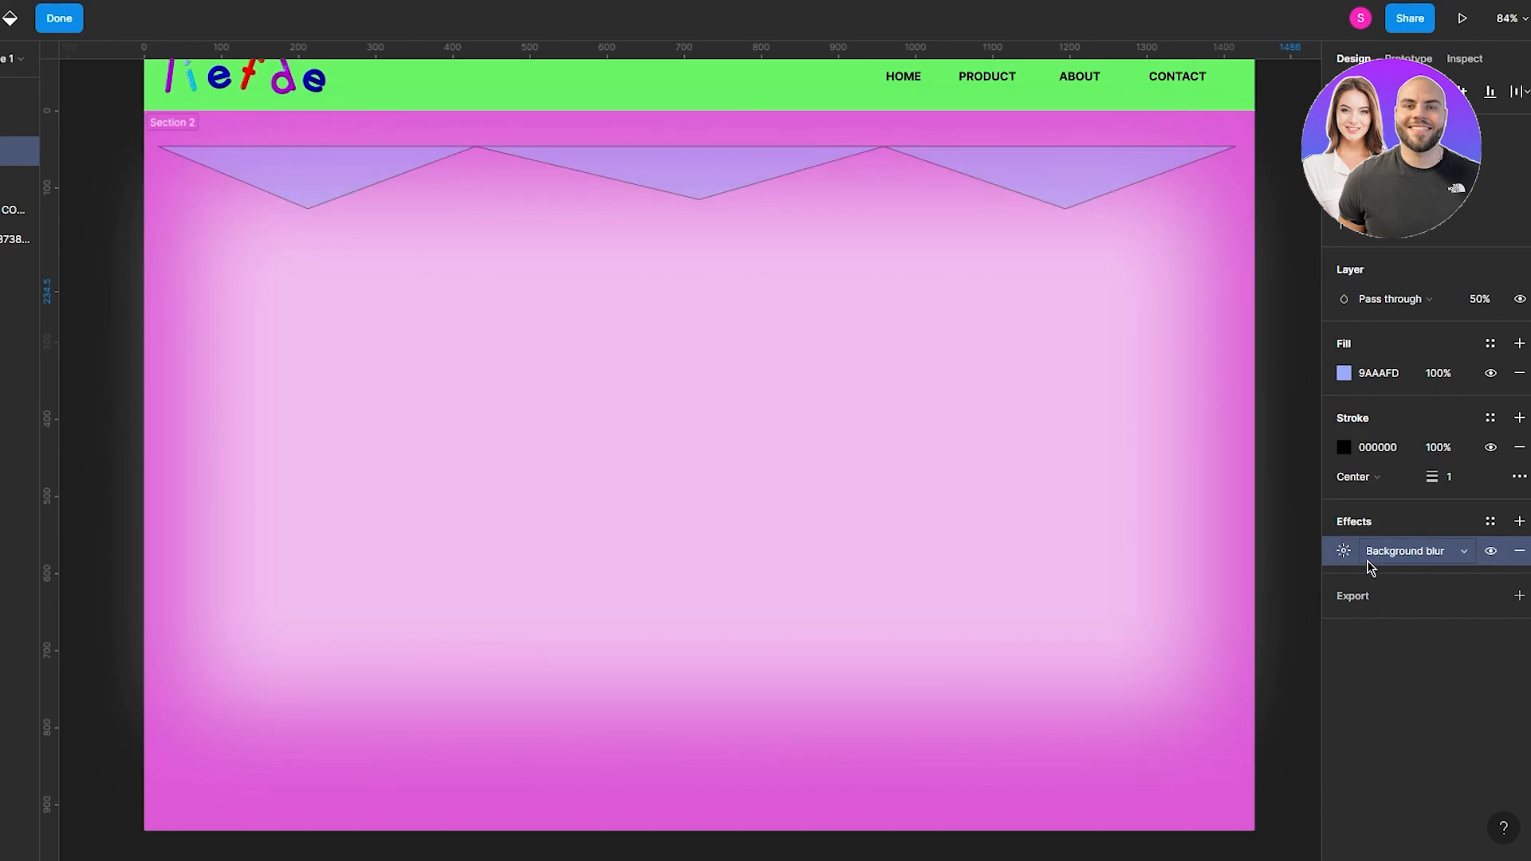
# - Increase the blur amount of the zigzag shape's background blur and close the effect settings
pyautogui.click(1347, 552)
pyautogui.write('35')
pyautogui.press('Return')
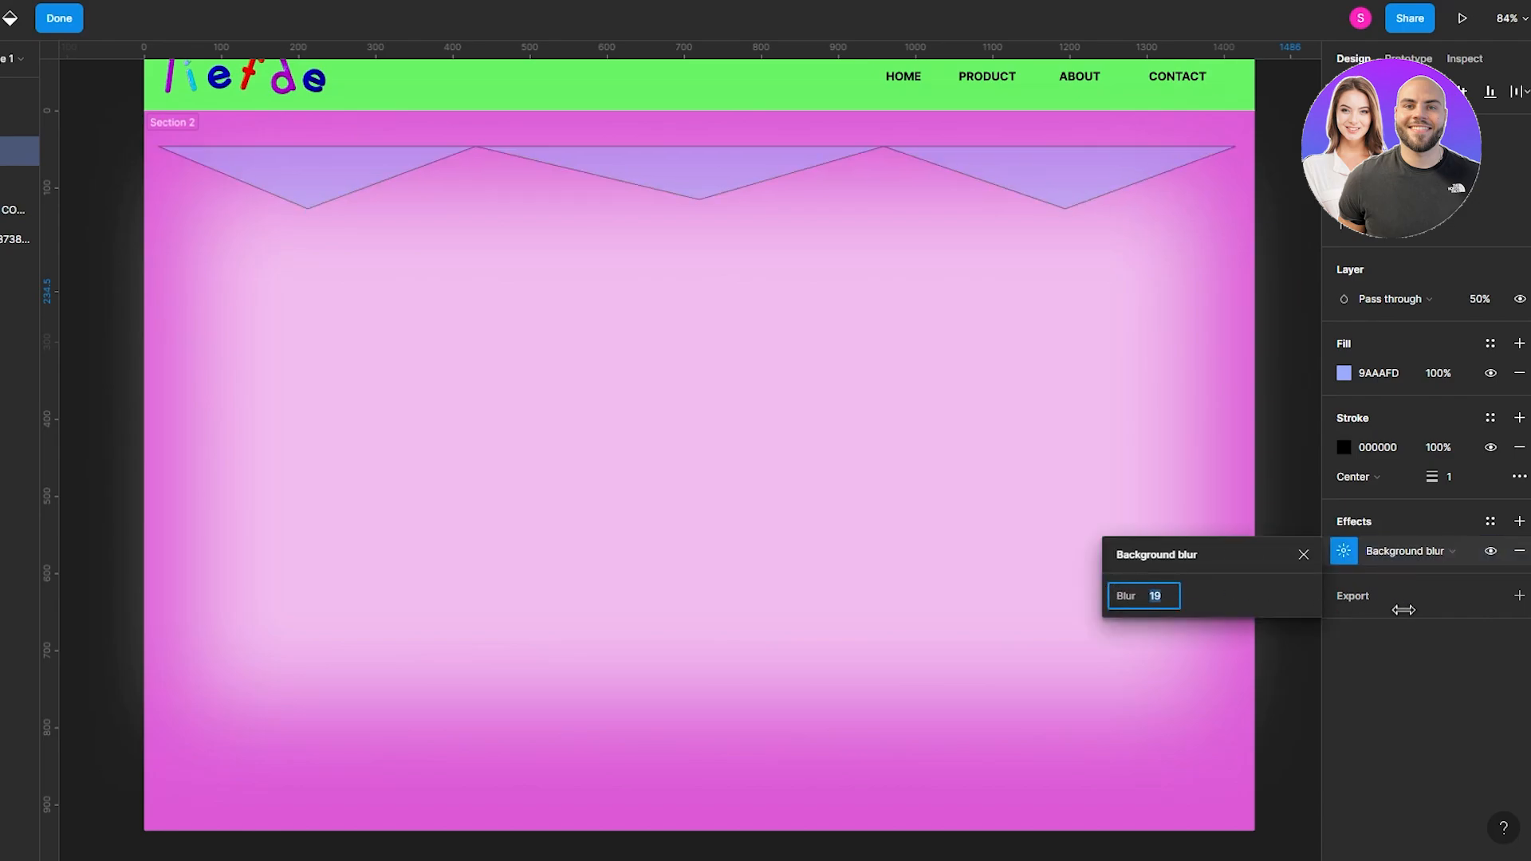
pyautogui.moveTo(1126, 596); pyautogui.dragTo(1465, 596)
pyautogui.moveTo(179, 530); pyautogui.dragTo(1230, 547)
pyautogui.click(1303, 554)
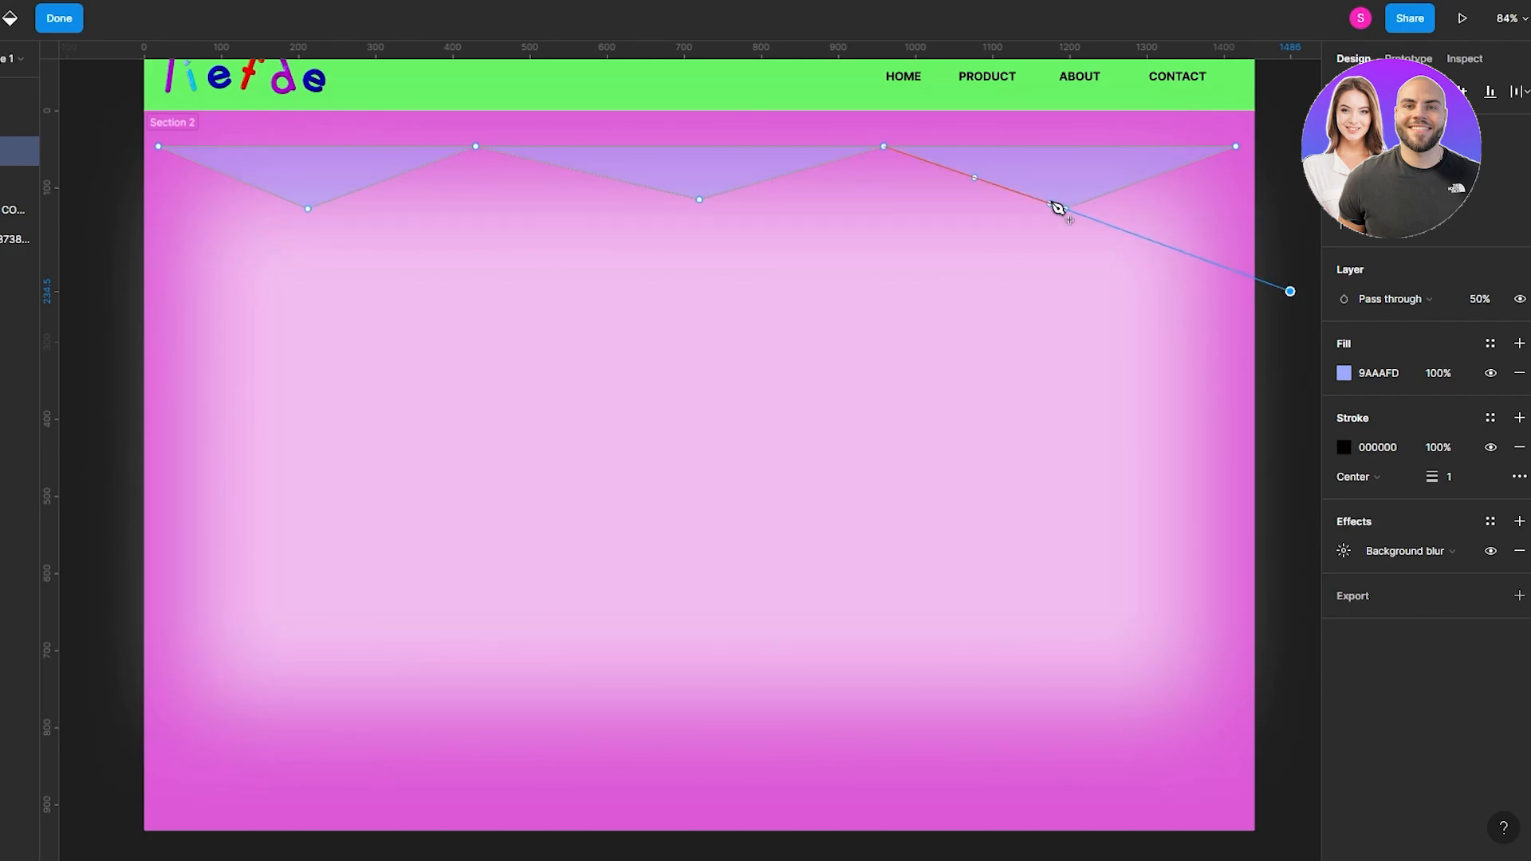
# - Finish editing the zigzag path and adjust its background blur amount once more
pyautogui.click(59, 18)
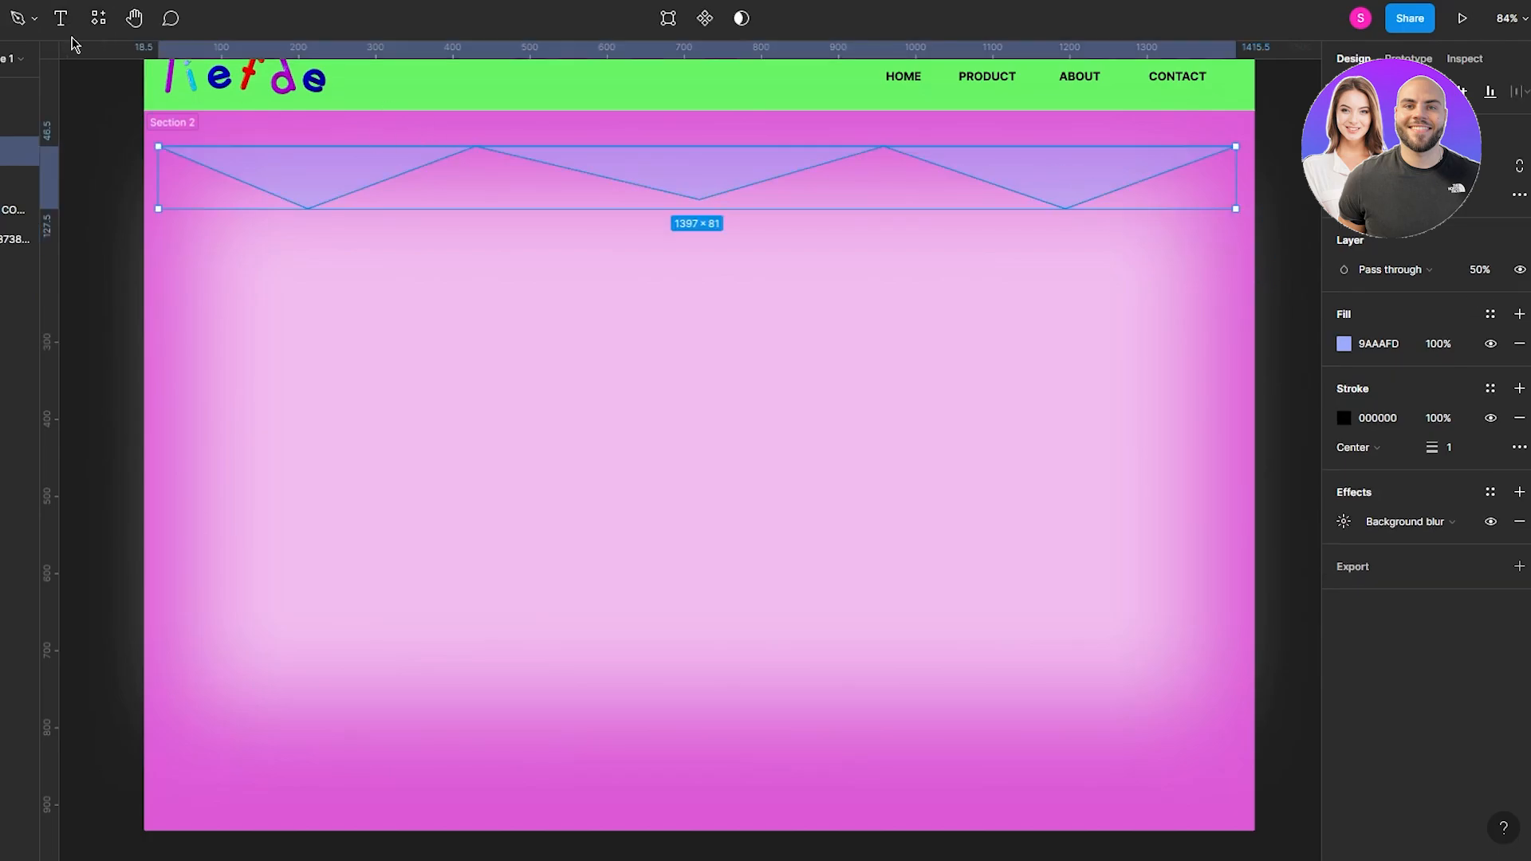
pyautogui.click(1343, 521)
pyautogui.moveTo(1125, 566); pyautogui.dragTo(1245, 586)
pyautogui.click(1445, 645)
# - Try the zigzag shape's layer opacity at 100%, and settle on 20% with the Pass through blend mode kept
pyautogui.click(1424, 272)
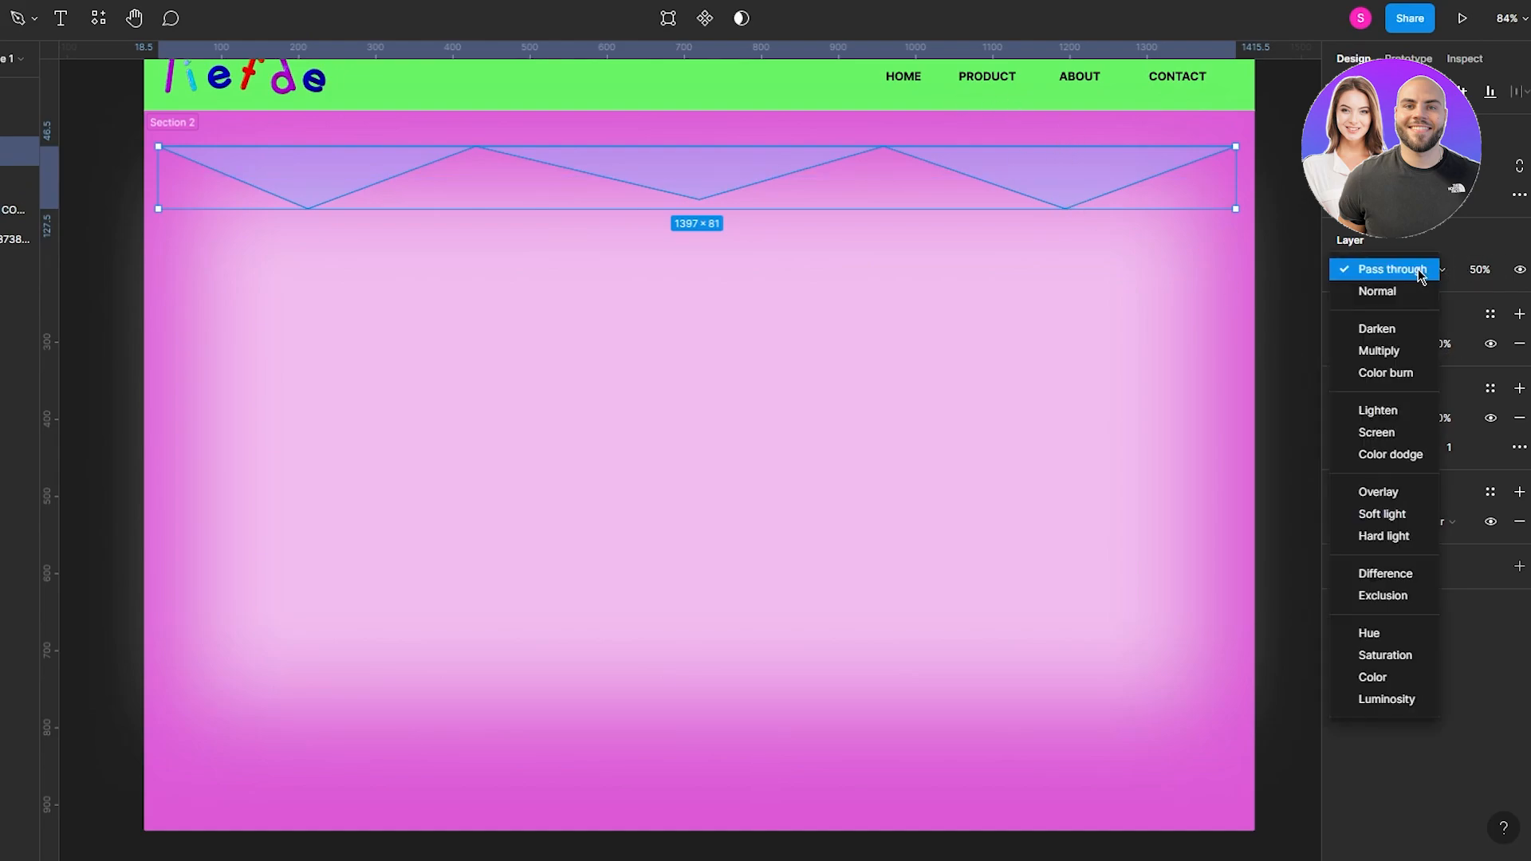
pyautogui.click(1491, 277)
pyautogui.click(1482, 269)
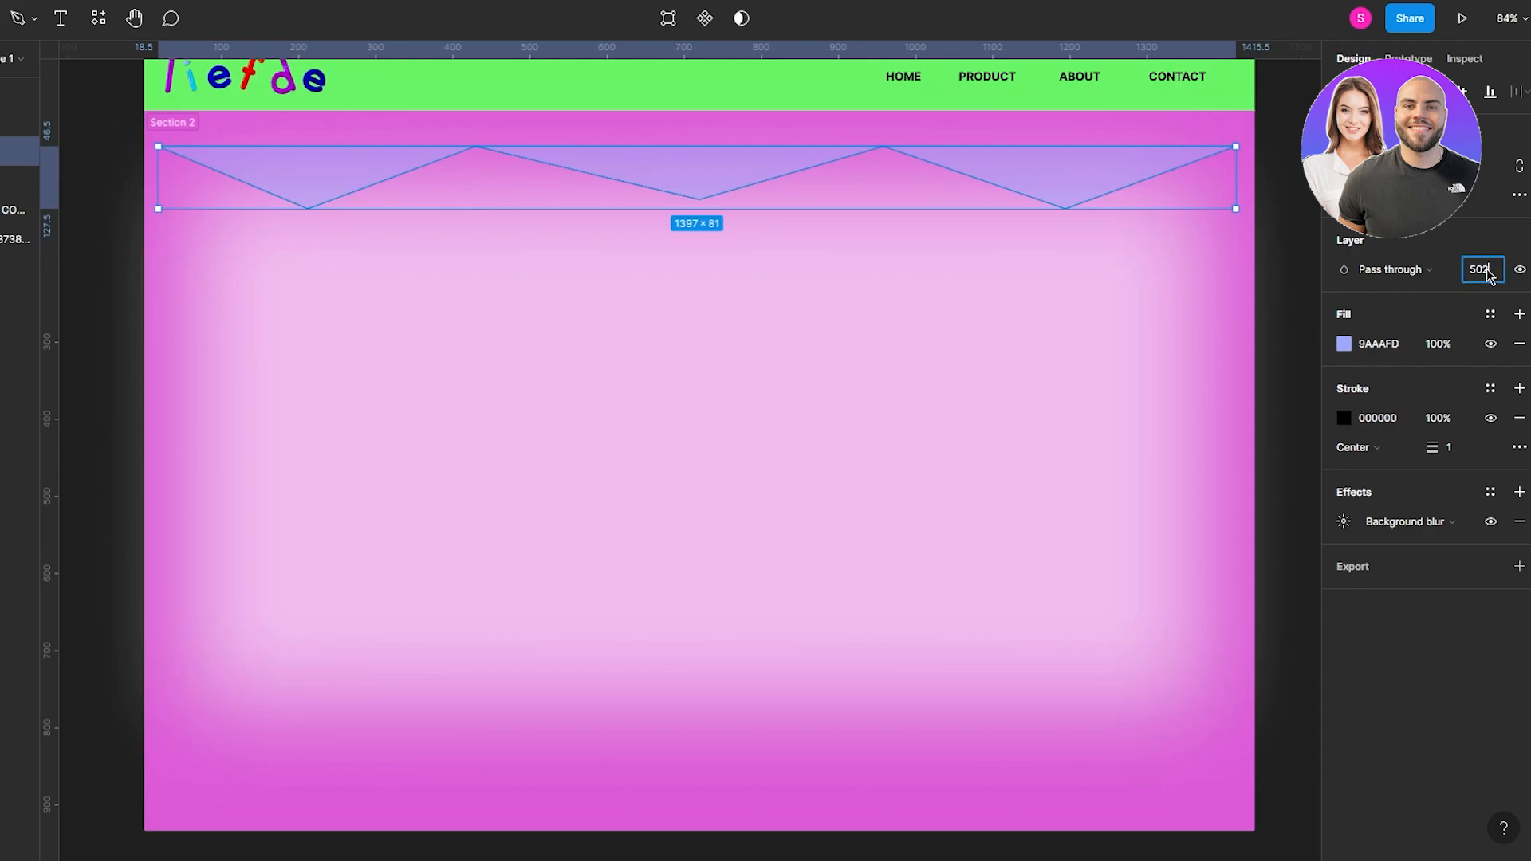
pyautogui.write('100')
pyautogui.press('Return')
pyautogui.click(1481, 270)
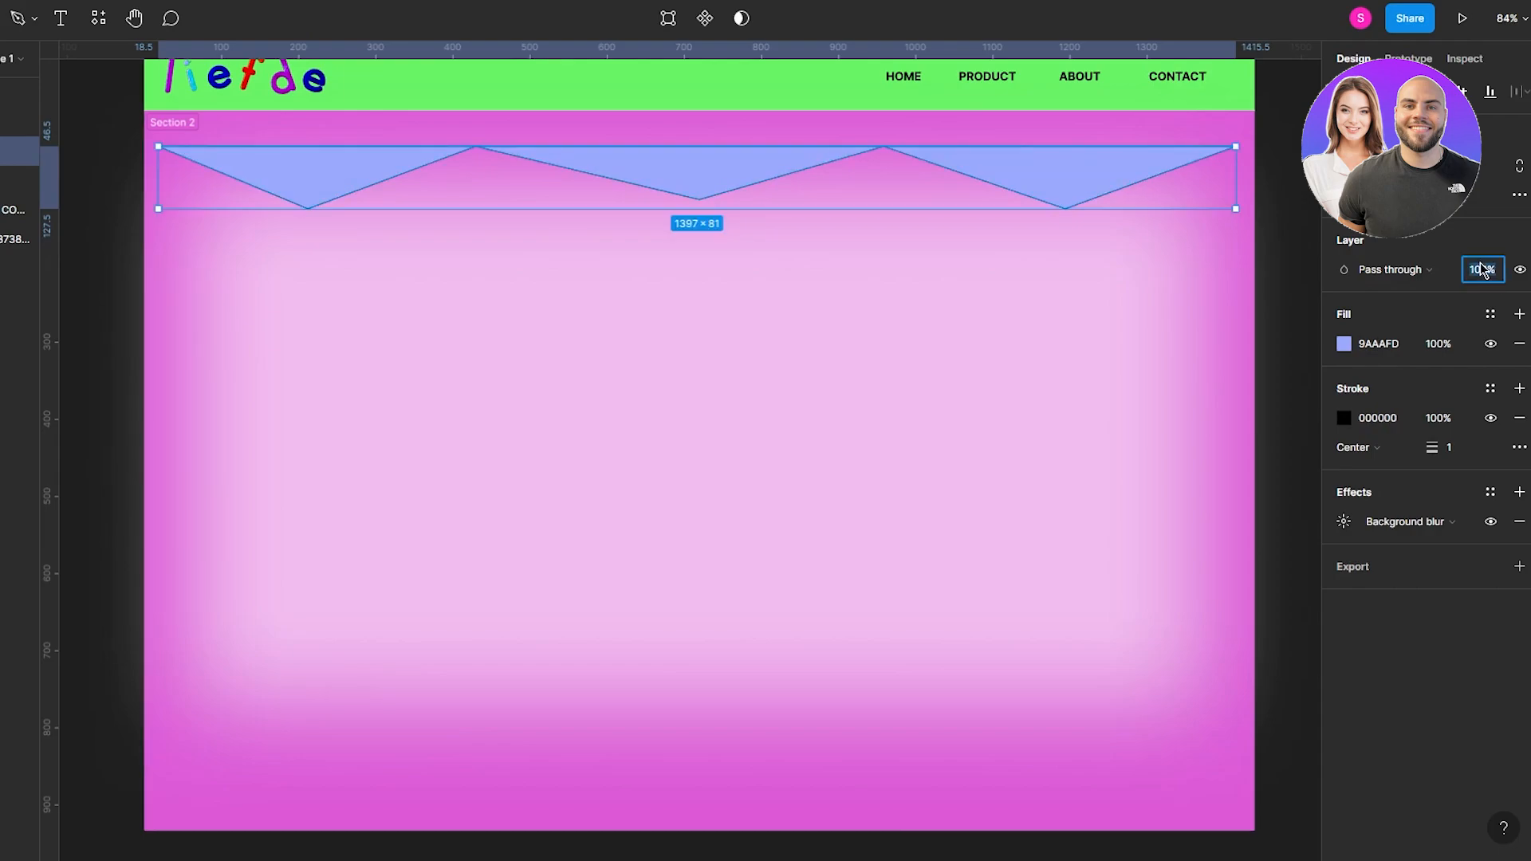
pyautogui.write('20')
pyautogui.press('Return')
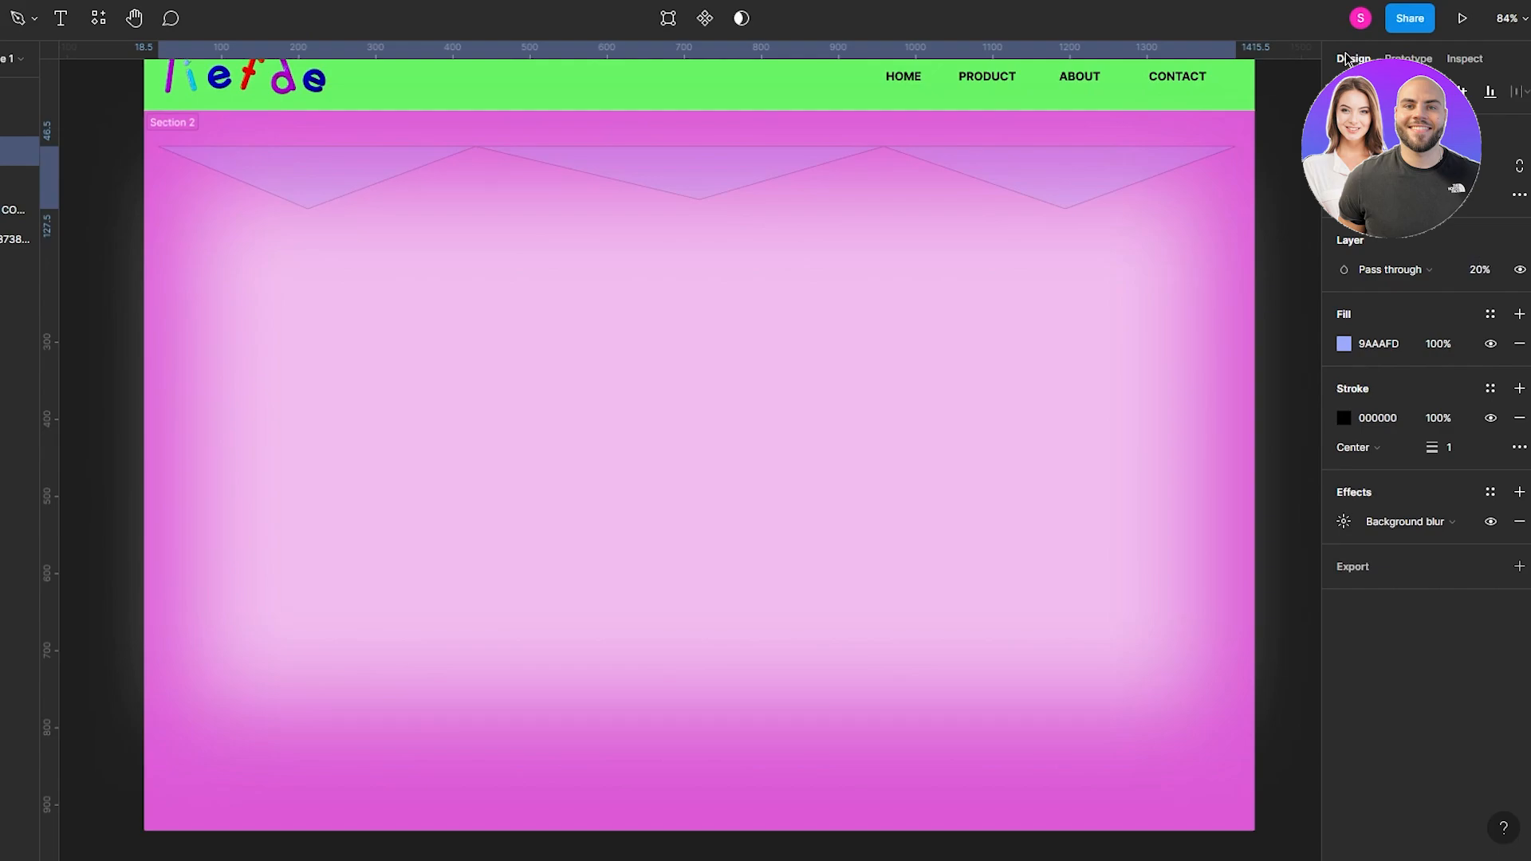
# - Move the zigzag shape down to the lower edge of Section 2 and deselect it
pyautogui.moveTo(1121, 167); pyautogui.dragTo(1117, 779)
pyautogui.scroll(-3, 1121, 713)
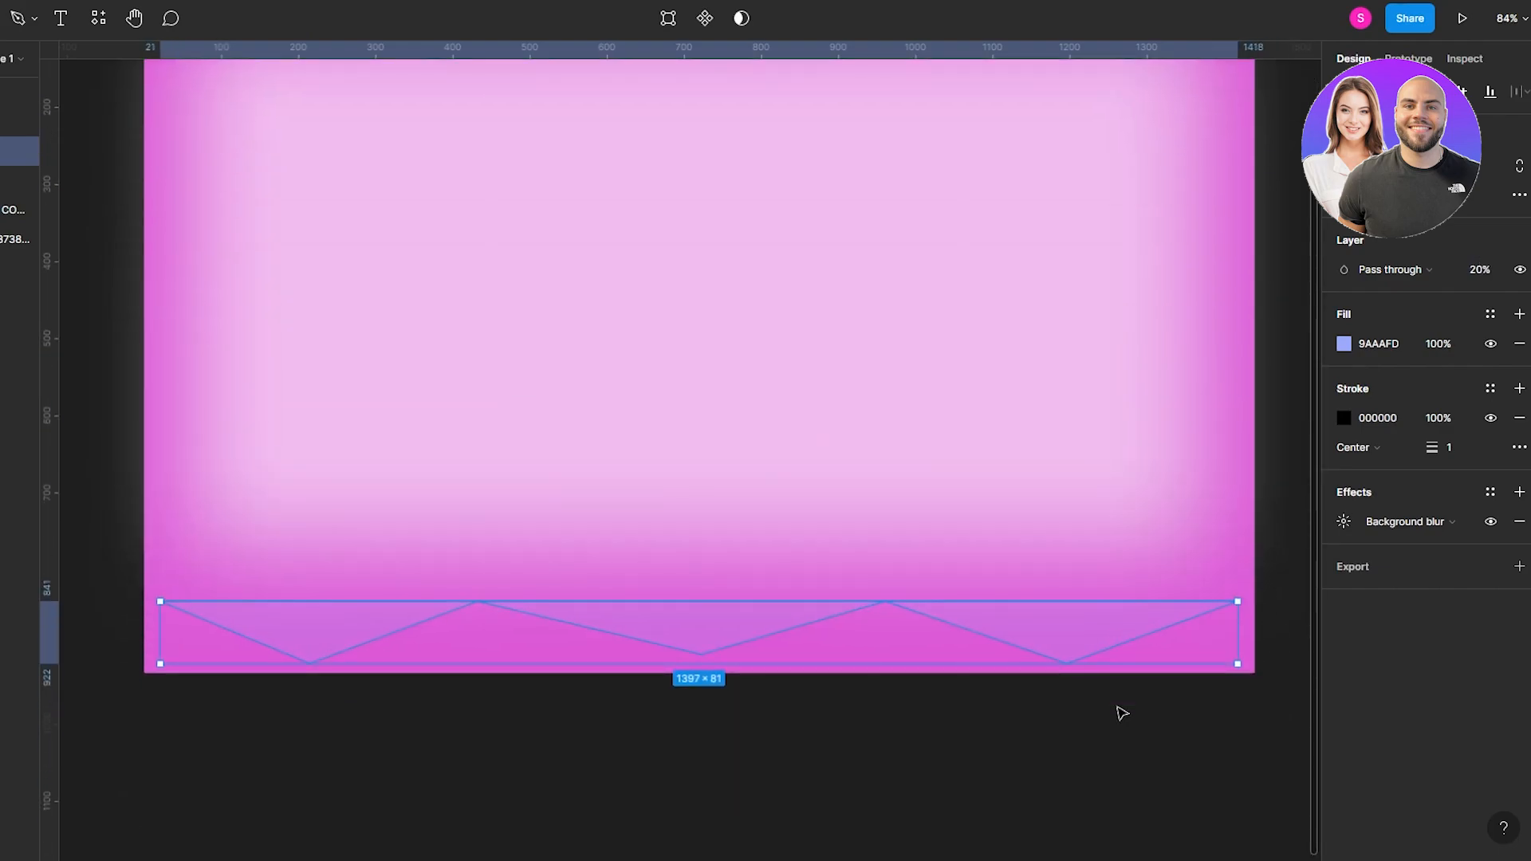
pyautogui.click(1184, 771)
pyautogui.scroll(3, 1188, 789)
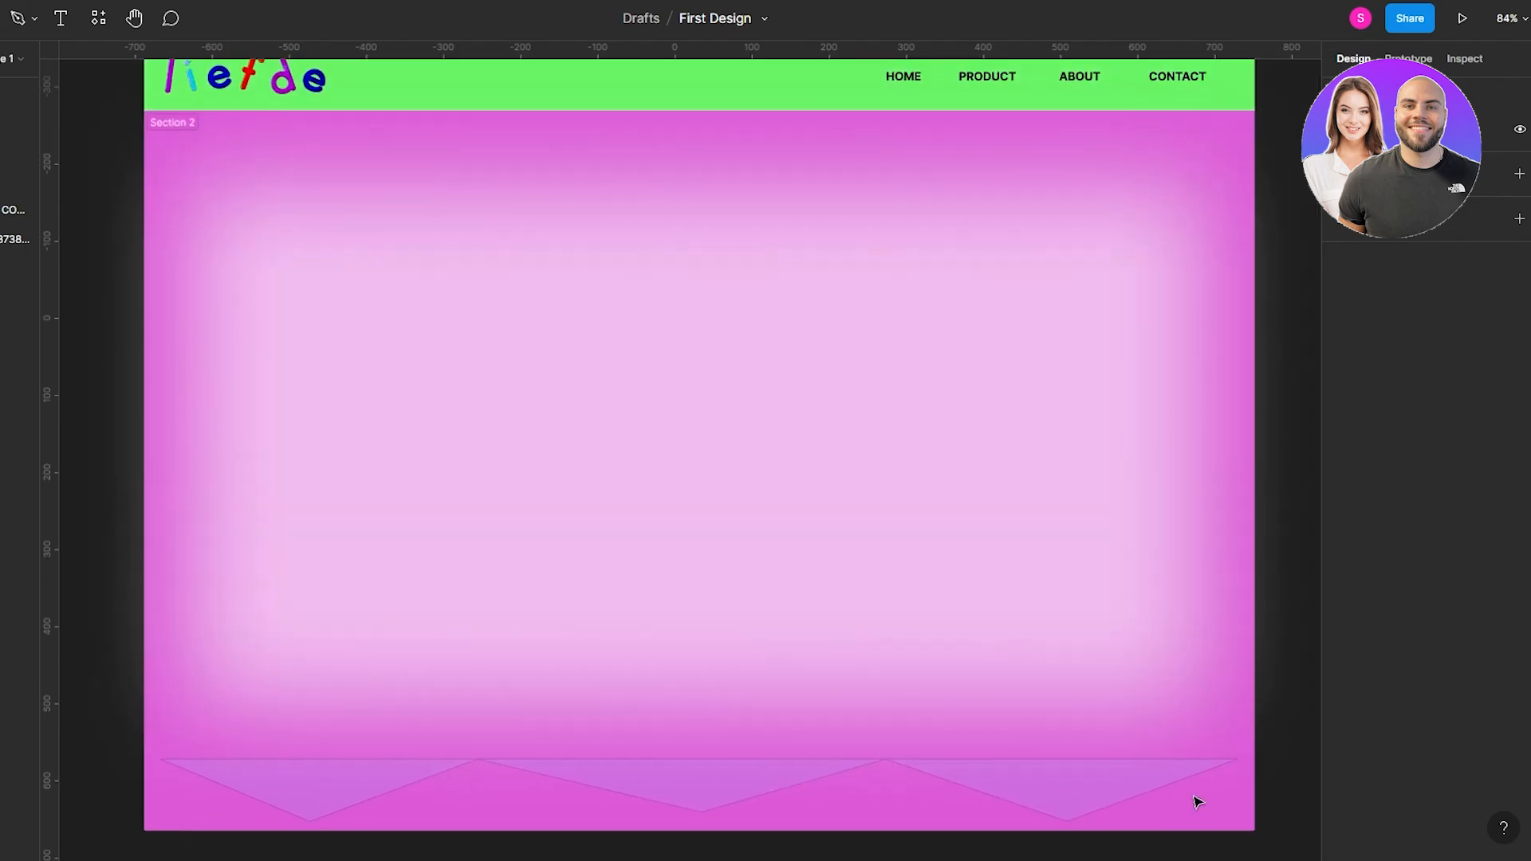
# - Delete Section 2 together with the blurred rectangle and zigzag shape inside it
pyautogui.scroll(2, 1212, 785)
pyautogui.scroll(-2, 1212, 785)
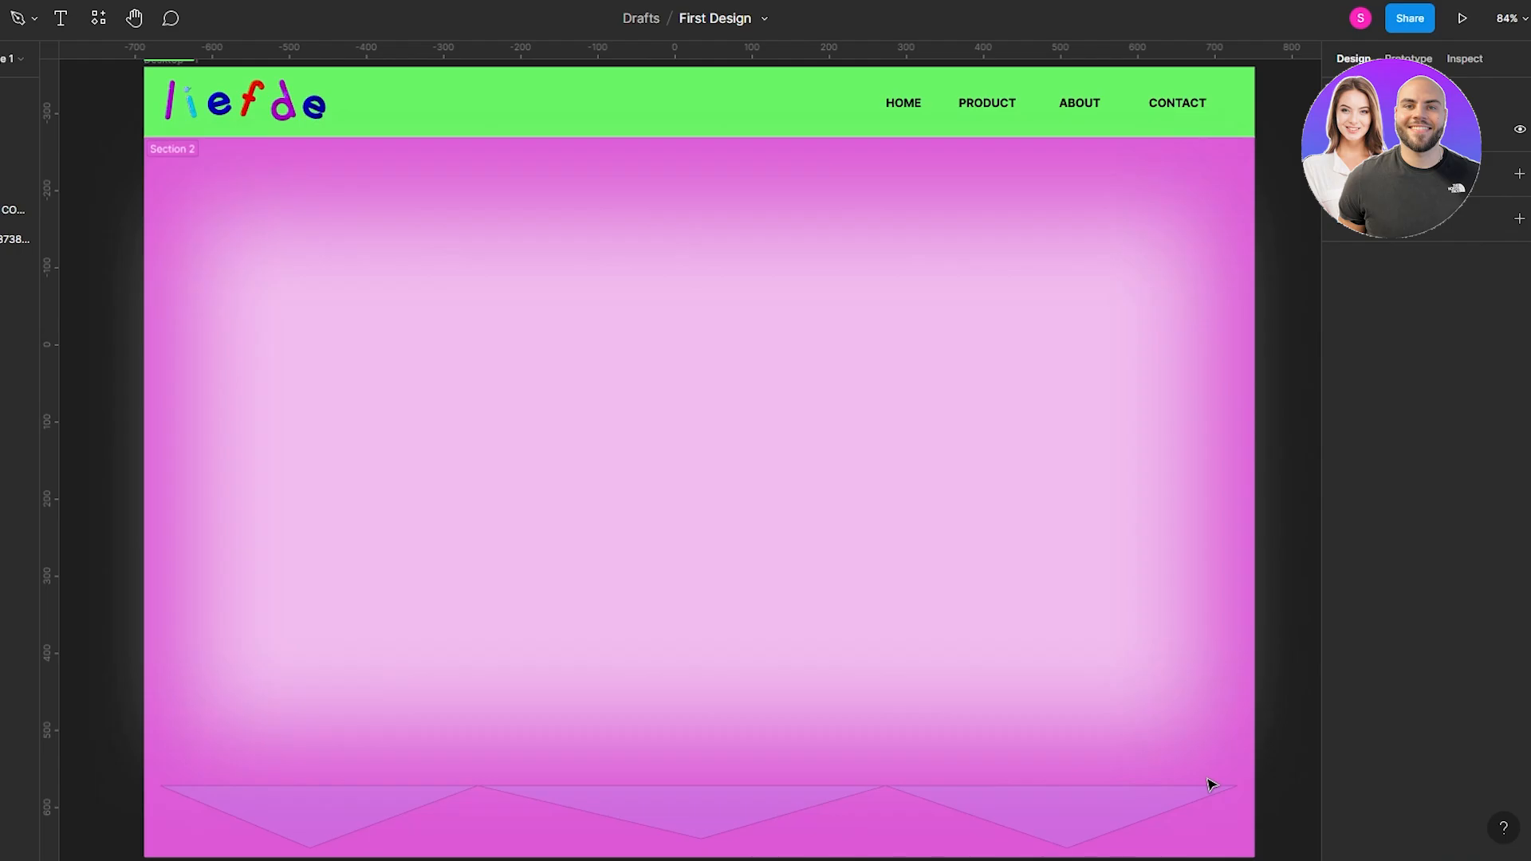
pyautogui.click(1112, 826)
pyautogui.press('Delete')
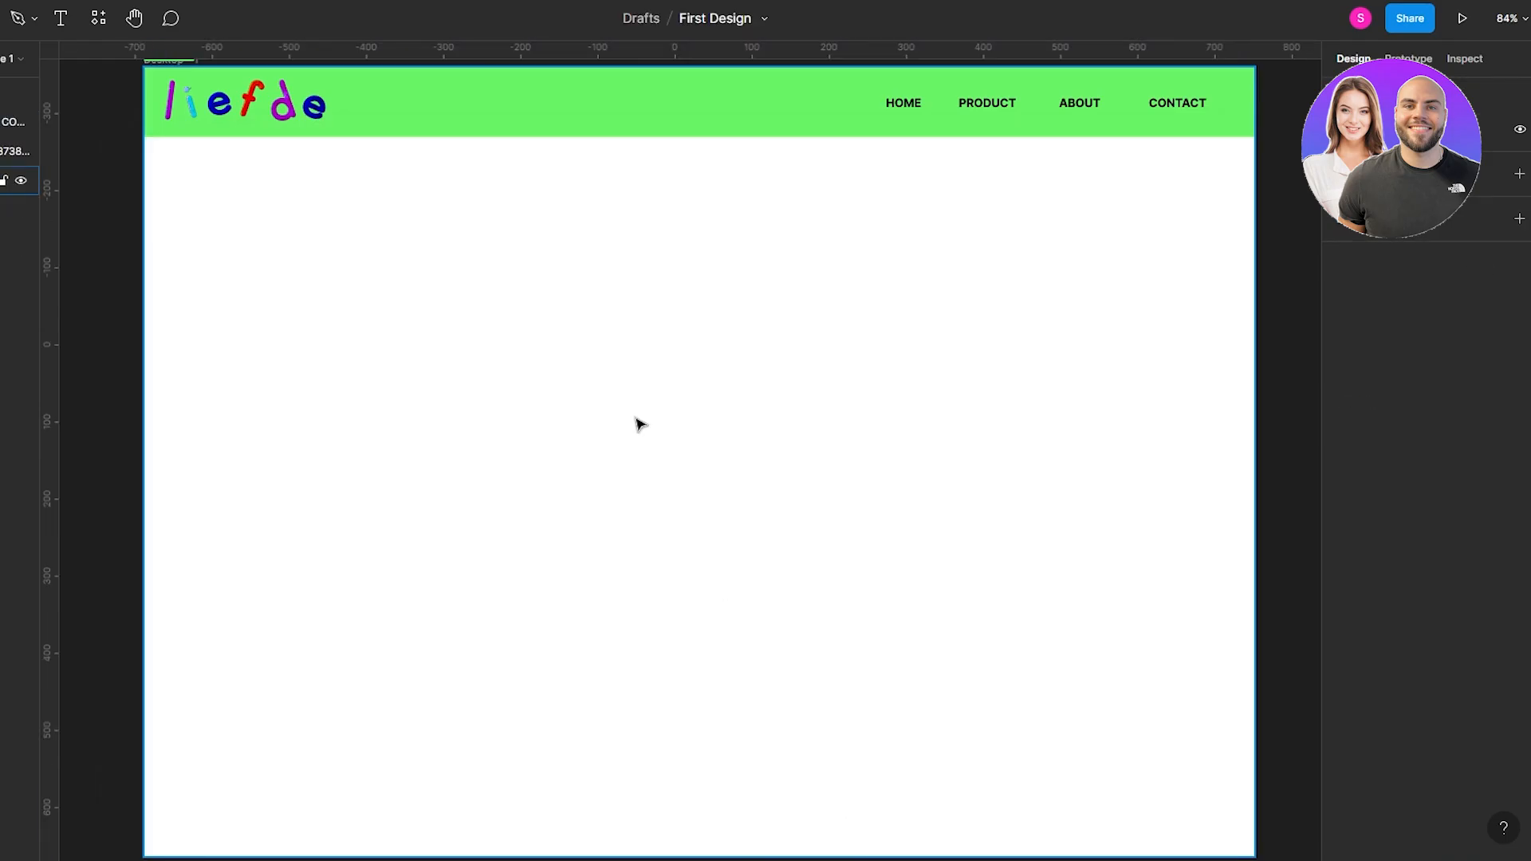
# - Undo the last deletion to restore the pink Section 2 below the header
pyautogui.hotkey('ctrl', 'z')
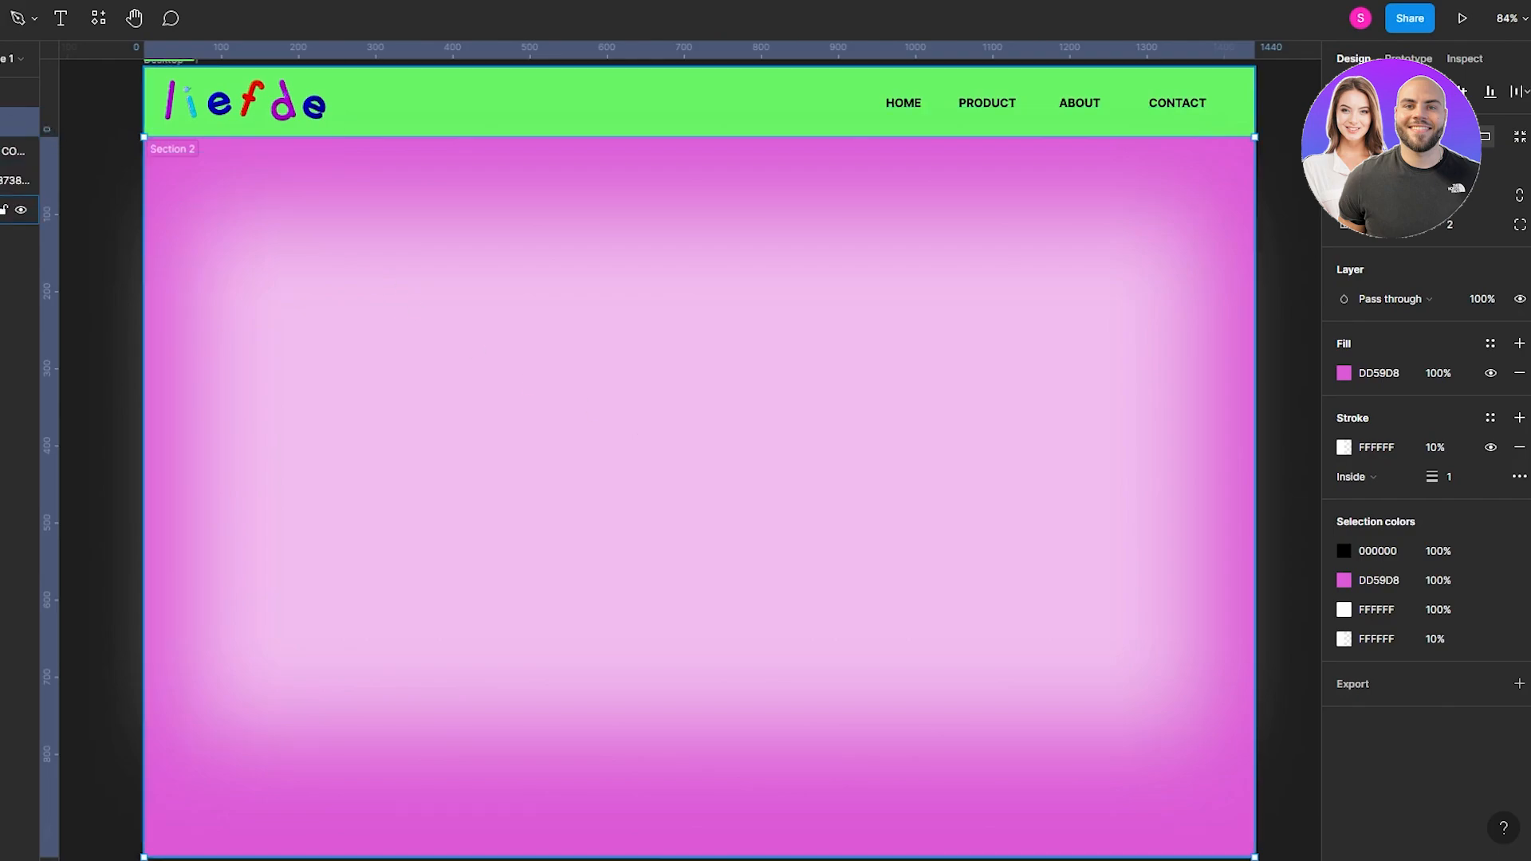
pyautogui.click(107, 275)
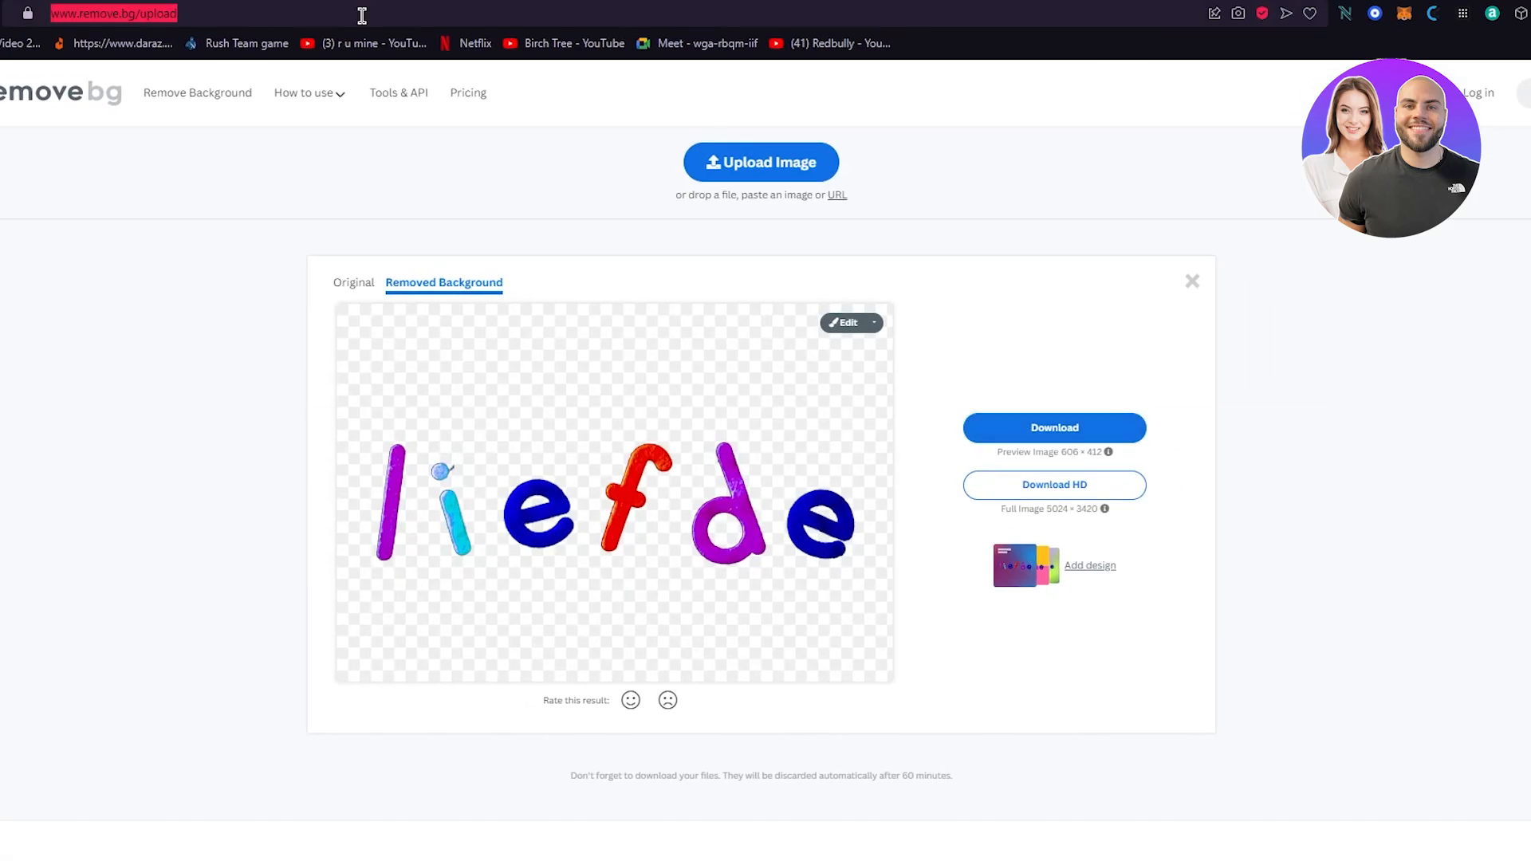
# - Switch to the browser, open Pexels and search for "iphone" photos
pyautogui.write('pexe')
pyautogui.press('Return')
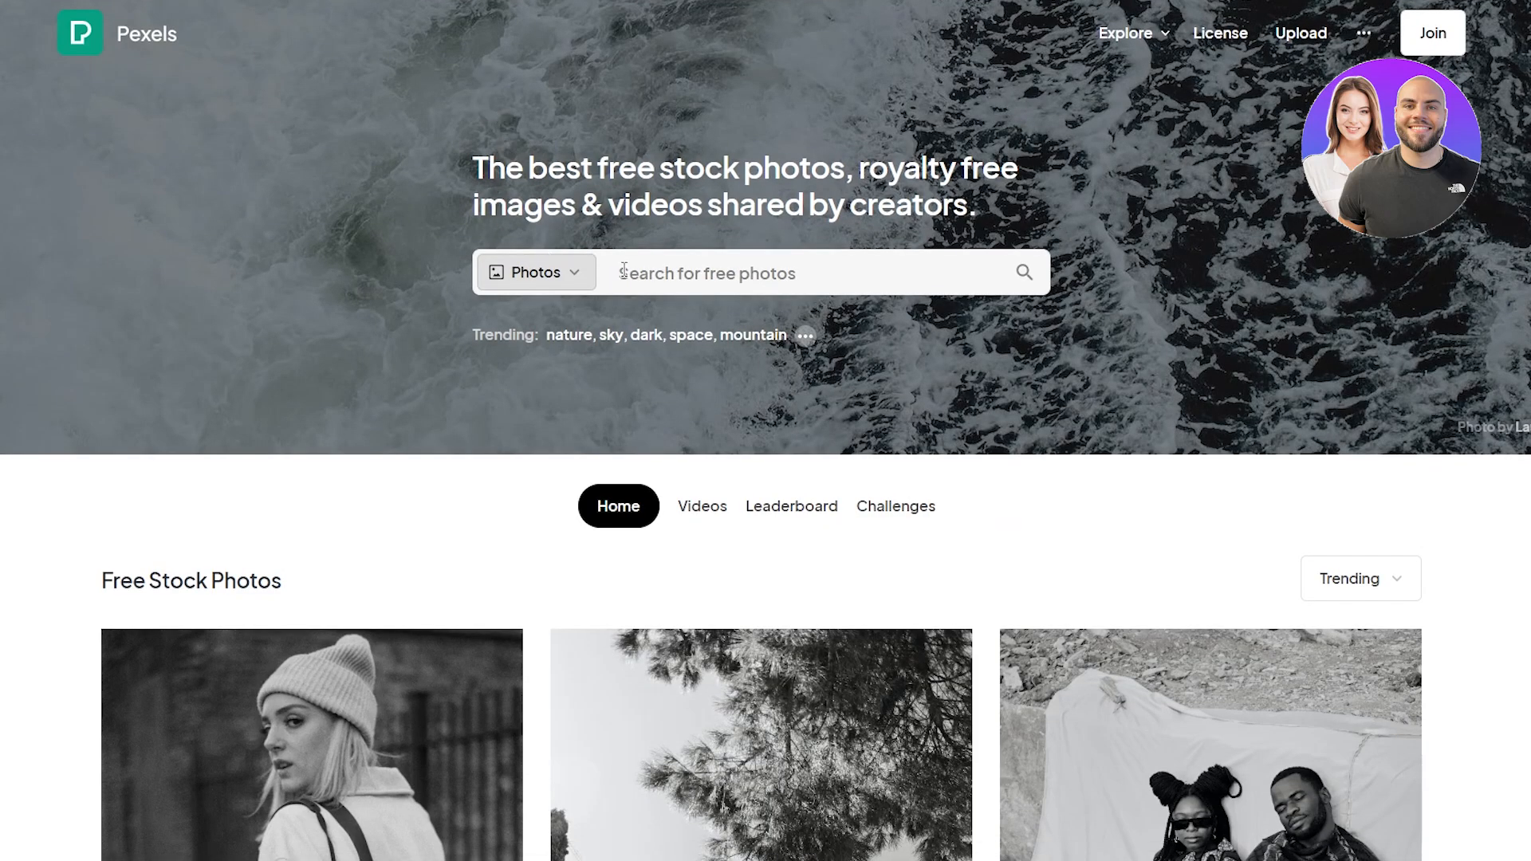
pyautogui.click(625, 270)
pyautogui.write('iphone')
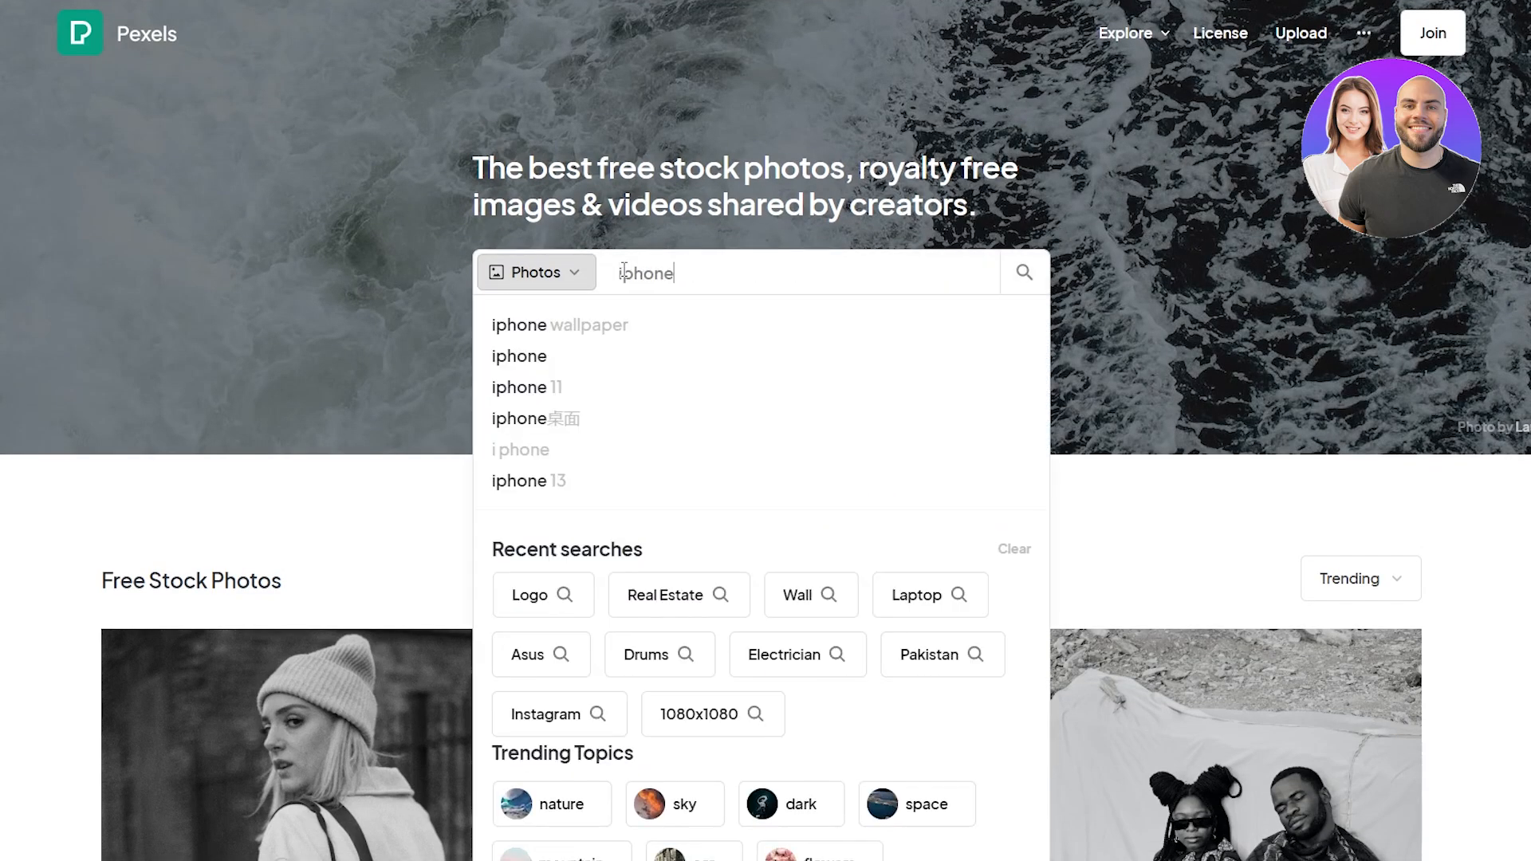
pyautogui.press('Return')
# - Browse the iPhone photos and download the one showing a black iPhone on a wooden table
pyautogui.scroll(-2, 723, 243)
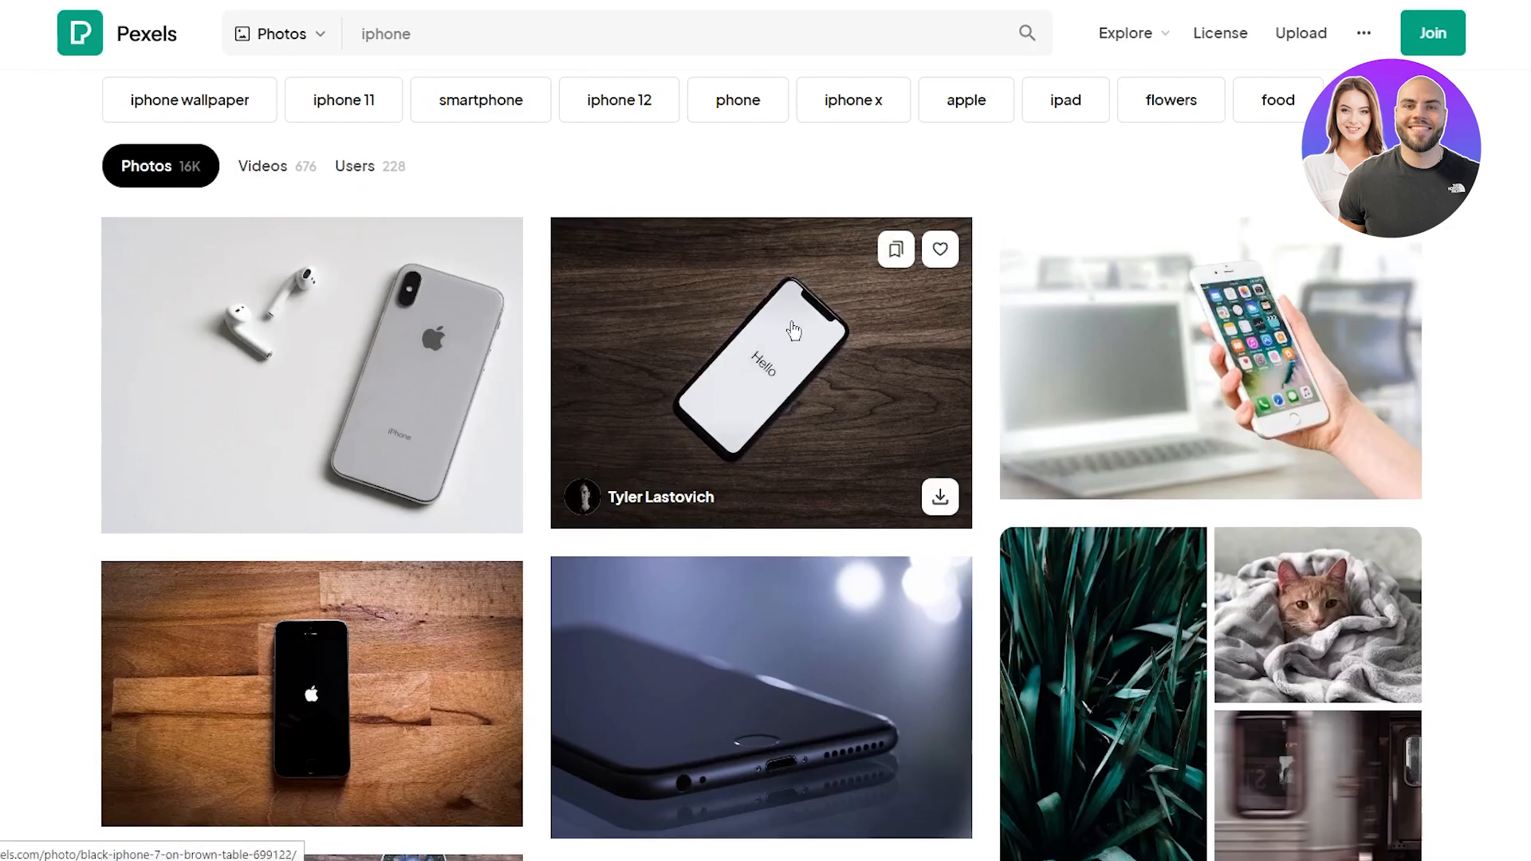
pyautogui.scroll(-4, 802, 343)
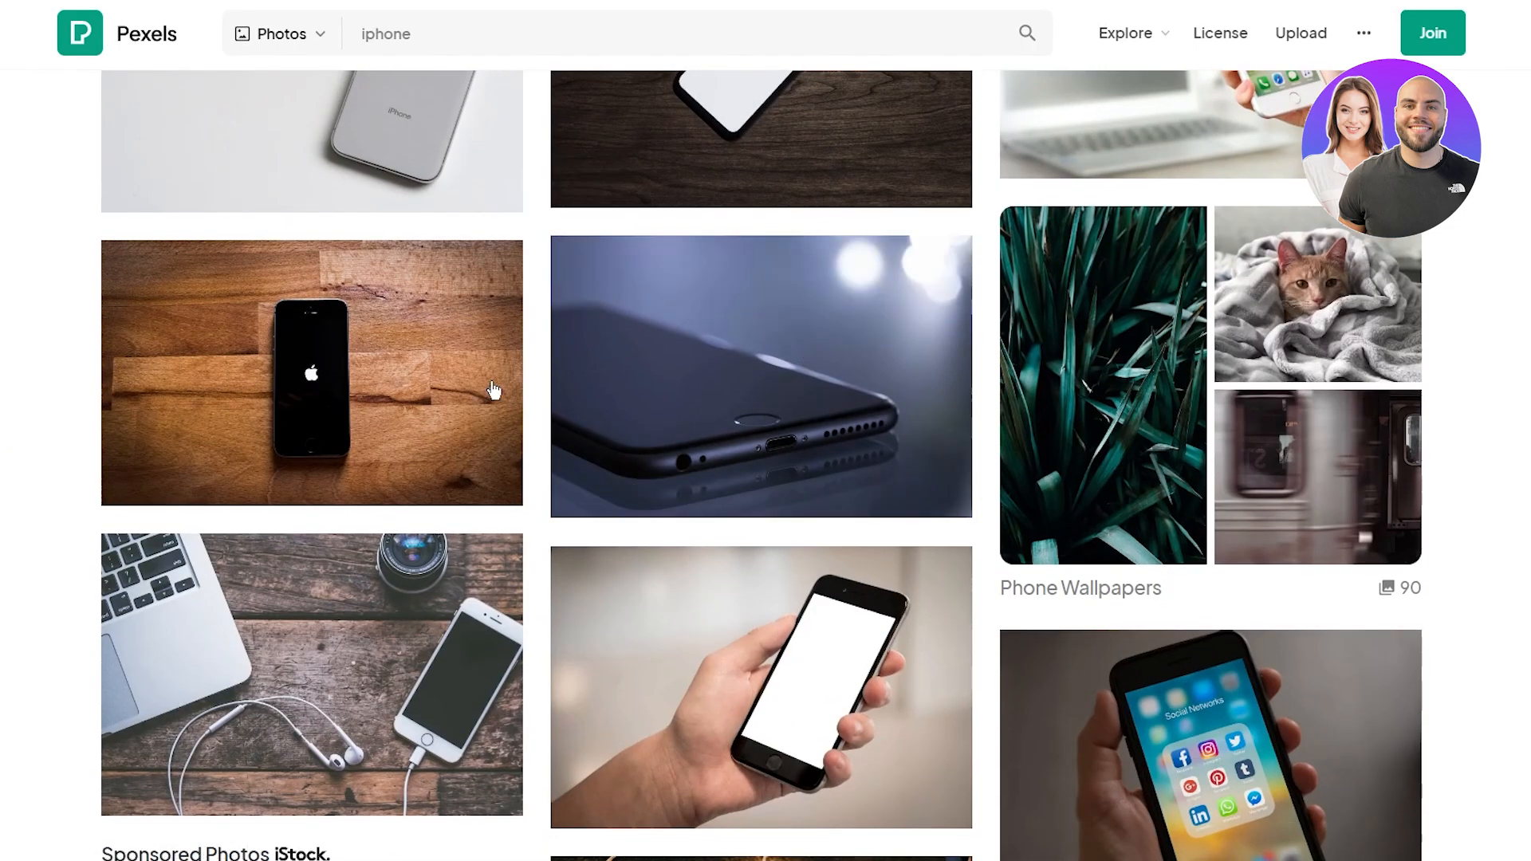
pyautogui.scroll(-3, 619, 538)
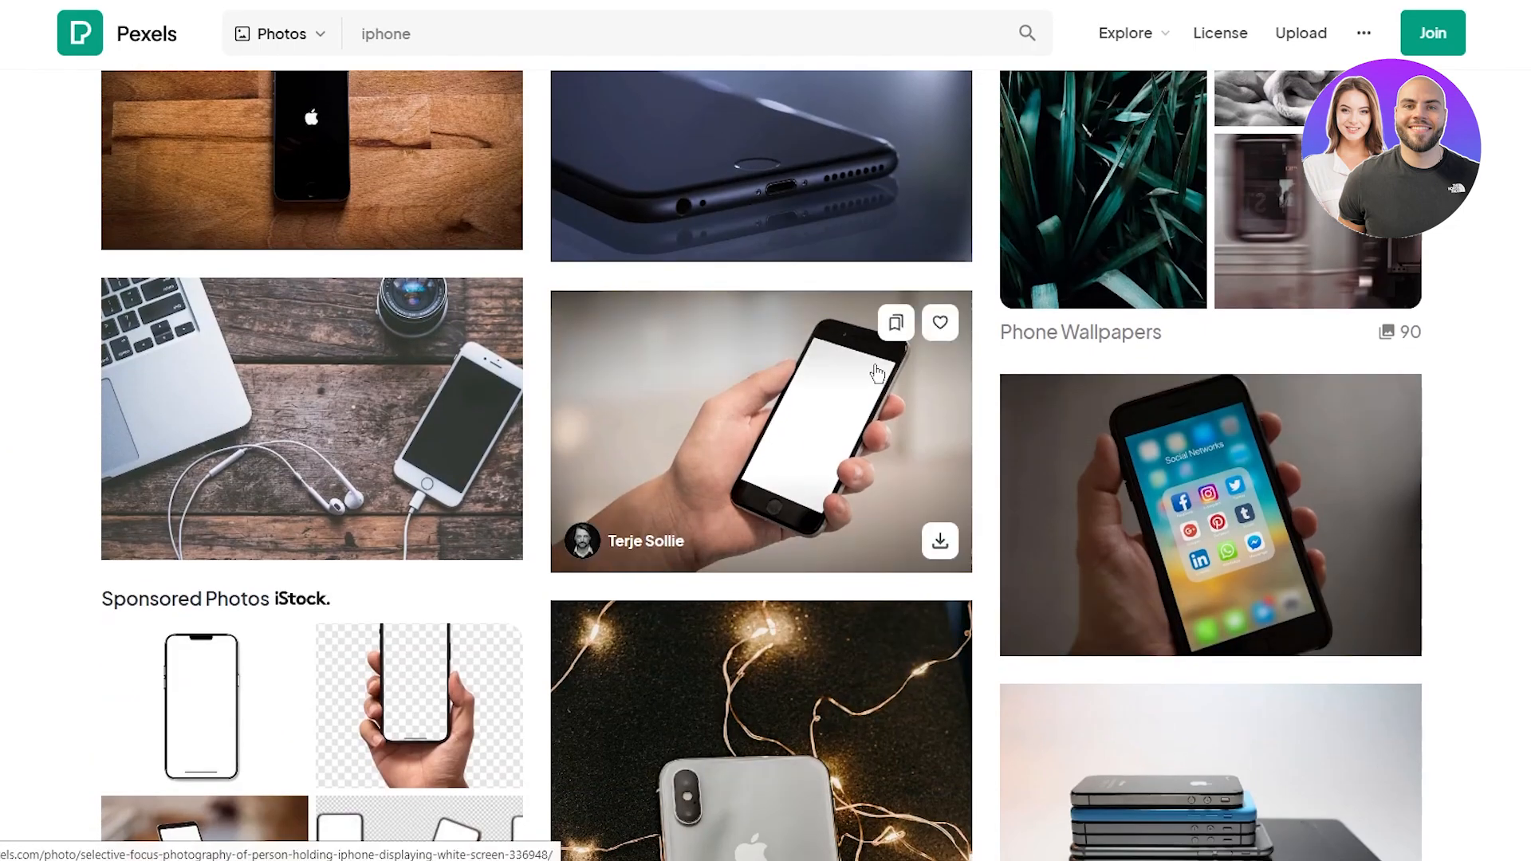
pyautogui.scroll(4, 878, 372)
pyautogui.scroll(-12, 877, 372)
pyautogui.scroll(-9, 877, 372)
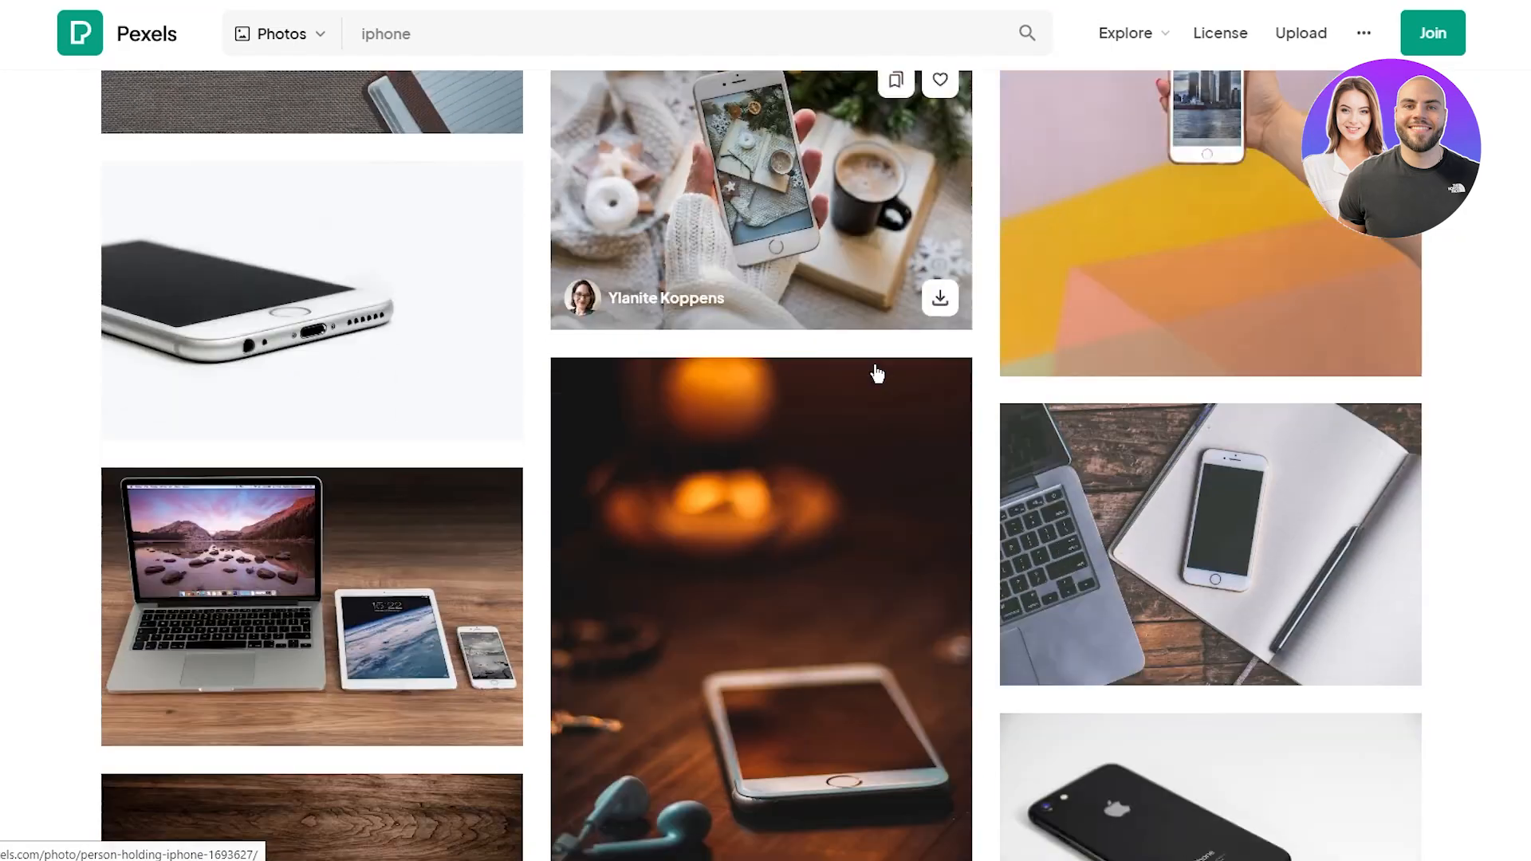
pyautogui.scroll(15, 877, 372)
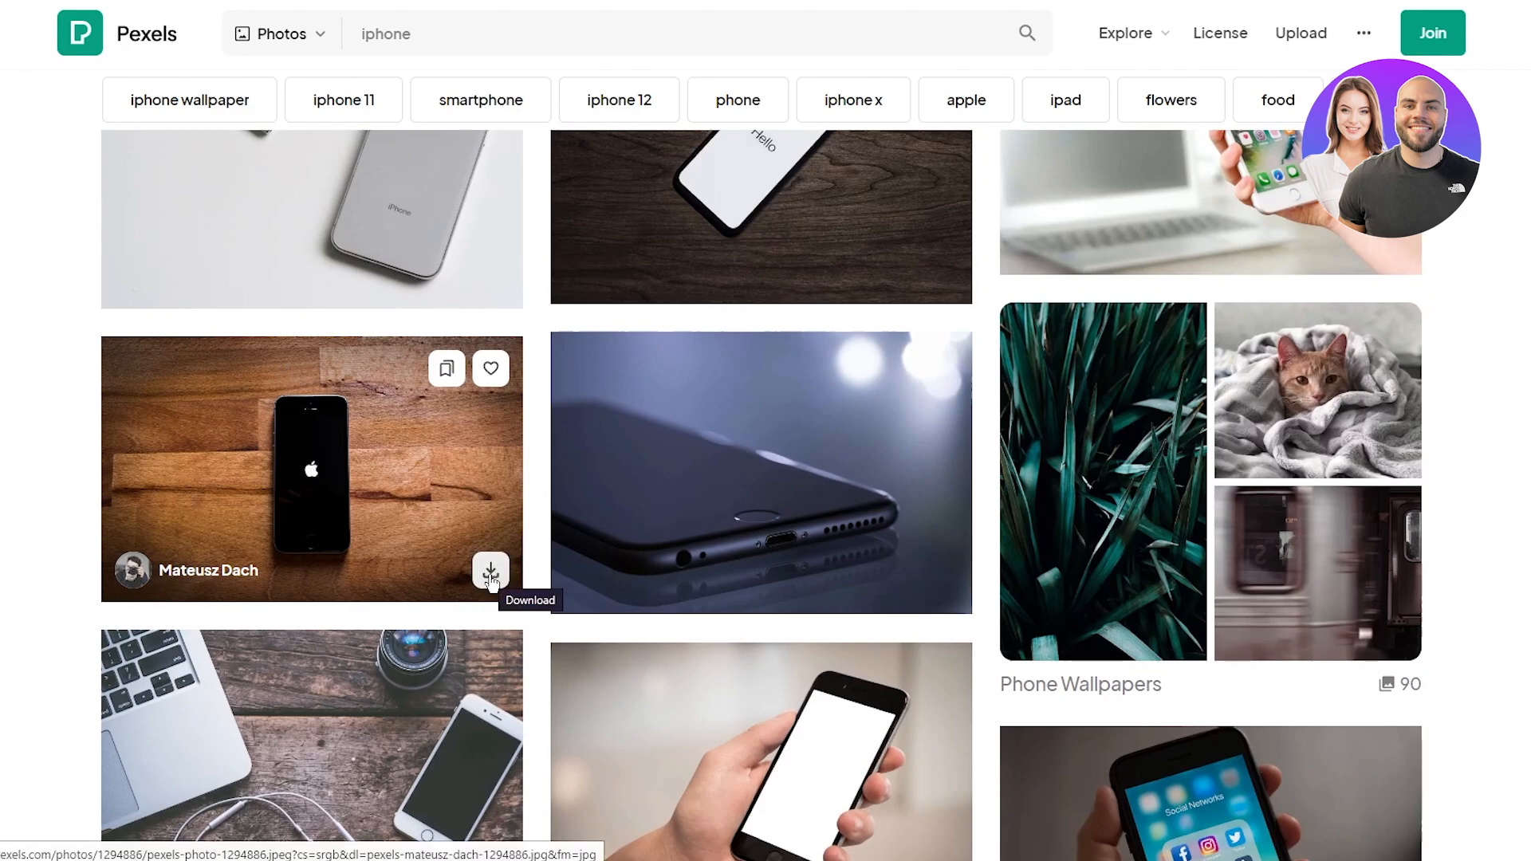
pyautogui.click(491, 573)
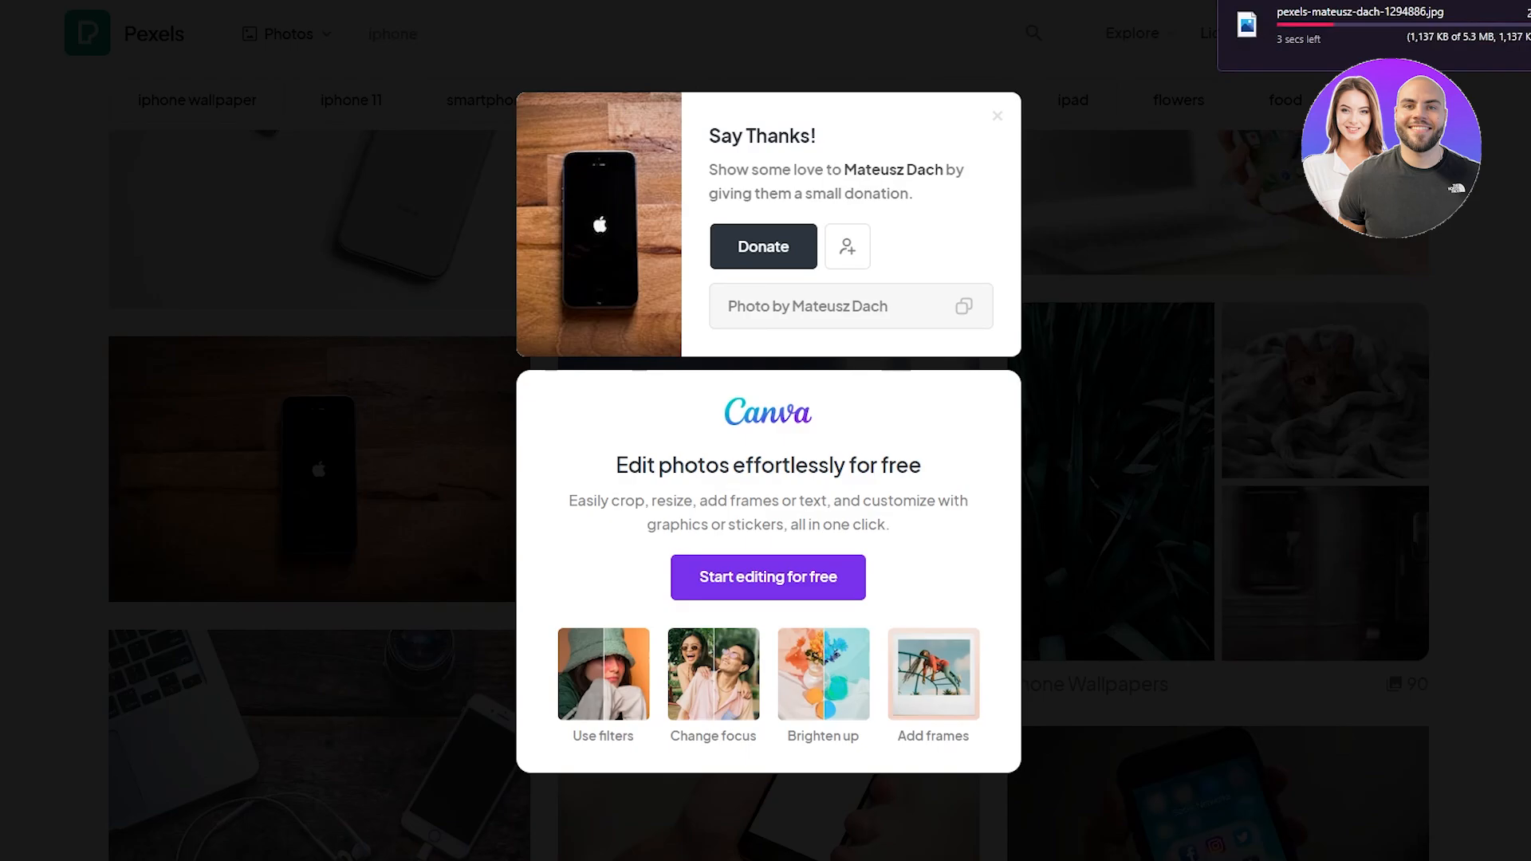
# - Open remove.bg, upload the downloaded iPhone photo and download the preview image with its background removed
pyautogui.write('remo')
pyautogui.press('Return')
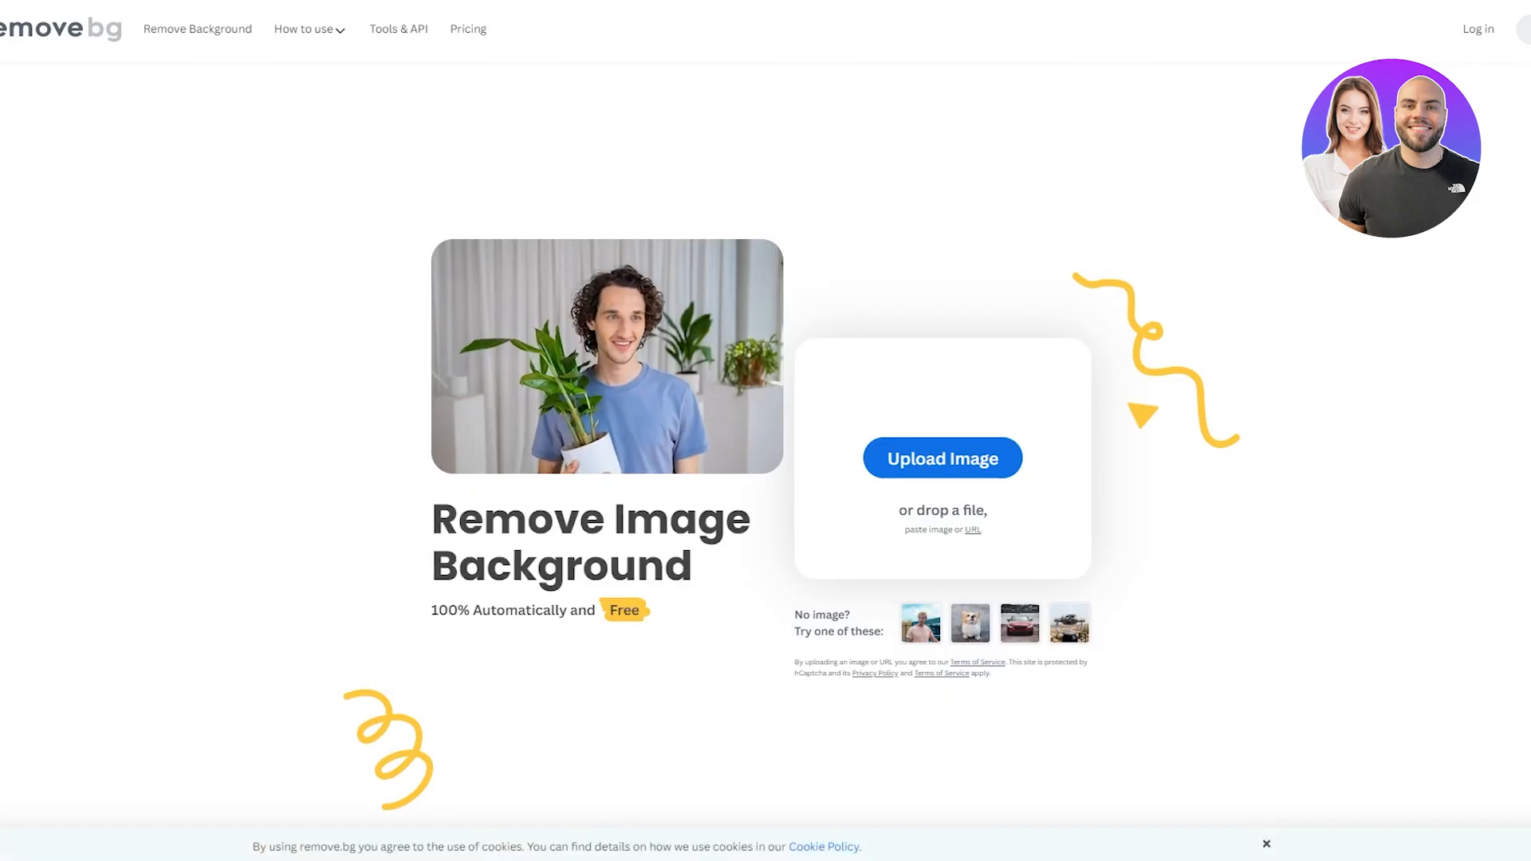
pyautogui.hotkey('ctrl', 'j')
pyautogui.moveTo(1308, 243); pyautogui.dragTo(1002, 431)
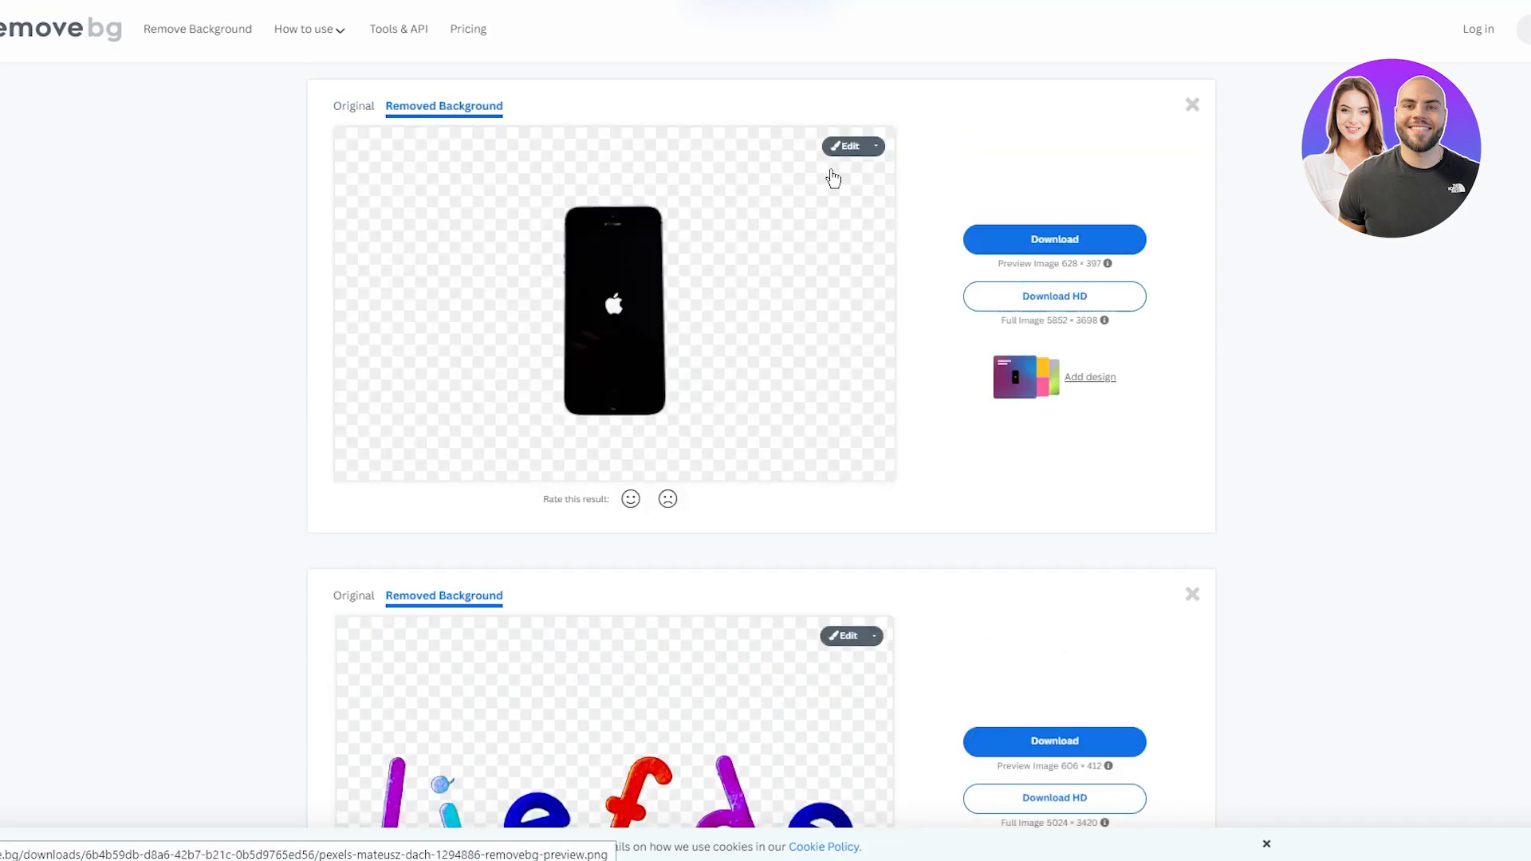
pyautogui.click(1067, 237)
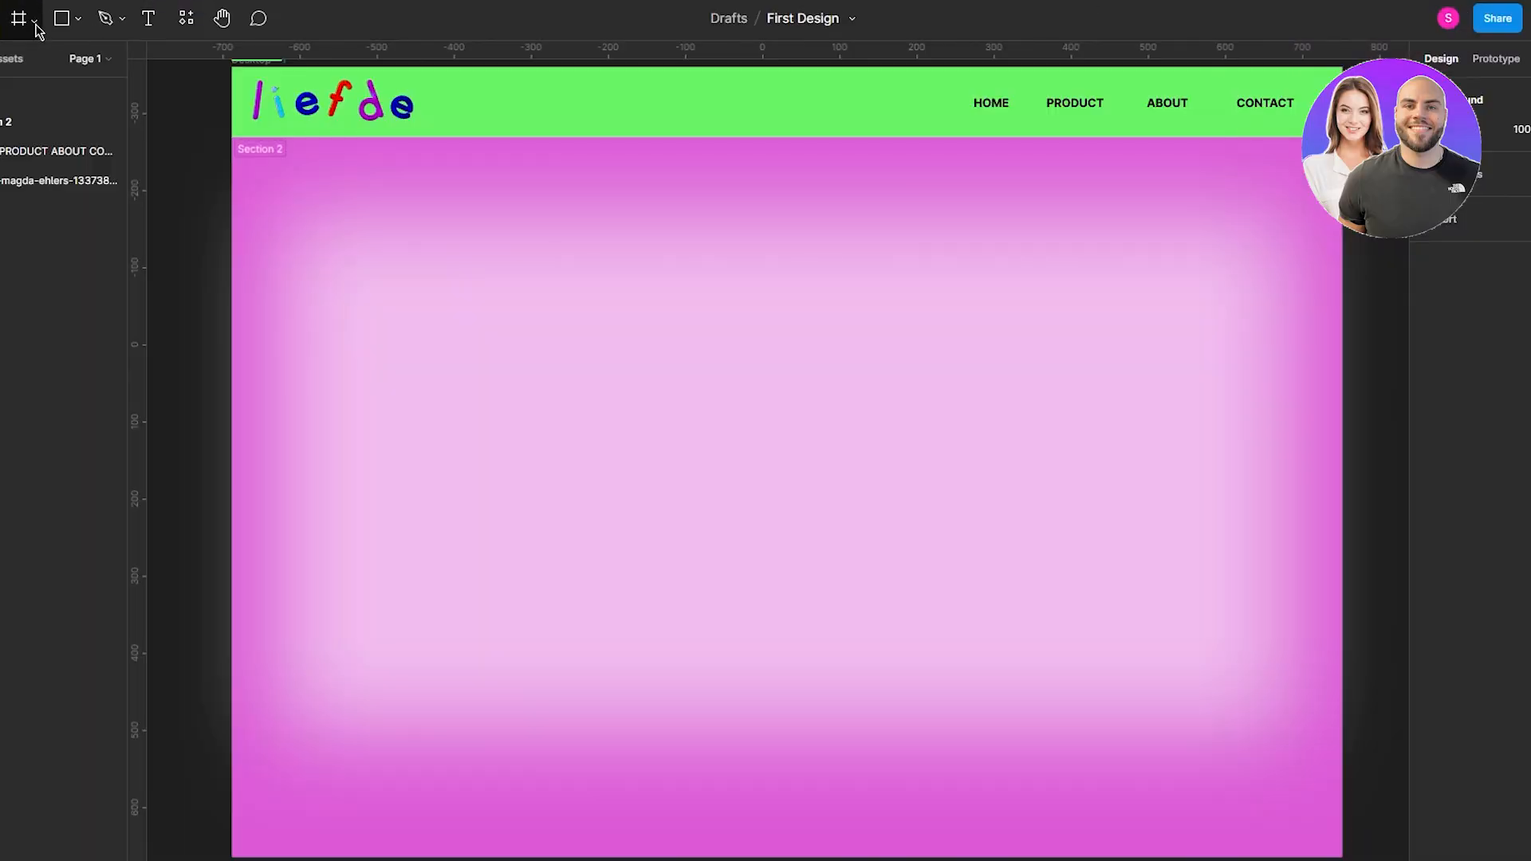
# - Switch to Figma and try to place the background-removed iPhone image in the pink section
pyautogui.click(125, 18)
pyautogui.click(142, 195)
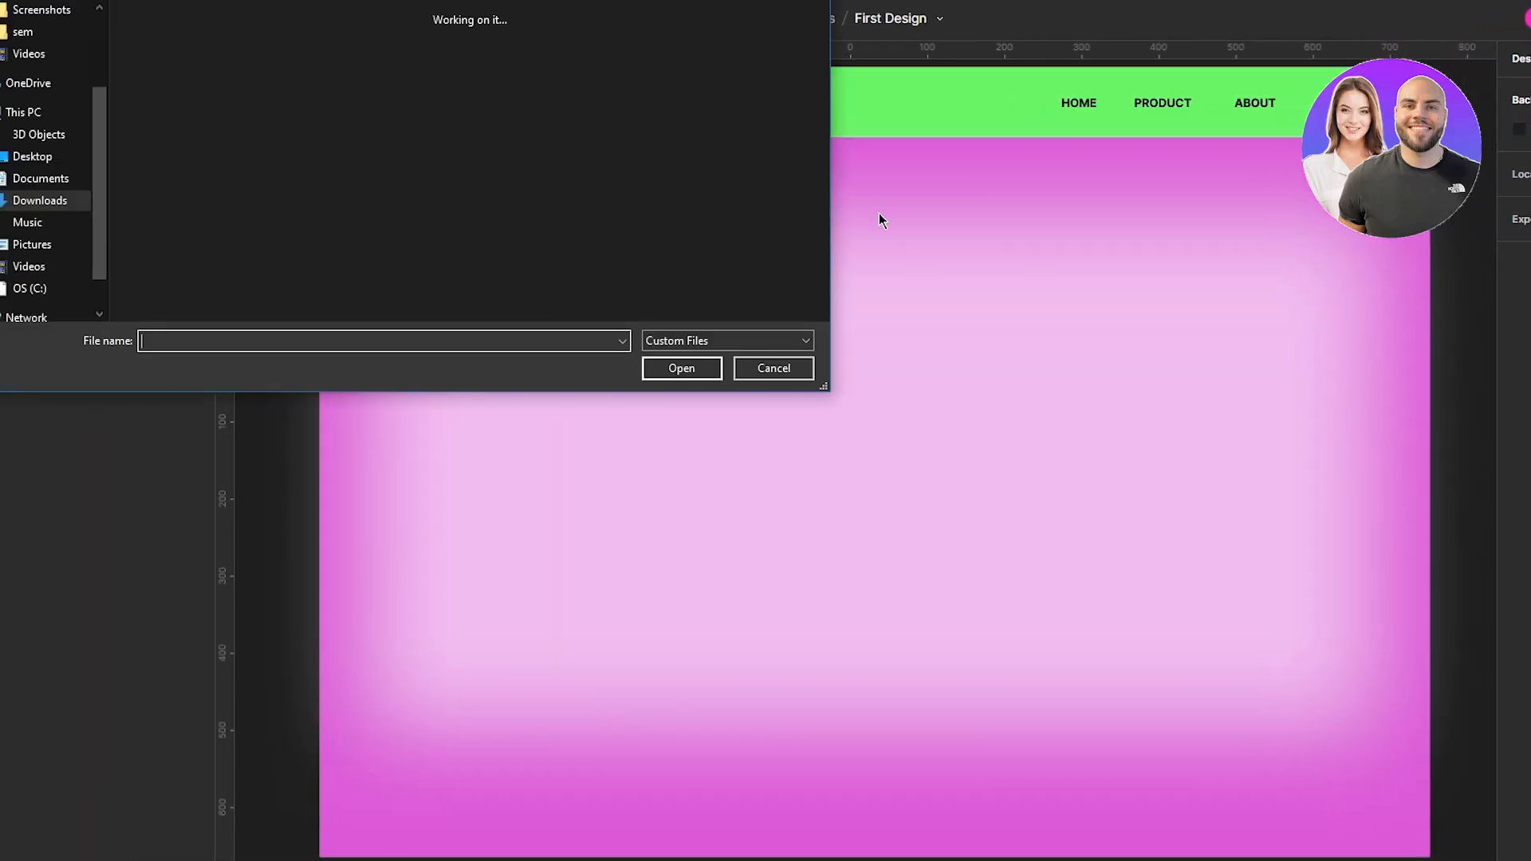
pyautogui.doubleClick(263, 41)
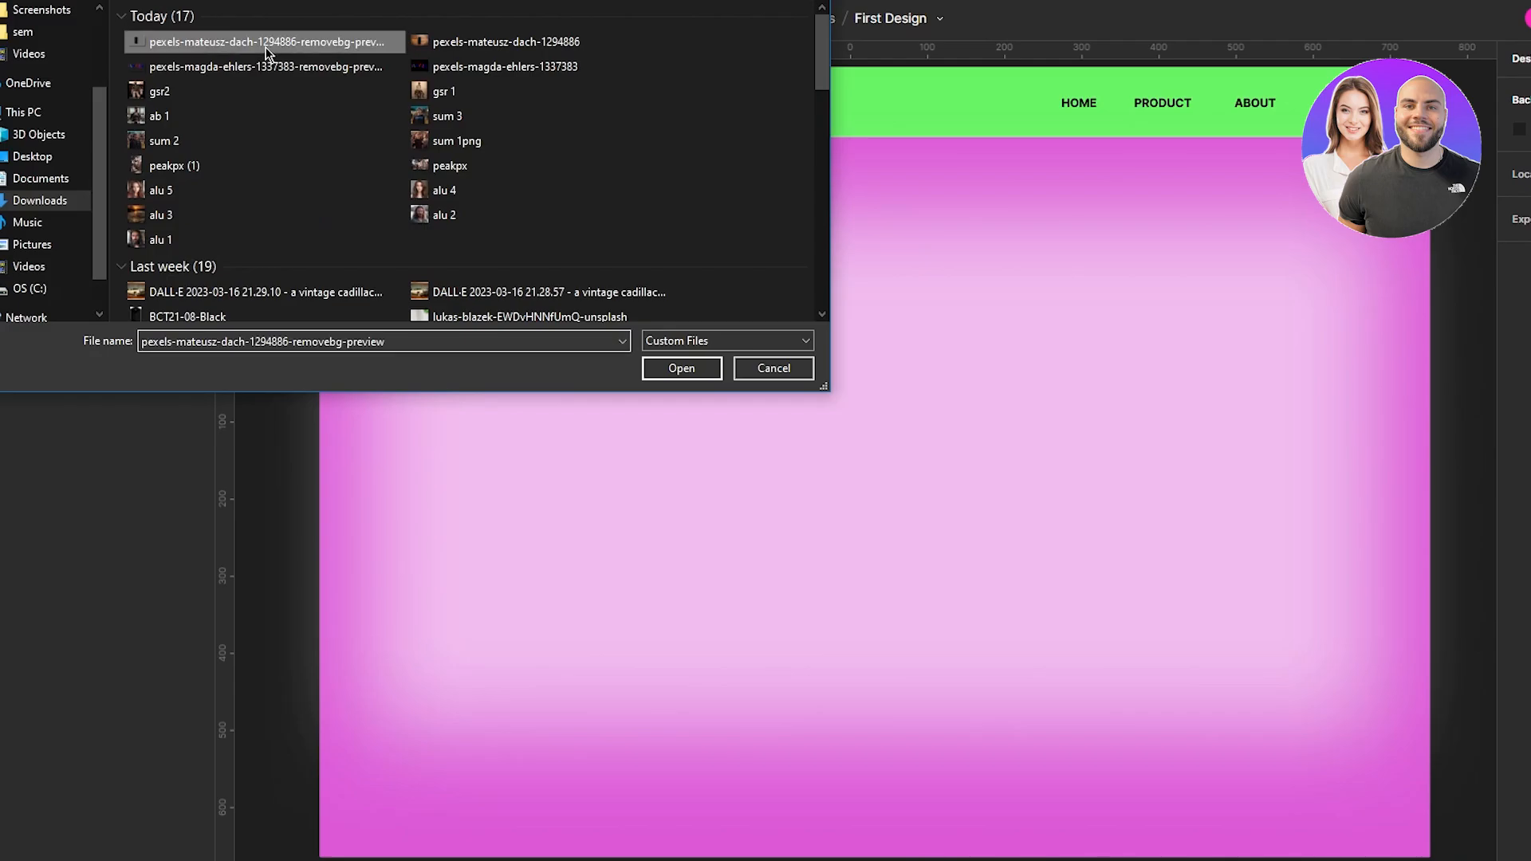
pyautogui.click(1193, 409)
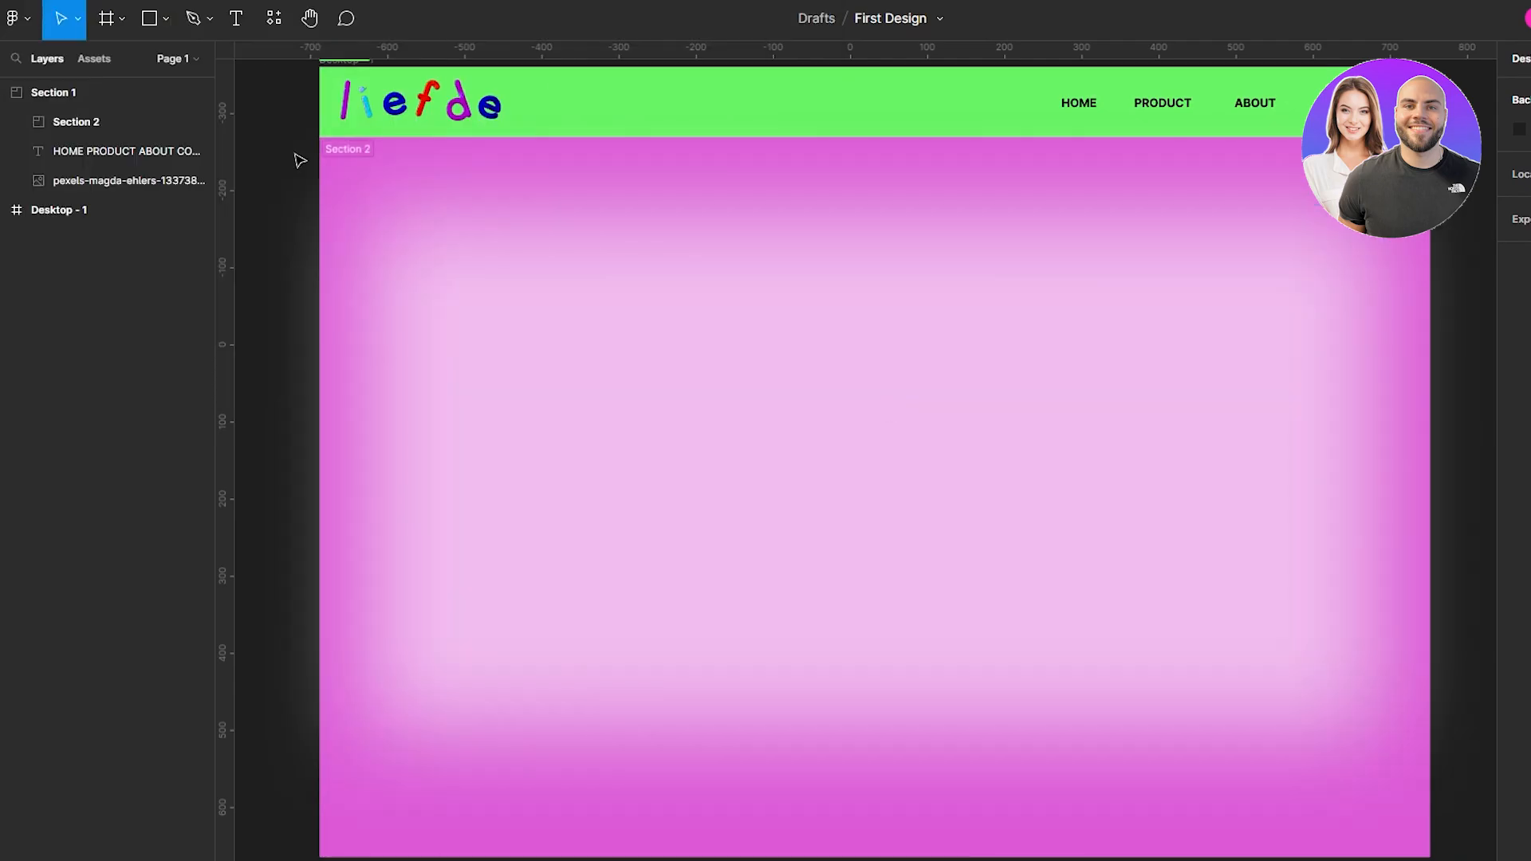
pyautogui.click(86, 219)
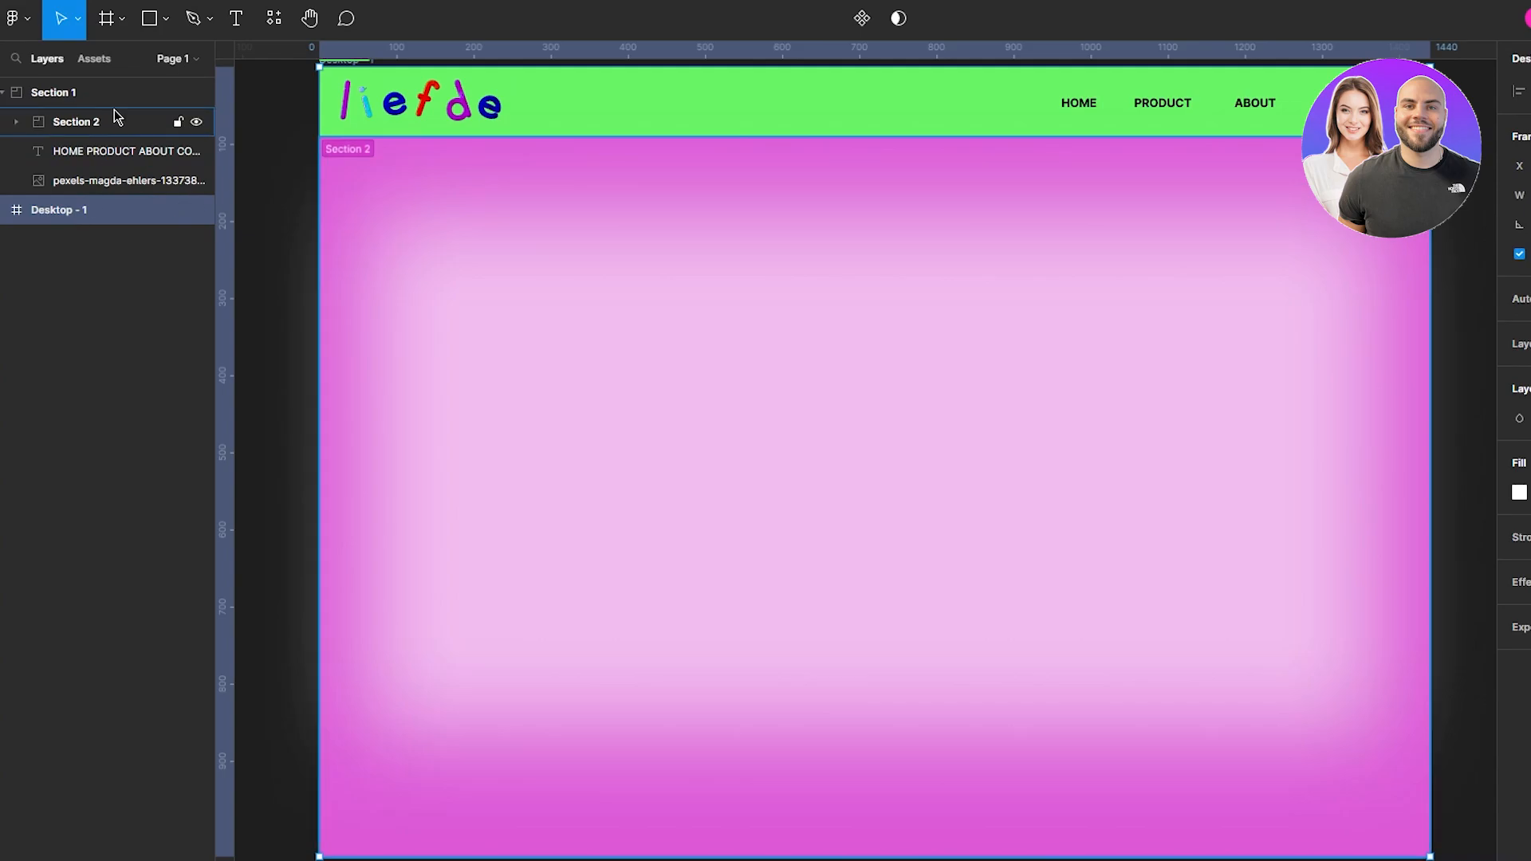
pyautogui.click(8, 94)
pyautogui.click(8, 94)
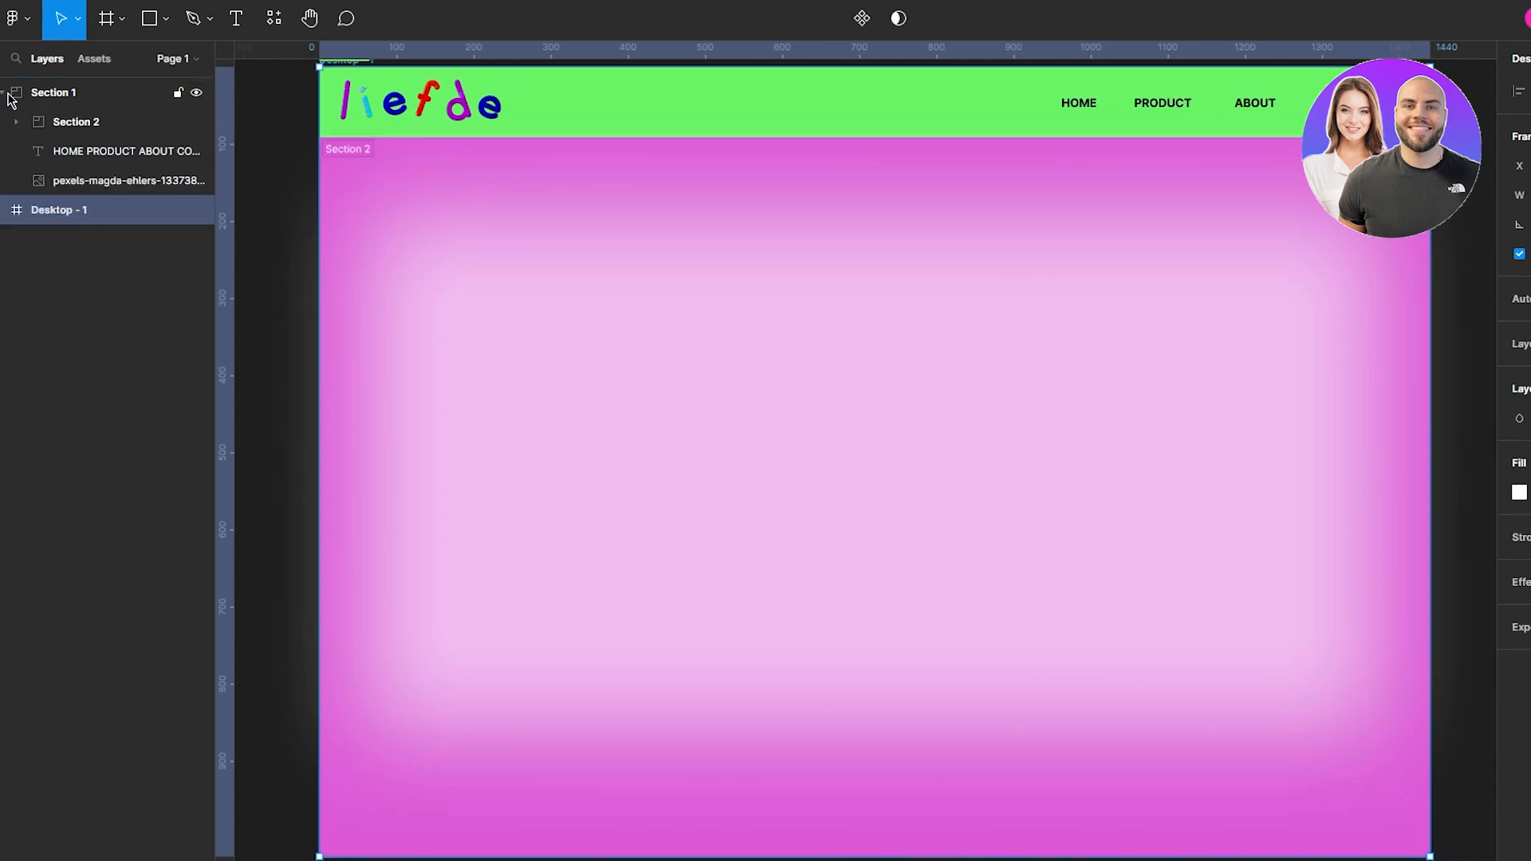
pyautogui.click(17, 122)
pyautogui.click(18, 122)
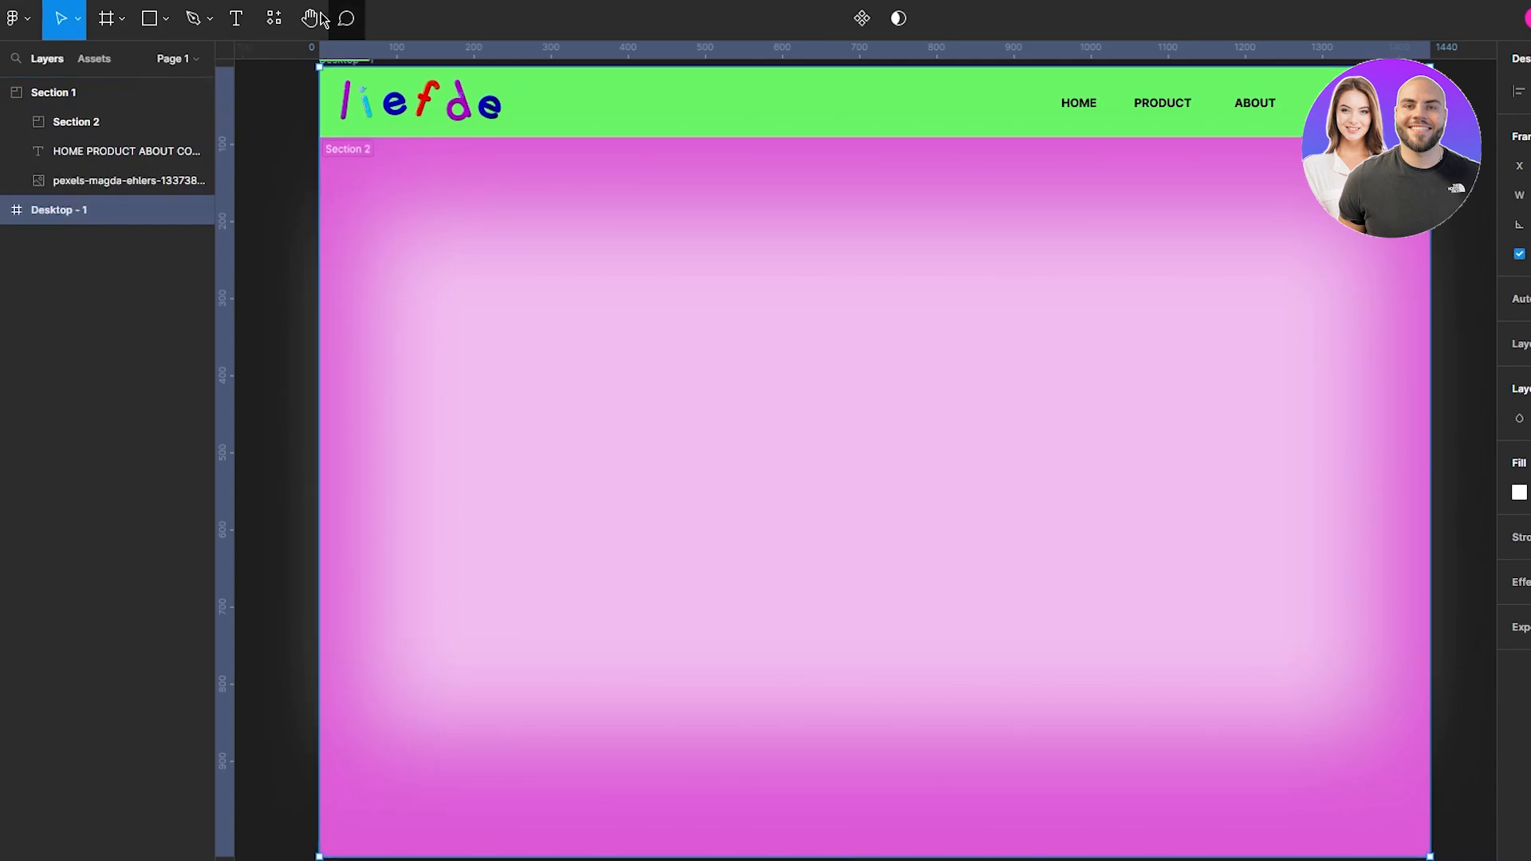
# - Draw a section about 1440 × 505 across the full page width inside Section 2, just below the header
pyautogui.click(107, 18)
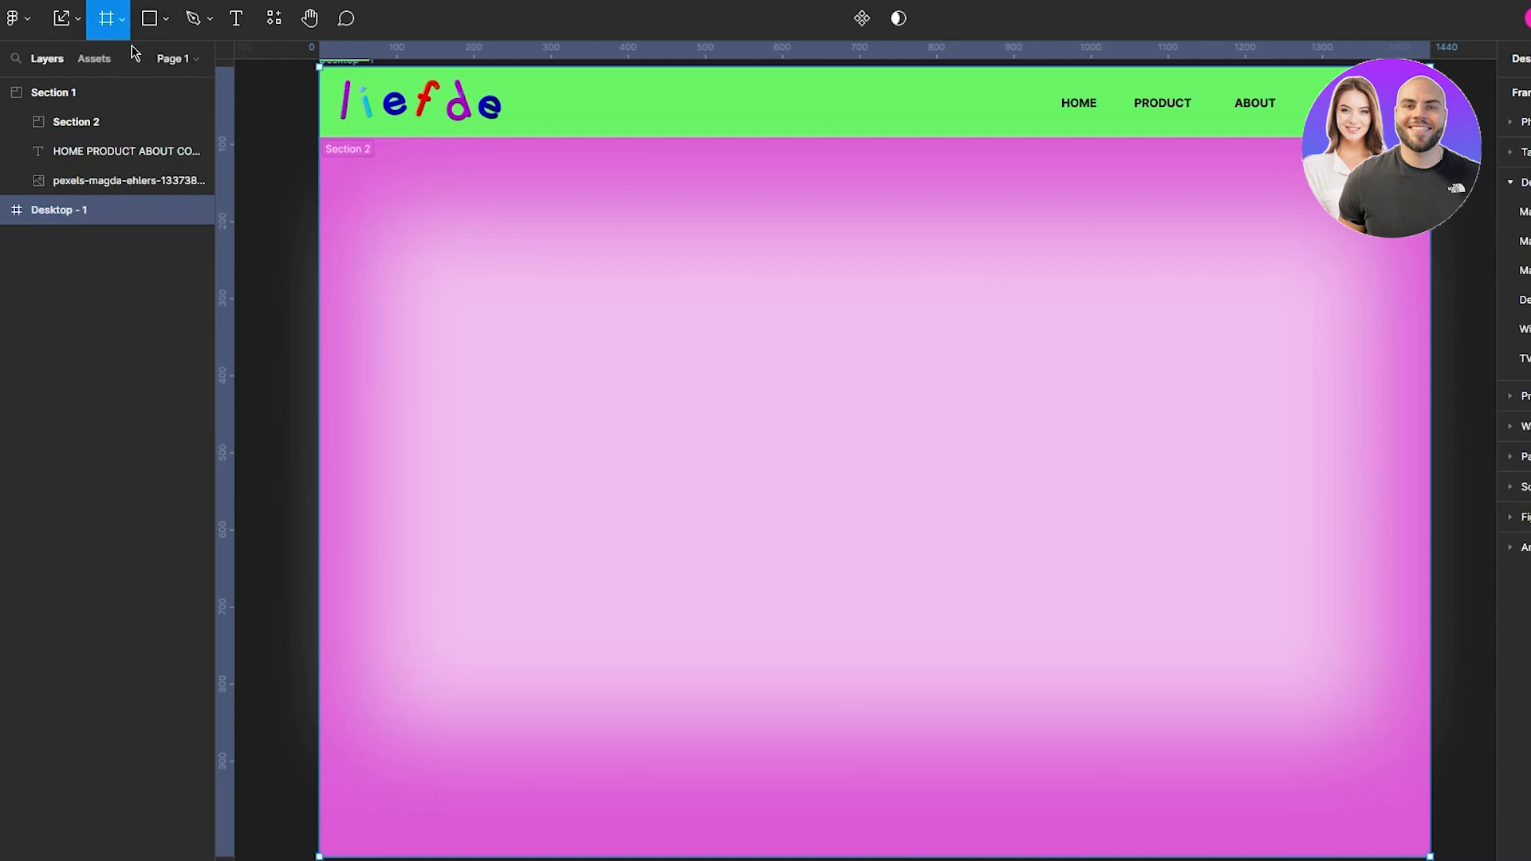
pyautogui.click(120, 19)
pyautogui.click(108, 85)
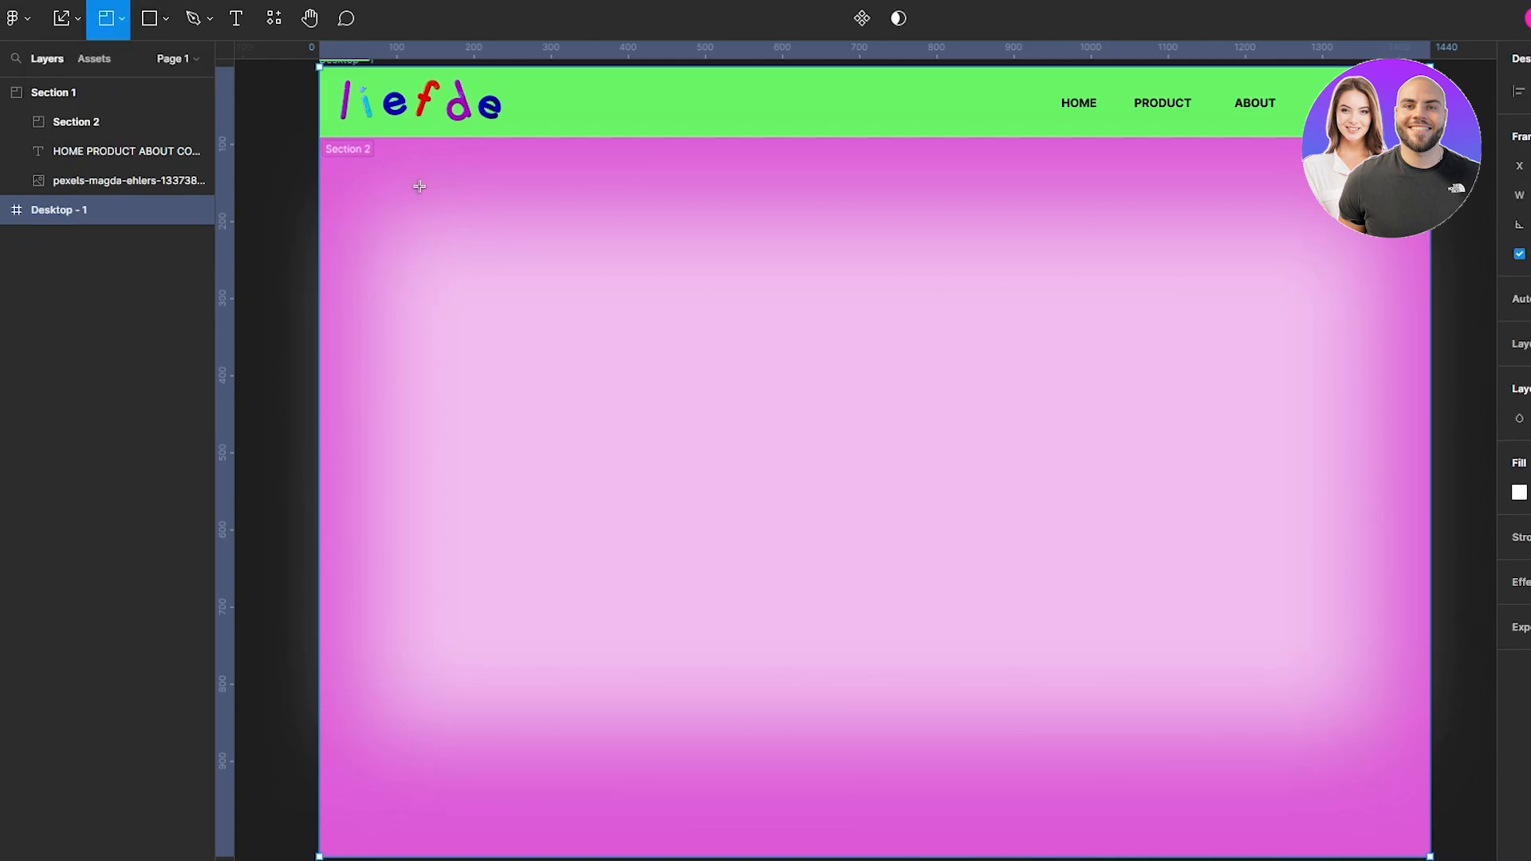
pyautogui.moveTo(319, 151); pyautogui.dragTo(1431, 541)
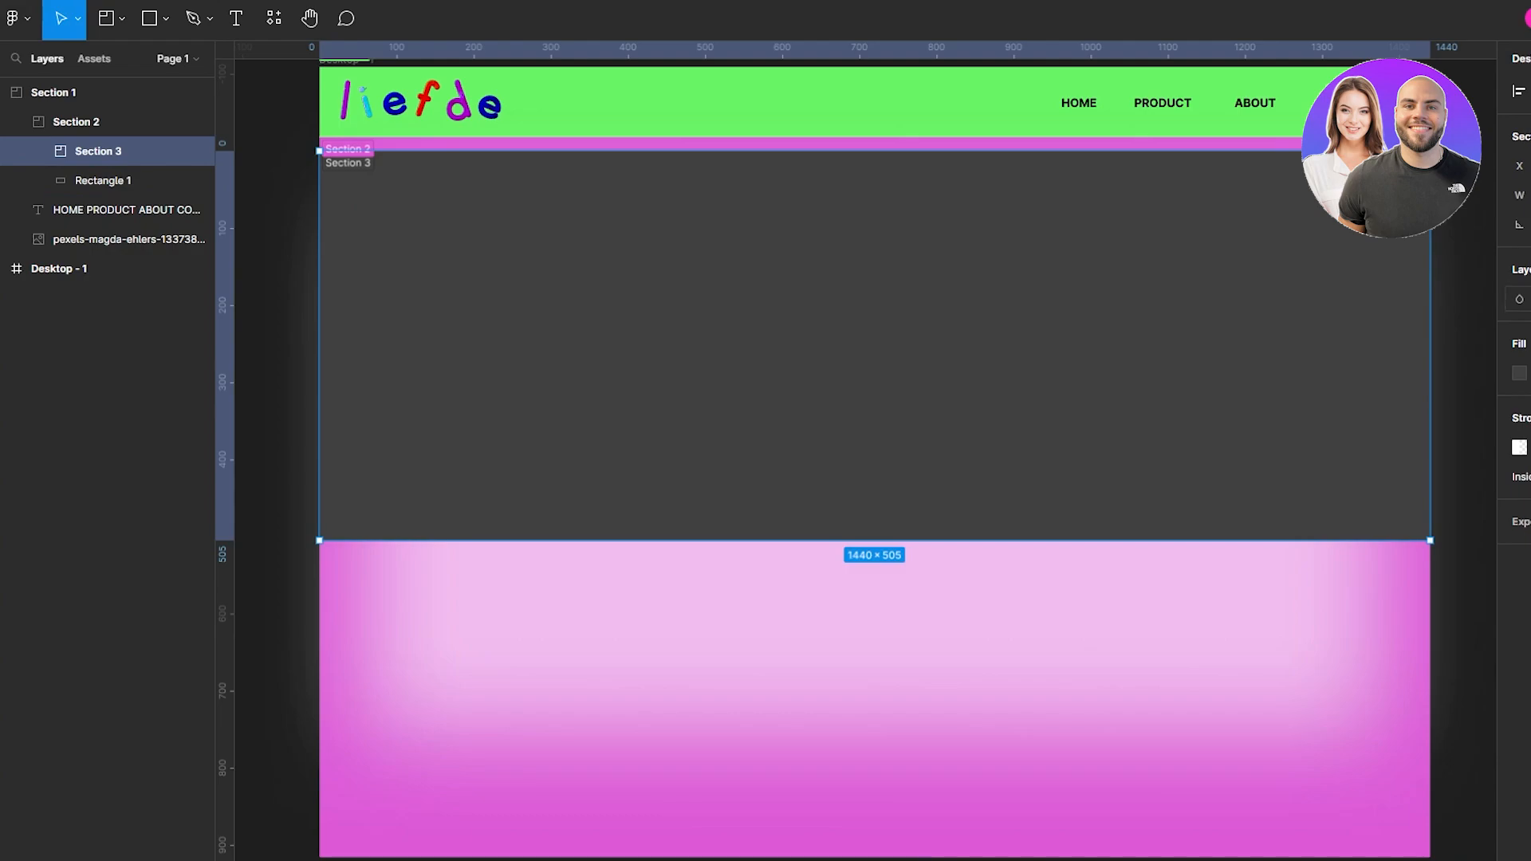
# - Try hiding the fill of the new Section 3, and undo the change
pyautogui.click(1521, 299)
pyautogui.click(1522, 322)
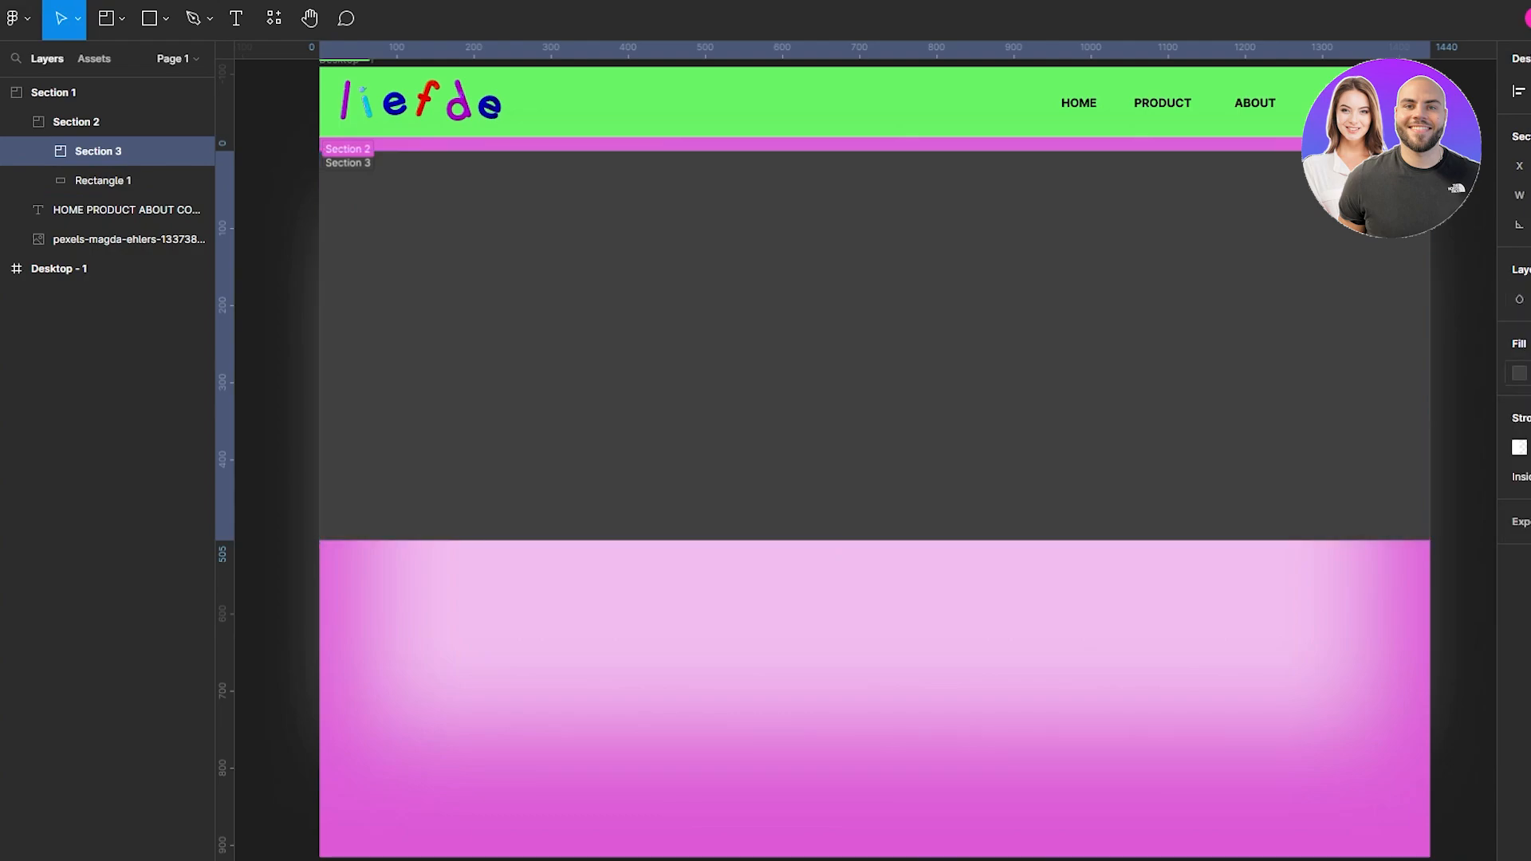
pyautogui.click(1529, 373)
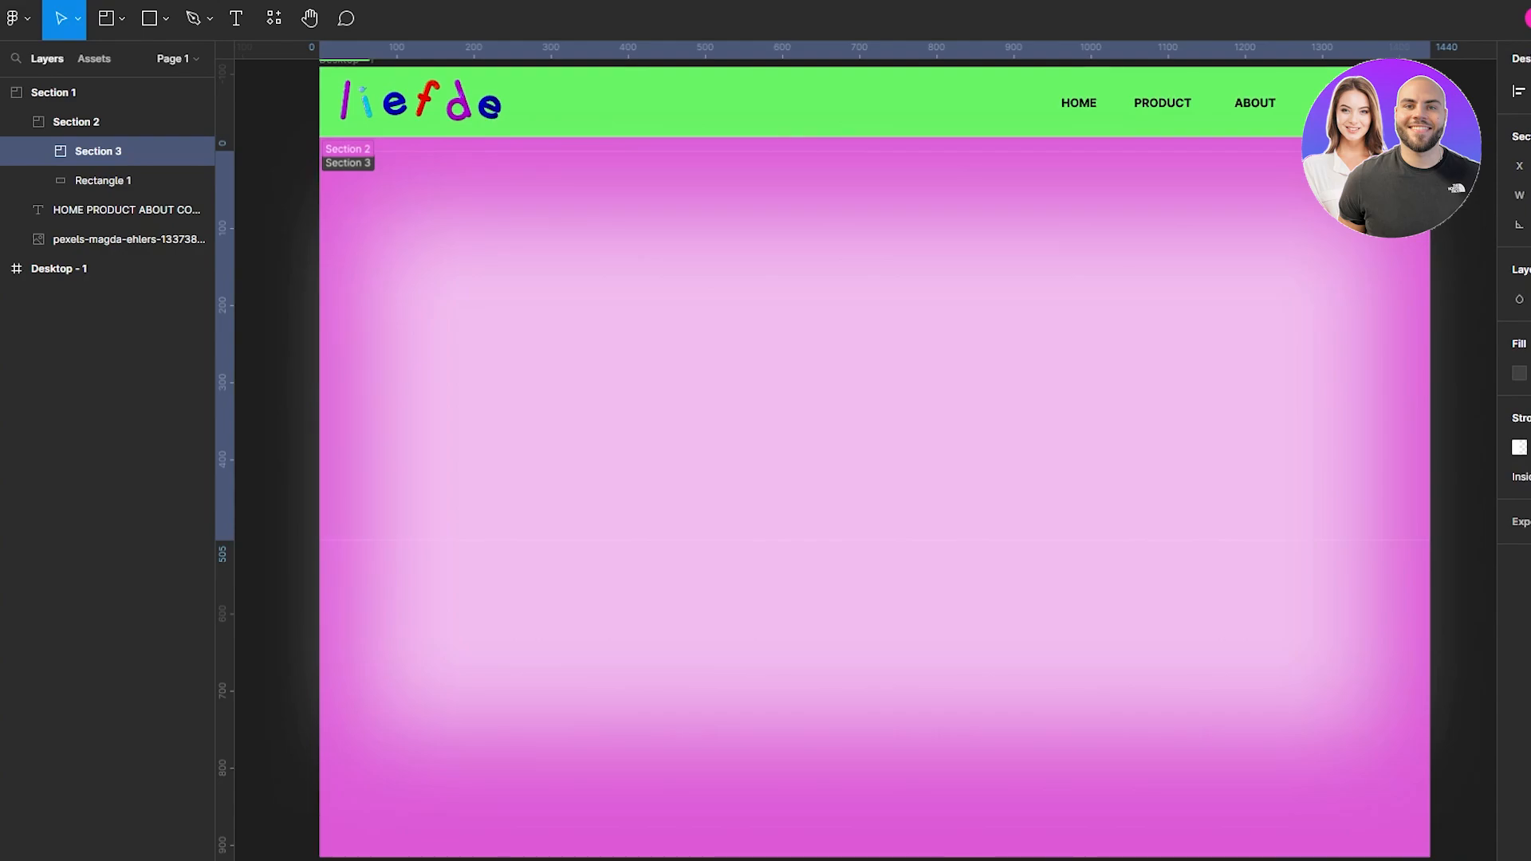
pyautogui.hotkey('ctrl', 'z')
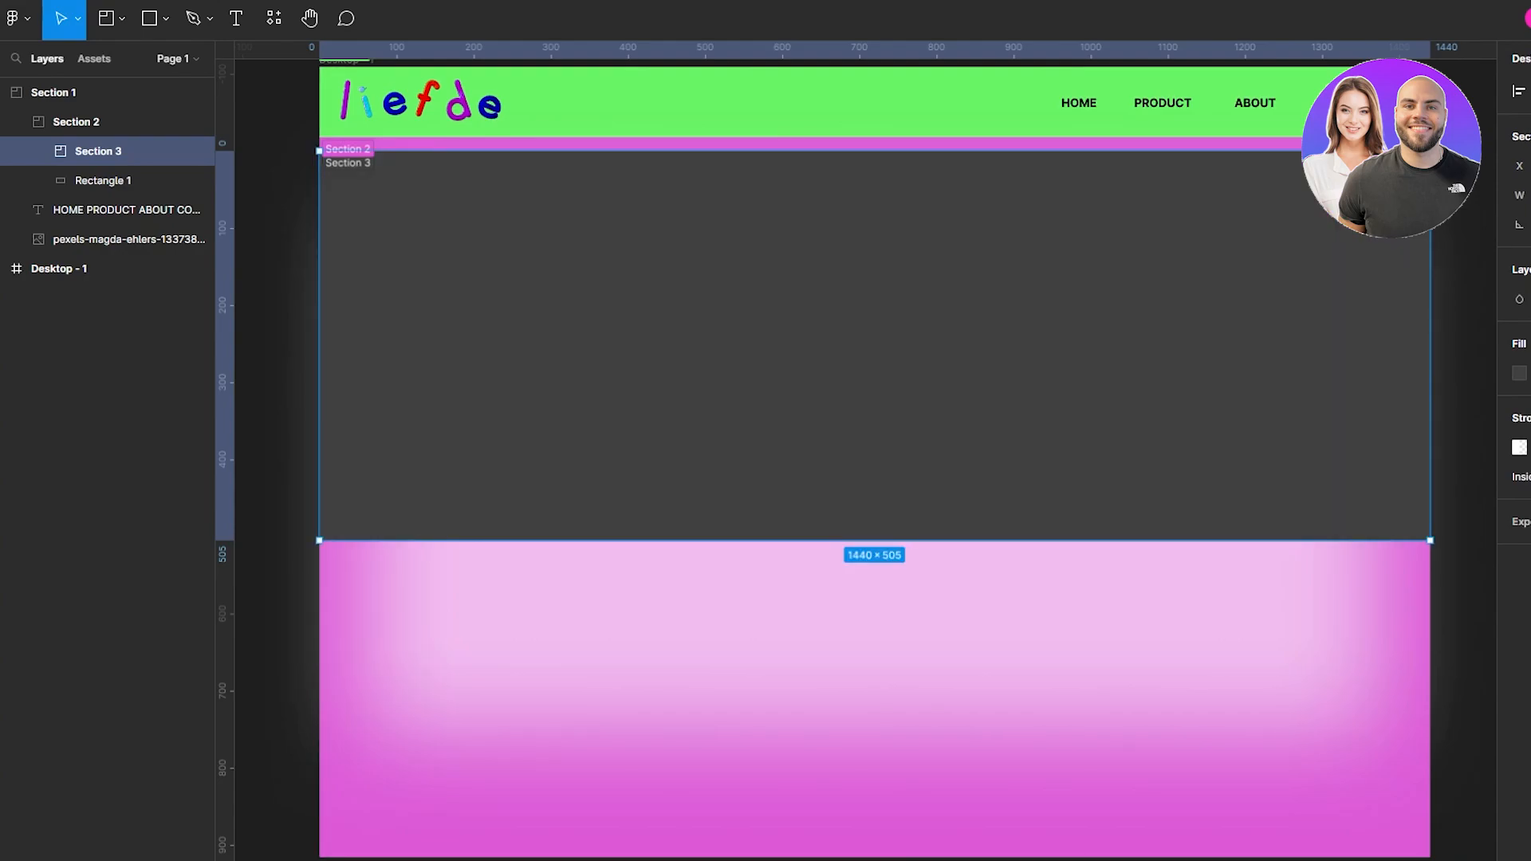
# - Extend Section 3 downward to 1440 × 850 and hide its fill
pyautogui.moveTo(909, 540); pyautogui.dragTo(906, 807)
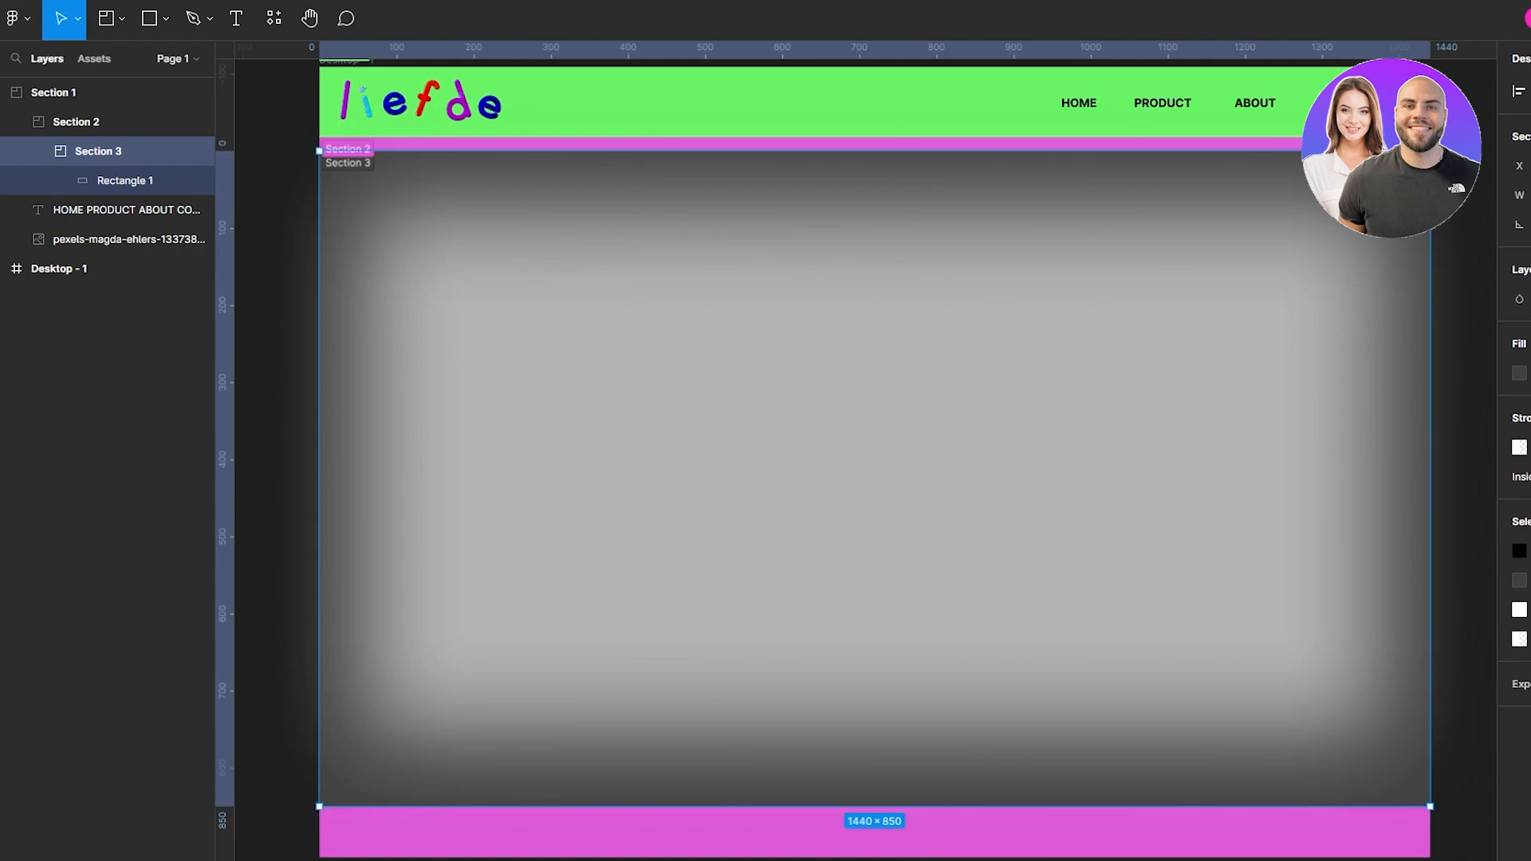
pyautogui.click(1530, 373)
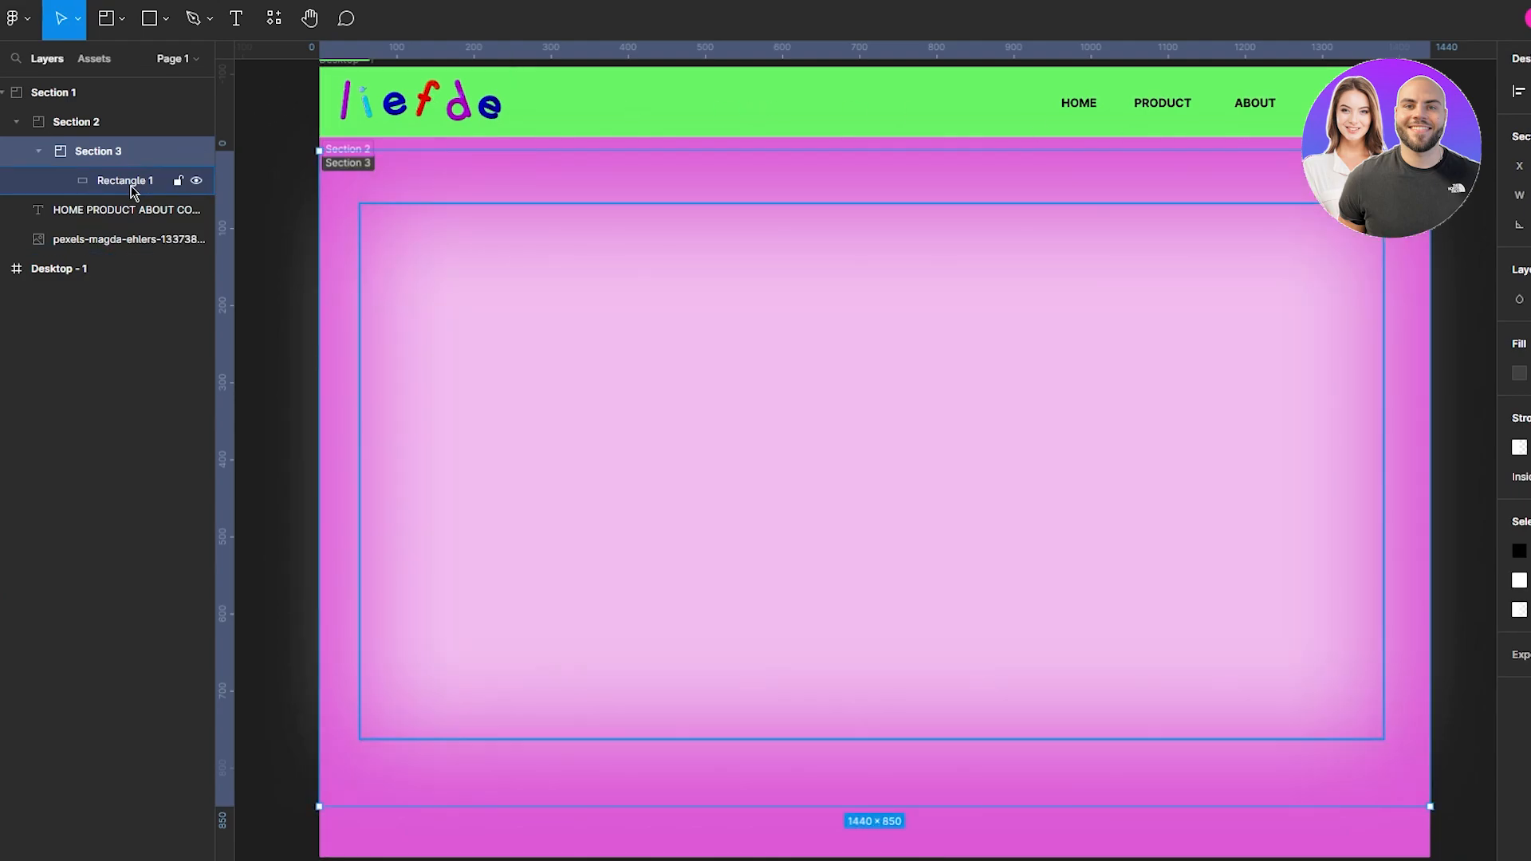
# - Try moving Rectangle 1 out of Section 3, and undo all changes back to before Section 3 was drawn
pyautogui.moveTo(127, 180)
pyautogui.mouseDown()
pyautogui.moveTo(118, 132)
pyautogui.moveTo(100, 129)
pyautogui.moveTo(105, 193)
pyautogui.mouseUp()
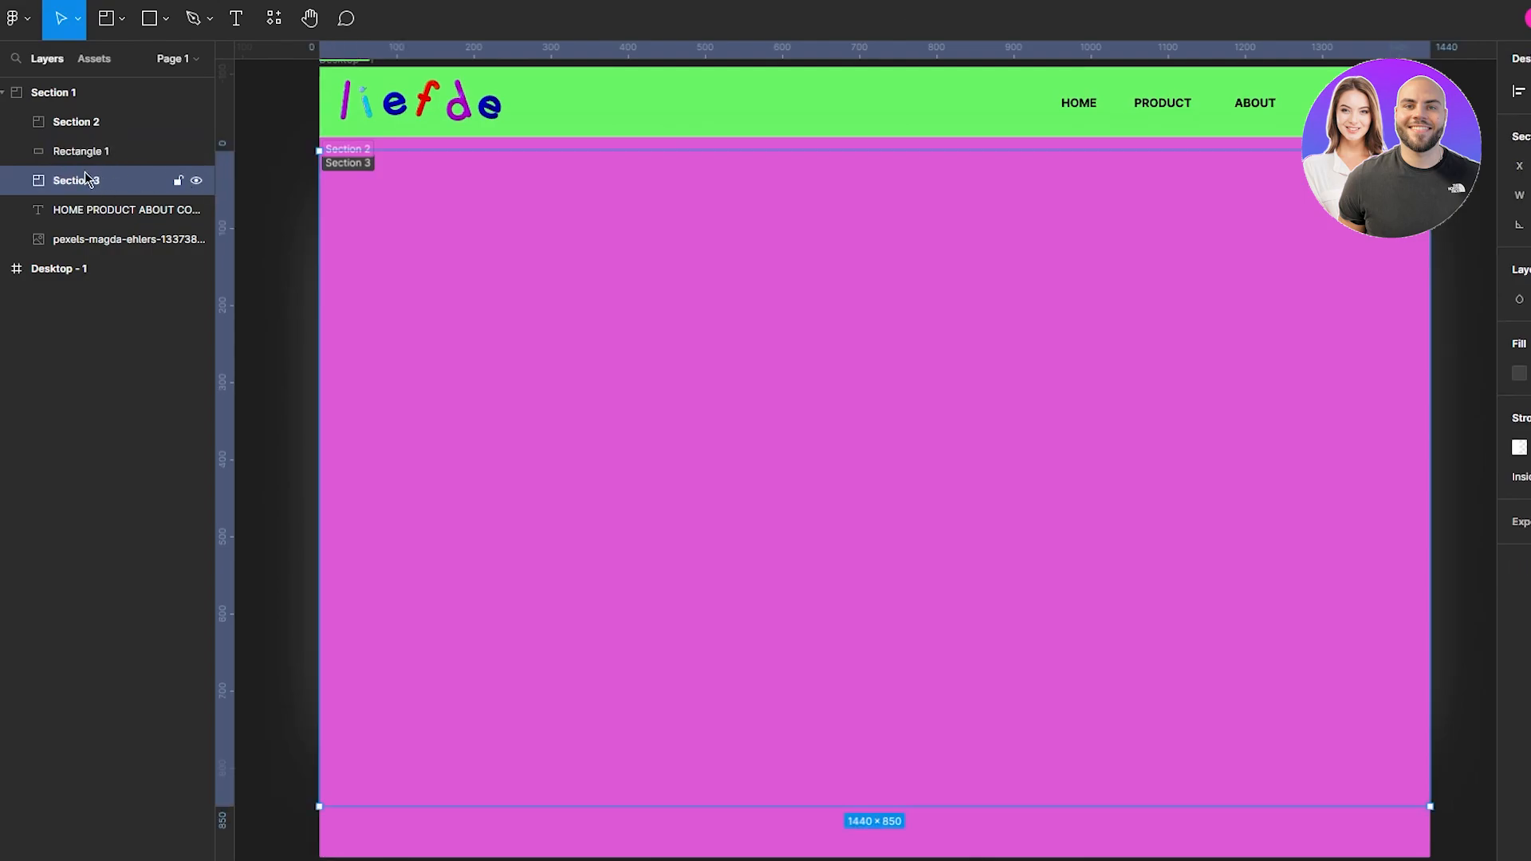
pyautogui.hotkey('ctrl', 'z')
pyautogui.hotkey('ctrl', 'z')
pyautogui.hotkey('ctrl', 'z')
pyautogui.hotkey('ctrl', 'z')
pyautogui.hotkey('ctrl', 'z')
pyautogui.hotkey('ctrl', 'z')
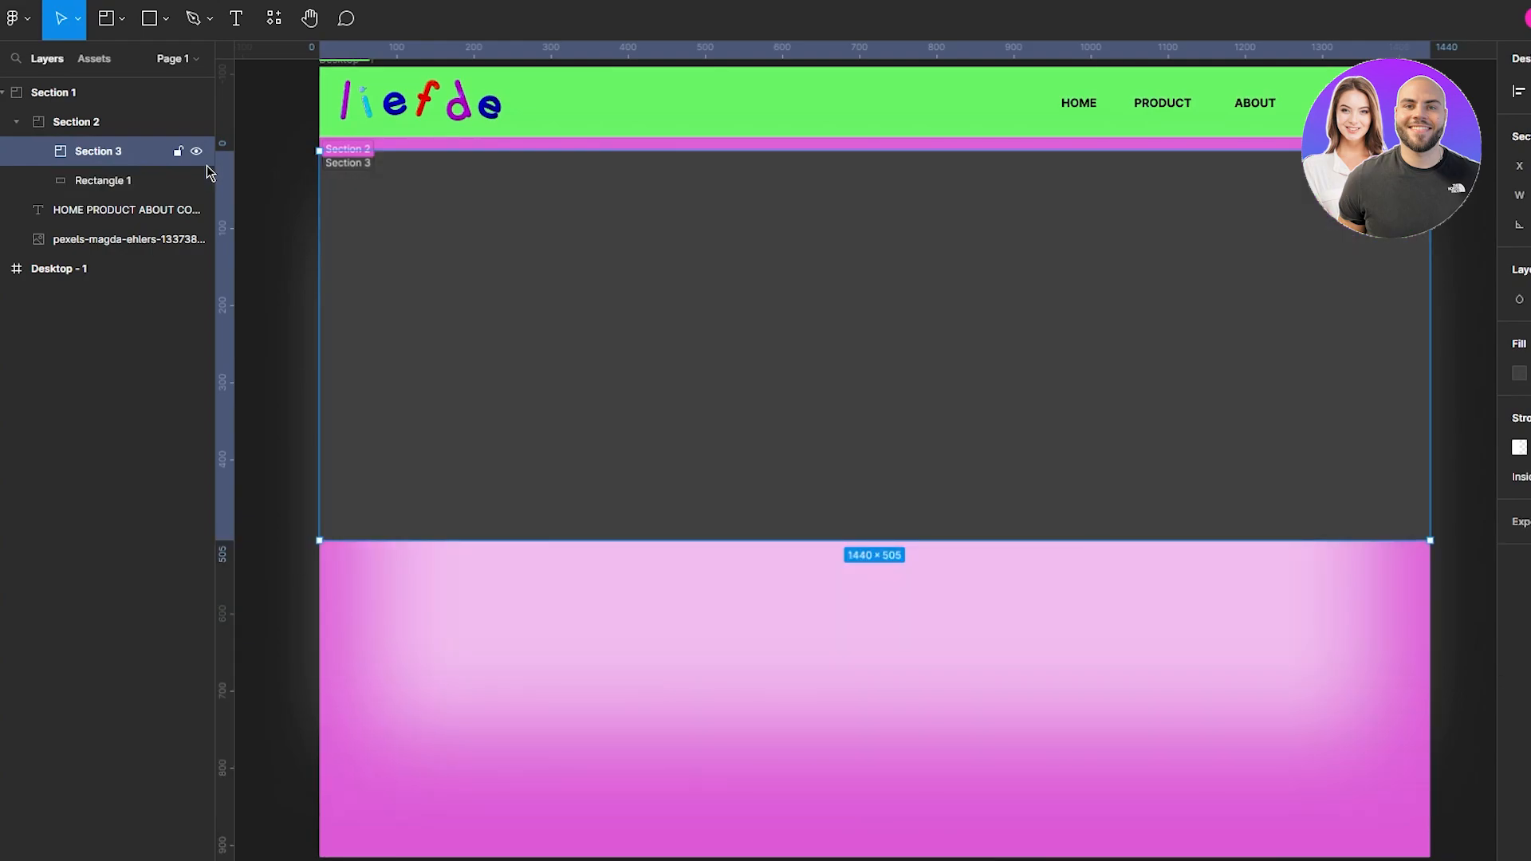
pyautogui.hotkey('ctrl', 'z')
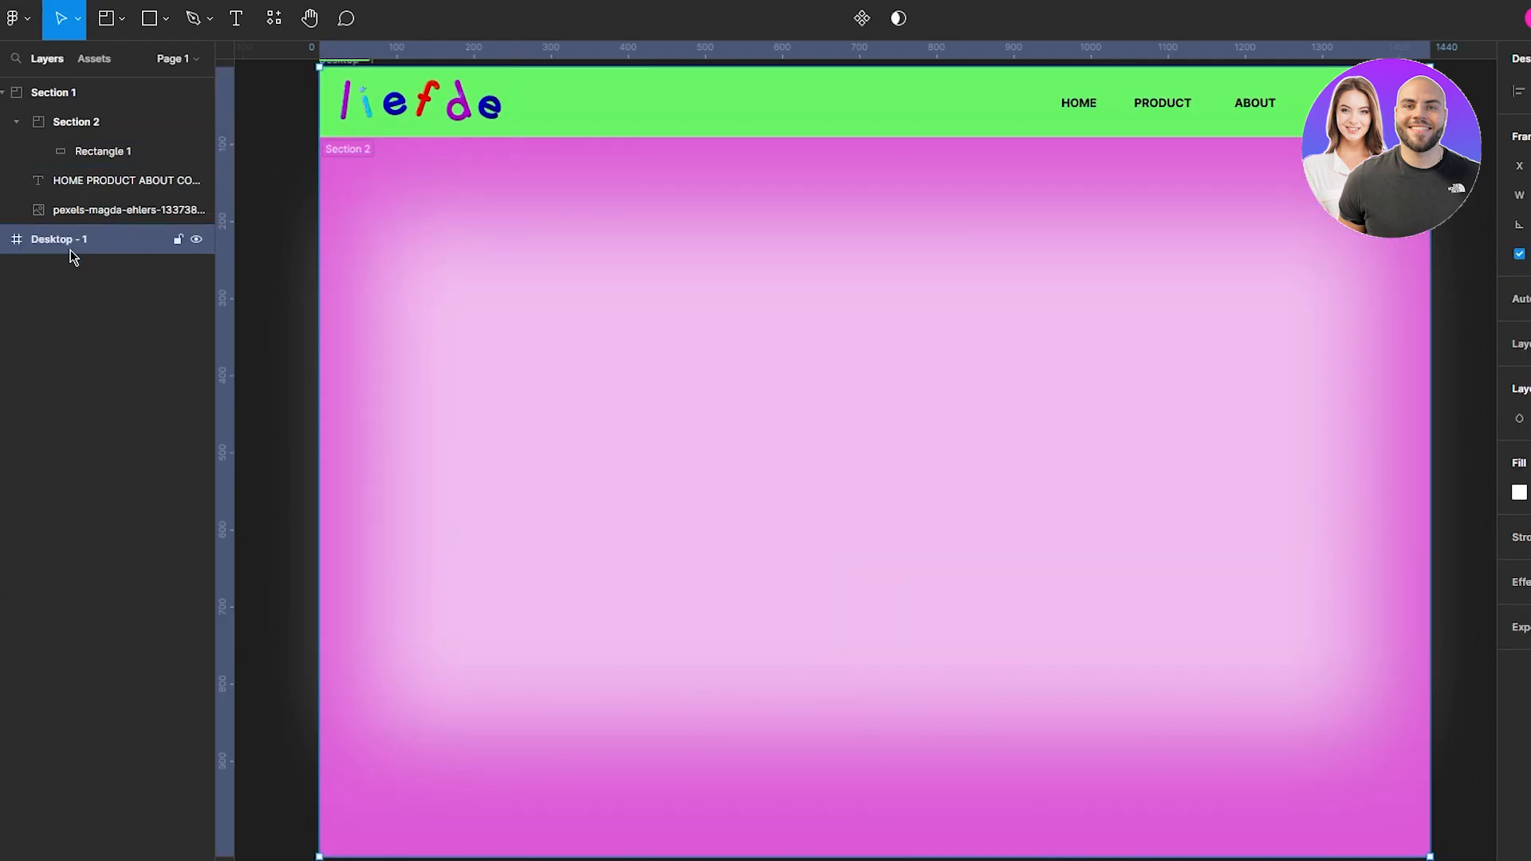
# - Draw a full-width section about 1440 × 500 inside Section 2, slightly below the header
pyautogui.click(17, 122)
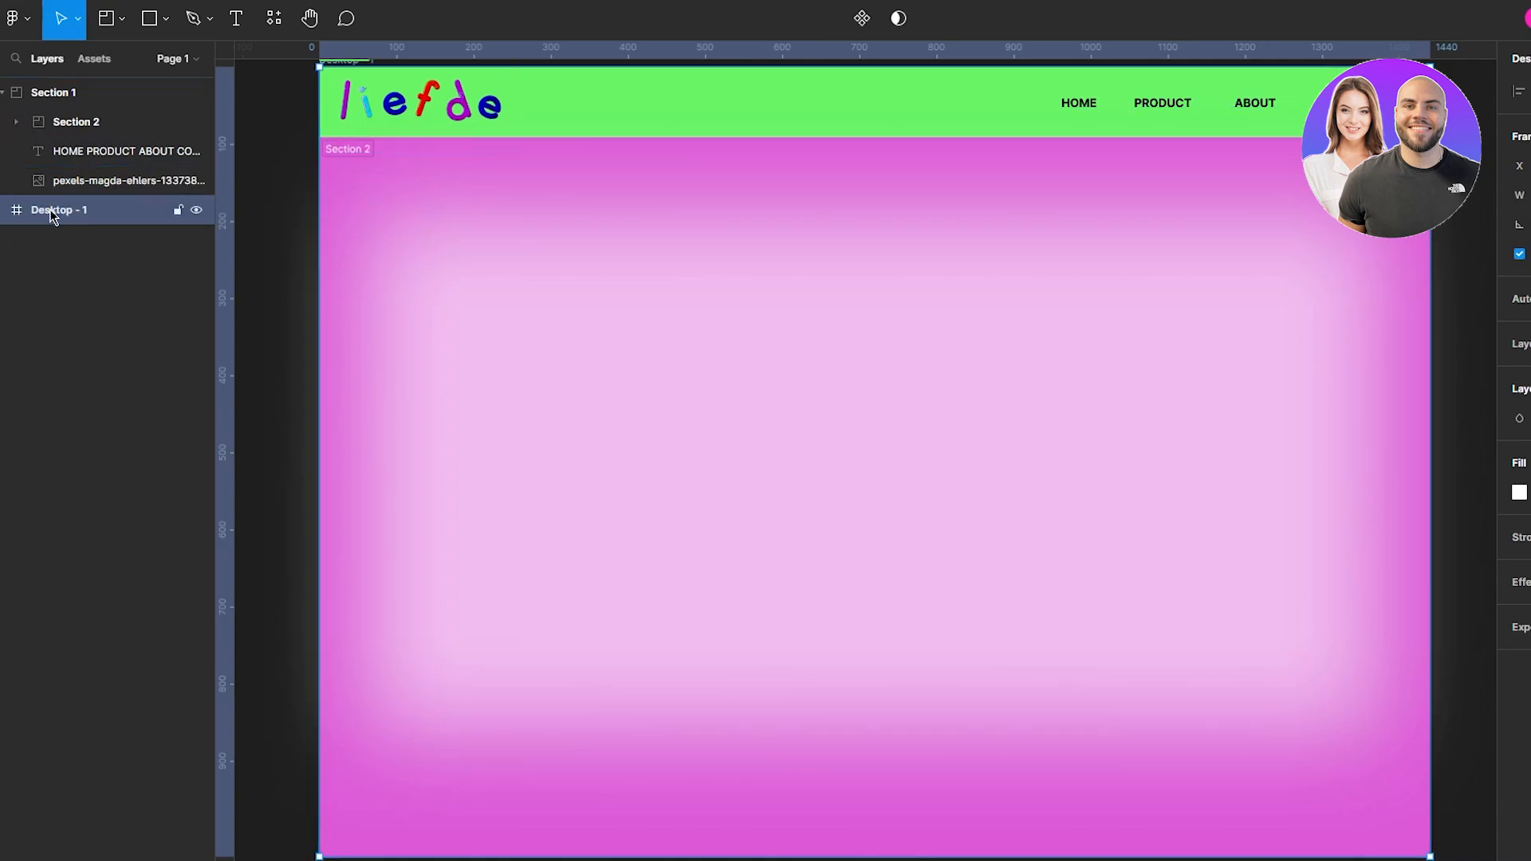
pyautogui.moveTo(124, 134); pyautogui.dragTo(98, 232)
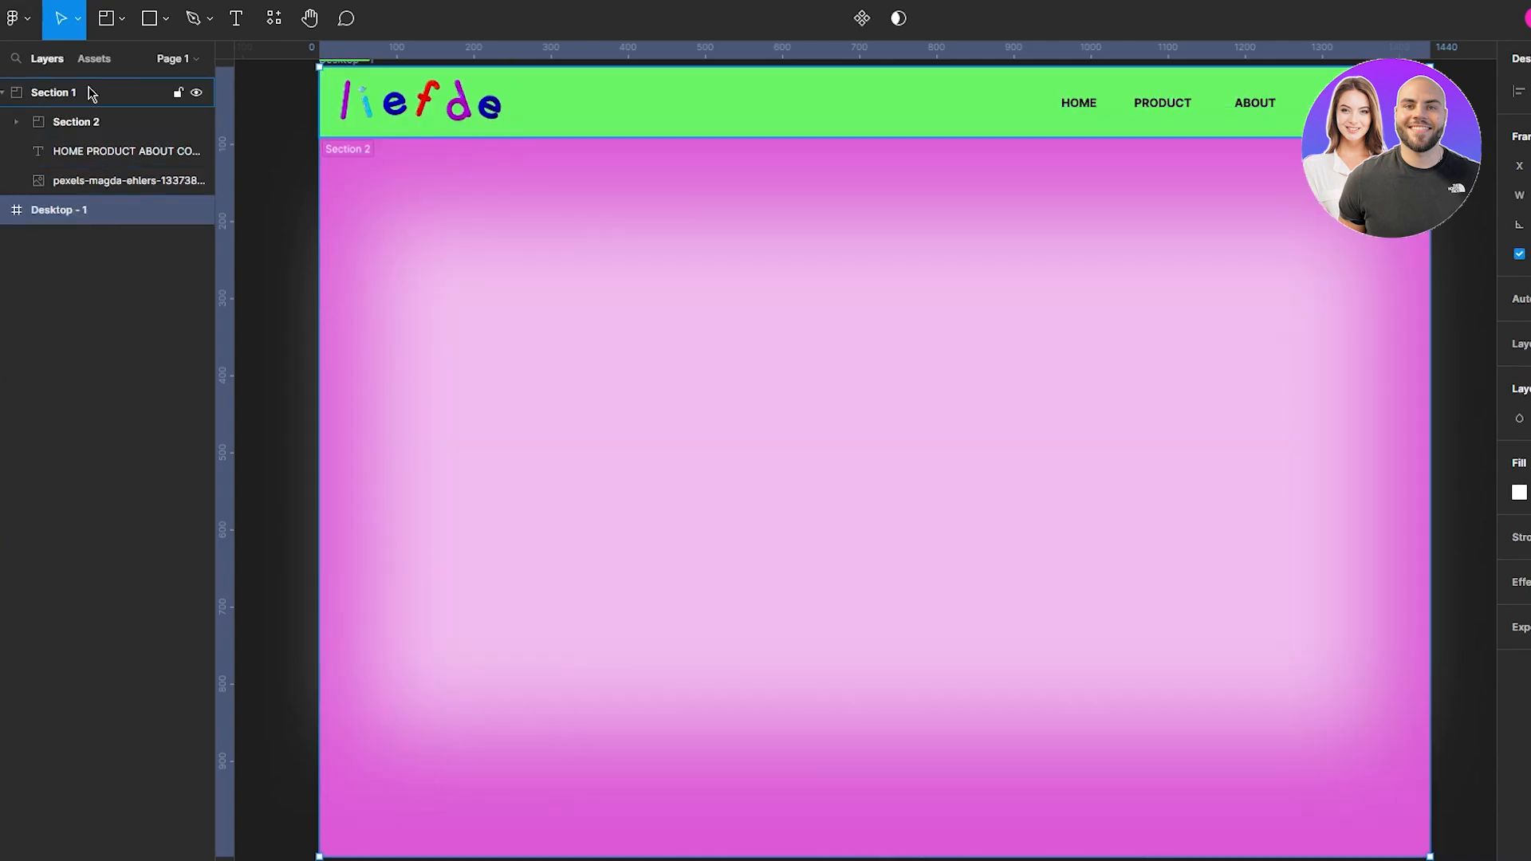
pyautogui.click(111, 26)
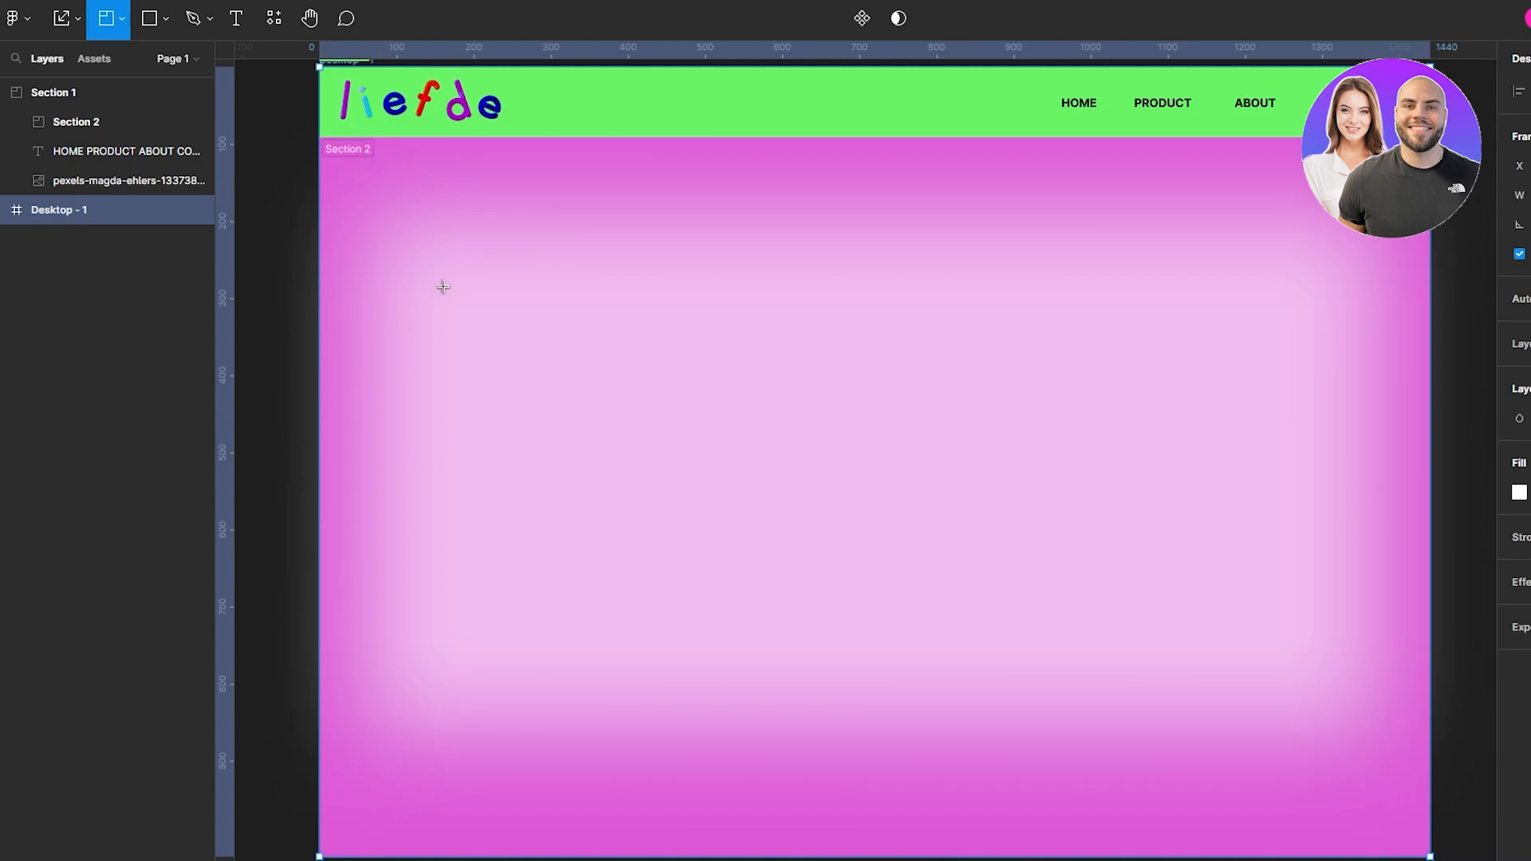
pyautogui.moveTo(319, 177); pyautogui.dragTo(1428, 565)
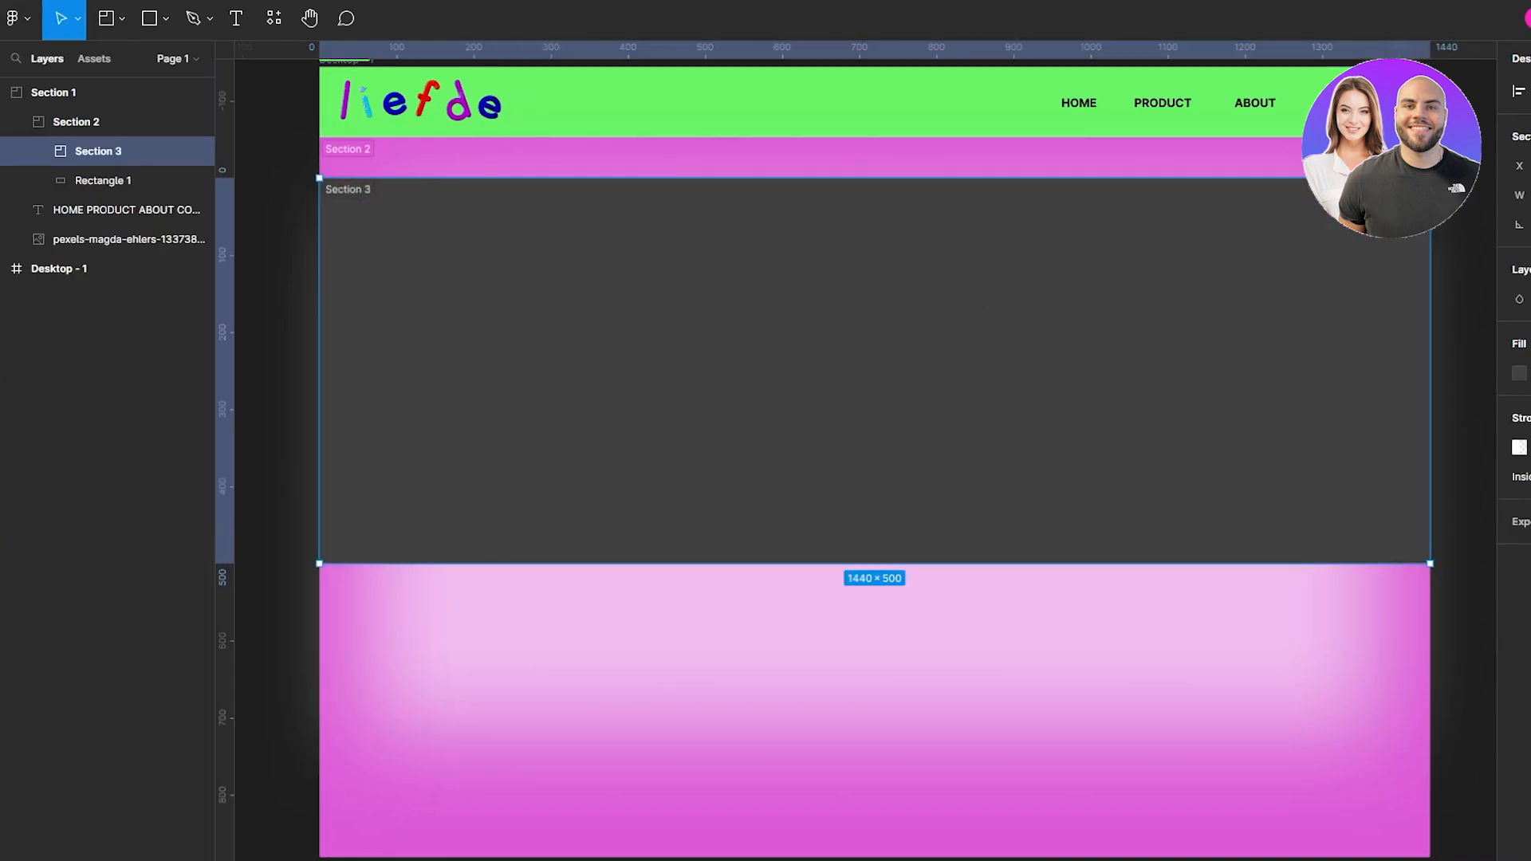
# - Place the downloaded background-removed iPhone image in Section 3 and enlarge it to about 1358 × 862
pyautogui.click(1483, 2)
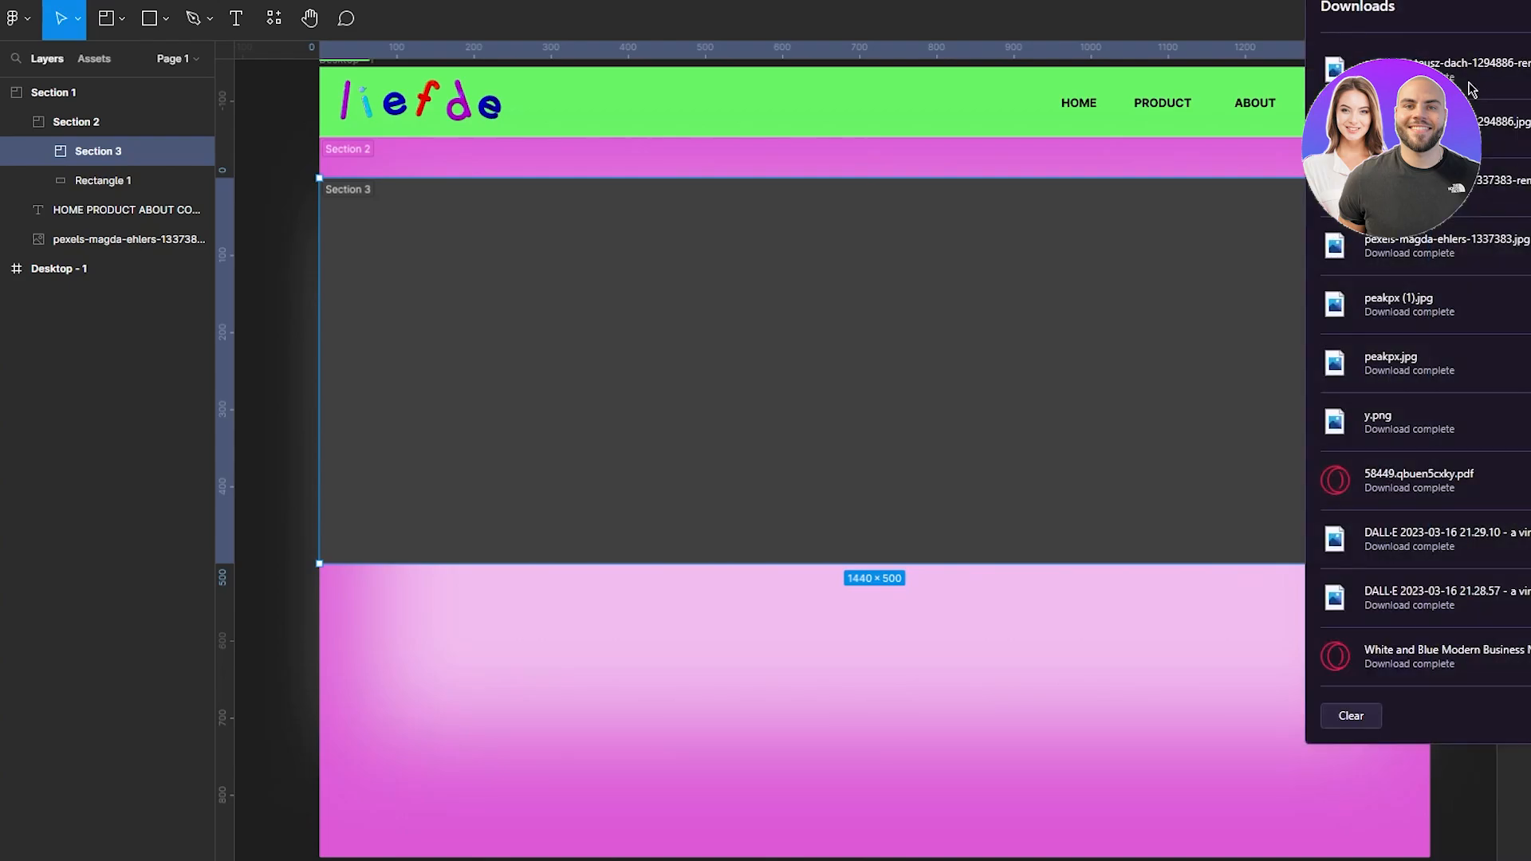
pyautogui.moveTo(1472, 89); pyautogui.dragTo(1070, 250)
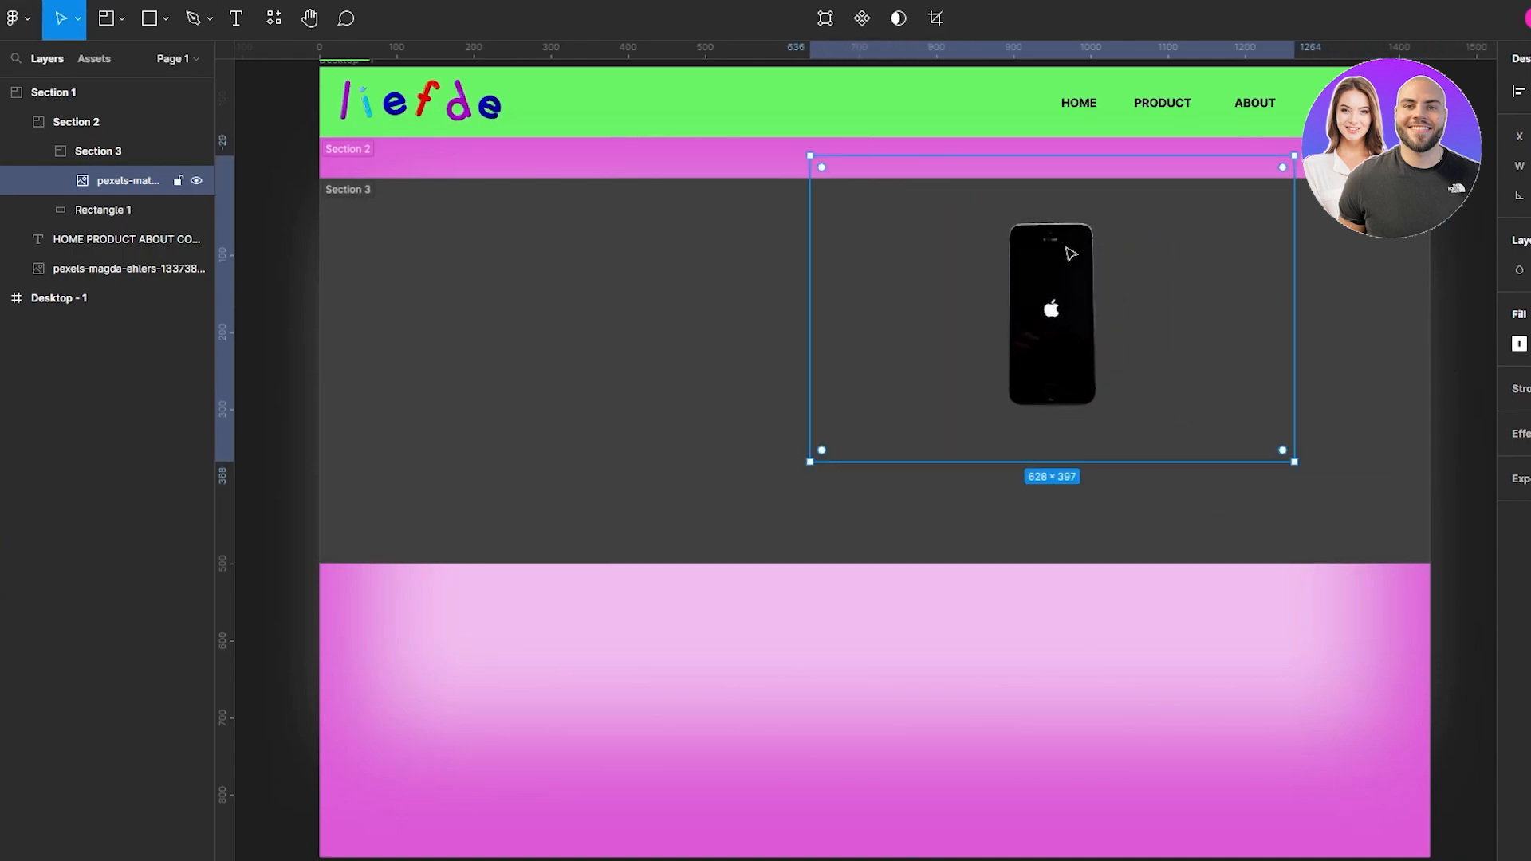
pyautogui.moveTo(1296, 464); pyautogui.dragTo(1306, 587)
pyautogui.moveTo(921, 397); pyautogui.dragTo(848, 374)
pyautogui.moveTo(1238, 565); pyautogui.dragTo(1465, 802)
pyautogui.moveTo(911, 451); pyautogui.dragTo(803, 350)
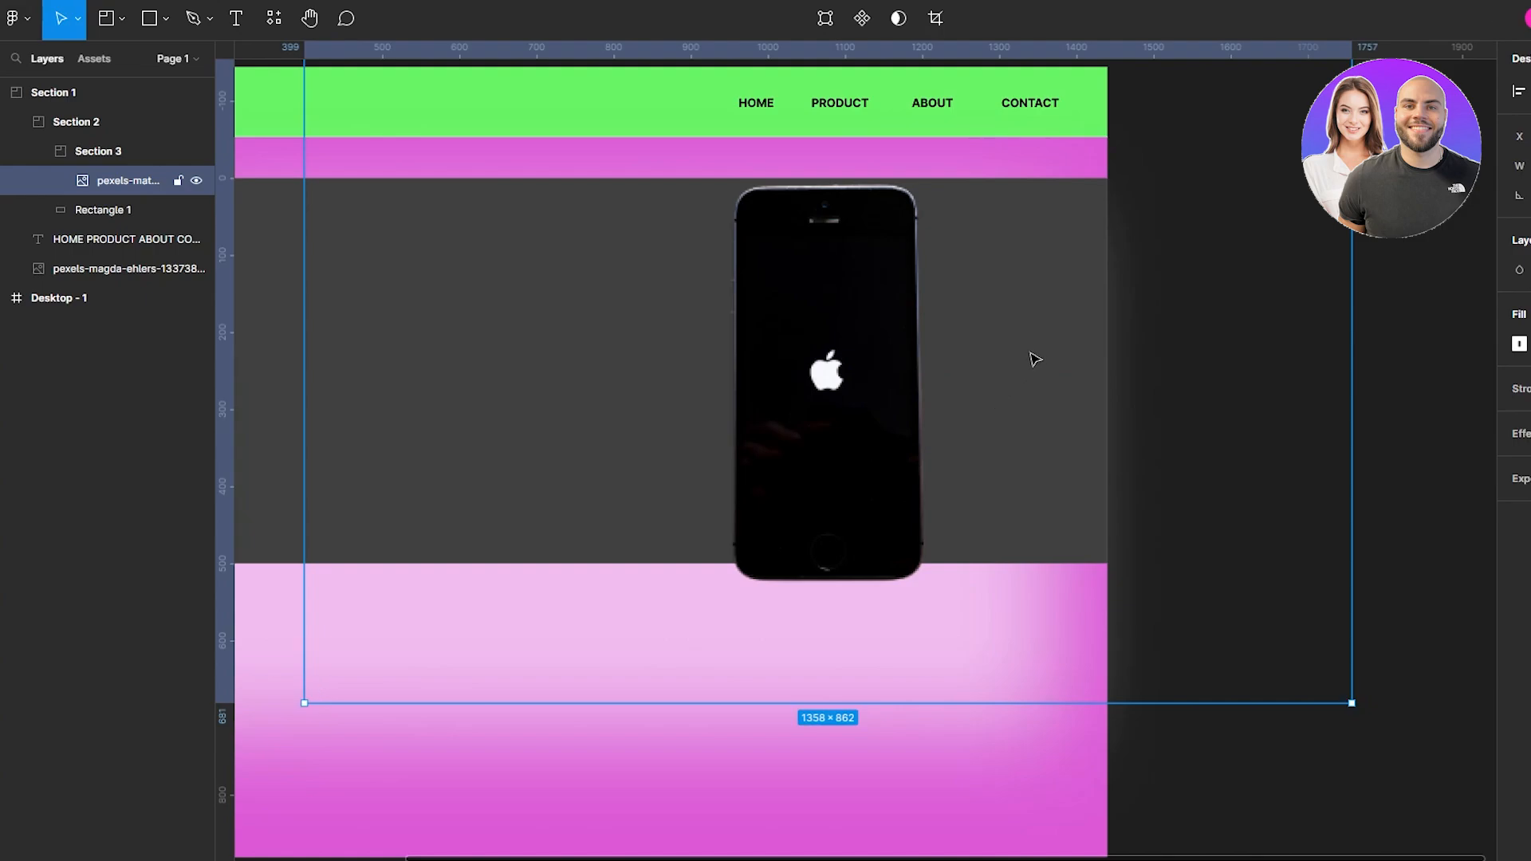
# - Move Section 3 lower inside Section 2 and reposition the iPhone image over its right-hand part
pyautogui.moveTo(1032, 354); pyautogui.dragTo(1037, 491)
pyautogui.hscroll(-4, 540, 292)
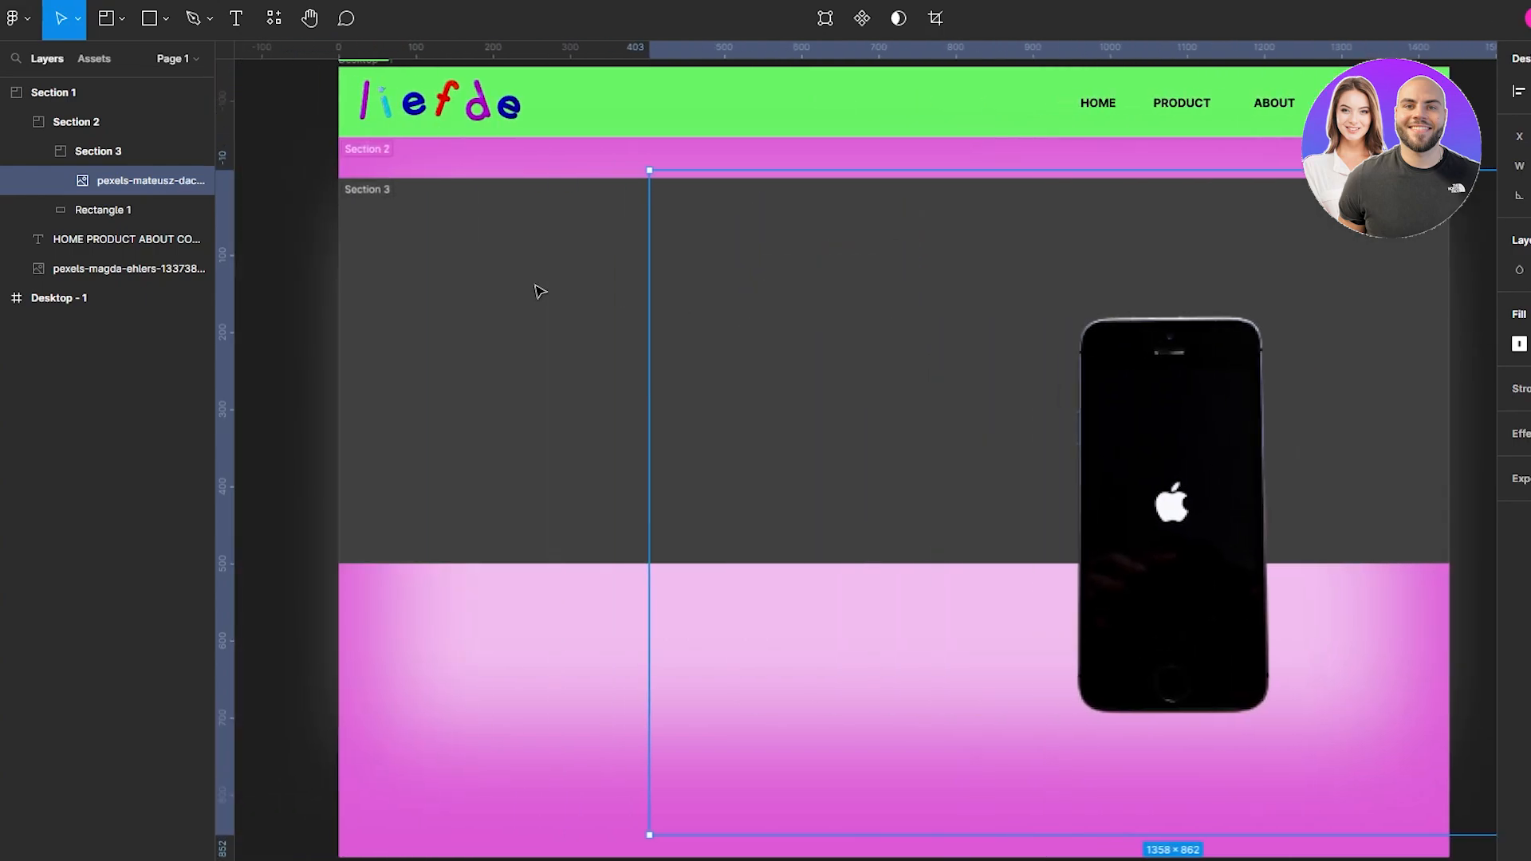
pyautogui.click(533, 352)
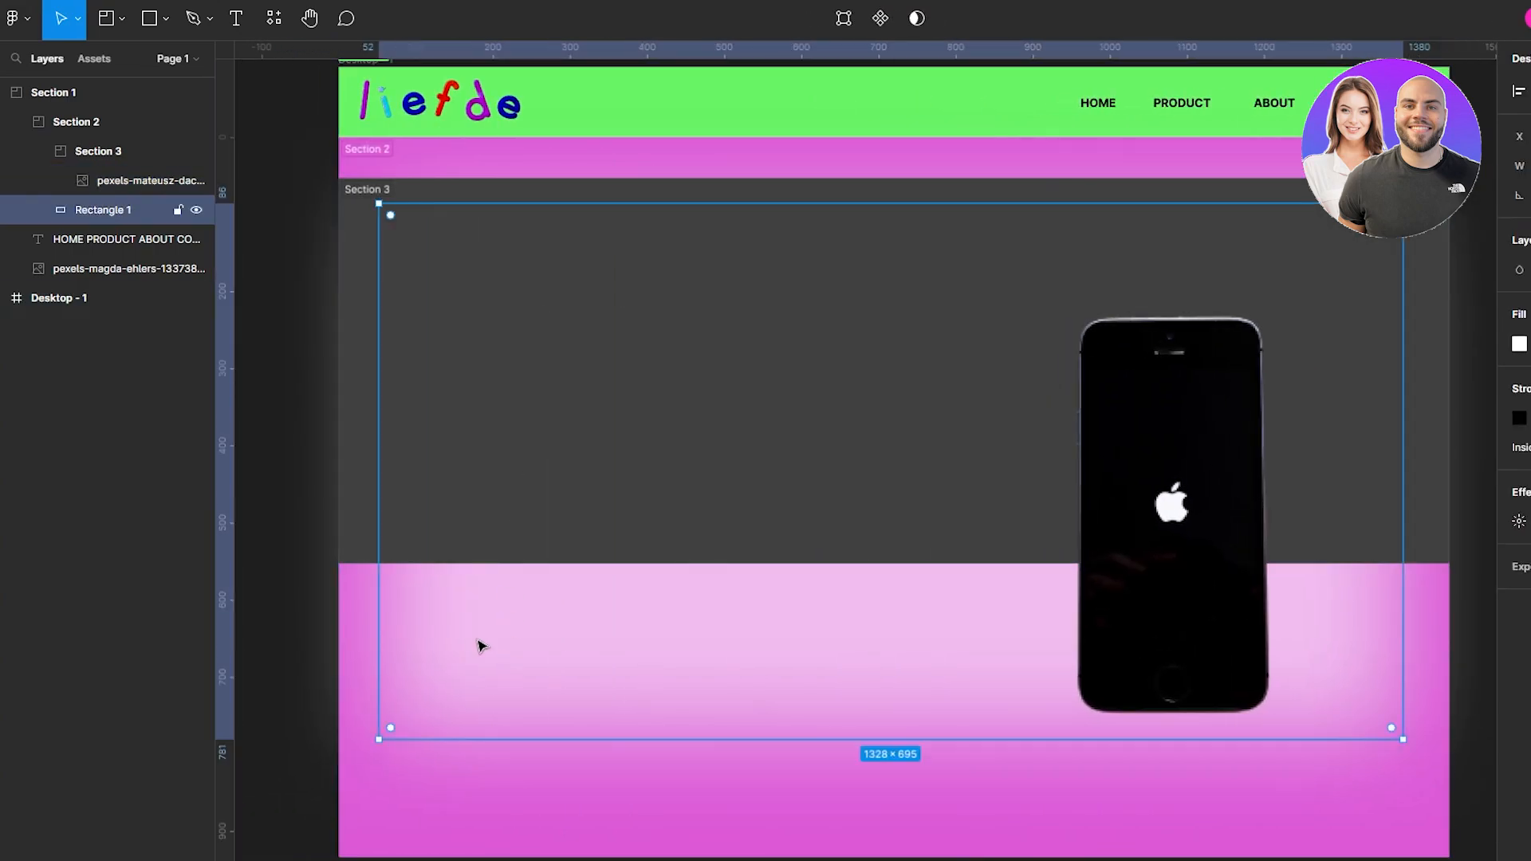
pyautogui.moveTo(355, 488); pyautogui.dragTo(371, 577)
pyautogui.moveTo(1218, 618); pyautogui.dragTo(1194, 388)
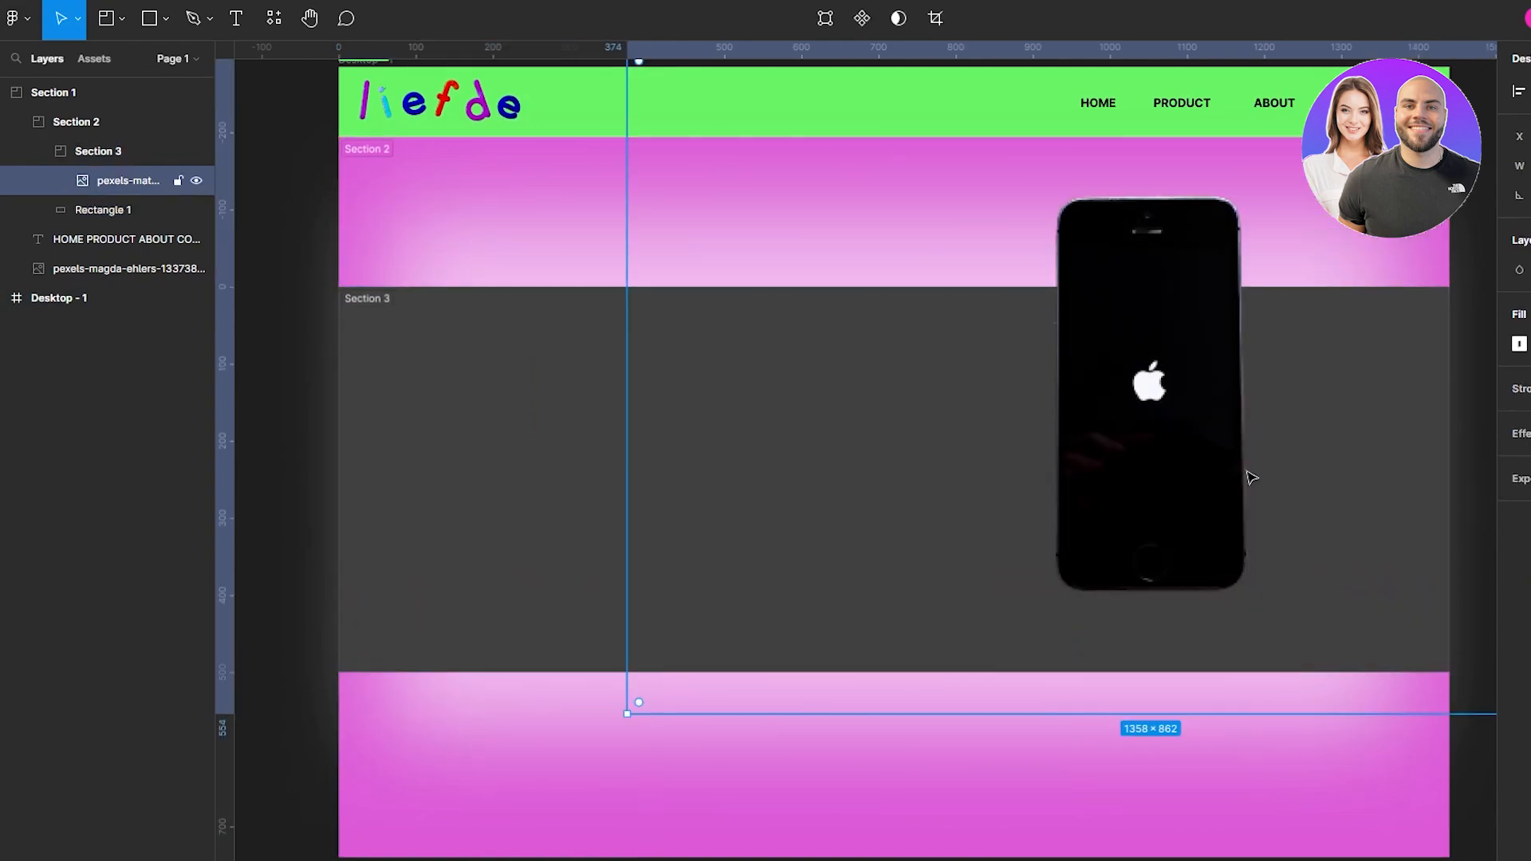
# - Enlarge the iPhone image further and position it so the phone extends above and below Section 3
pyautogui.moveTo(627, 714); pyautogui.dragTo(349, 860)
pyautogui.moveTo(1085, 401); pyautogui.dragTo(1230, 313)
pyautogui.scroll(3, 1224, 327)
pyautogui.moveTo(1126, 563); pyautogui.dragTo(1163, 554)
pyautogui.press('Escape')
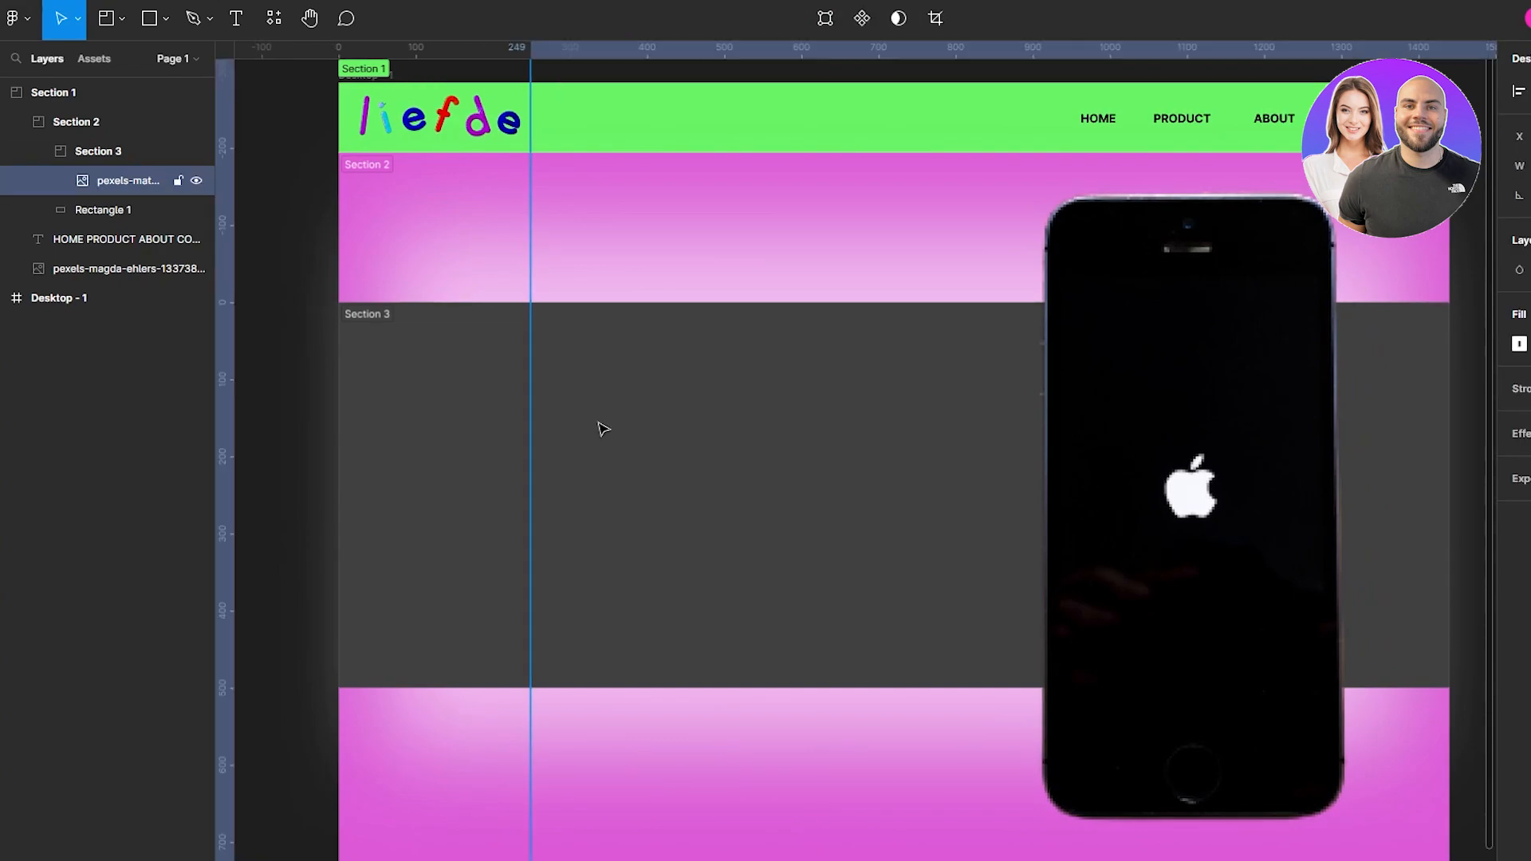
# - Change Section 3's solid fill to the light cyan 60E5EE
pyautogui.click(412, 384)
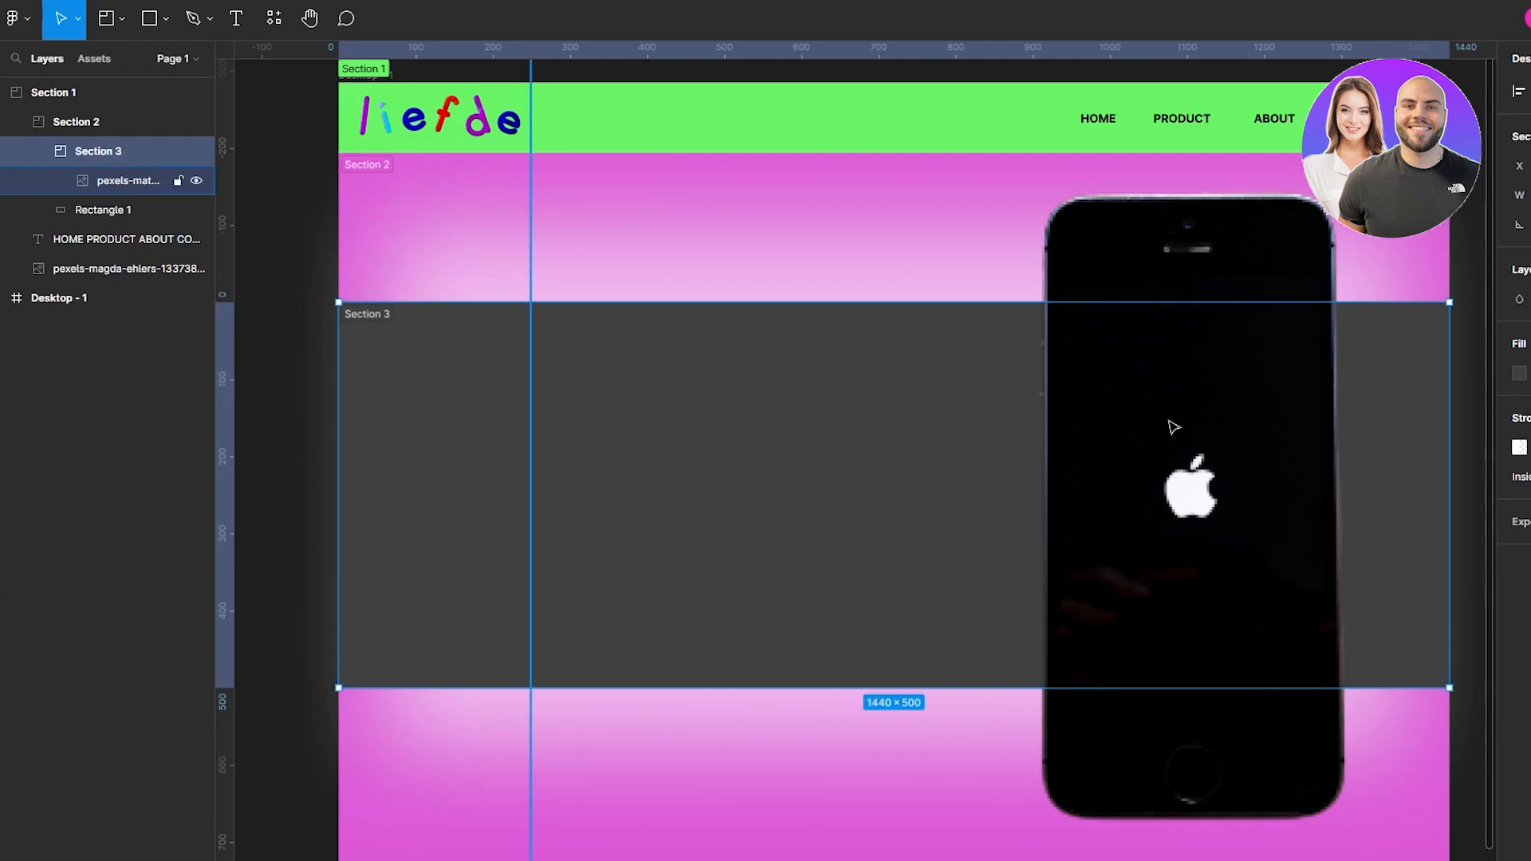
pyautogui.click(1520, 373)
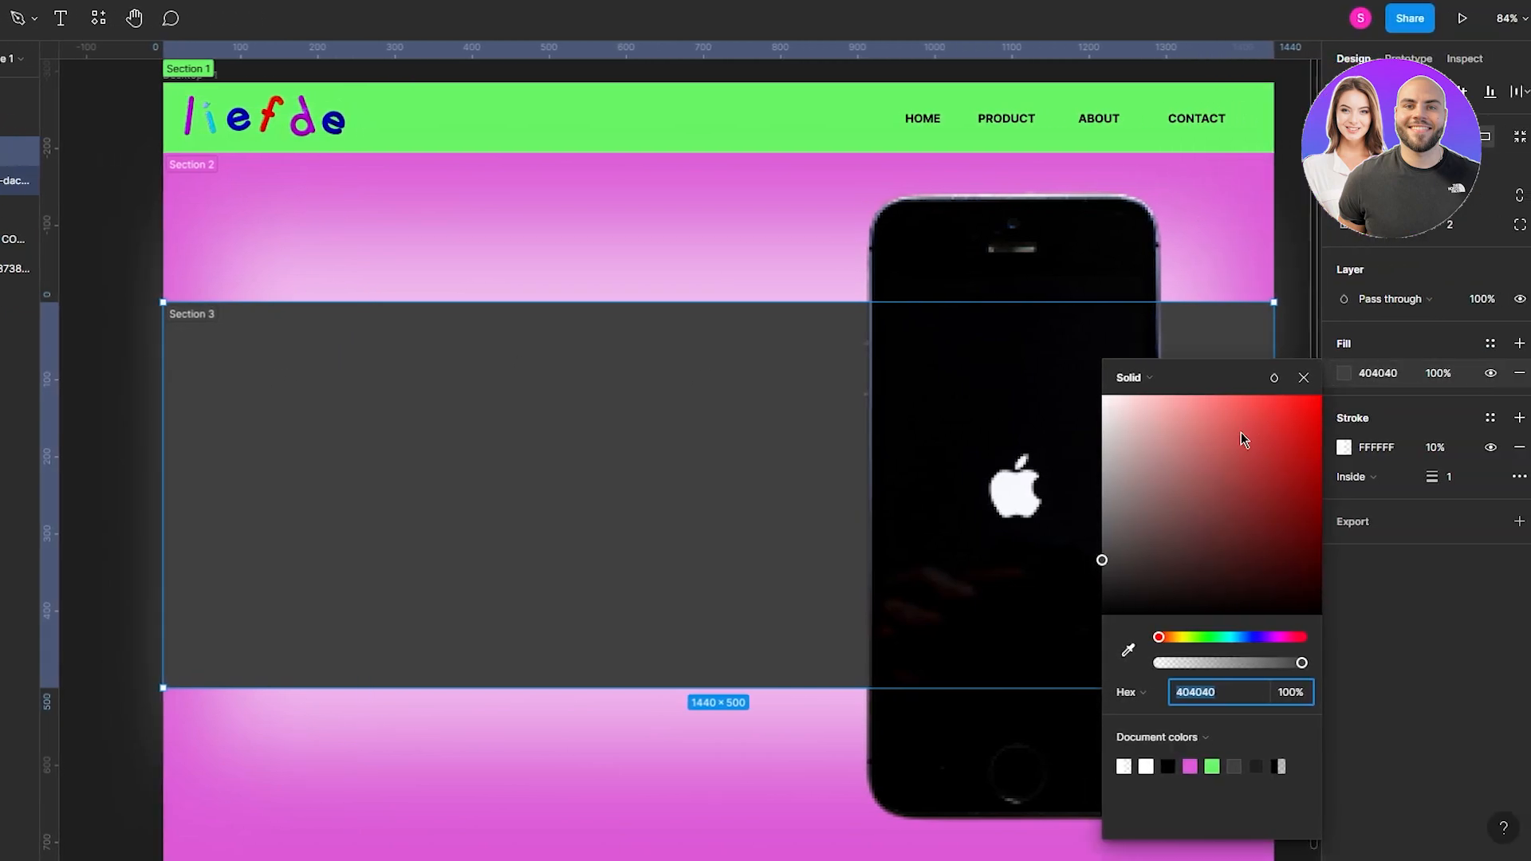
pyautogui.moveTo(1416, 434); pyautogui.dragTo(1413, 573)
pyautogui.moveTo(1239, 577); pyautogui.dragTo(1155, 396)
pyautogui.click(1204, 636)
pyautogui.click(1232, 638)
pyautogui.moveTo(1219, 504); pyautogui.dragTo(1233, 415)
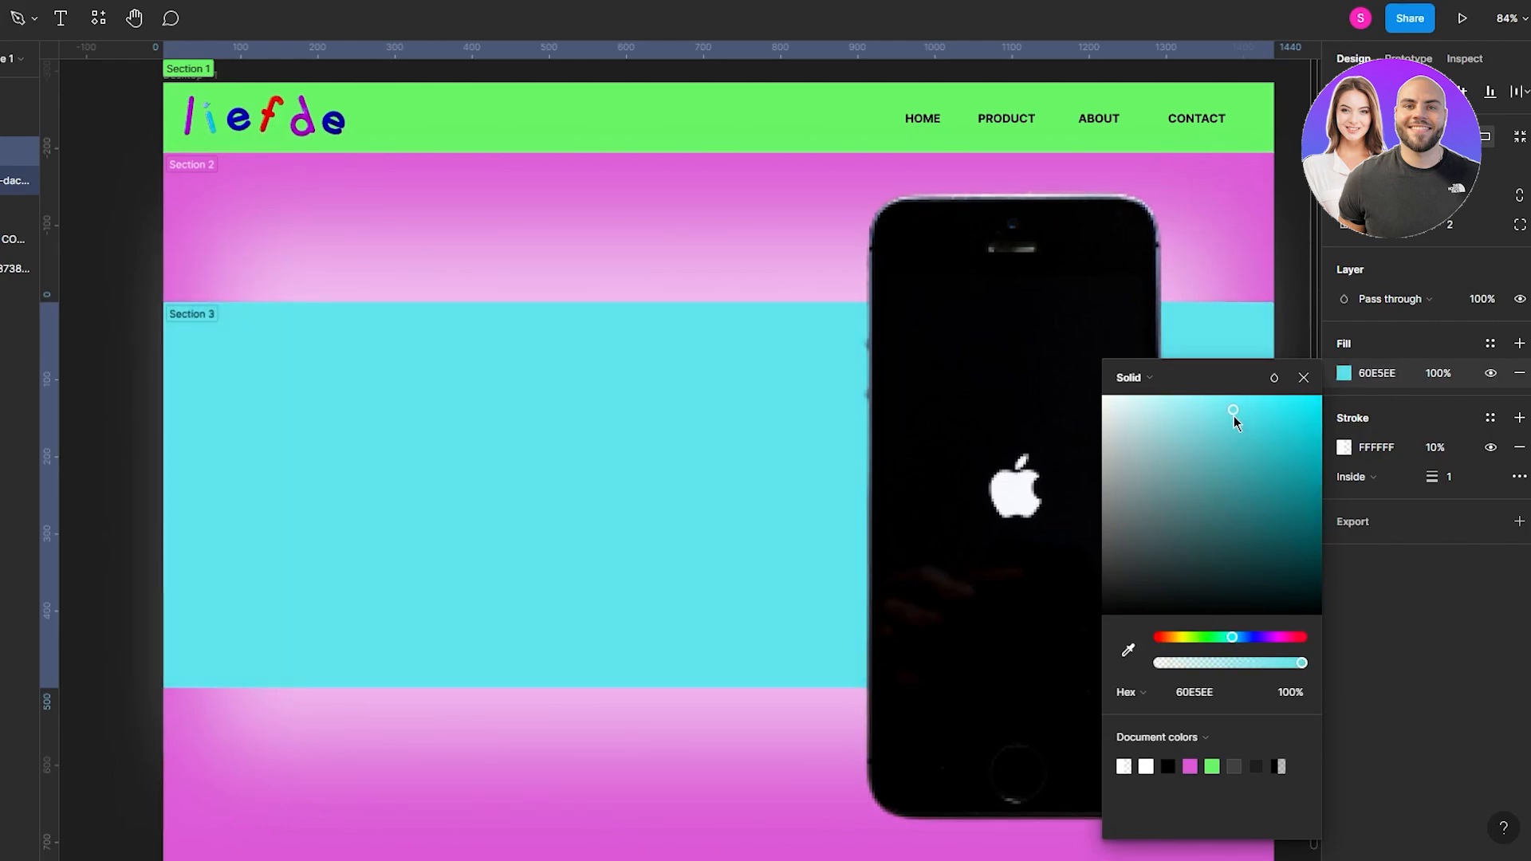
pyautogui.click(1241, 284)
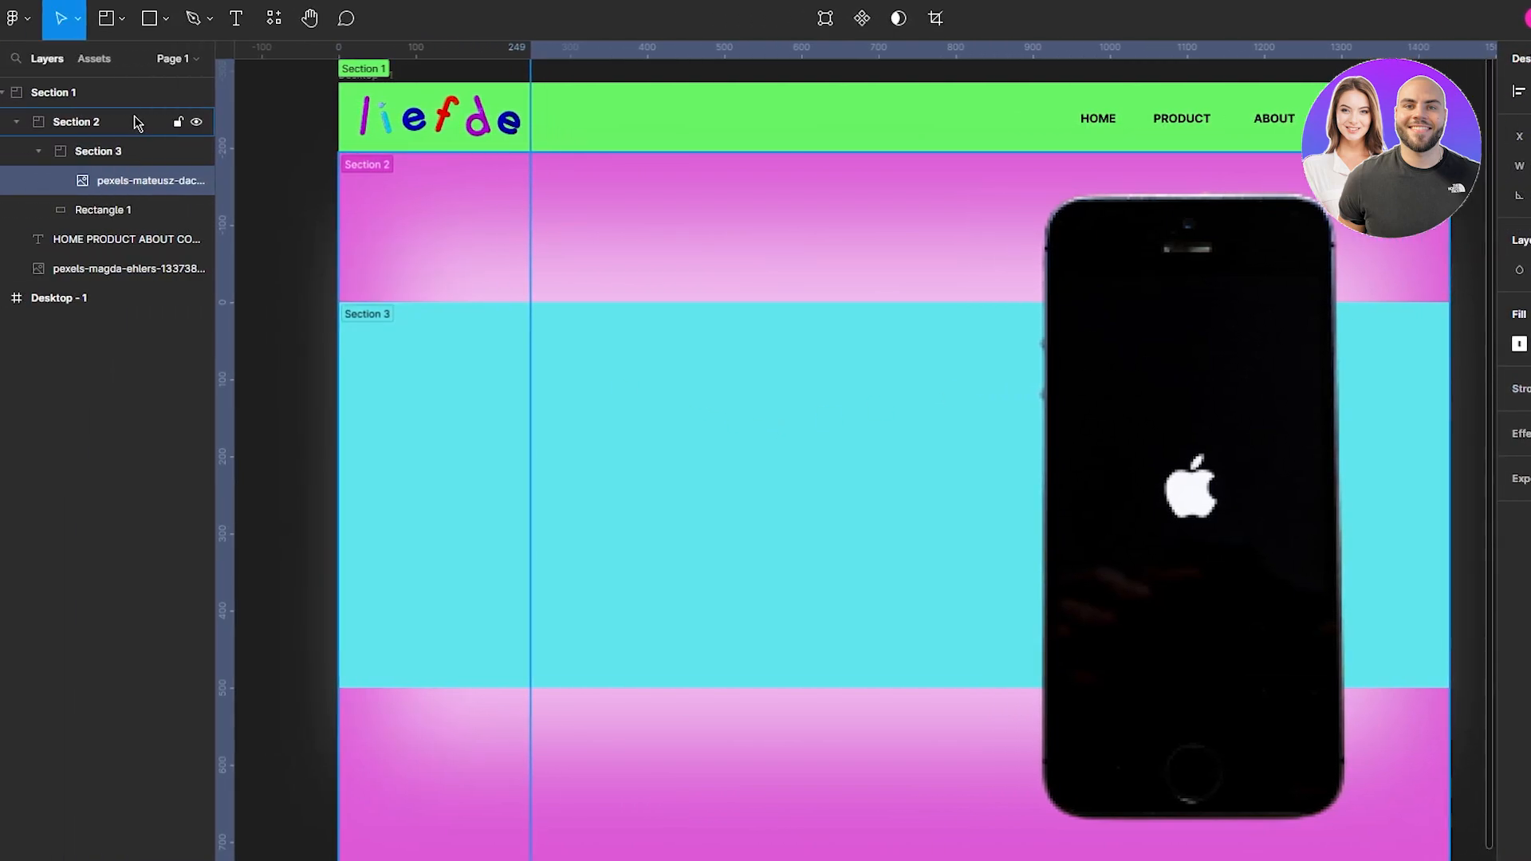
# - Add a text box about 460 high in Section 3 beside the iPhone, reading "BRAND NEW PRODUCT JUST HIT THE STORE"
pyautogui.scroll(-5, 1213, 424)
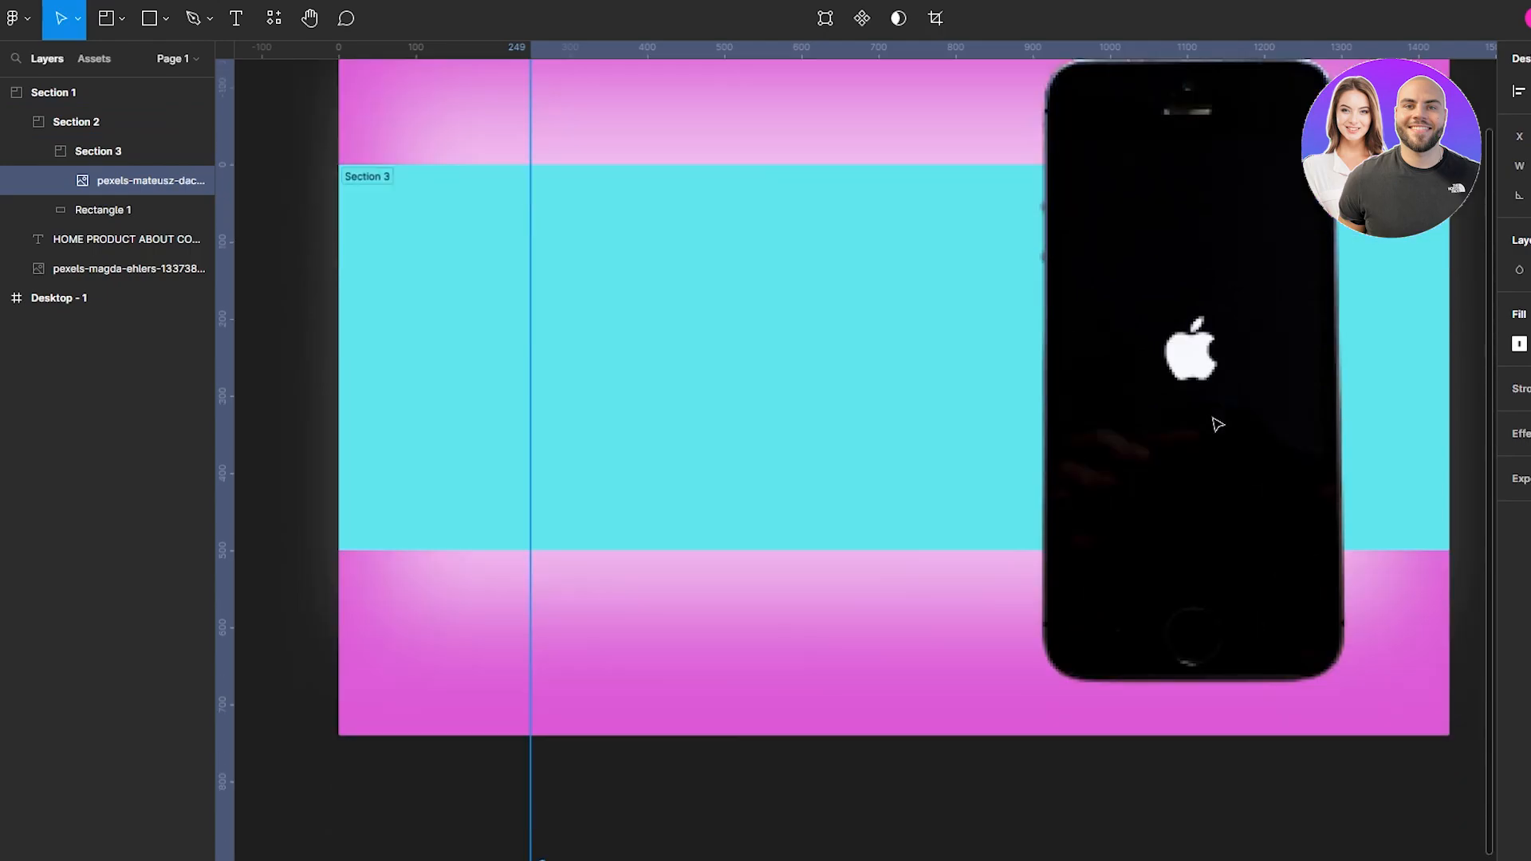
pyautogui.scroll(7, 1213, 423)
pyautogui.scroll(-2, 1216, 424)
pyautogui.scroll(-2, 1218, 424)
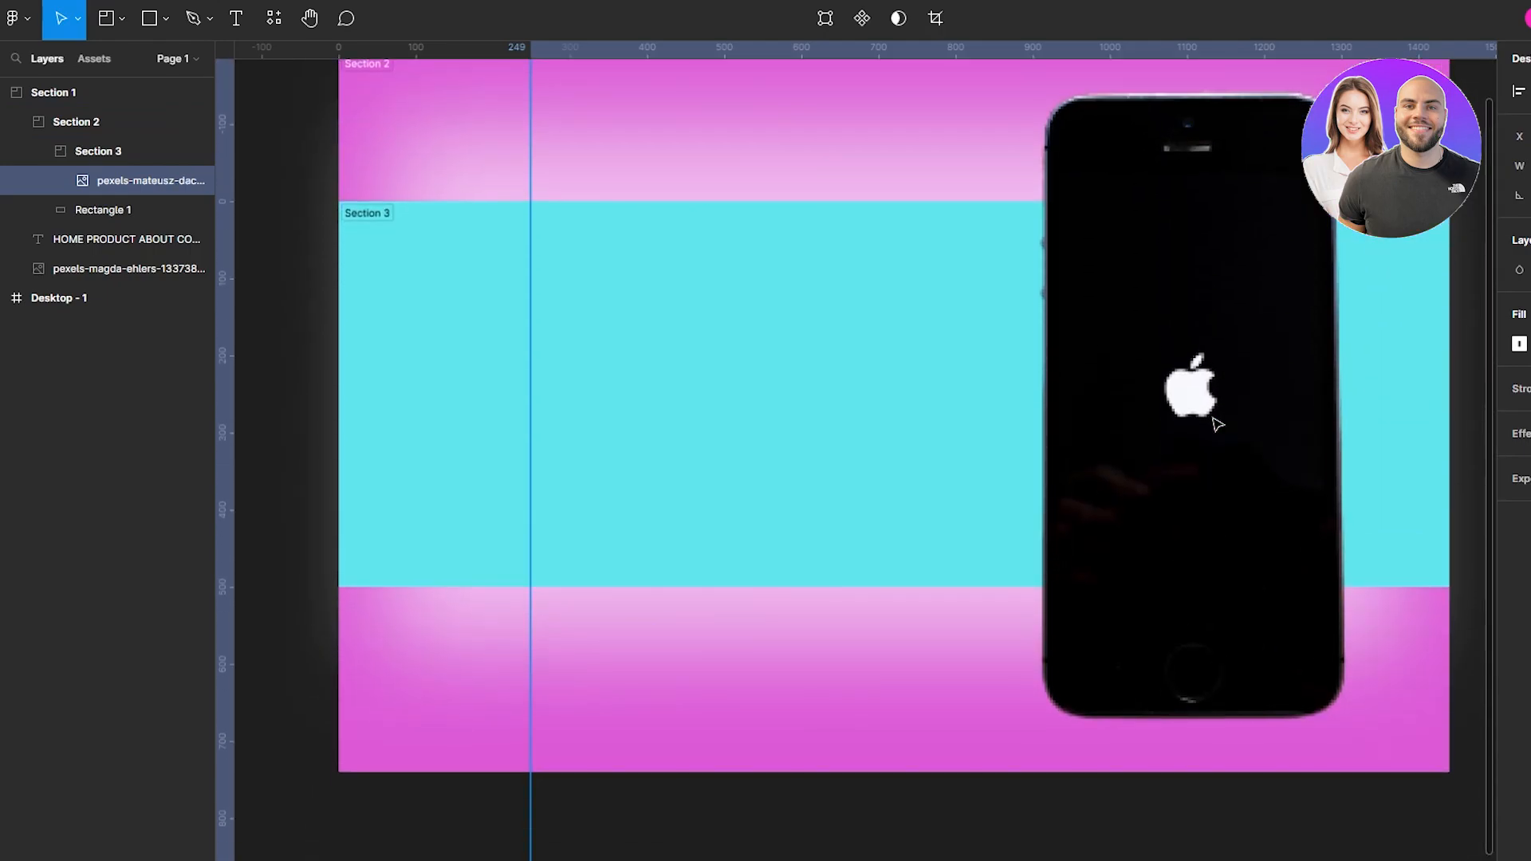
pyautogui.click(233, 21)
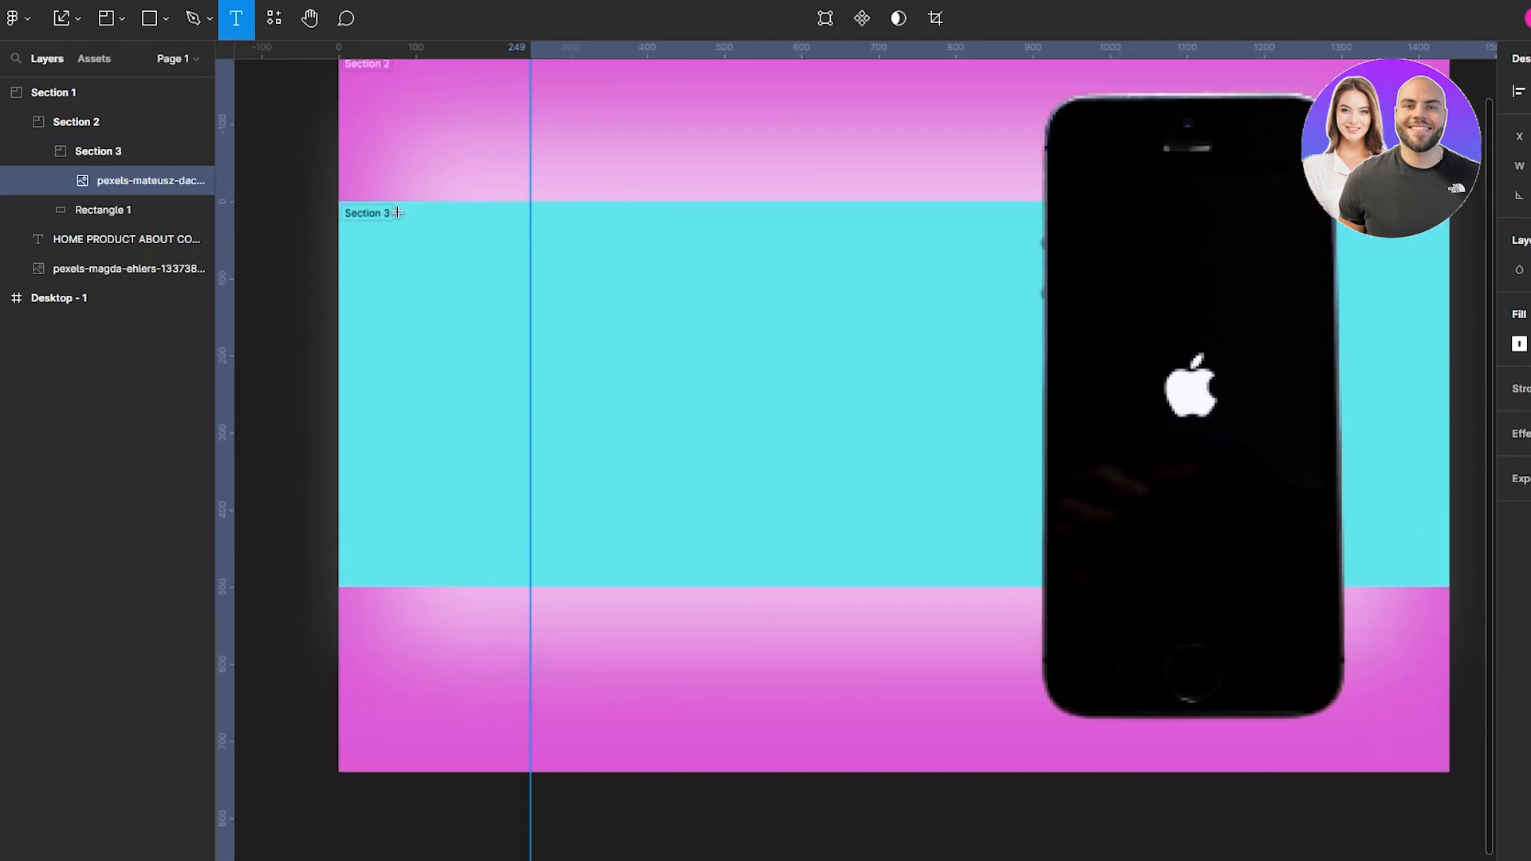
pyautogui.moveTo(397, 212); pyautogui.dragTo(1032, 574)
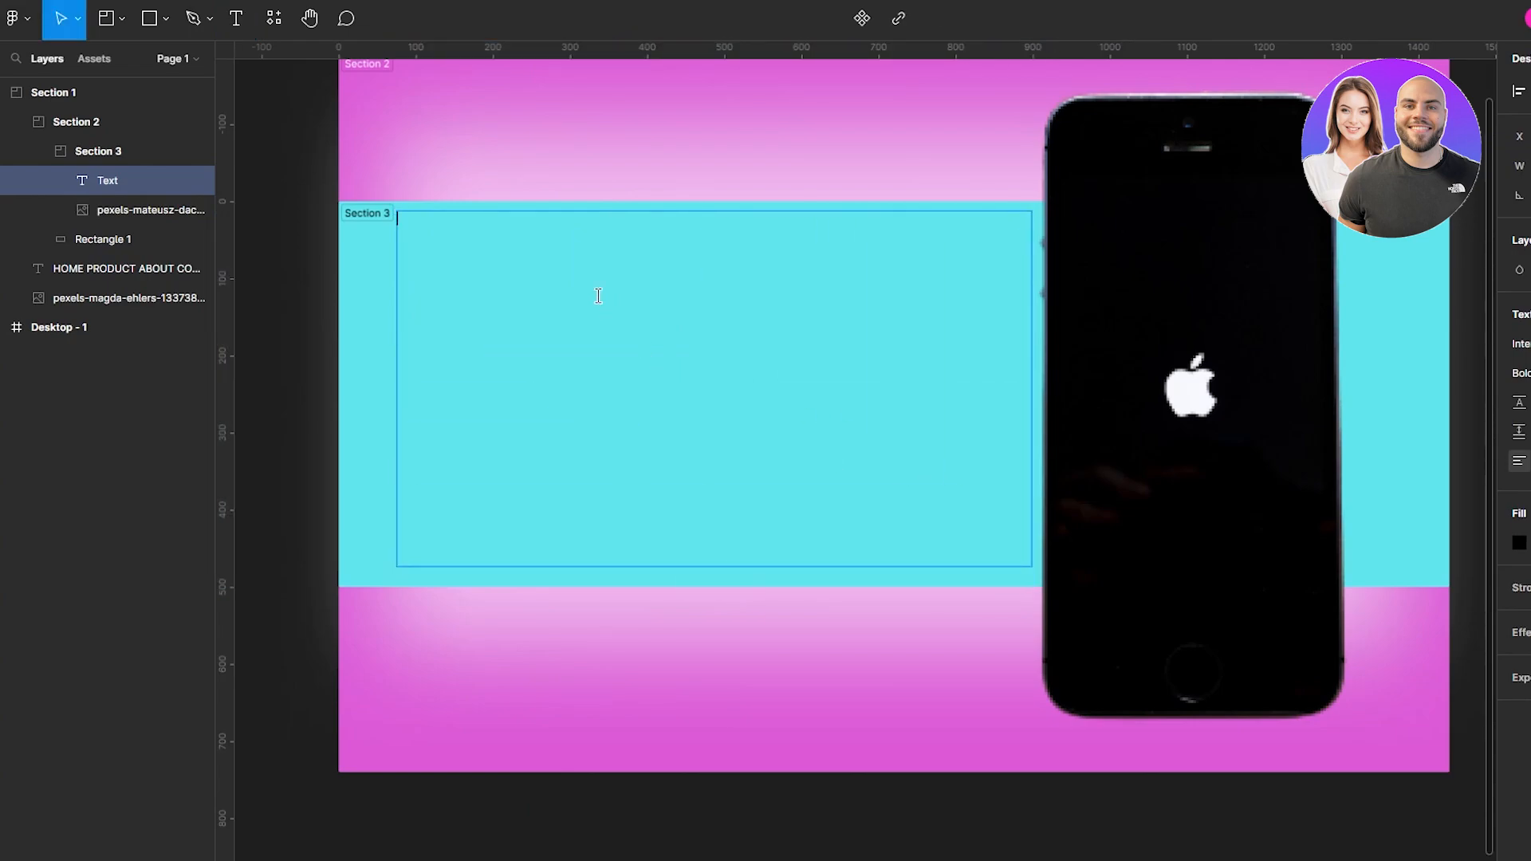
pyautogui.write('B')
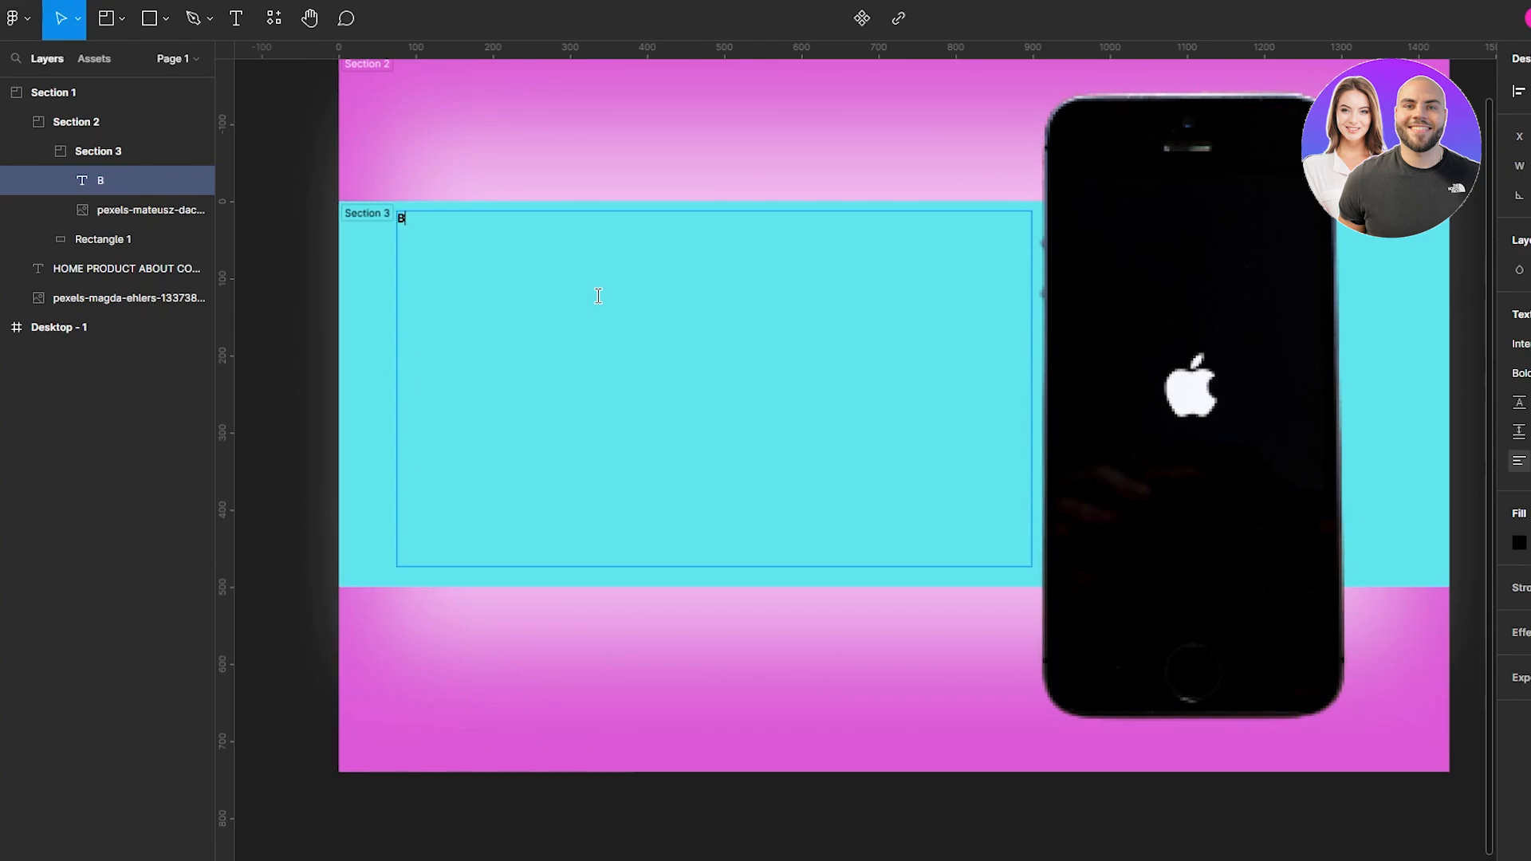
pyautogui.write('RAND NEW PRODUCT JUST HIT THE STORE')
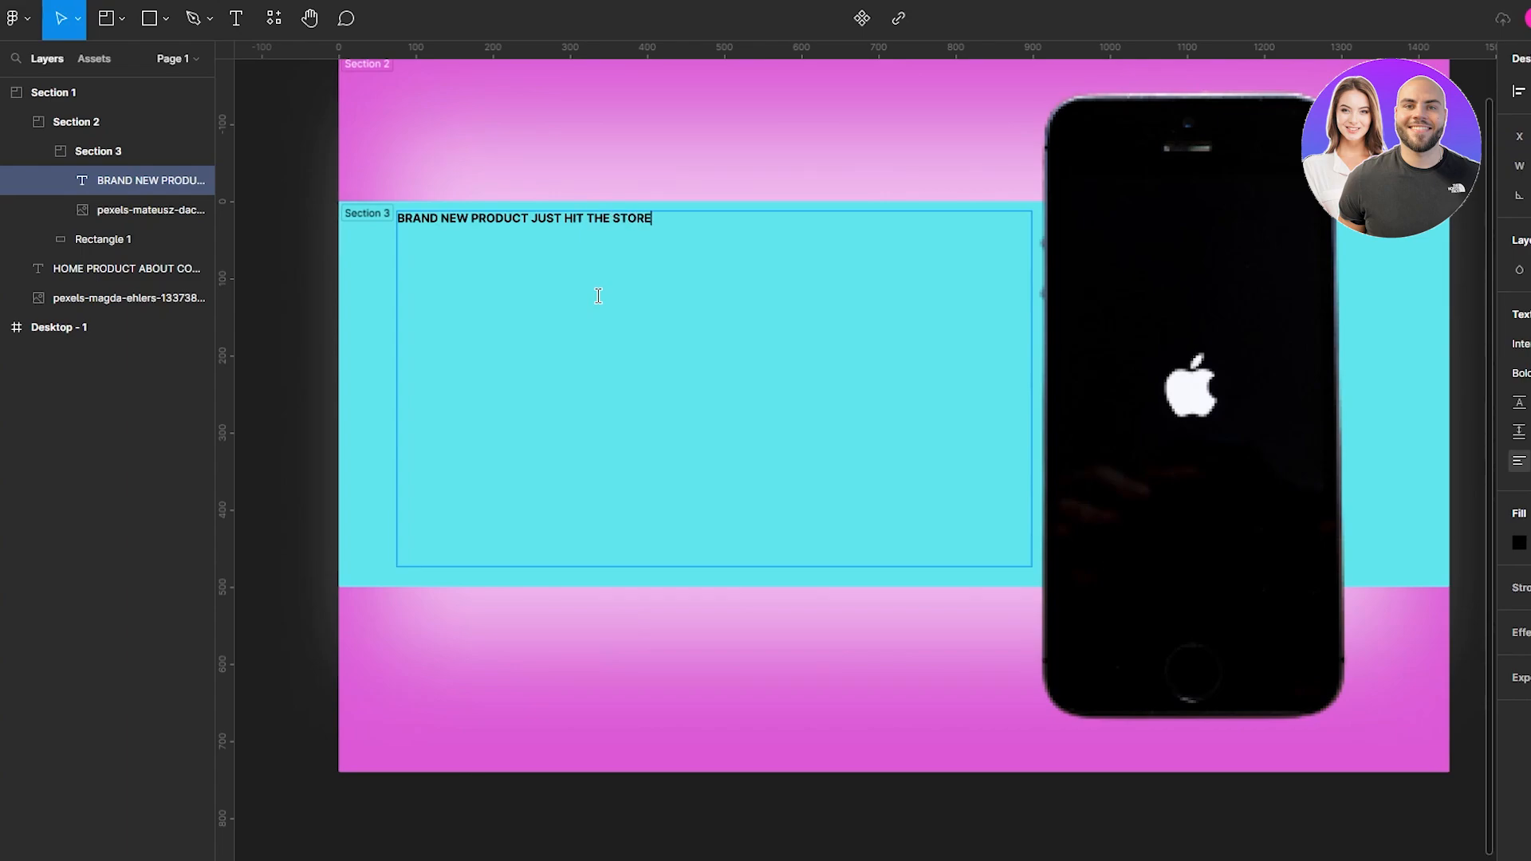
# - Postpone enabling local fonts and set the headline's font to Inika
pyautogui.moveTo(676, 224); pyautogui.dragTo(383, 225)
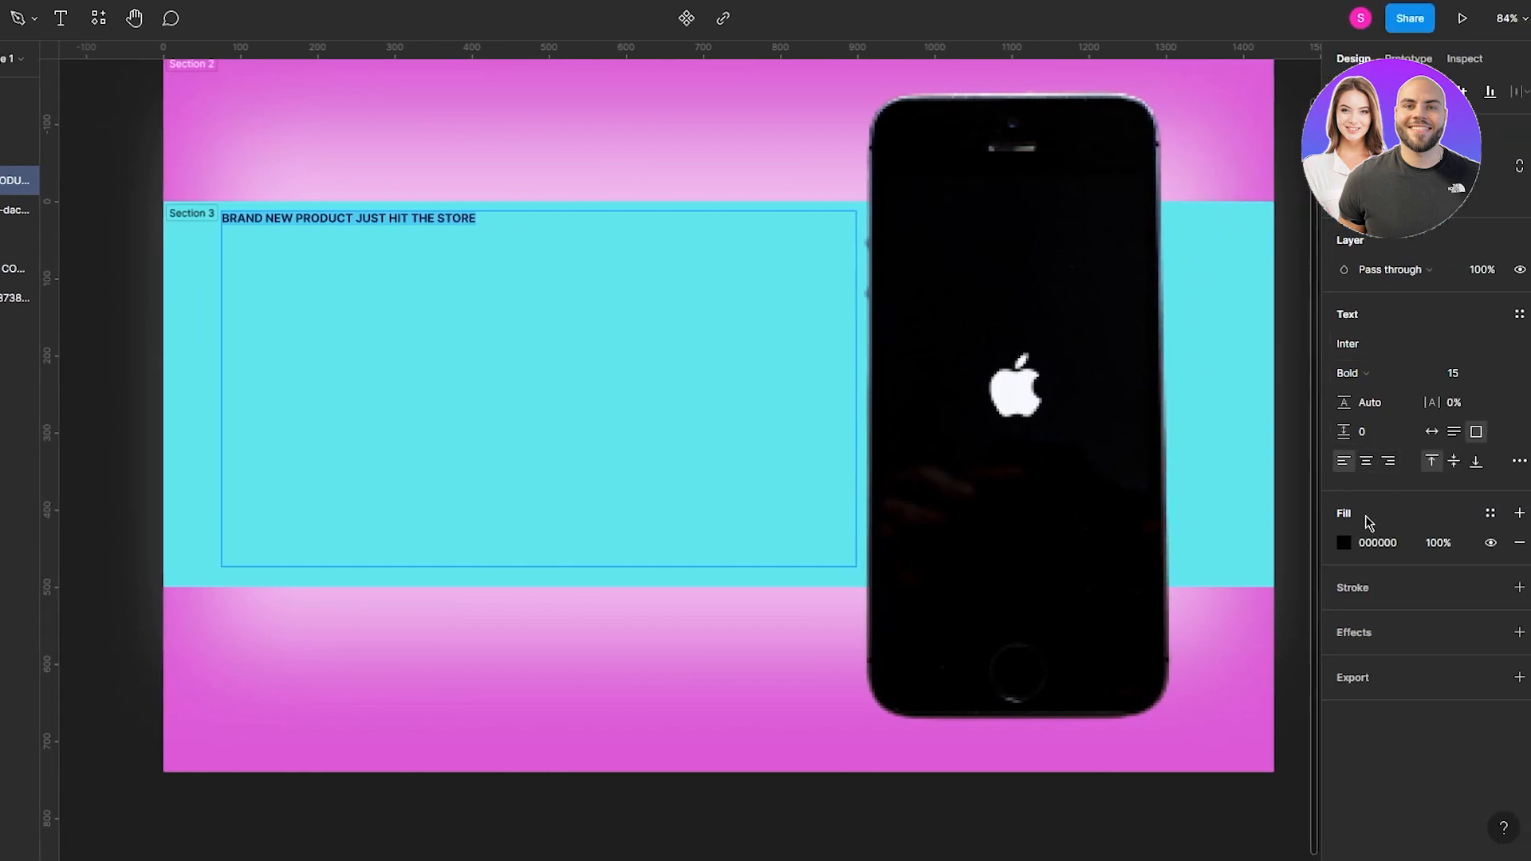
pyautogui.click(1375, 354)
pyautogui.click(1516, 344)
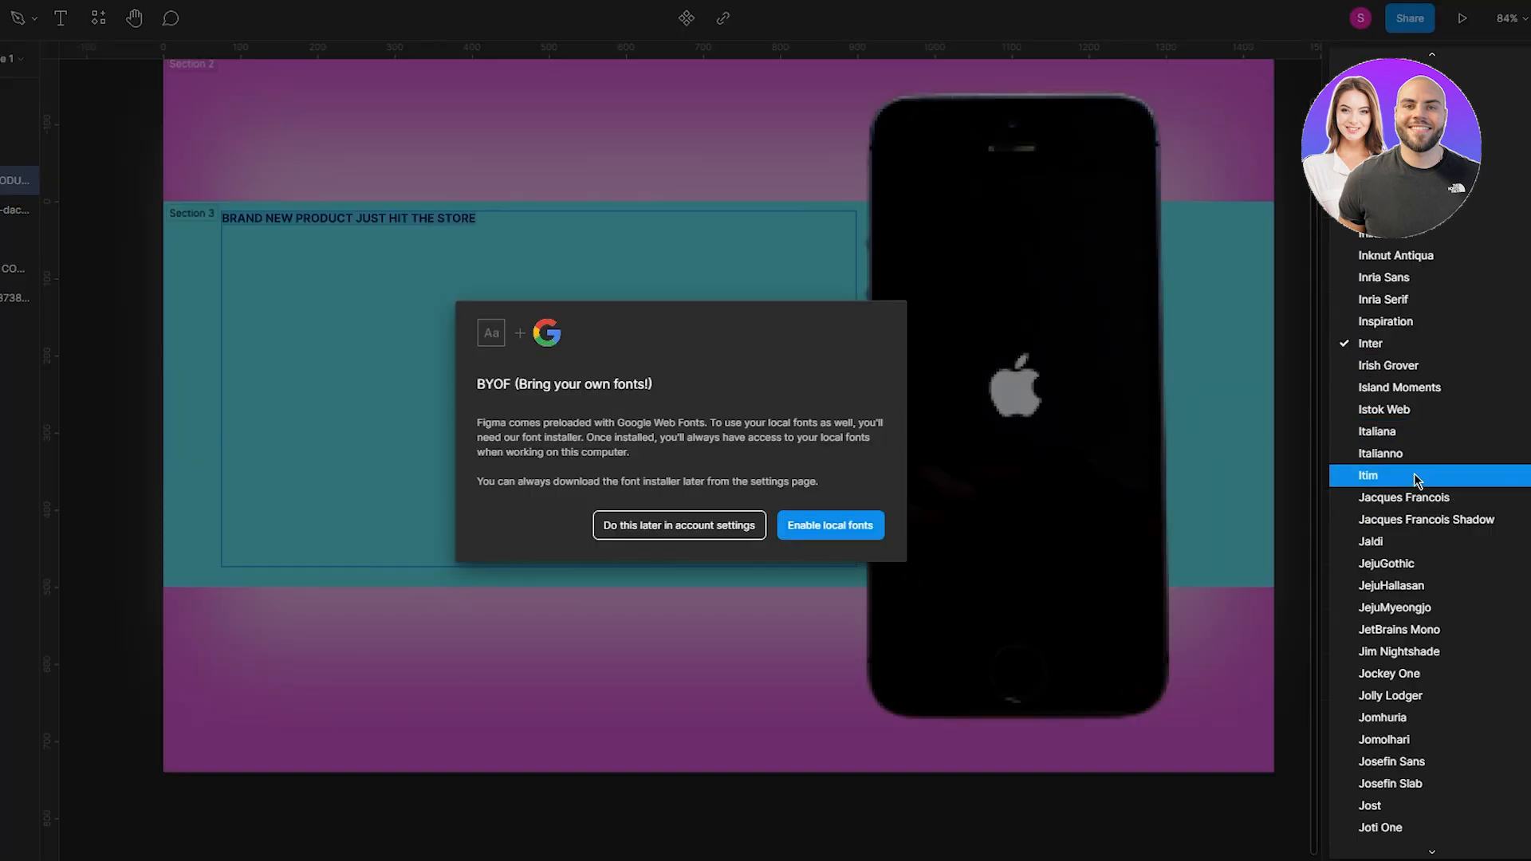
pyautogui.click(1418, 481)
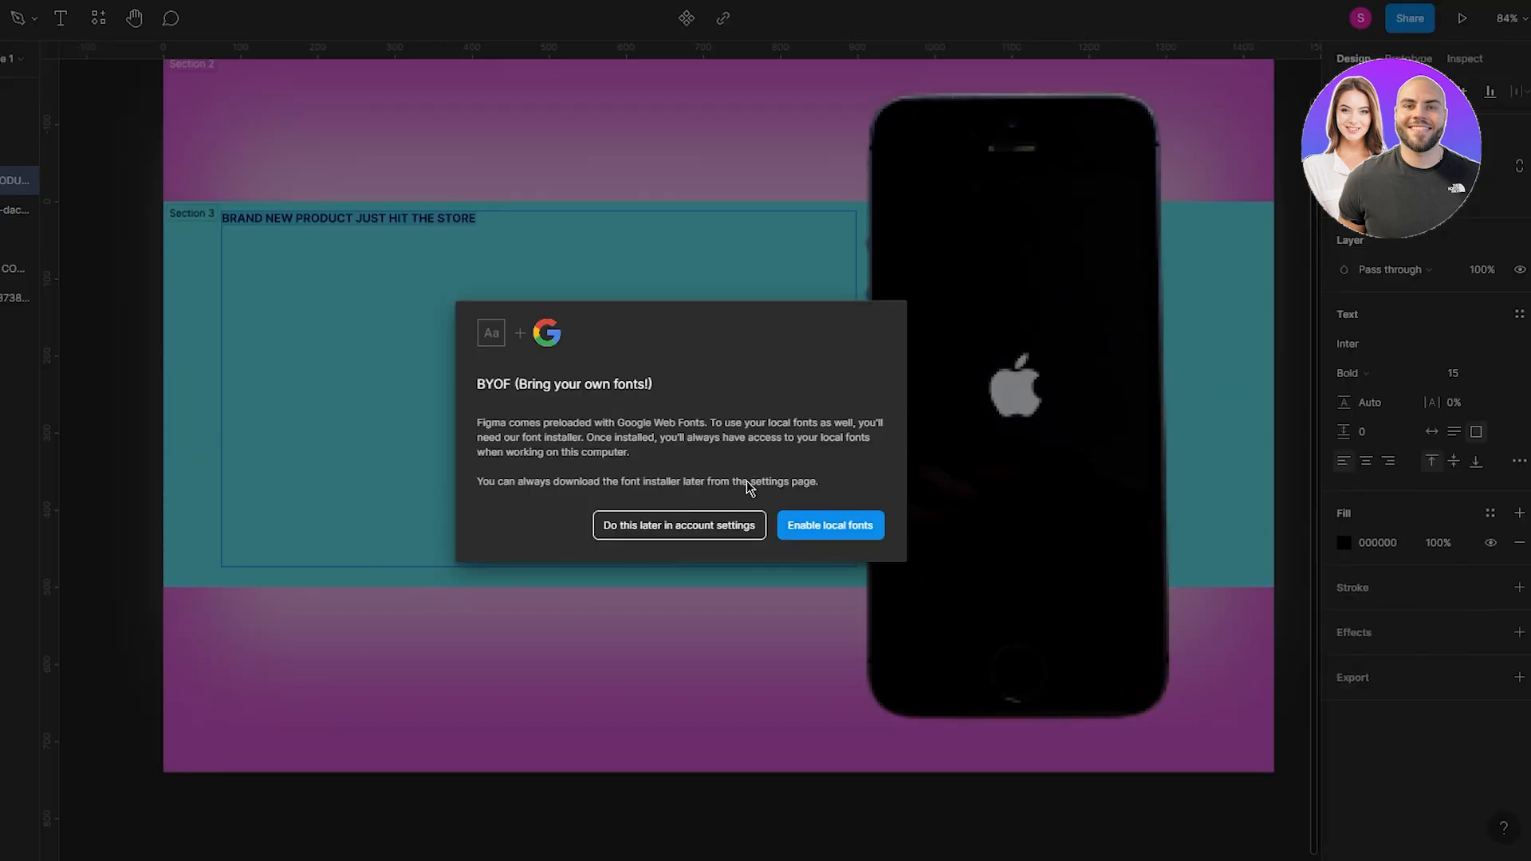
pyautogui.click(728, 526)
pyautogui.click(1516, 344)
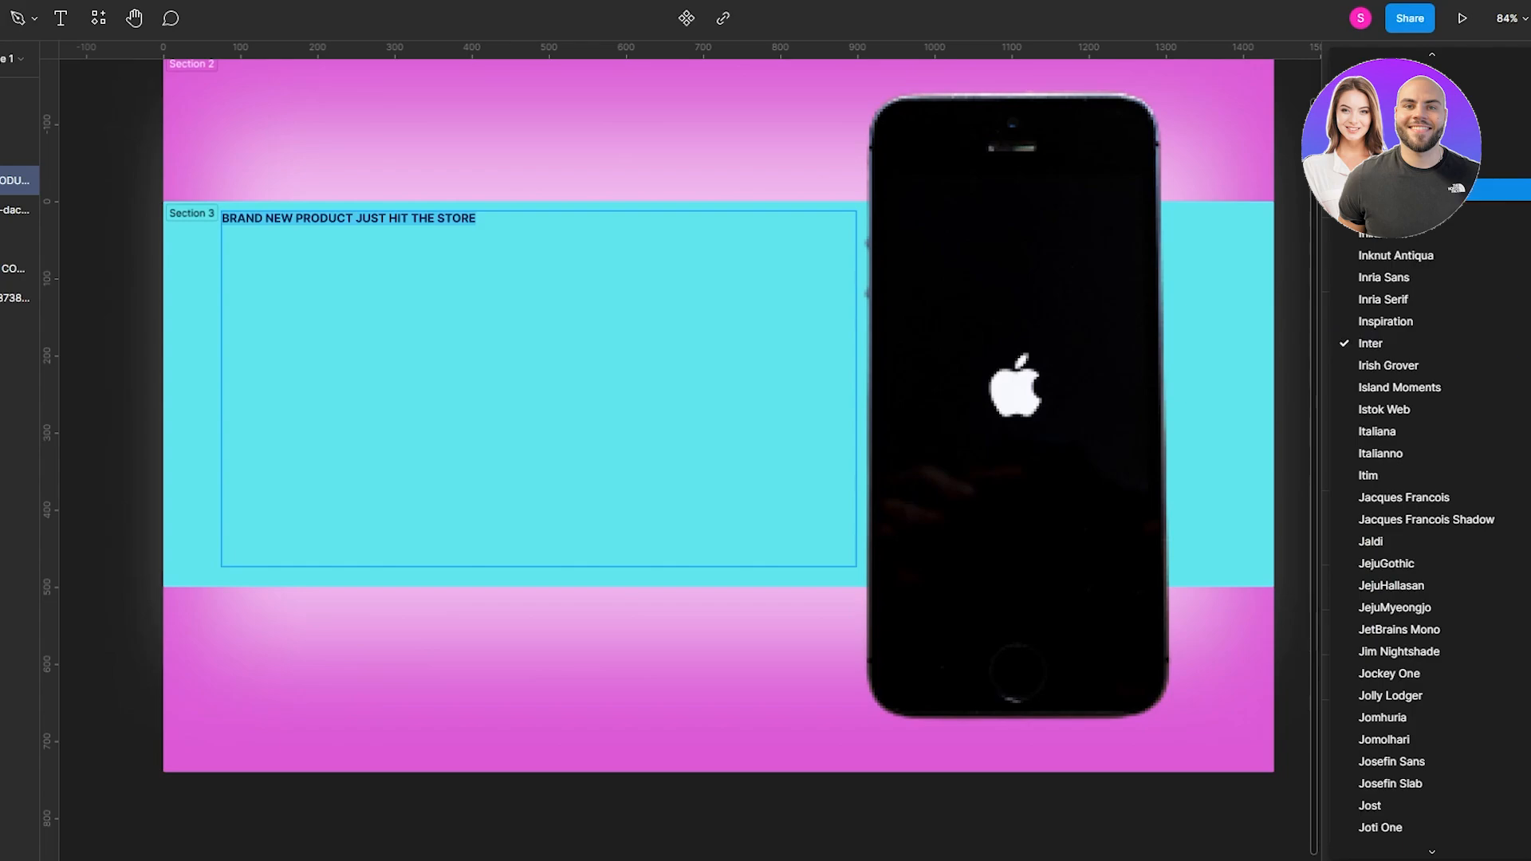
pyautogui.click(1408, 233)
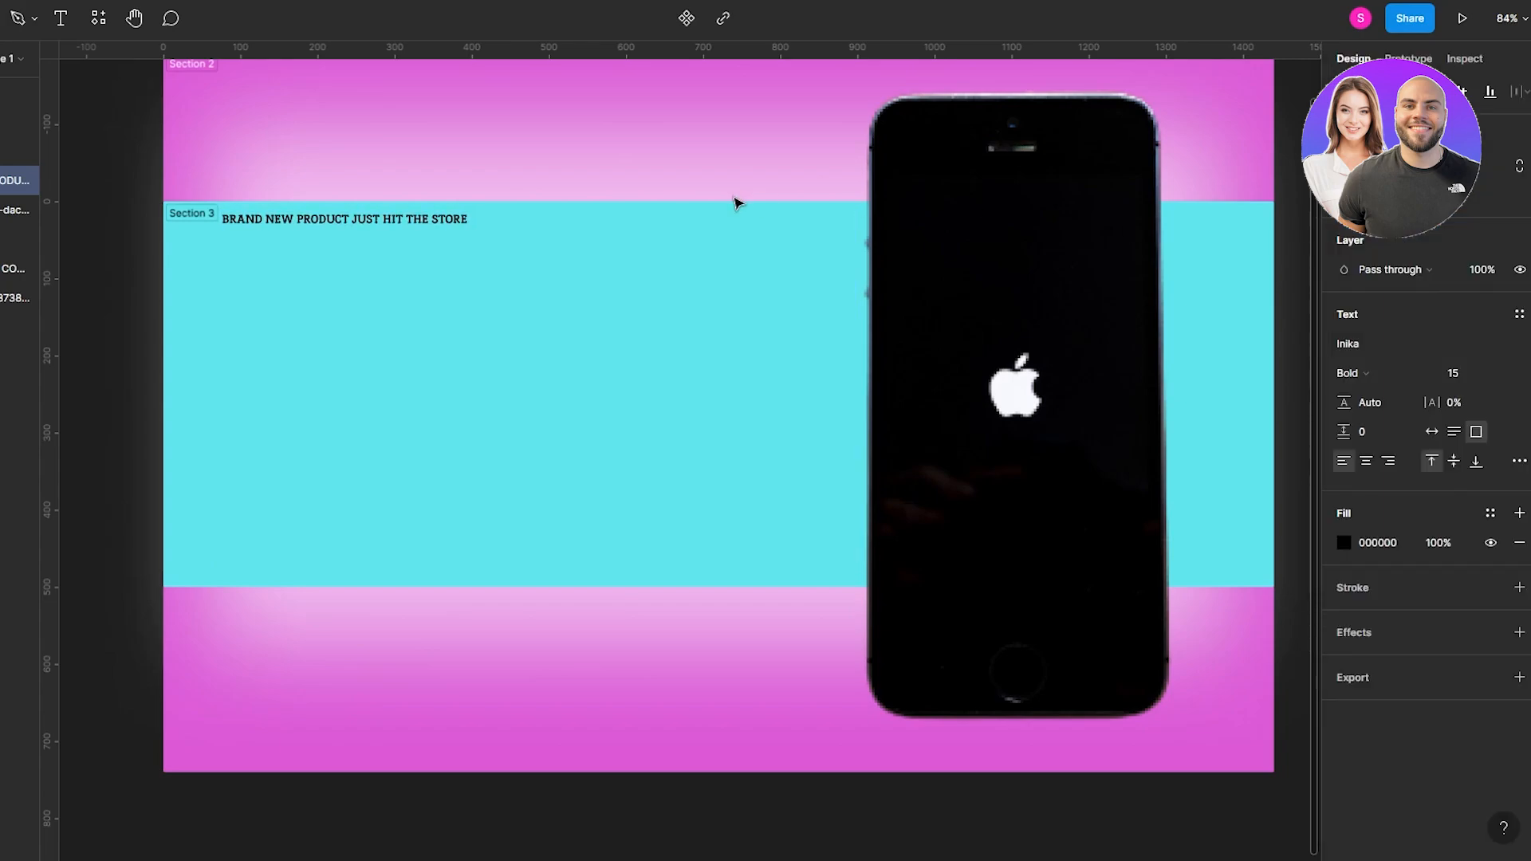
# - Switch to a new browser tab and search the web for "good e commerce website fonts"
pyautogui.doubleClick(219, 215)
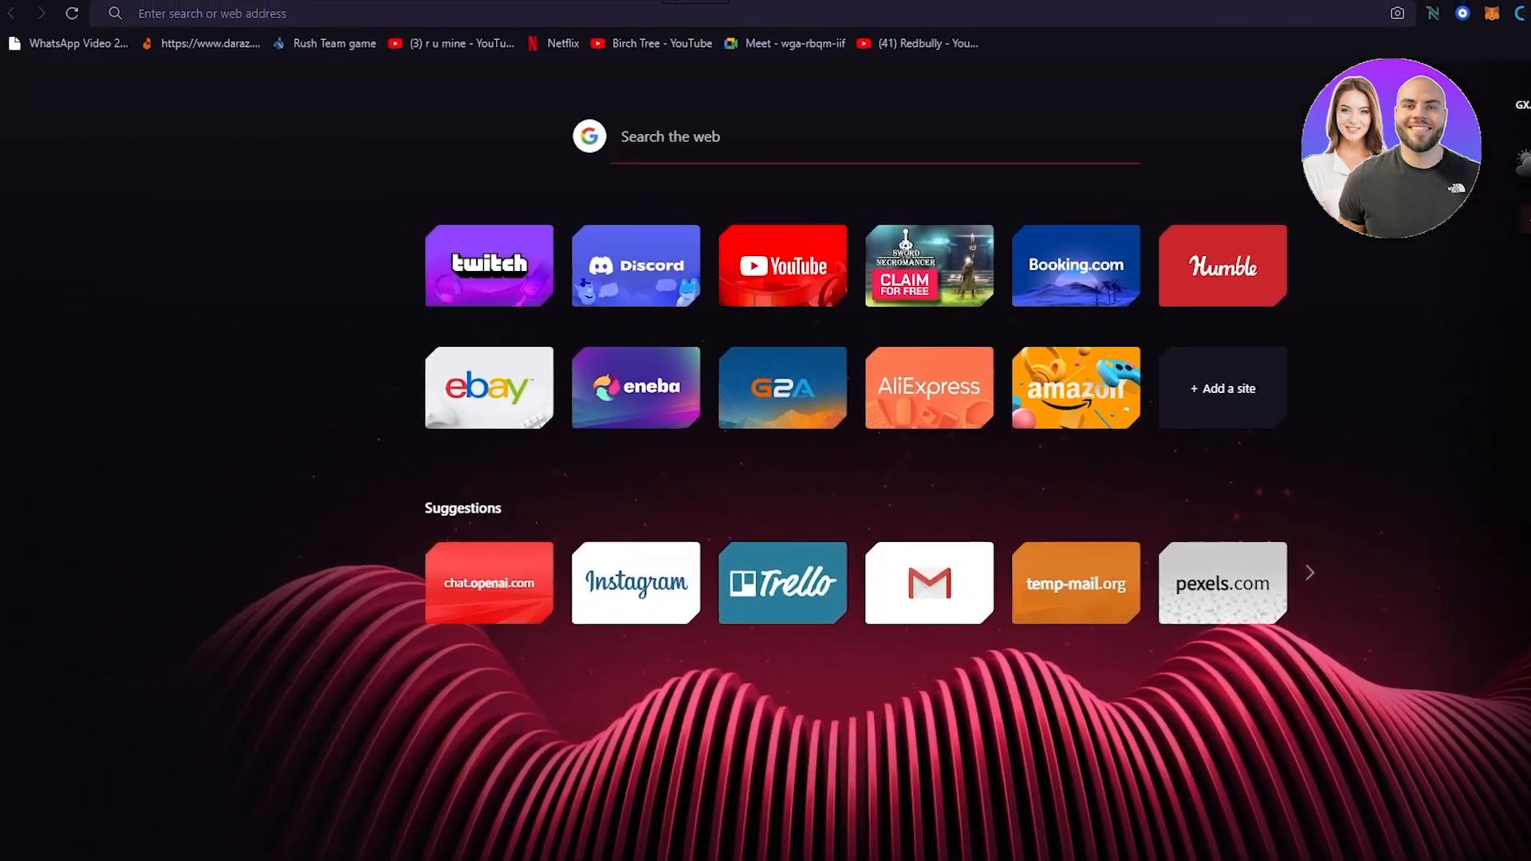
pyautogui.write('good e commer')
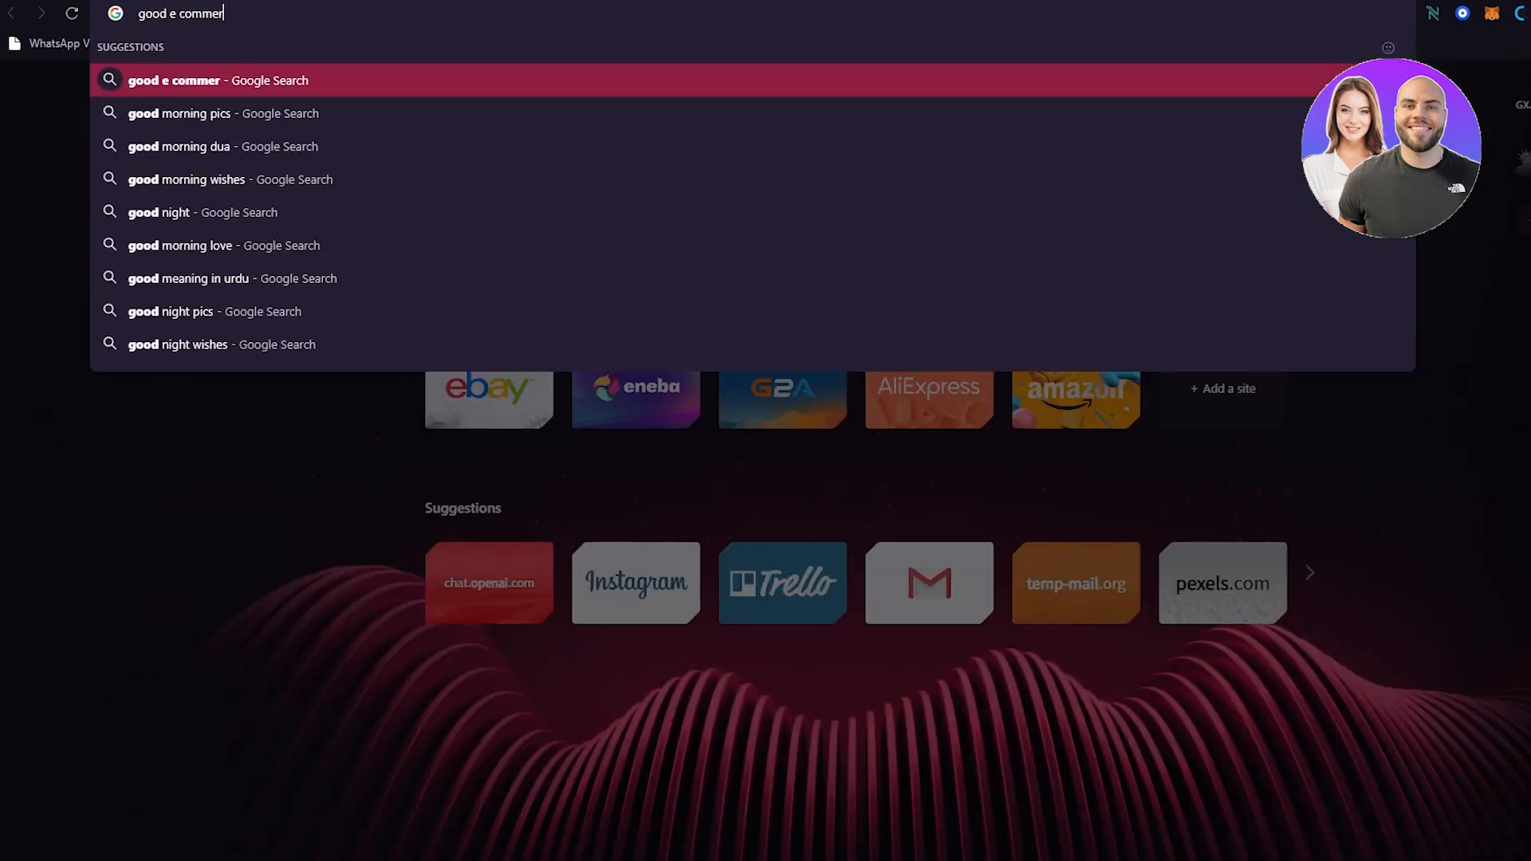
pyautogui.write('ce website fonts')
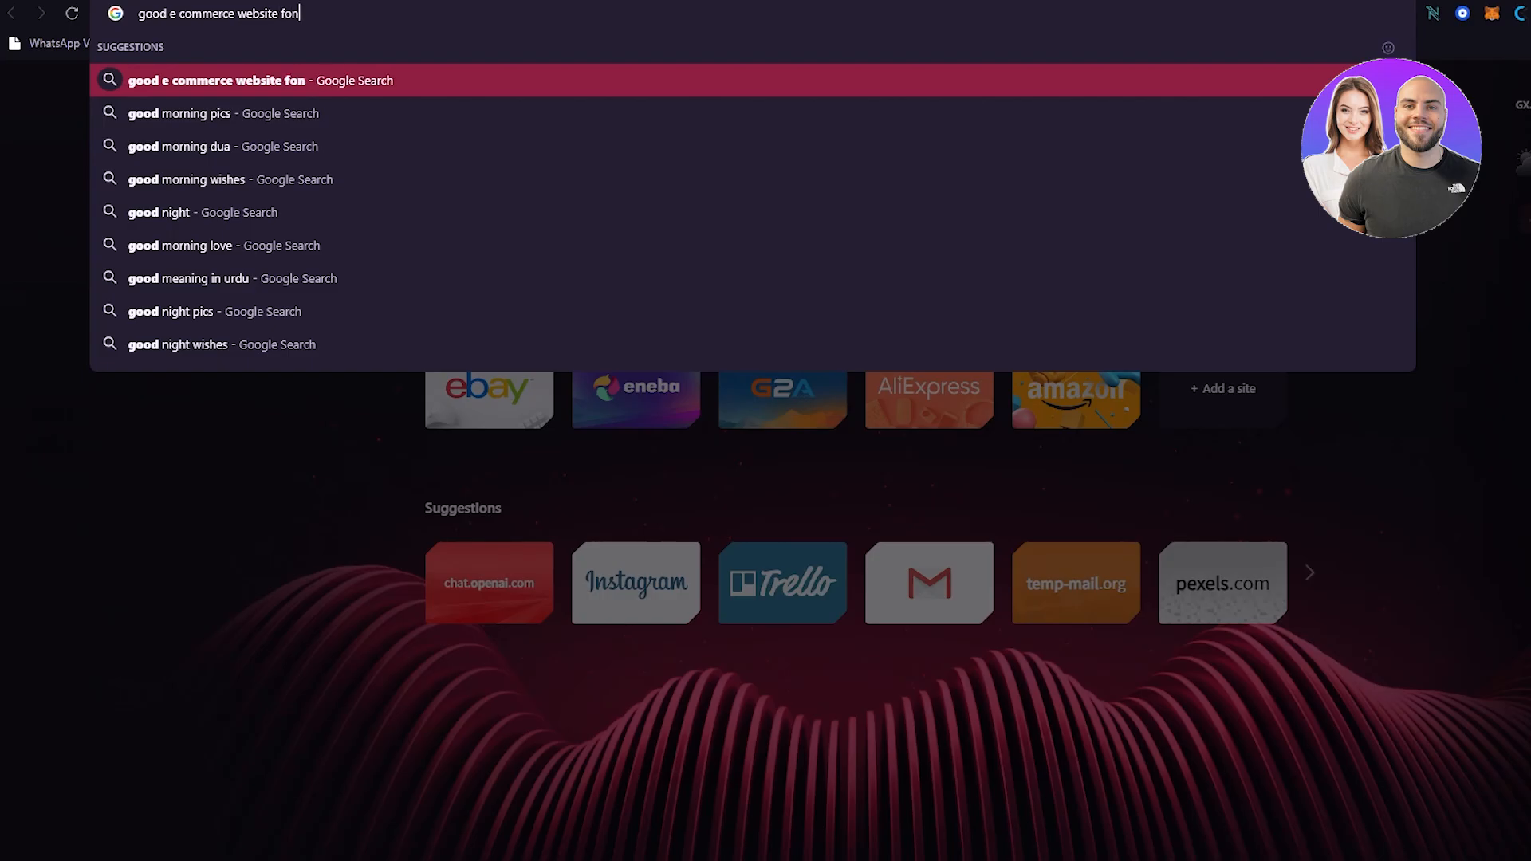
pyautogui.press('Return')
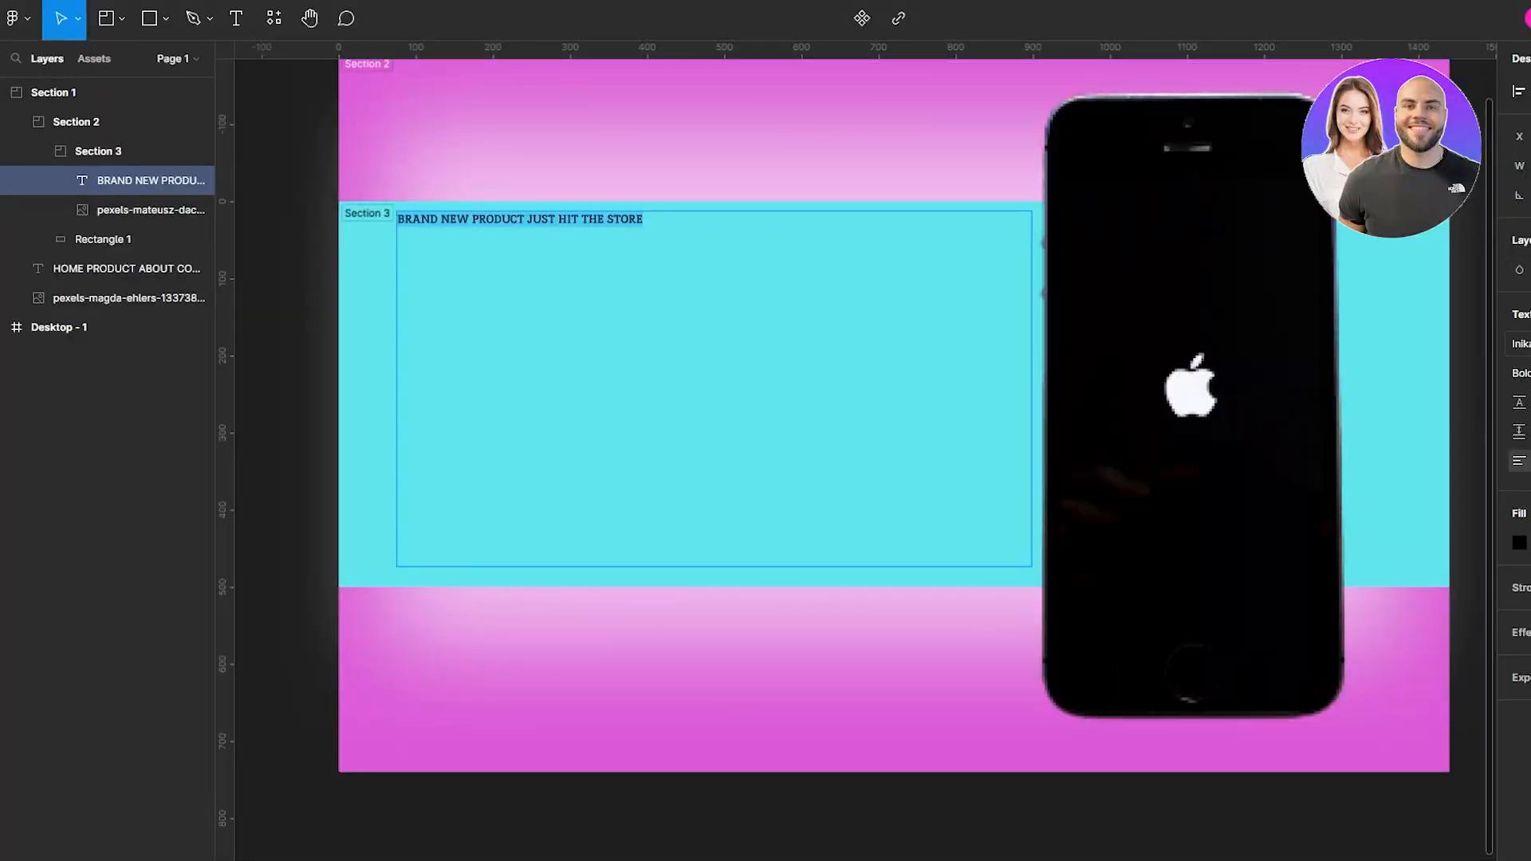
# - Return to the Figma design and set the headline's font to Lato
pyautogui.click(1522, 344)
pyautogui.write('Lato')
pyautogui.press('Return')
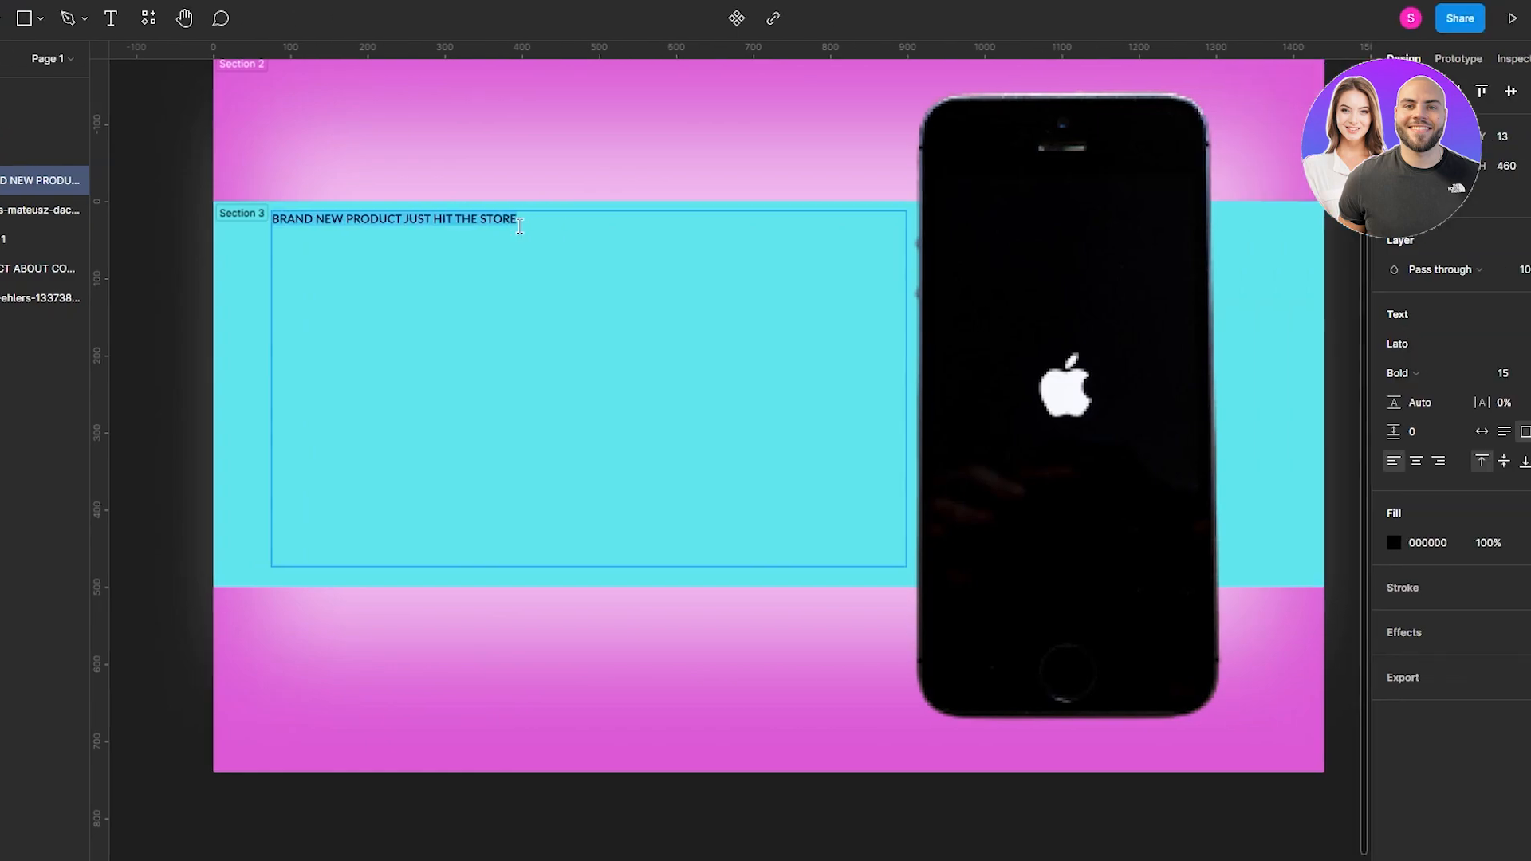
# - Try to change the headline's font to "Monsterrat"
pyautogui.click(1435, 344)
pyautogui.write('M')
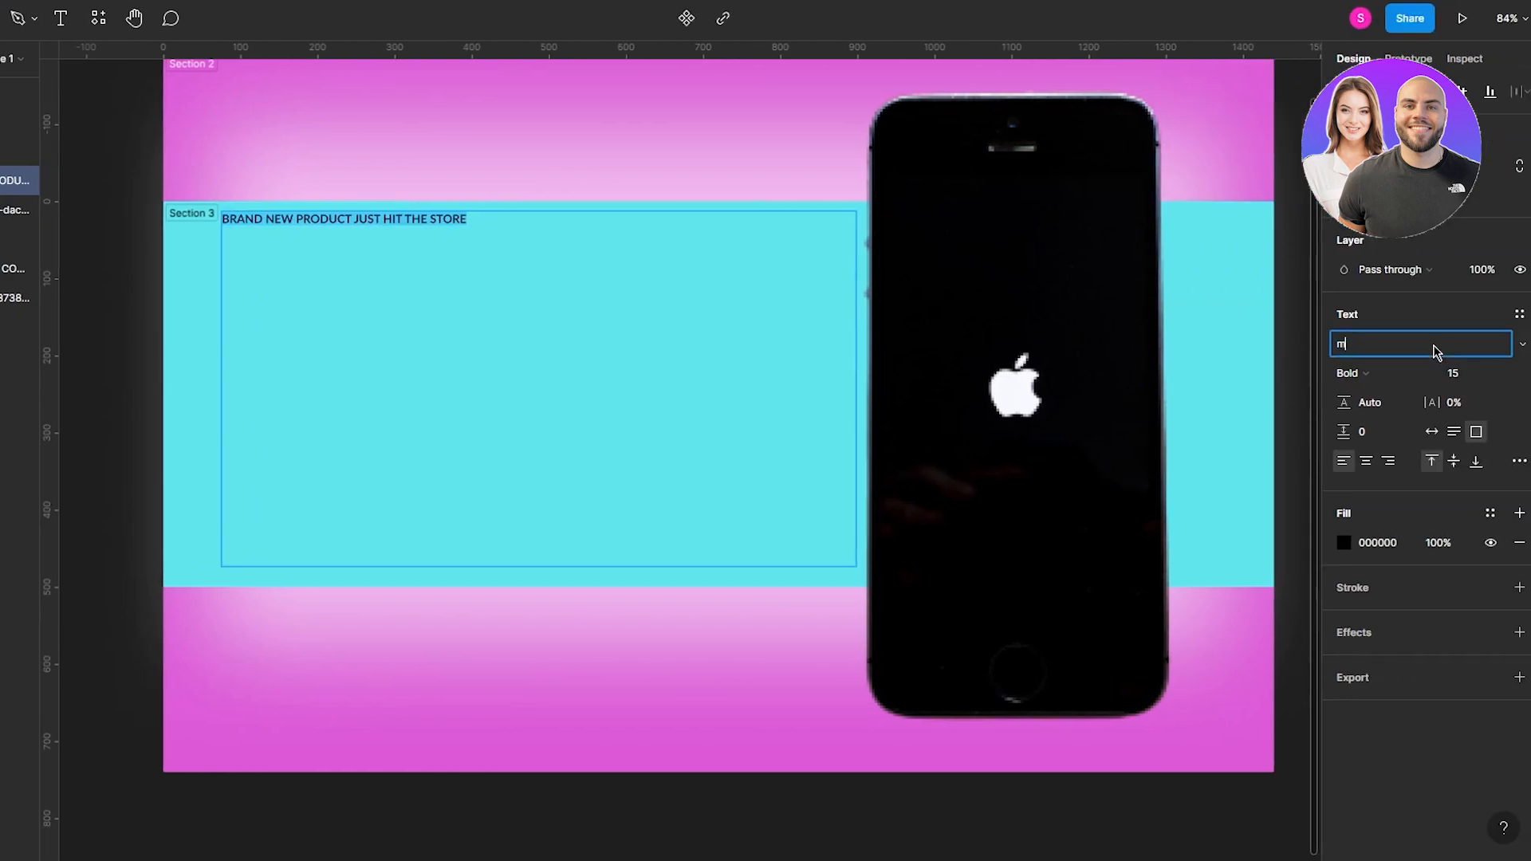
pyautogui.write('onsterrat')
pyautogui.press('Return')
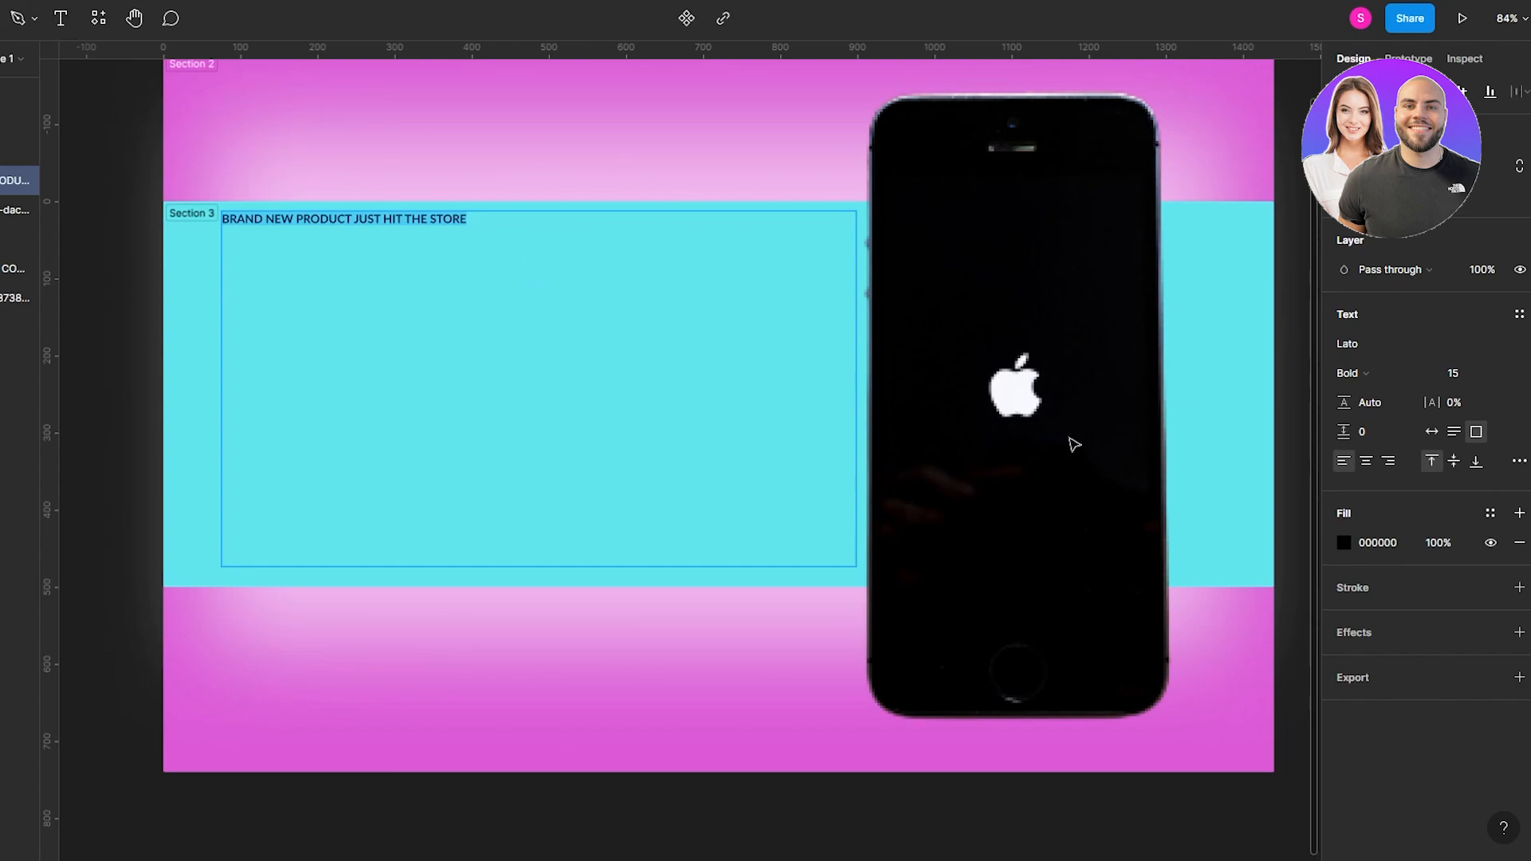
# - Set the headline's weight to ExtraBold and its size to 48, and finish editing the text
pyautogui.click(1426, 378)
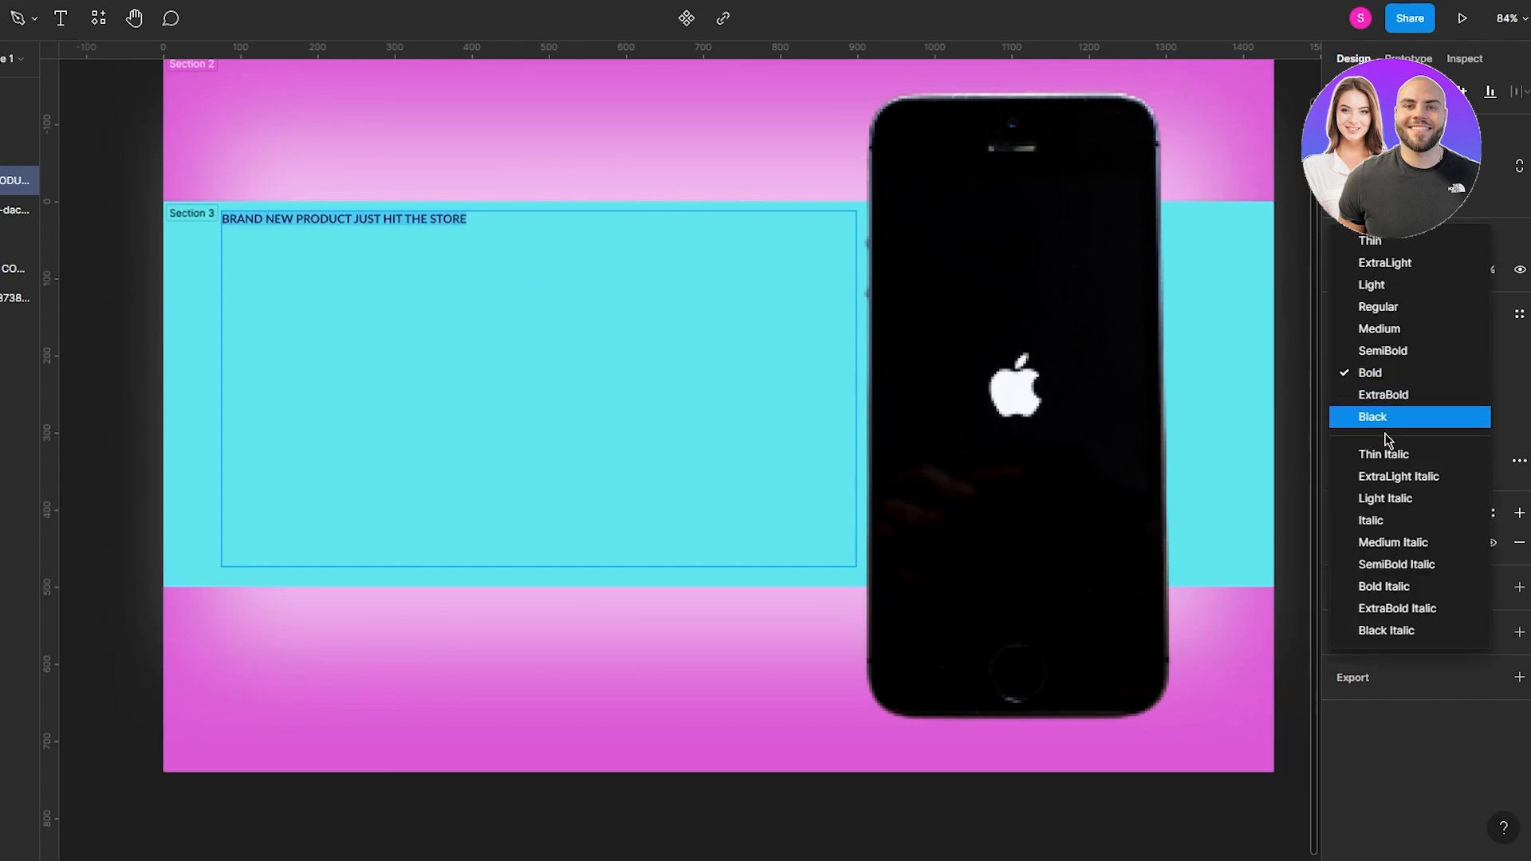
pyautogui.click(1396, 395)
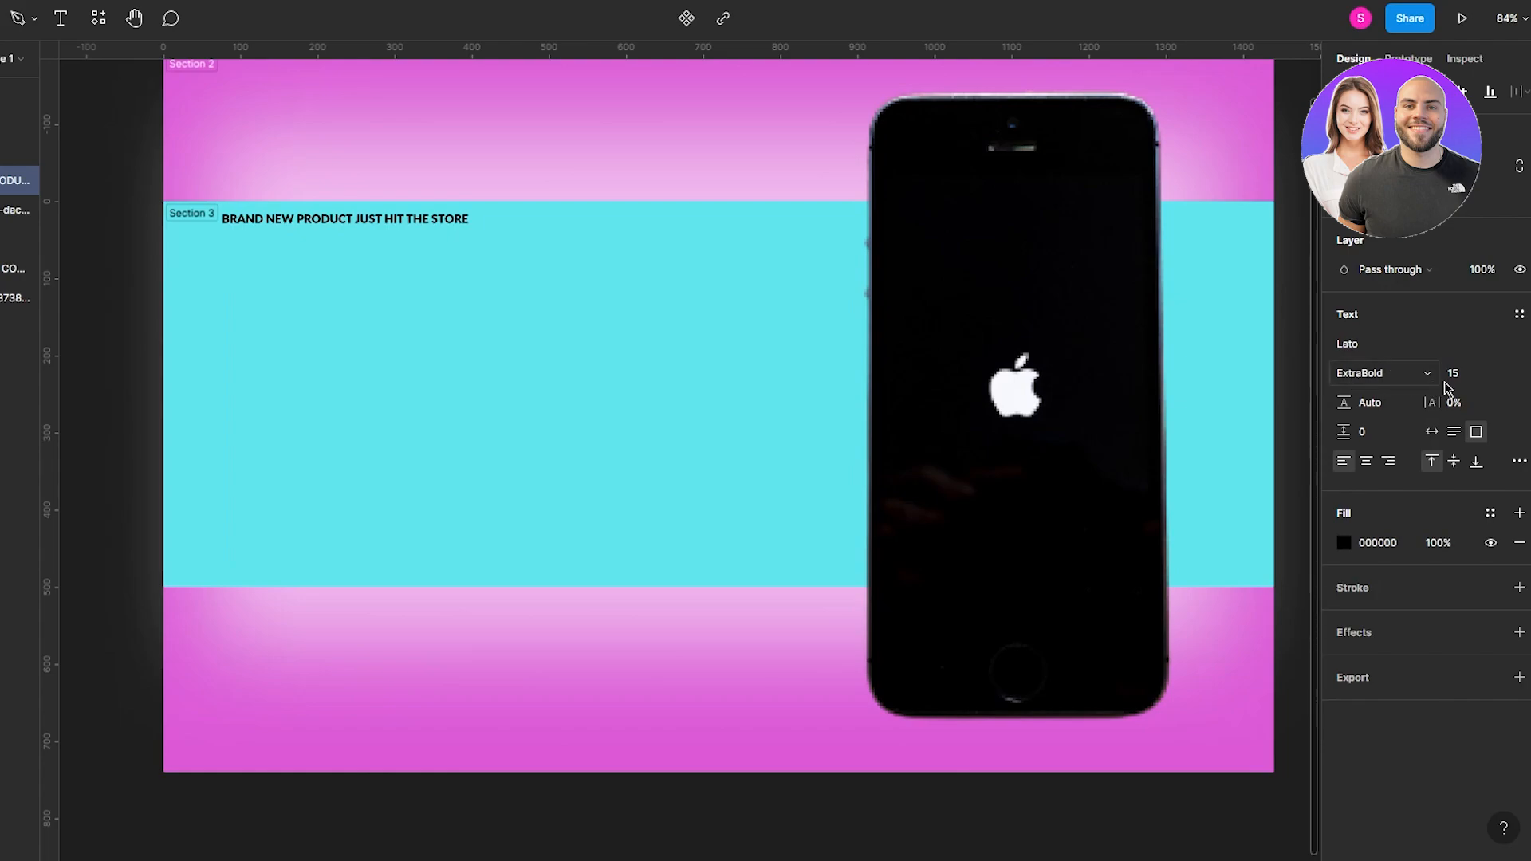
pyautogui.click(1504, 378)
pyautogui.click(1485, 527)
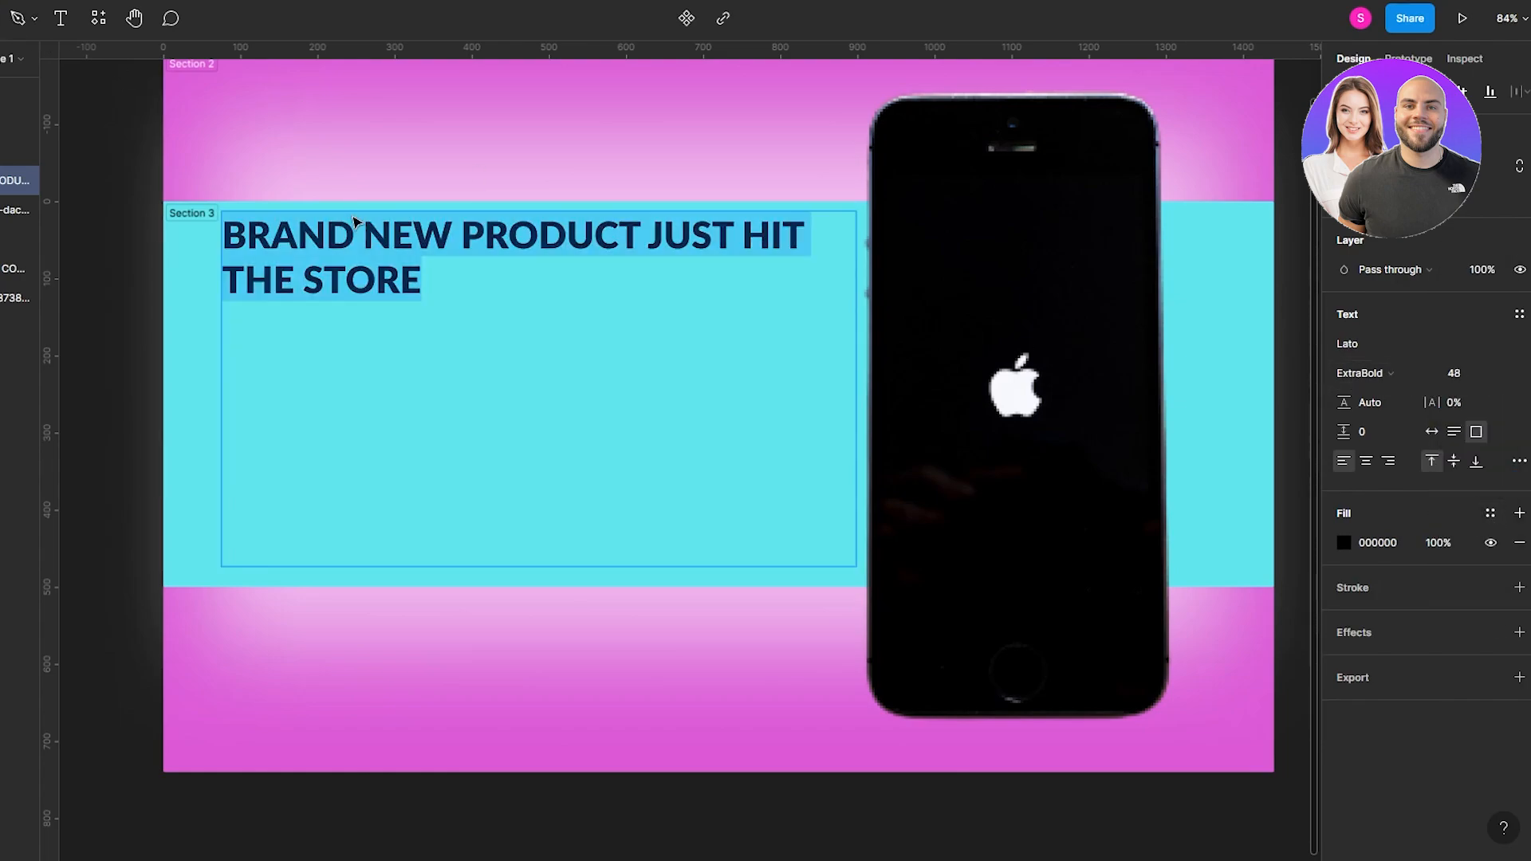
pyautogui.click(482, 177)
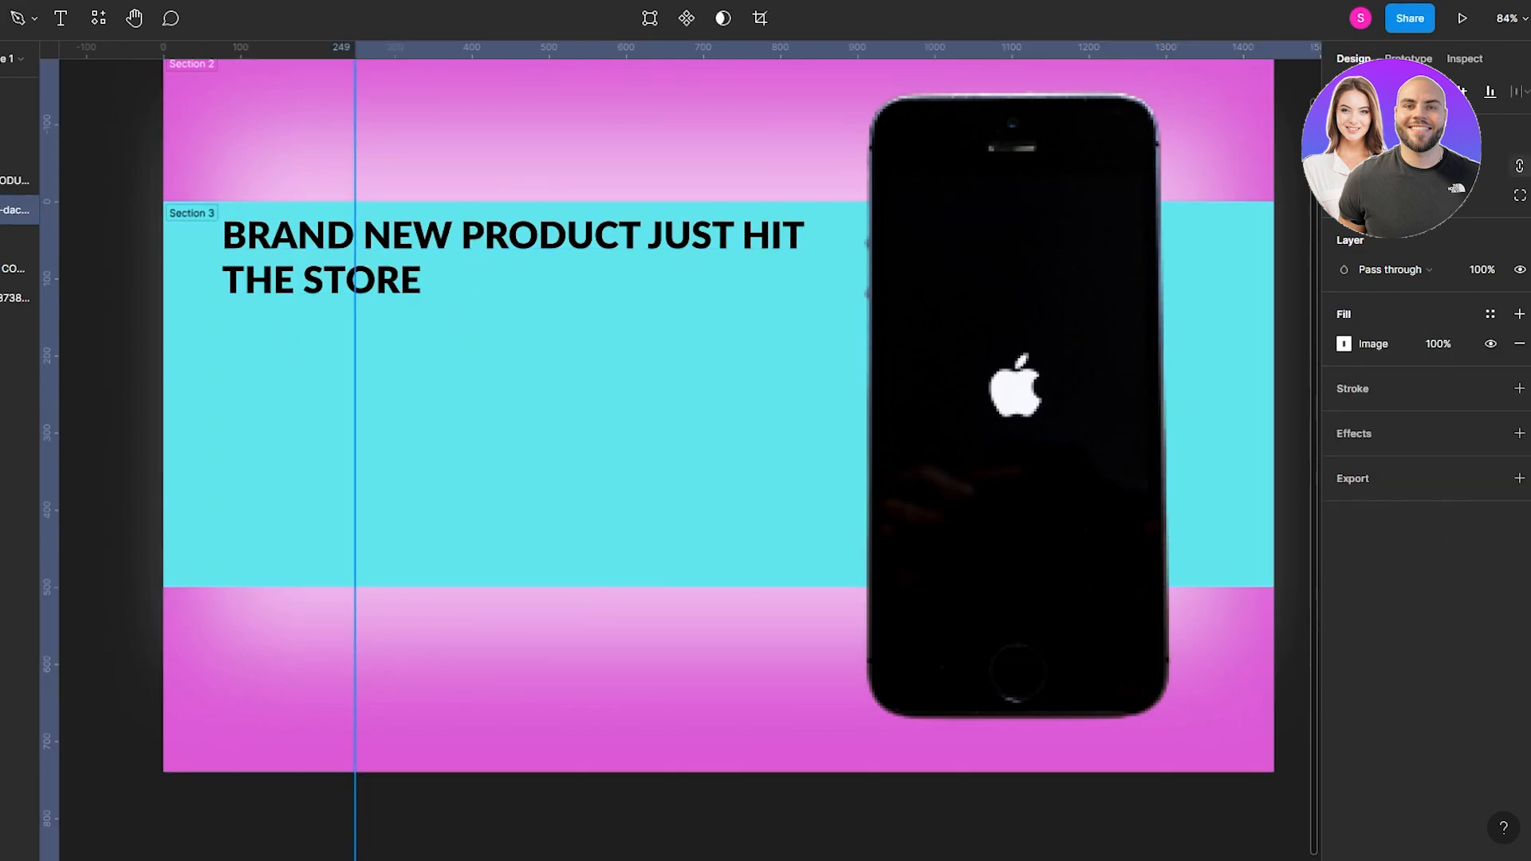
# - Add a text box of about 825 × 367 under the headline in the cyan section, reading "IPHONE 7"
pyautogui.click(61, 18)
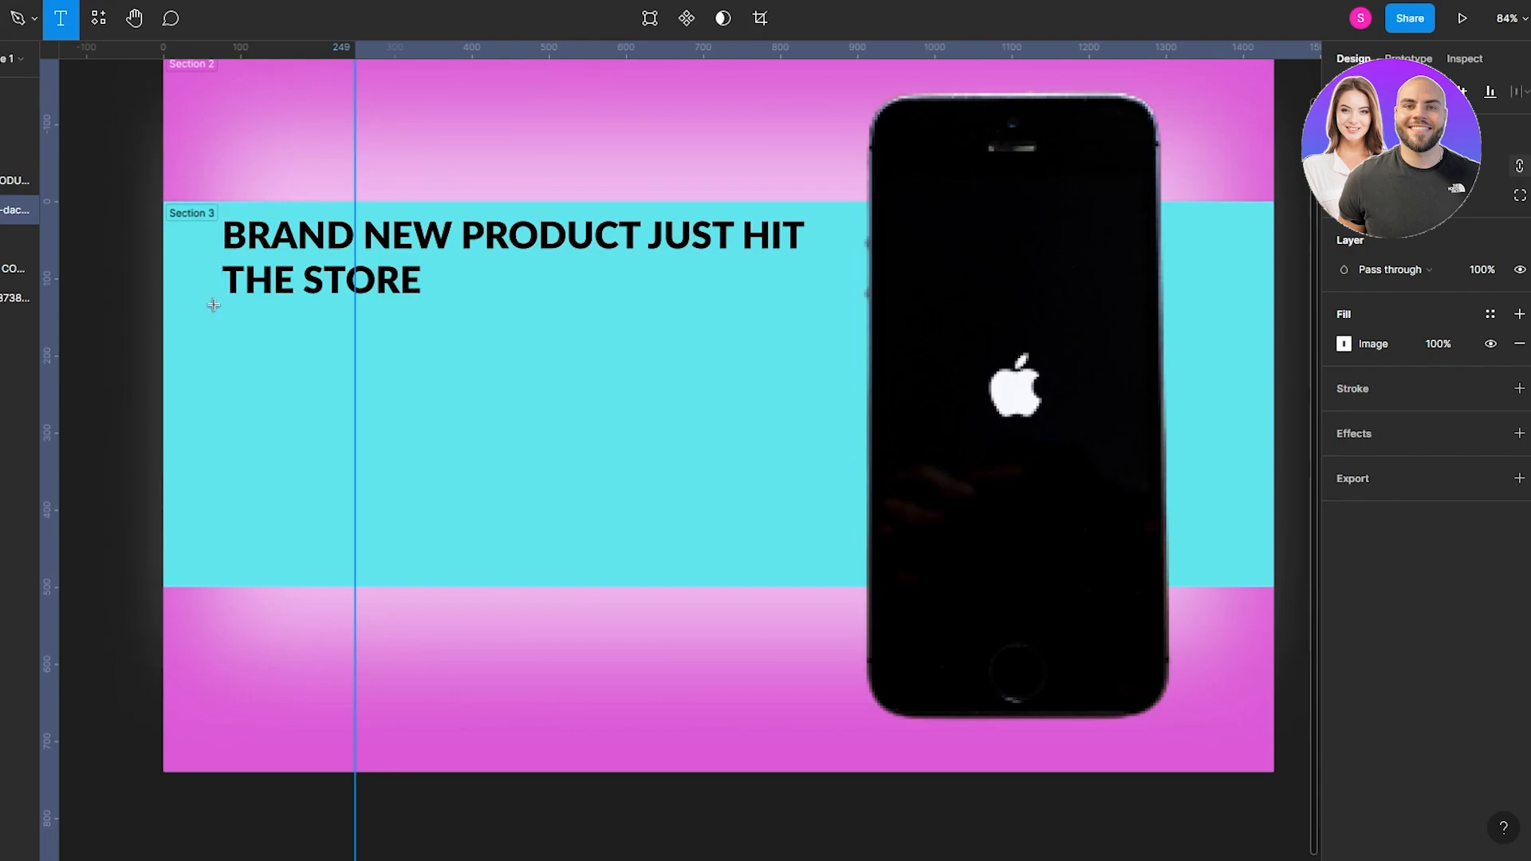
pyautogui.moveTo(213, 303); pyautogui.dragTo(851, 587)
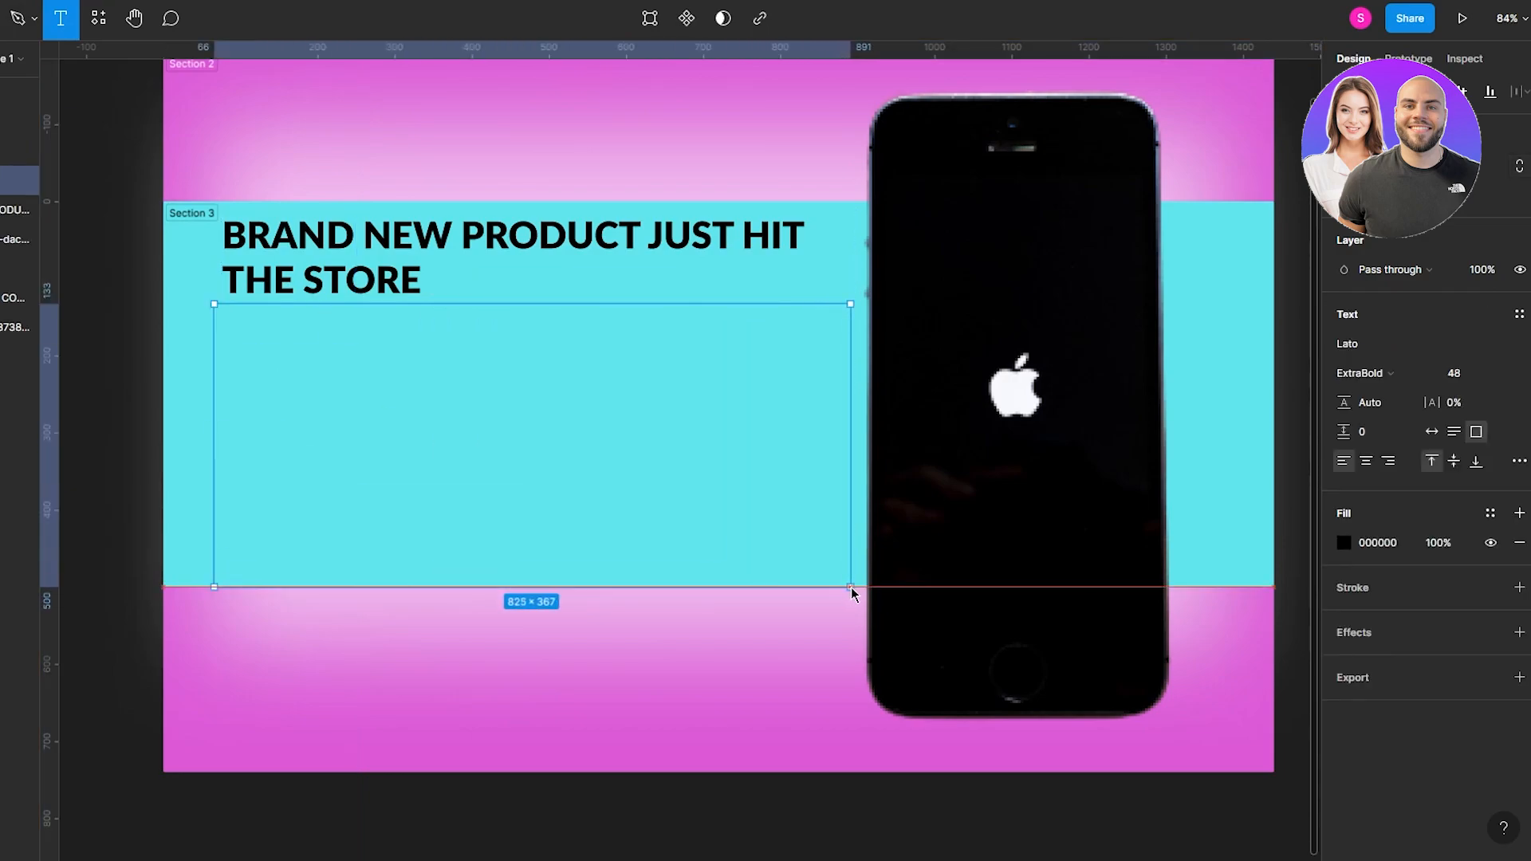
pyautogui.write('IPHO')
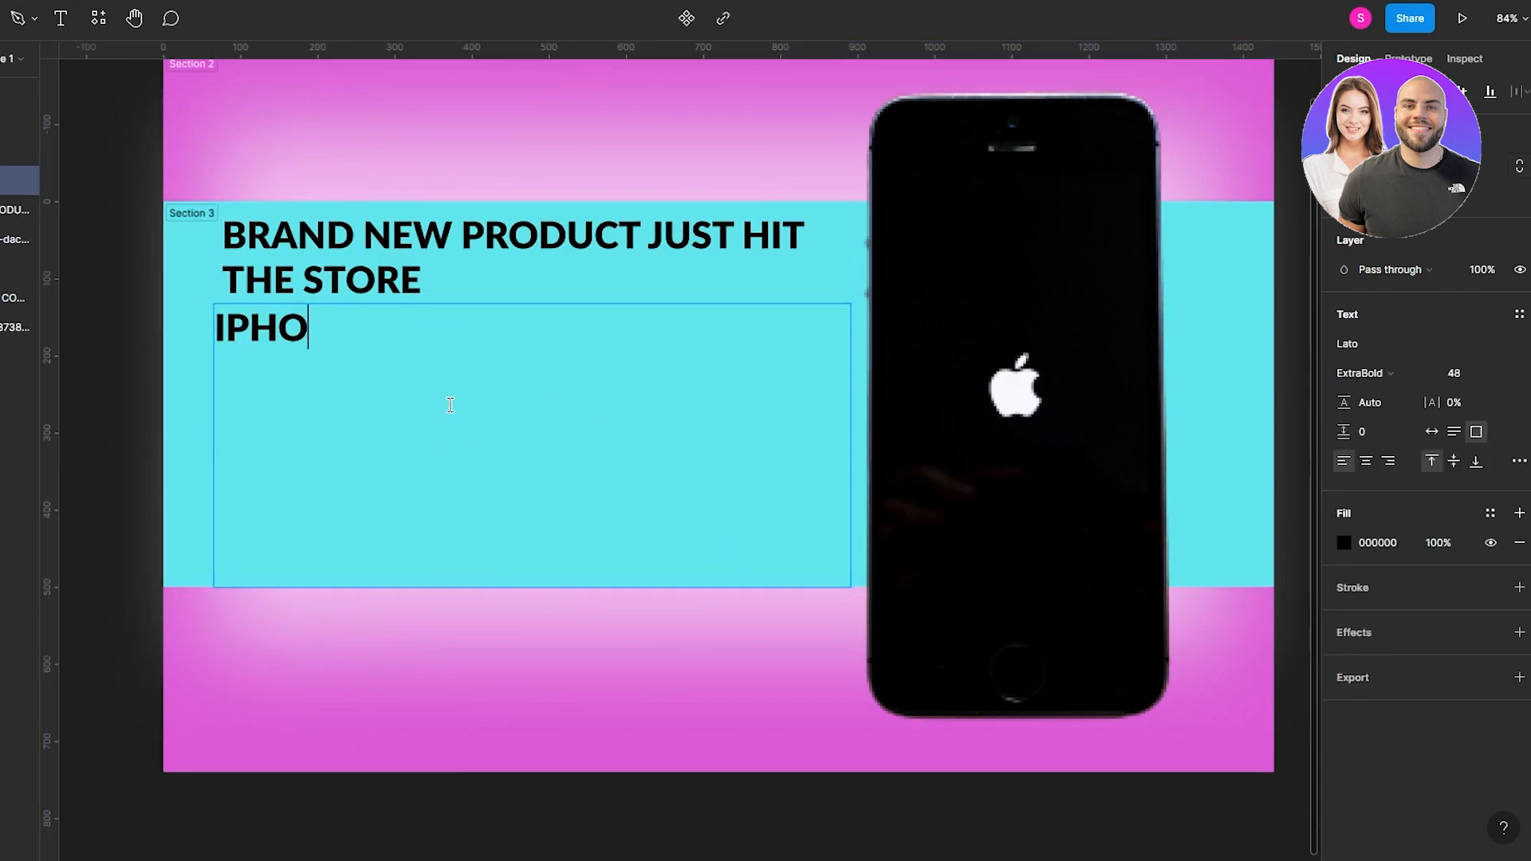
pyautogui.write('NE 7')
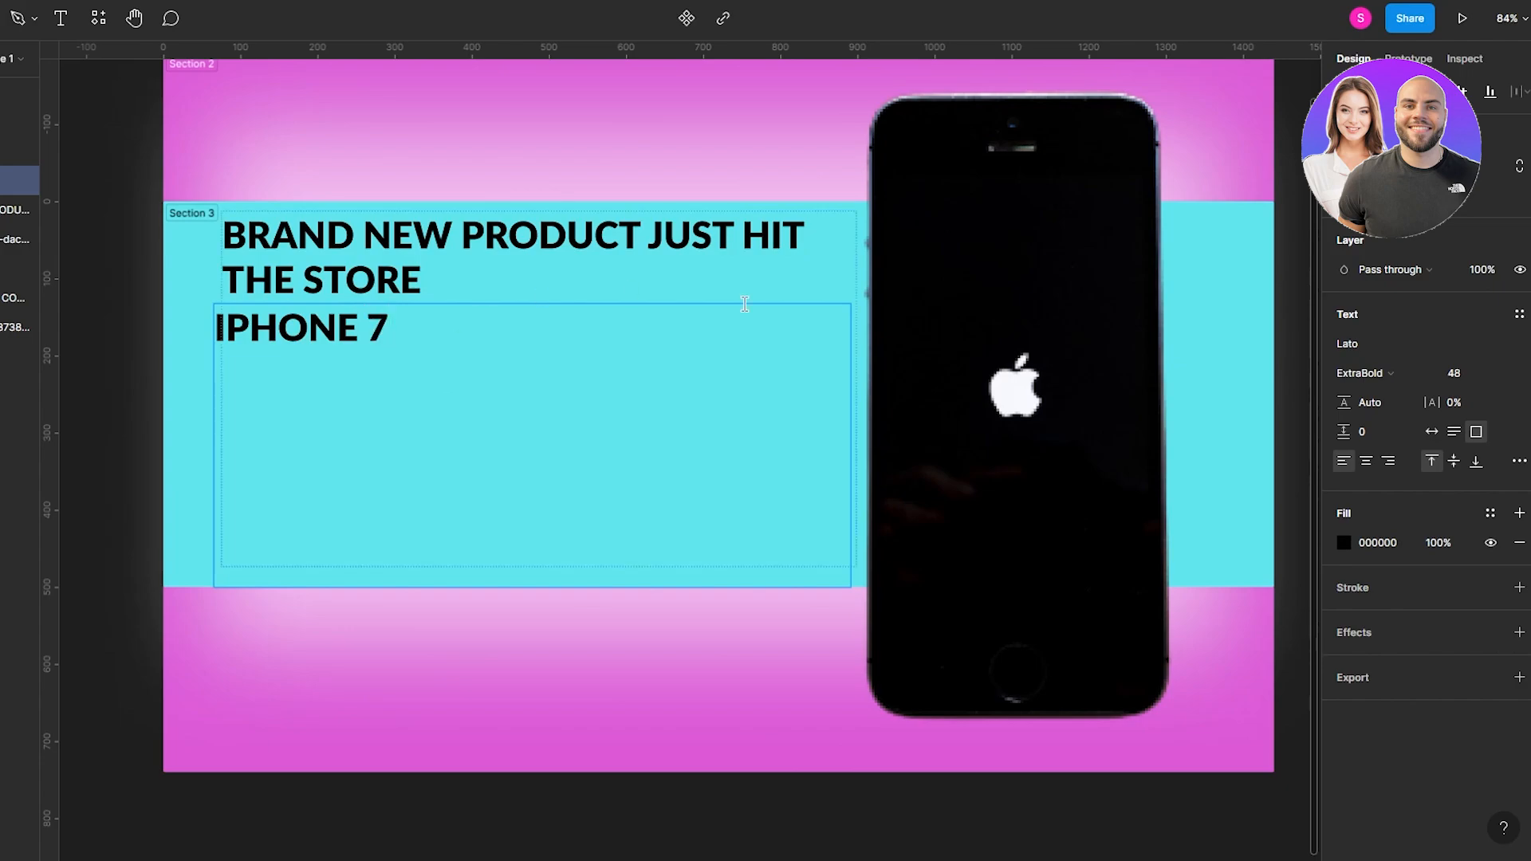
# - Set the size of the "IPHONE 7" text to 128
pyautogui.click(1508, 381)
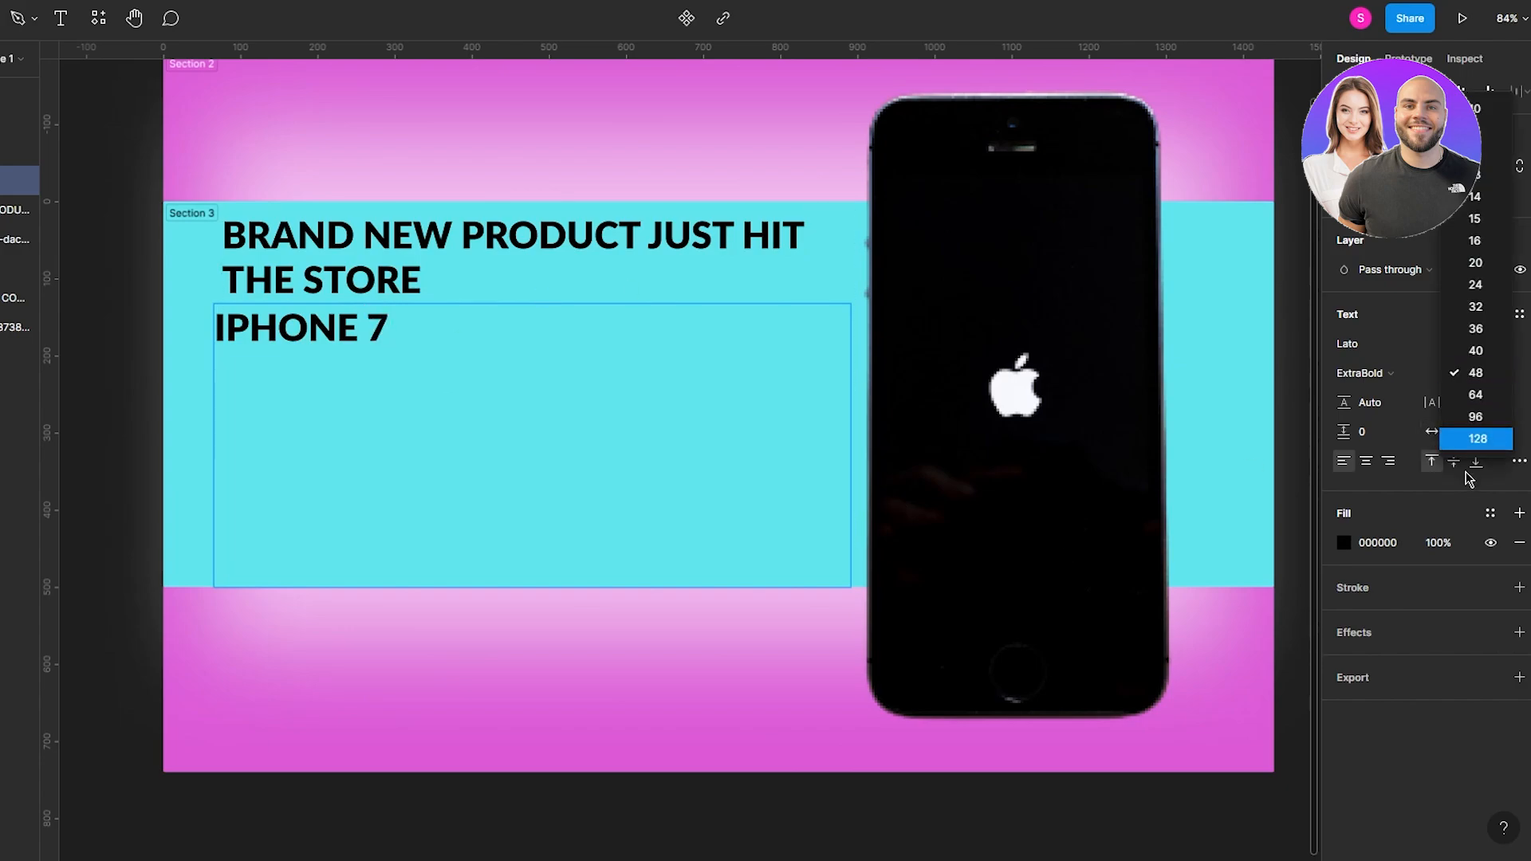
pyautogui.press('Escape')
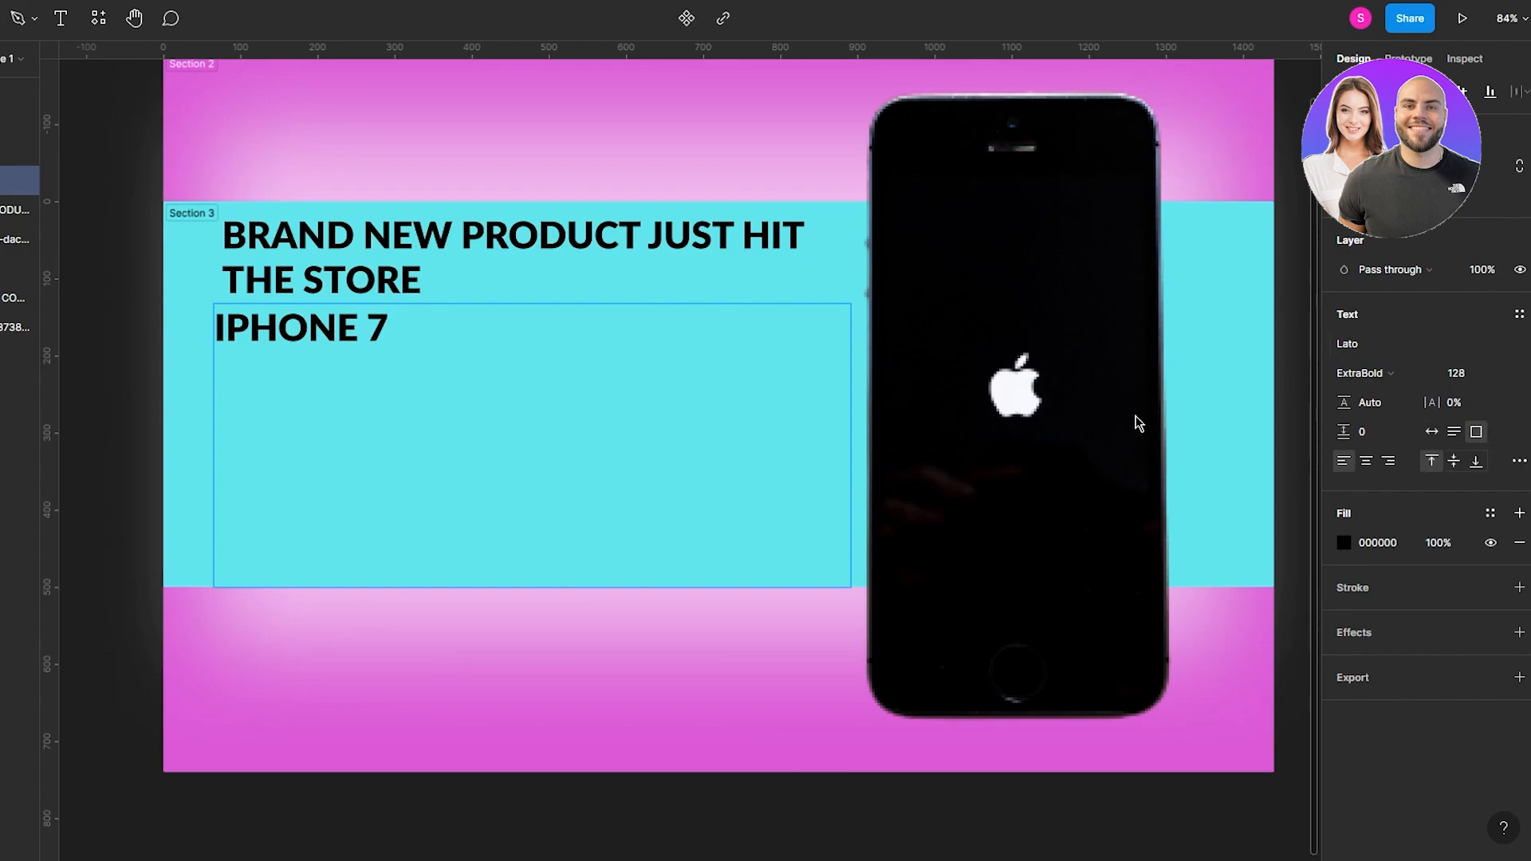
pyautogui.hotkey('ctrl', 'a')
pyautogui.click(1506, 382)
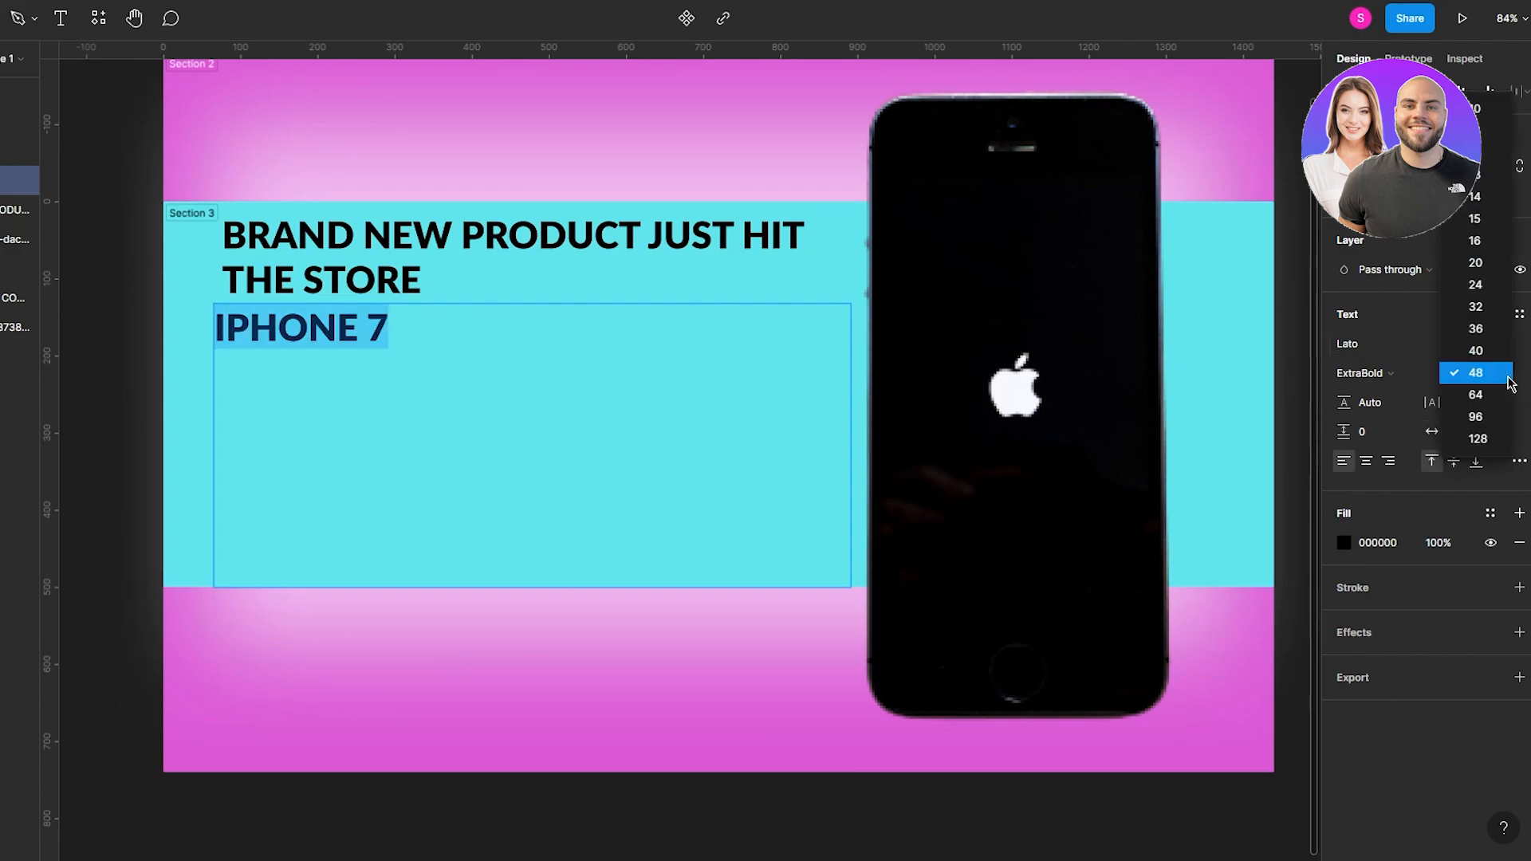
pyautogui.click(1477, 443)
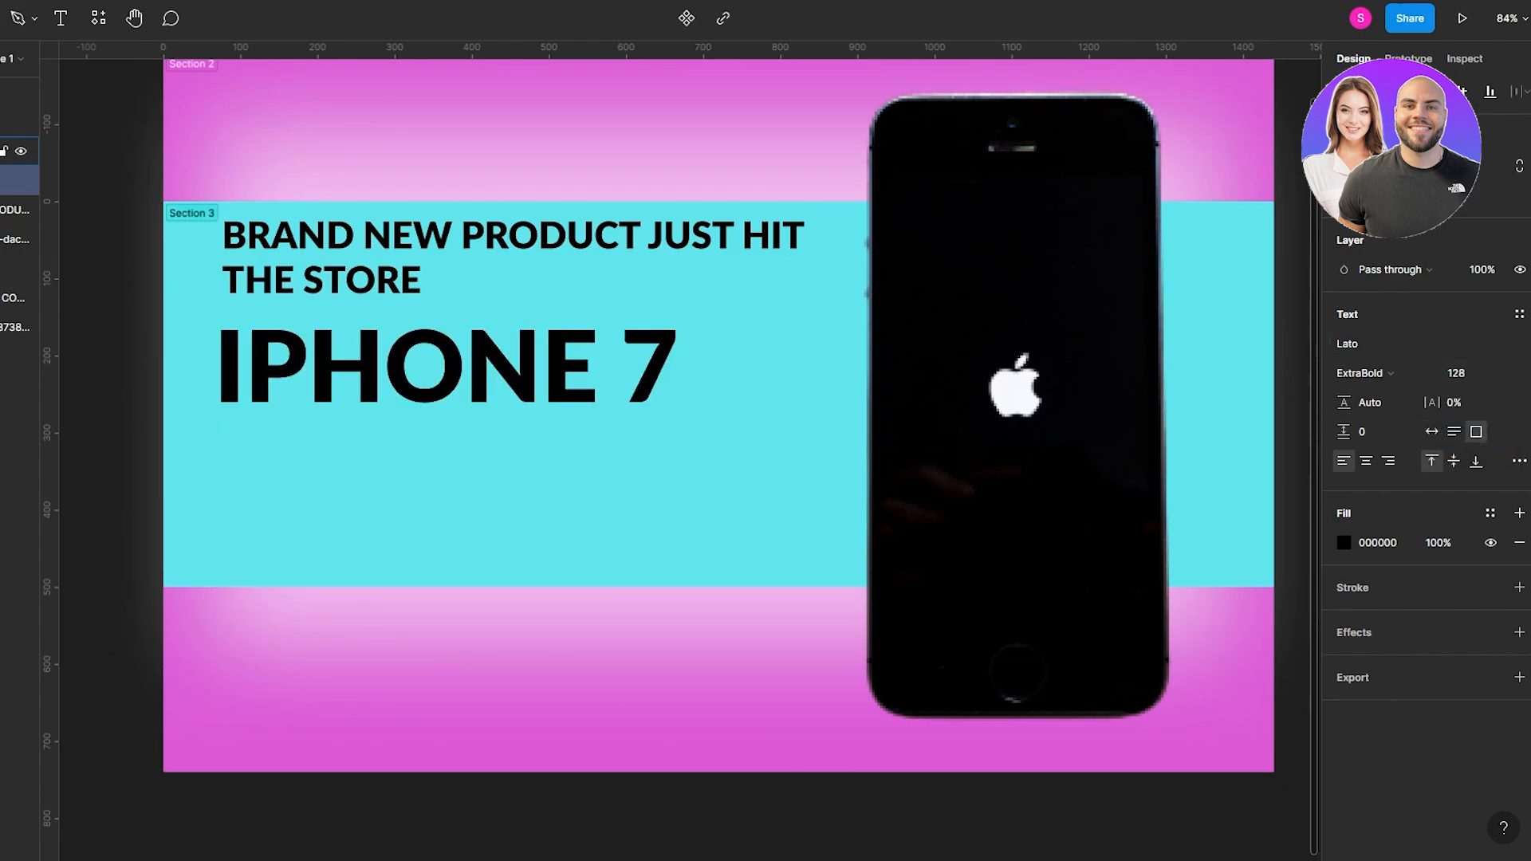
# - Try a custom size of 280 for the "IPHONE 7" text
pyautogui.doubleClick(545, 347)
pyautogui.click(1507, 381)
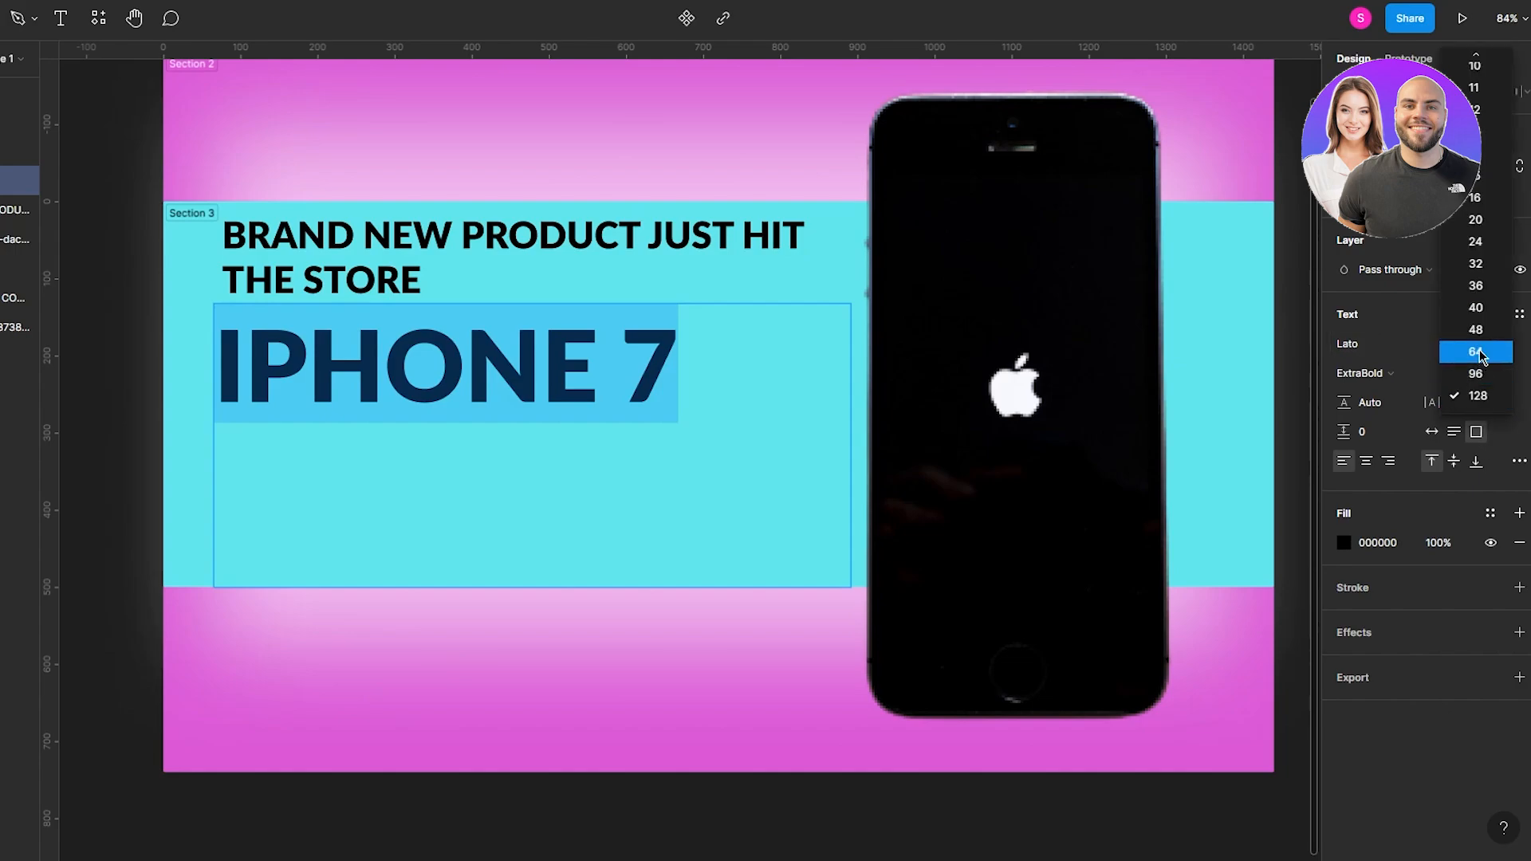
pyautogui.click(1472, 380)
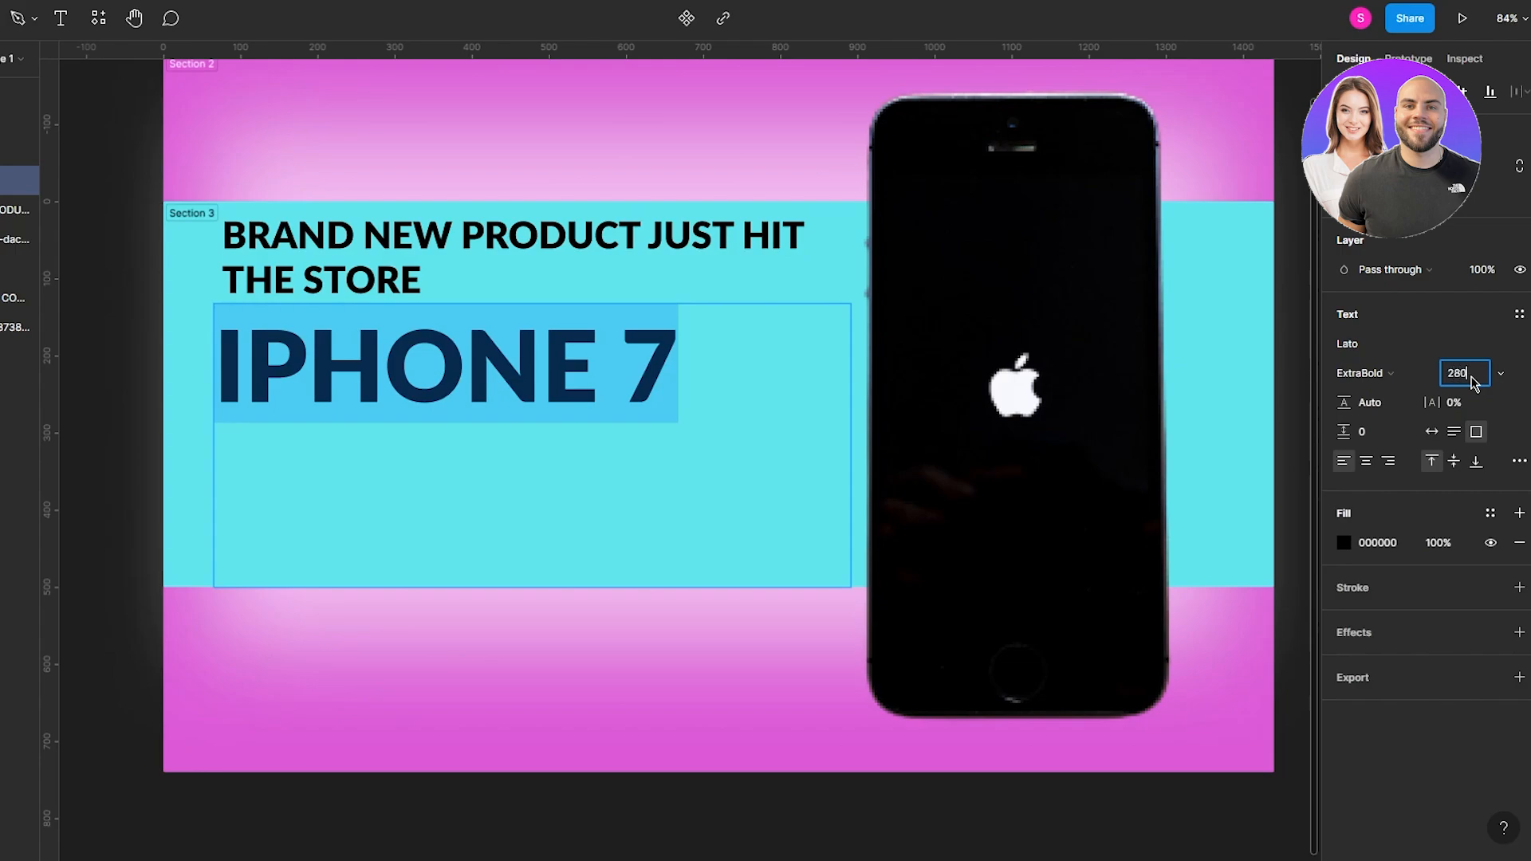
pyautogui.write('280')
pyautogui.press('Return')
pyautogui.click(1499, 375)
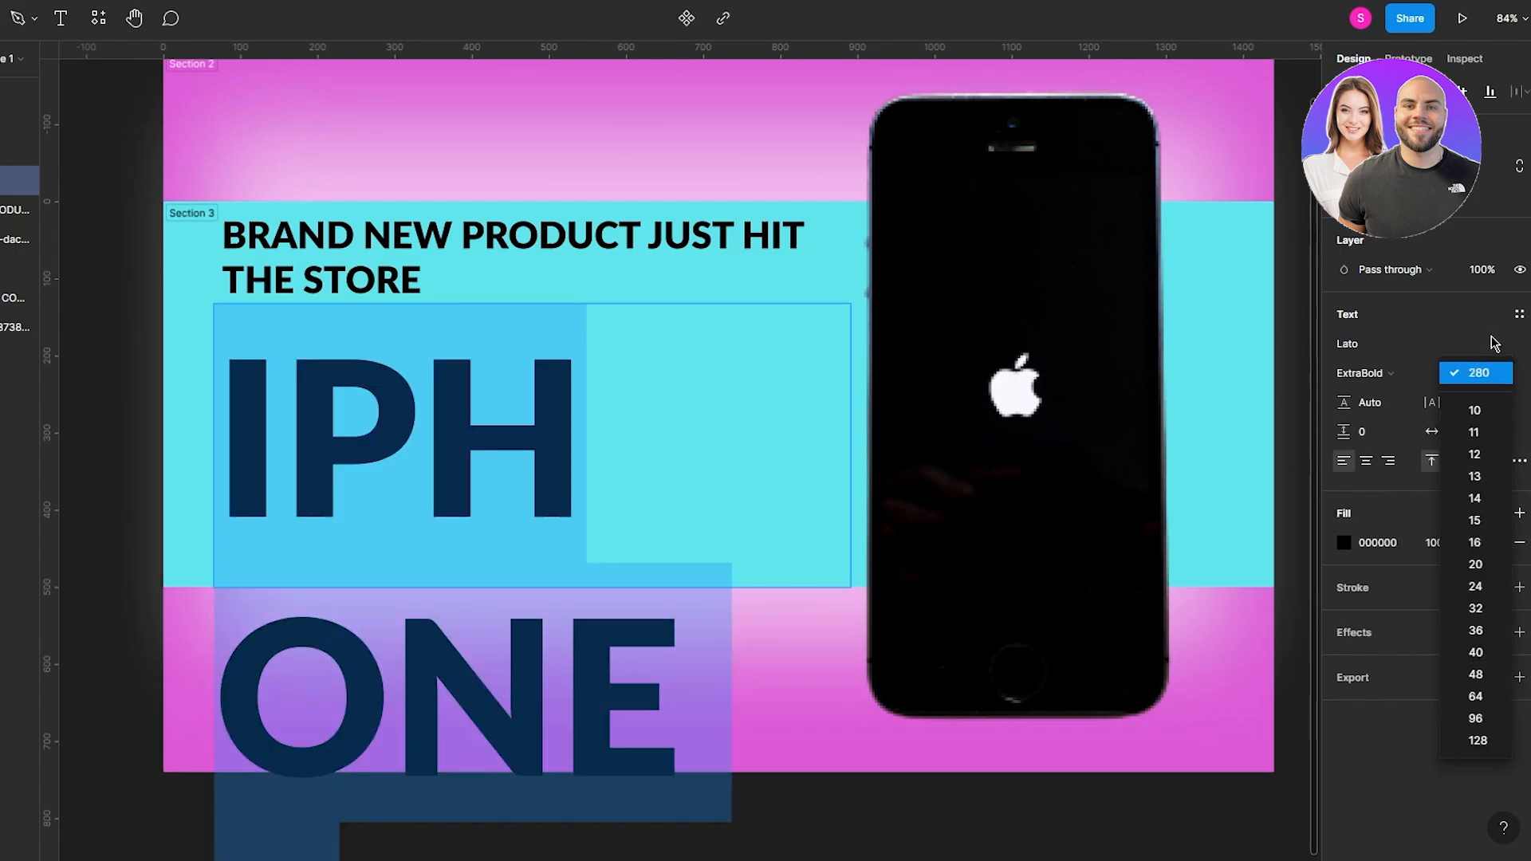
# - Reduce the "IPHONE 7" text size through 200 and 180 to 160, and finish editing the text
pyautogui.click(1463, 375)
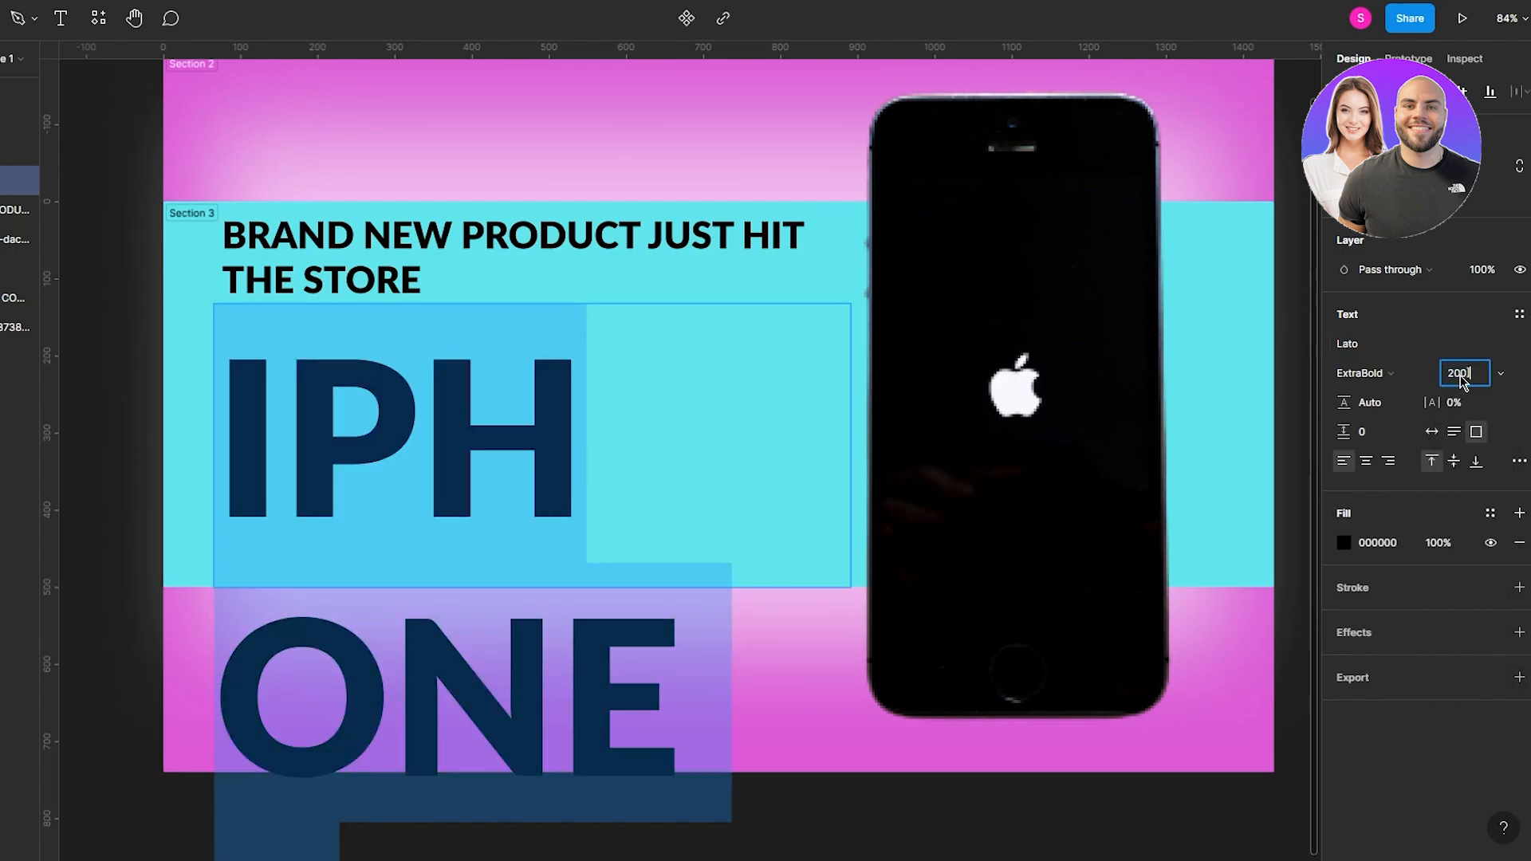
pyautogui.write('200')
pyautogui.press('Escape')
pyautogui.click(1459, 374)
pyautogui.write('200')
pyautogui.press('Return')
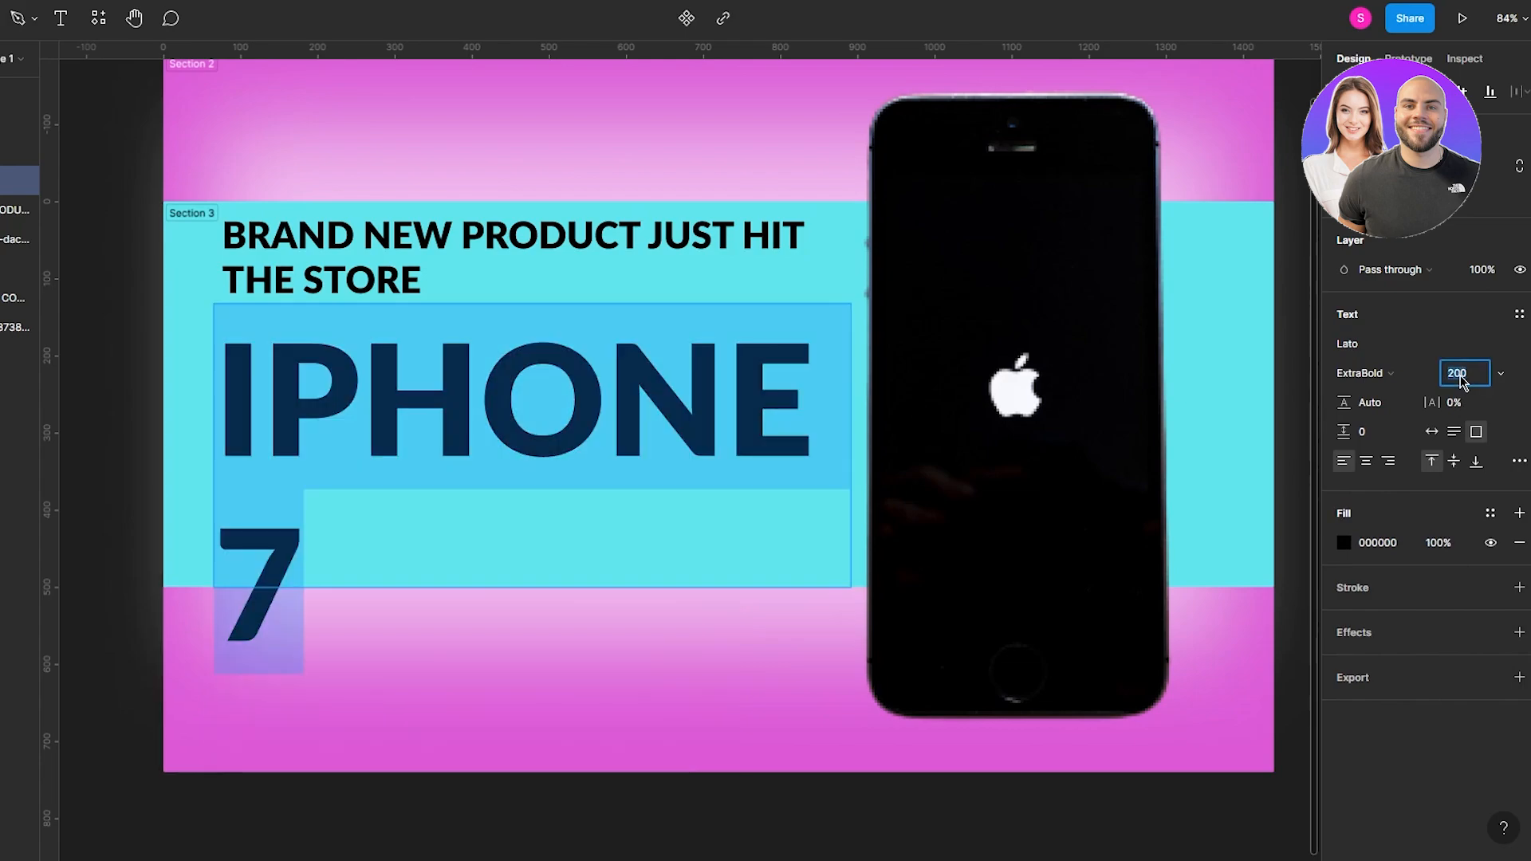
pyautogui.write('180')
pyautogui.press('Return')
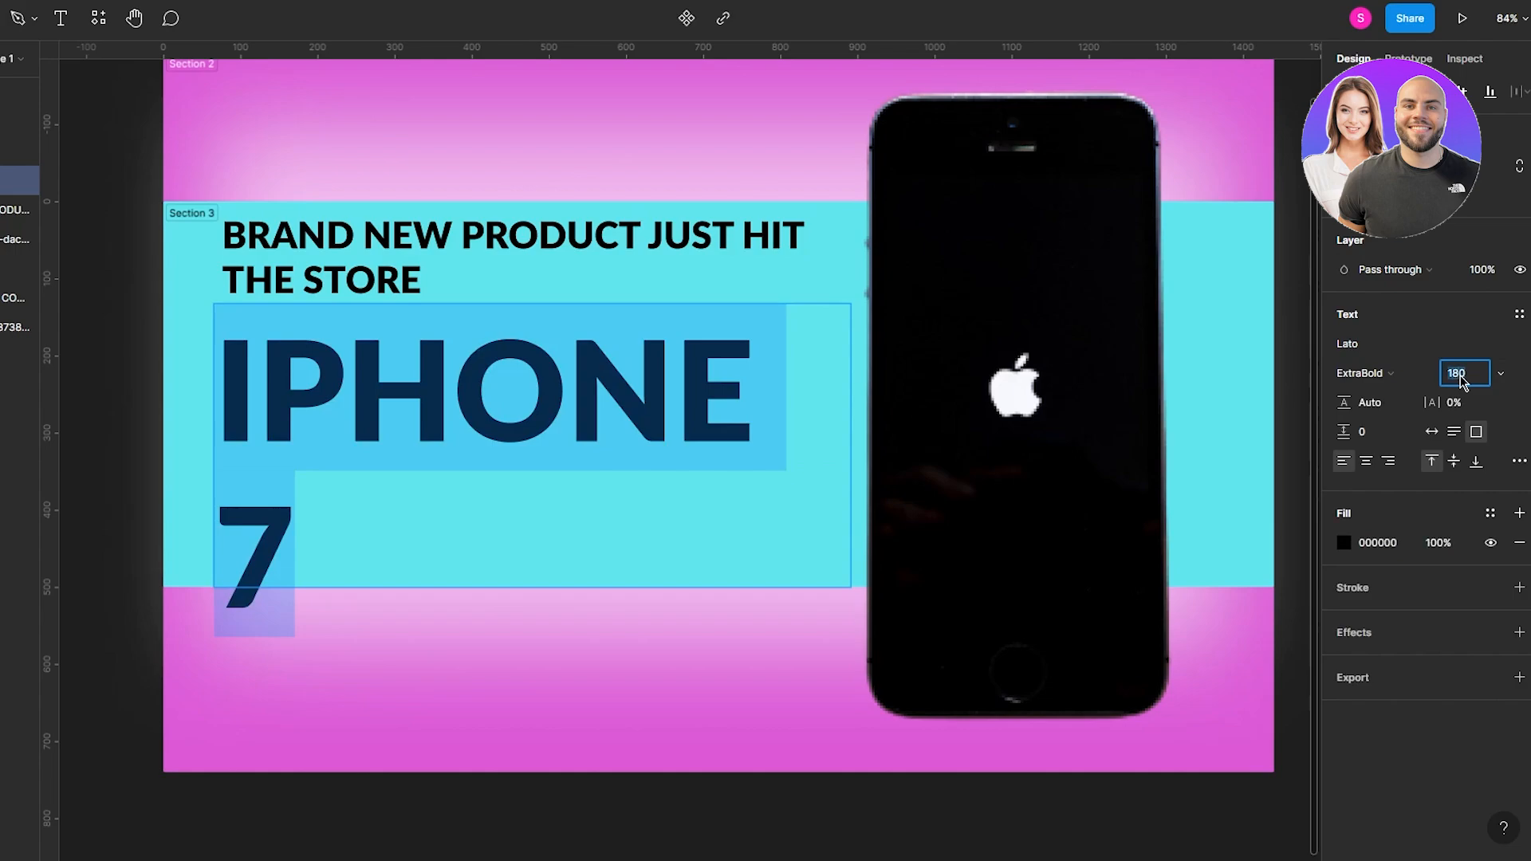
pyautogui.write('160')
pyautogui.press('Return')
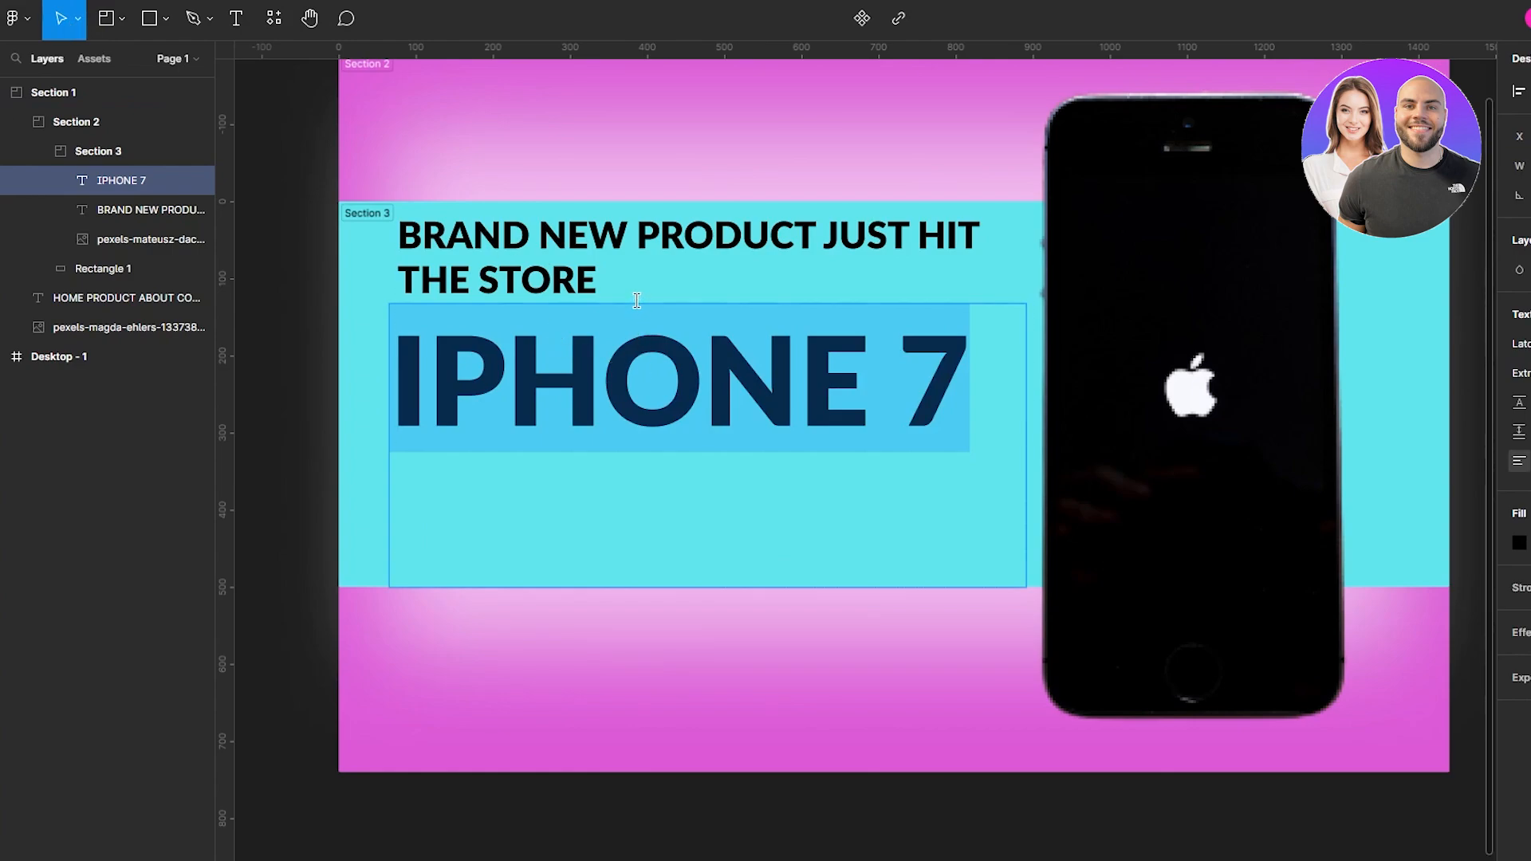
pyautogui.press('Escape')
# - Move the headline text box slightly down and to the right in the cyan section, to about X 83, Y 27
pyautogui.click(763, 247)
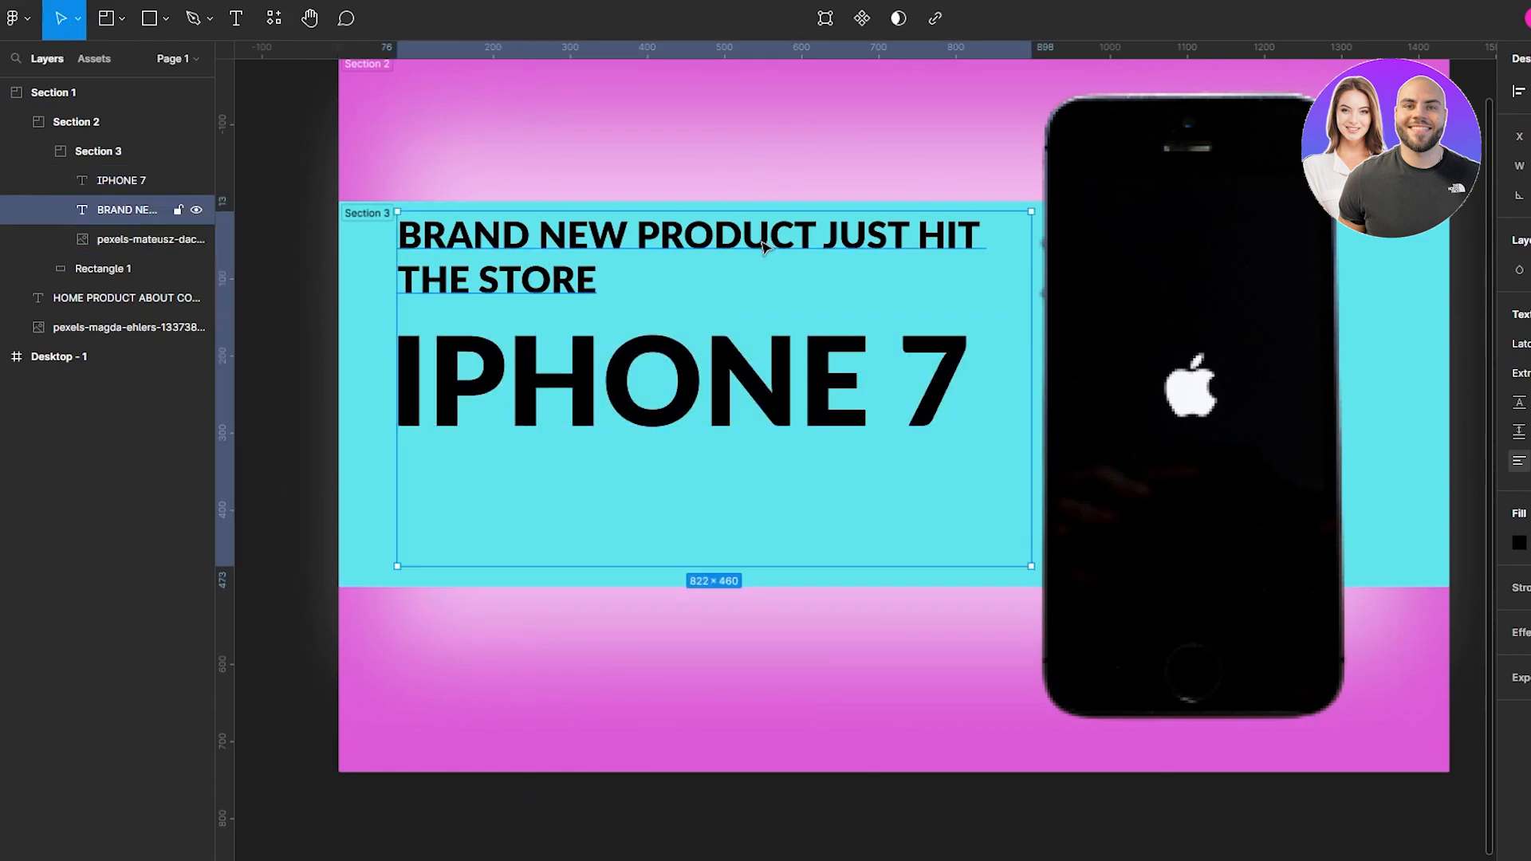
pyautogui.click(724, 341)
pyautogui.doubleClick(721, 352)
pyautogui.click(732, 263)
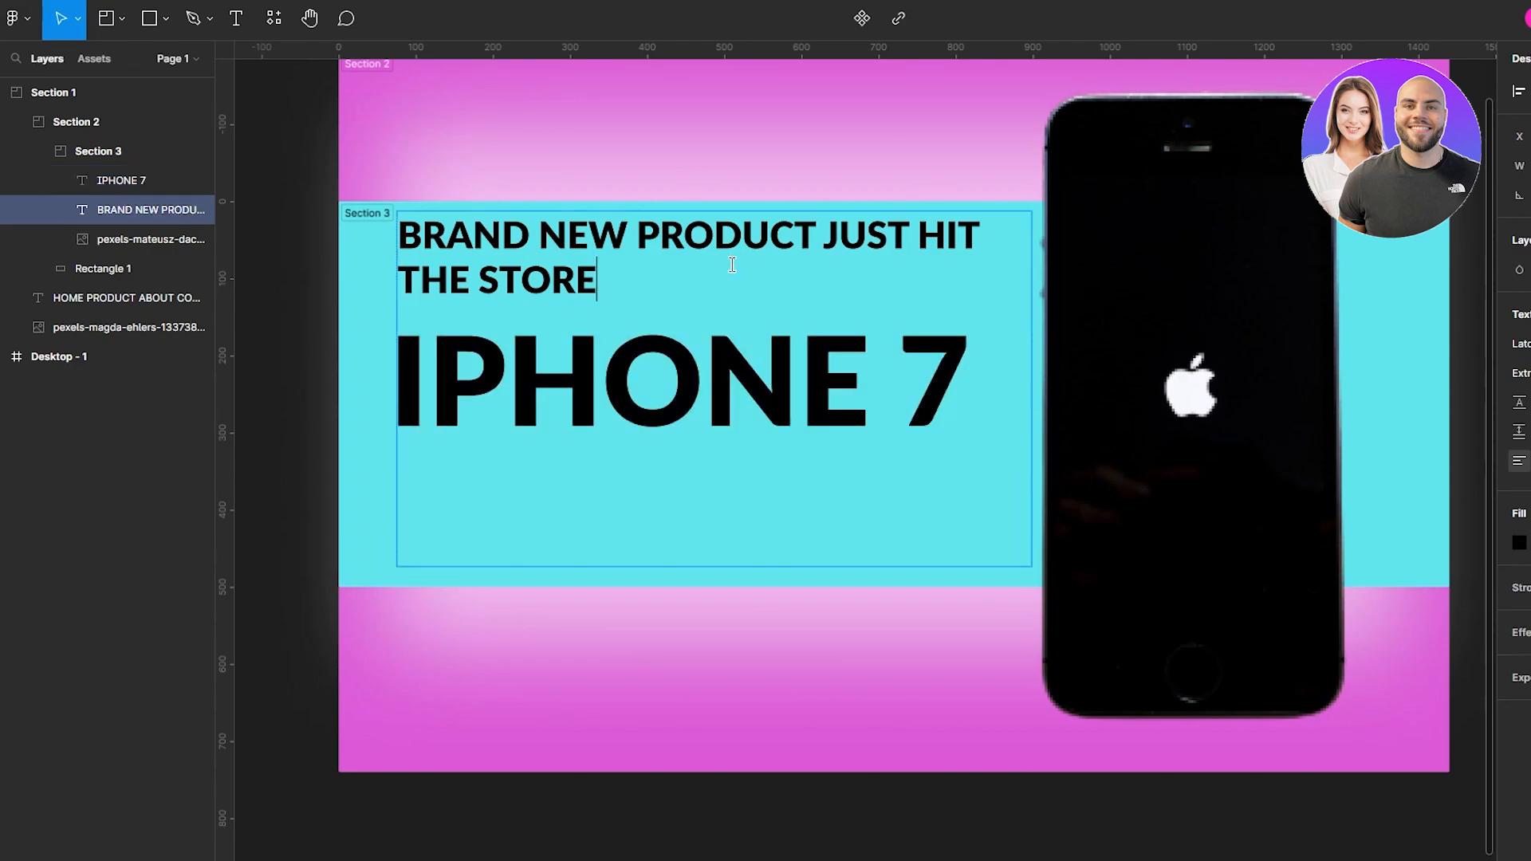
pyautogui.press('Escape')
pyautogui.moveTo(676, 378)
pyautogui.mouseDown()
pyautogui.moveTo(707, 389)
pyautogui.moveTo(625, 381)
pyautogui.moveTo(682, 395)
pyautogui.mouseUp()
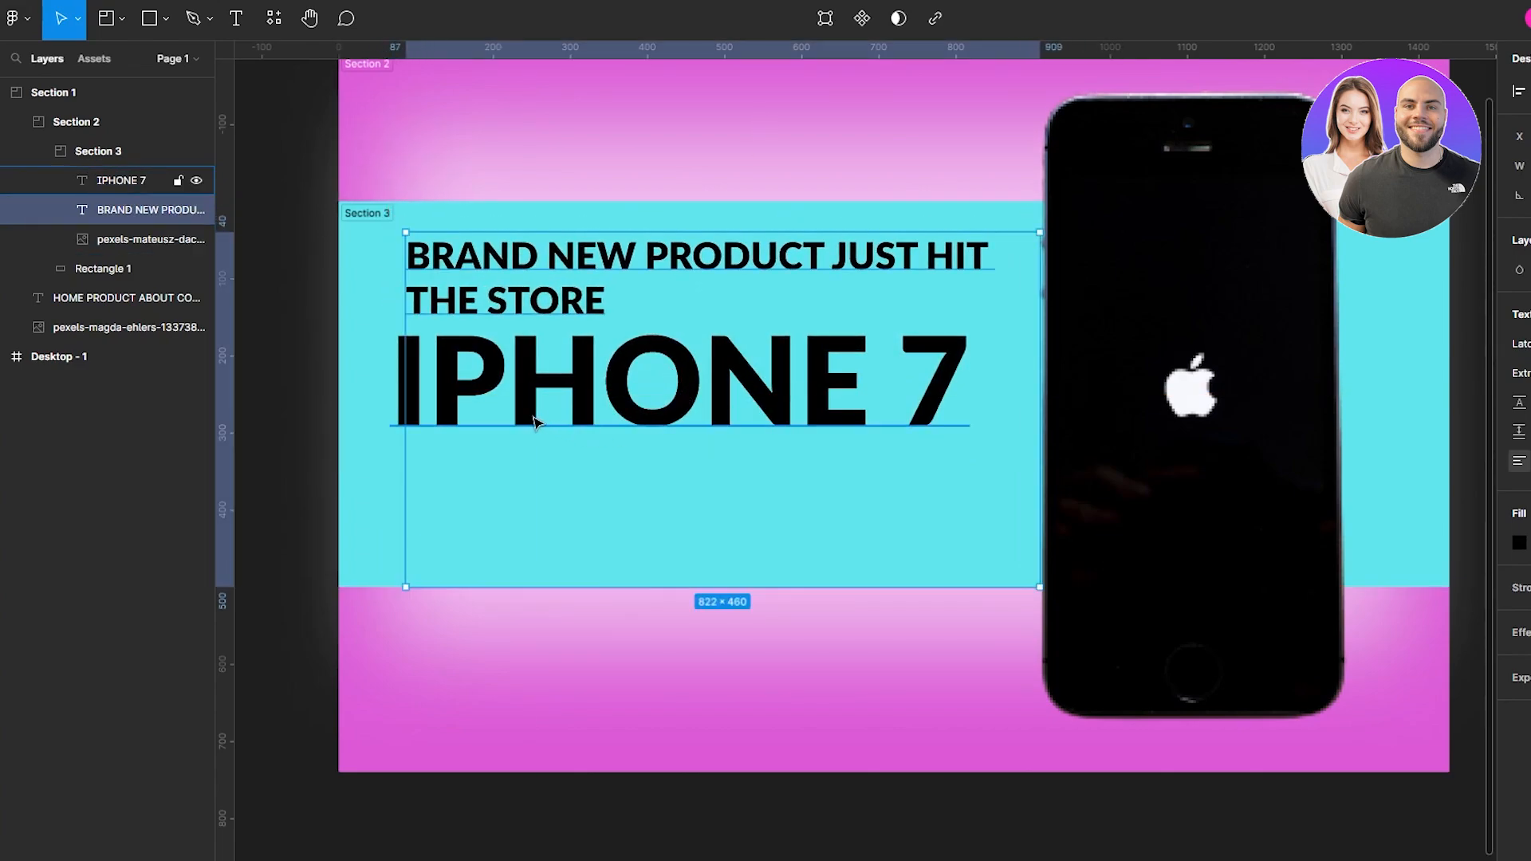
pyautogui.moveTo(533, 417)
pyautogui.mouseDown()
pyautogui.moveTo(544, 424)
pyautogui.moveTo(530, 407)
pyautogui.mouseUp()
# - Move the "IPHONE 7" text down to about Y 207 and align its left edge with the headline at X 83
pyautogui.click(403, 389)
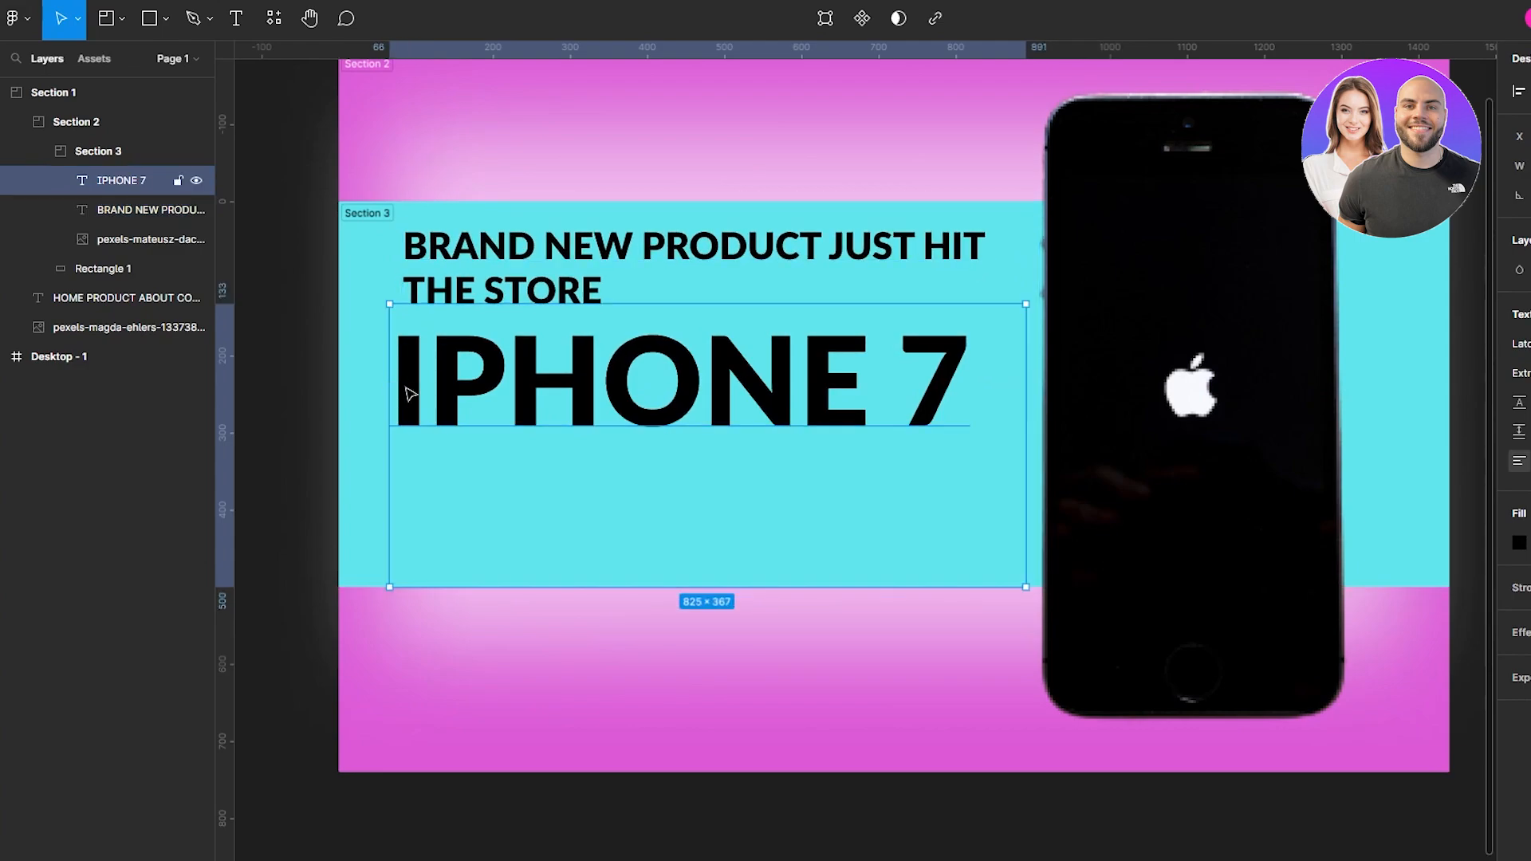
pyautogui.moveTo(432, 399); pyautogui.dragTo(445, 456)
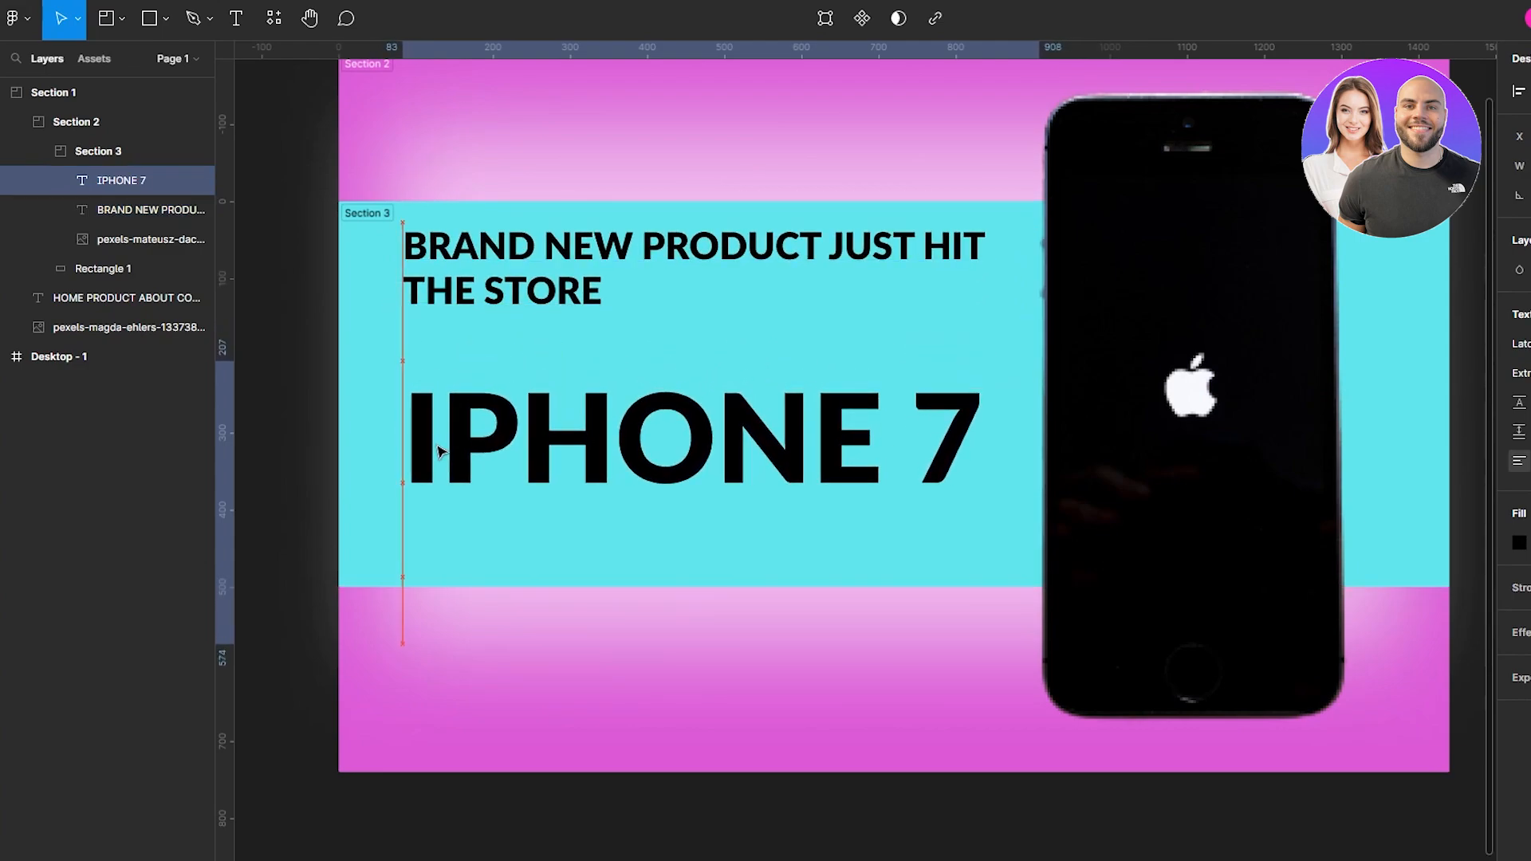
pyautogui.click(500, 270)
pyautogui.click(697, 154)
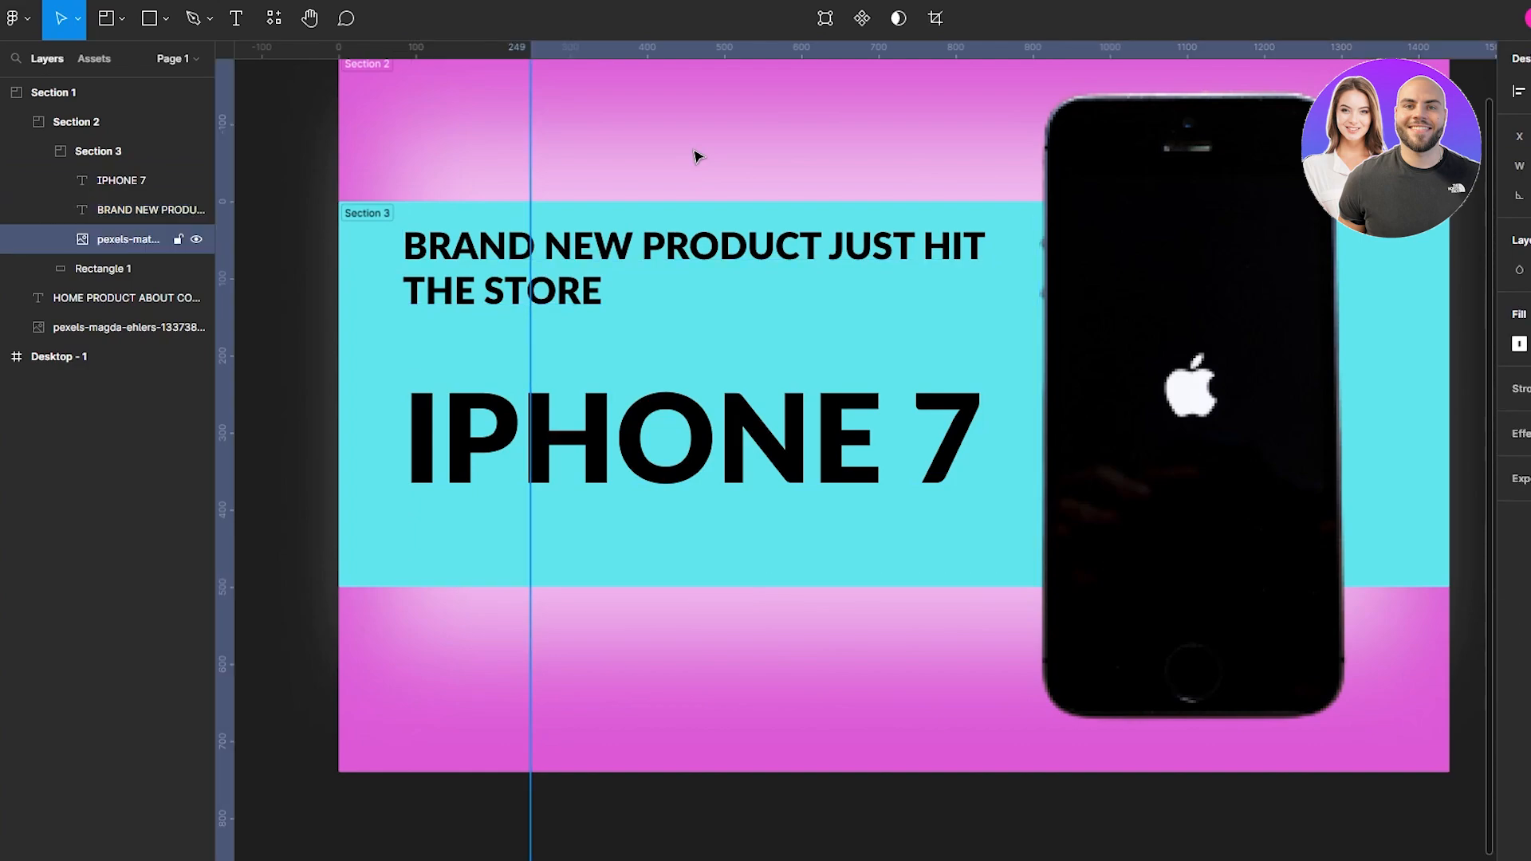
# - Add a drop shadow to the headline with X offset 8, Y offset 4 and blur 0
pyautogui.click(684, 264)
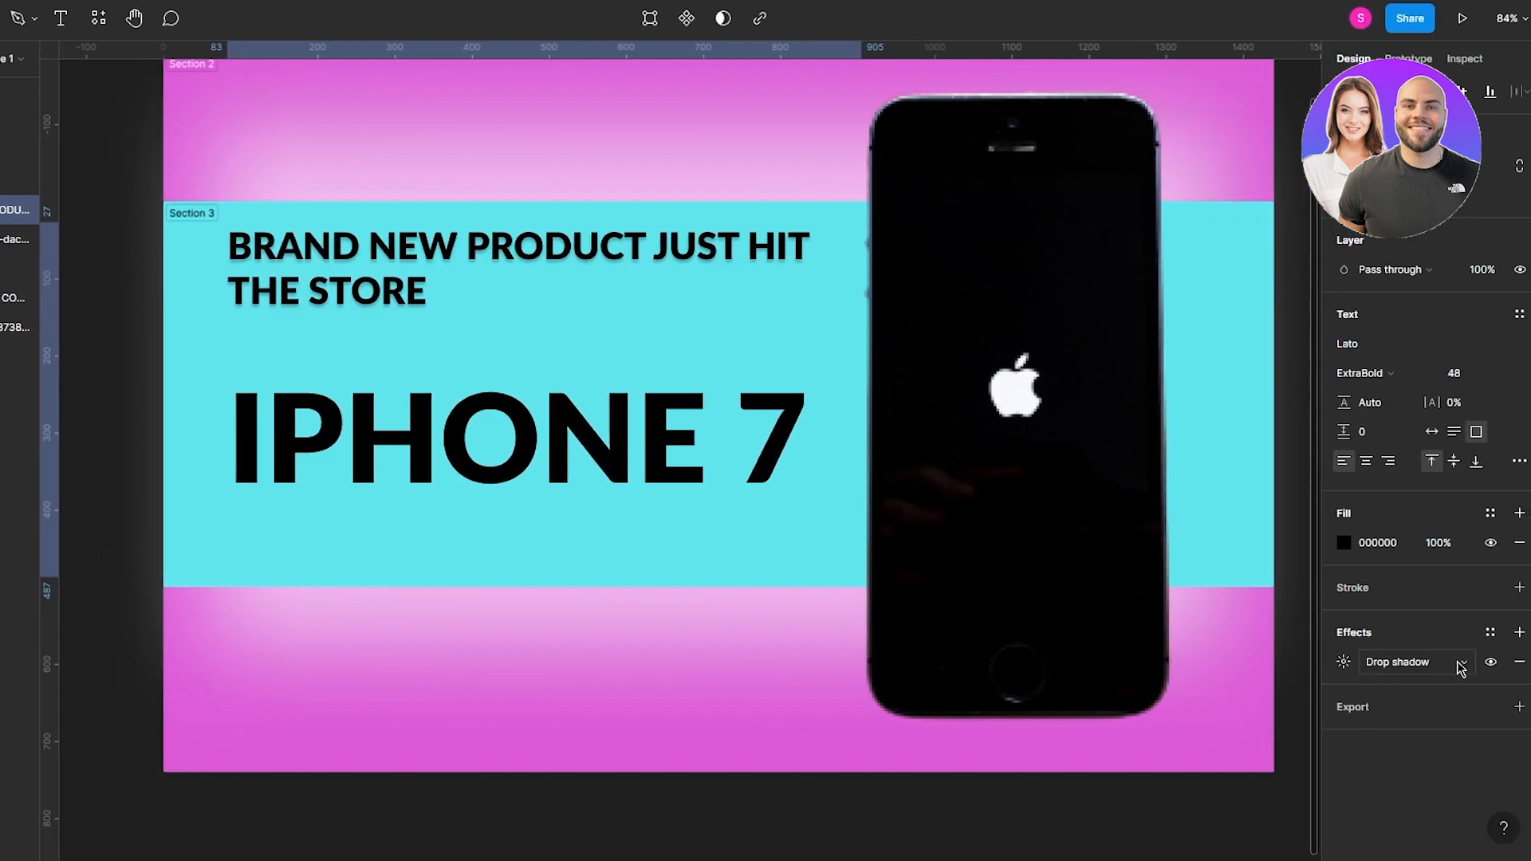
pyautogui.click(1458, 665)
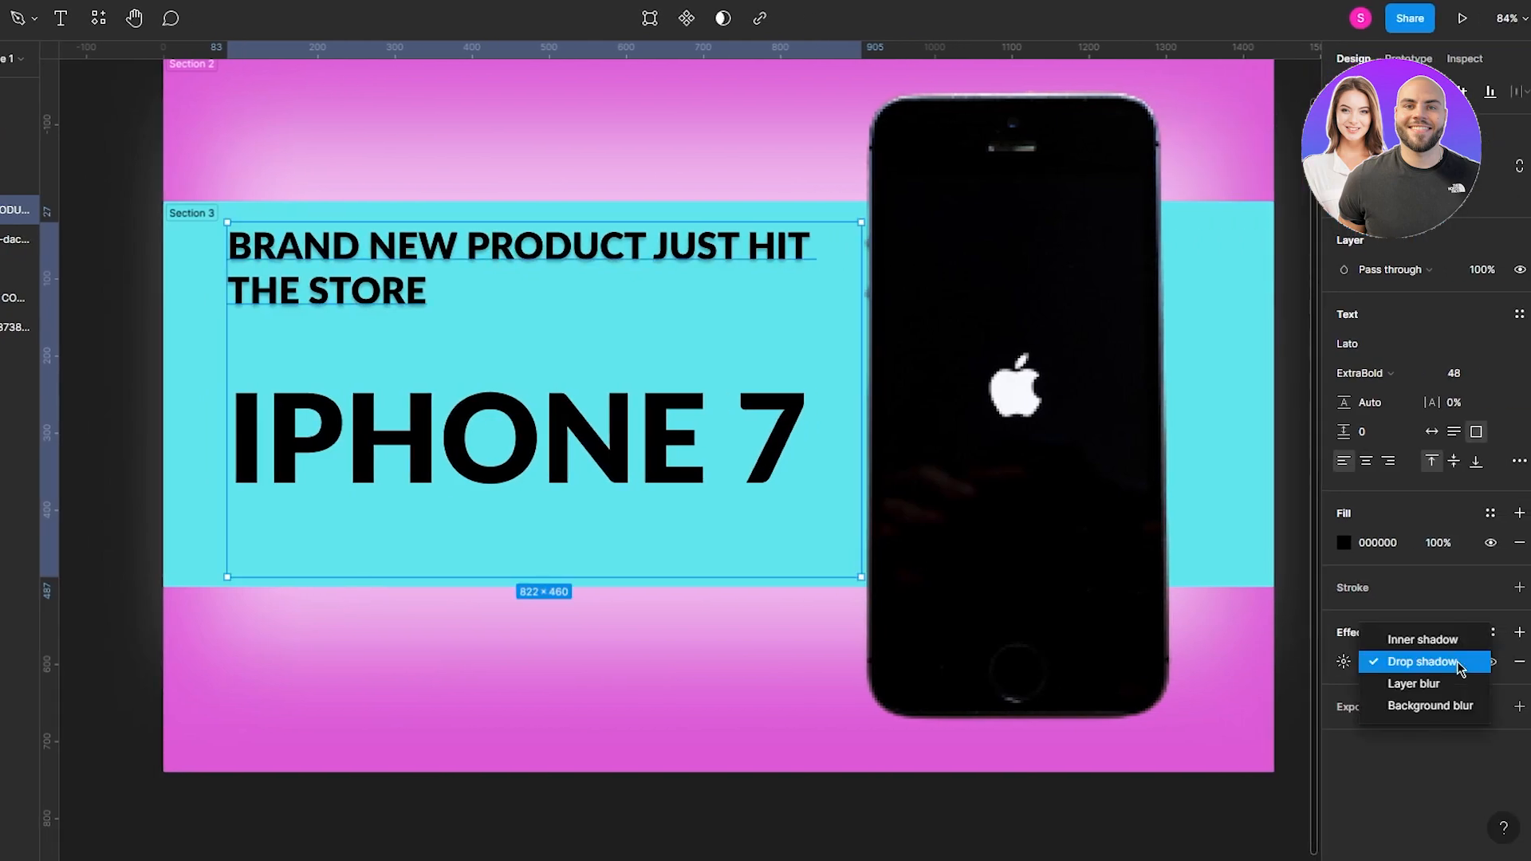
pyautogui.click(1457, 665)
pyautogui.click(1344, 662)
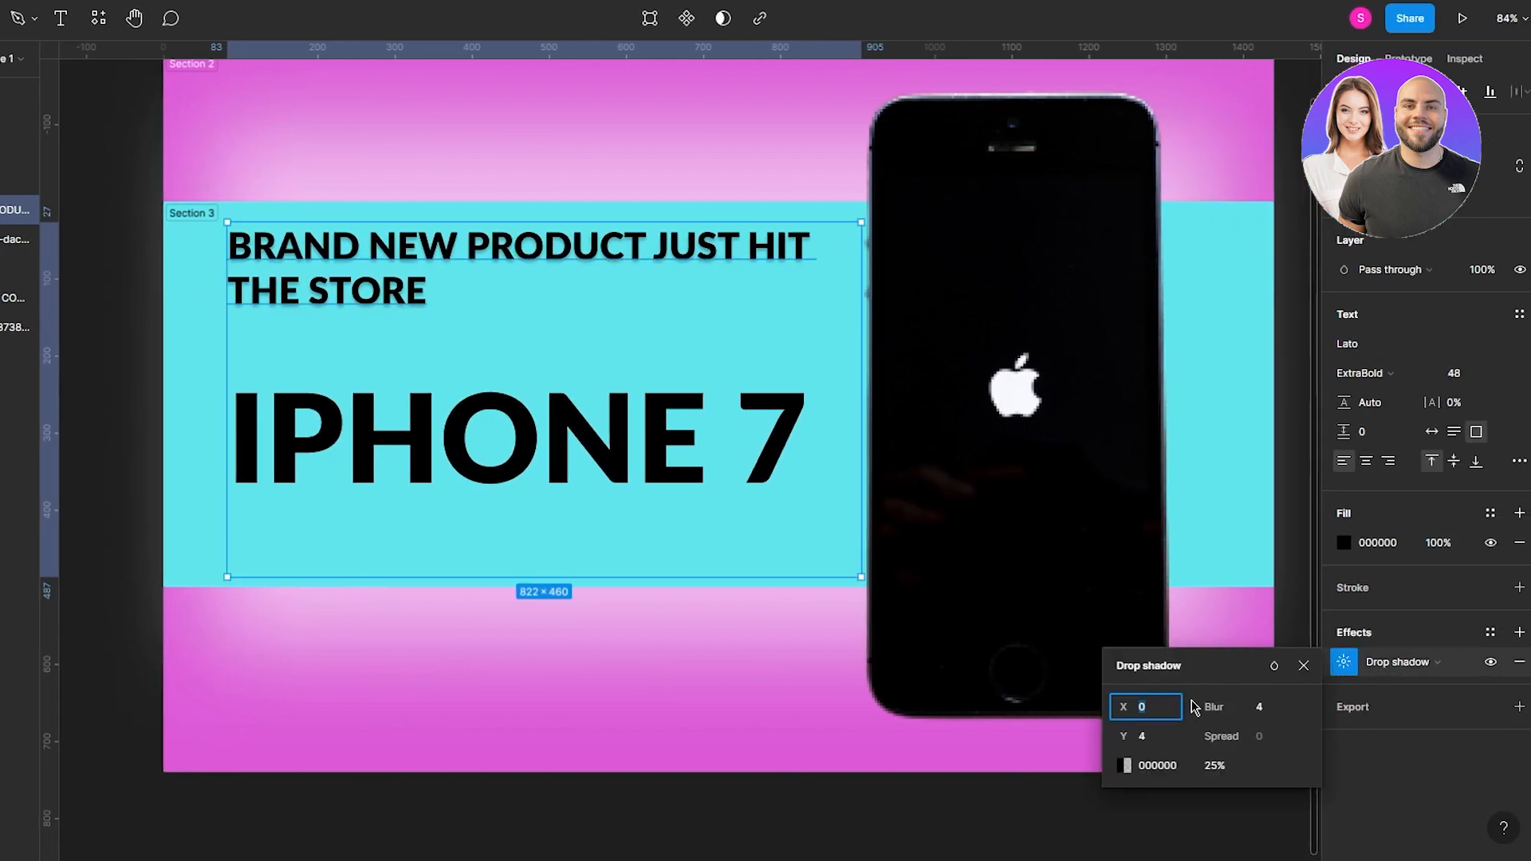
pyautogui.click(1256, 708)
pyautogui.moveTo(1226, 707); pyautogui.dragTo(1233, 707)
pyautogui.moveTo(1124, 705); pyautogui.dragTo(1002, 687)
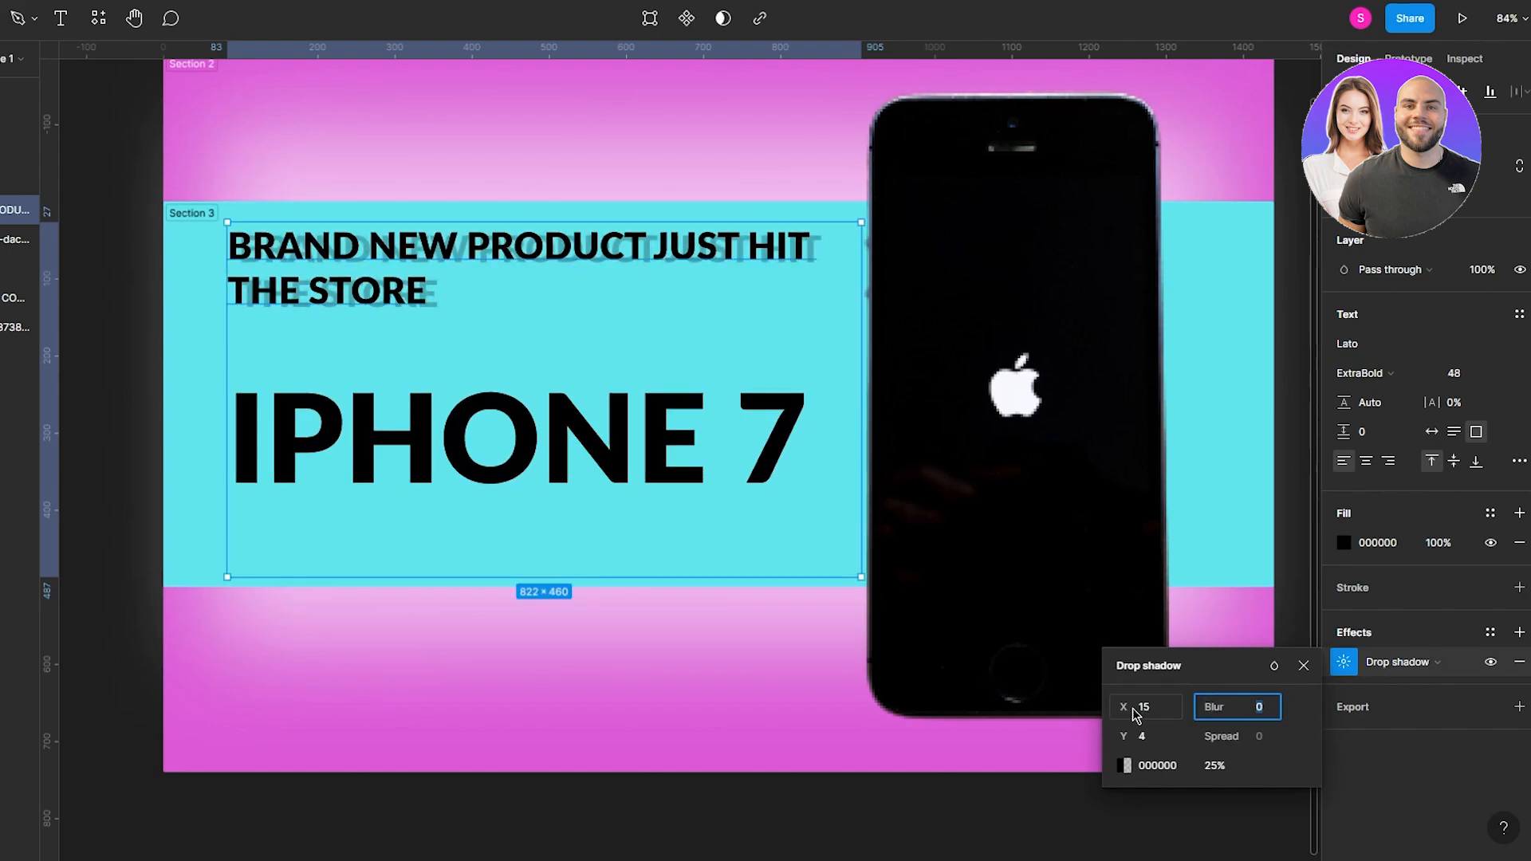
pyautogui.moveTo(1135, 708); pyautogui.dragTo(1124, 706)
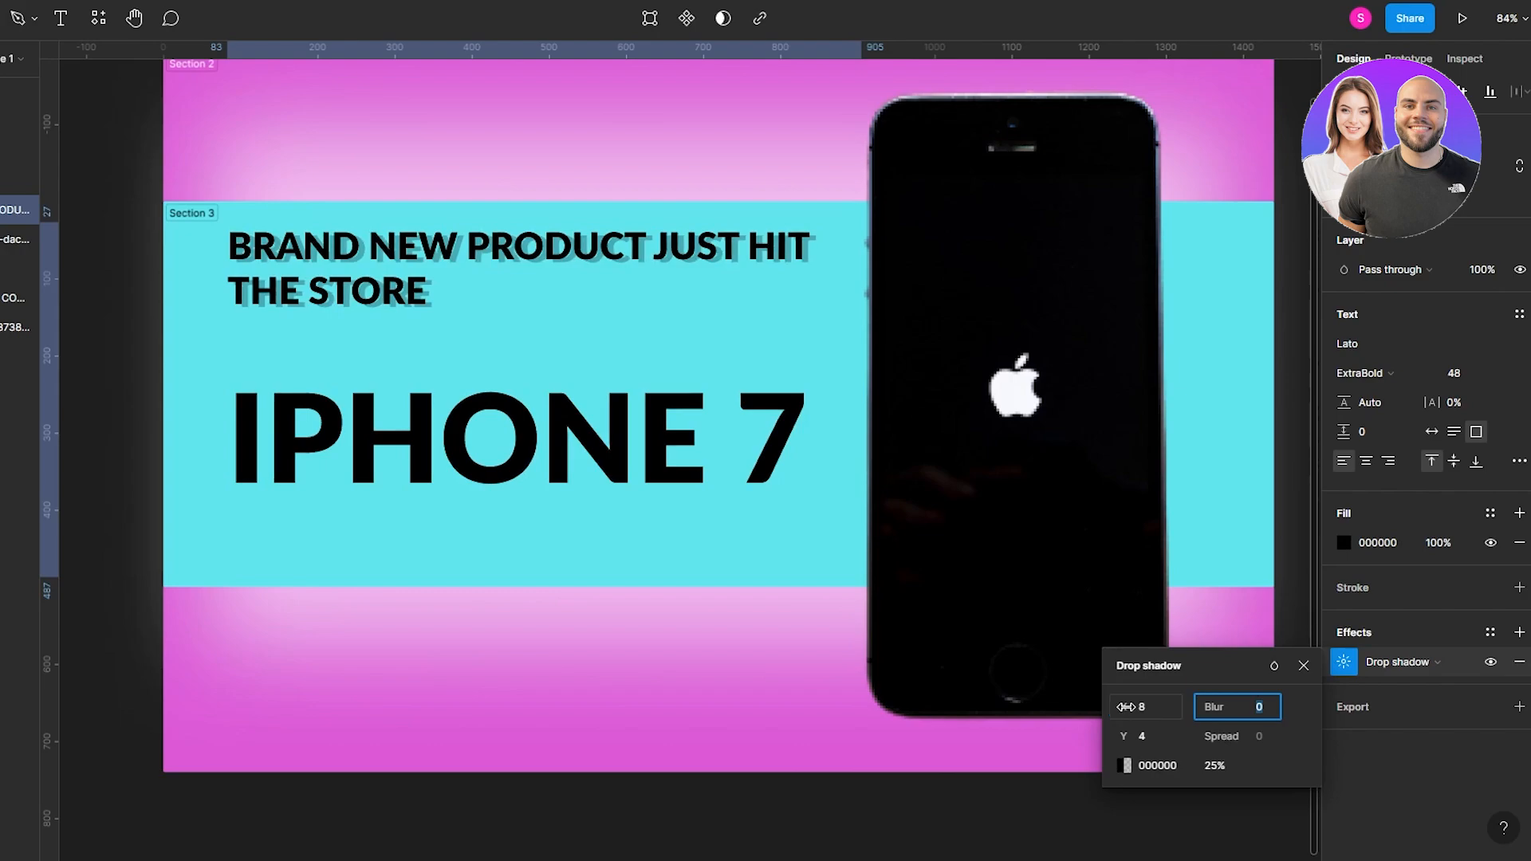
# - Add a drop shadow to the iPhone image, adjusting its blur and offset so it falls to the phone's right
pyautogui.click(956, 401)
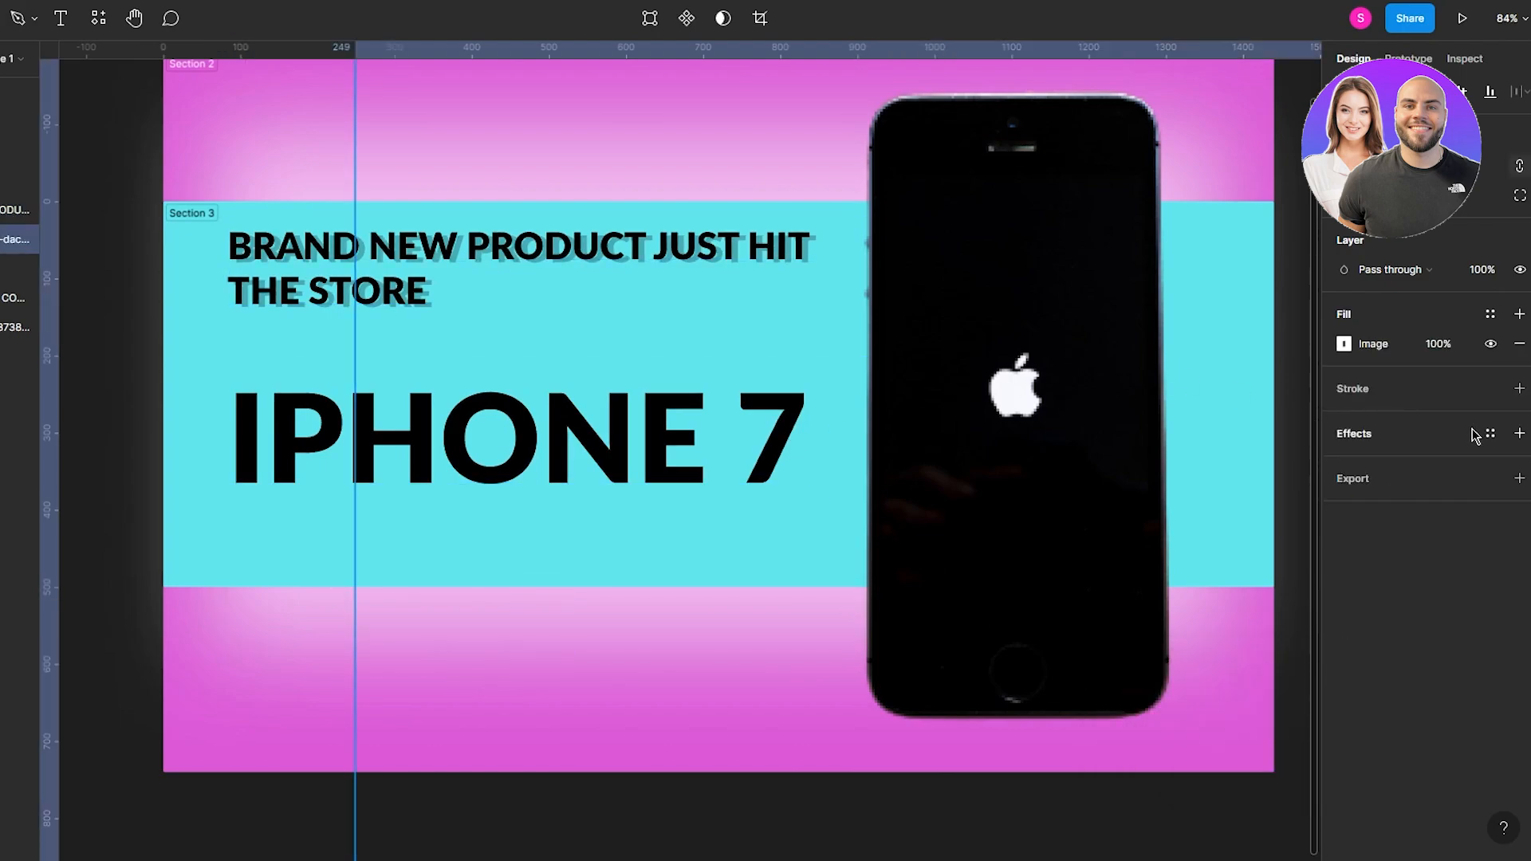
pyautogui.click(1520, 433)
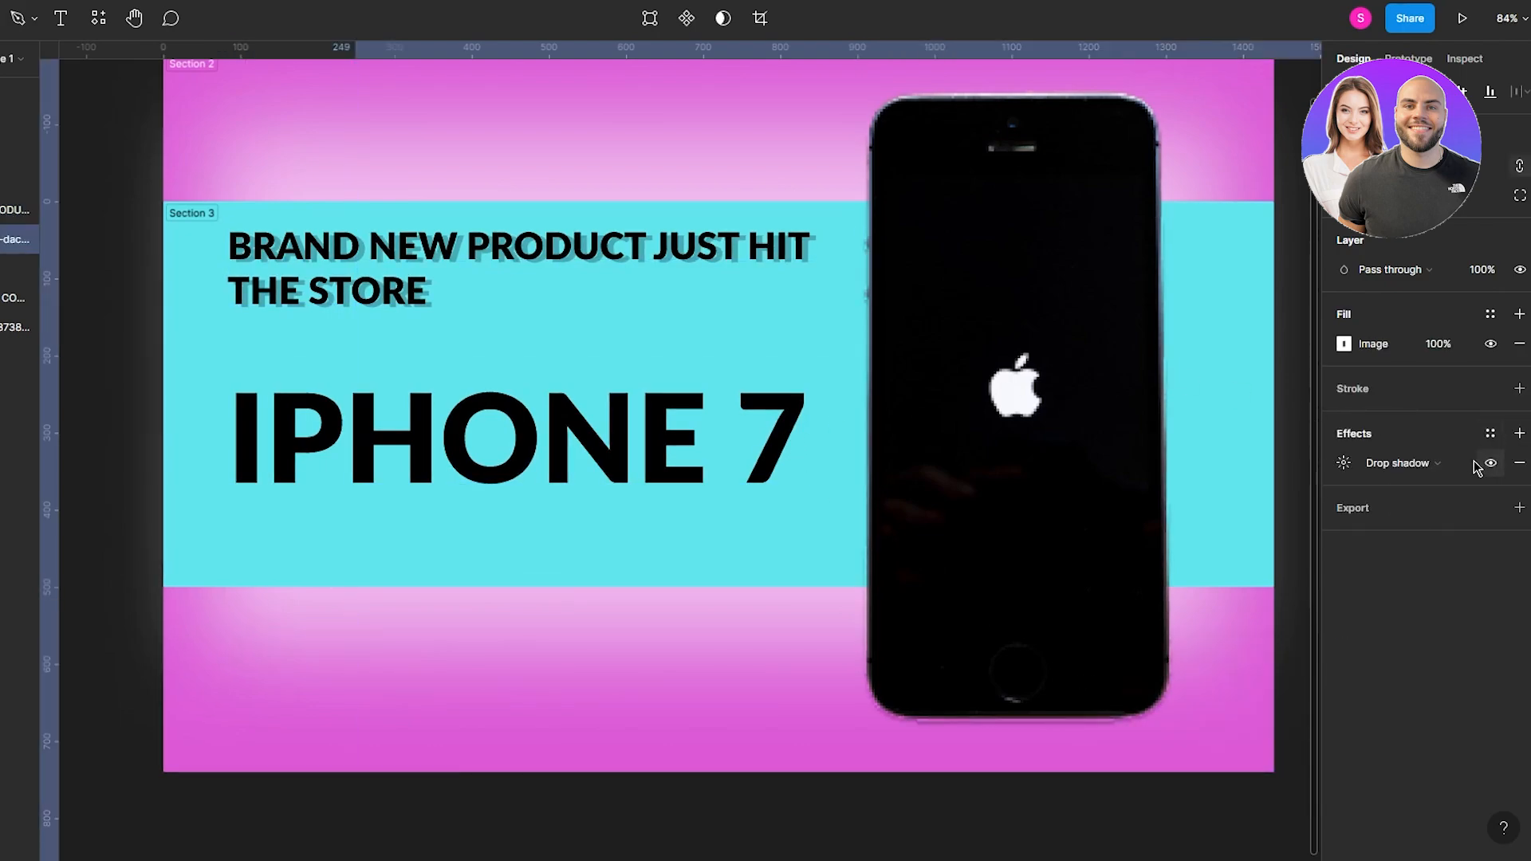
pyautogui.click(1344, 463)
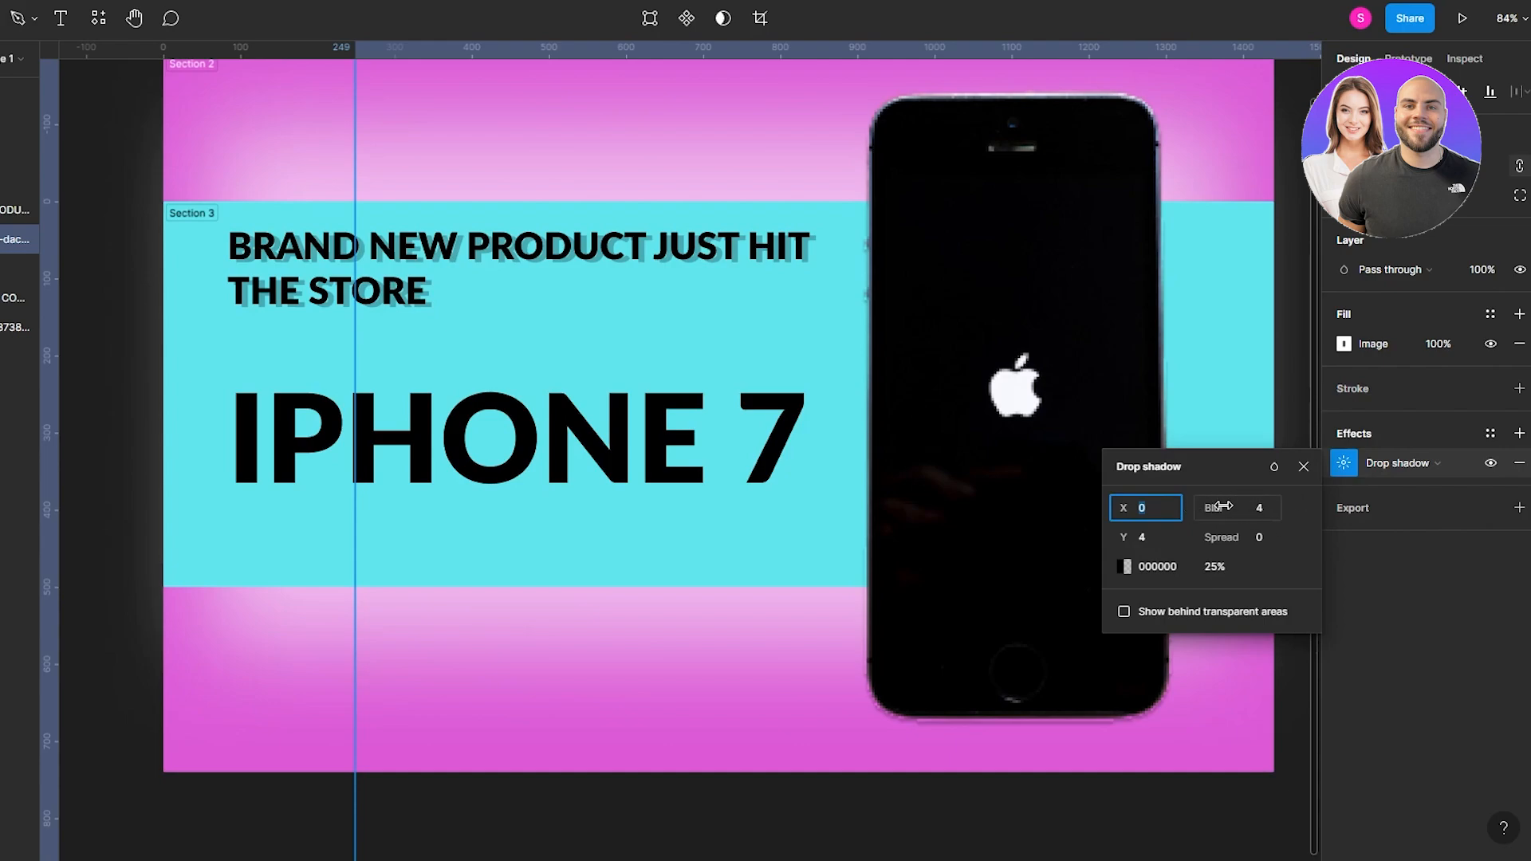
pyautogui.moveTo(1223, 506); pyautogui.dragTo(1162, 528)
# - Raise the iPhone image's exposure strongly and its contrast to the maximum, and close the image adjustments
pyautogui.doubleClick(1187, 386)
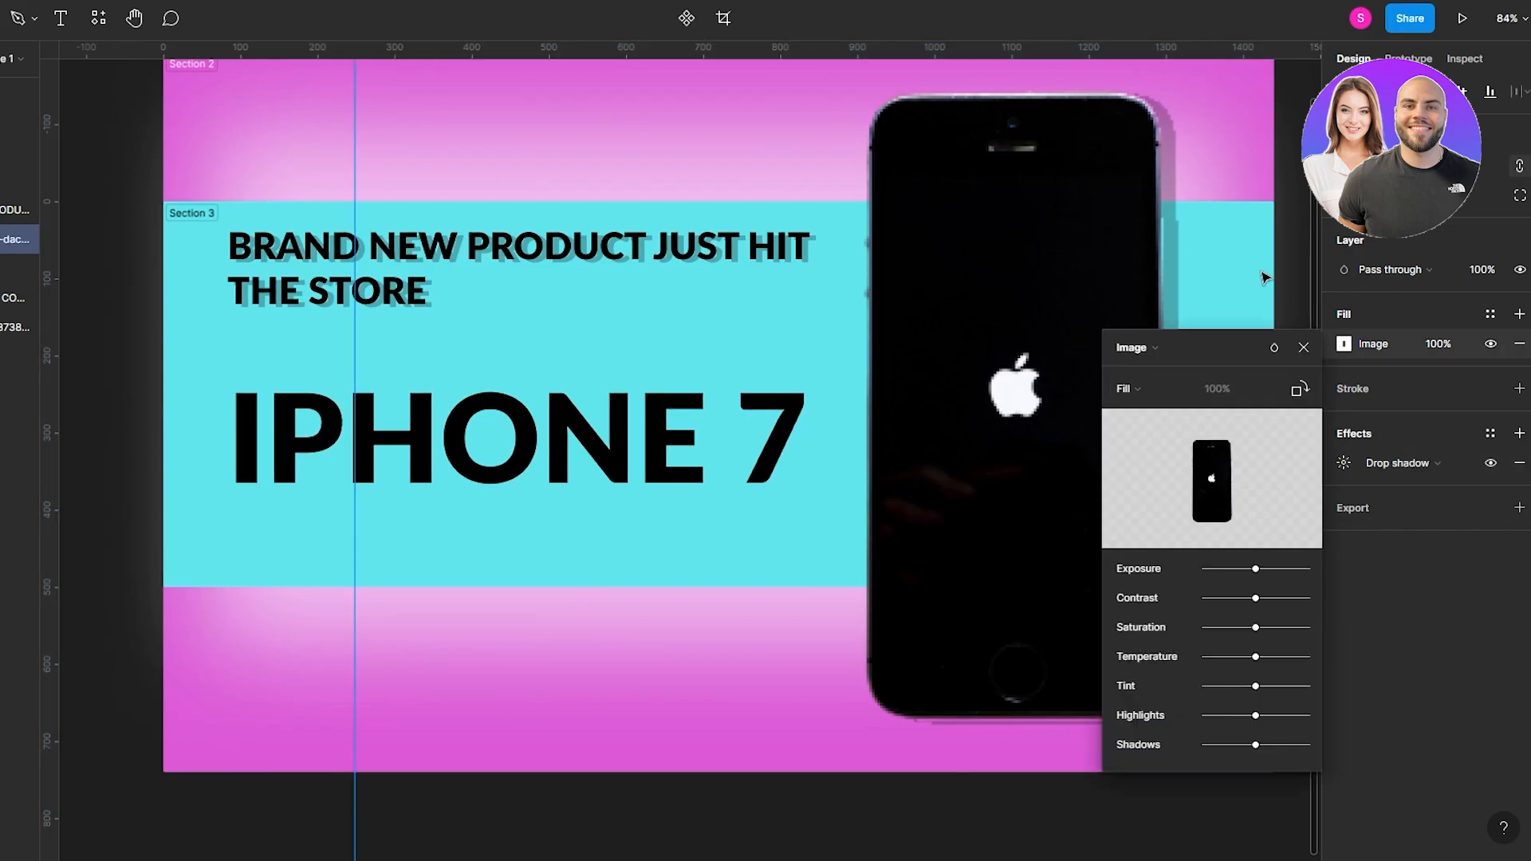
pyautogui.moveTo(1257, 569); pyautogui.dragTo(1389, 605)
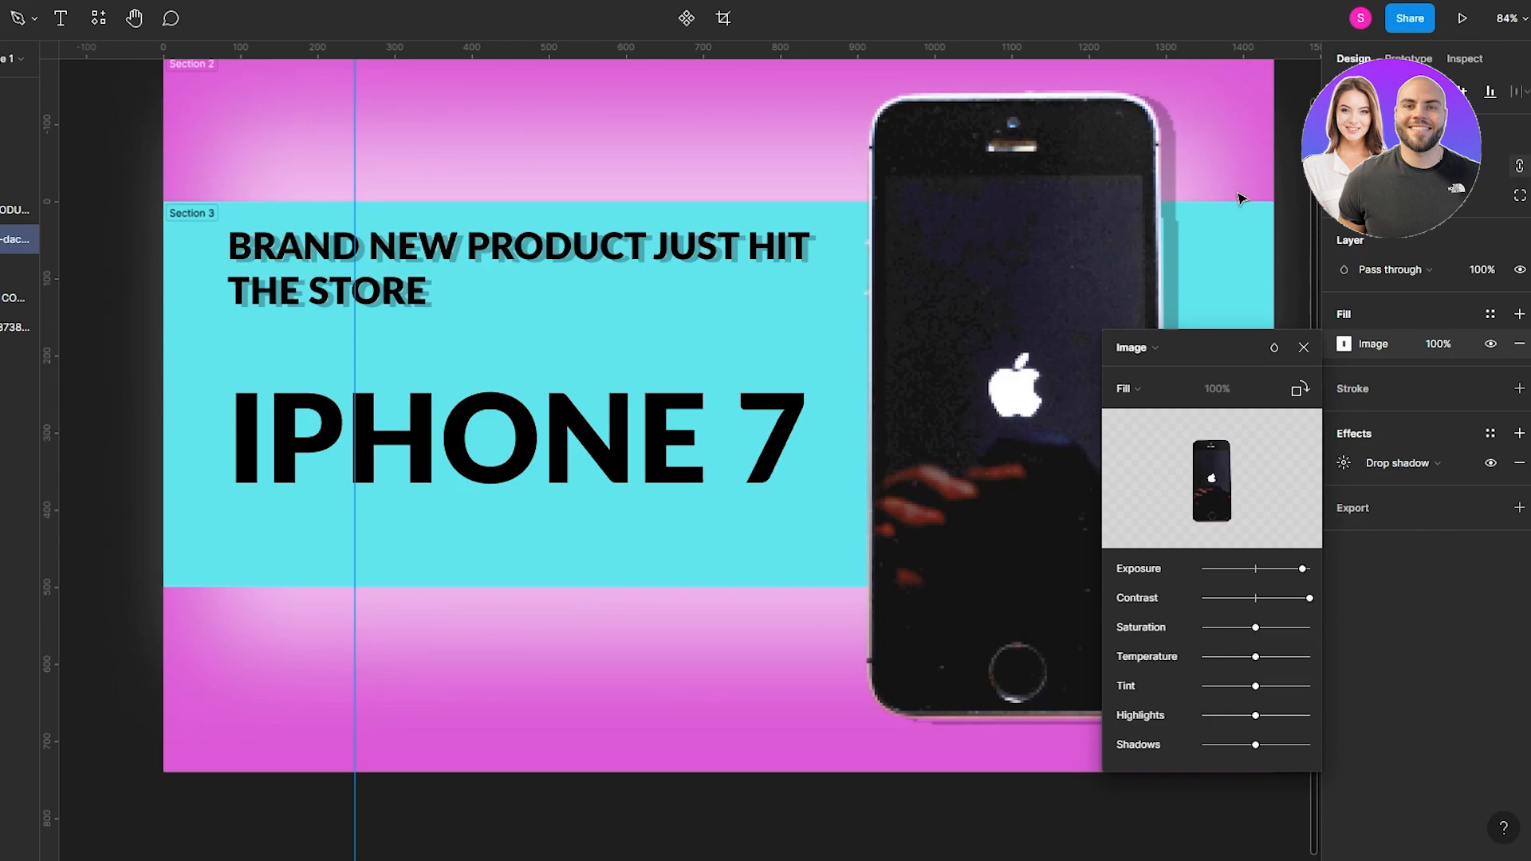
pyautogui.click(1463, 684)
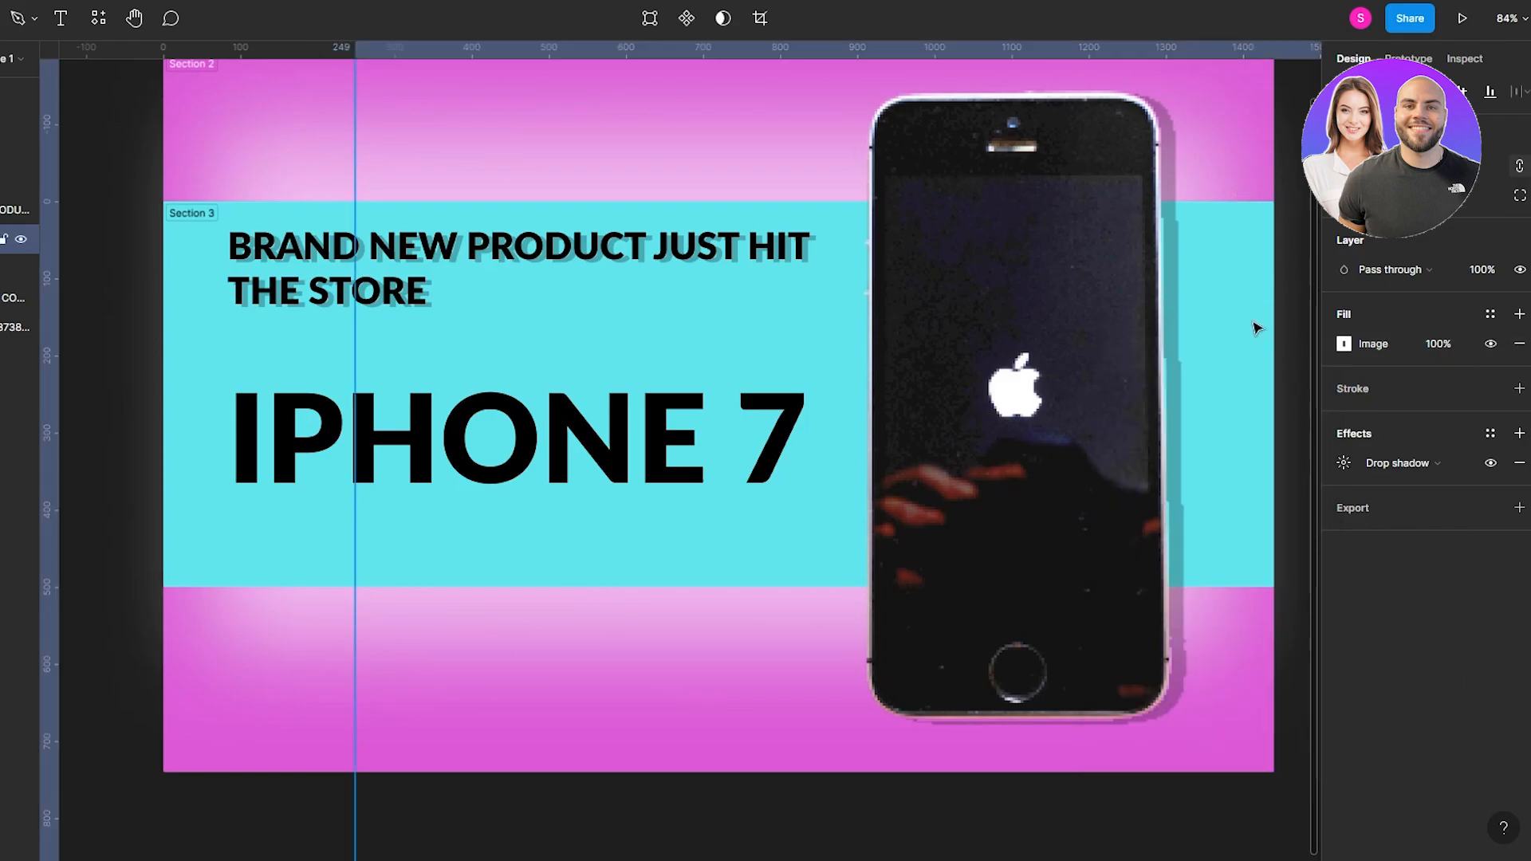
# - Add a drop shadow to the "IPHONE 7" text with X offset 10, Y offset 16 and blur 0
pyautogui.click(507, 405)
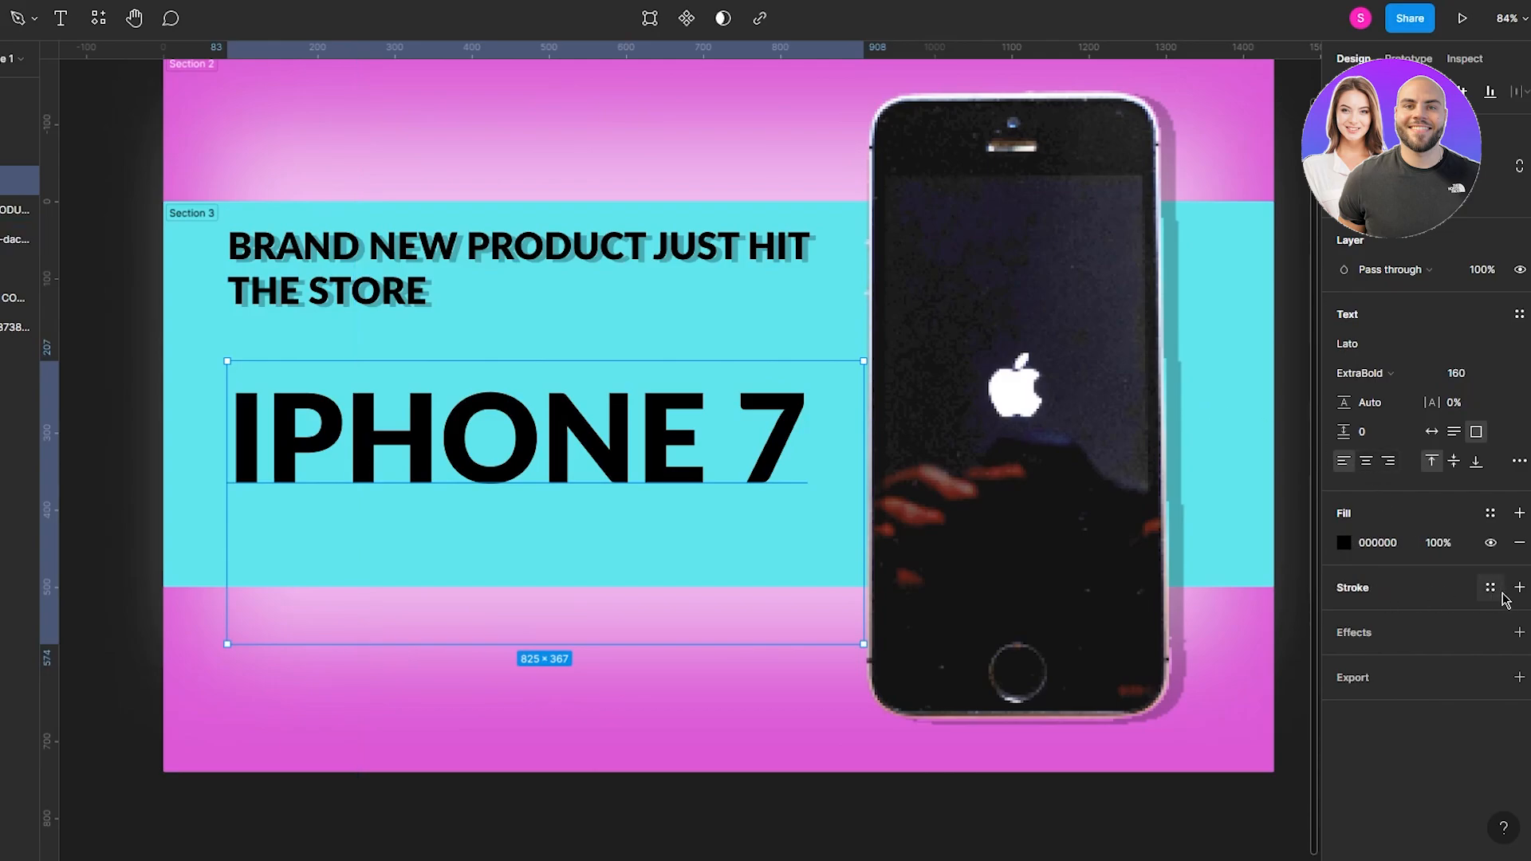
pyautogui.click(1519, 633)
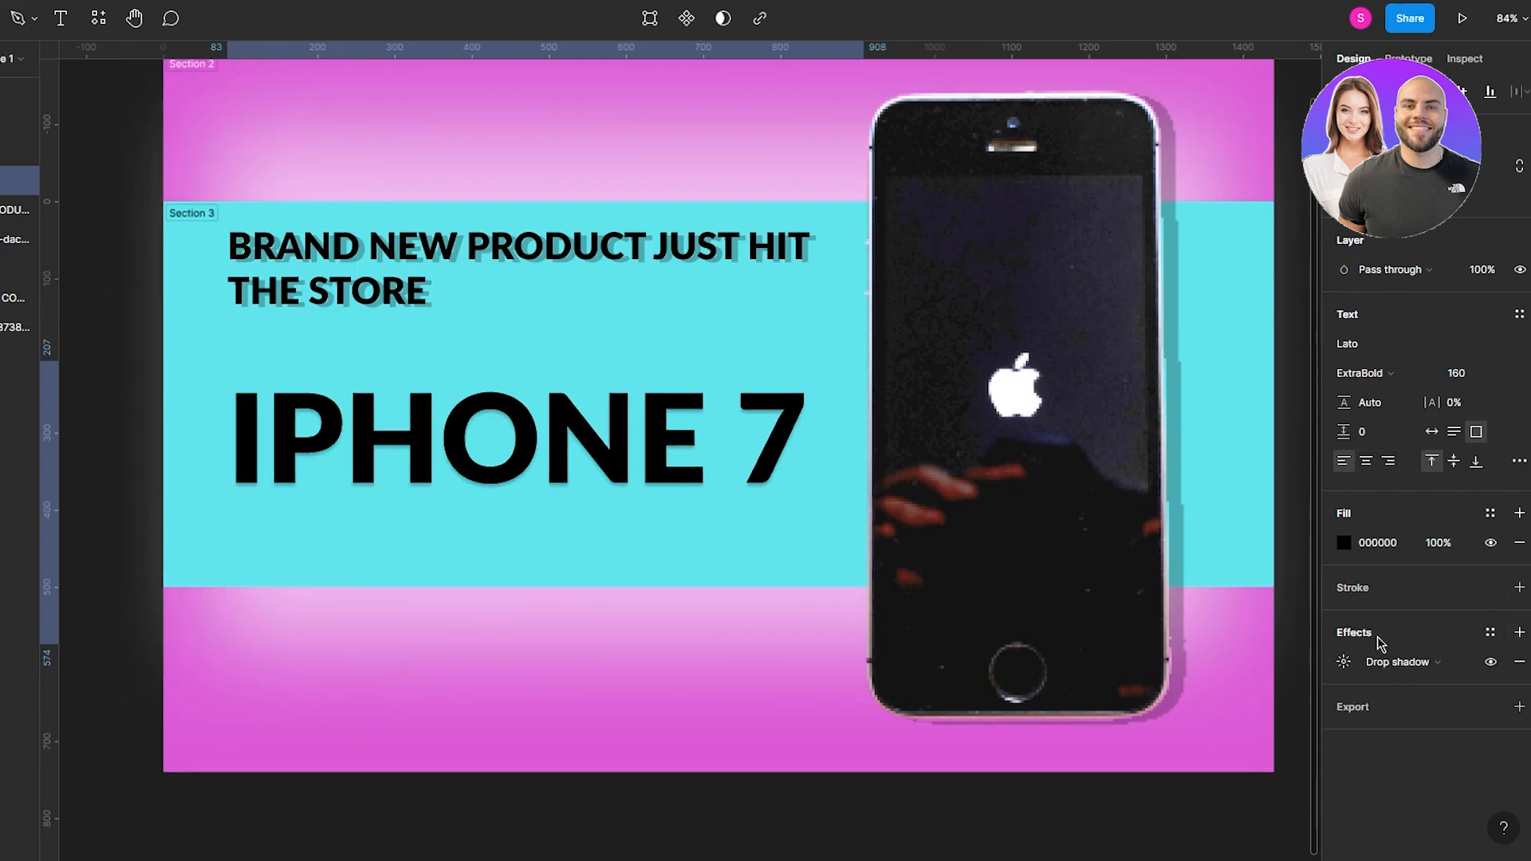
pyautogui.click(1343, 661)
pyautogui.moveTo(1126, 737); pyautogui.dragTo(1026, 702)
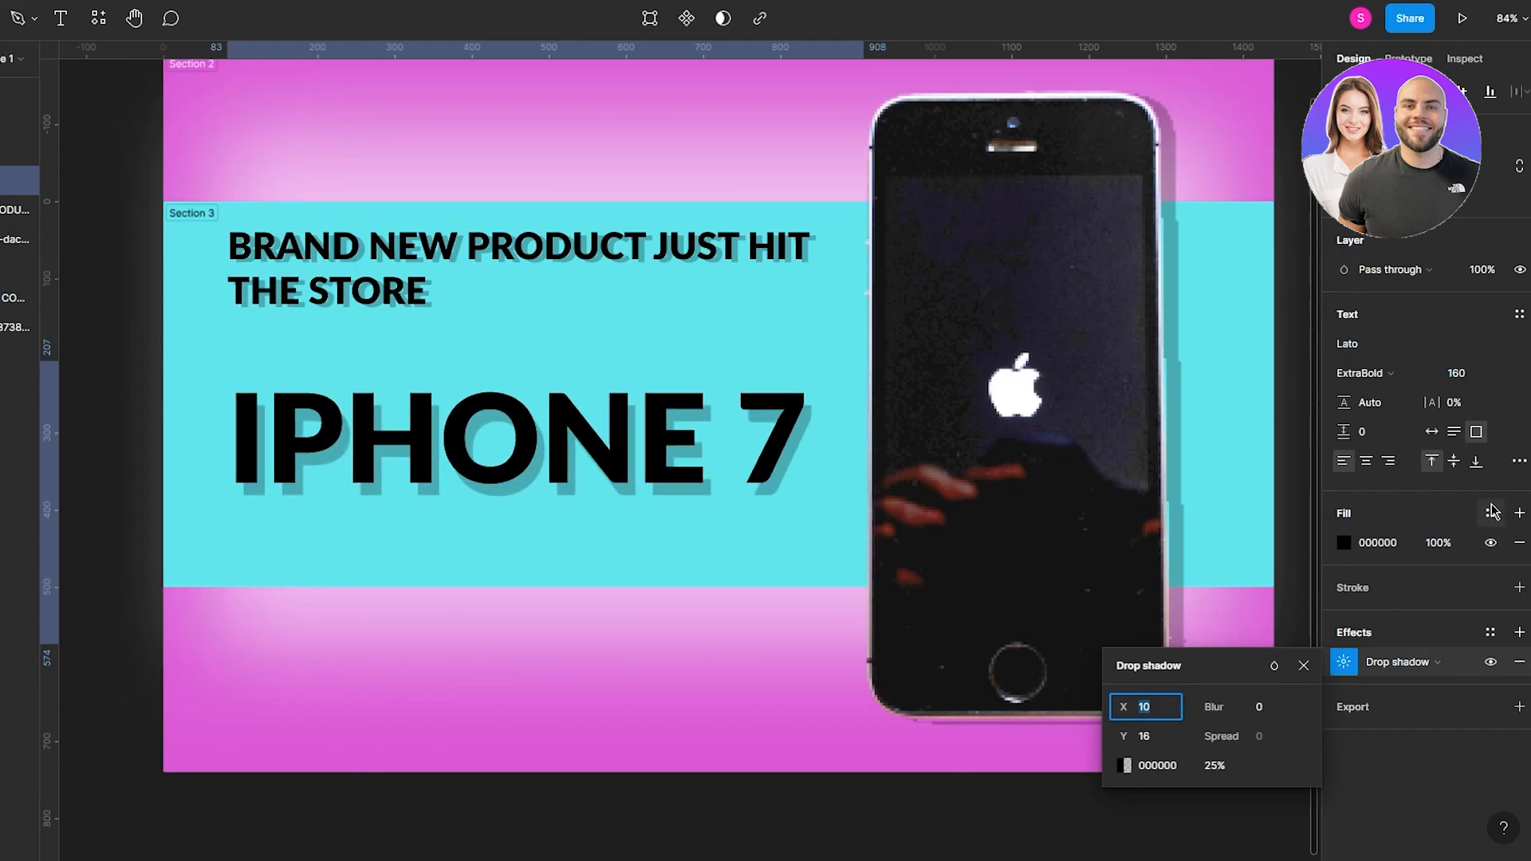
# - Add a dark red B42828 stroke to the iPhone image
pyautogui.click(1244, 417)
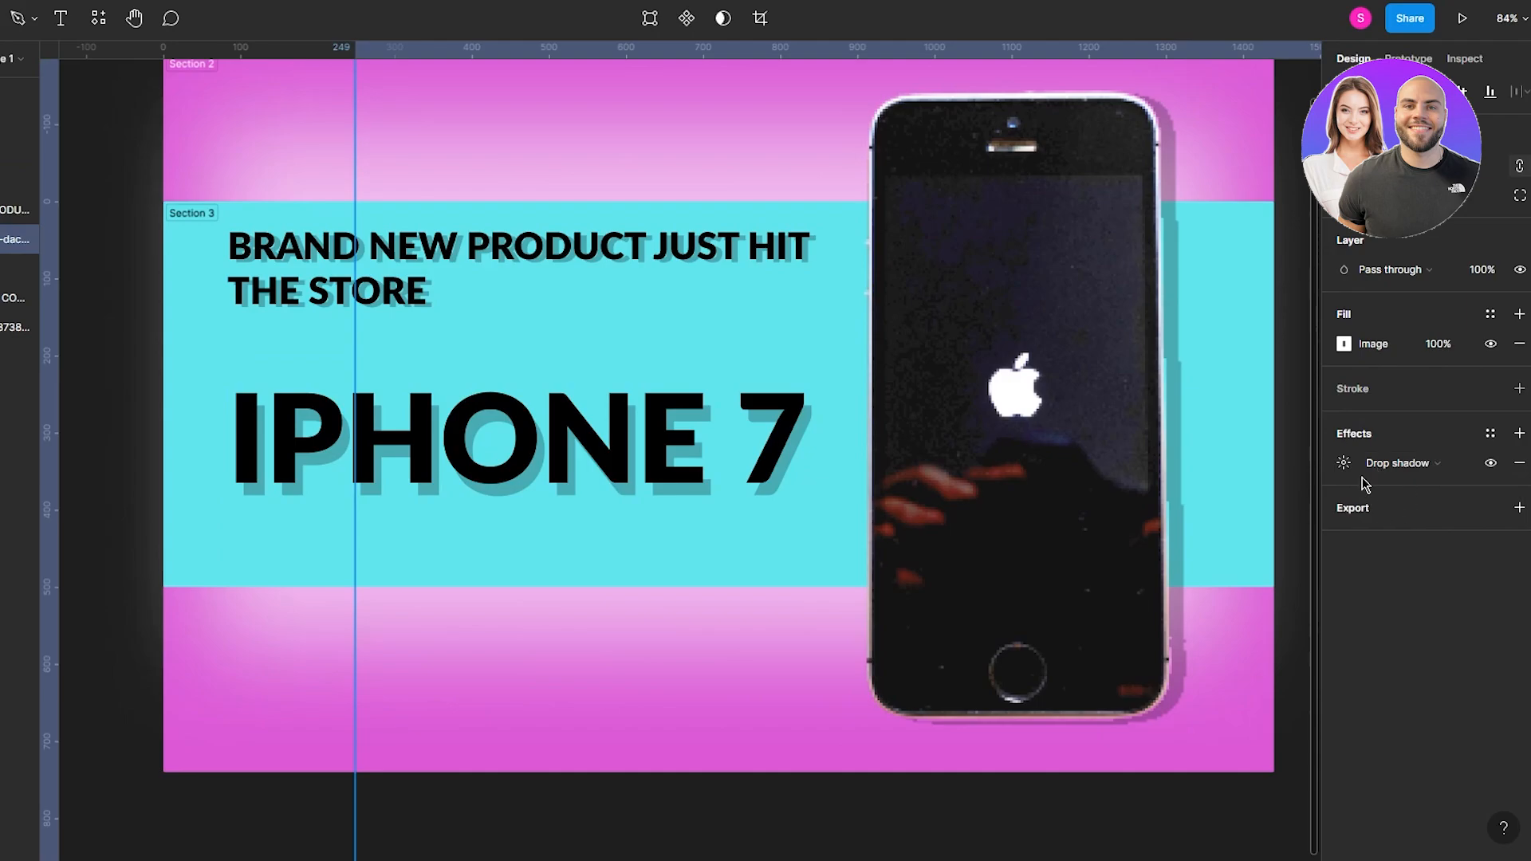
pyautogui.click(1394, 395)
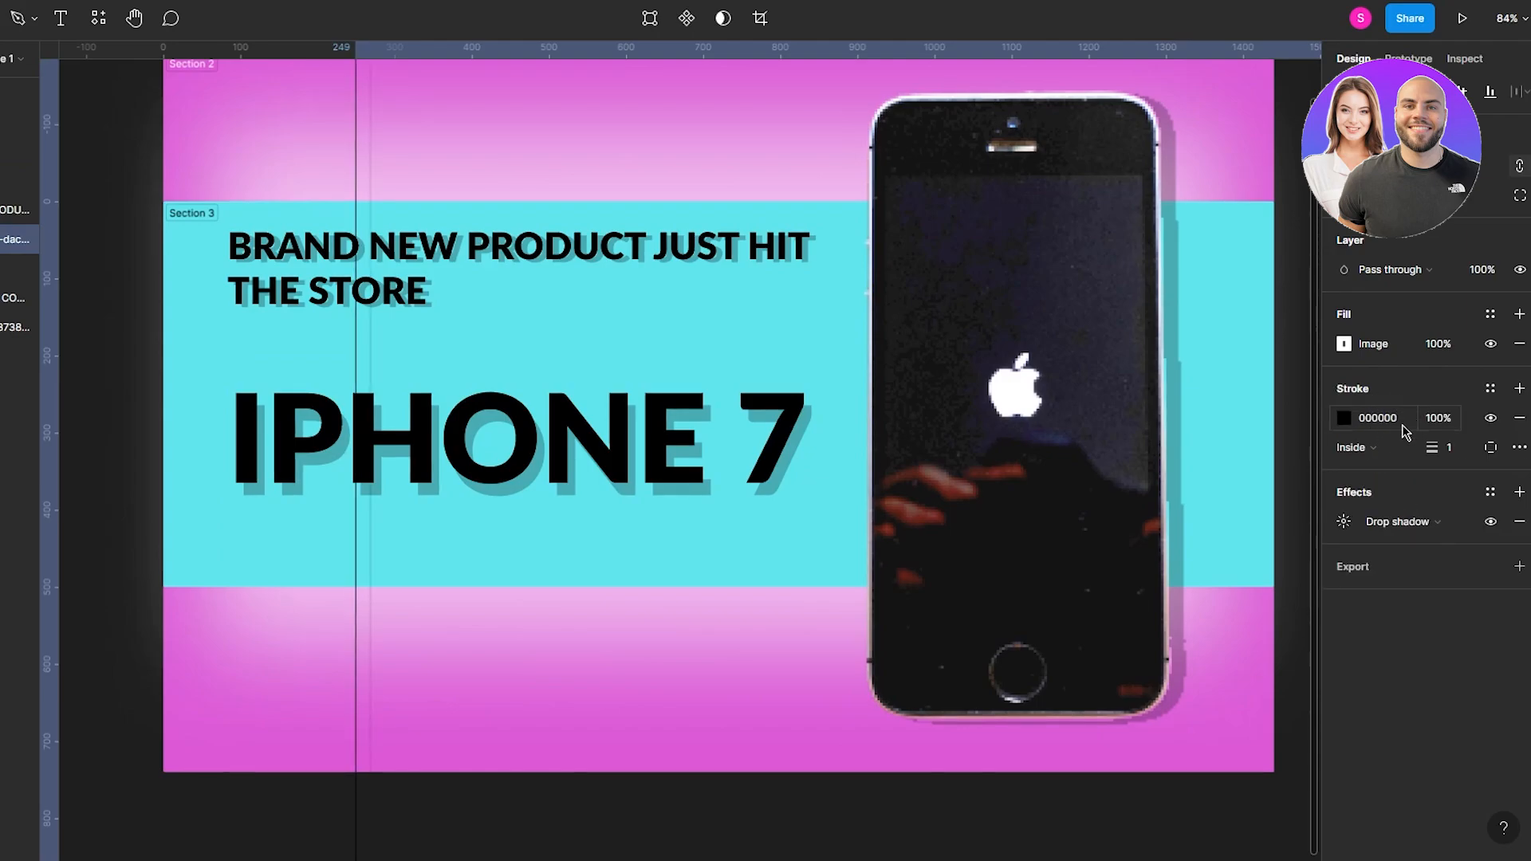
pyautogui.click(1345, 419)
pyautogui.moveTo(1222, 502); pyautogui.dragTo(1273, 473)
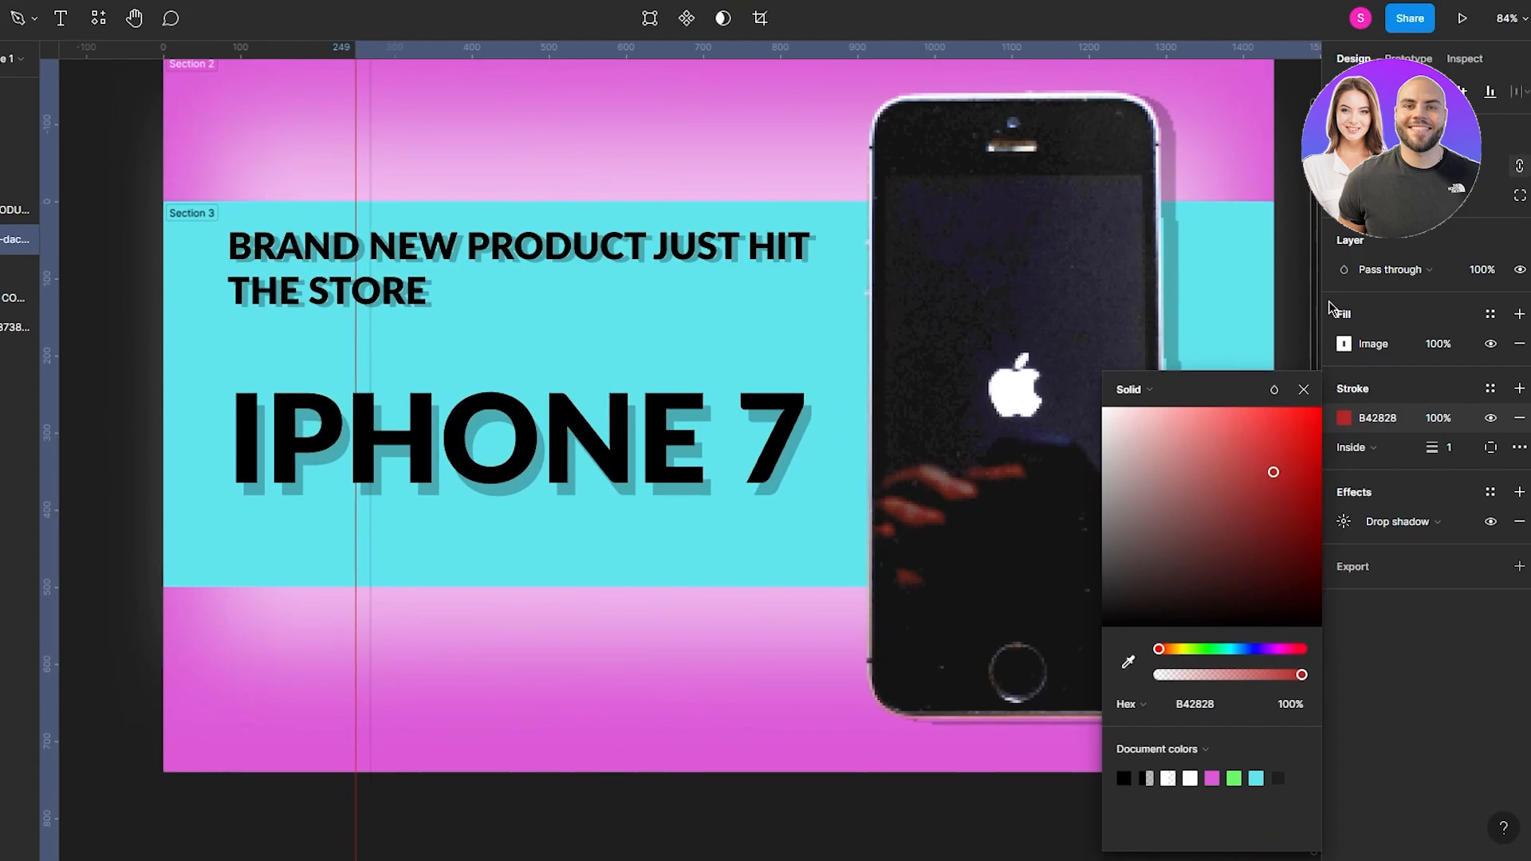
pyautogui.click(1329, 300)
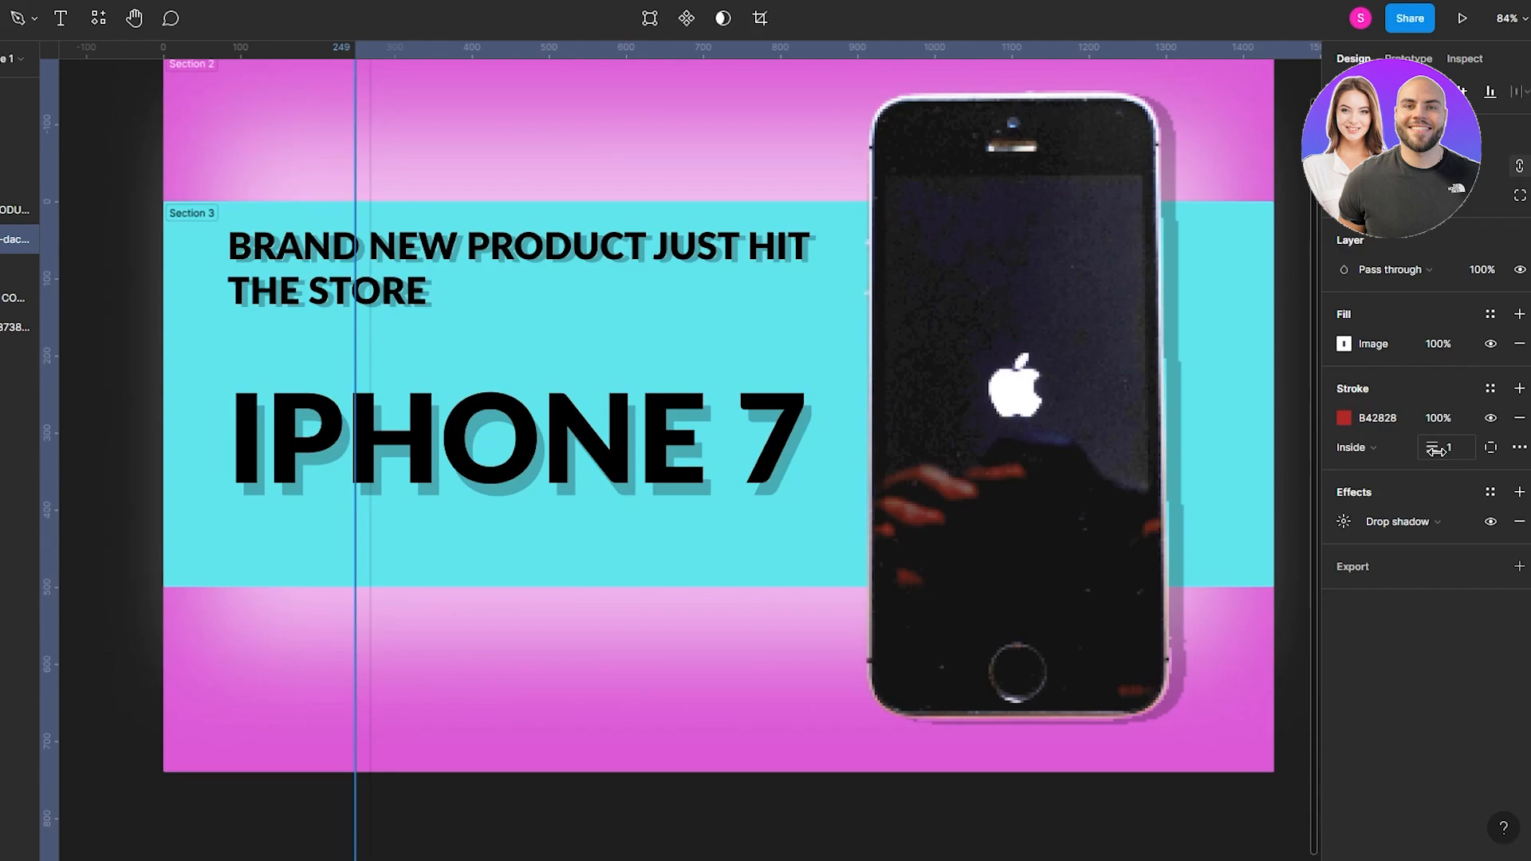
# - Try a thicker stroke on the iPhone image, undo the change, and hide the red stroke
pyautogui.moveTo(1436, 450); pyautogui.dragTo(1458, 451)
pyautogui.hotkey('ctrl', 'z')
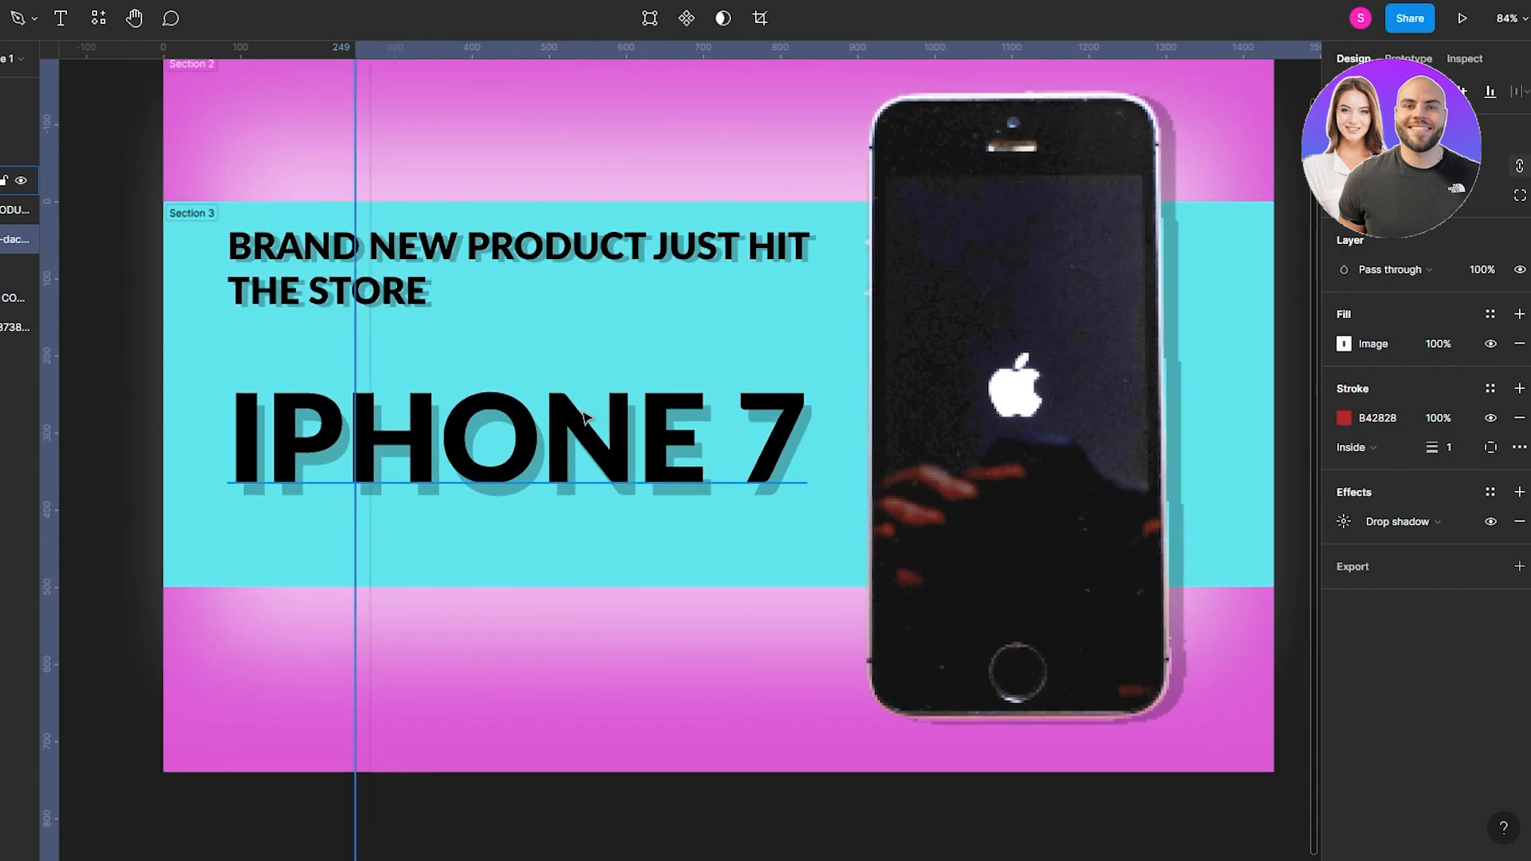
pyautogui.click(558, 428)
pyautogui.click(356, 185)
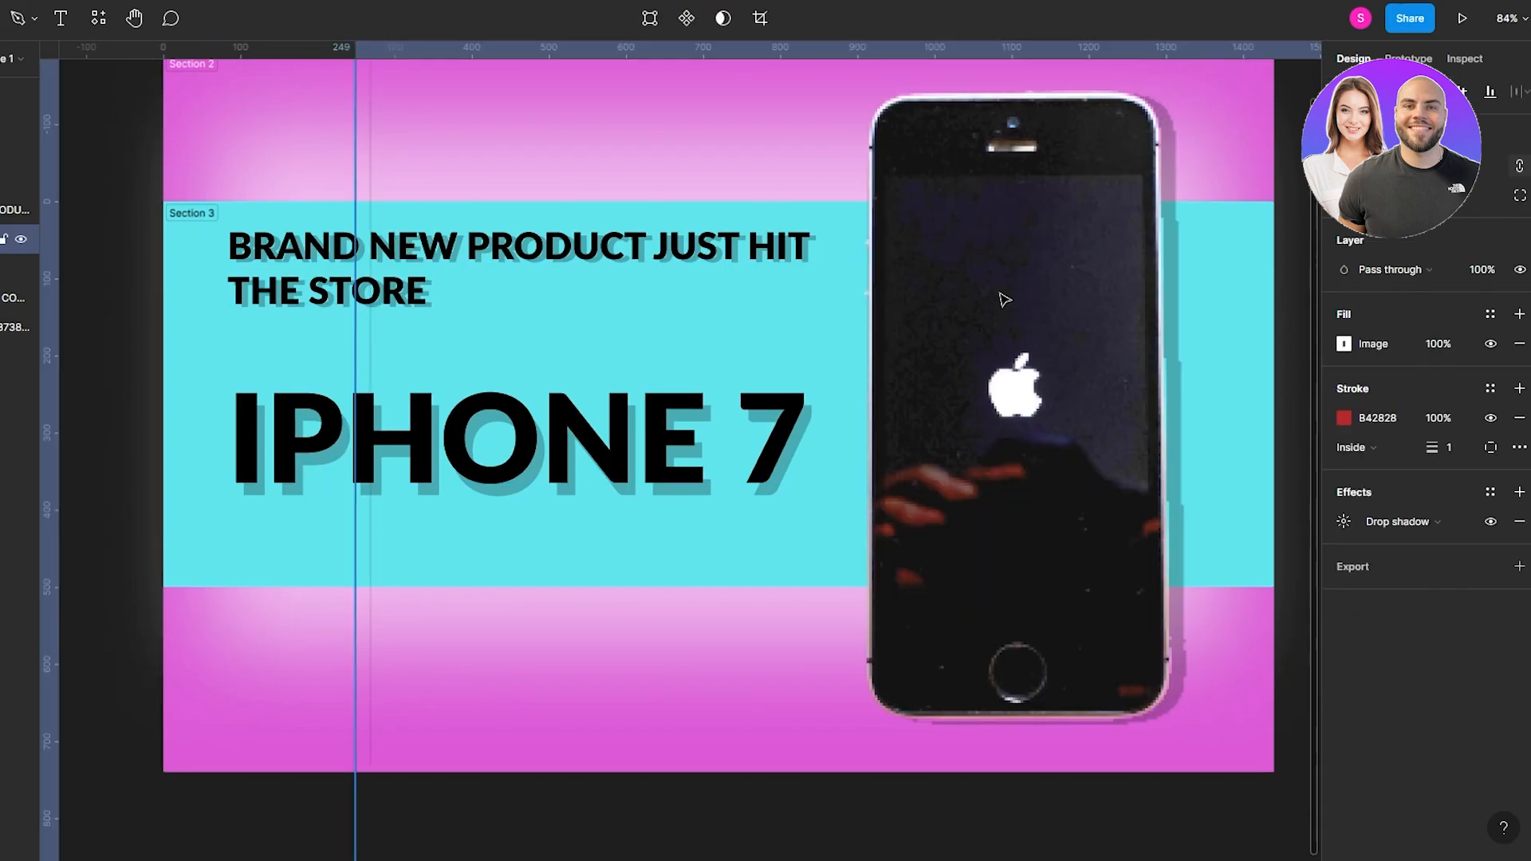
pyautogui.click(1342, 424)
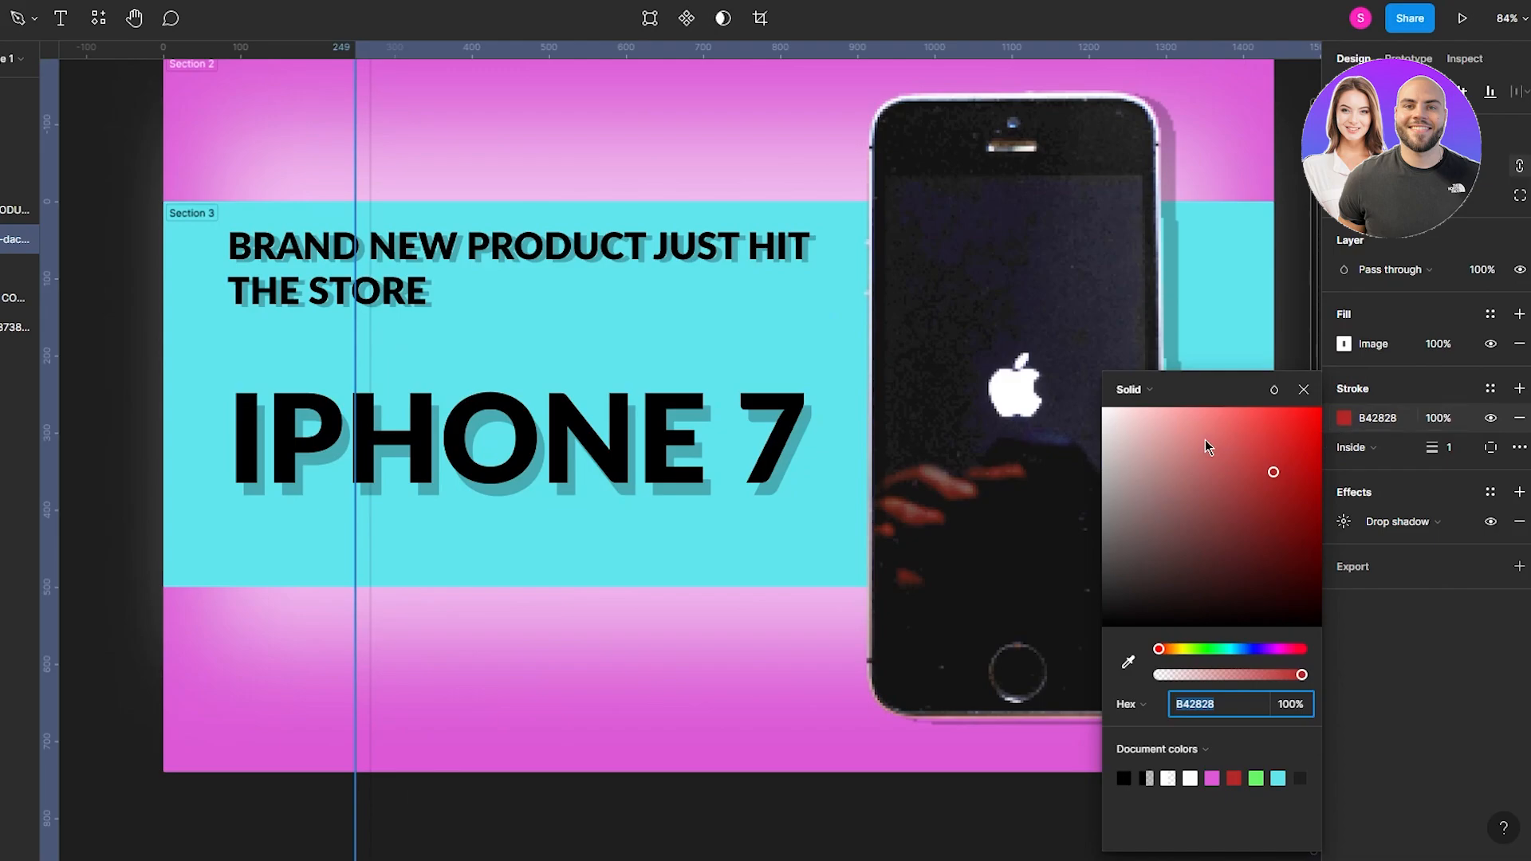
pyautogui.click(1274, 390)
pyautogui.click(1490, 418)
pyautogui.click(1490, 418)
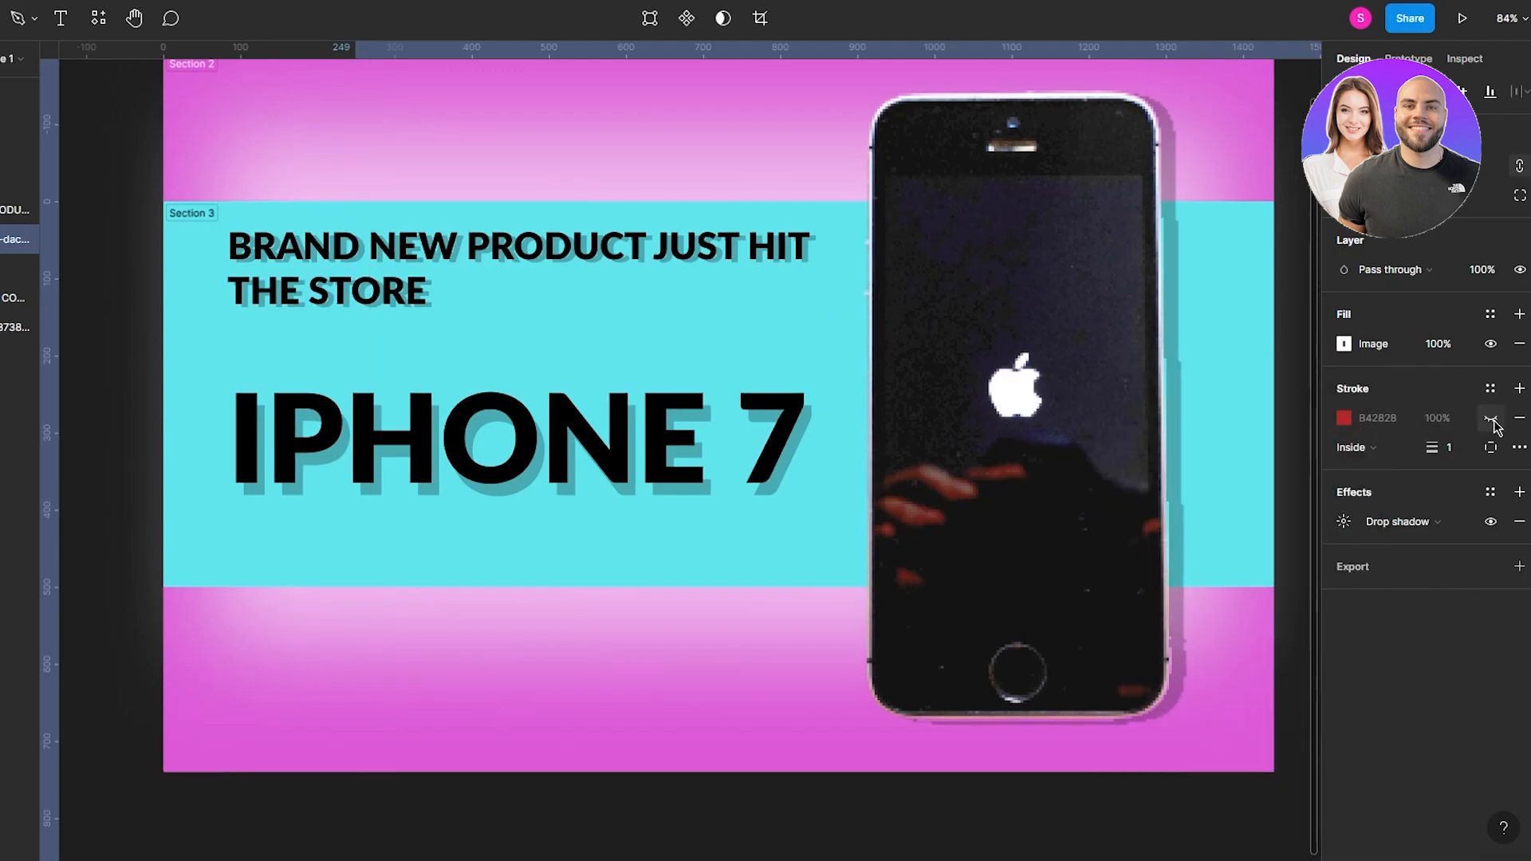
# - Add an outside stroke in red F14C4C to the "IPHONE 7" text and thicken it into a bold outline
pyautogui.click(256, 443)
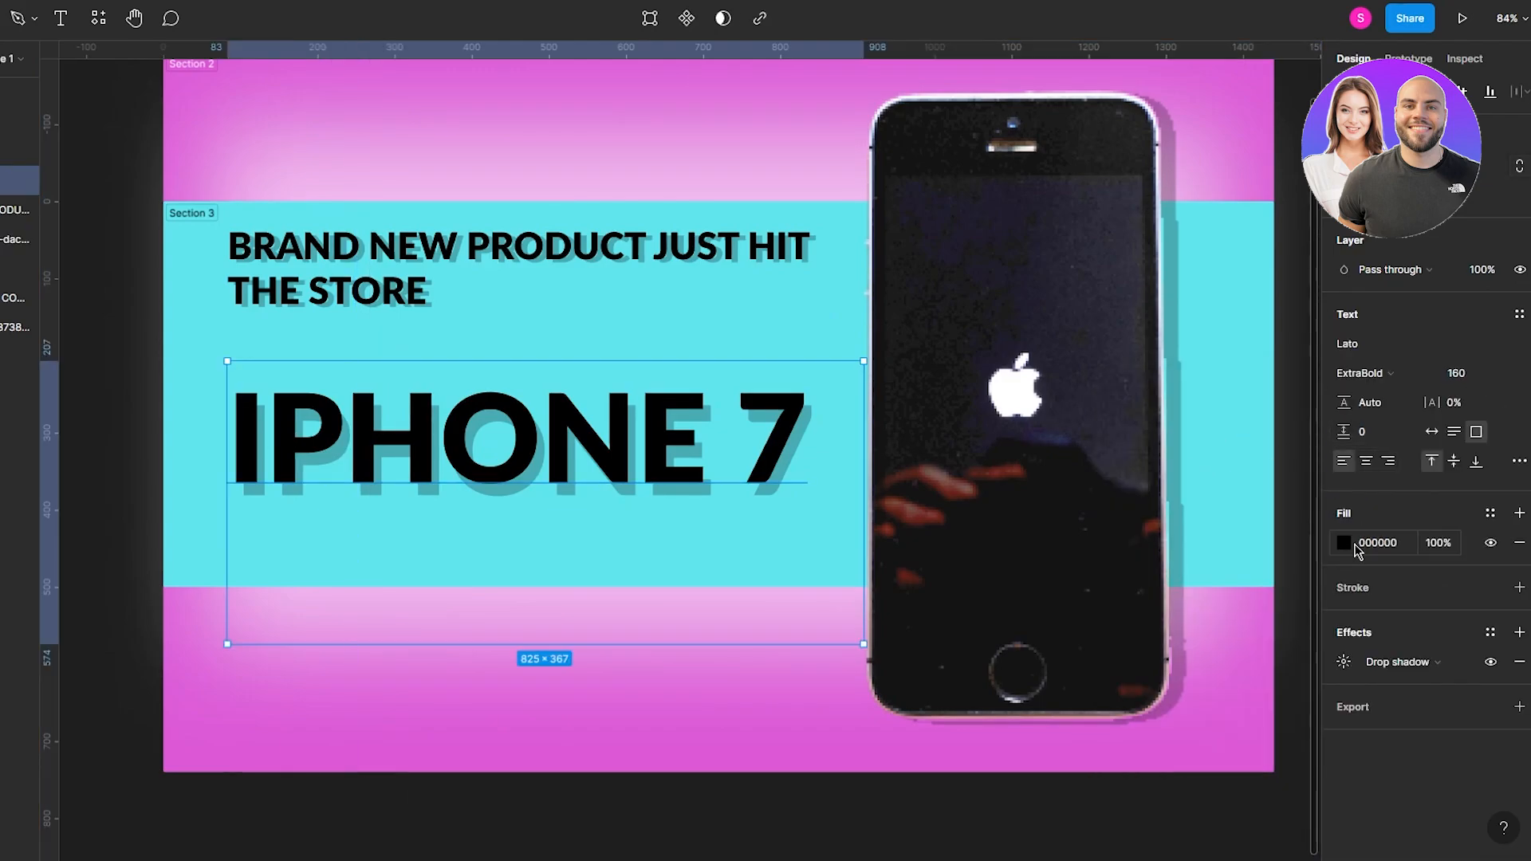
pyautogui.click(1403, 590)
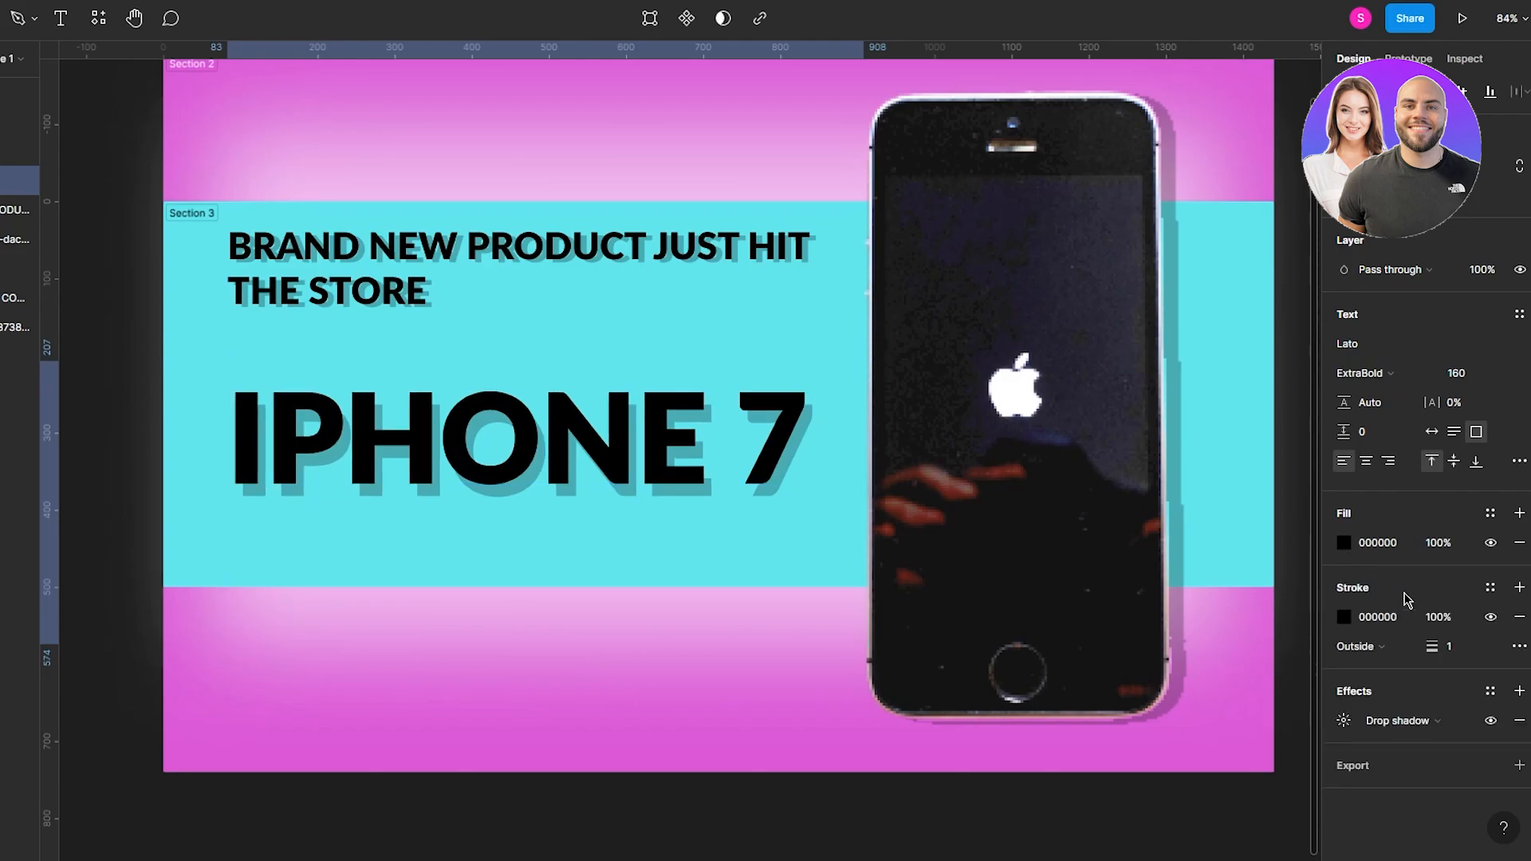
pyautogui.click(881, 455)
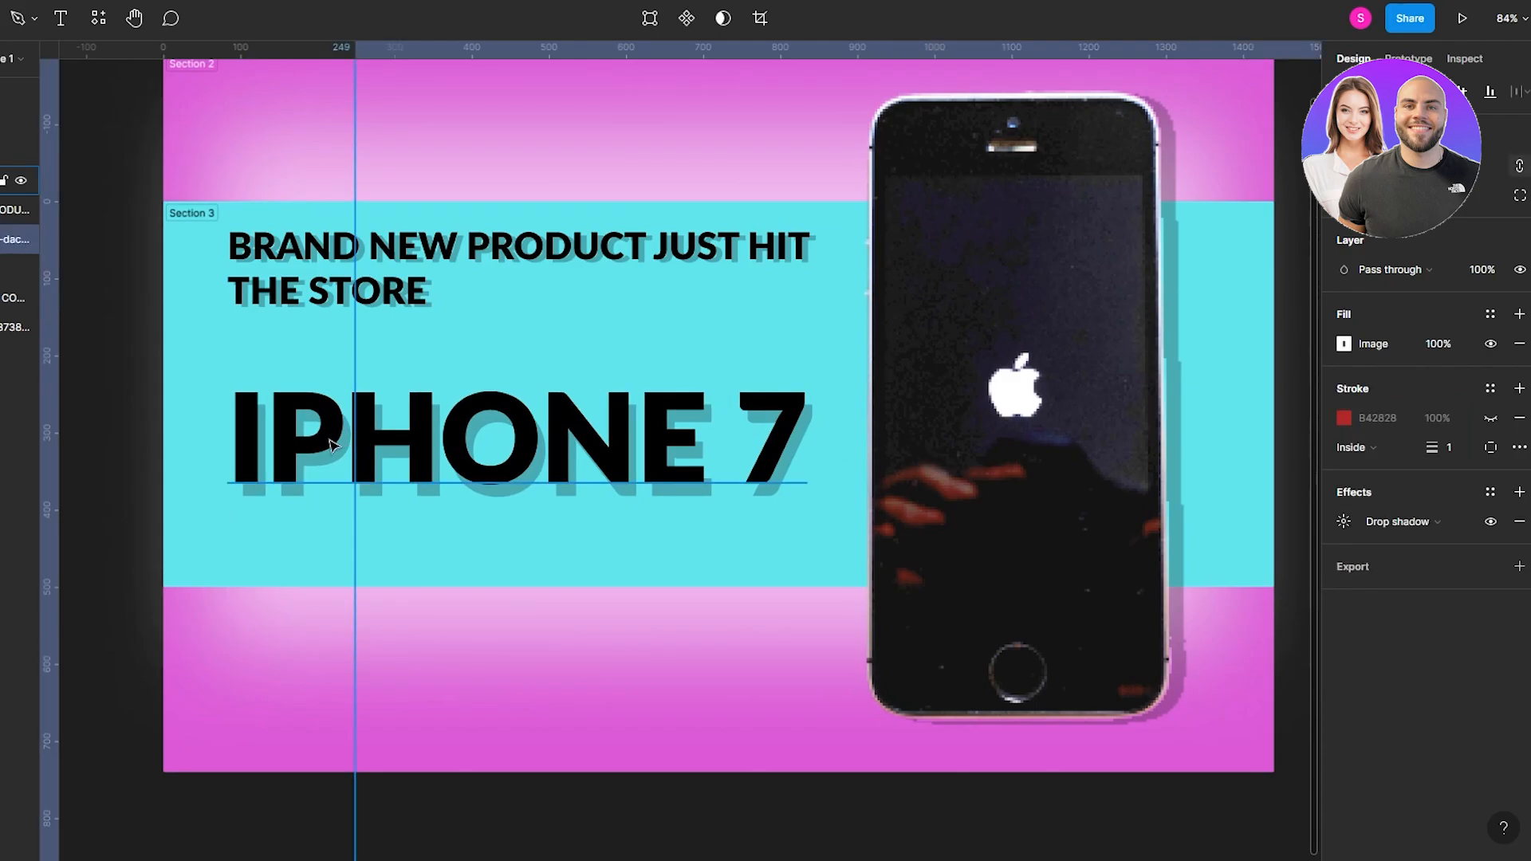
pyautogui.click(333, 444)
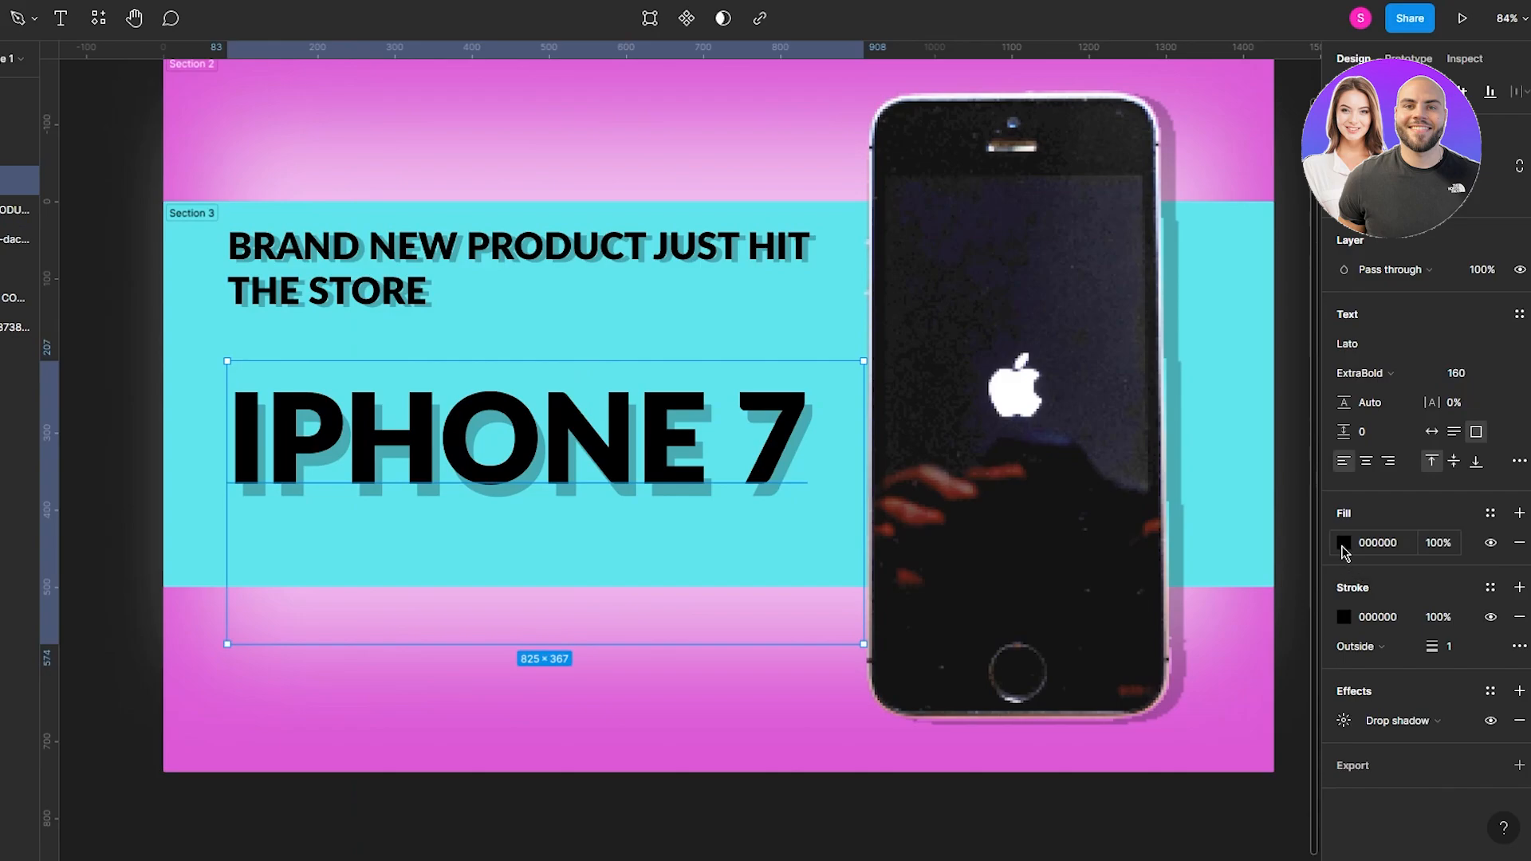
pyautogui.click(1344, 621)
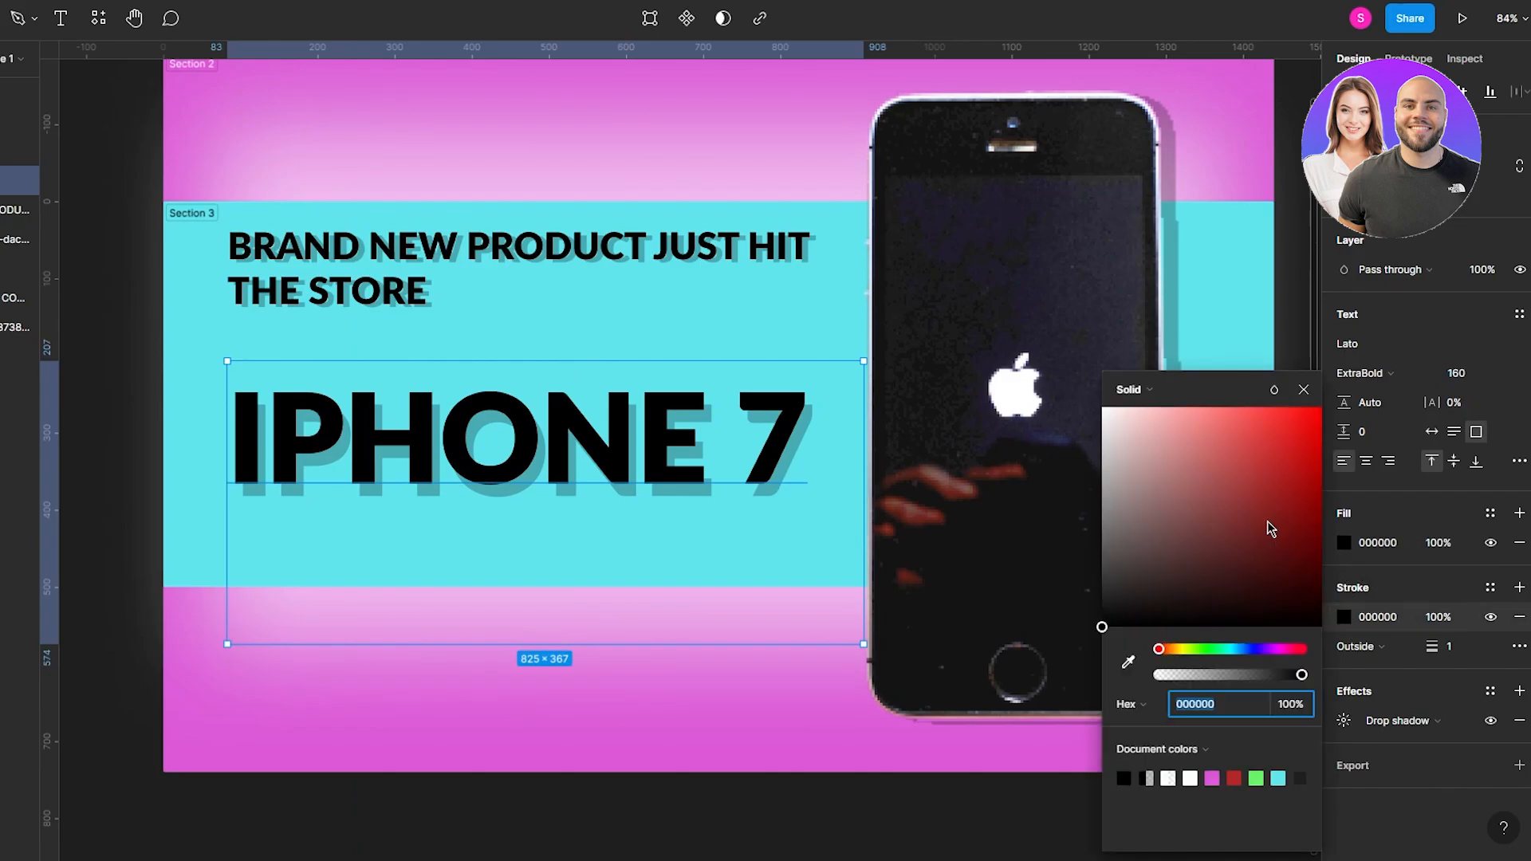
pyautogui.moveTo(1206, 441)
pyautogui.mouseDown()
pyautogui.moveTo(1290, 520)
pyautogui.moveTo(1273, 538)
pyautogui.moveTo(1115, 485)
pyautogui.moveTo(1180, 612)
pyautogui.moveTo(1256, 625)
pyautogui.moveTo(1253, 421)
pyautogui.mouseUp()
pyautogui.click(1407, 568)
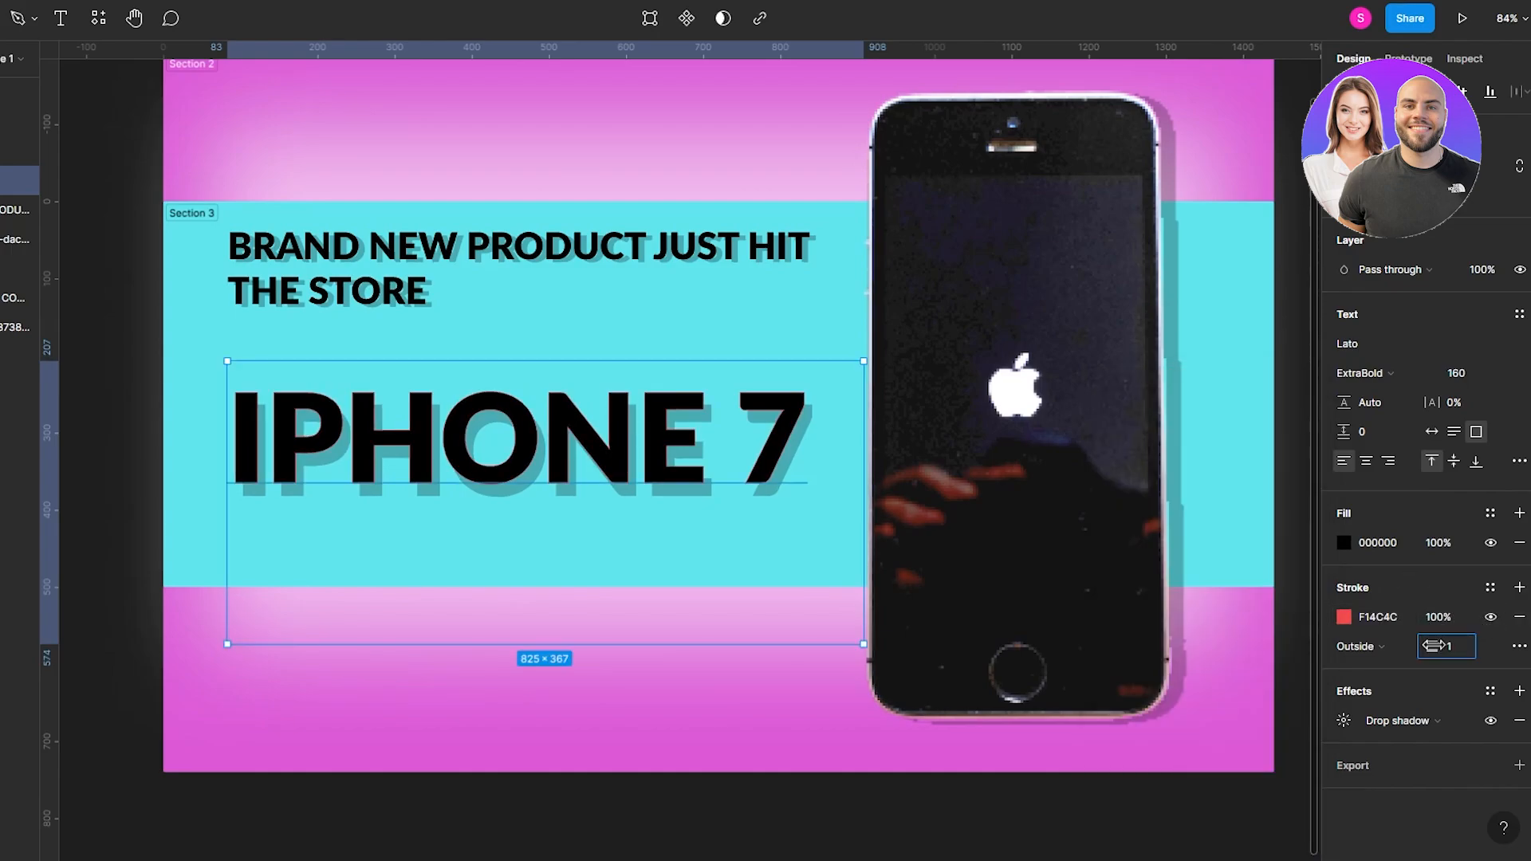
pyautogui.moveTo(1432, 647); pyautogui.dragTo(1441, 647)
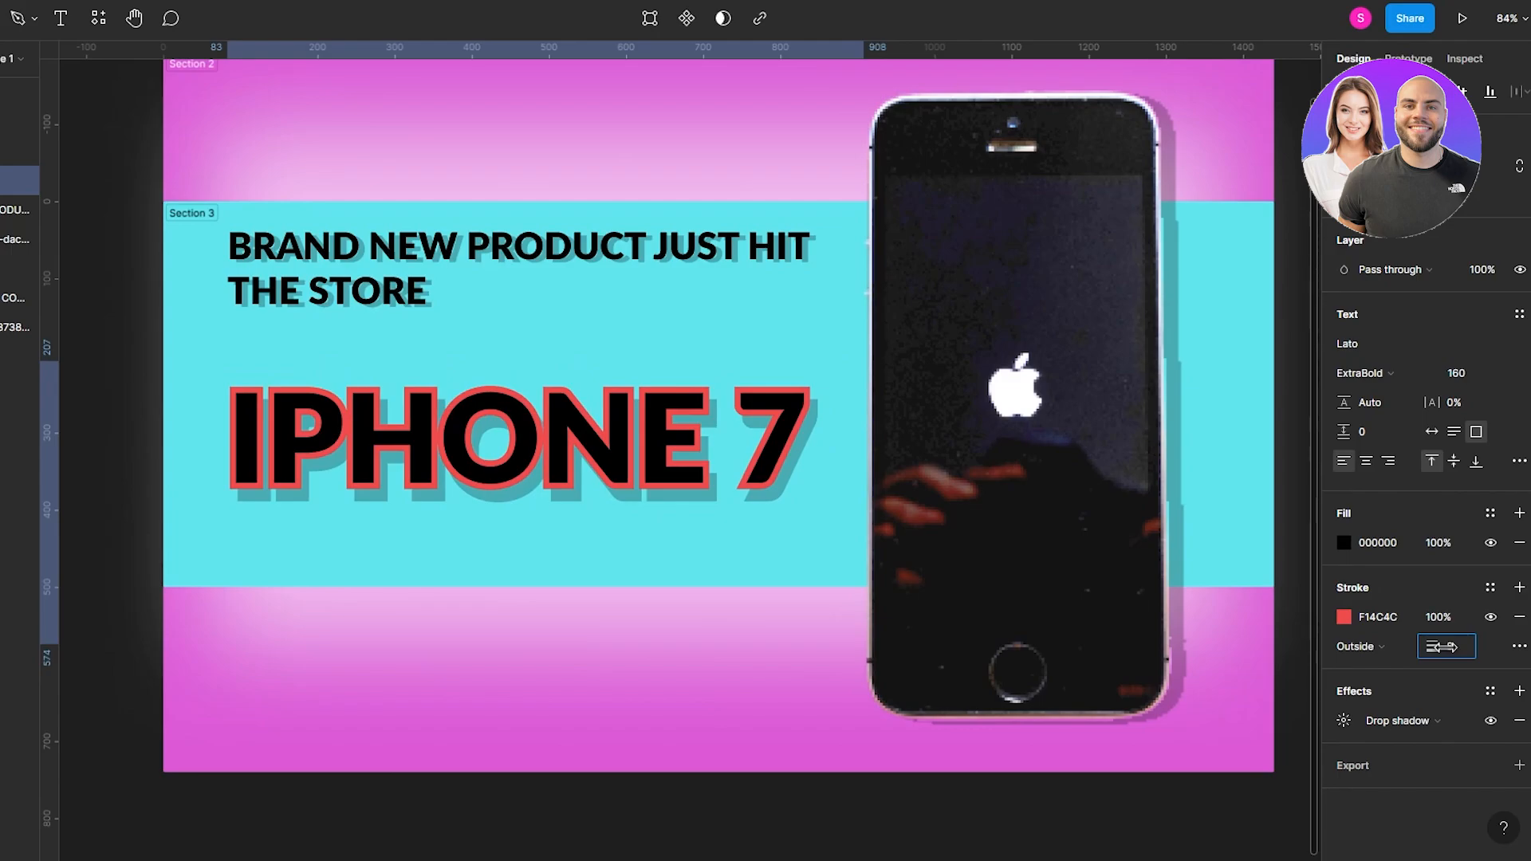
pyautogui.click(649, 258)
pyautogui.scroll(5, 734, 383)
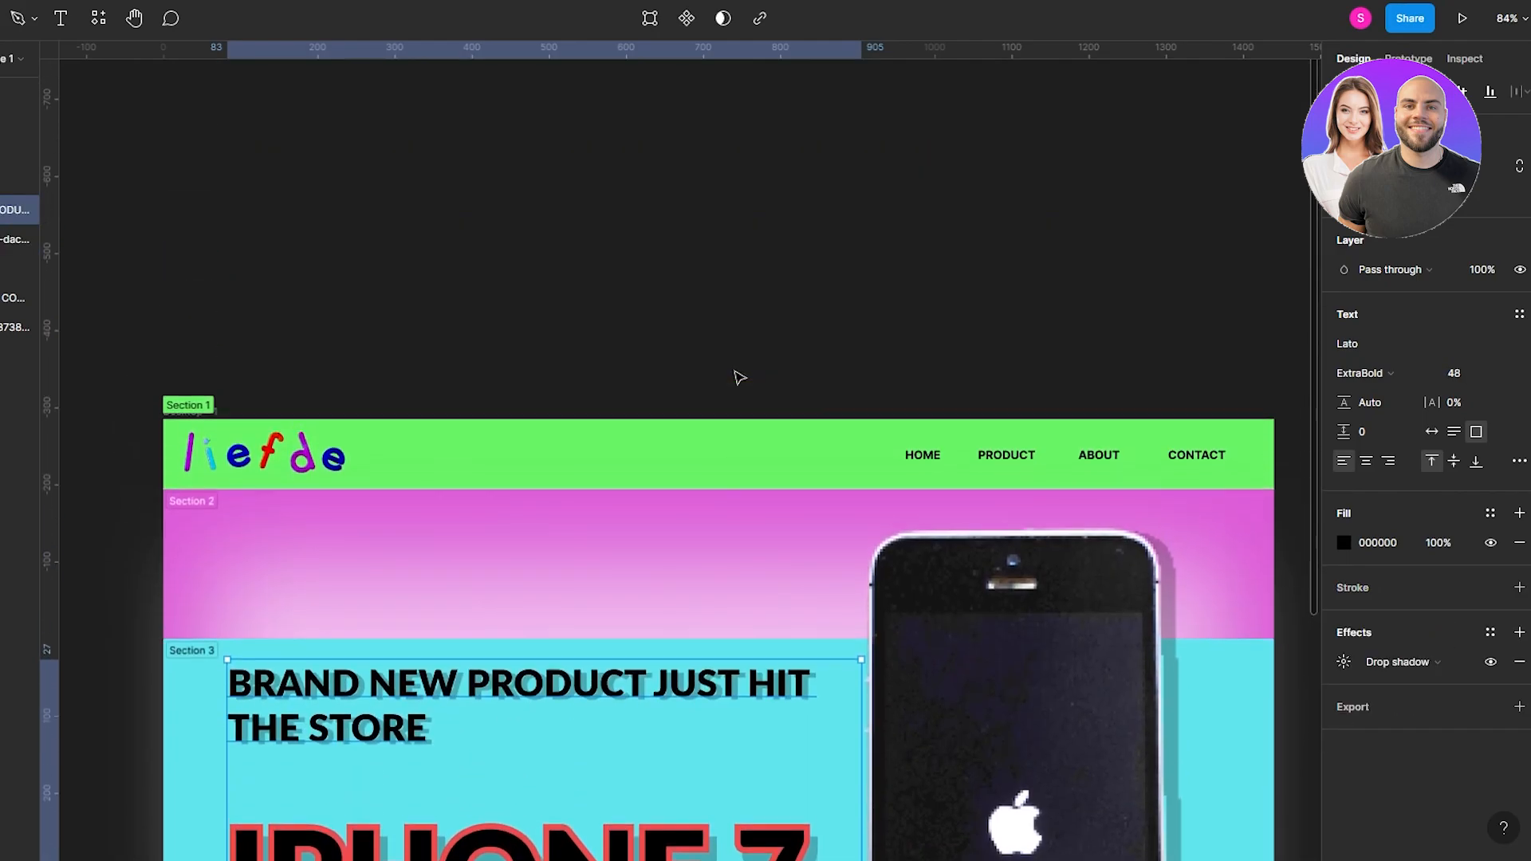
pyautogui.scroll(-3, 738, 378)
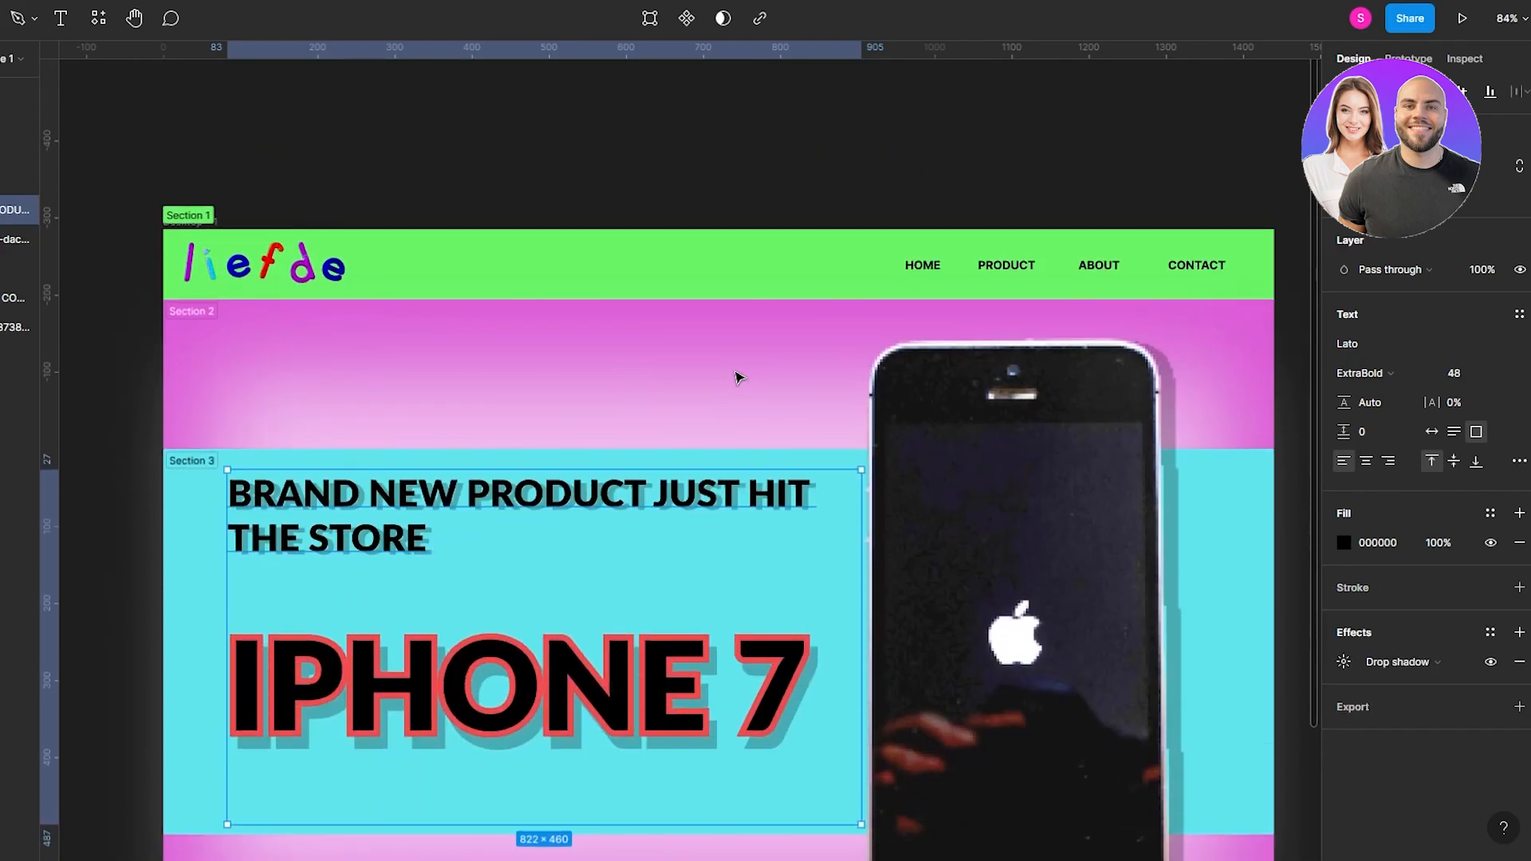
pyautogui.scroll(-3, 738, 377)
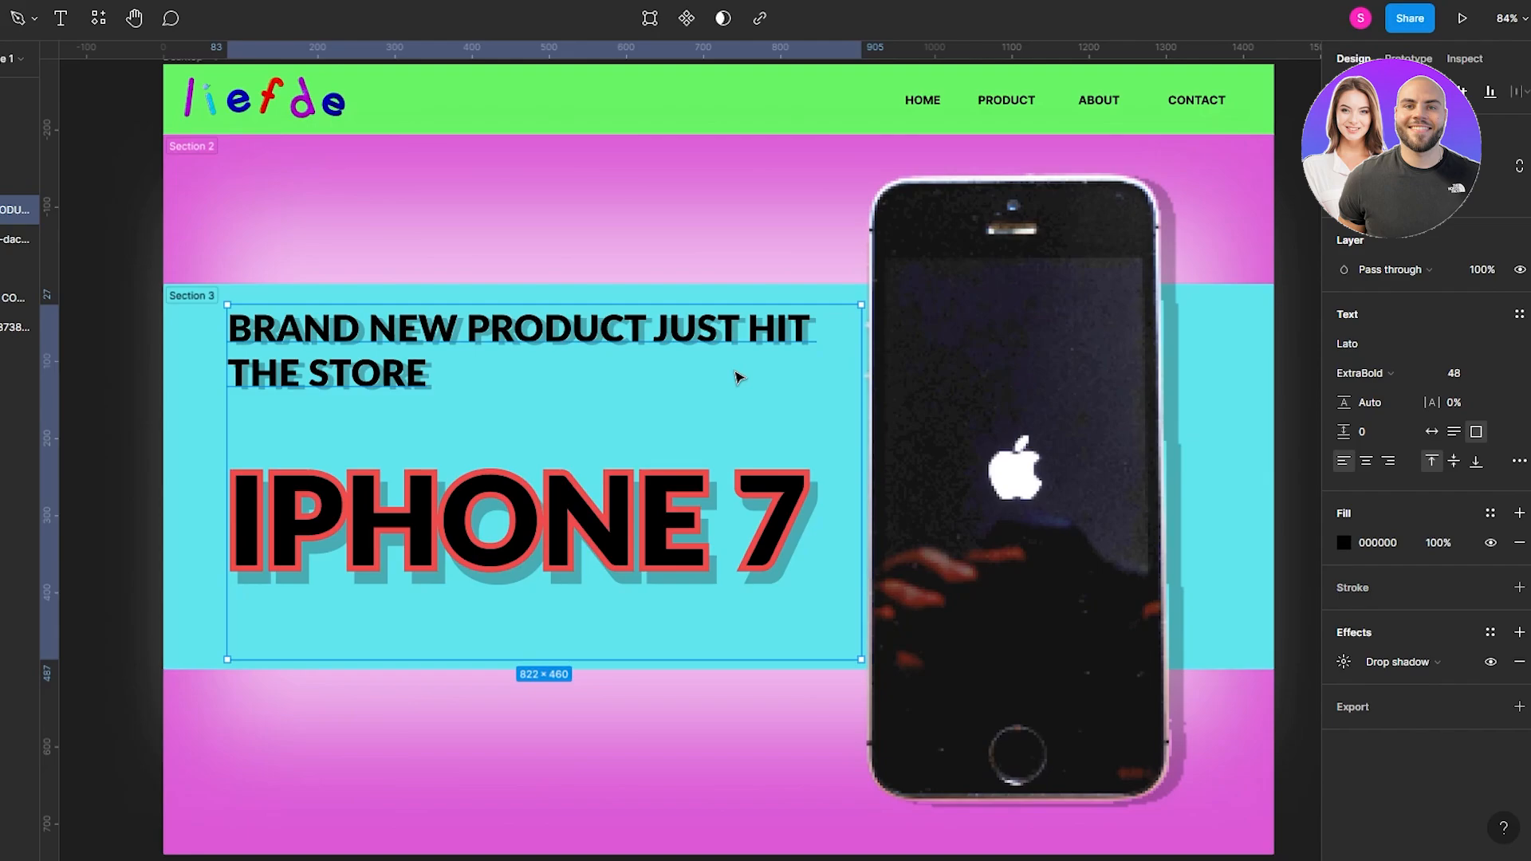
pyautogui.click(457, 125)
pyautogui.click(489, 336)
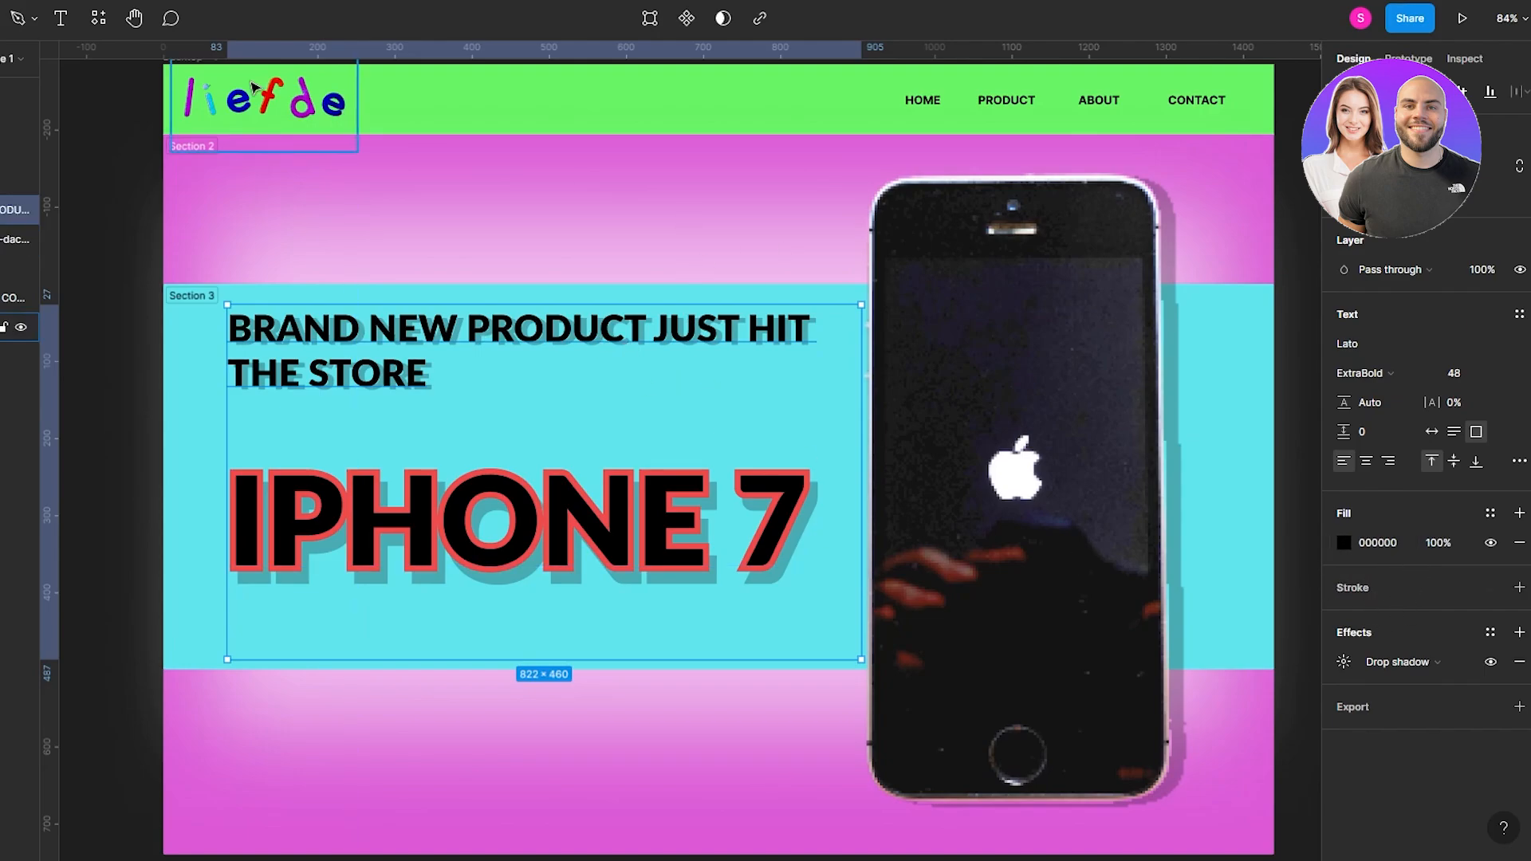
# - Draw an ellipse about 440 × 448 at the left edge of the cyan product section
pyautogui.click(100, 19)
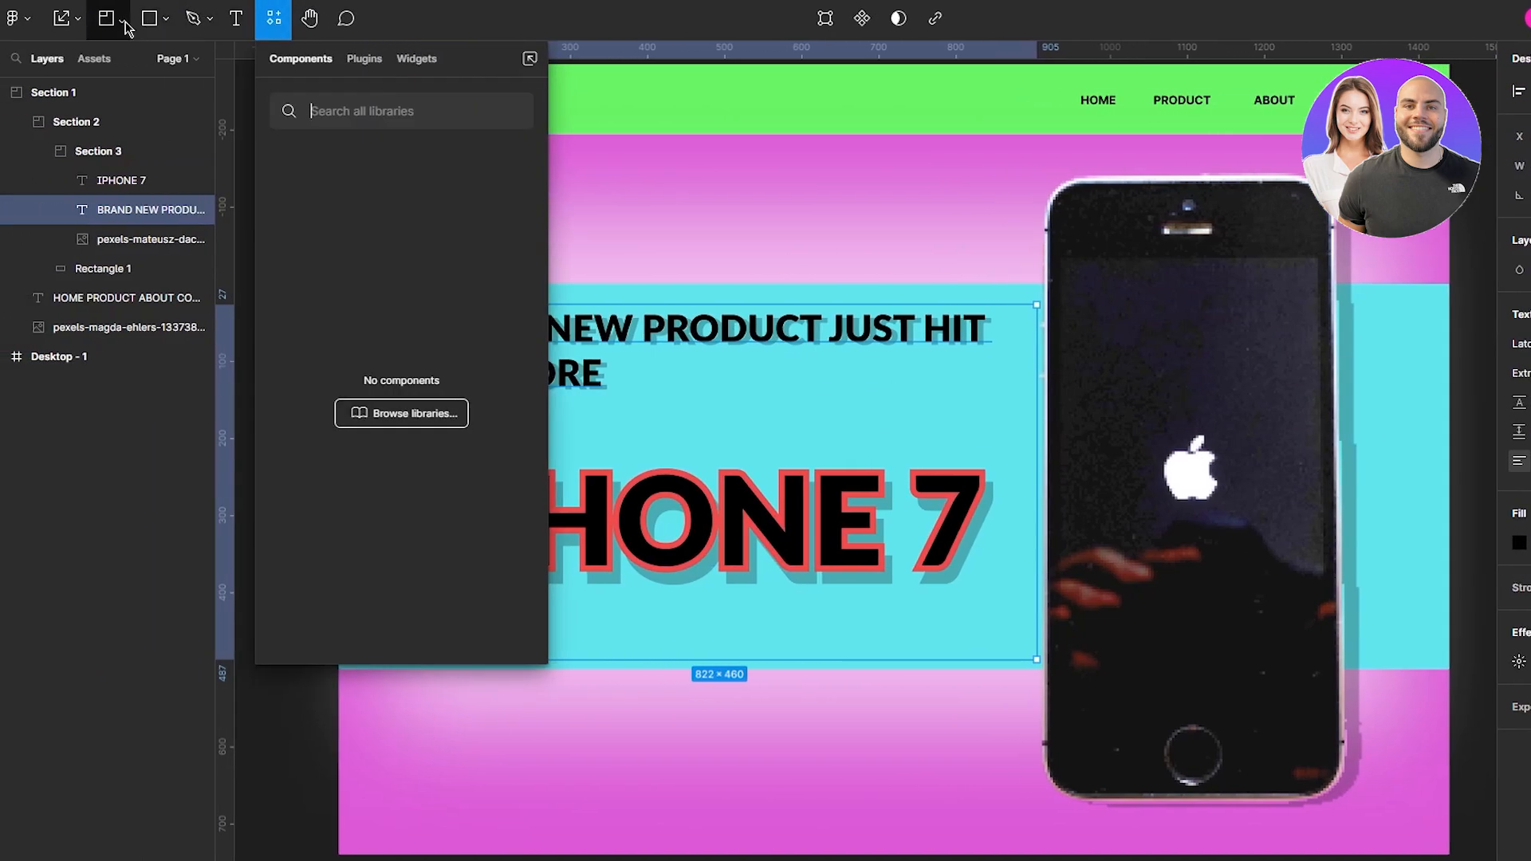
pyautogui.click(150, 19)
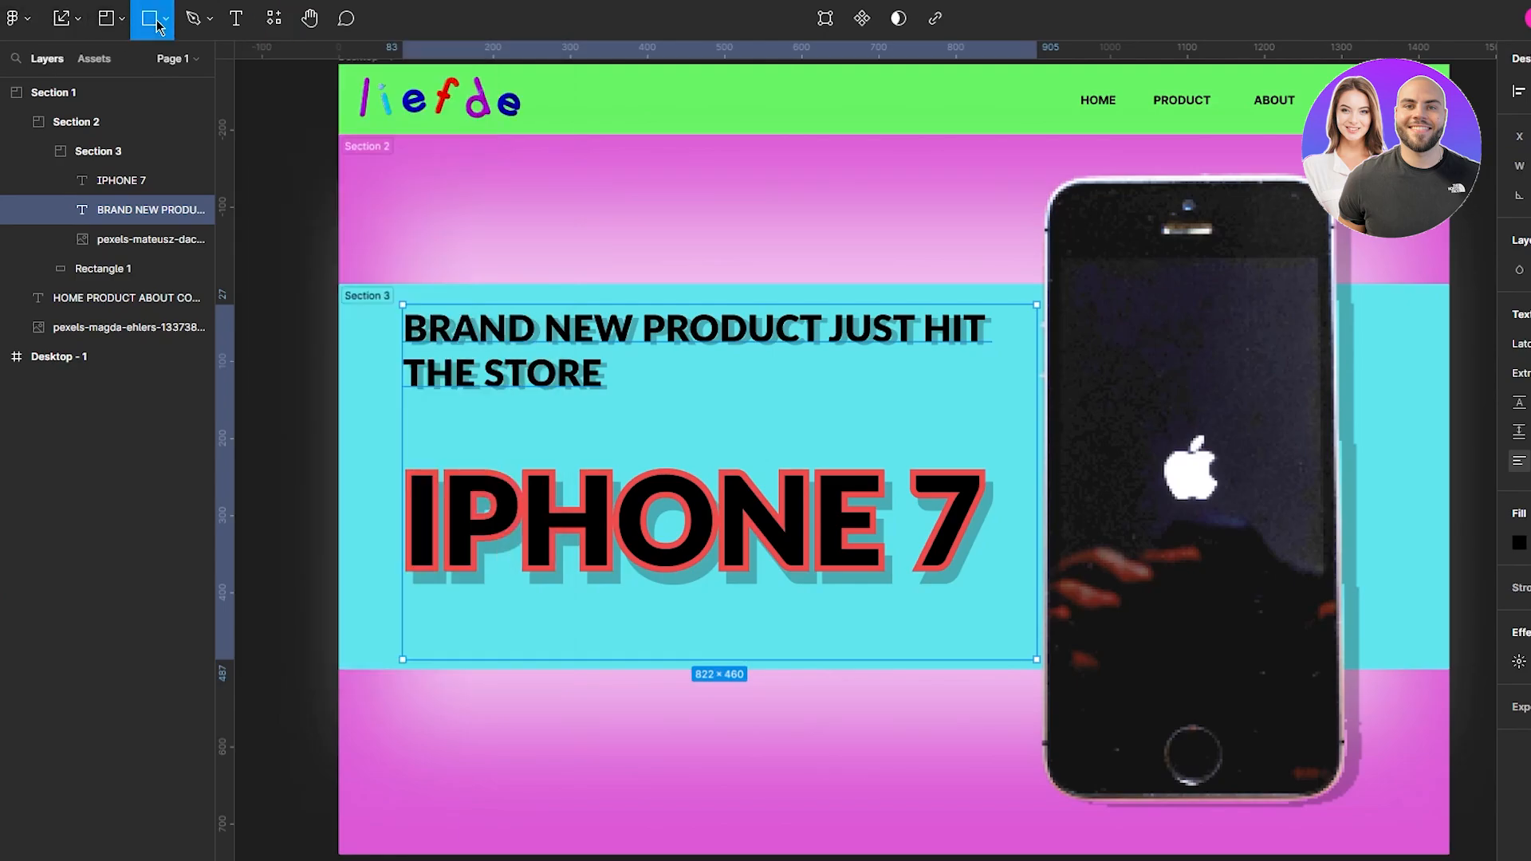
pyautogui.click(166, 18)
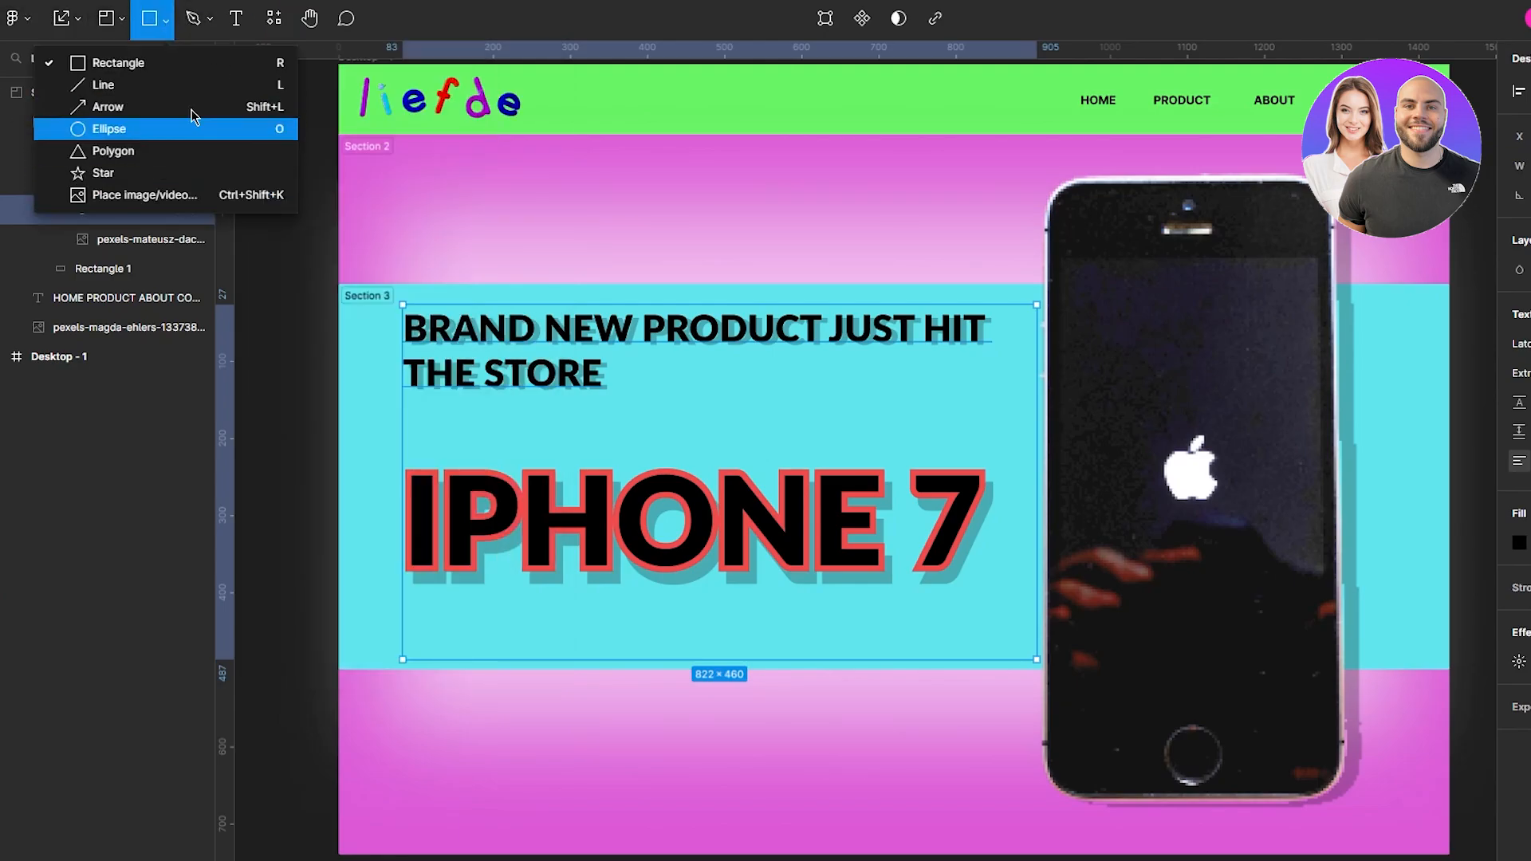
pyautogui.click(143, 128)
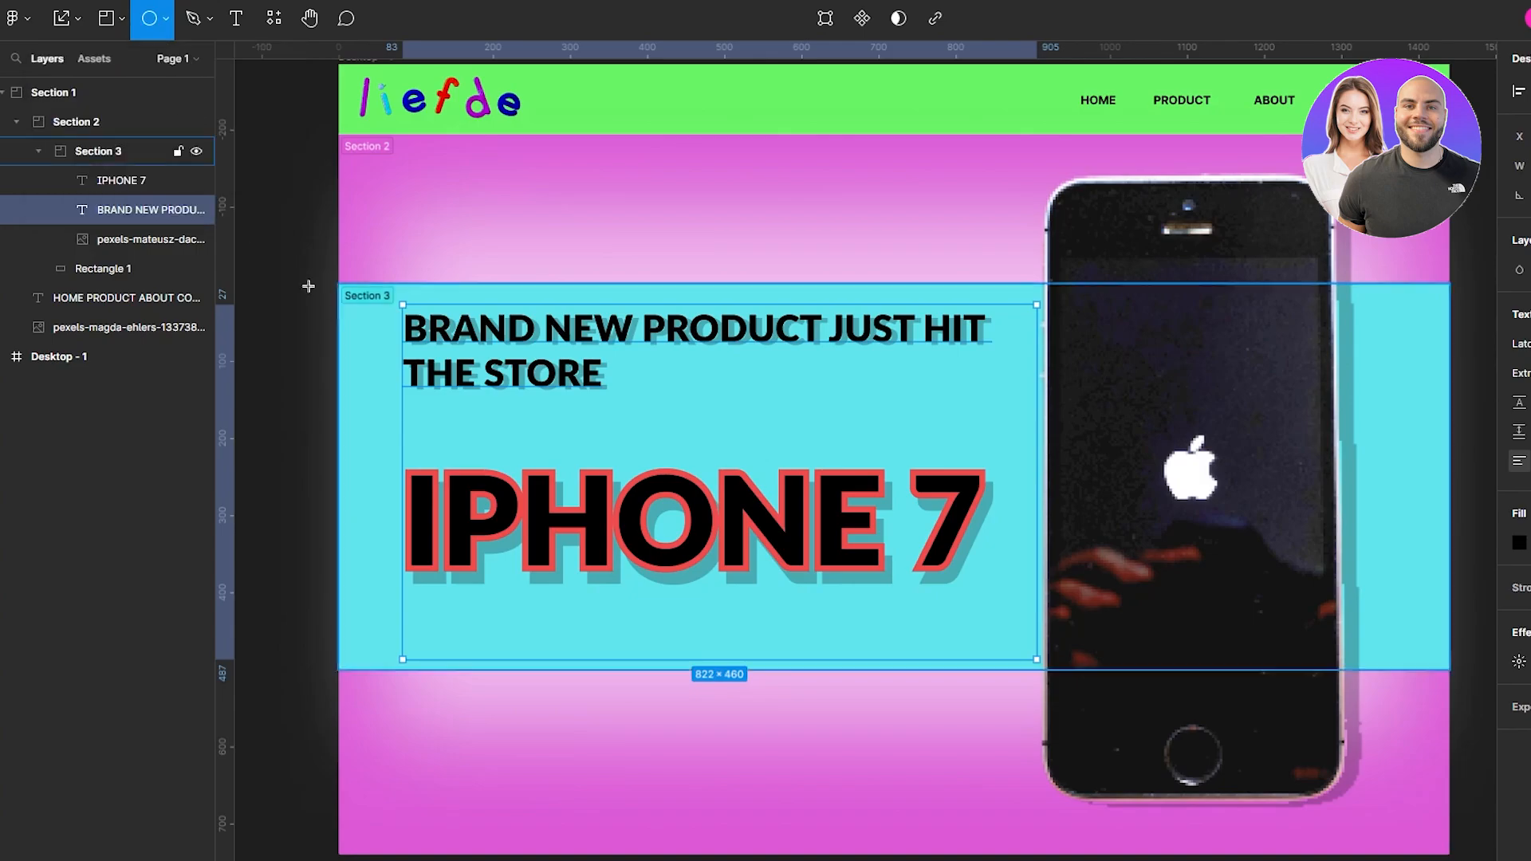
pyautogui.moveTo(338, 314)
pyautogui.mouseDown()
pyautogui.moveTo(665, 498)
pyautogui.moveTo(663, 624)
pyautogui.moveTo(677, 649)
pyautogui.mouseUp()
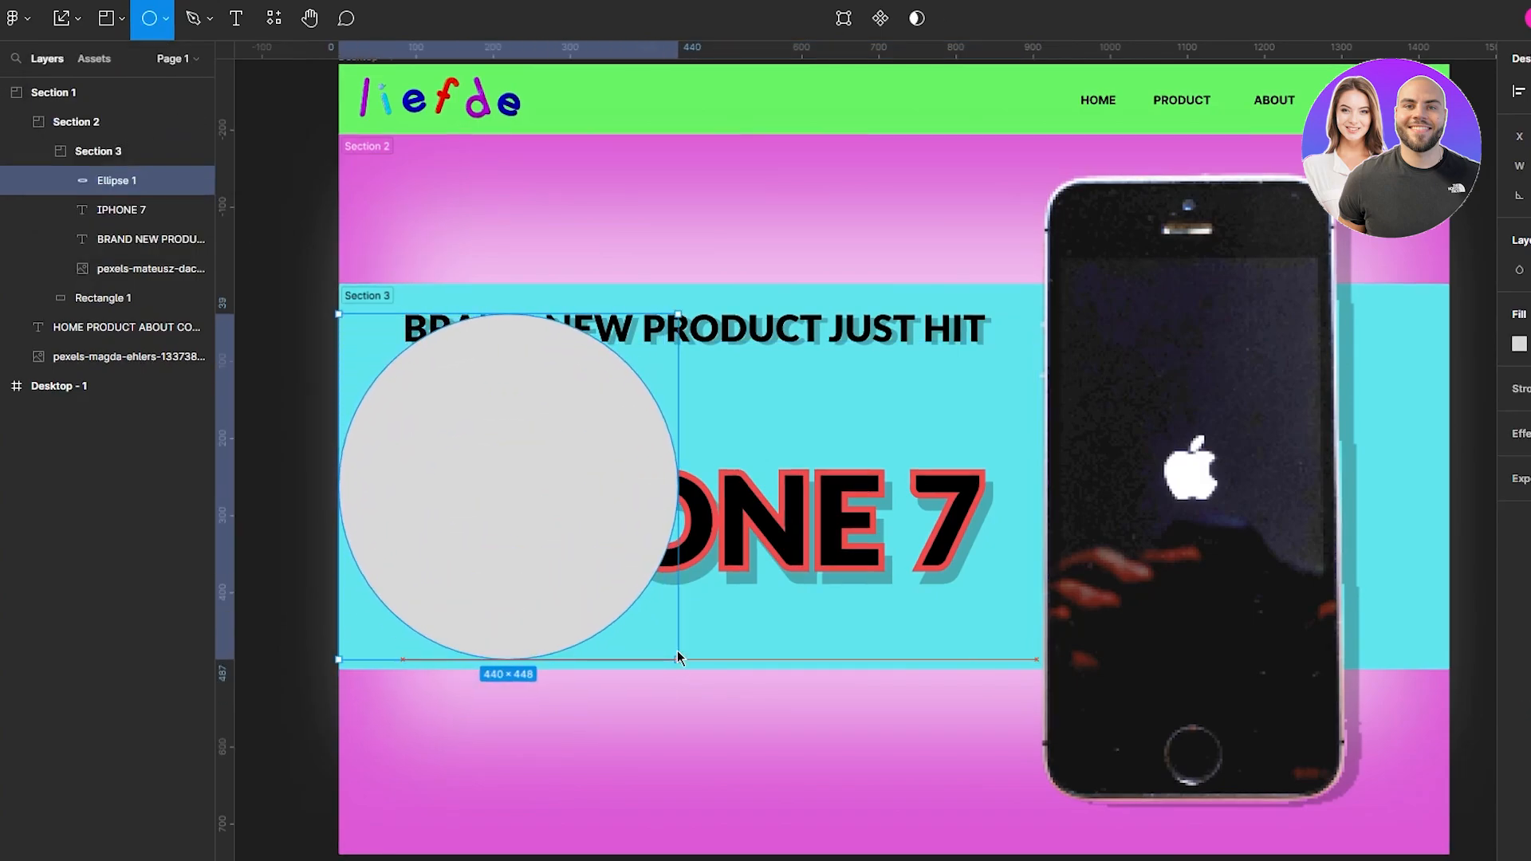
# - Reshape the ellipse's outline into a lopsided blob about 322 × 412 and finish editing the shape
pyautogui.moveTo(582, 466)
pyautogui.mouseDown()
pyautogui.moveTo(407, 448)
pyautogui.moveTo(480, 452)
pyautogui.mouseUp()
pyautogui.click(351, 435)
pyautogui.moveTo(290, 482); pyautogui.dragTo(433, 480)
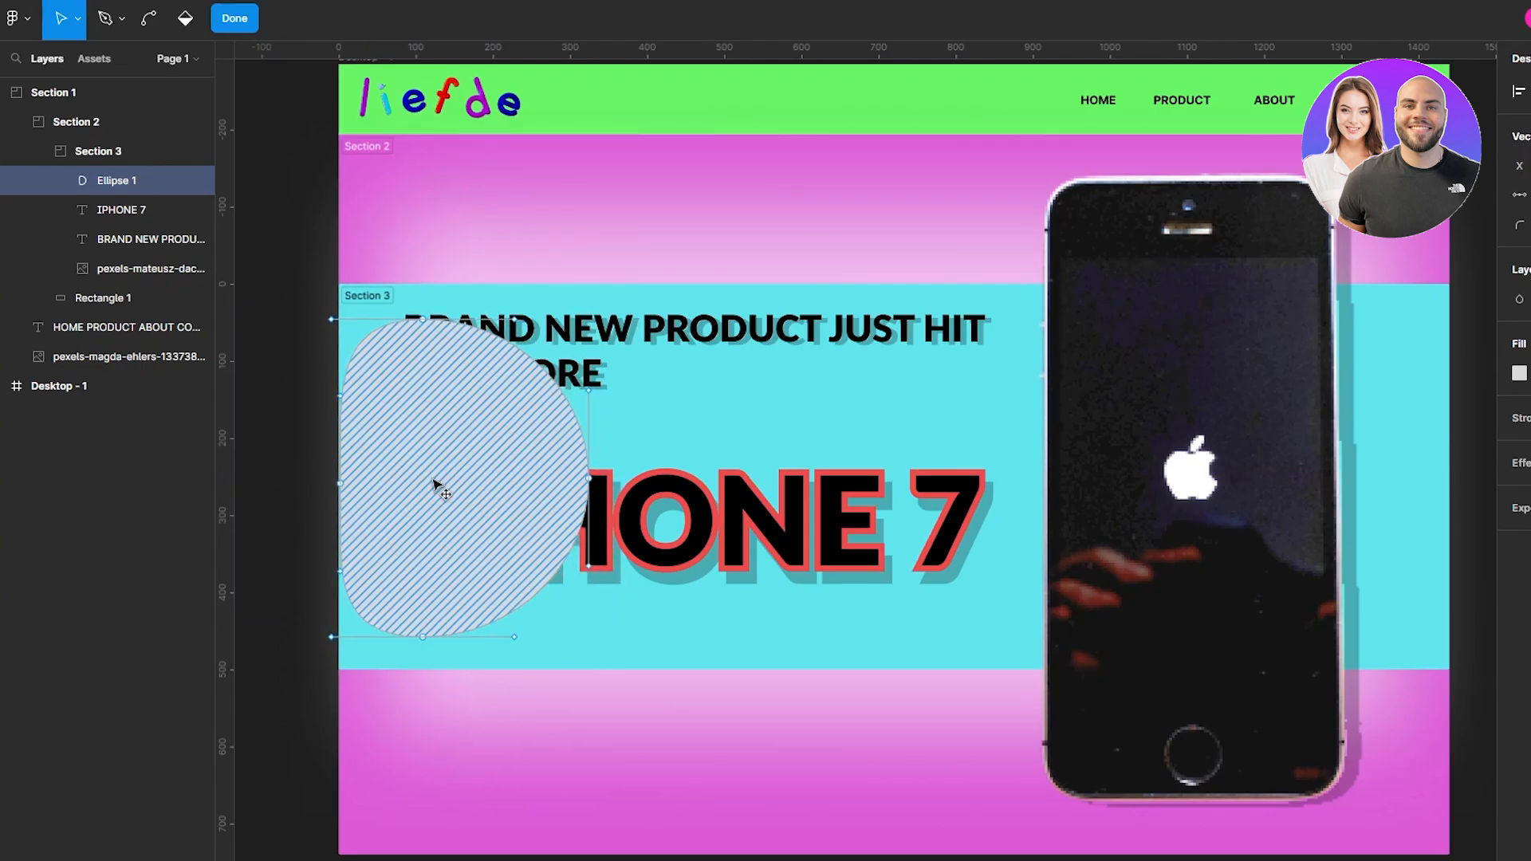
pyautogui.rightClick(417, 423)
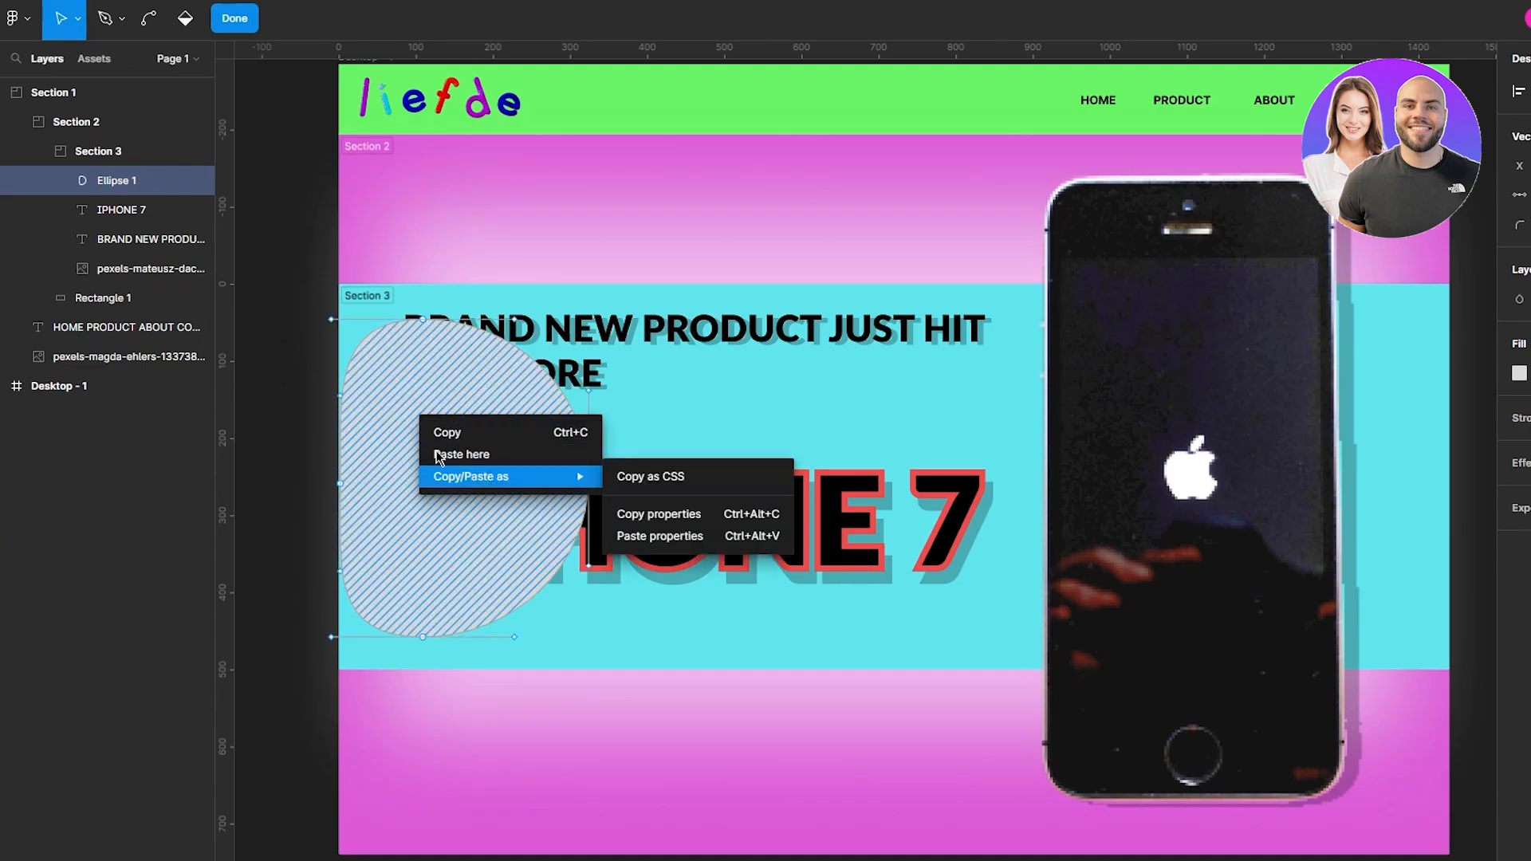
pyautogui.click(299, 374)
pyautogui.press('Escape')
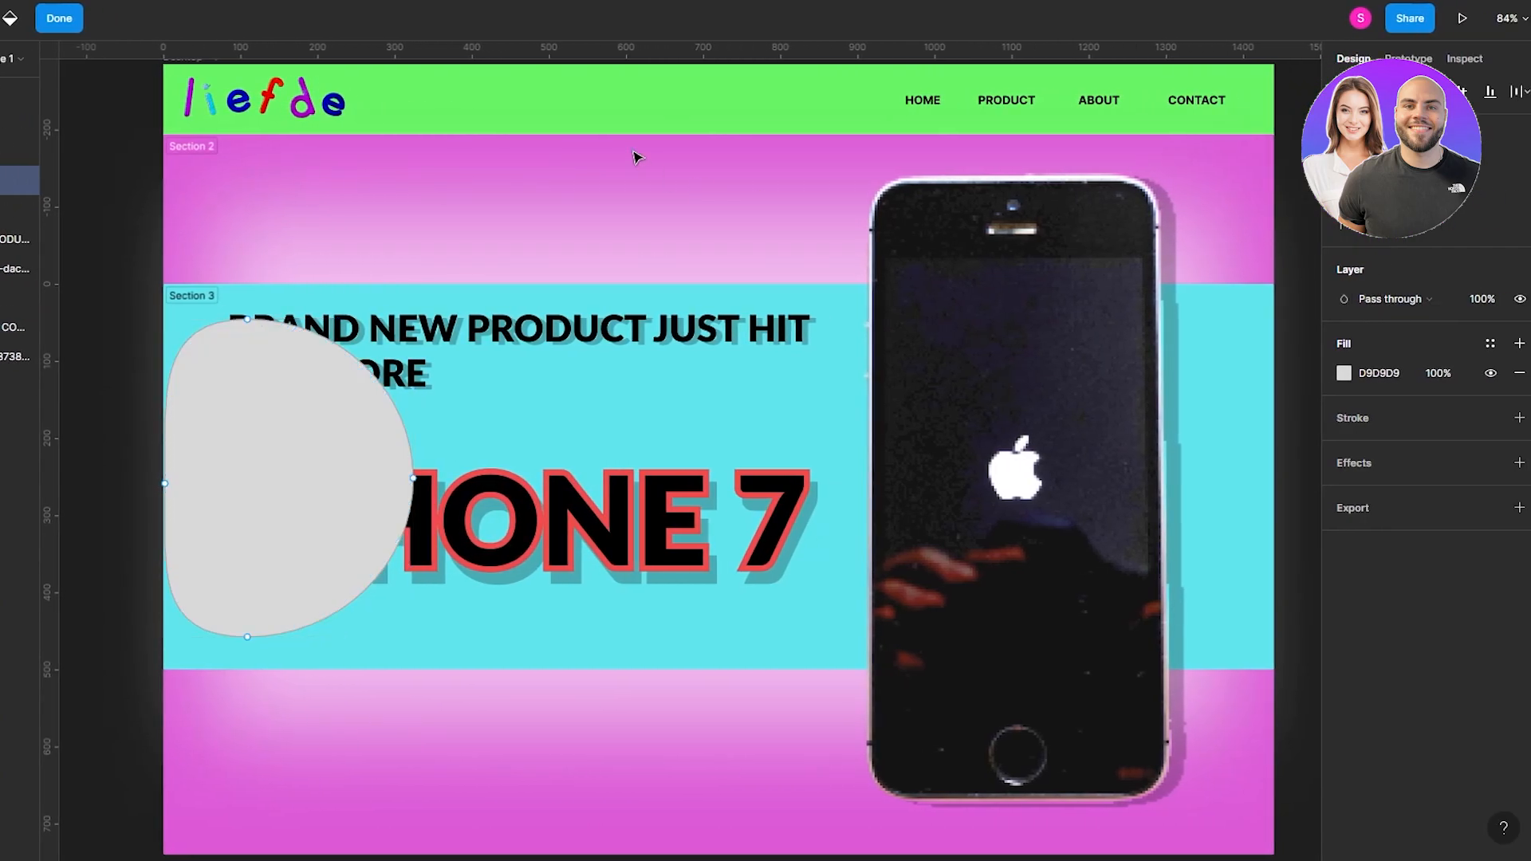
pyautogui.click(142, 245)
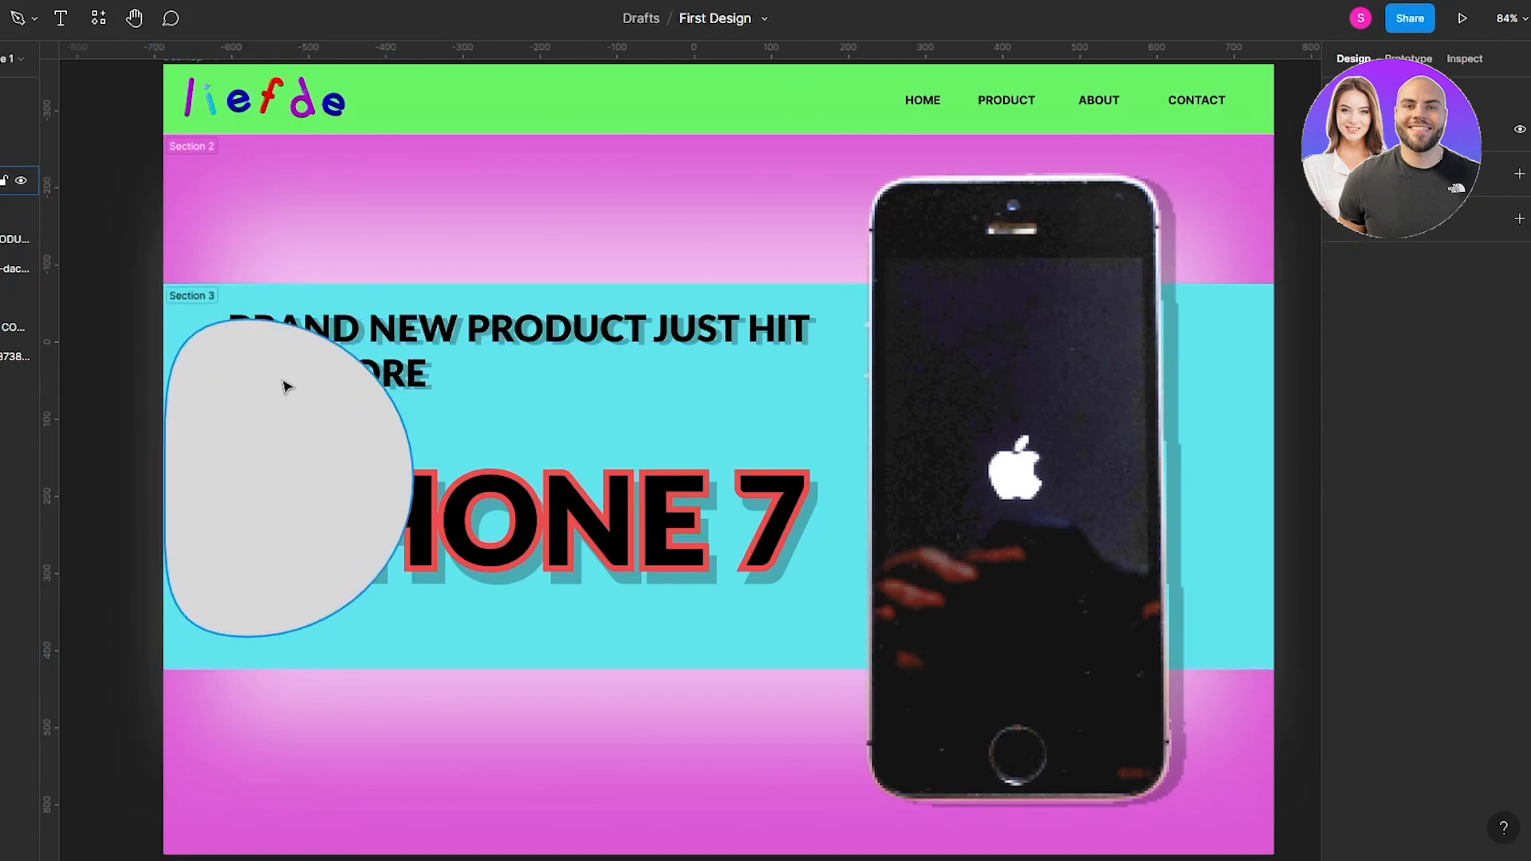
# - Set the layer opacity of the grey blob over the text to 50%
pyautogui.click(294, 424)
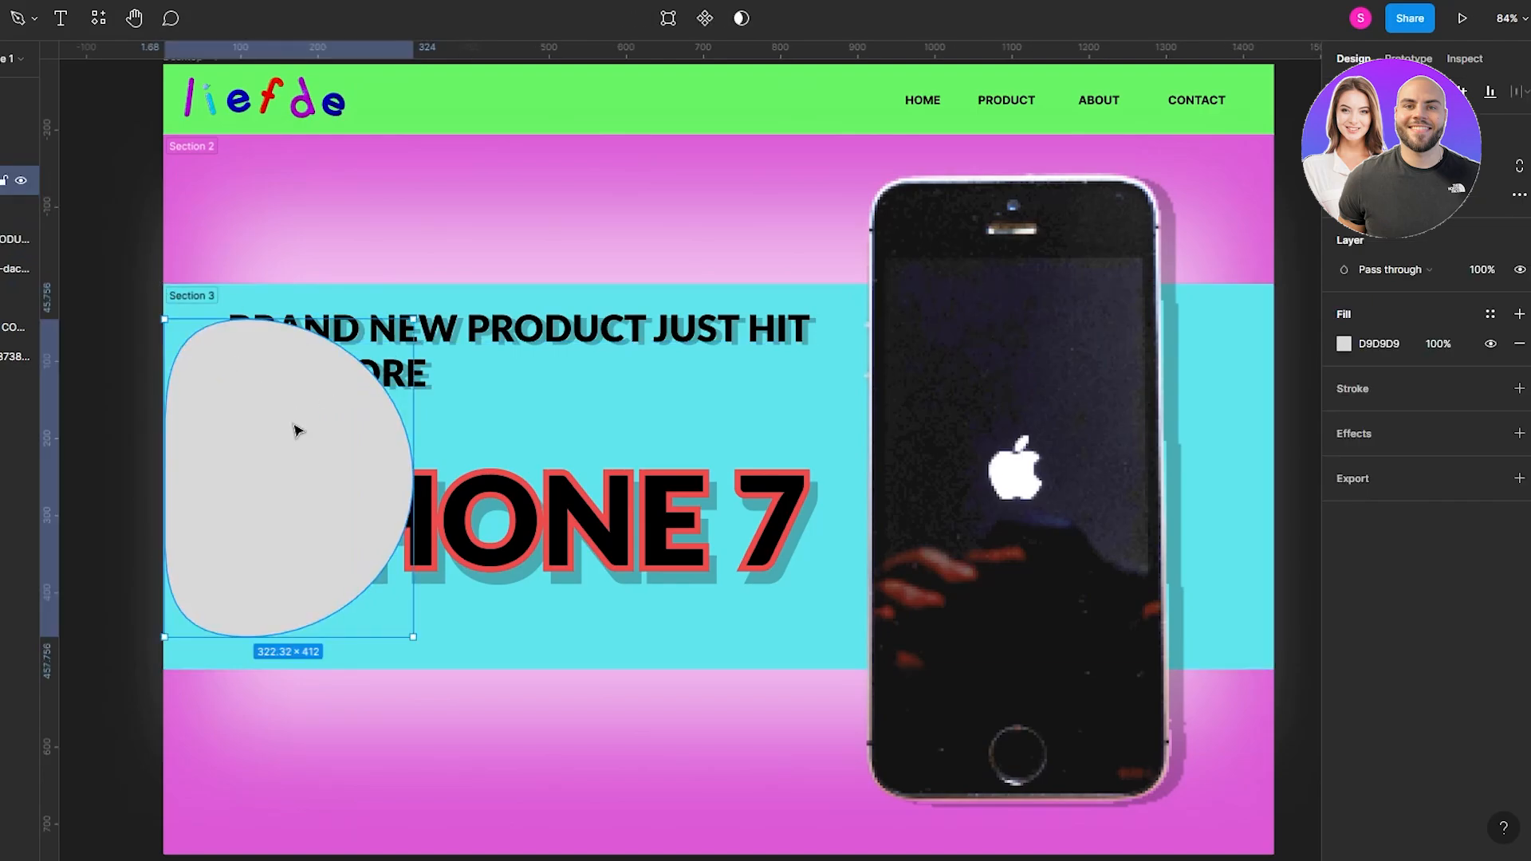
pyautogui.click(1483, 274)
pyautogui.write('50')
pyautogui.press('Return')
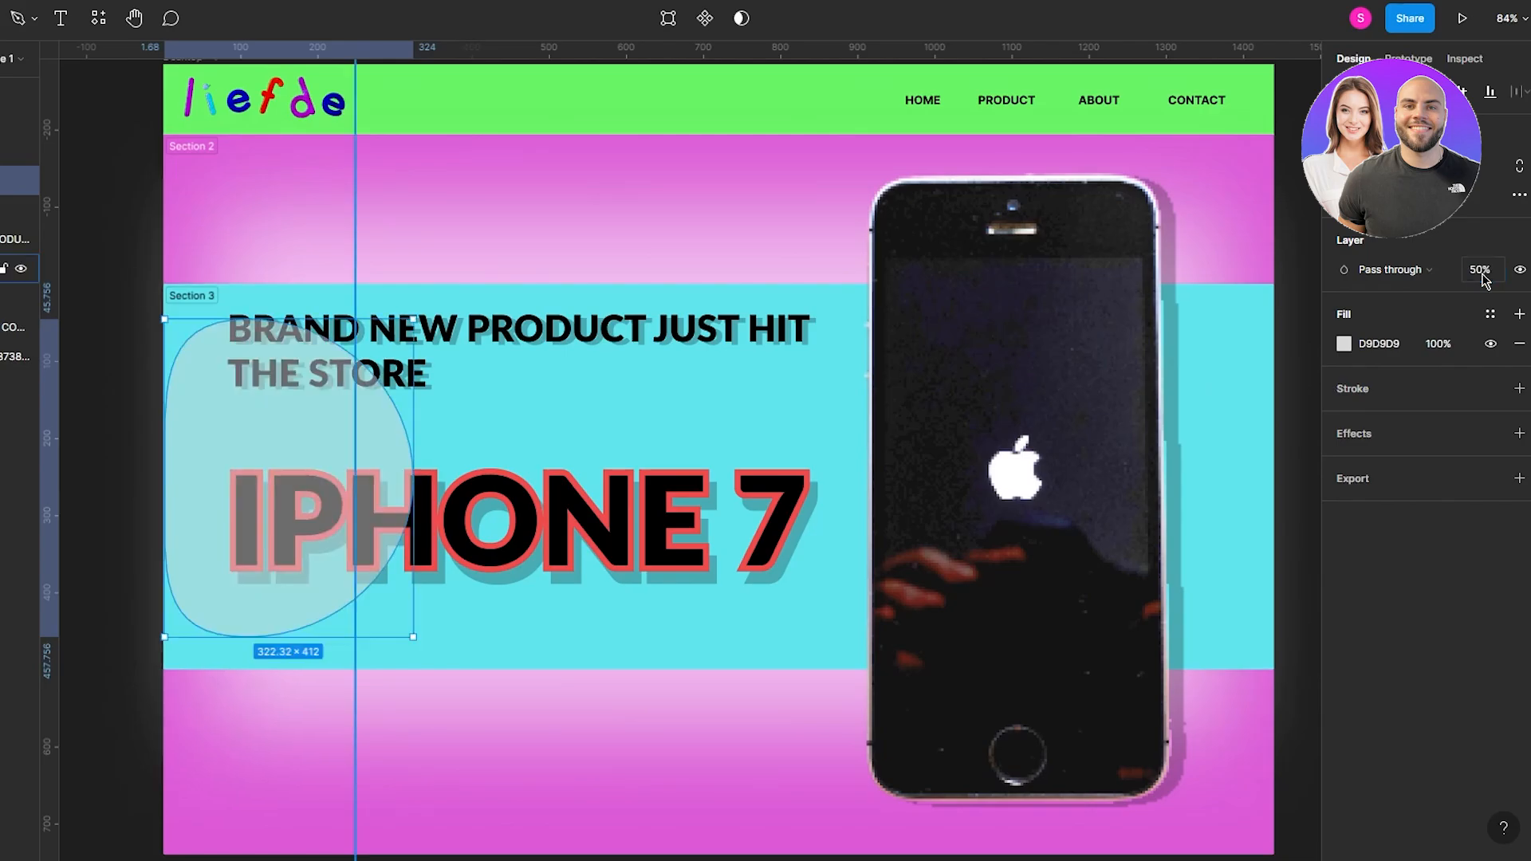
pyautogui.click(1348, 271)
pyautogui.click(1403, 246)
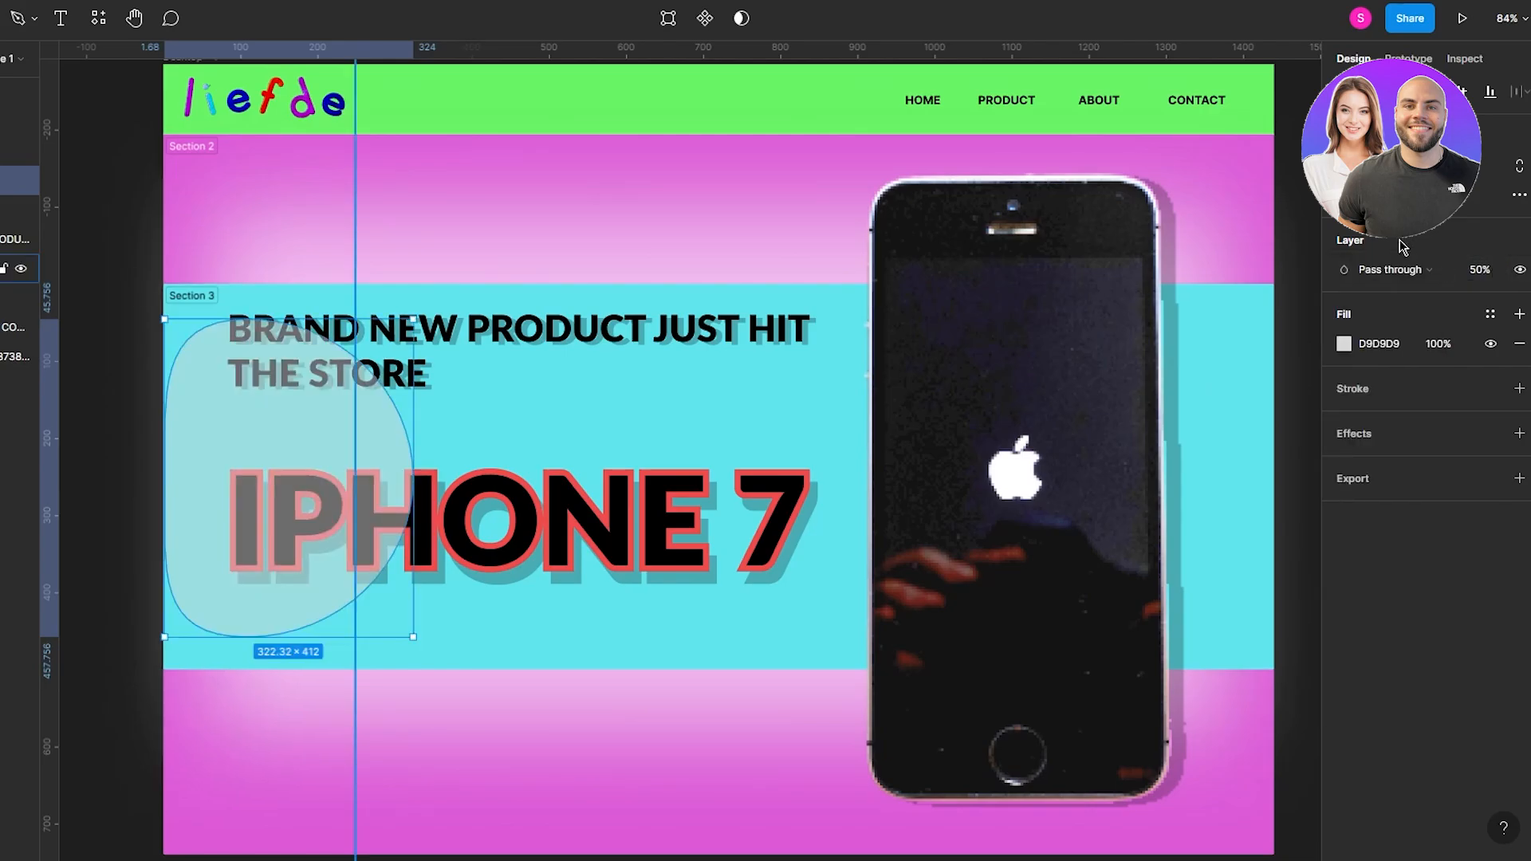
# - Change the blob's fill colour to white (FFFFFF)
pyautogui.click(1341, 350)
pyautogui.moveTo(1118, 377); pyautogui.dragTo(1053, 350)
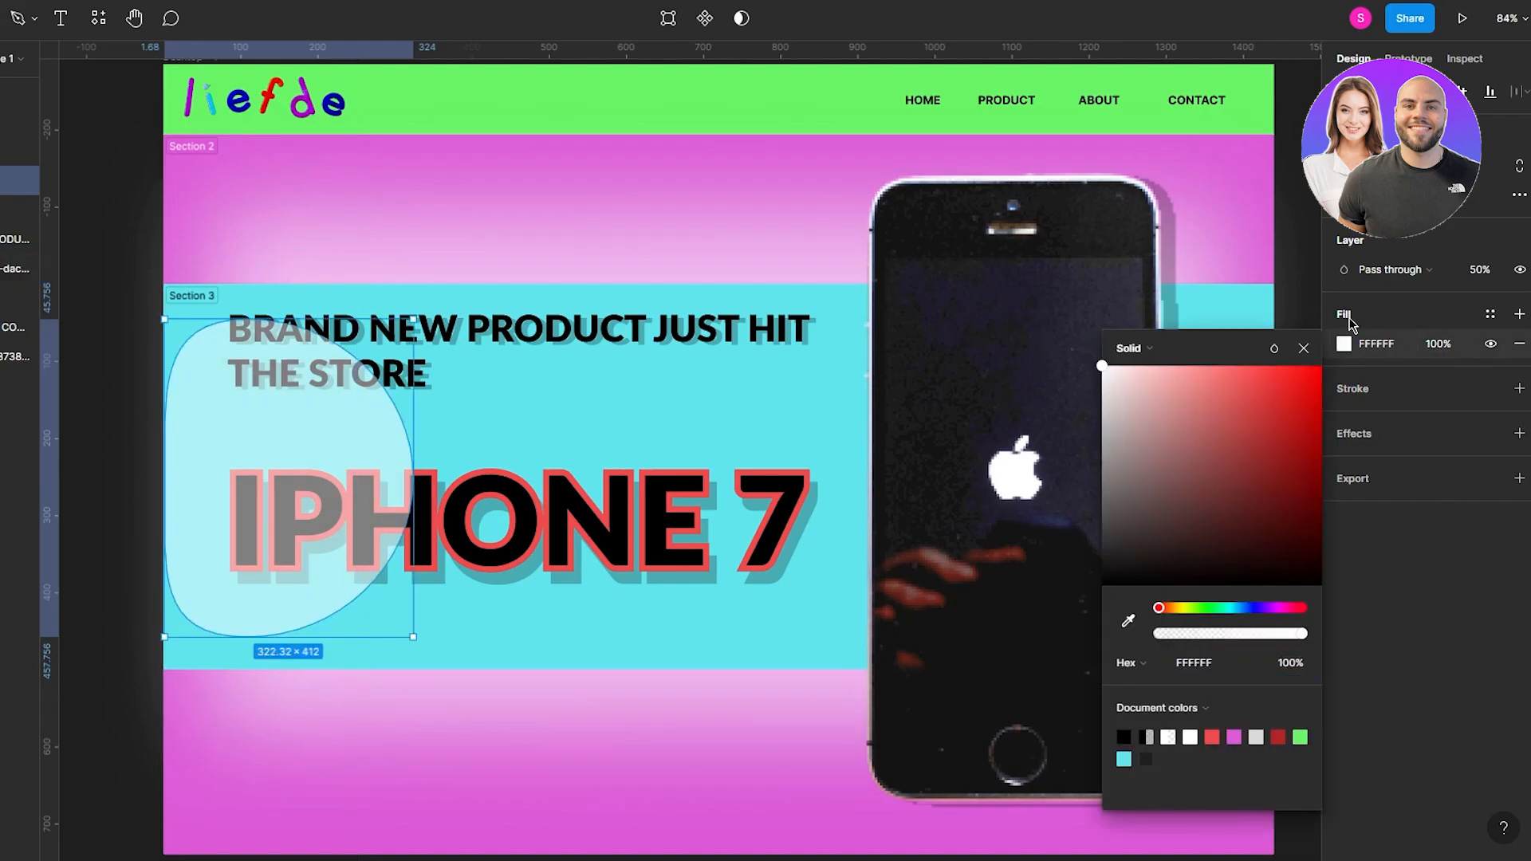
pyautogui.click(1394, 295)
# - Add an effect to the white blob and set its type to Layer blur
pyautogui.click(1519, 434)
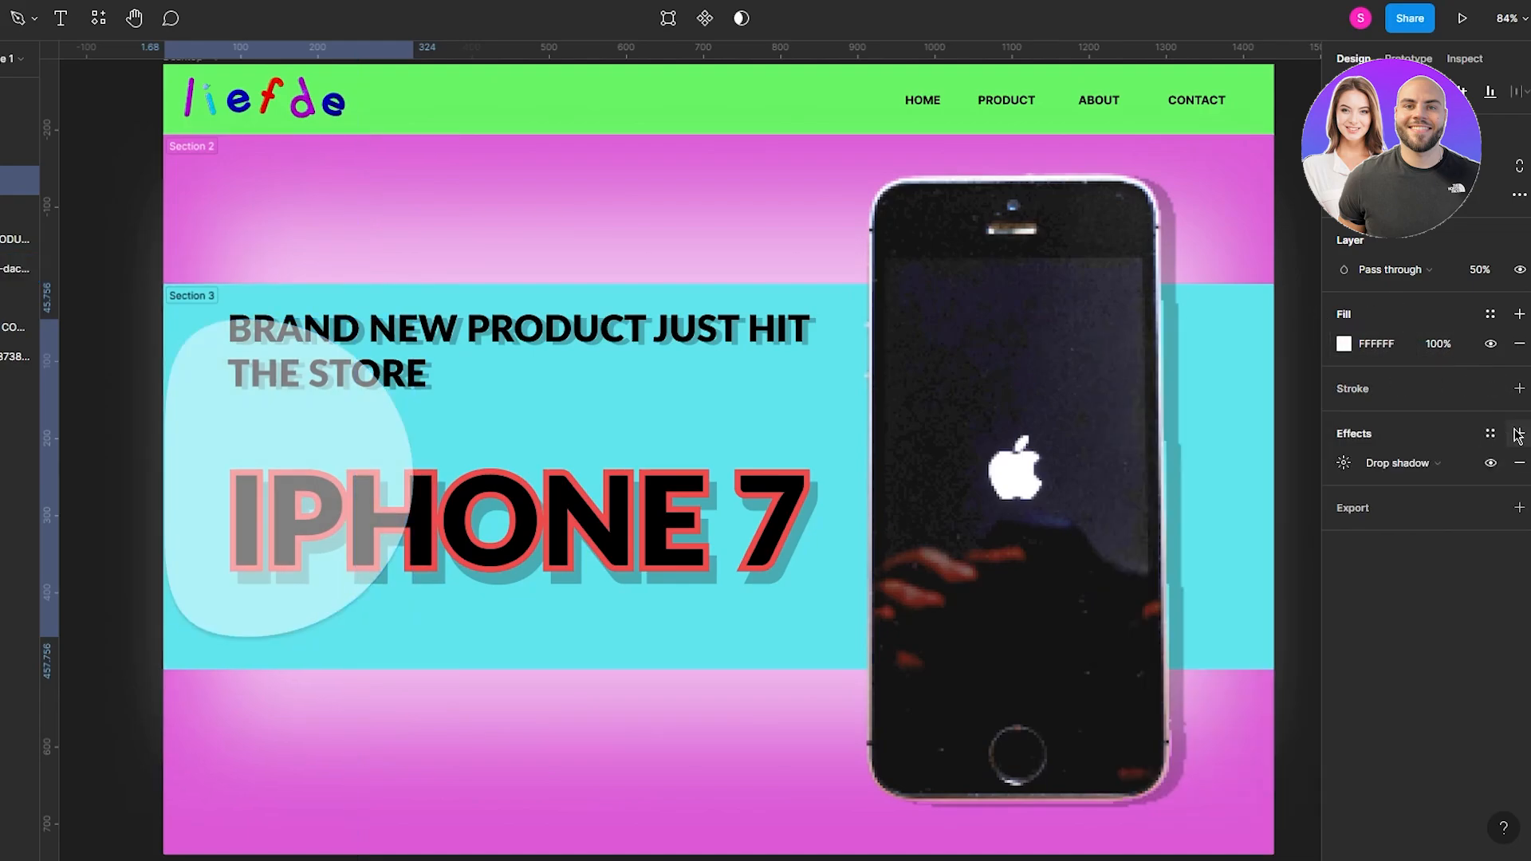
pyautogui.click(1396, 464)
pyautogui.click(1413, 502)
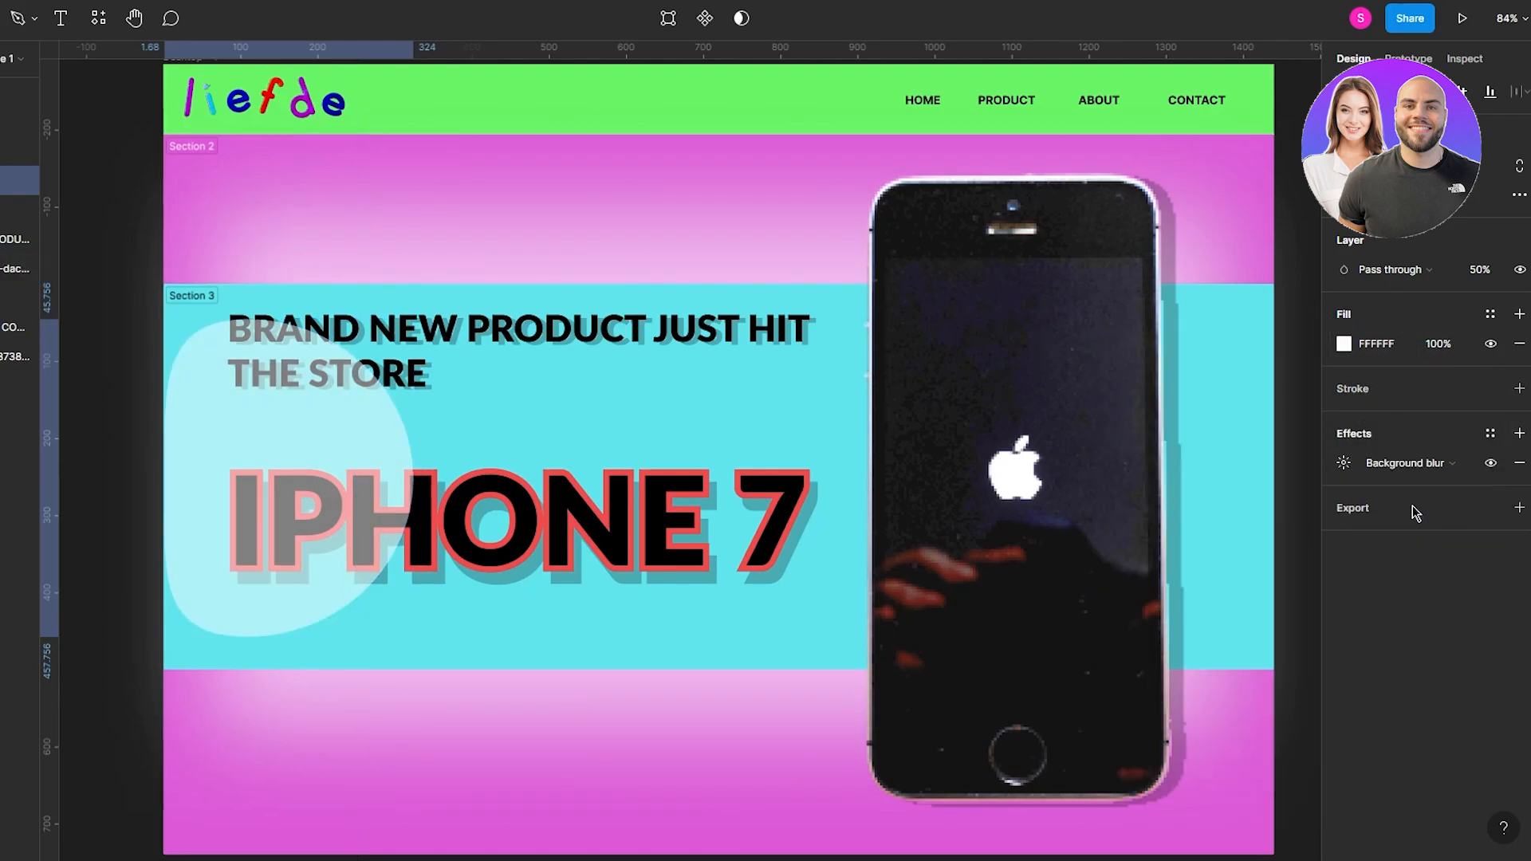
pyautogui.click(1344, 465)
pyautogui.moveTo(1133, 504)
pyautogui.mouseDown()
pyautogui.moveTo(1471, 538)
pyautogui.moveTo(267, 511)
pyautogui.moveTo(817, 474)
pyautogui.moveTo(1372, 515)
pyautogui.moveTo(1108, 486)
pyautogui.mouseUp()
pyautogui.click(1410, 463)
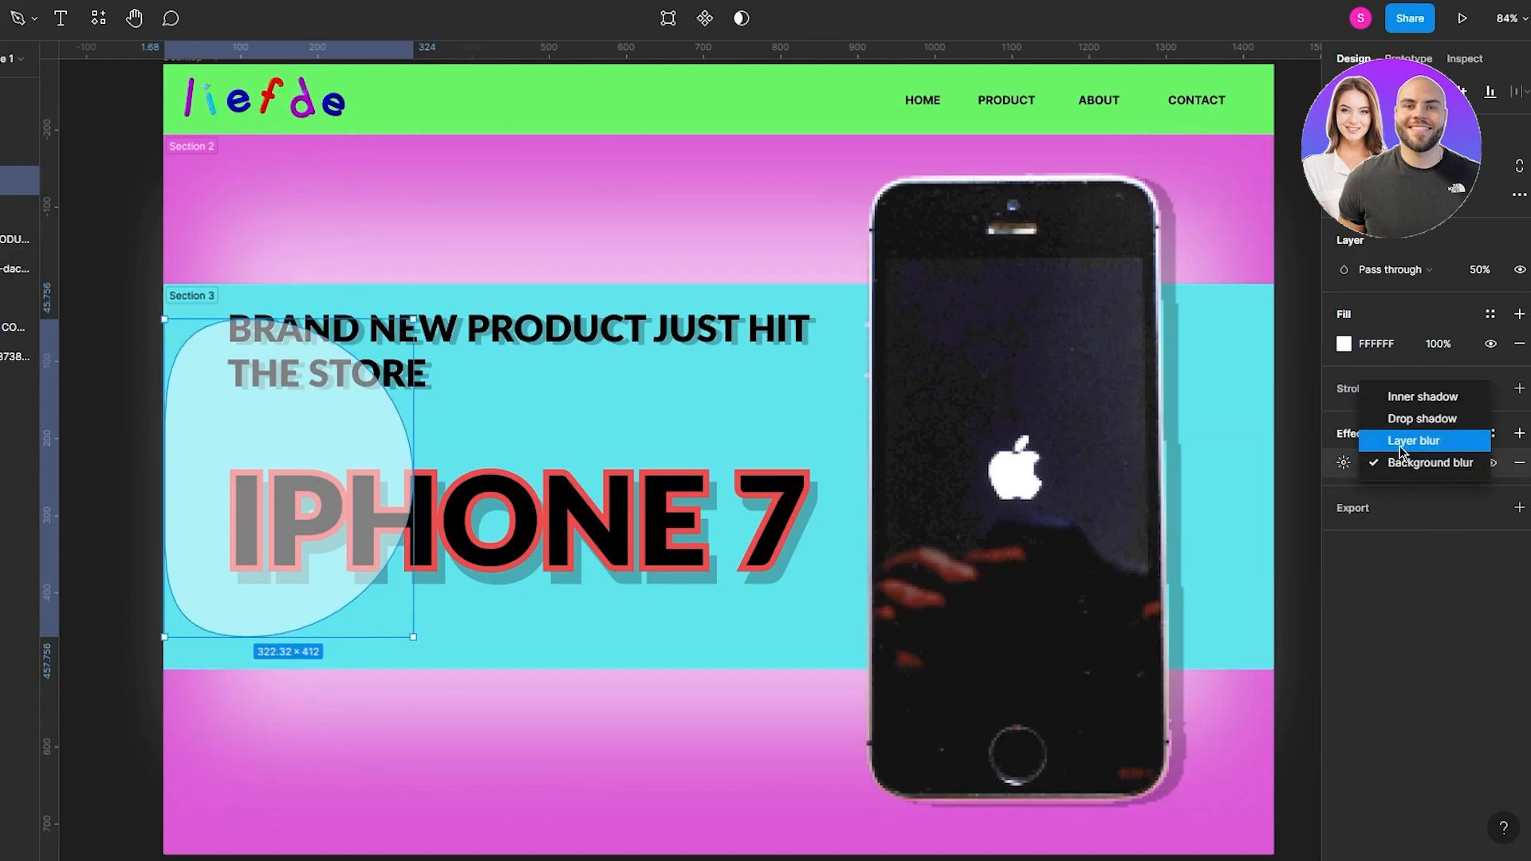
pyautogui.click(1403, 441)
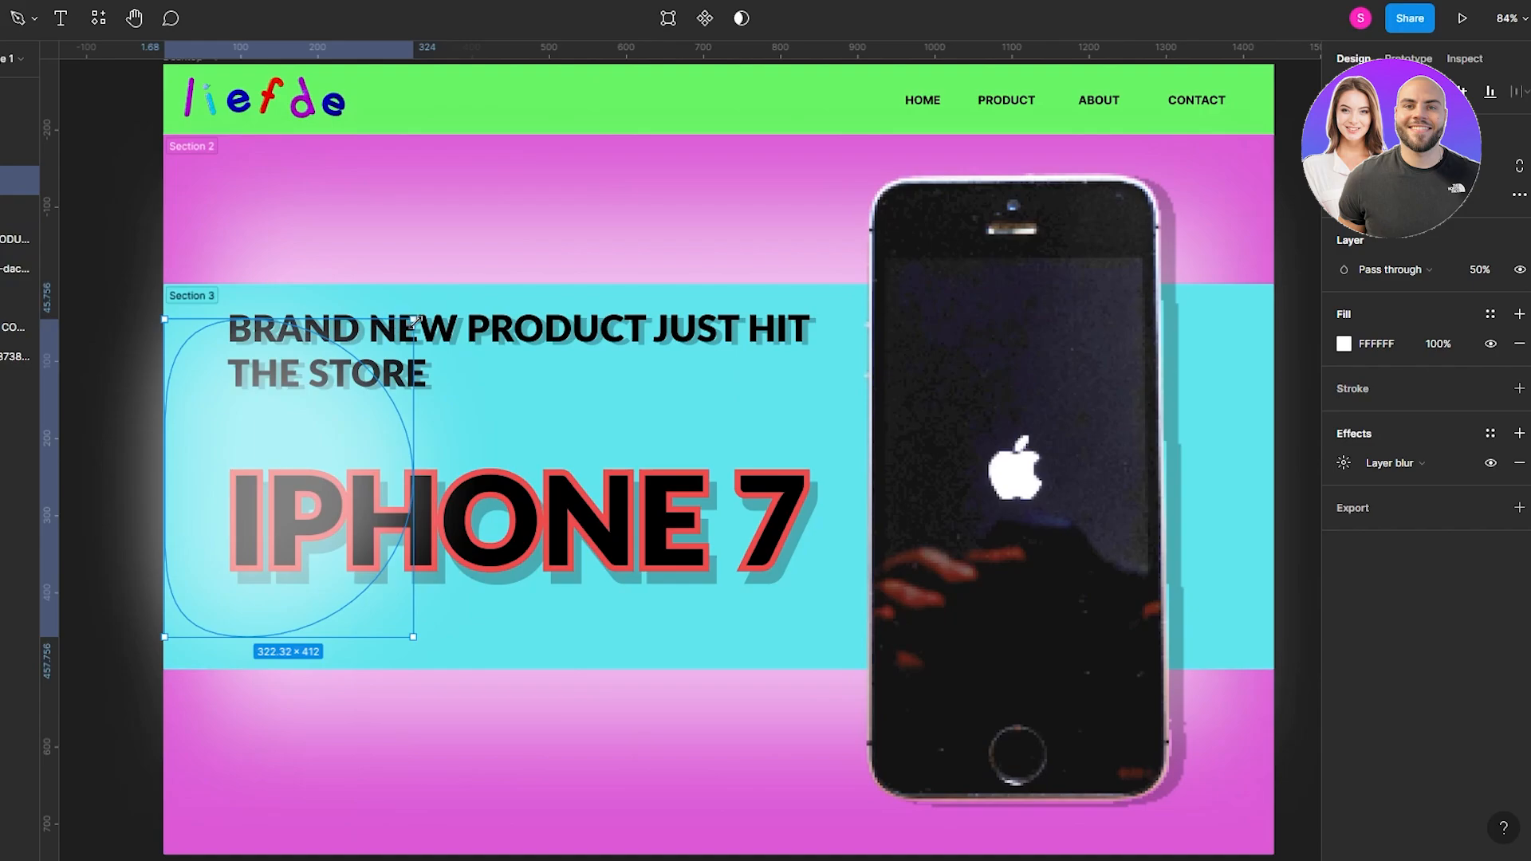
# - Enlarge the blurred blob to about 535 × 498 so it spans the full height of the cyan section
pyautogui.moveTo(414, 322); pyautogui.dragTo(492, 417)
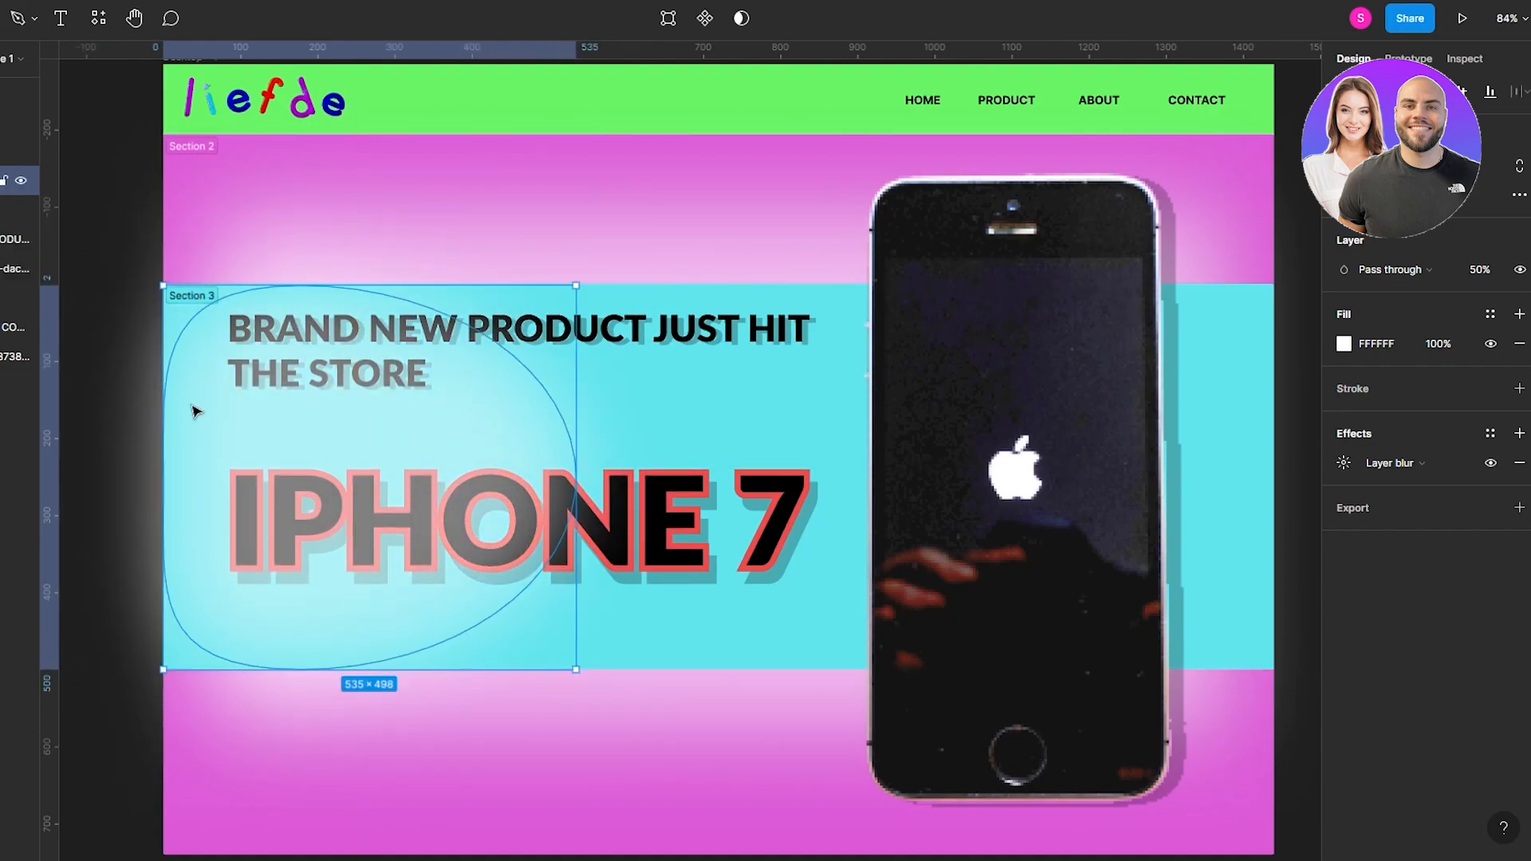
pyautogui.click(119, 407)
# - Try other fill colours on the blurred blob, ending on white (FFFFFF)
pyautogui.click(322, 447)
pyautogui.click(1344, 343)
pyautogui.moveTo(1224, 477); pyautogui.dragTo(1234, 542)
pyautogui.click(1232, 608)
pyautogui.moveTo(1234, 537); pyautogui.dragTo(1100, 589)
pyautogui.click(1202, 608)
pyautogui.moveTo(1218, 514); pyautogui.dragTo(1012, 306)
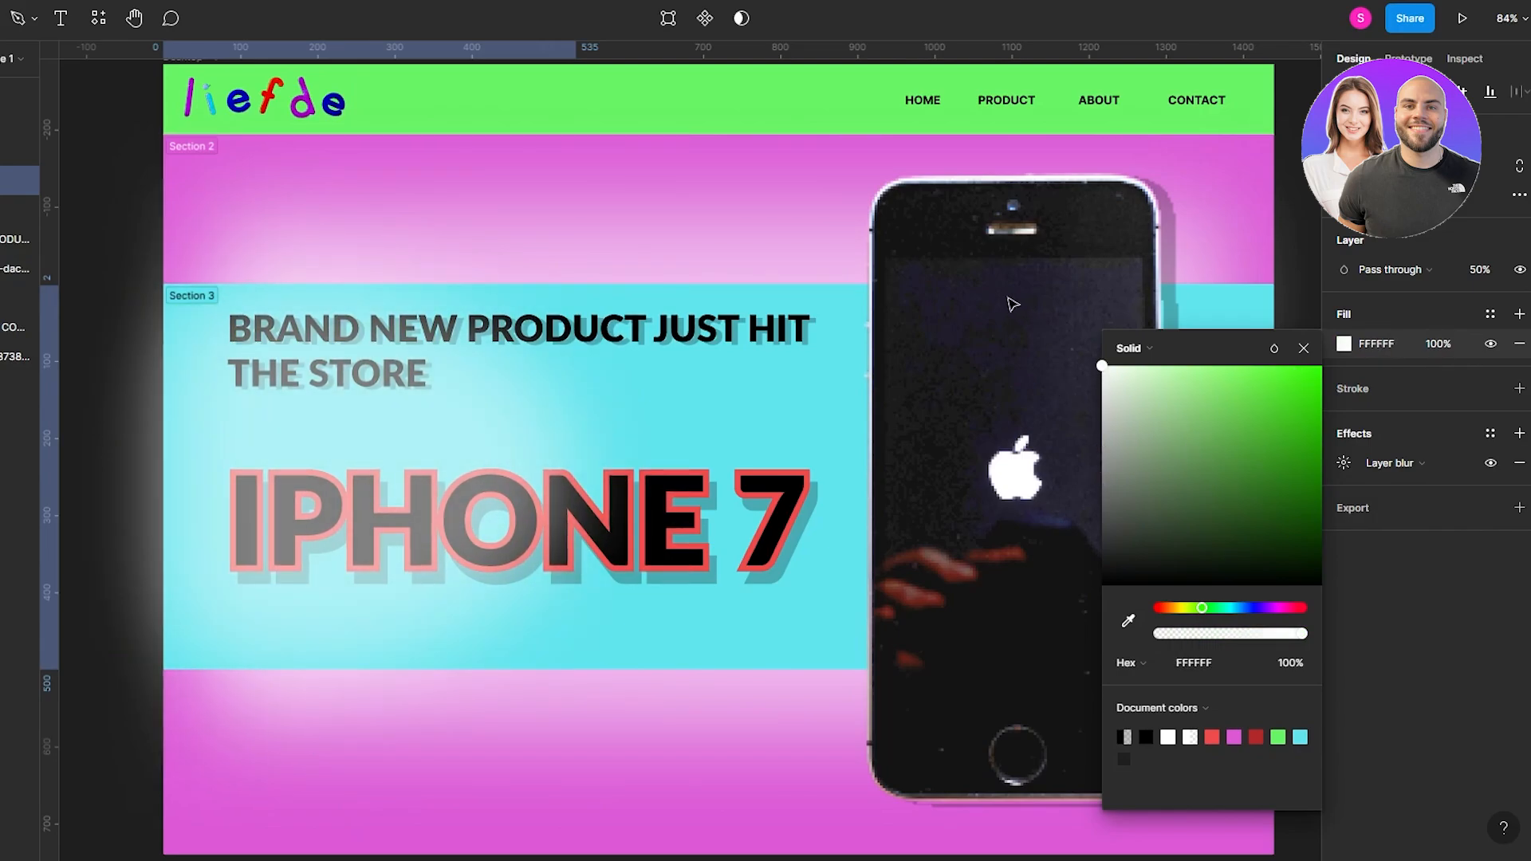
pyautogui.click(1141, 224)
# - Reposition the blurred blob slightly and move the iPhone image closer to the right edge of the cyan section
pyautogui.moveTo(366, 422); pyautogui.dragTo(335, 421)
pyautogui.moveTo(874, 514); pyautogui.dragTo(981, 512)
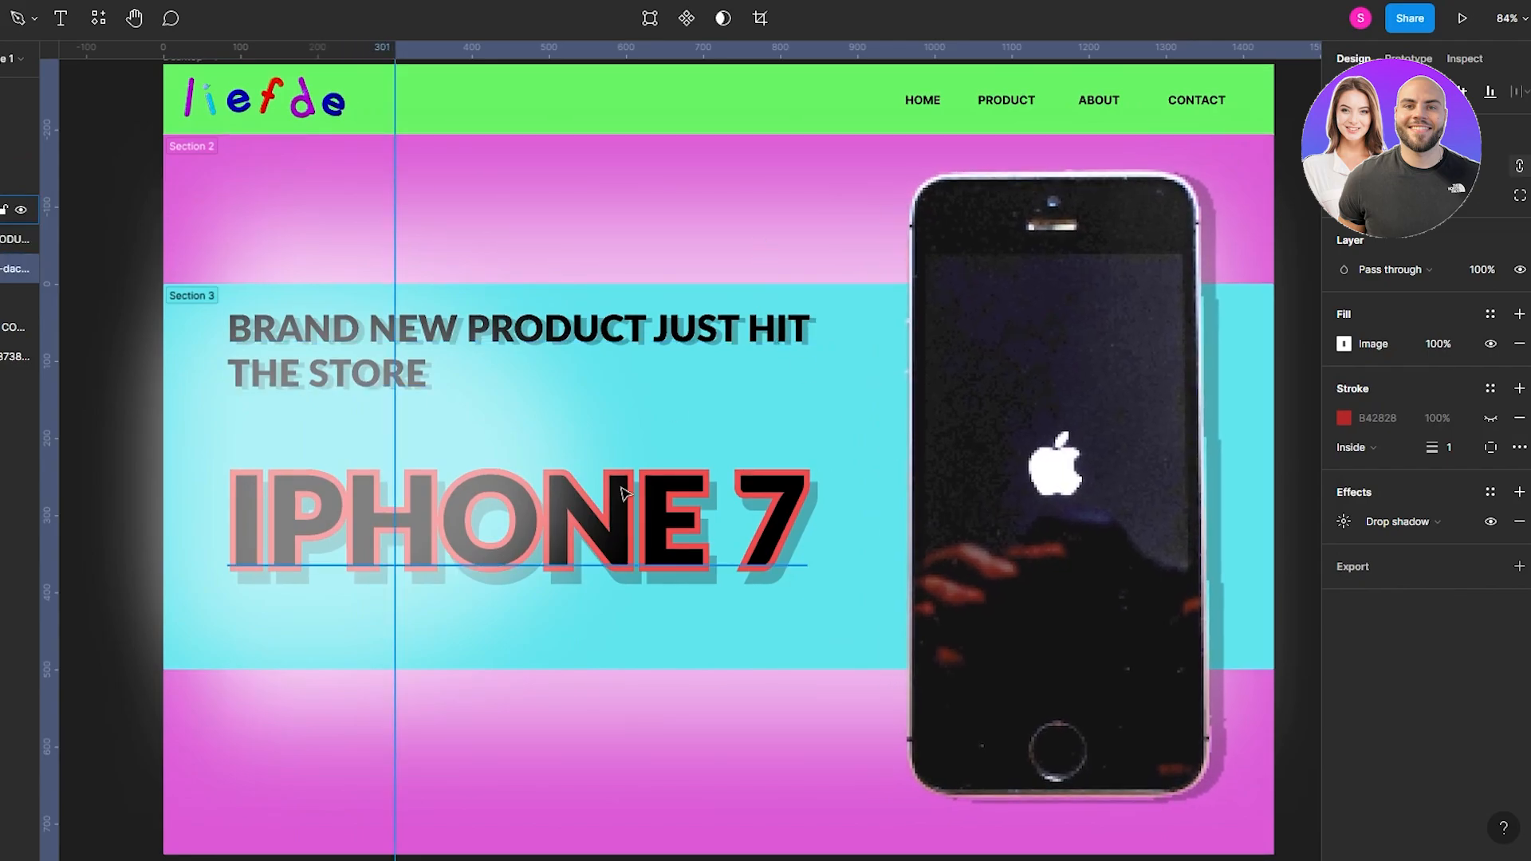
# - Draw a rectangle about 873 × 120 in the pink area below the cyan section, beside the phone
pyautogui.scroll(-3, 624, 493)
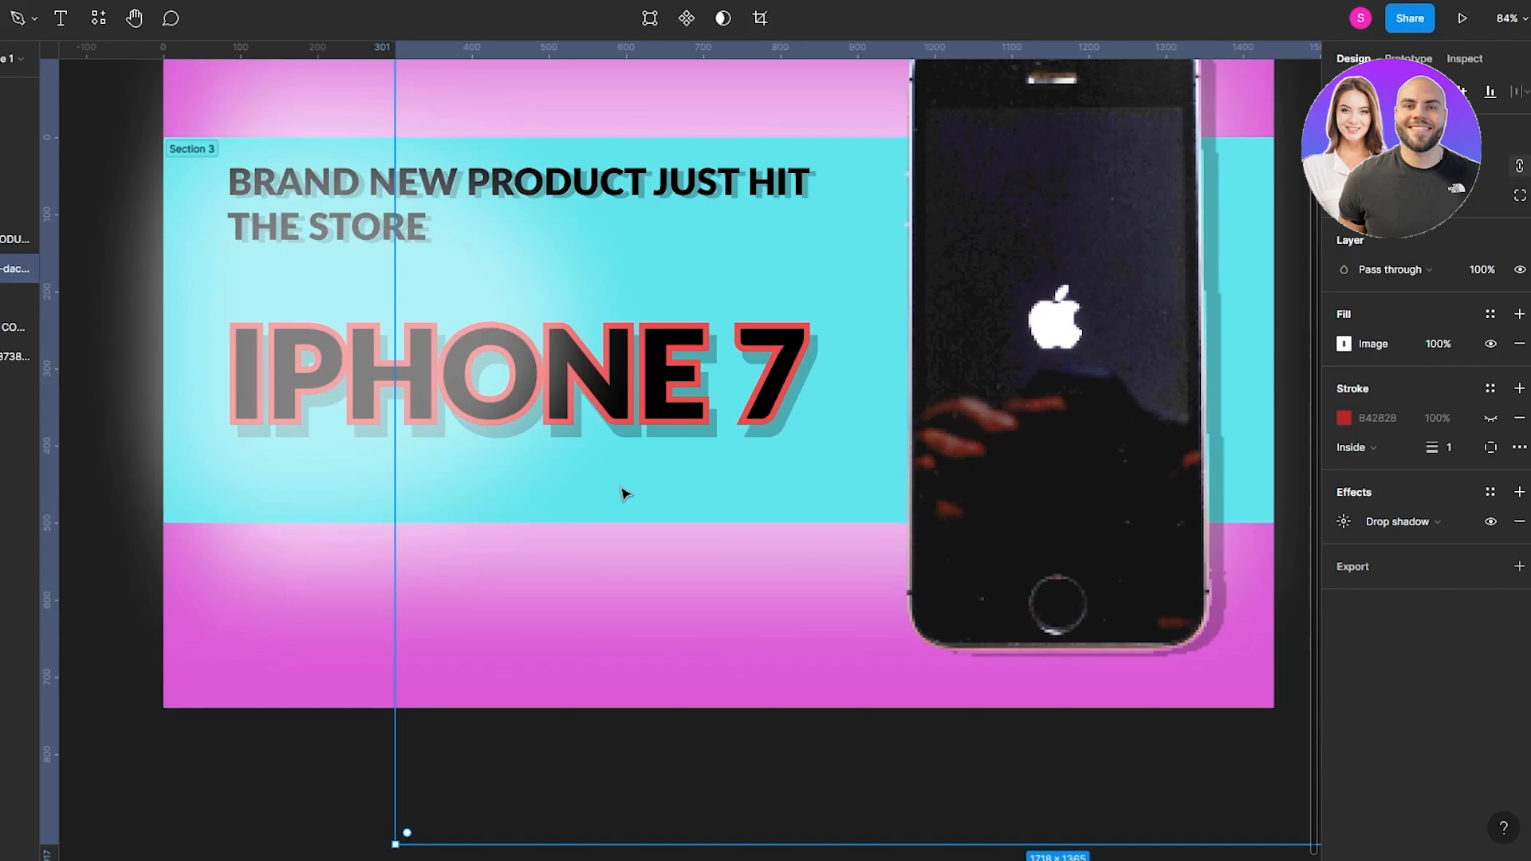
pyautogui.scroll(4, 625, 494)
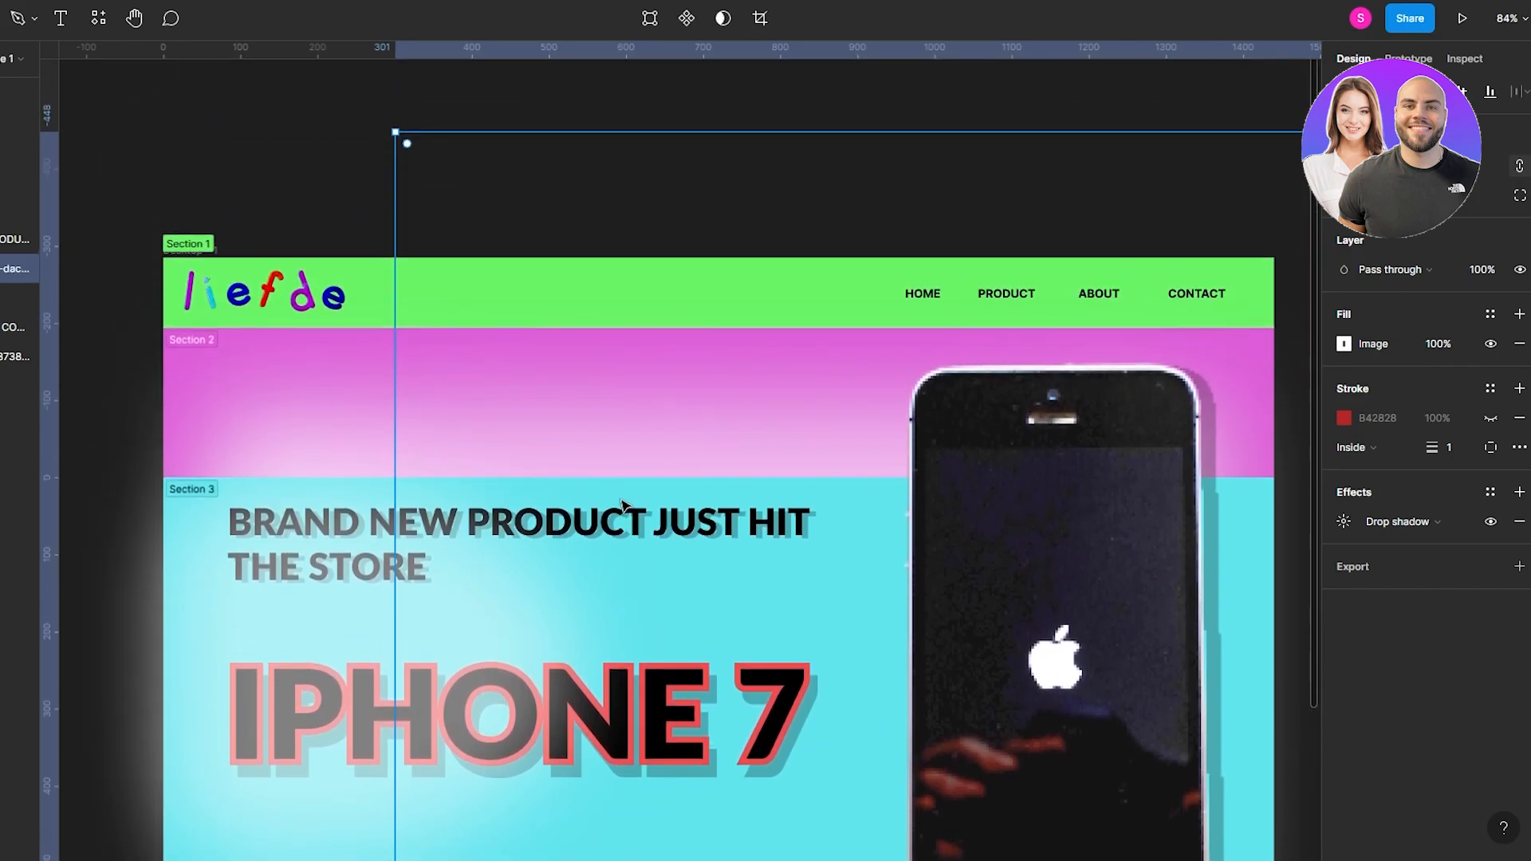
pyautogui.scroll(-5, 624, 498)
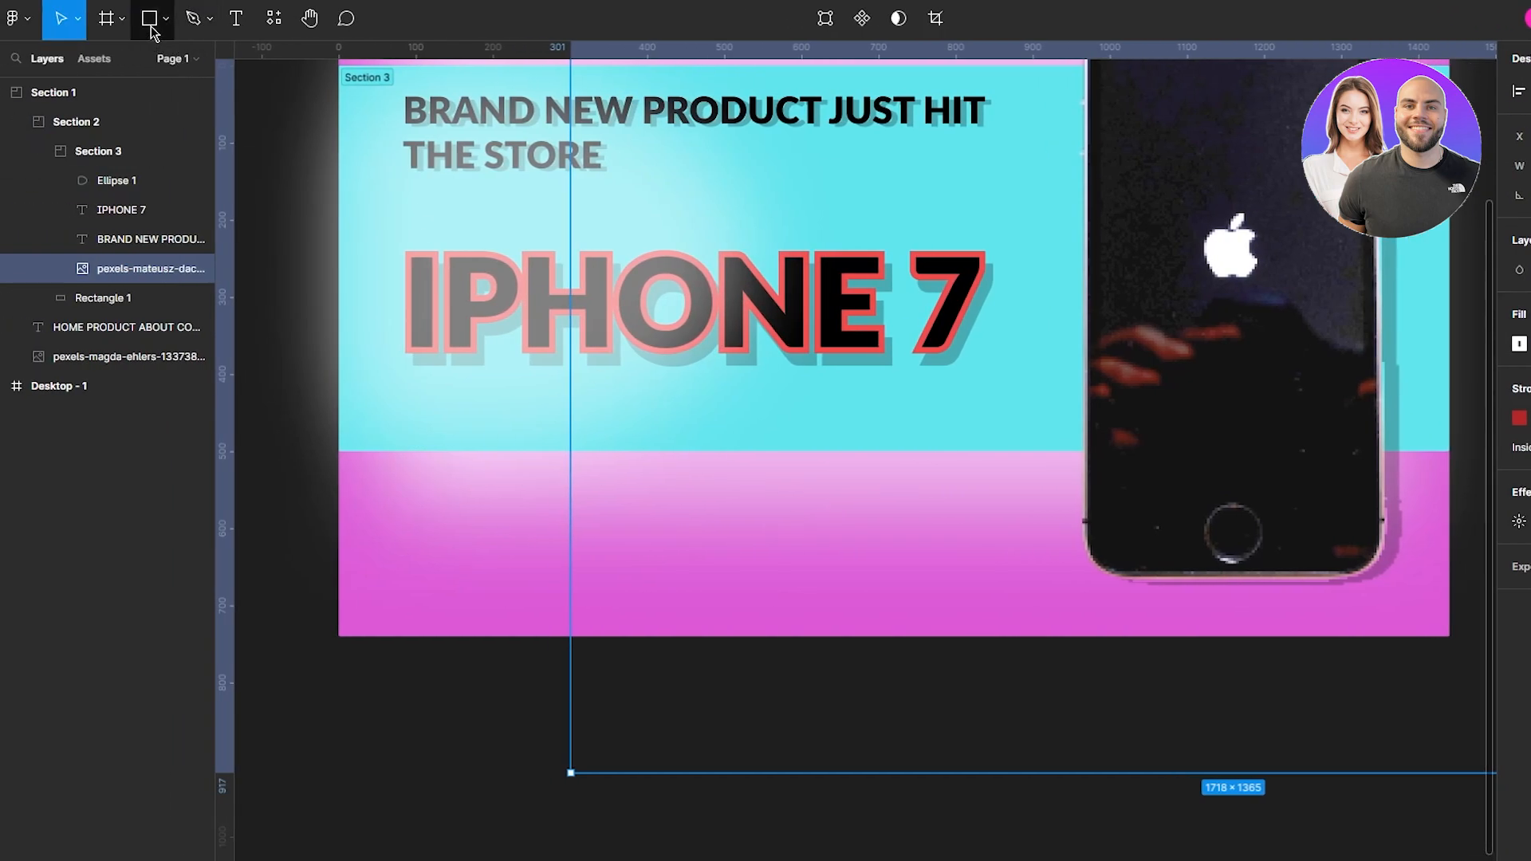
pyautogui.click(150, 22)
pyautogui.click(167, 23)
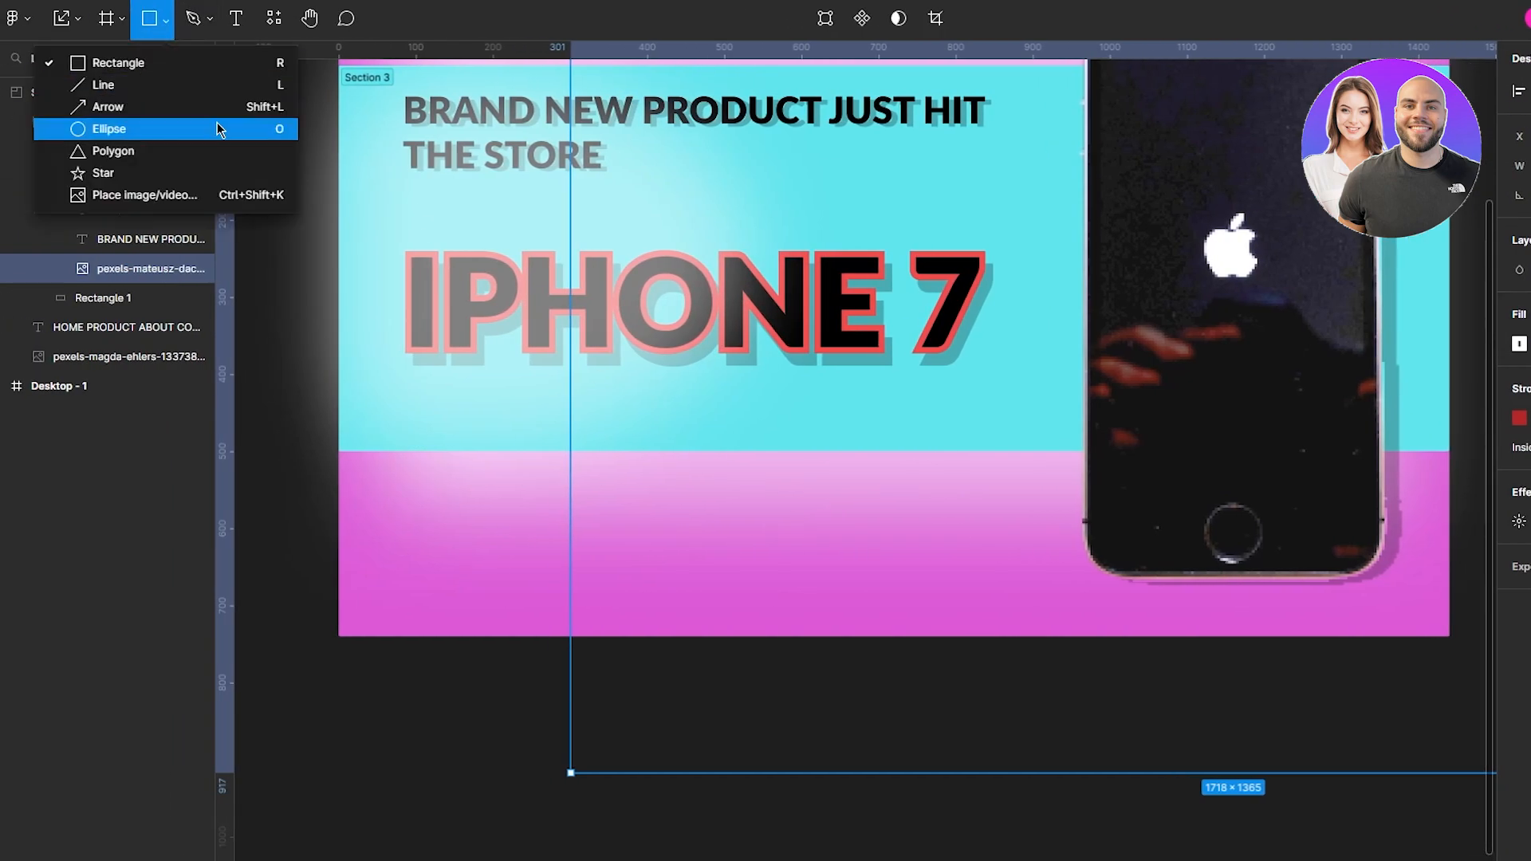
pyautogui.click(150, 64)
pyautogui.moveTo(366, 510); pyautogui.dragTo(1039, 603)
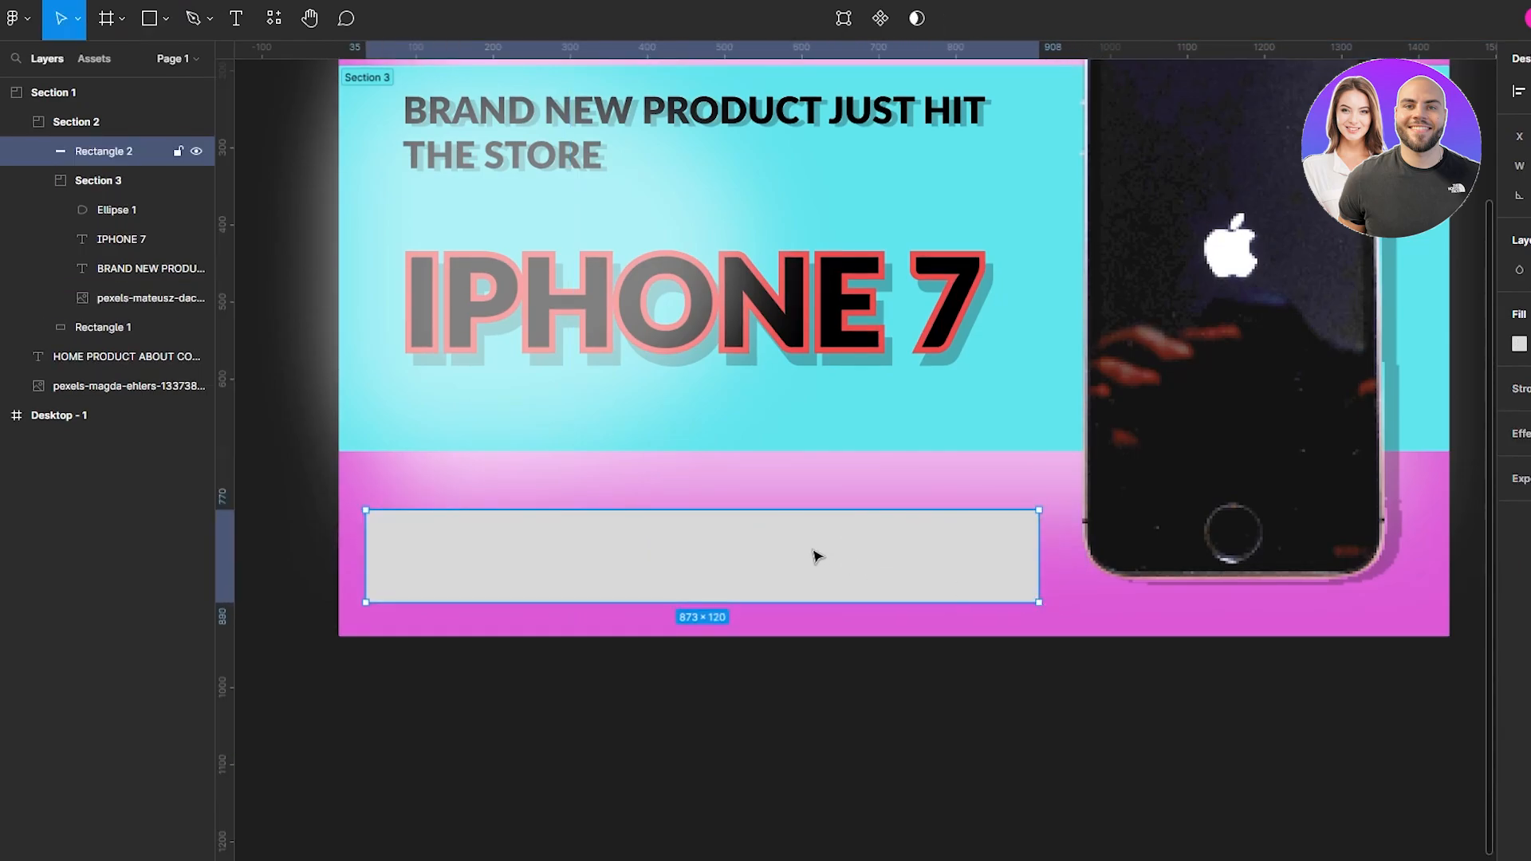
pyautogui.click(274, 608)
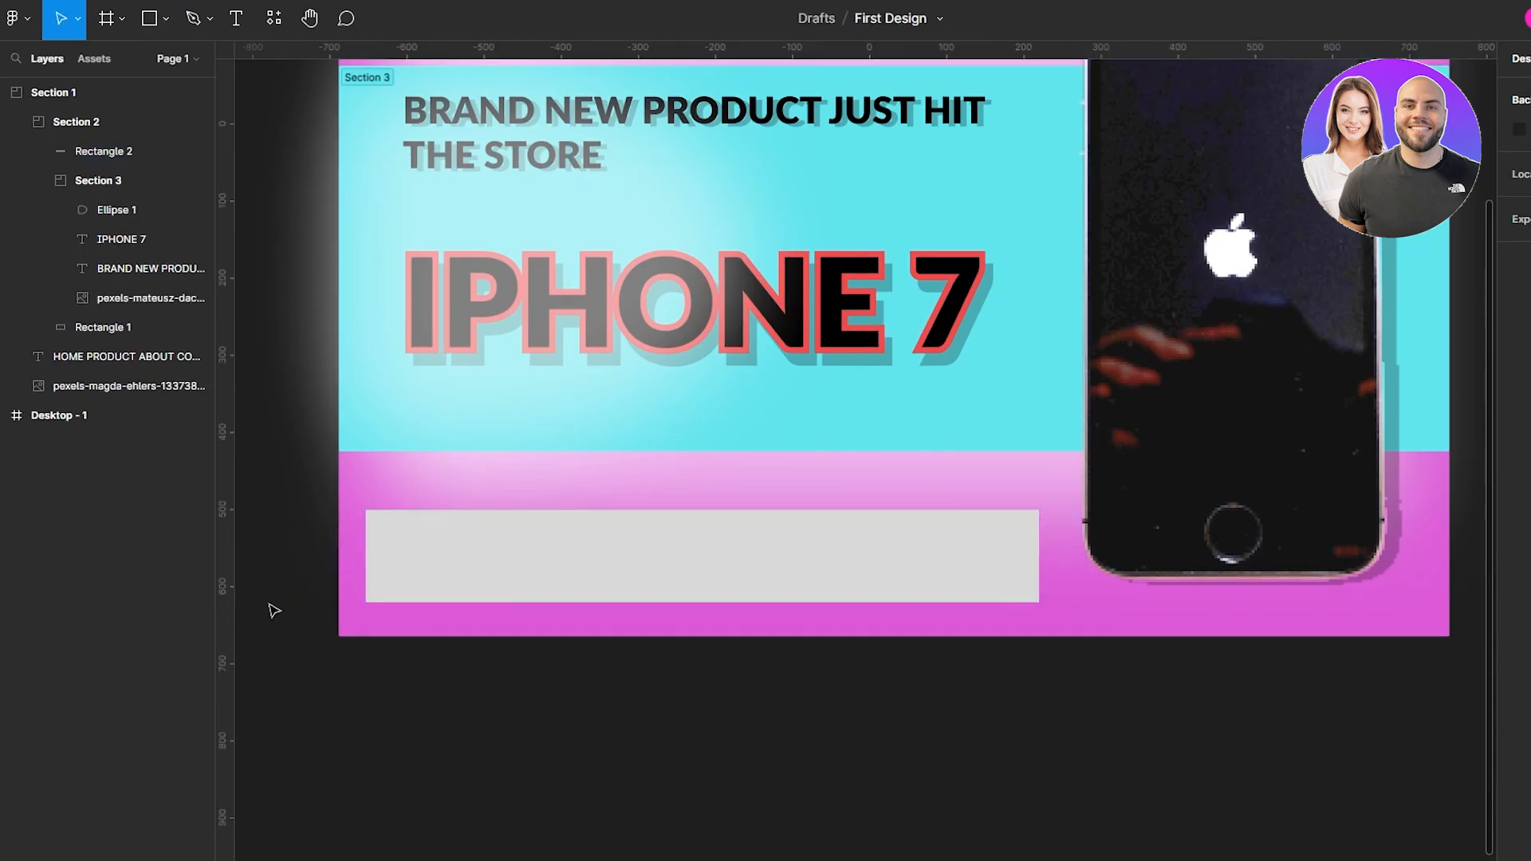
# - Try using the grey rectangle as a mask
pyautogui.click(708, 528)
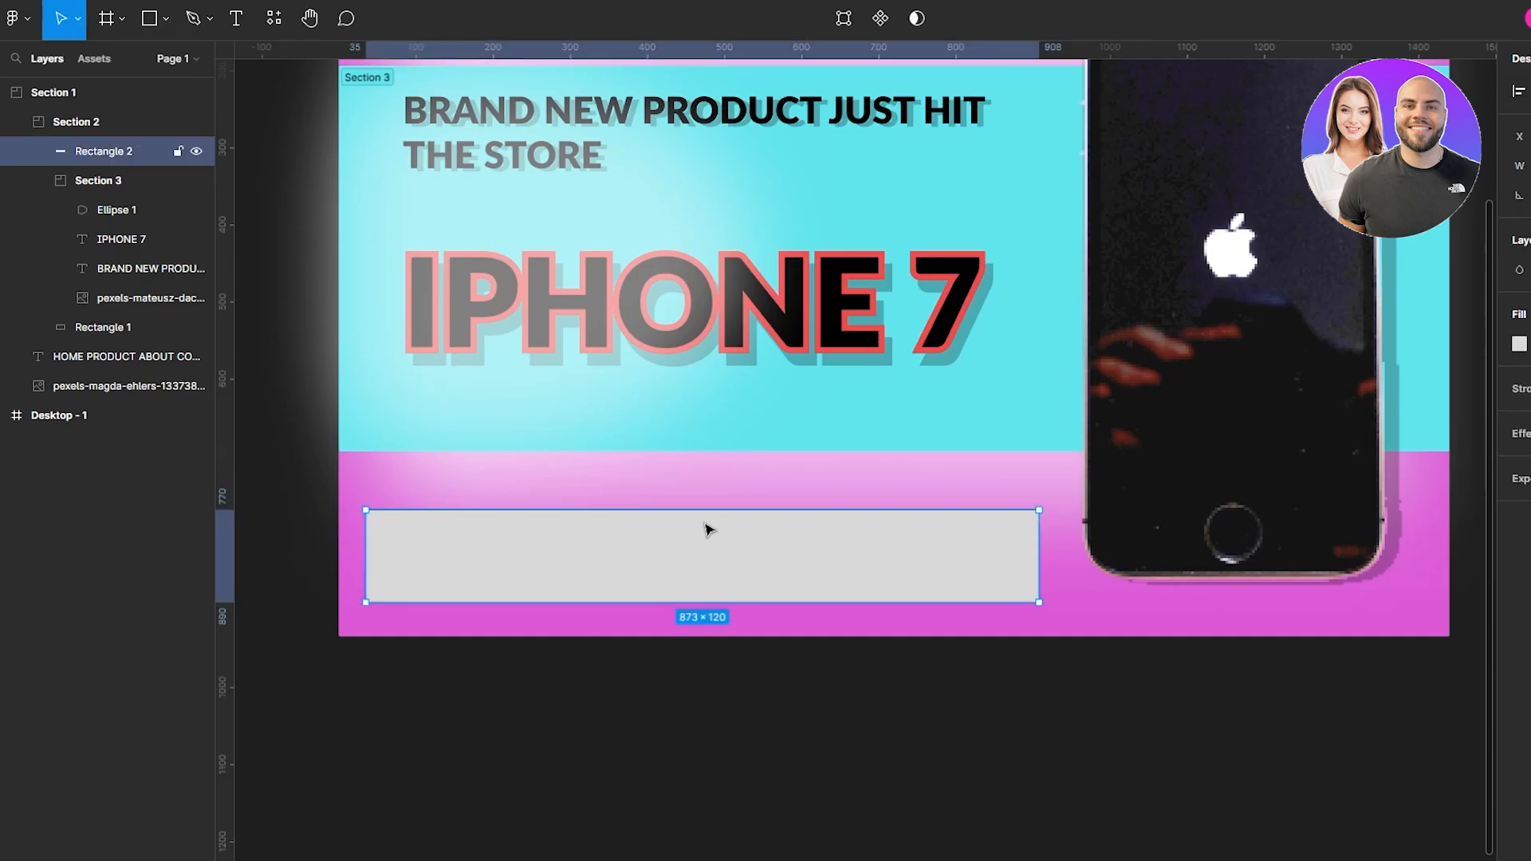
pyautogui.click(842, 21)
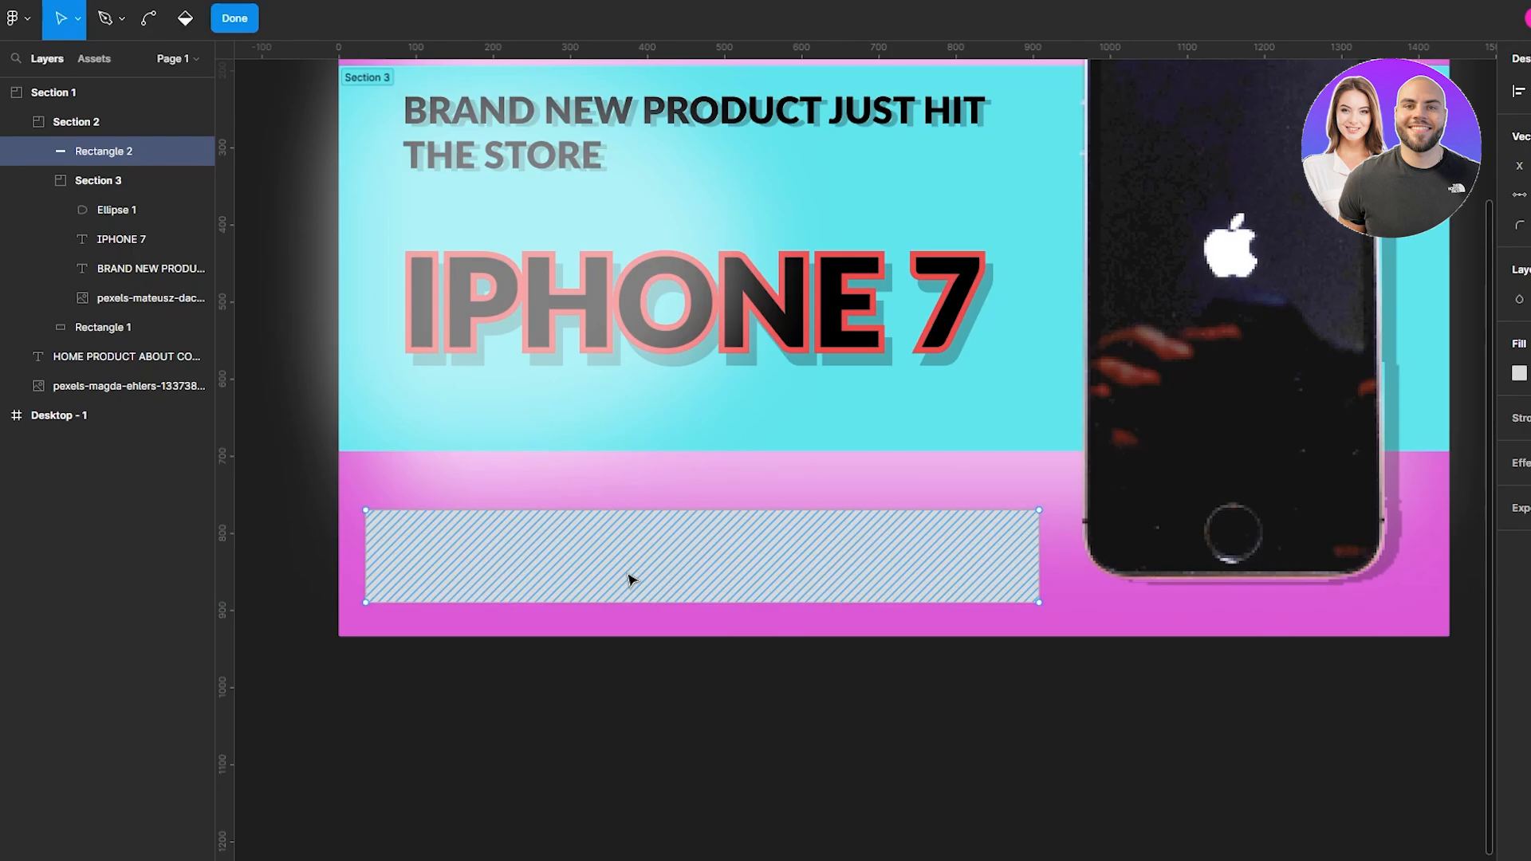
pyautogui.press('Escape')
pyautogui.click(917, 20)
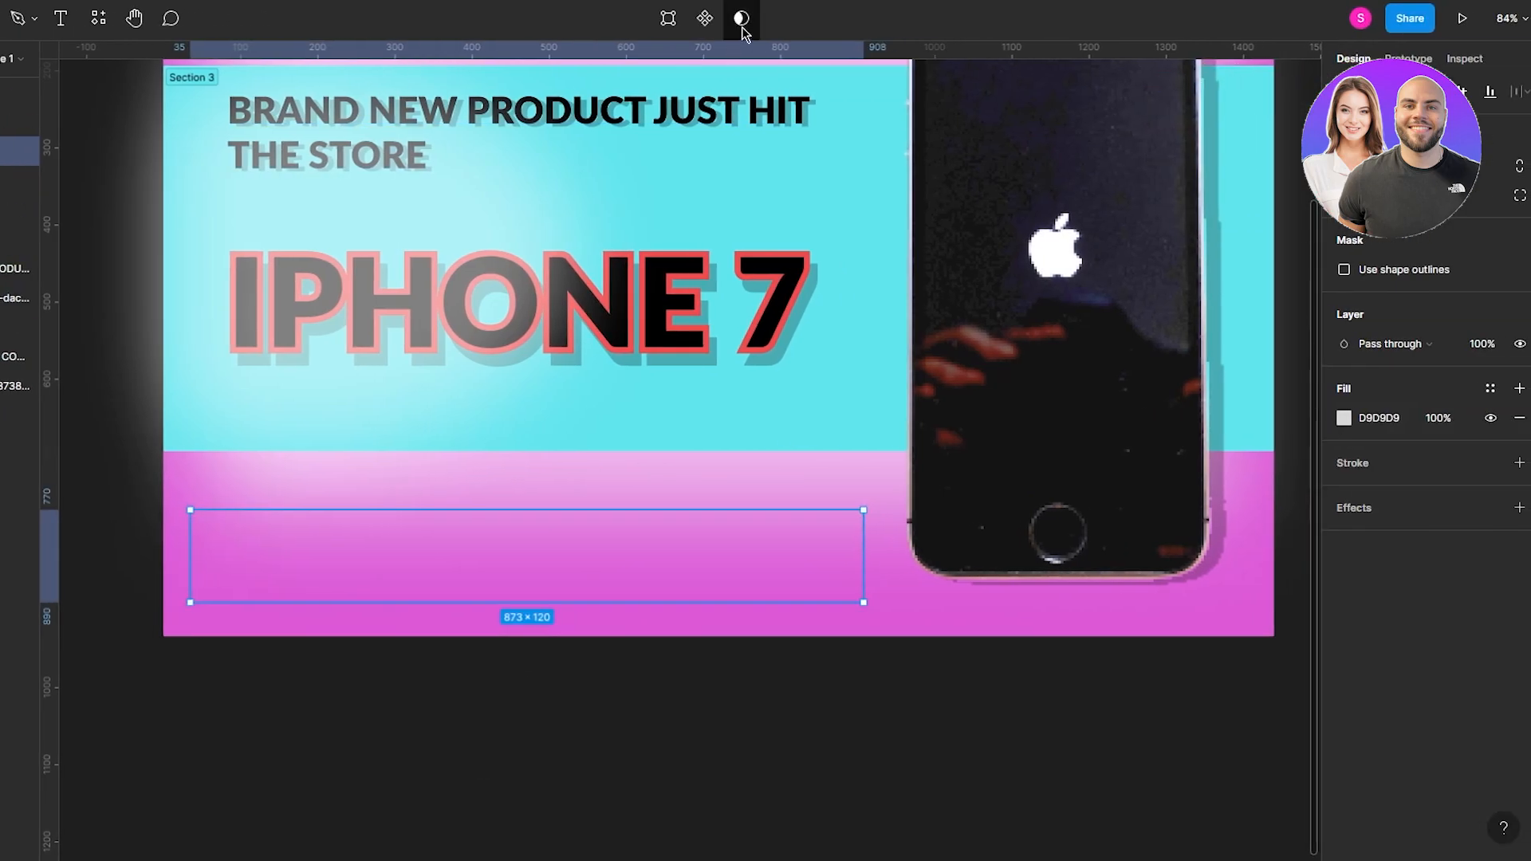
pyautogui.click(917, 18)
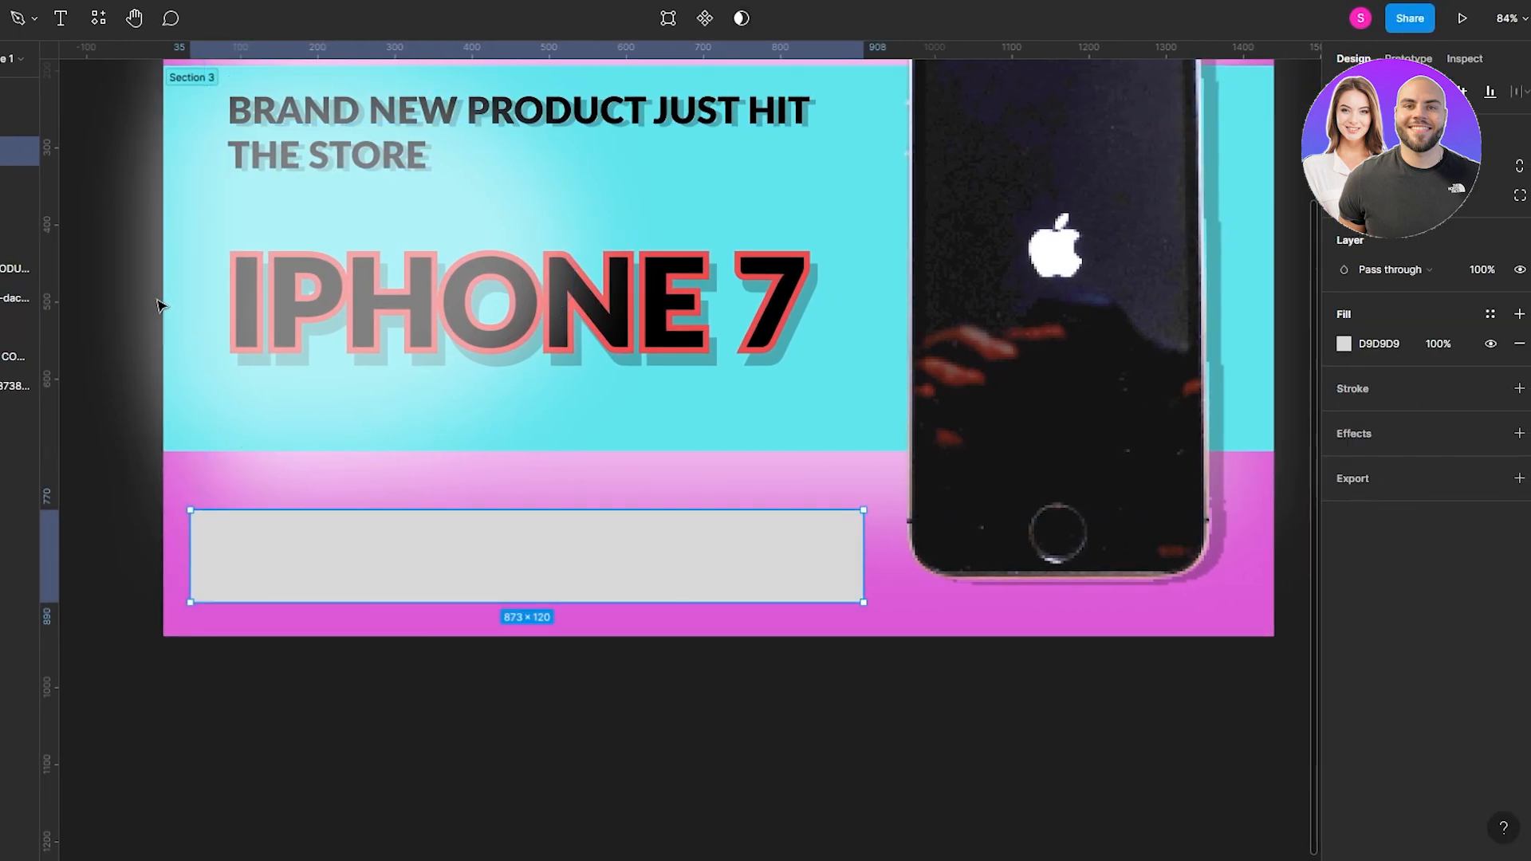
pyautogui.click(131, 358)
pyautogui.click(365, 556)
pyautogui.rightClick(364, 555)
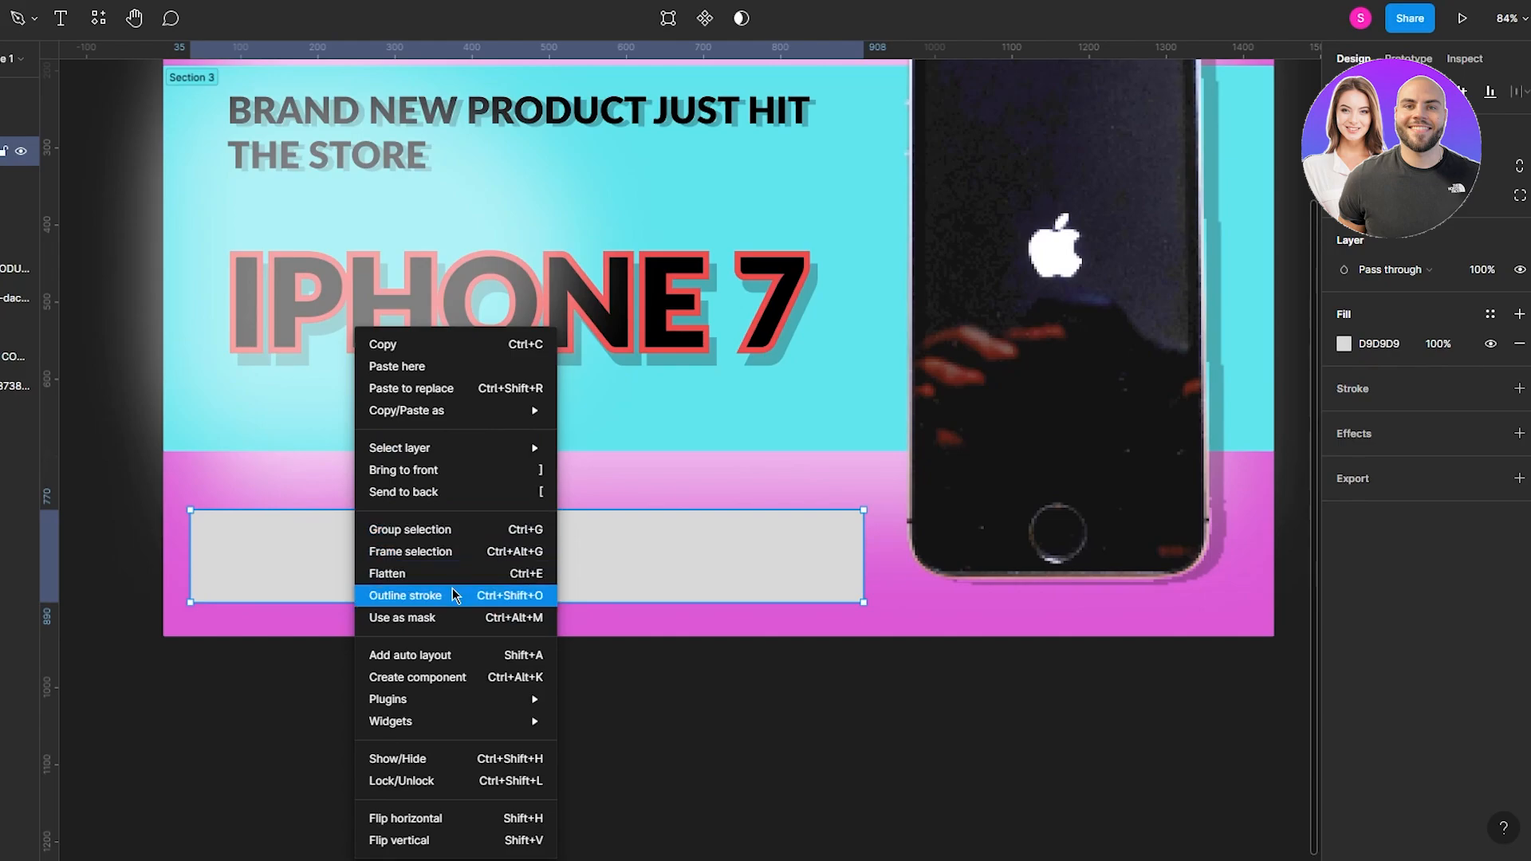
pyautogui.moveTo(452, 730)
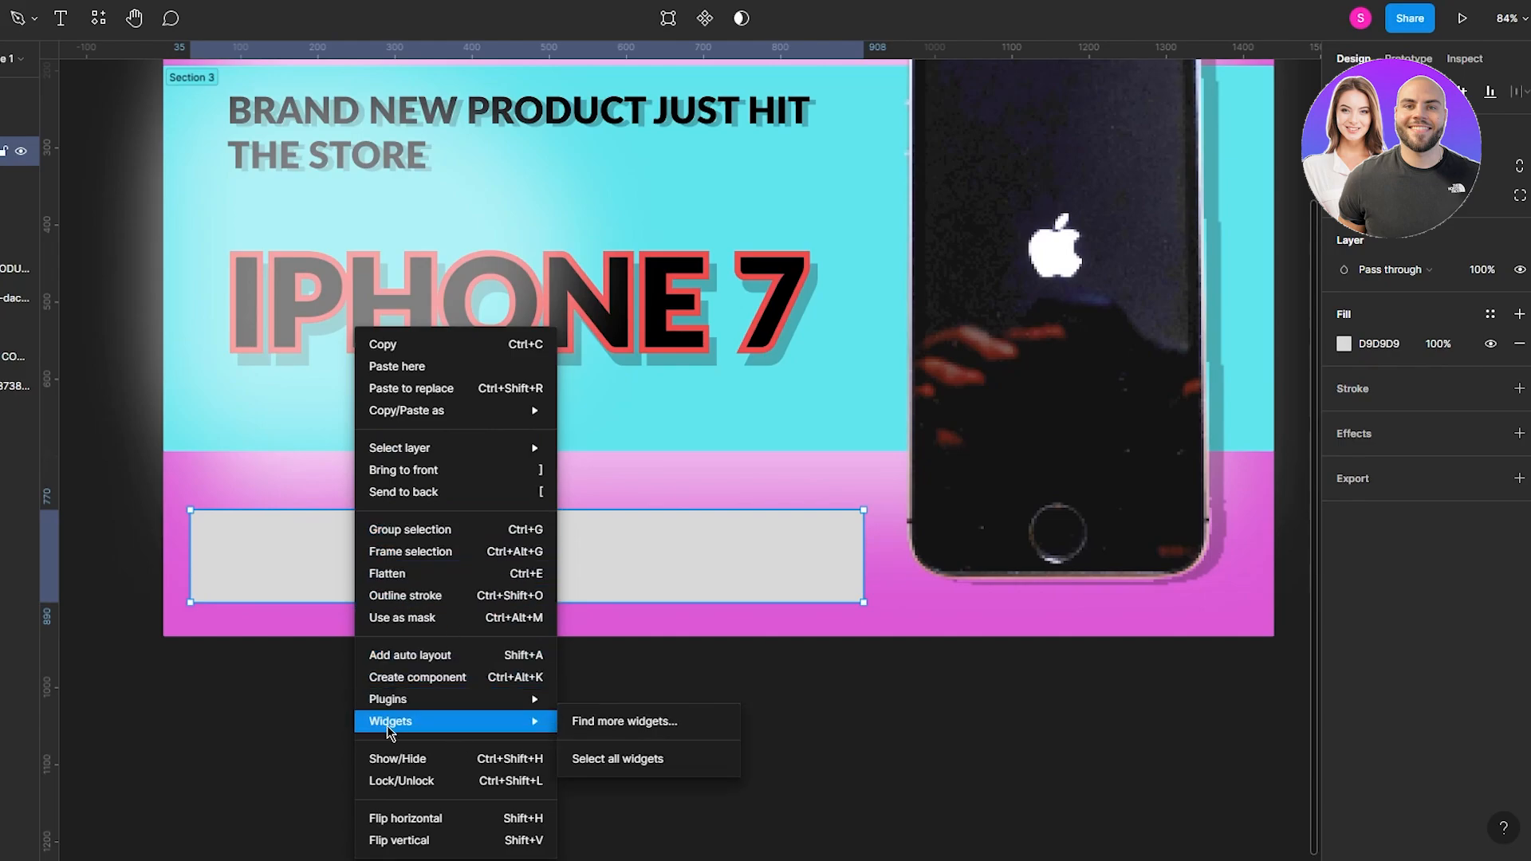
pyautogui.click(247, 765)
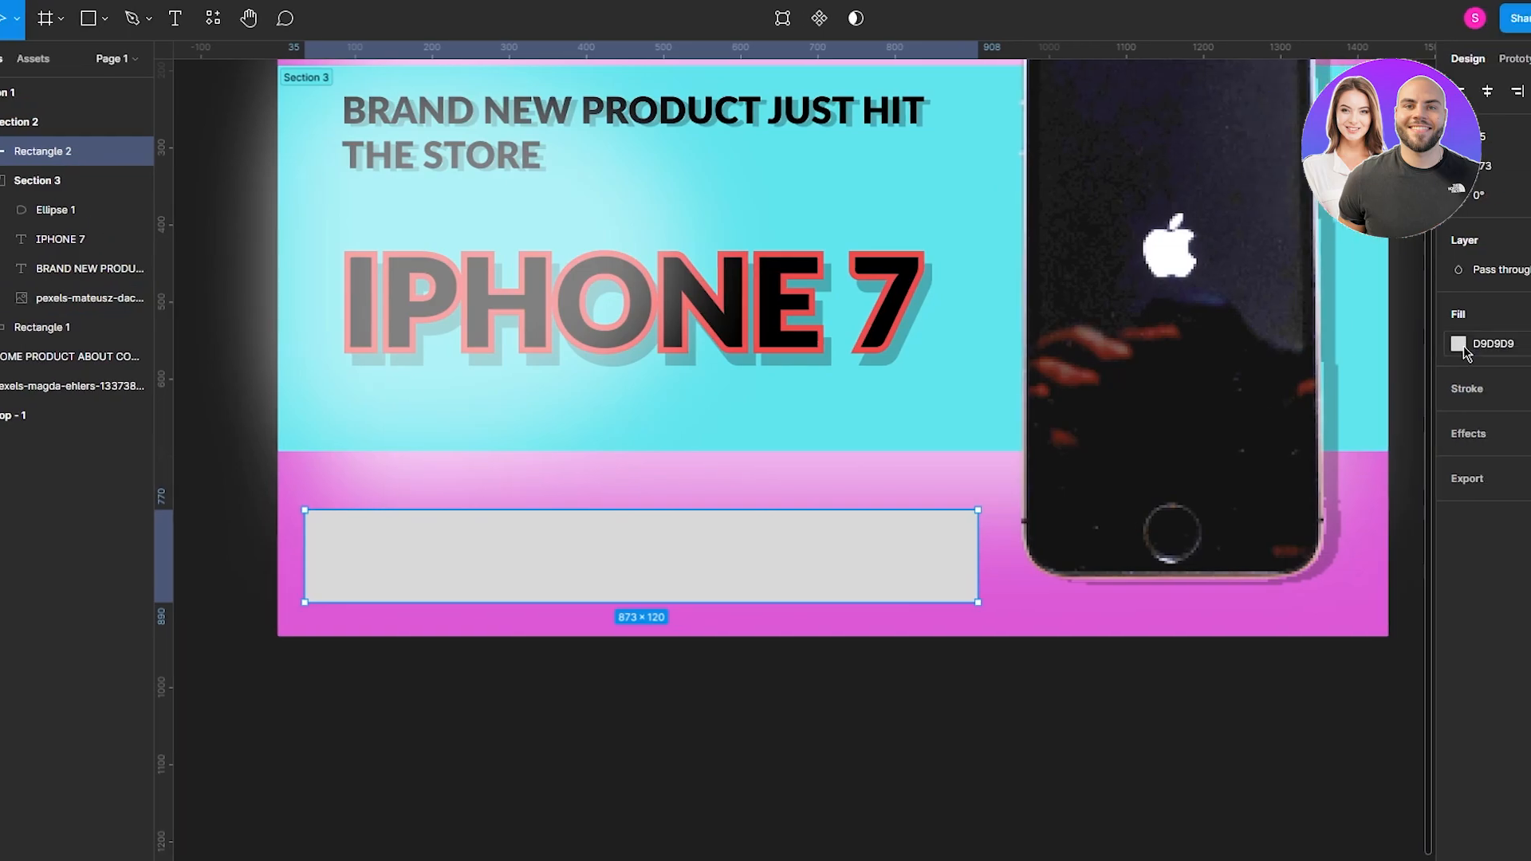
# - Change the fill colour of the grey rectangle to dark red (AB2F2F)
pyautogui.click(1519, 343)
pyautogui.moveTo(1255, 485); pyautogui.dragTo(1261, 438)
pyautogui.click(792, 814)
pyautogui.click(806, 567)
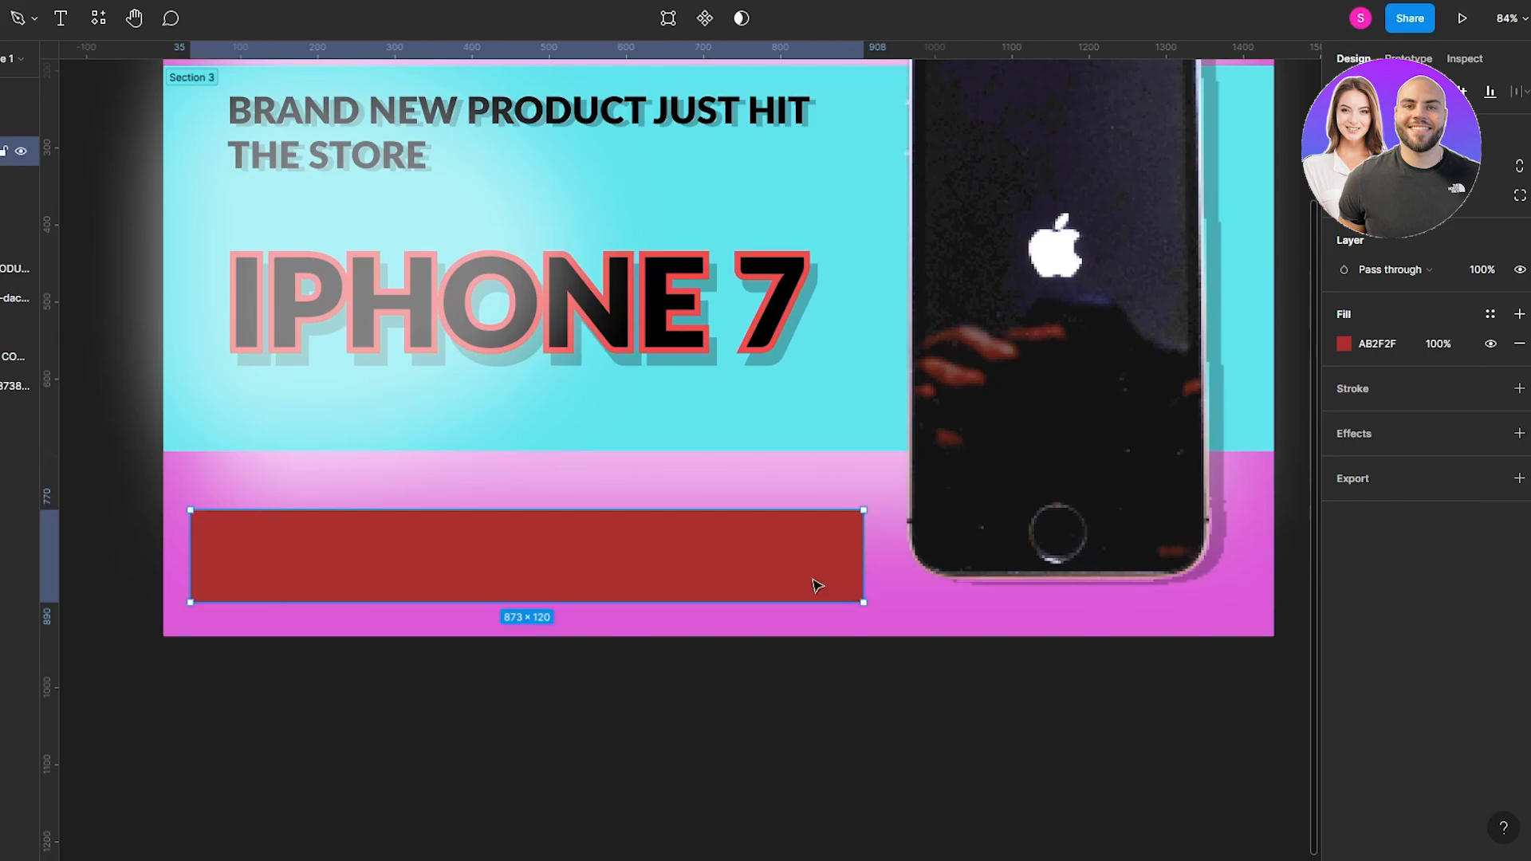
pyautogui.rightClick(472, 560)
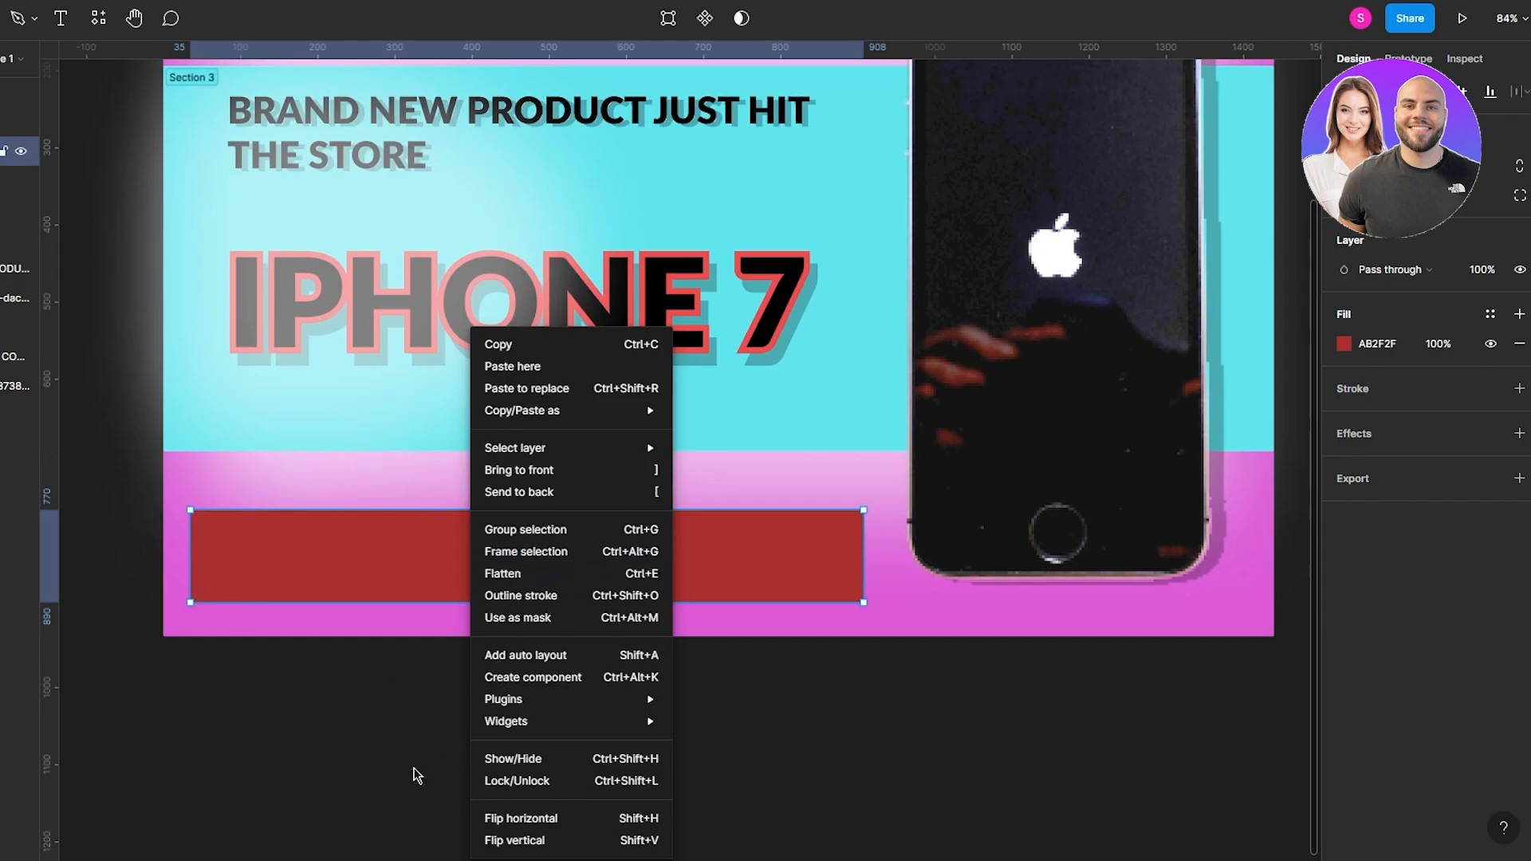
pyautogui.click(354, 756)
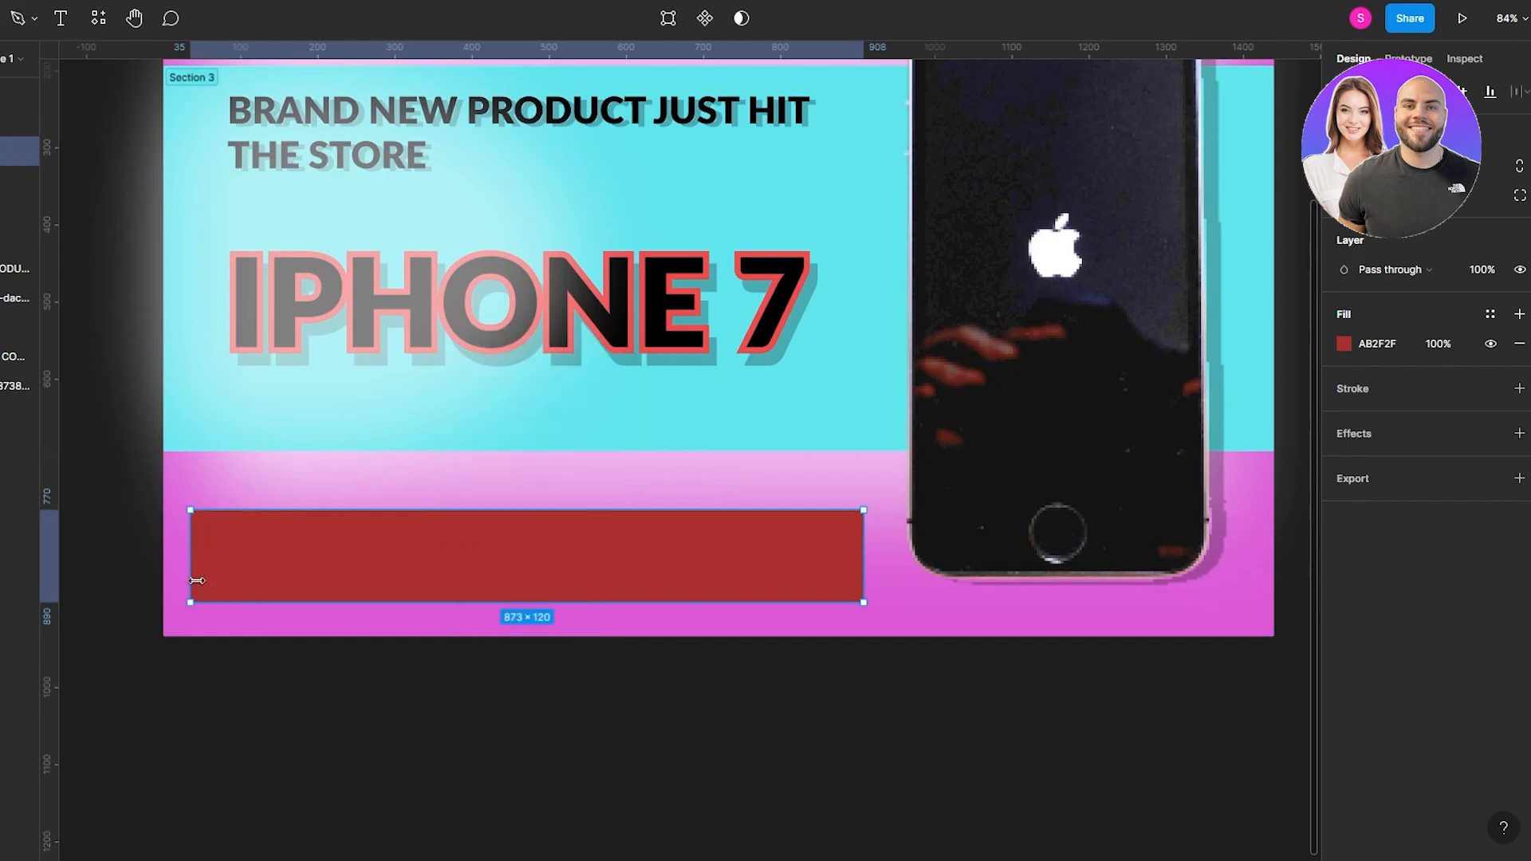
# - Edit the red rectangle's outline, pulling the midpoints of its two short sides inward to form a bow-tie shape
pyautogui.doubleClick(222, 591)
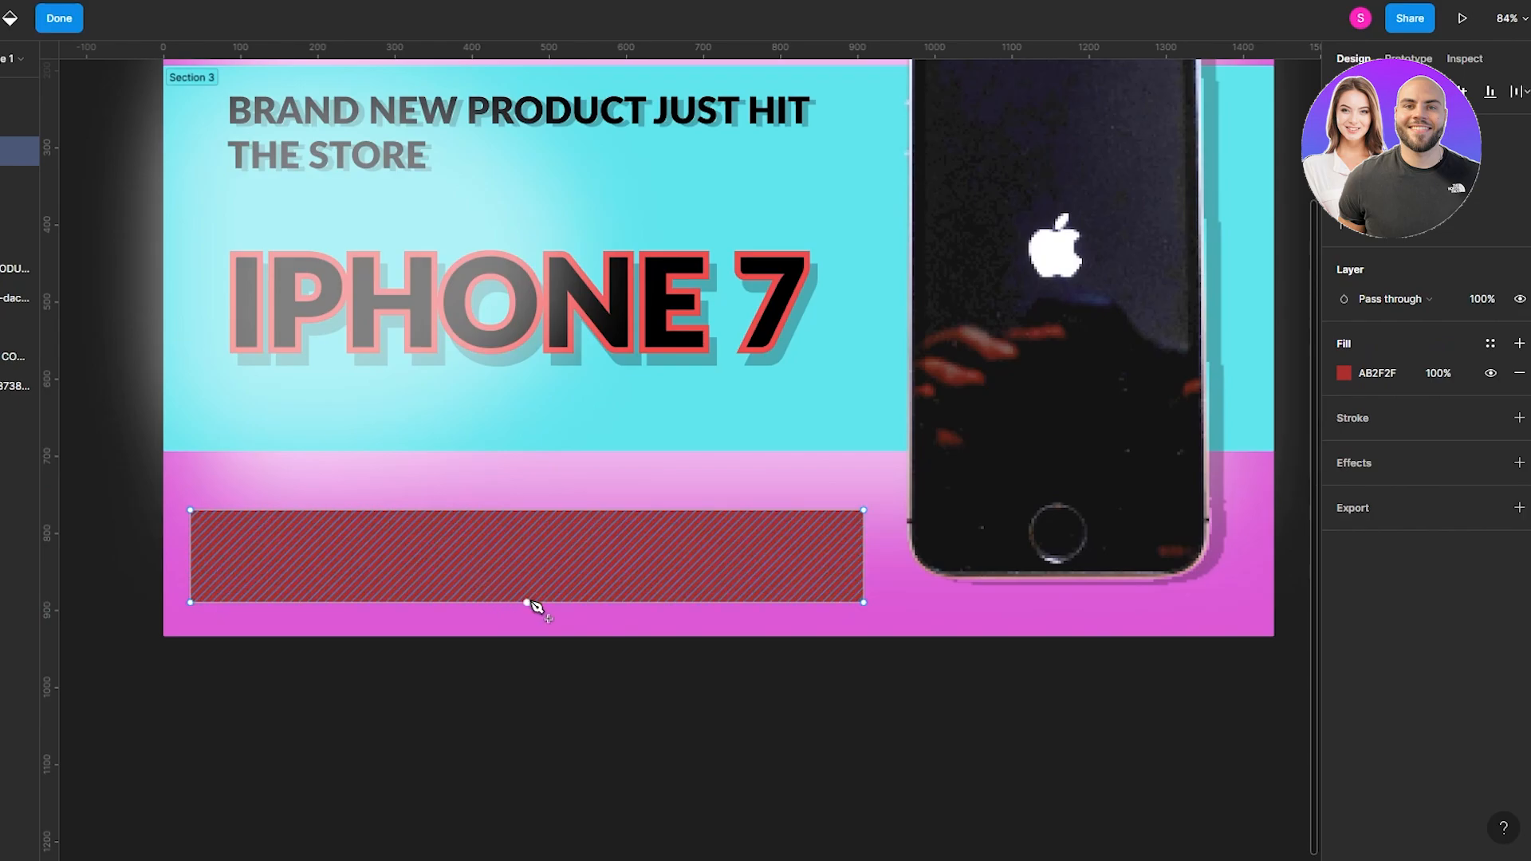
pyautogui.moveTo(191, 556); pyautogui.dragTo(467, 565)
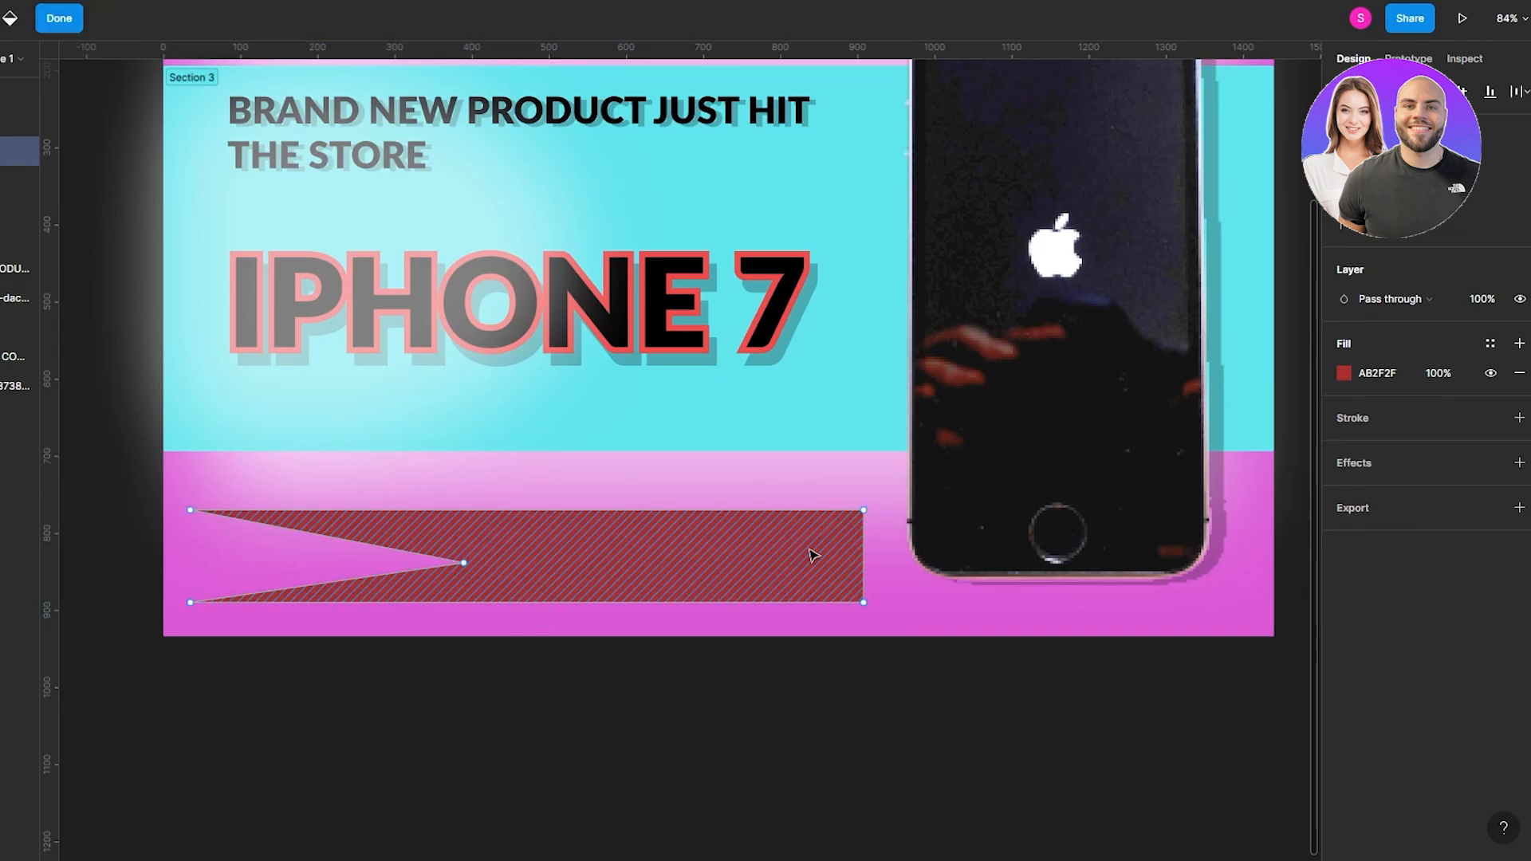
pyautogui.moveTo(864, 557); pyautogui.dragTo(565, 564)
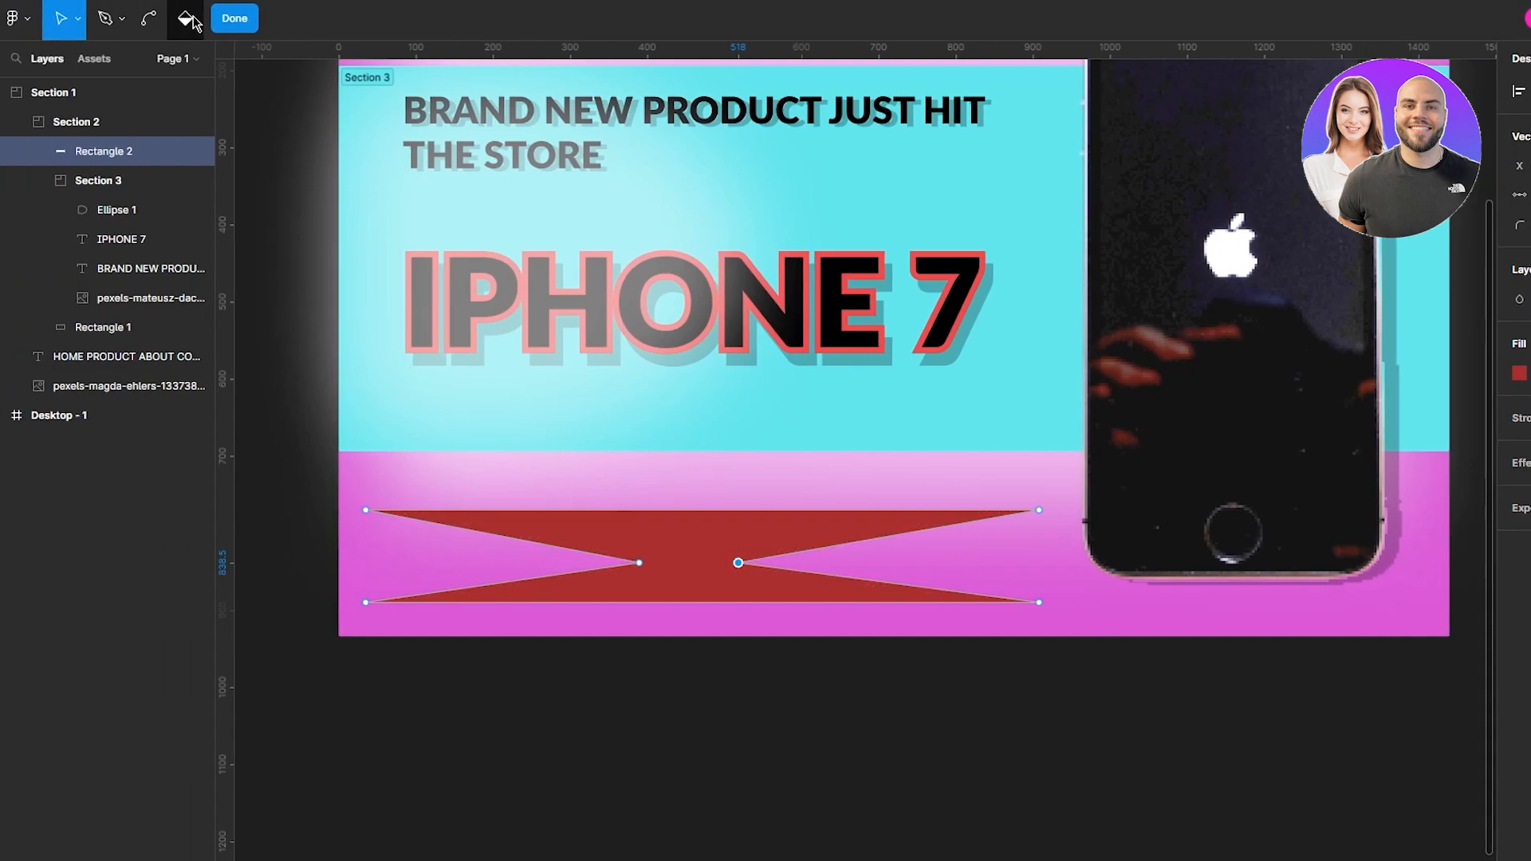
# - Try removing the bow-tie shape's fill with the Paint bucket tool and restore it
pyautogui.click(191, 20)
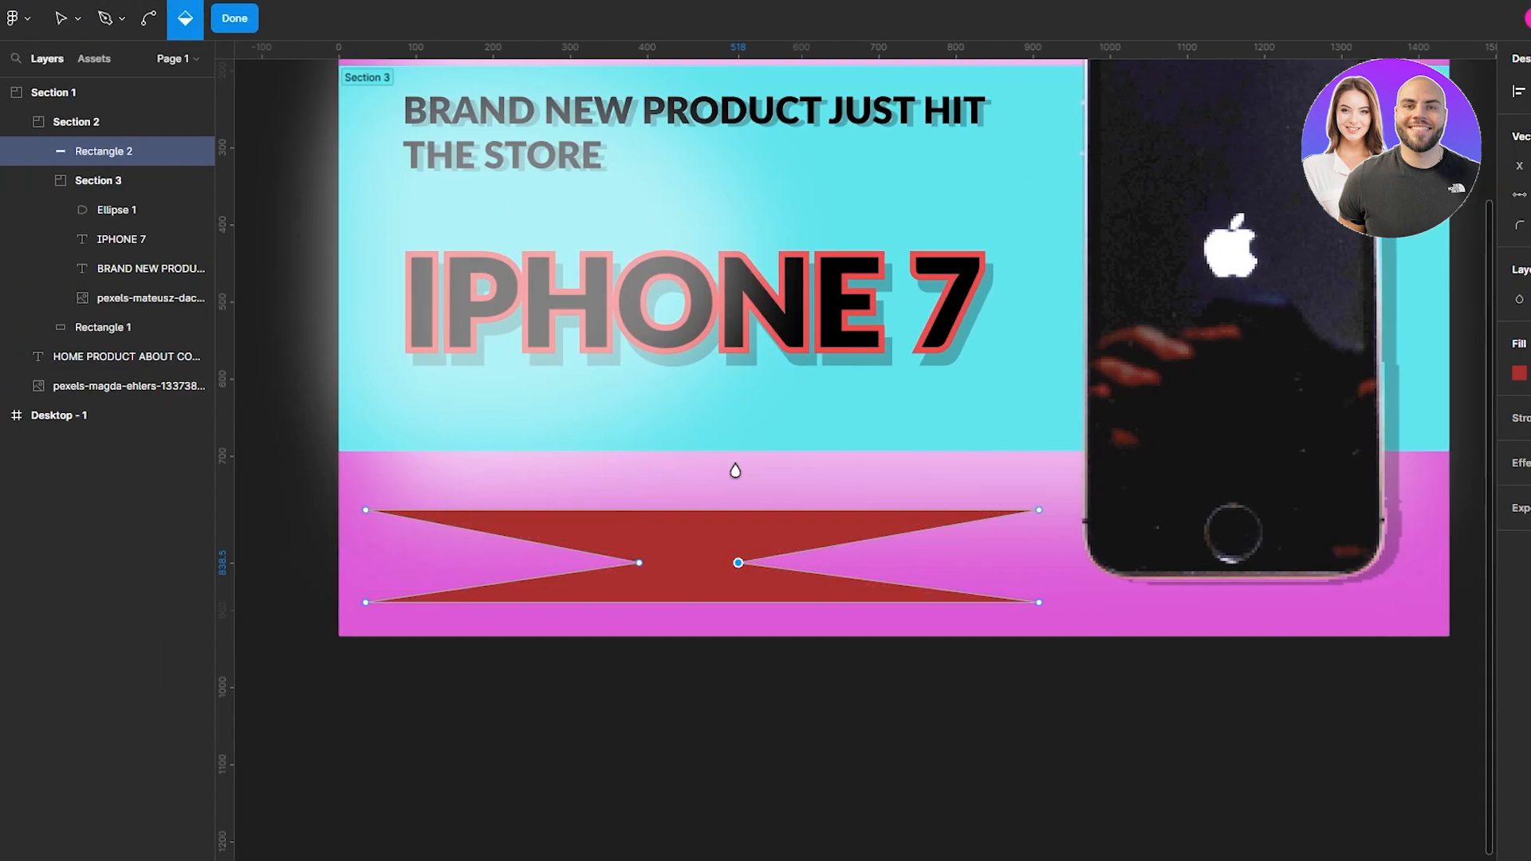
pyautogui.click(693, 540)
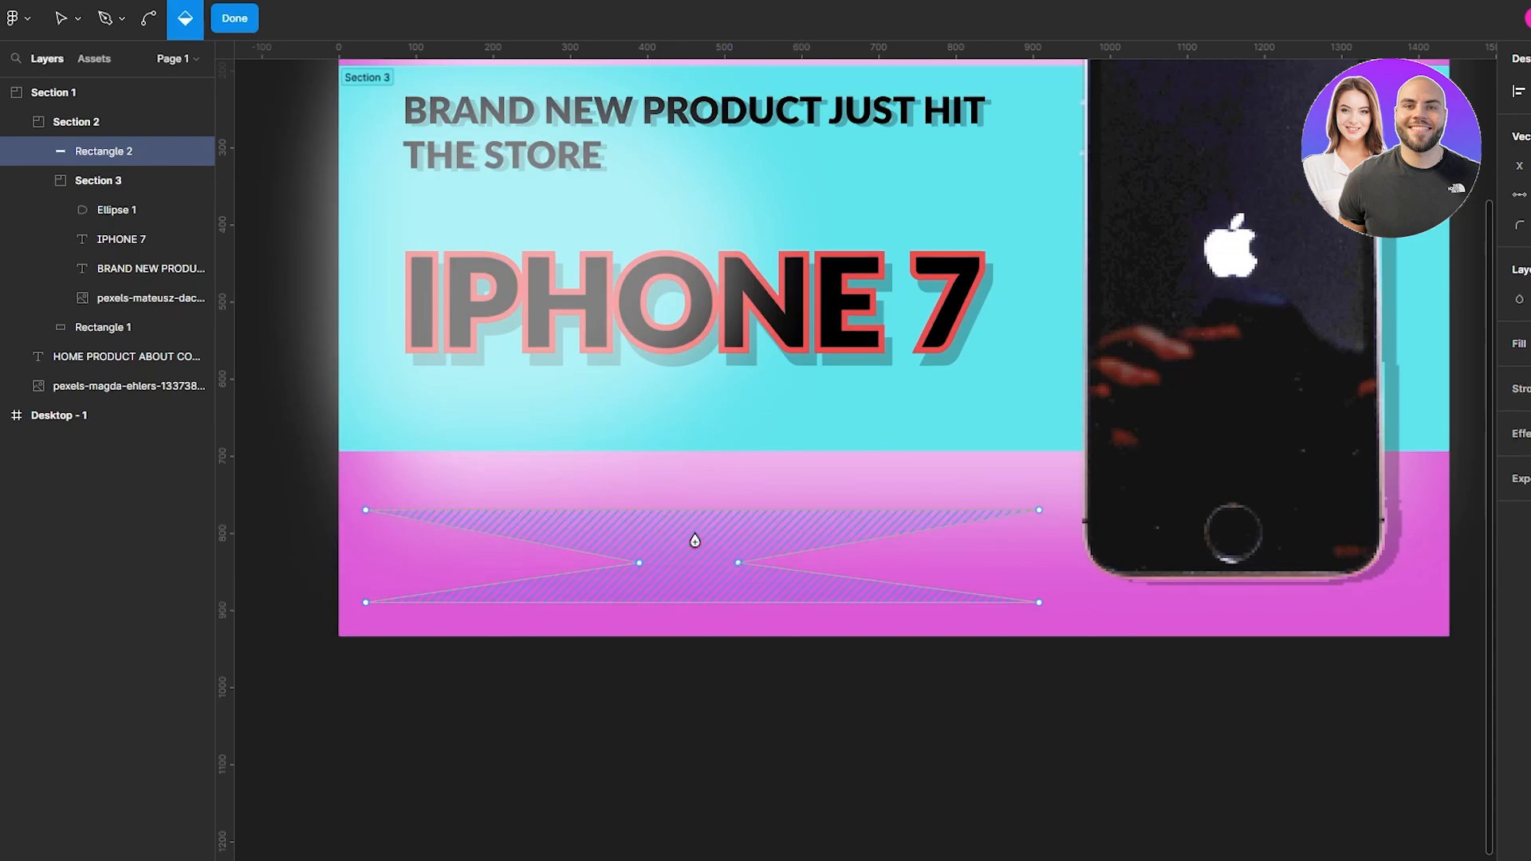
pyautogui.click(674, 547)
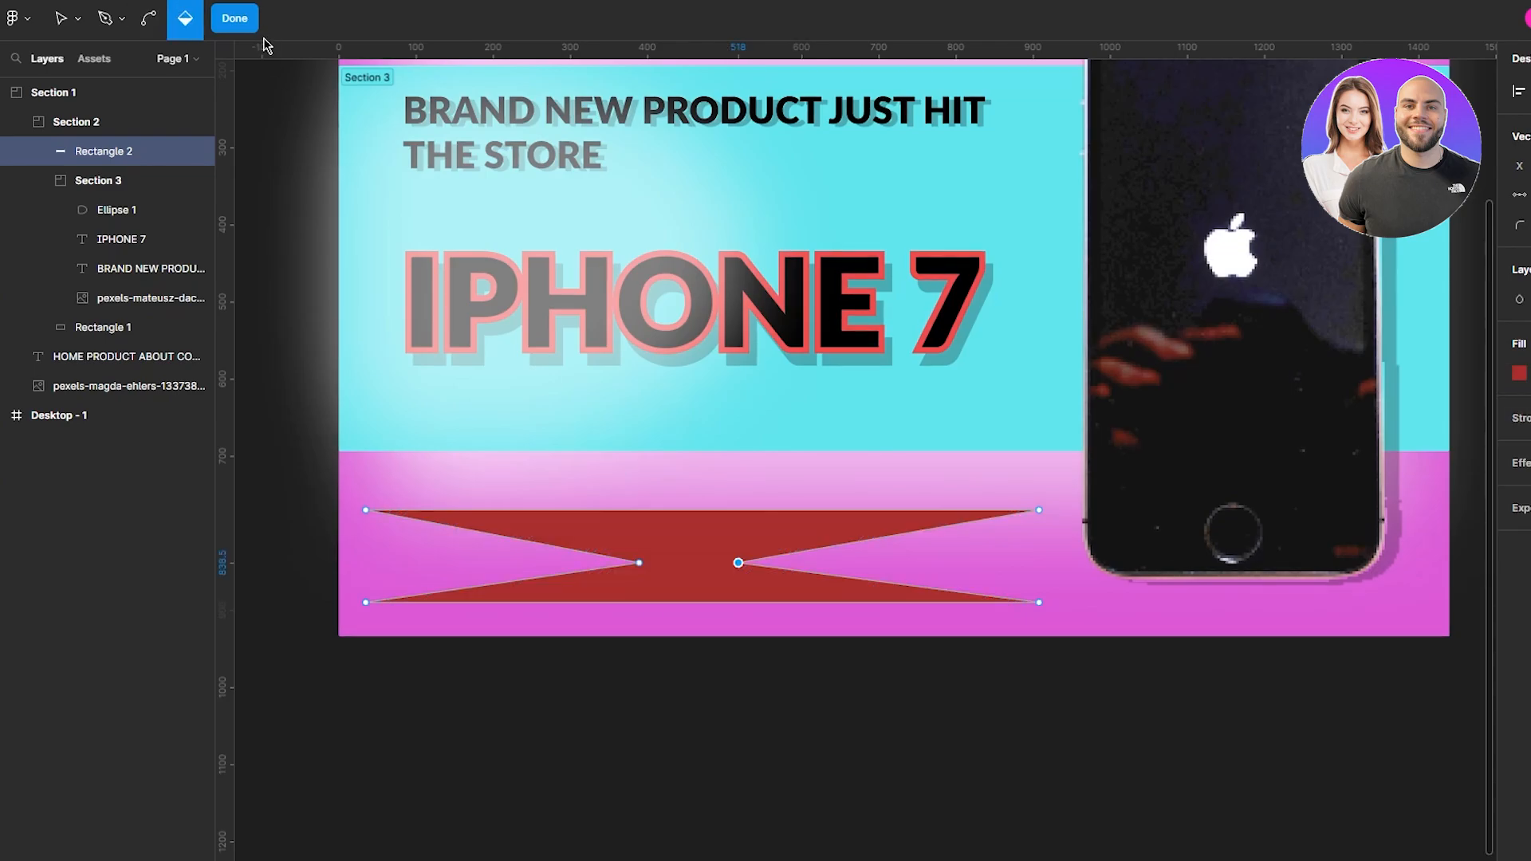
# - Try the Bend tool on the red bow-tie shape, finish outline editing and shift the shape slightly right and down
pyautogui.click(120, 19)
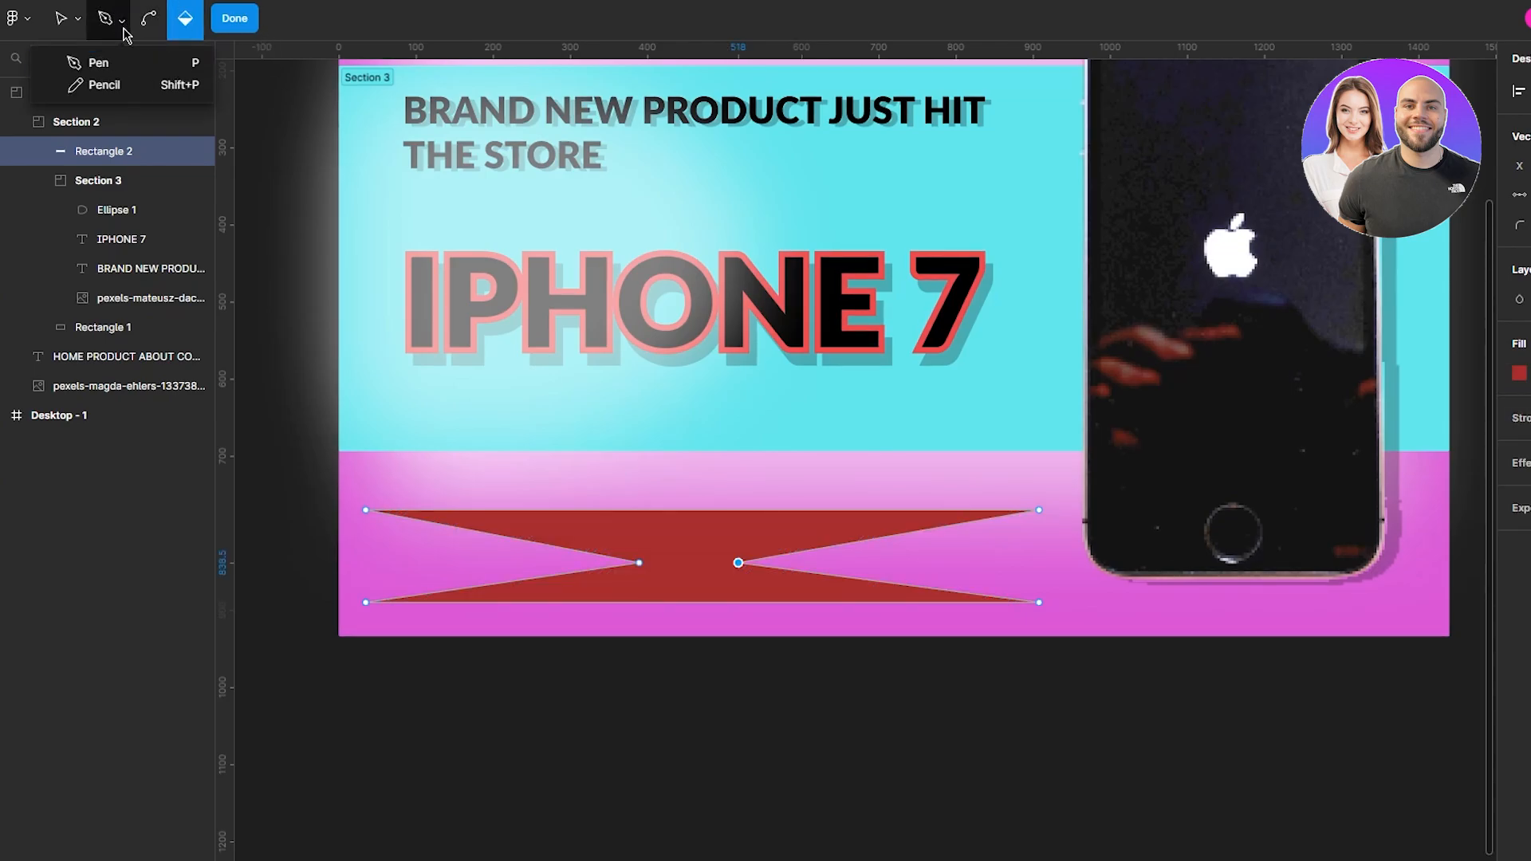
pyautogui.click(149, 18)
pyautogui.moveTo(626, 537)
pyautogui.mouseDown()
pyautogui.moveTo(574, 523)
pyautogui.moveTo(643, 539)
pyautogui.mouseUp()
pyautogui.press('Escape')
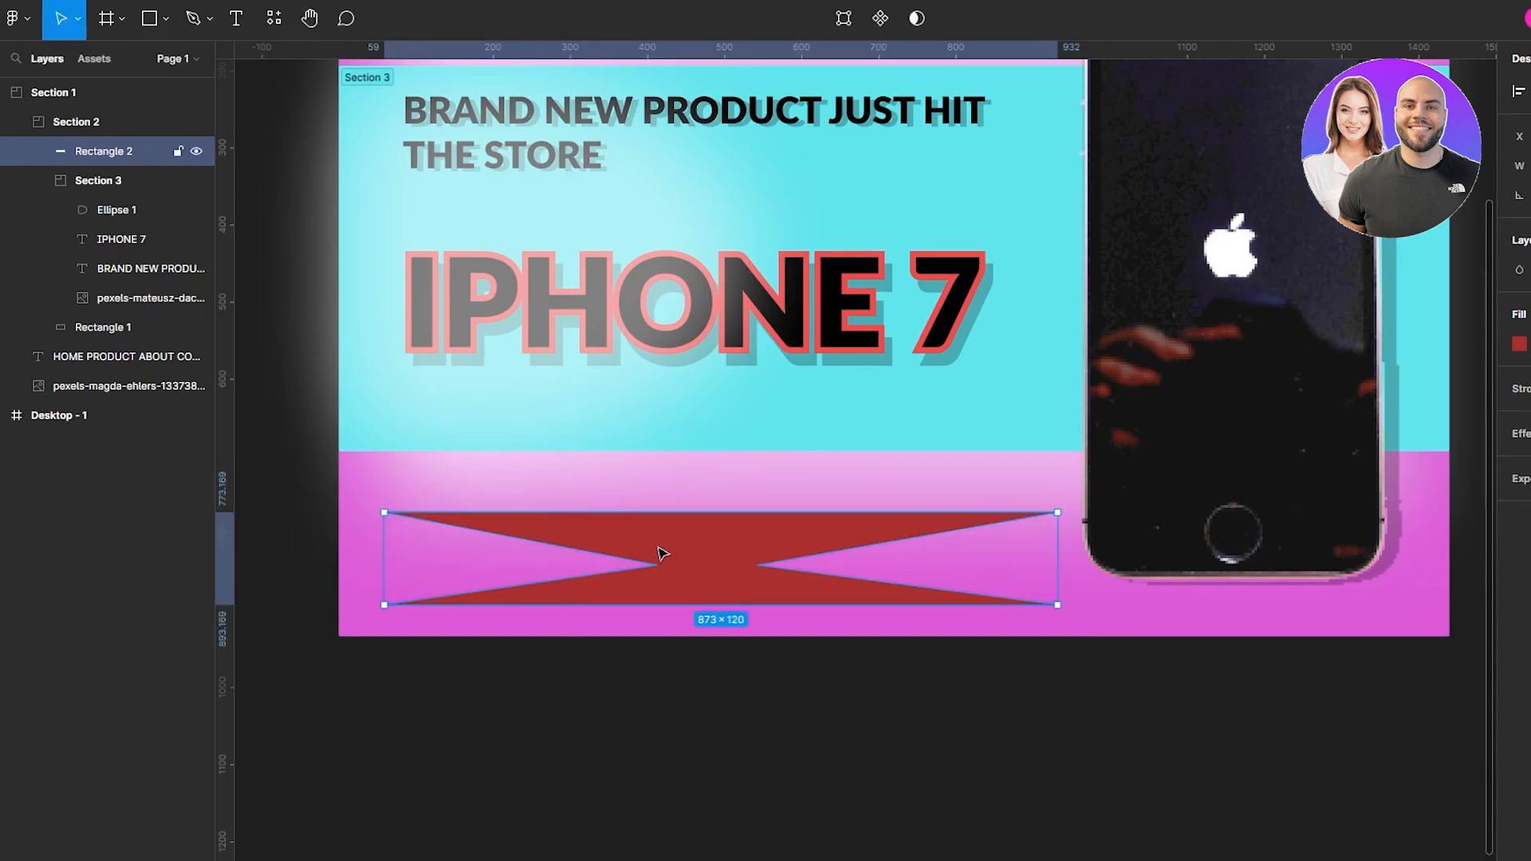
pyautogui.click(513, 702)
pyautogui.click(679, 539)
# - Undo the last move of the red bow-tie shape and return to editing its outline
pyautogui.rightClick(102, 158)
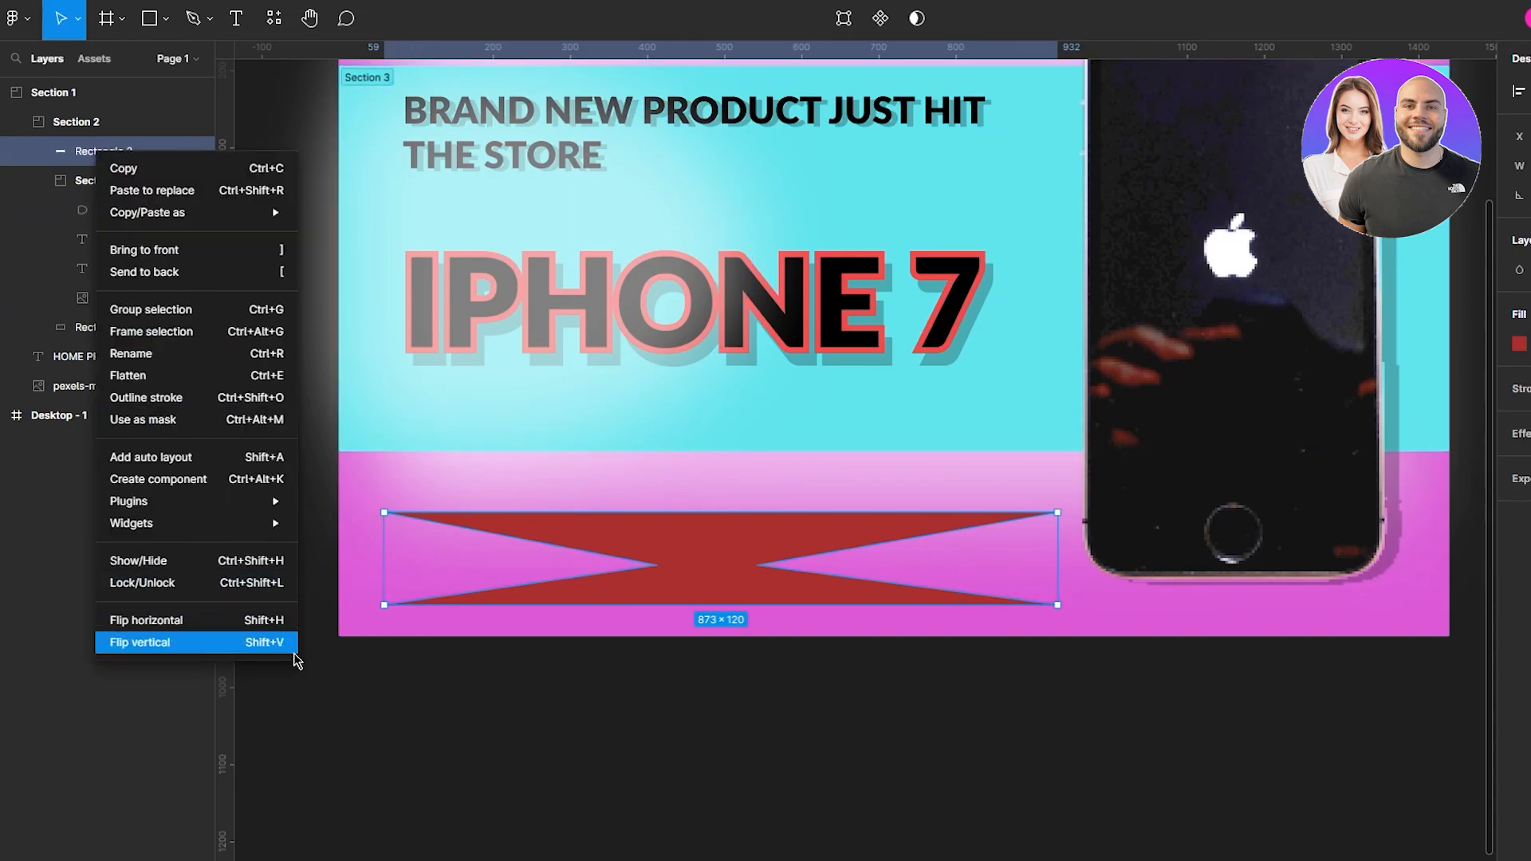
pyautogui.click(333, 683)
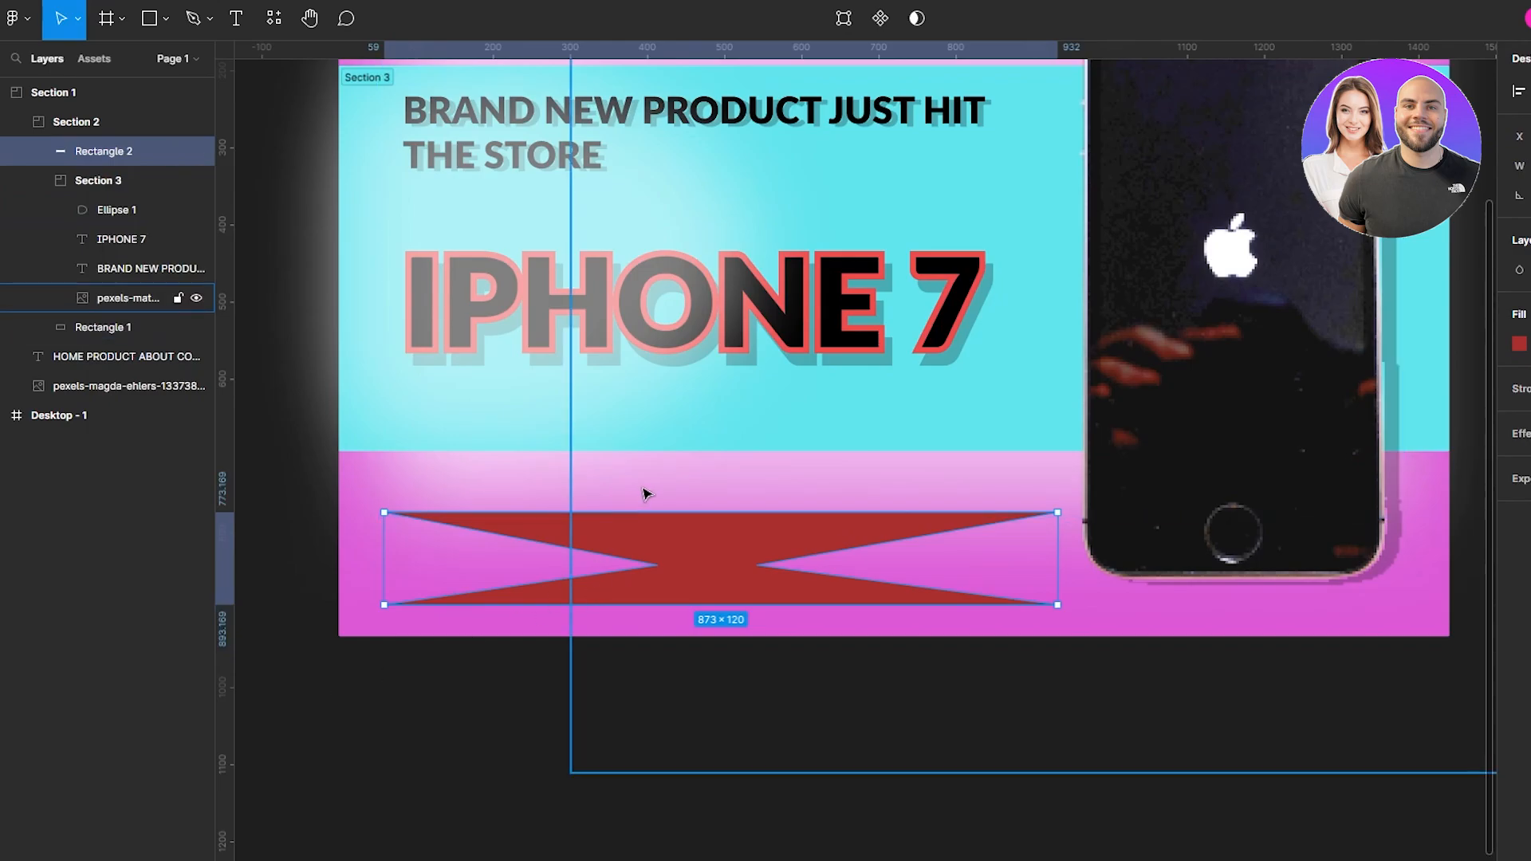
pyautogui.click(516, 697)
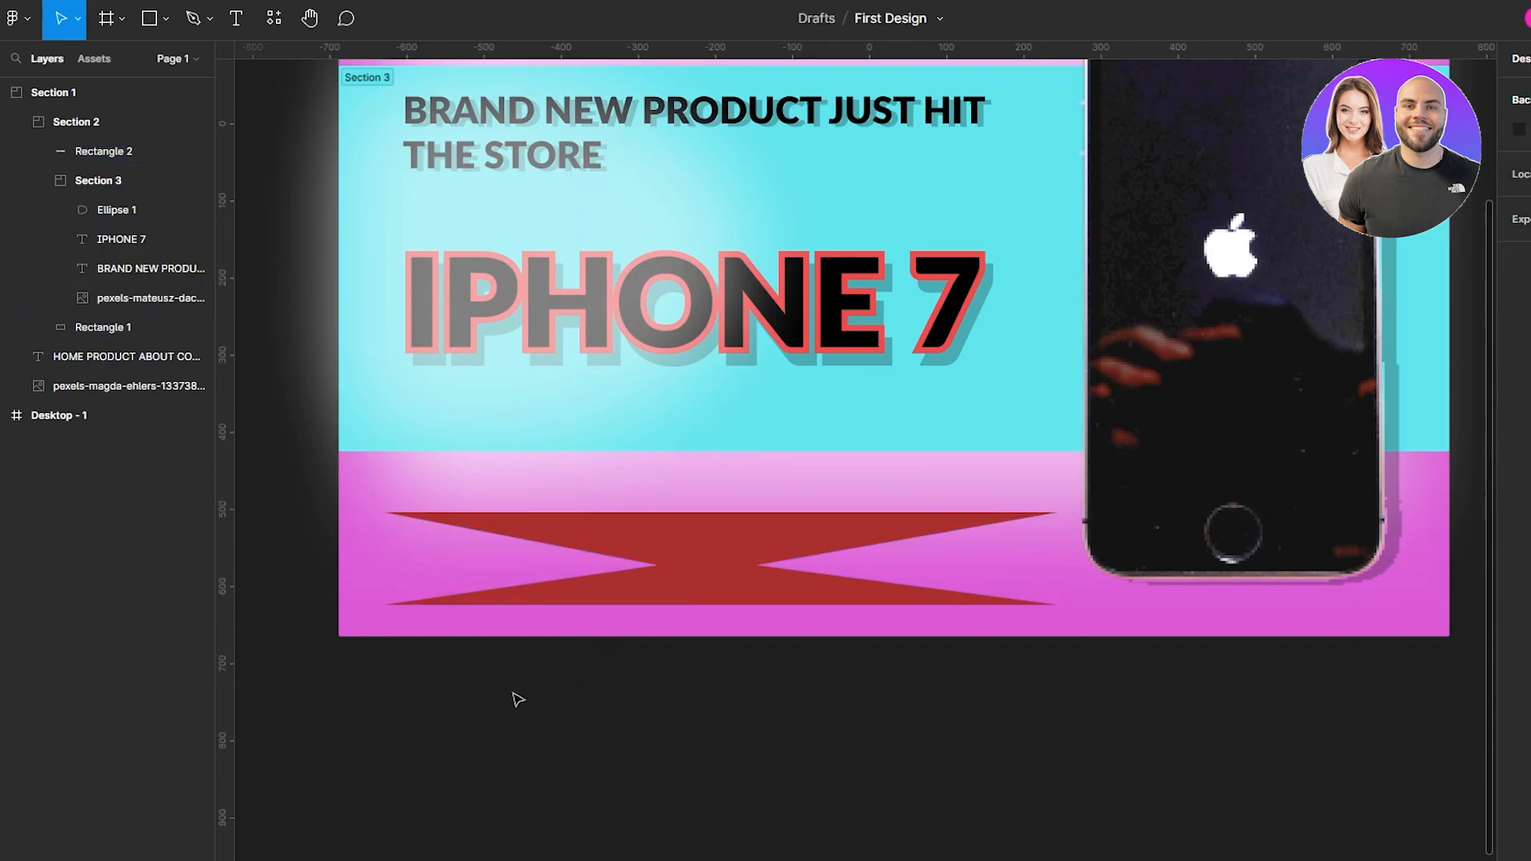
pyautogui.doubleClick(687, 596)
pyautogui.hotkey('ctrl', 'z')
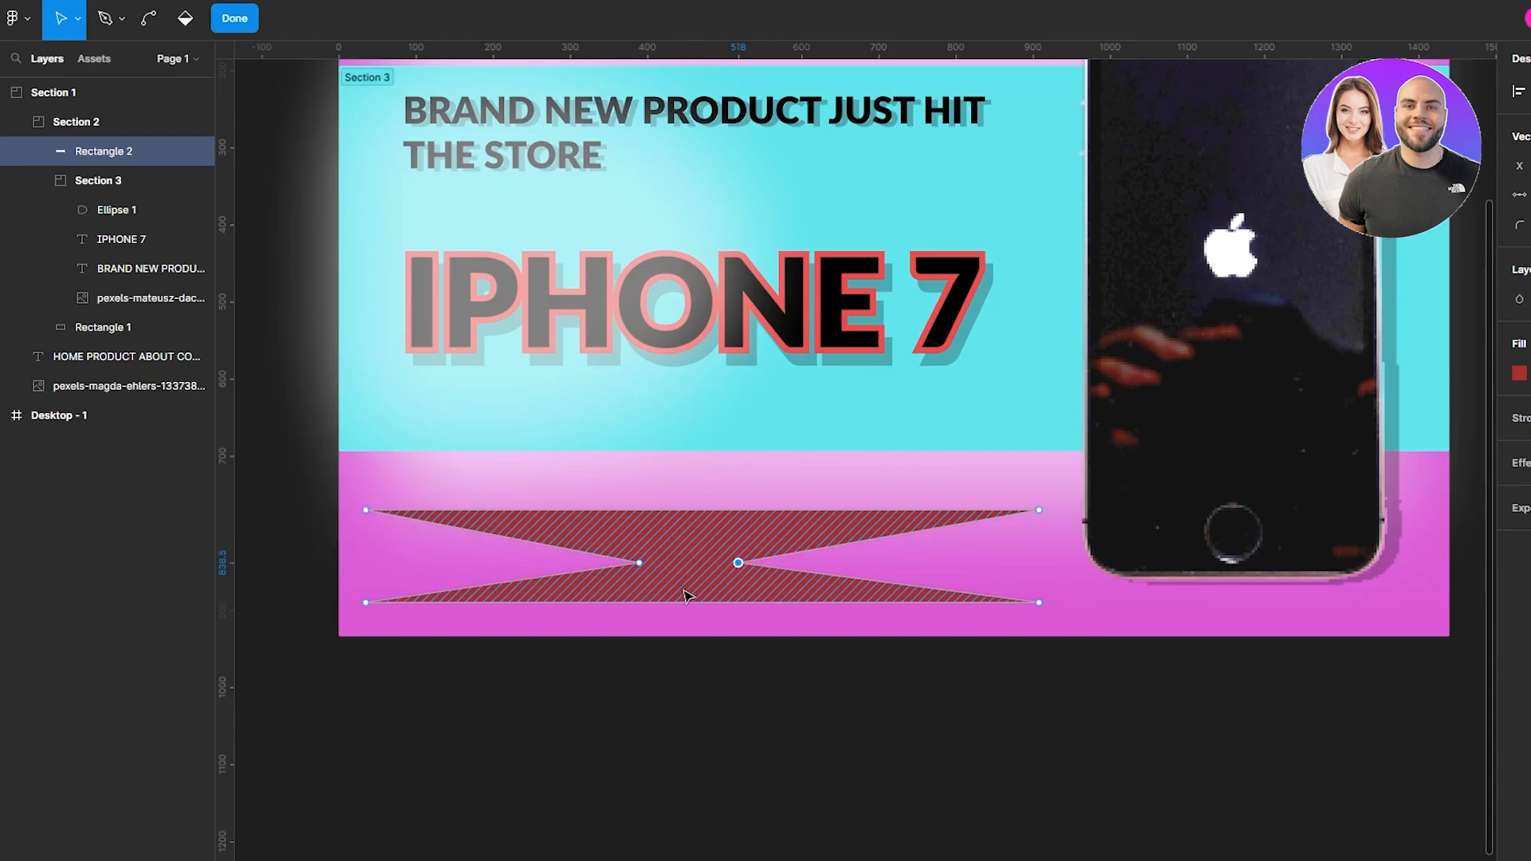
# - Delete the inner point of the red bow-tie's short side facing the phone and finish editing its outline
pyautogui.hotkey('ctrl', 'z')
pyautogui.press('Delete')
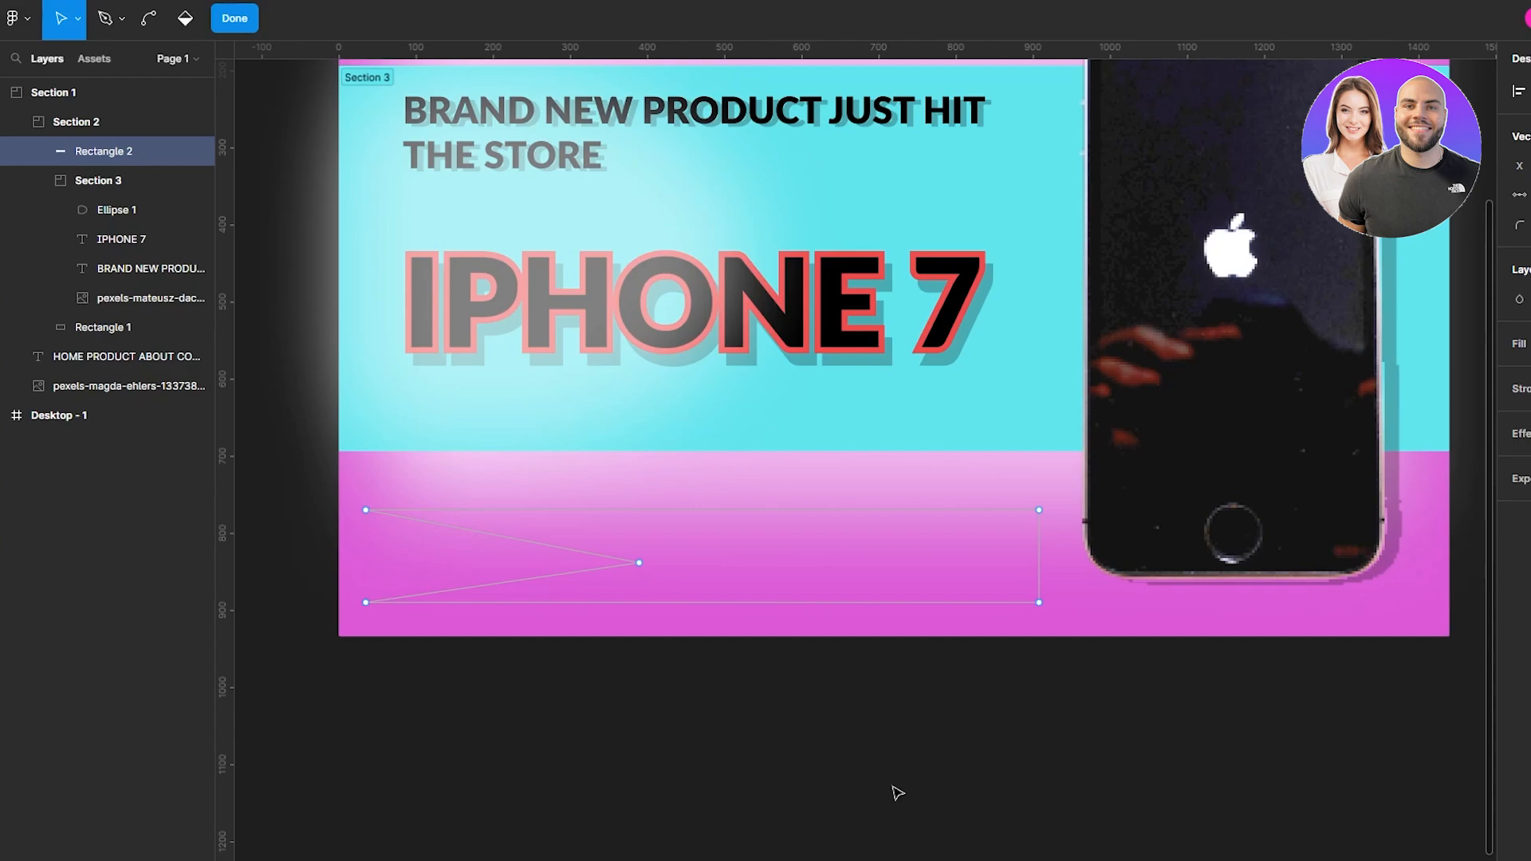
pyautogui.scroll(3, 897, 792)
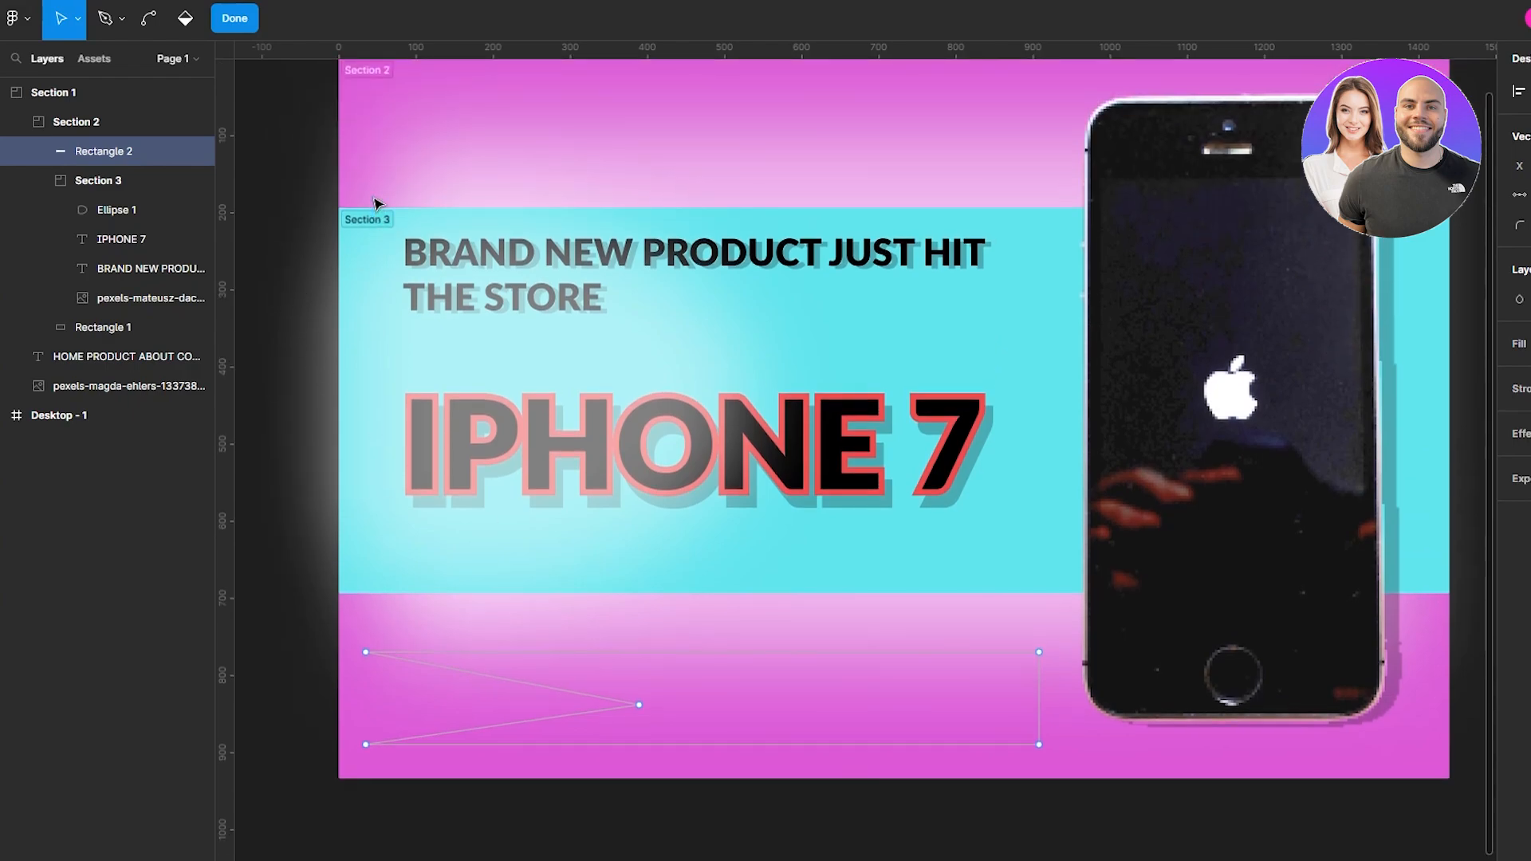
pyautogui.click(231, 27)
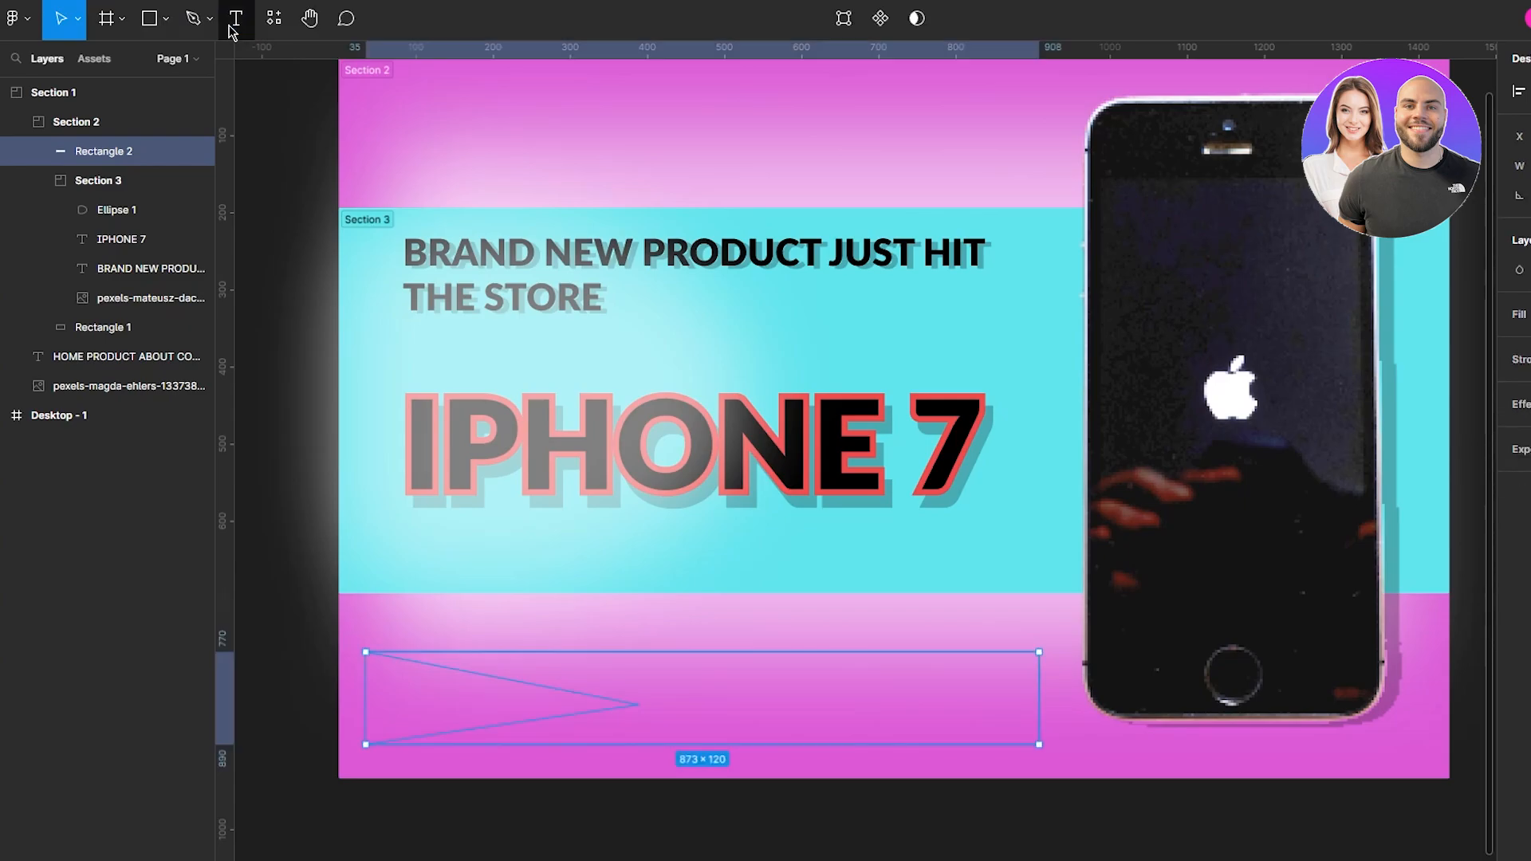
pyautogui.click(642, 699)
# - Move the cyan iPhone product section slightly upward within the pink section and deselect it
pyautogui.click(386, 221)
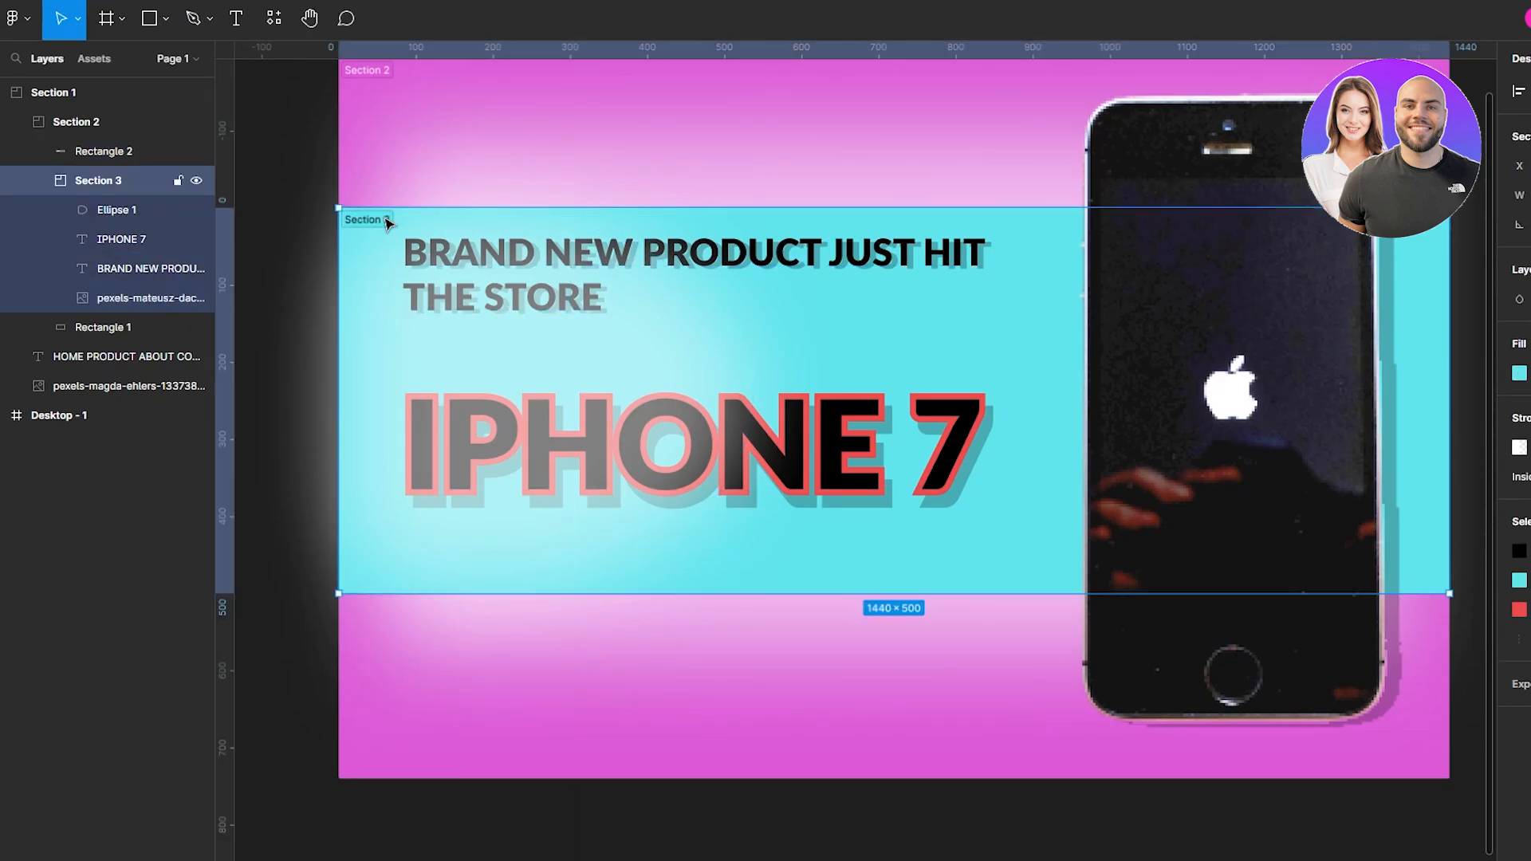
pyautogui.moveTo(386, 221); pyautogui.dragTo(315, 176)
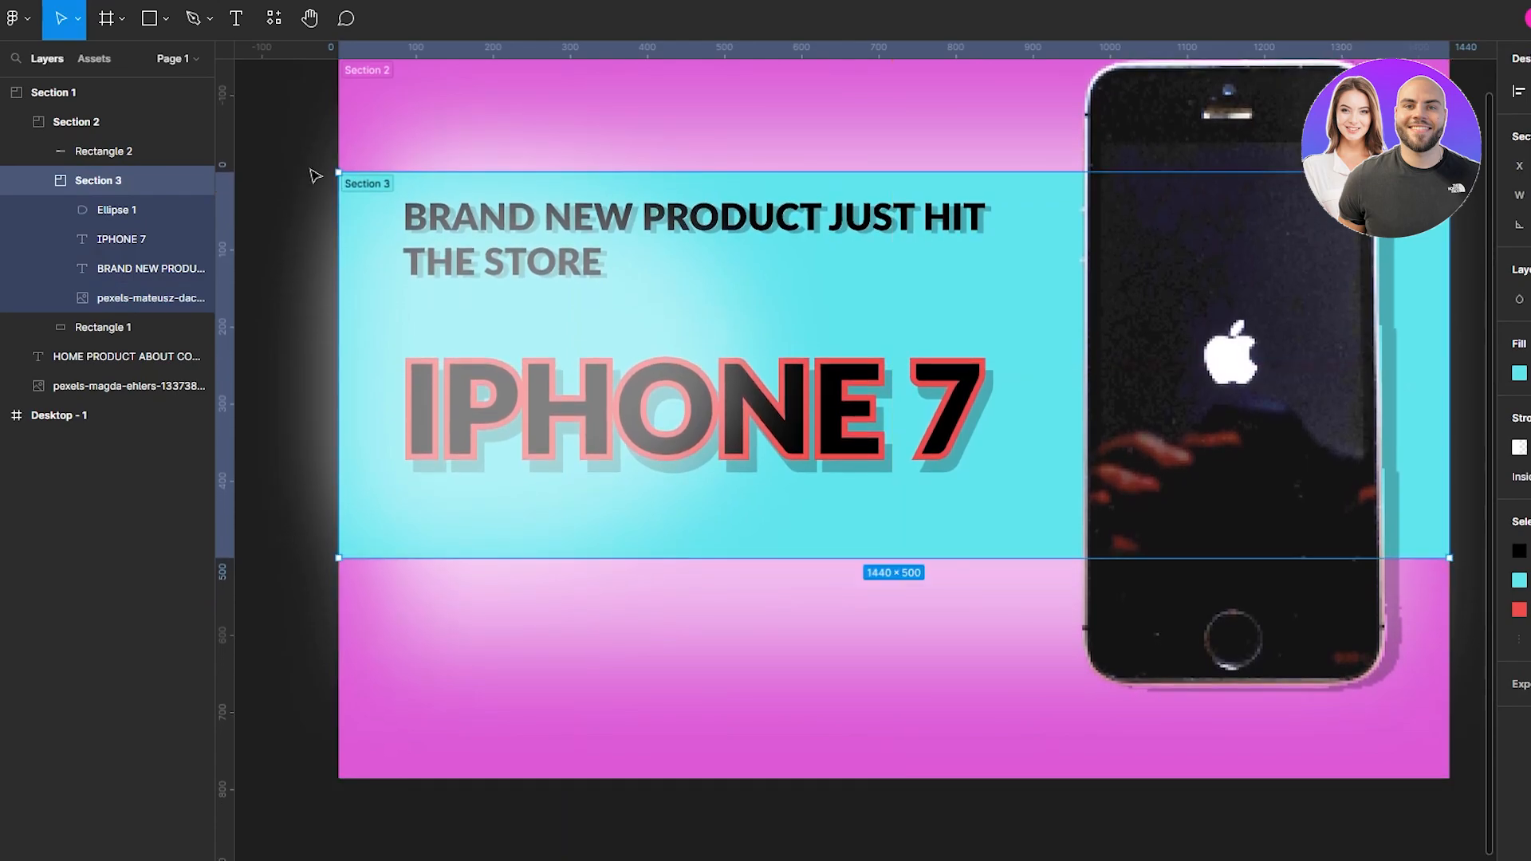
pyautogui.scroll(1, 316, 175)
pyautogui.click(264, 286)
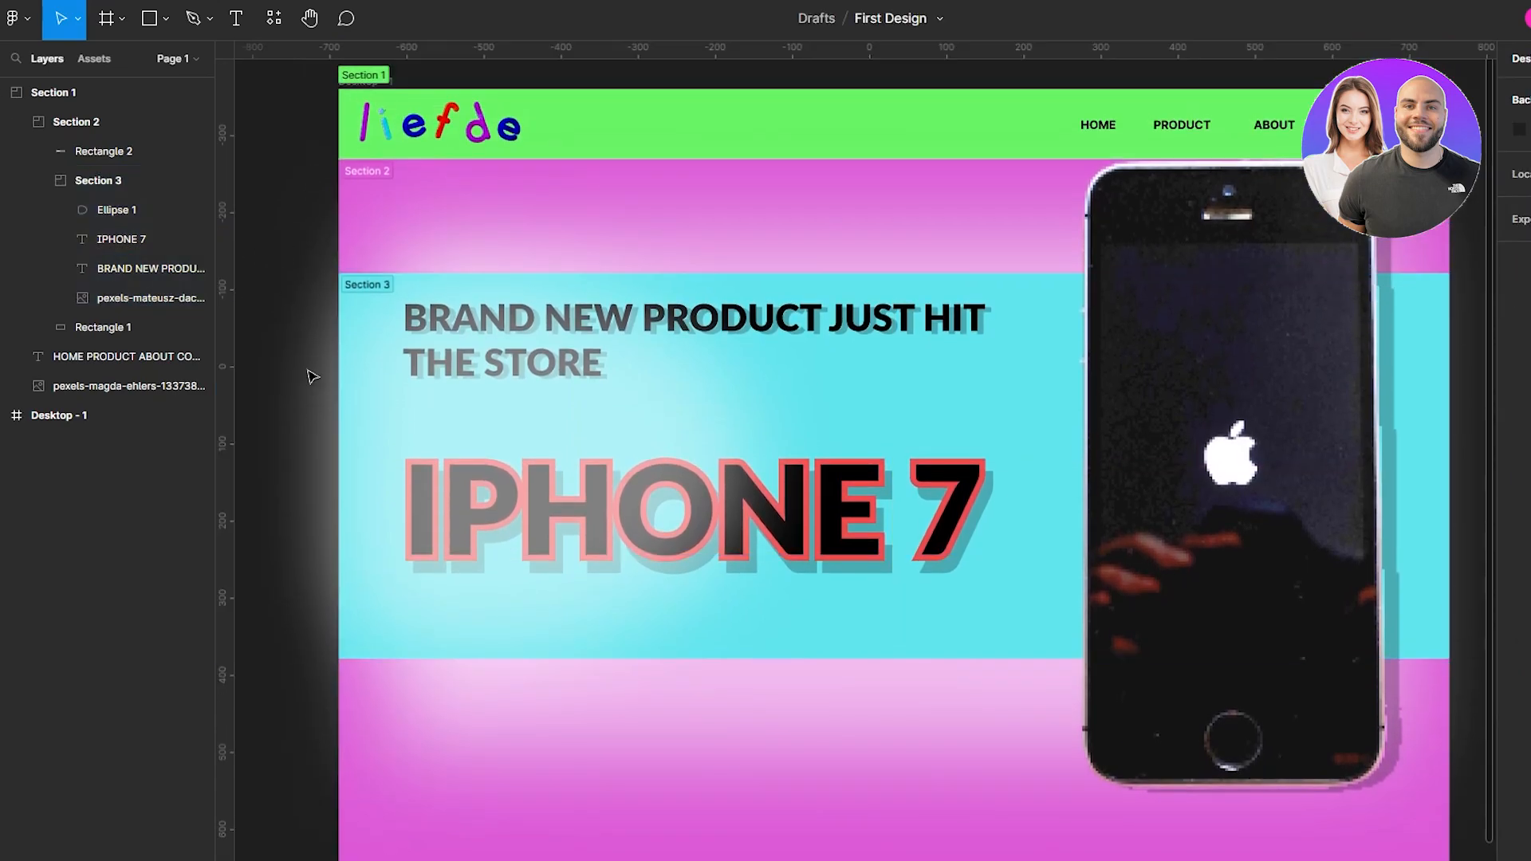
# - Draw a full-width section of about 1440 × 63 along the lower edge of the pink area as a footer
pyautogui.scroll(-3, 311, 377)
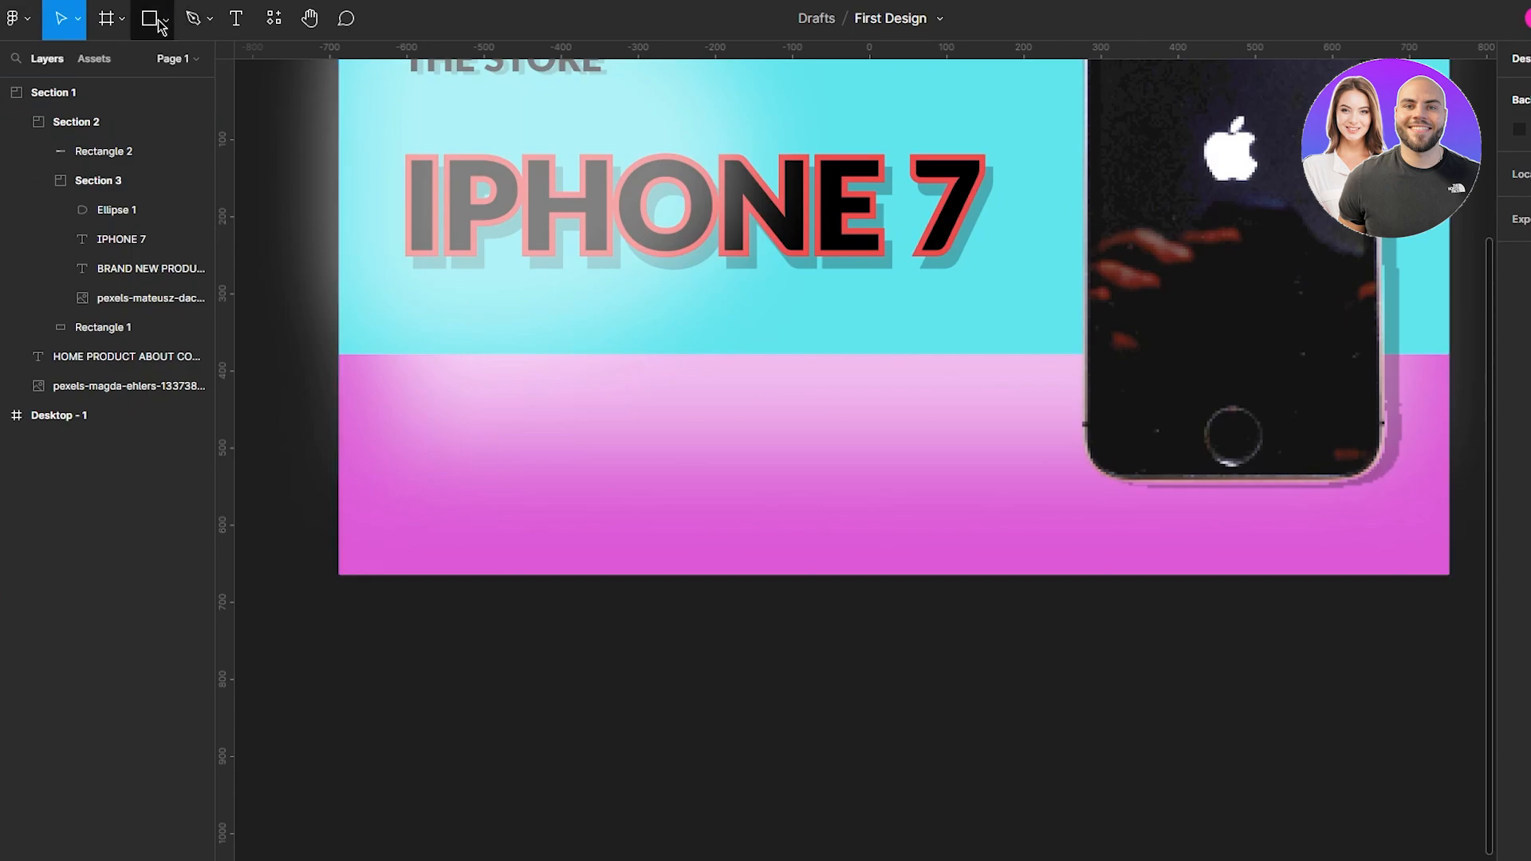
pyautogui.click(121, 18)
pyautogui.click(128, 84)
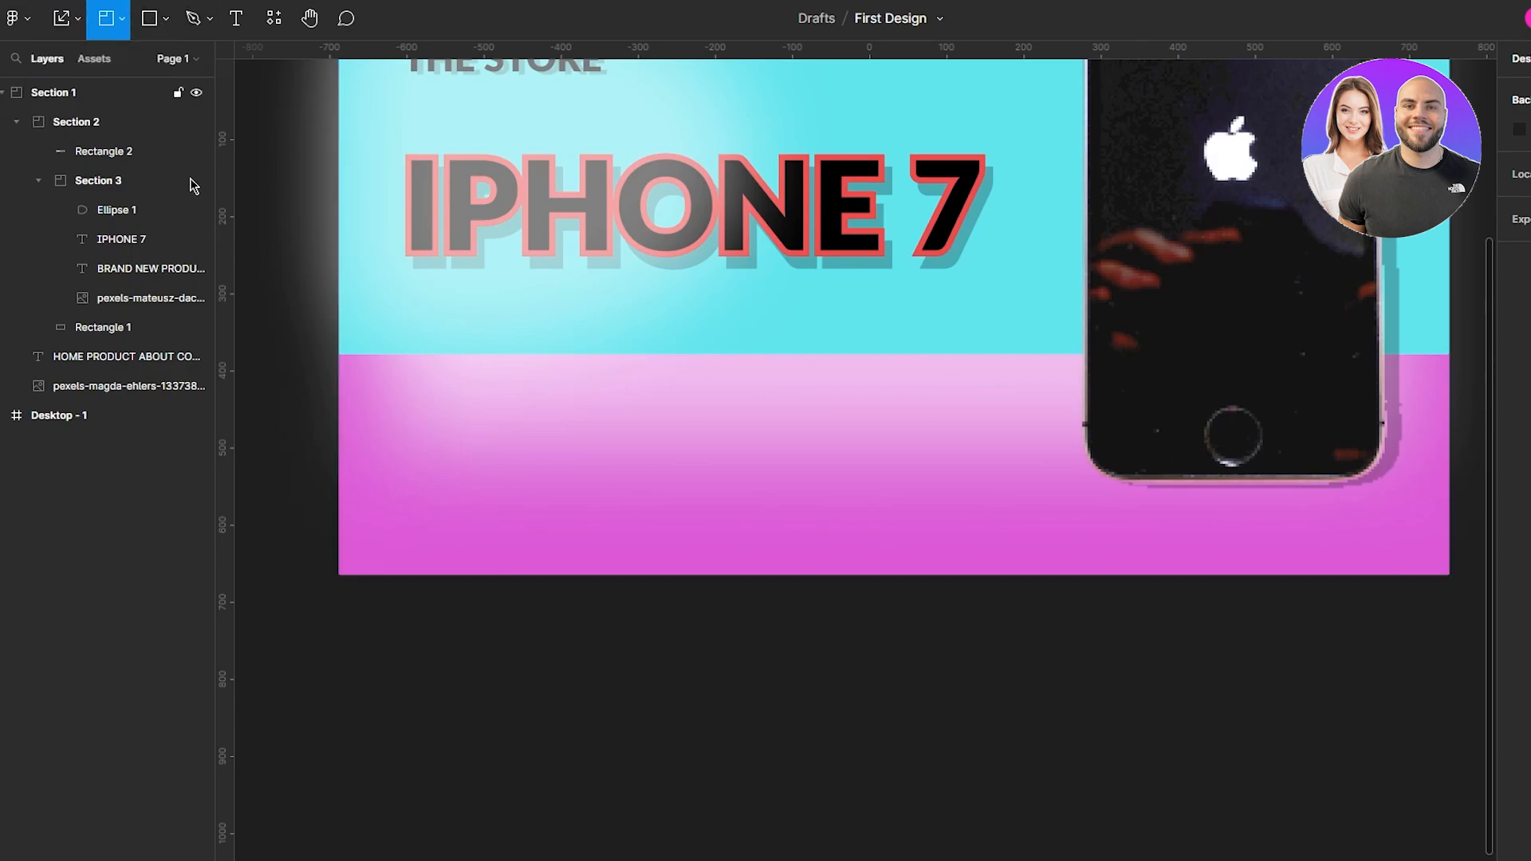
pyautogui.moveTo(339, 526)
pyautogui.mouseDown()
pyautogui.moveTo(728, 629)
pyautogui.moveTo(1123, 553)
pyautogui.moveTo(1428, 552)
pyautogui.moveTo(1450, 583)
pyautogui.mouseUp()
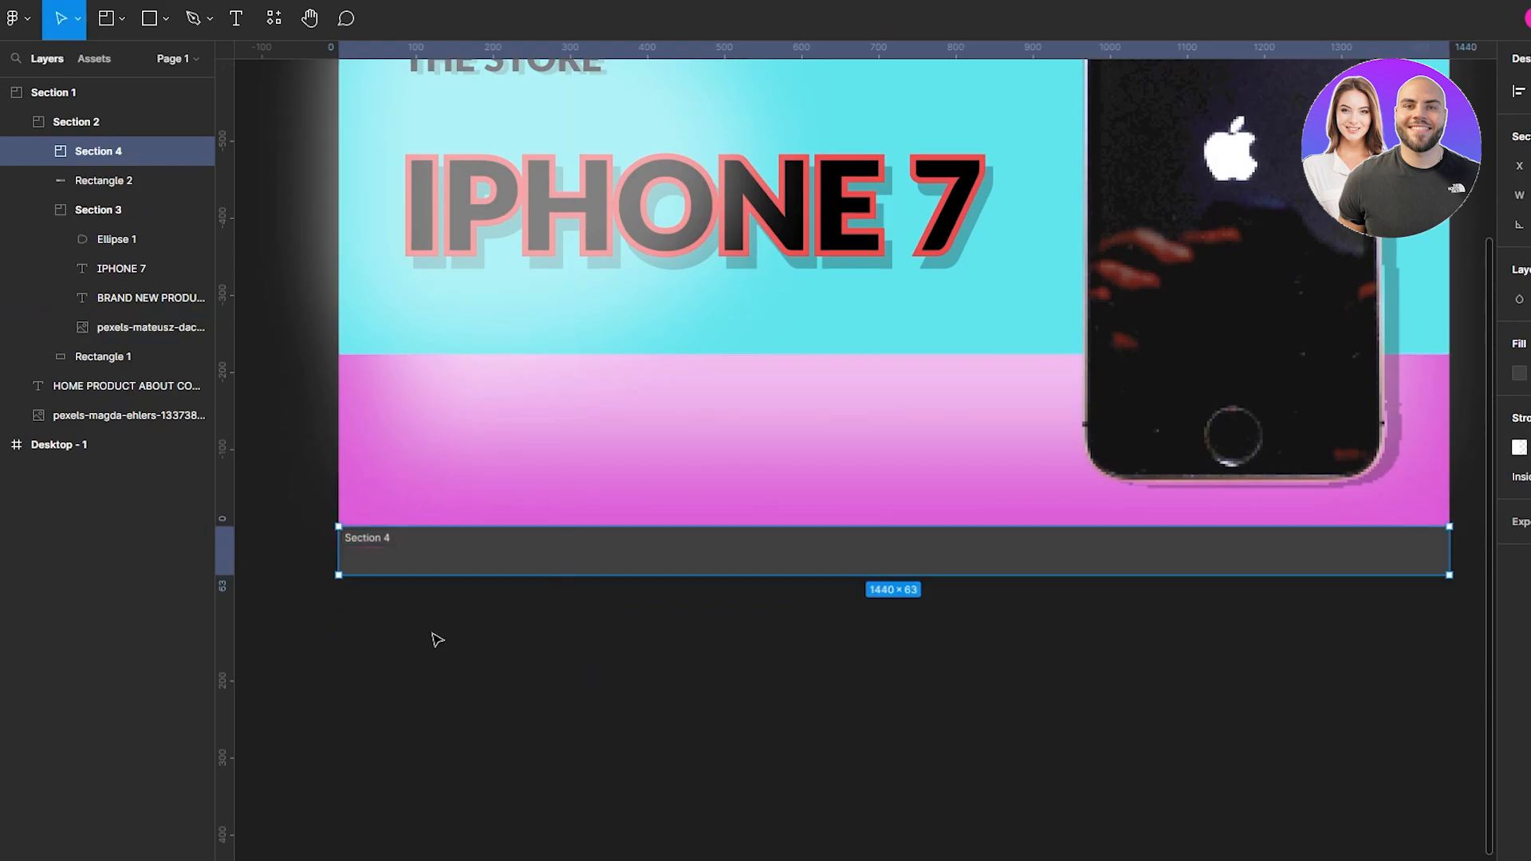
pyautogui.scroll(5, 437, 640)
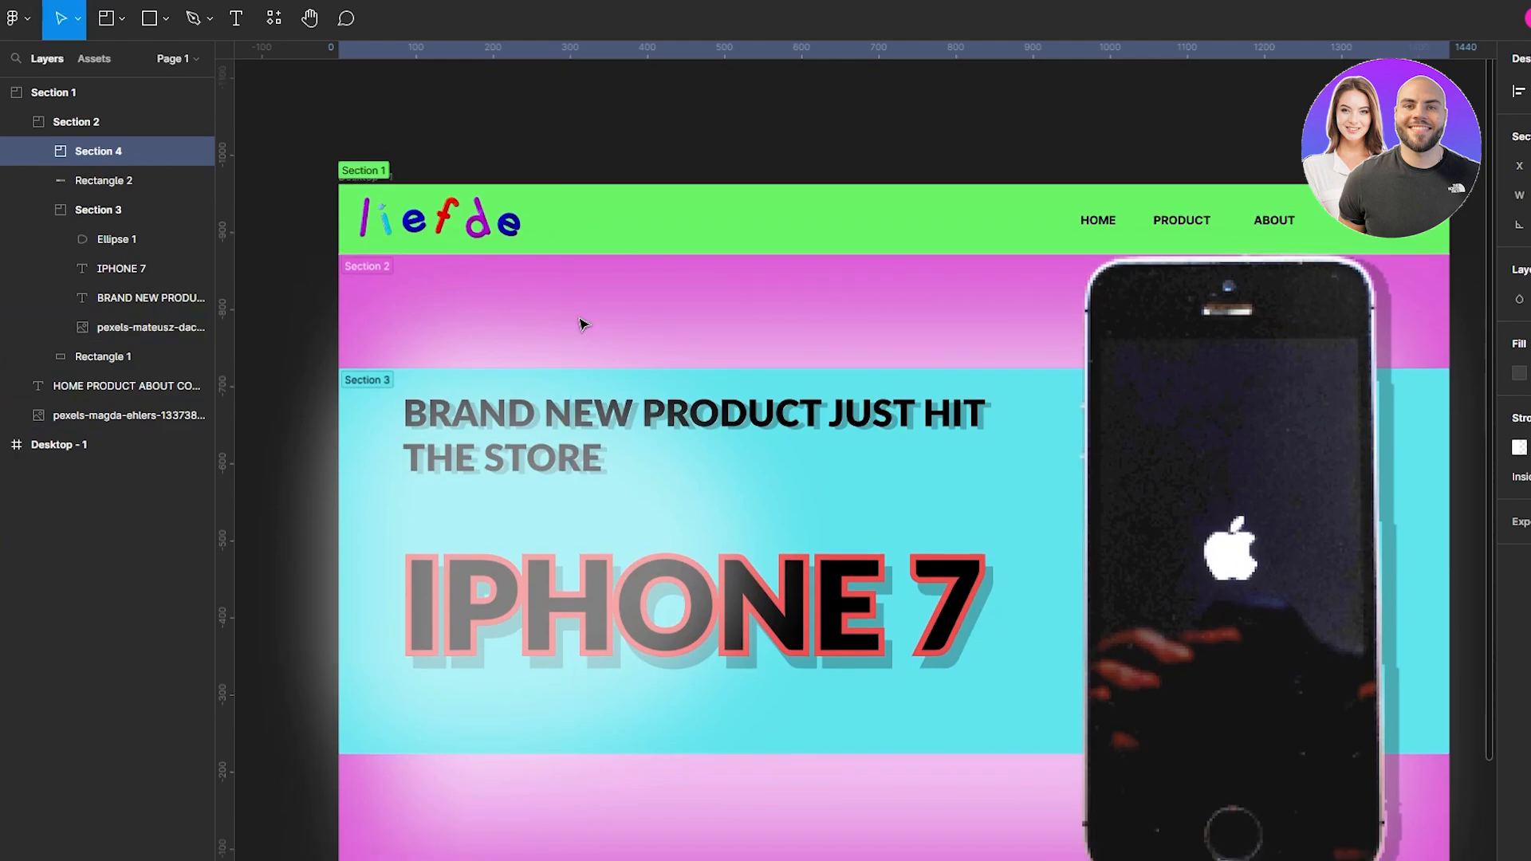
pyautogui.scroll(-4, 580, 323)
pyautogui.click(472, 759)
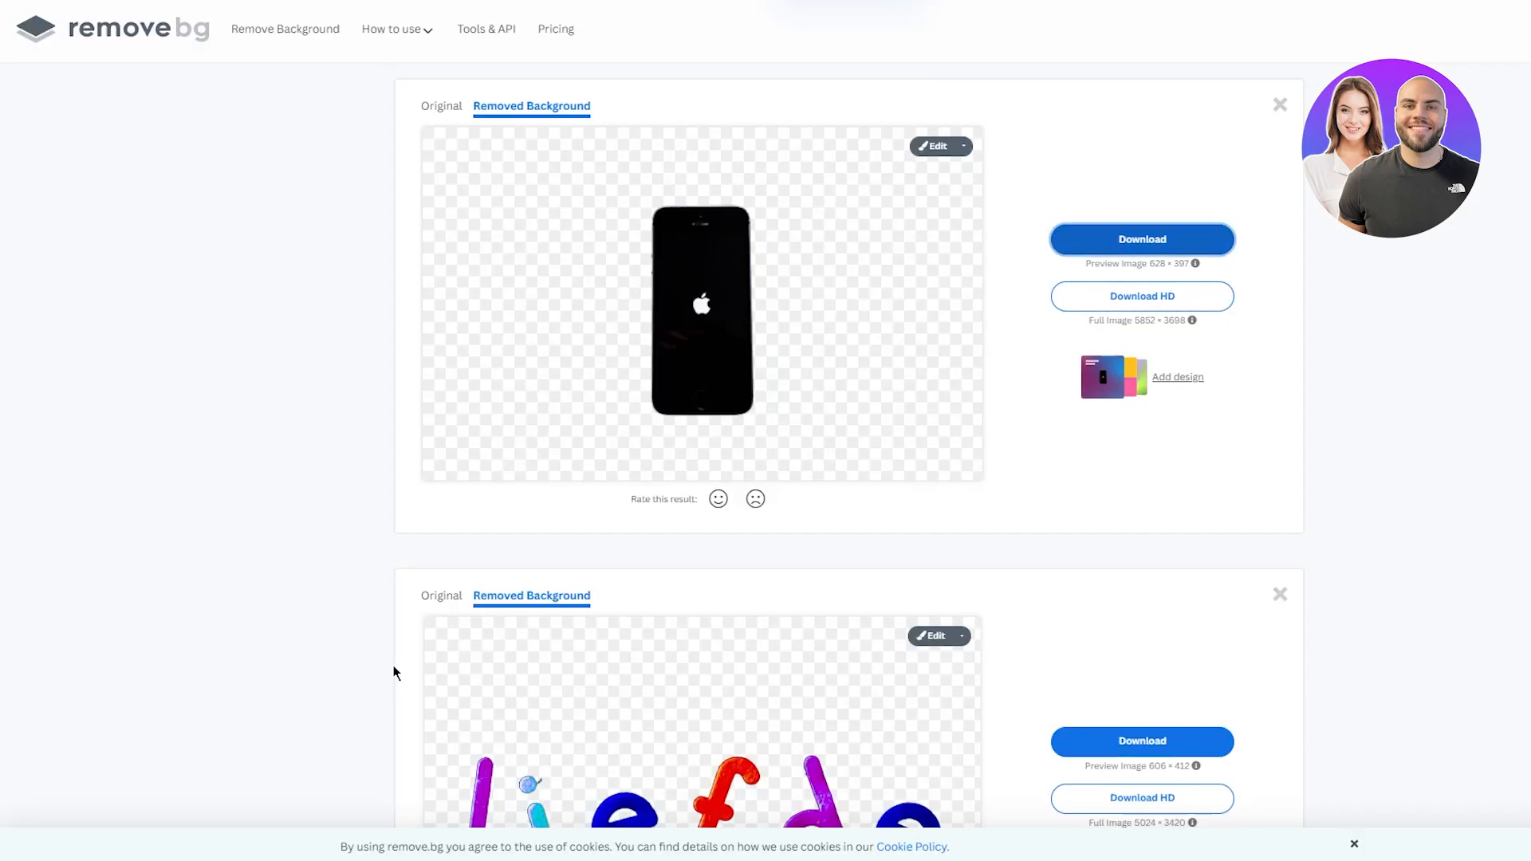
pyautogui.scroll(-4, 394, 670)
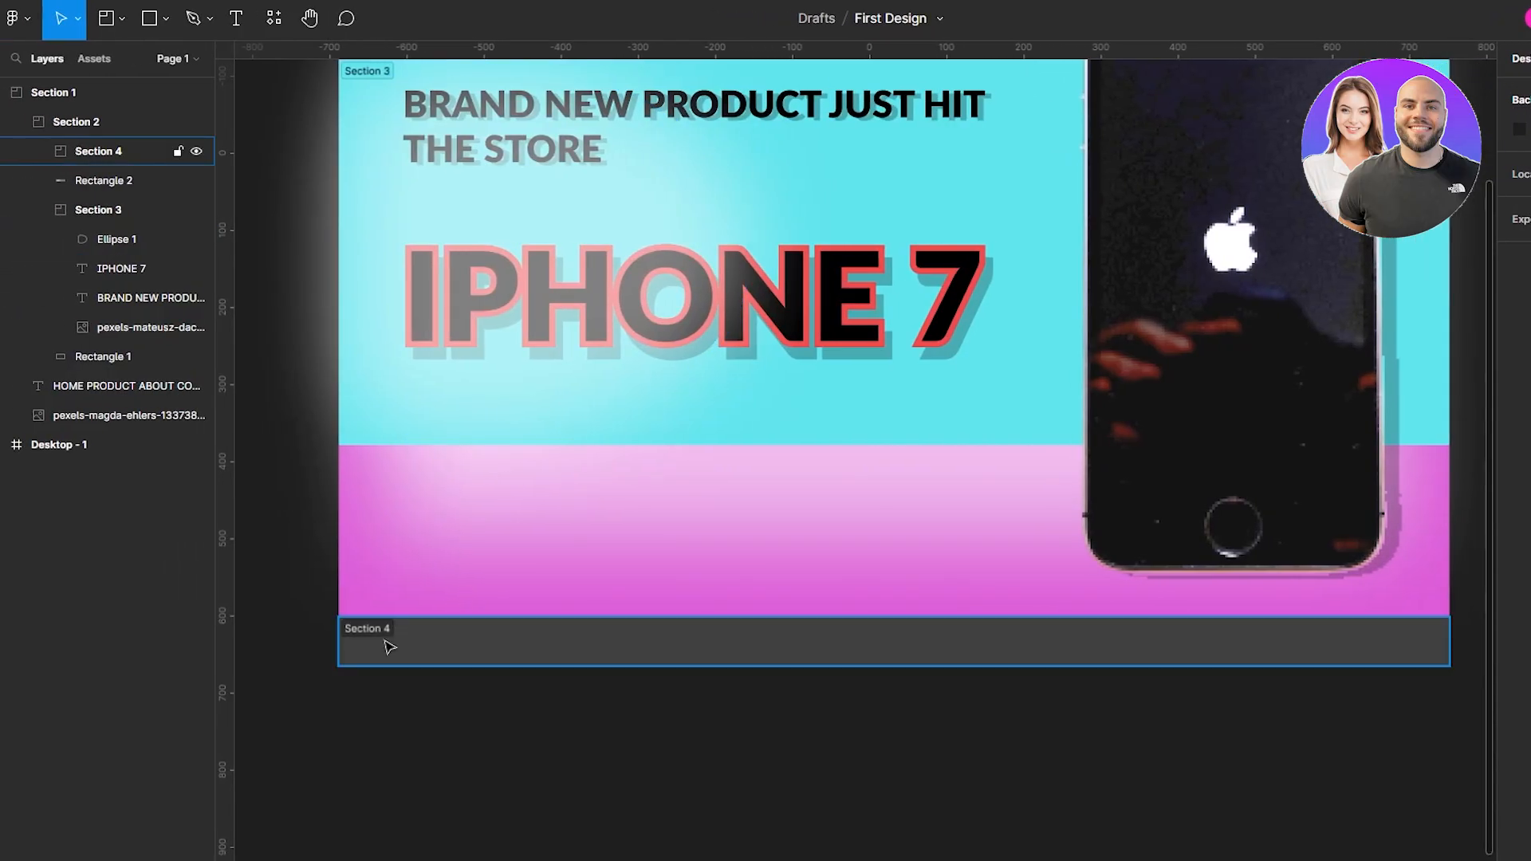
# - Add a text box reading "socials" at the start of the new footer section
pyautogui.click(236, 17)
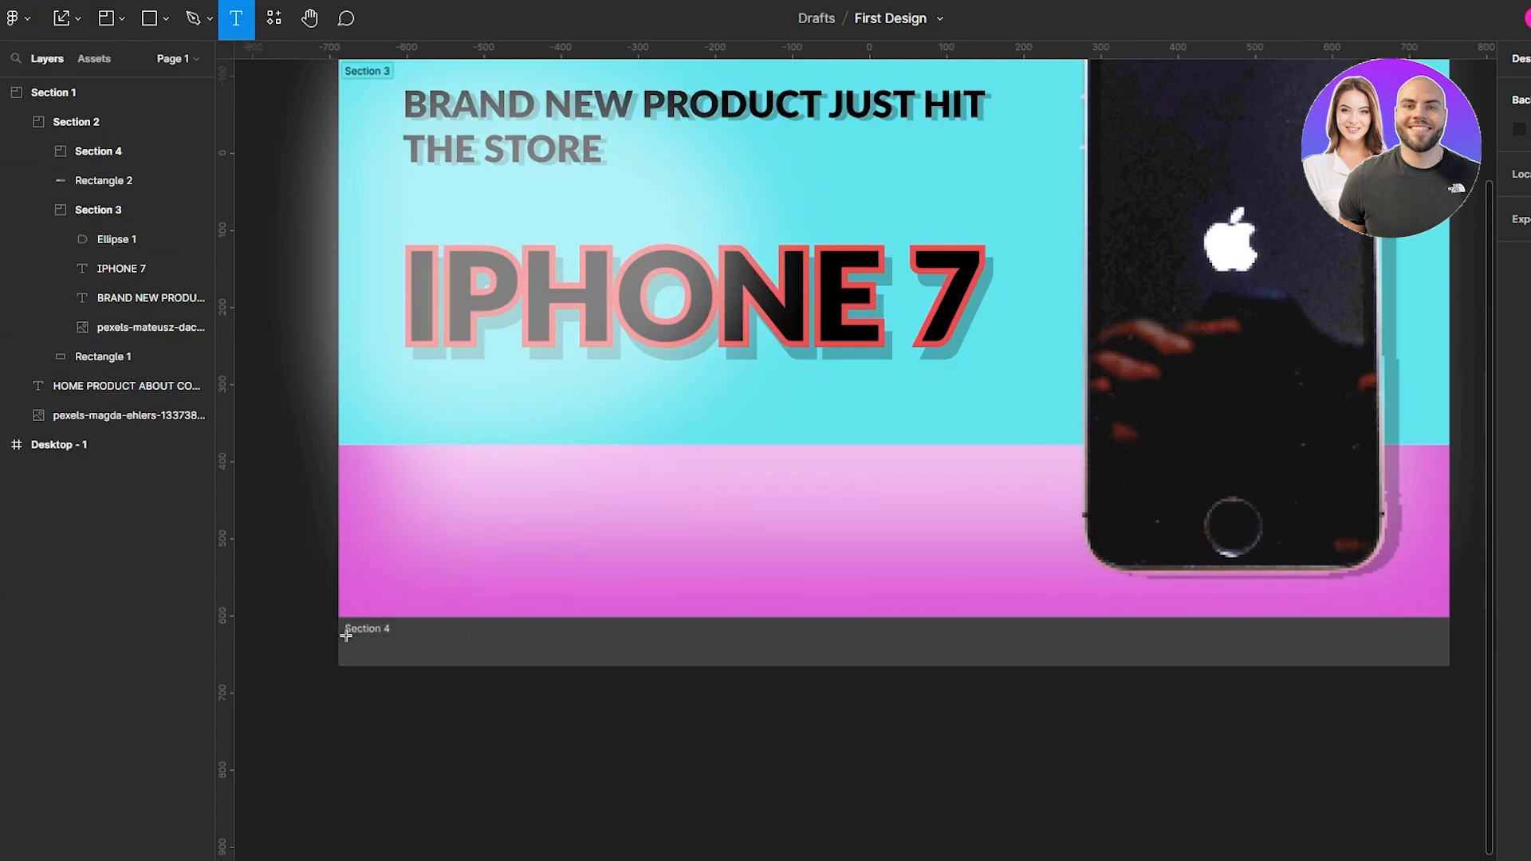
pyautogui.moveTo(343, 636); pyautogui.dragTo(562, 661)
pyautogui.moveTo(605, 672); pyautogui.dragTo(617, 666)
pyautogui.write('socials')
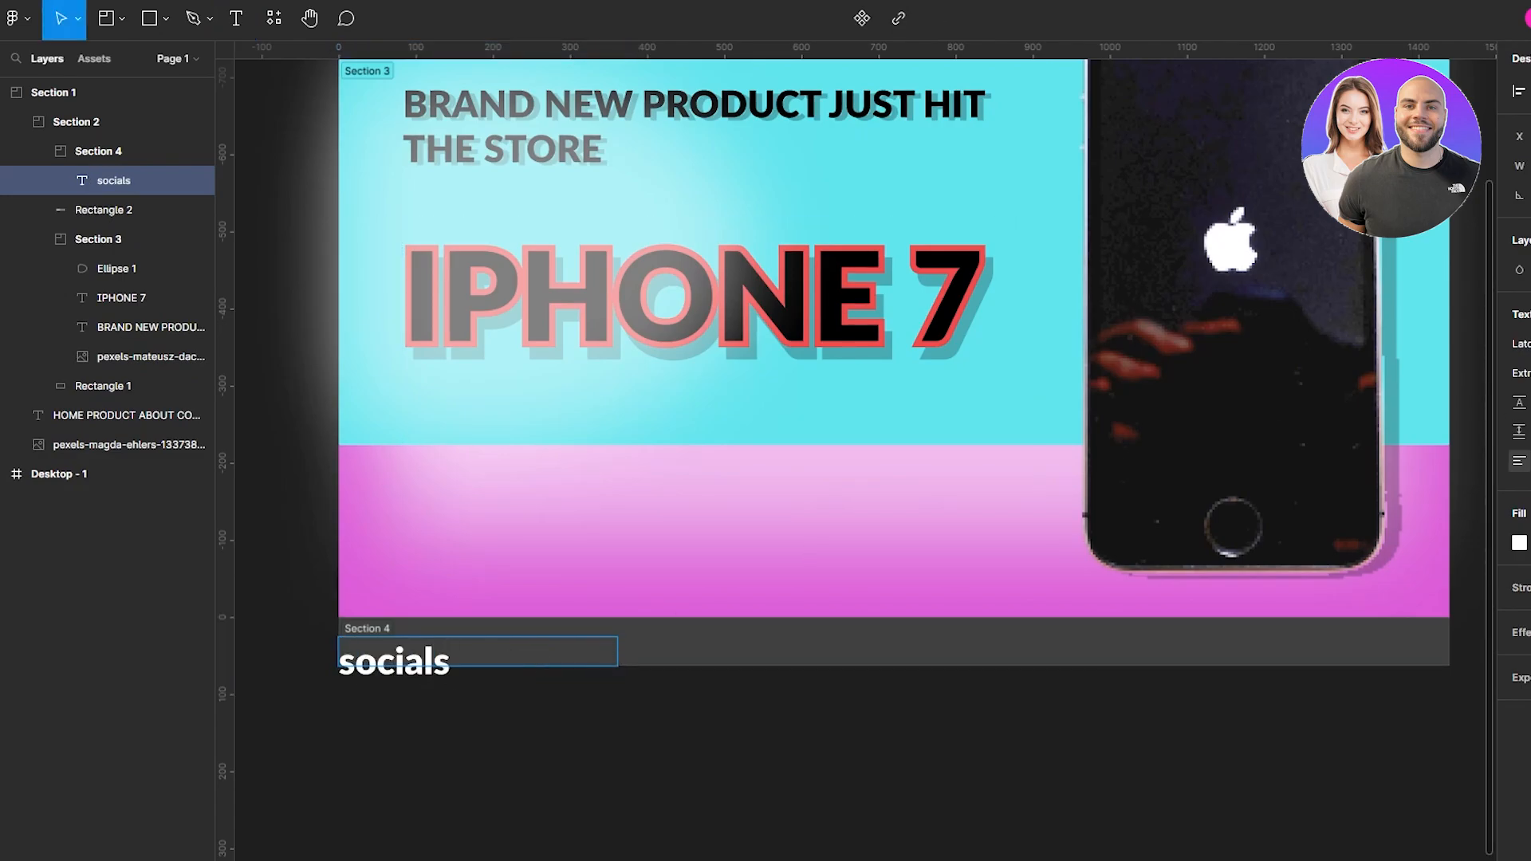
# - Reduce the font size of the whole "socials" text so it fits inside the footer section, and deselect it
pyautogui.hotkey('ctrl', 'a')
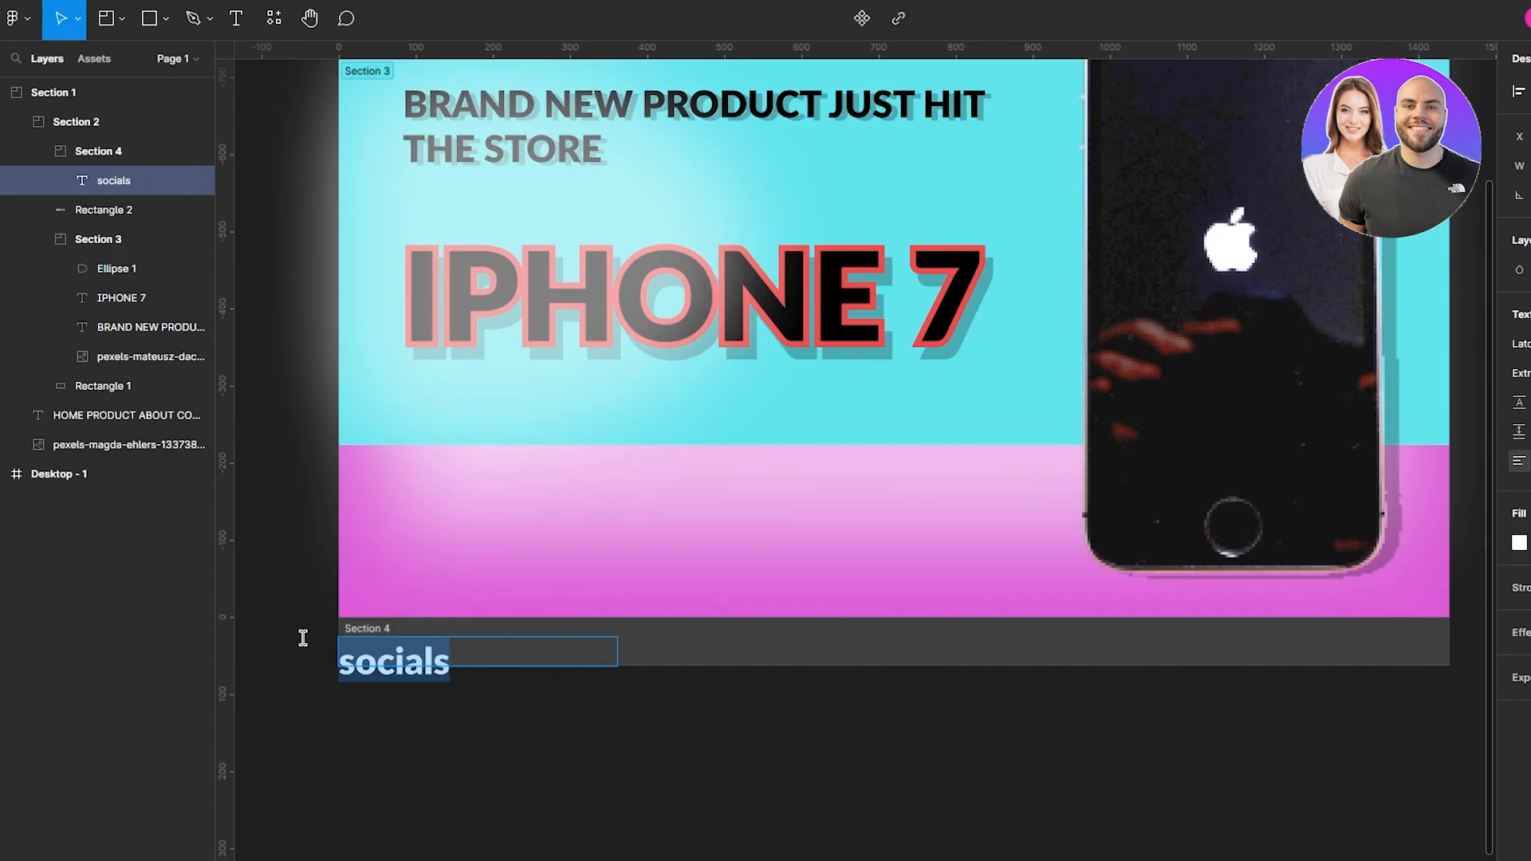
pyautogui.press('Return')
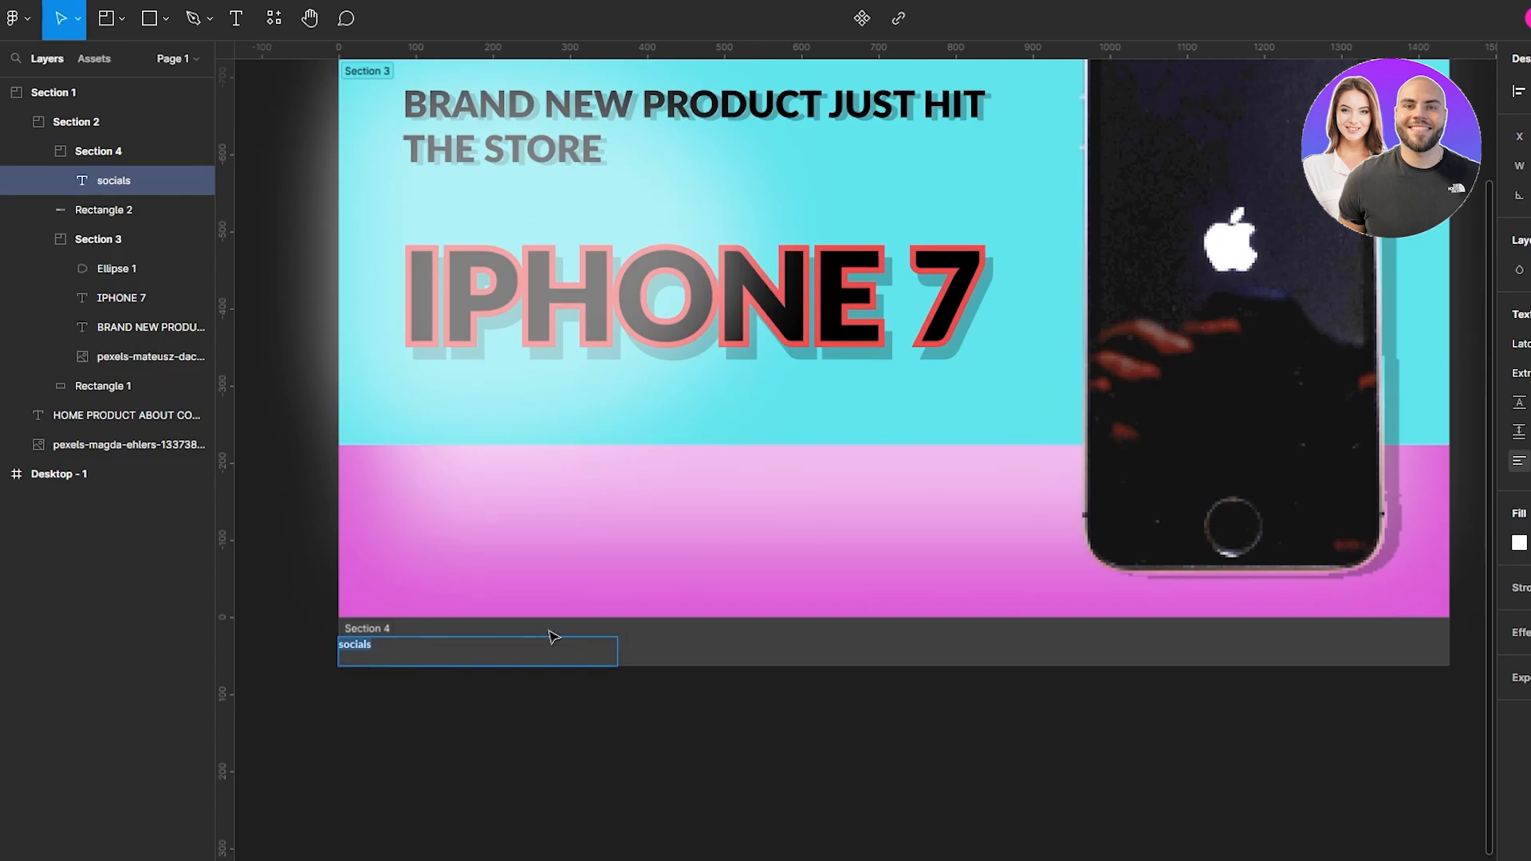
pyautogui.press('Escape')
pyautogui.moveTo(471, 650); pyautogui.dragTo(506, 662)
pyautogui.click(447, 745)
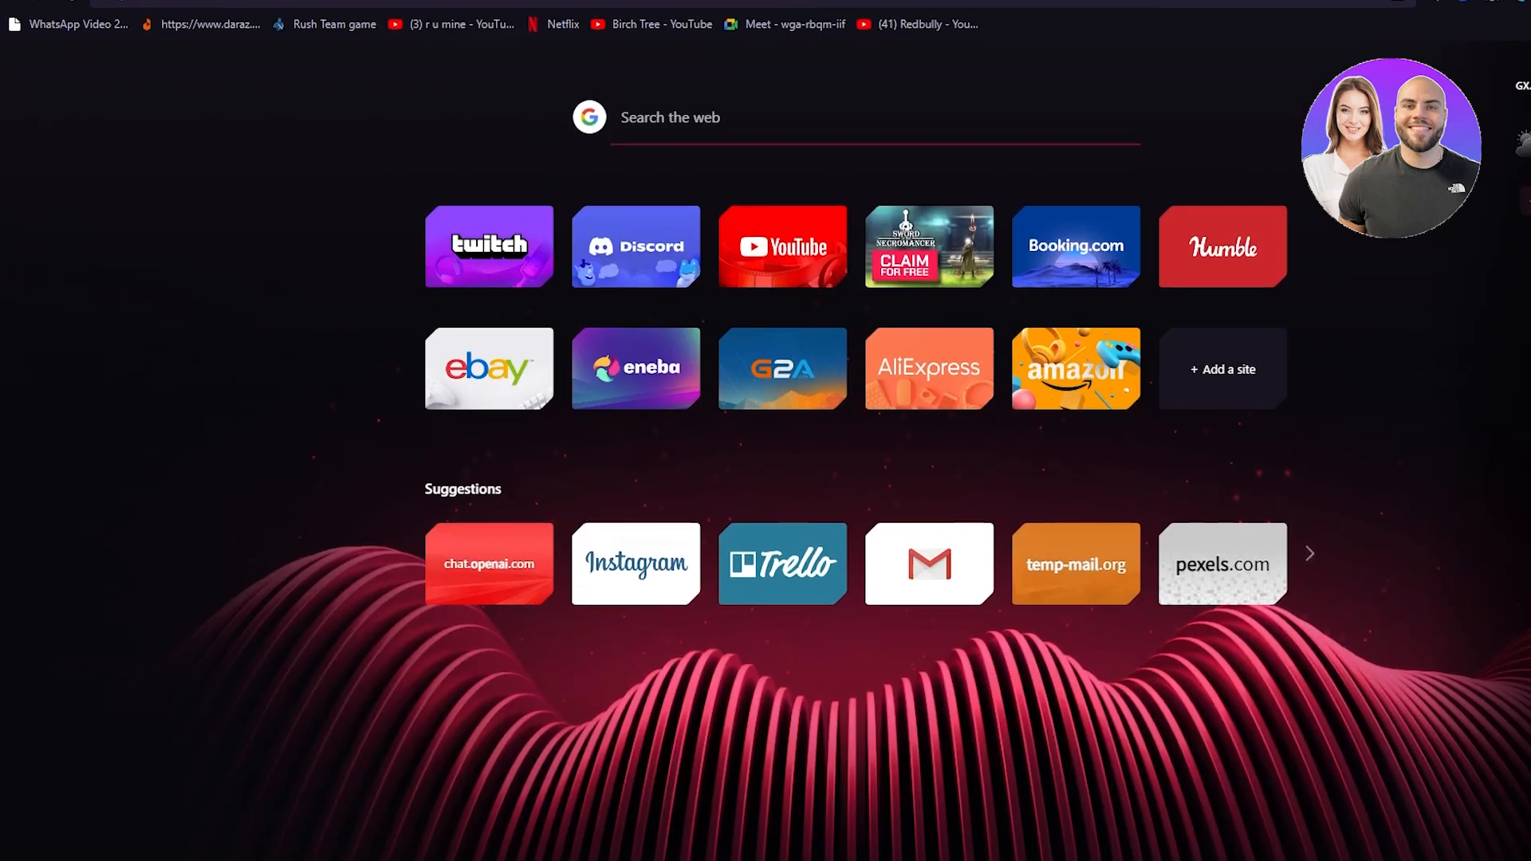
# - Switch to the browser and search the web for "website footer social png"
pyautogui.write('webs')
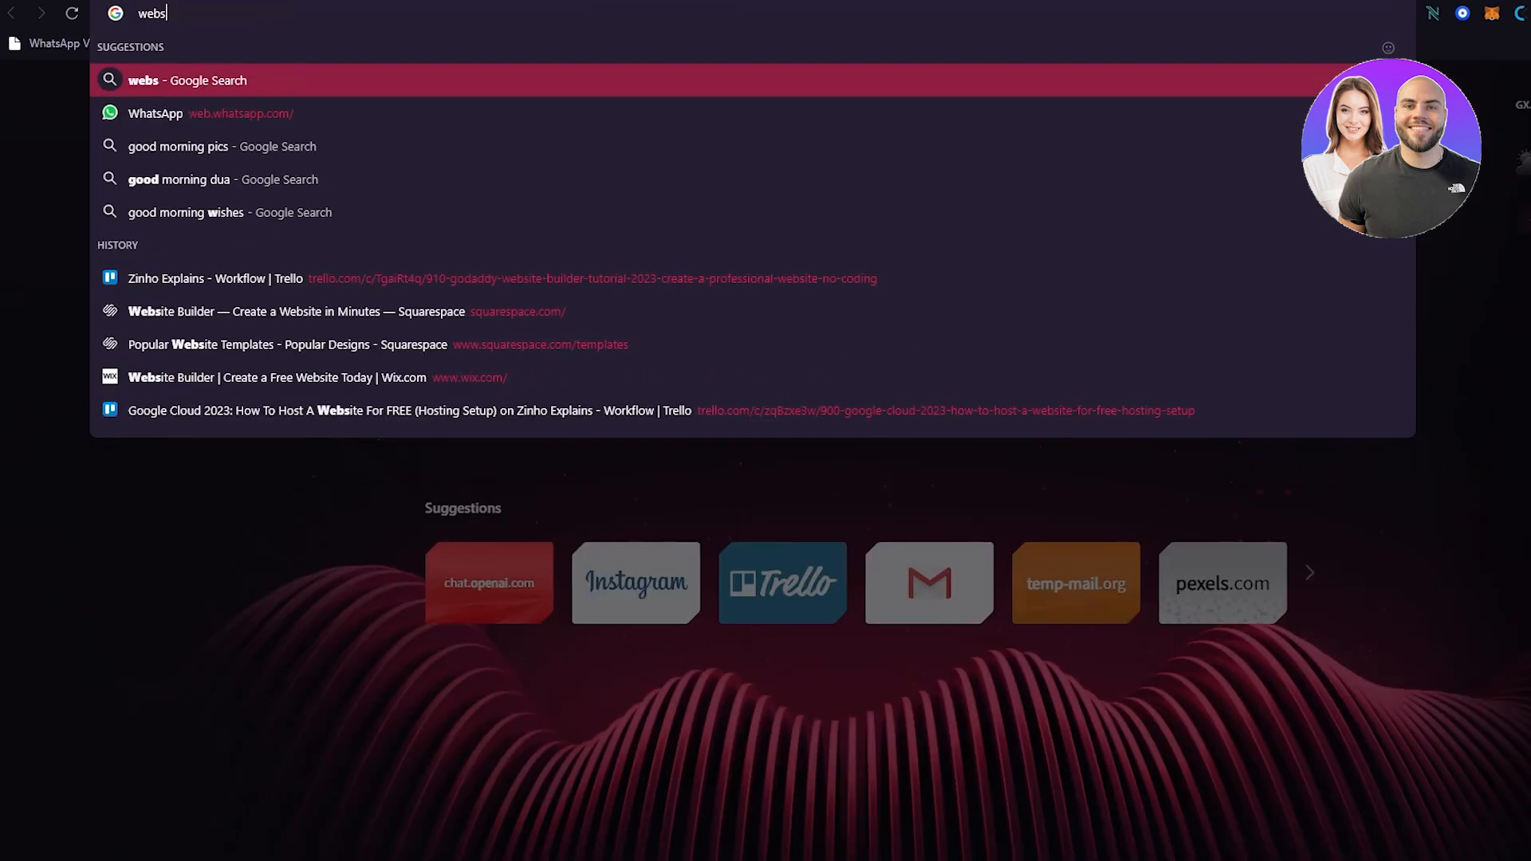
pyautogui.write('ite footer socia')
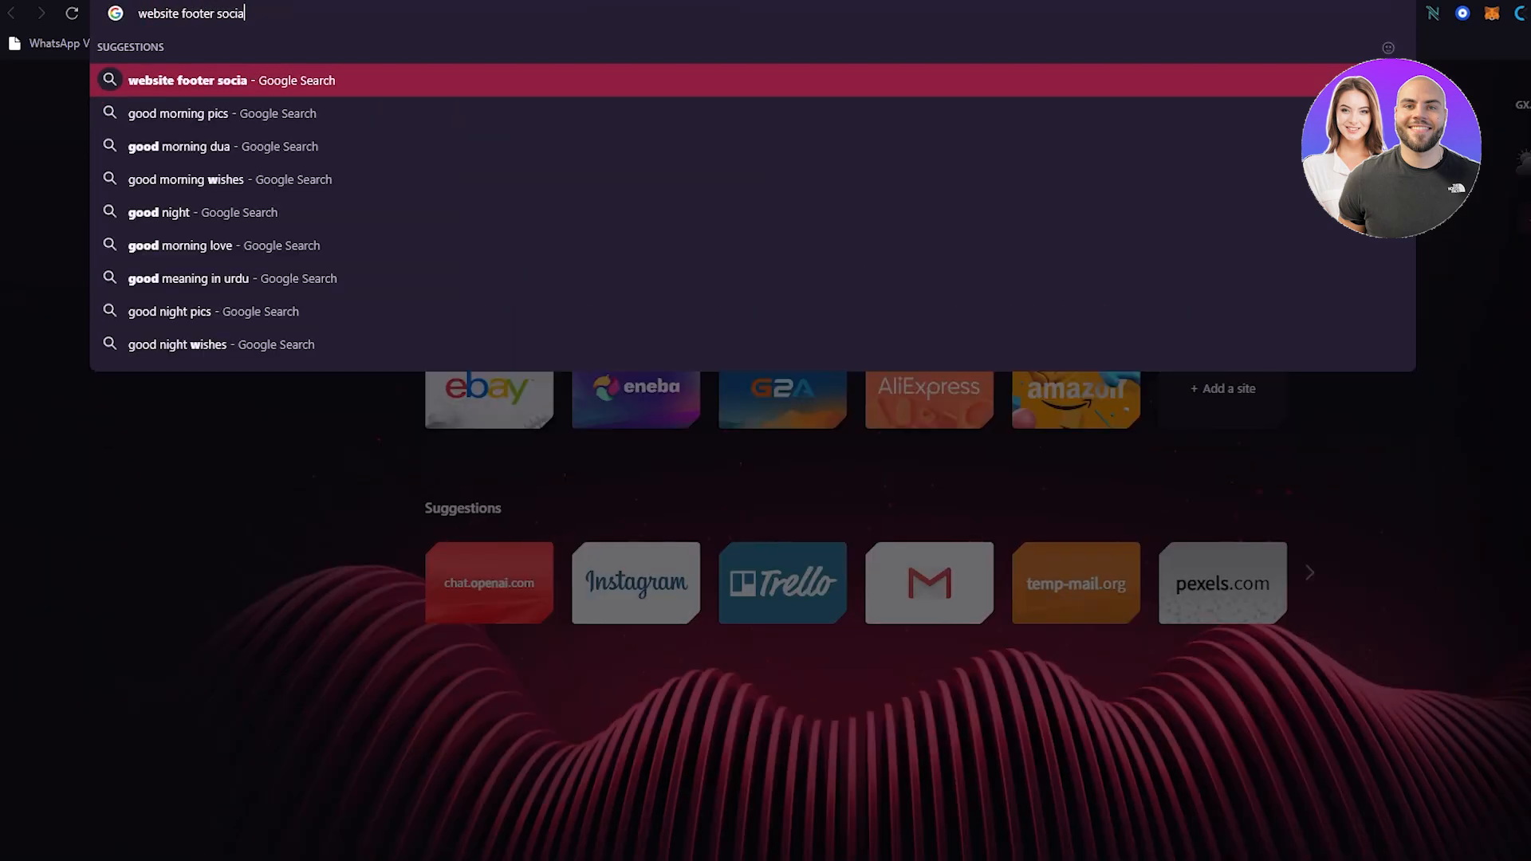
pyautogui.write('l png')
pyautogui.press('Return')
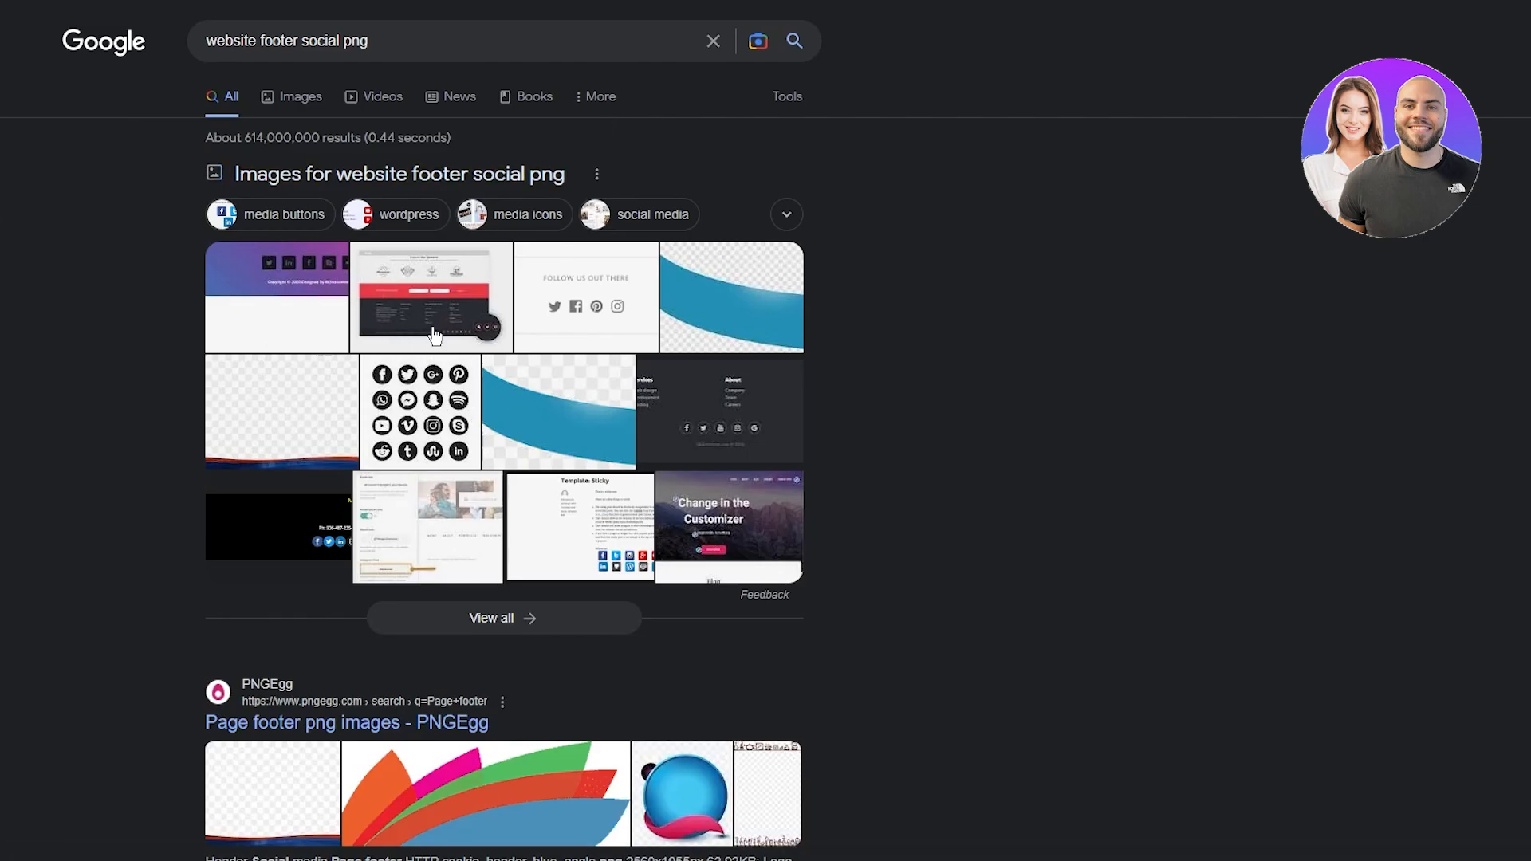
# - Open the PNGEgg search result for page footer images and look through the pictures it offers
pyautogui.scroll(-3, 423, 426)
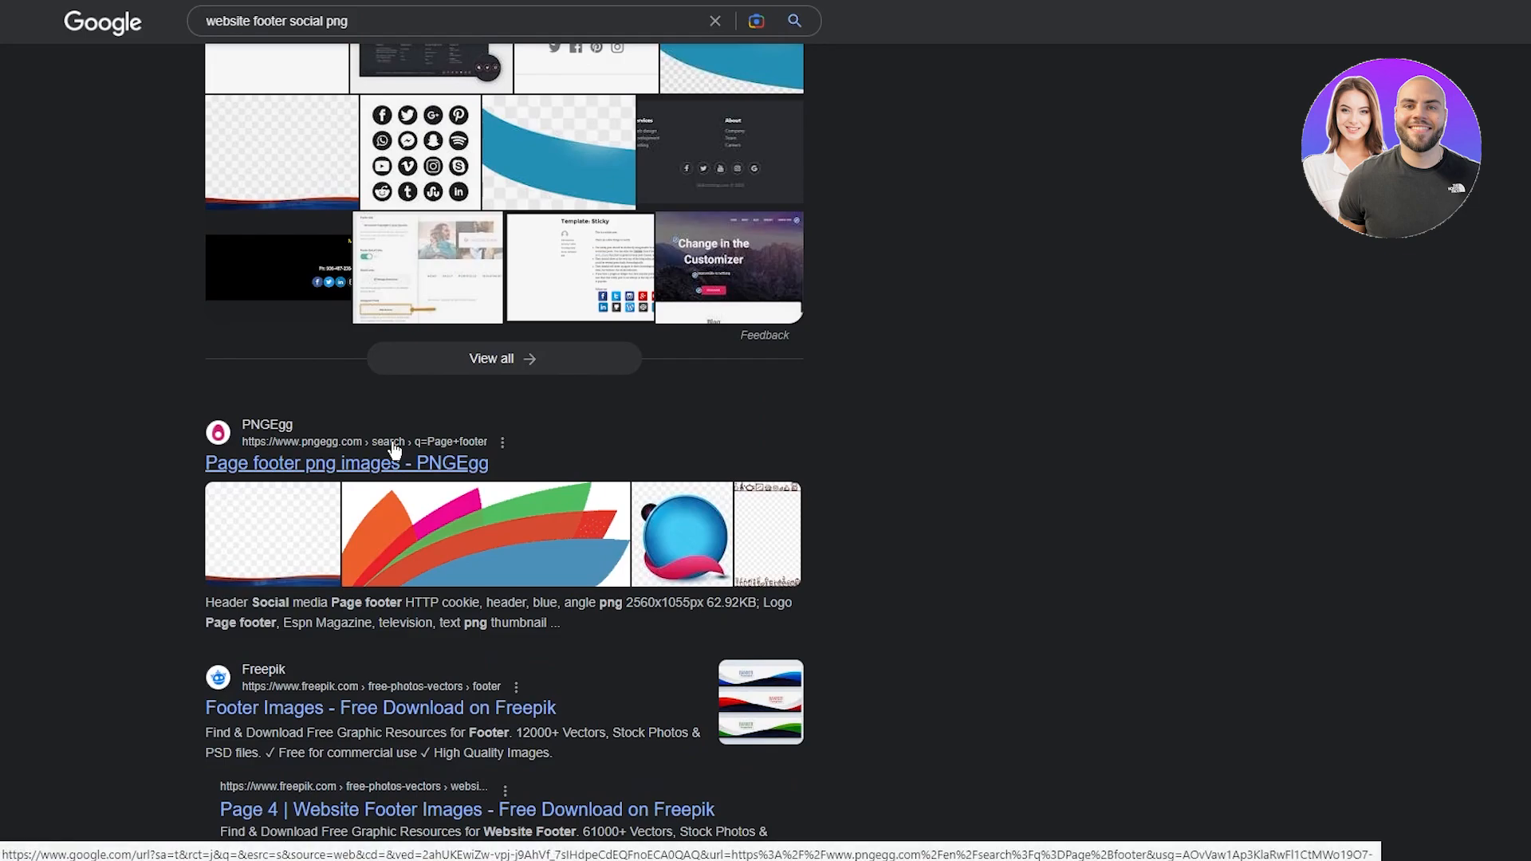
pyautogui.click(391, 445)
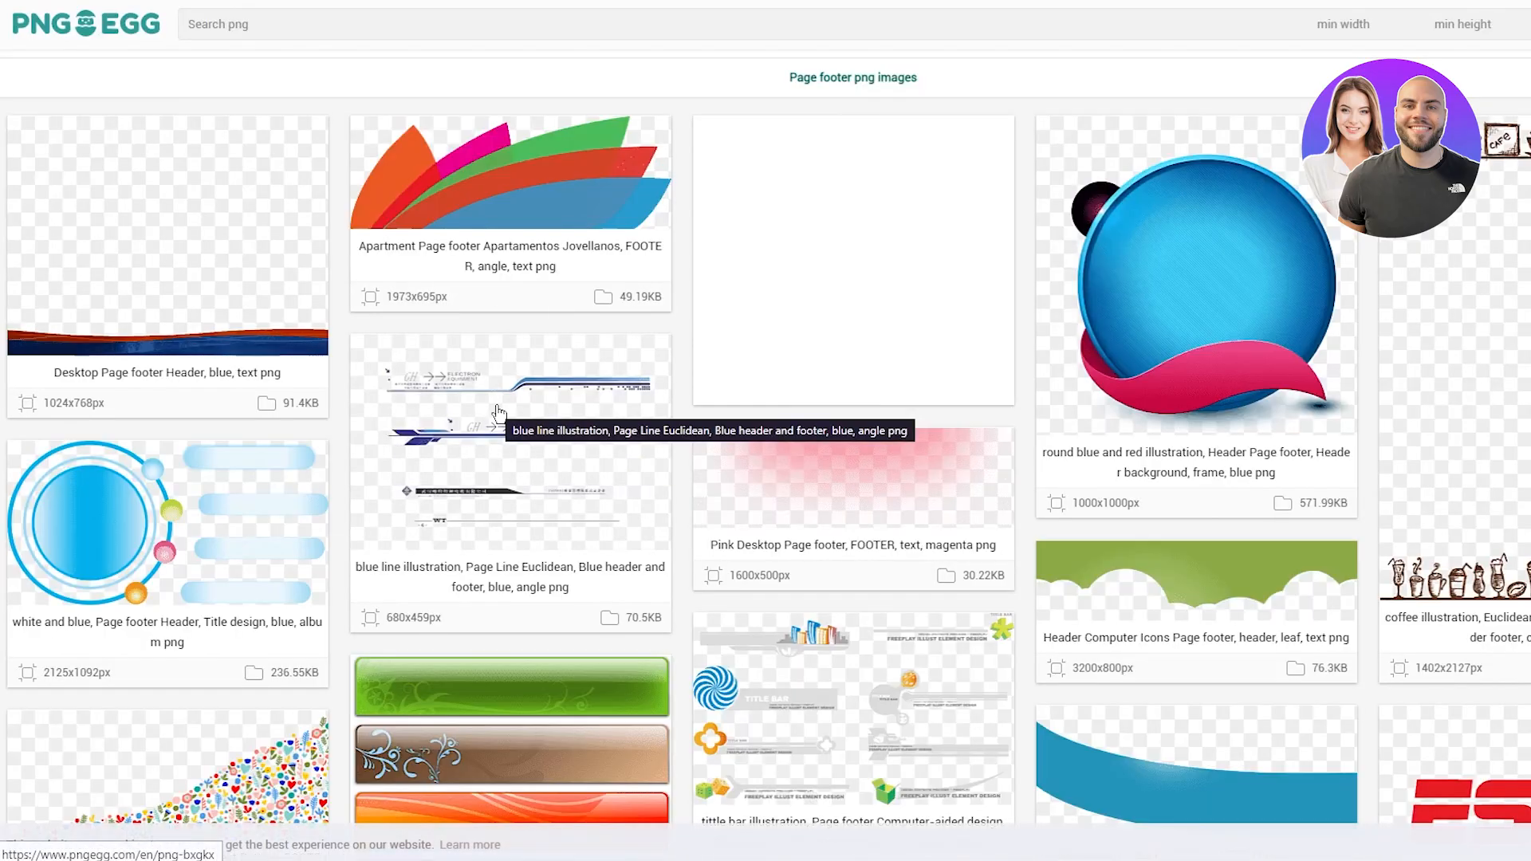
pyautogui.scroll(-9, 852, 378)
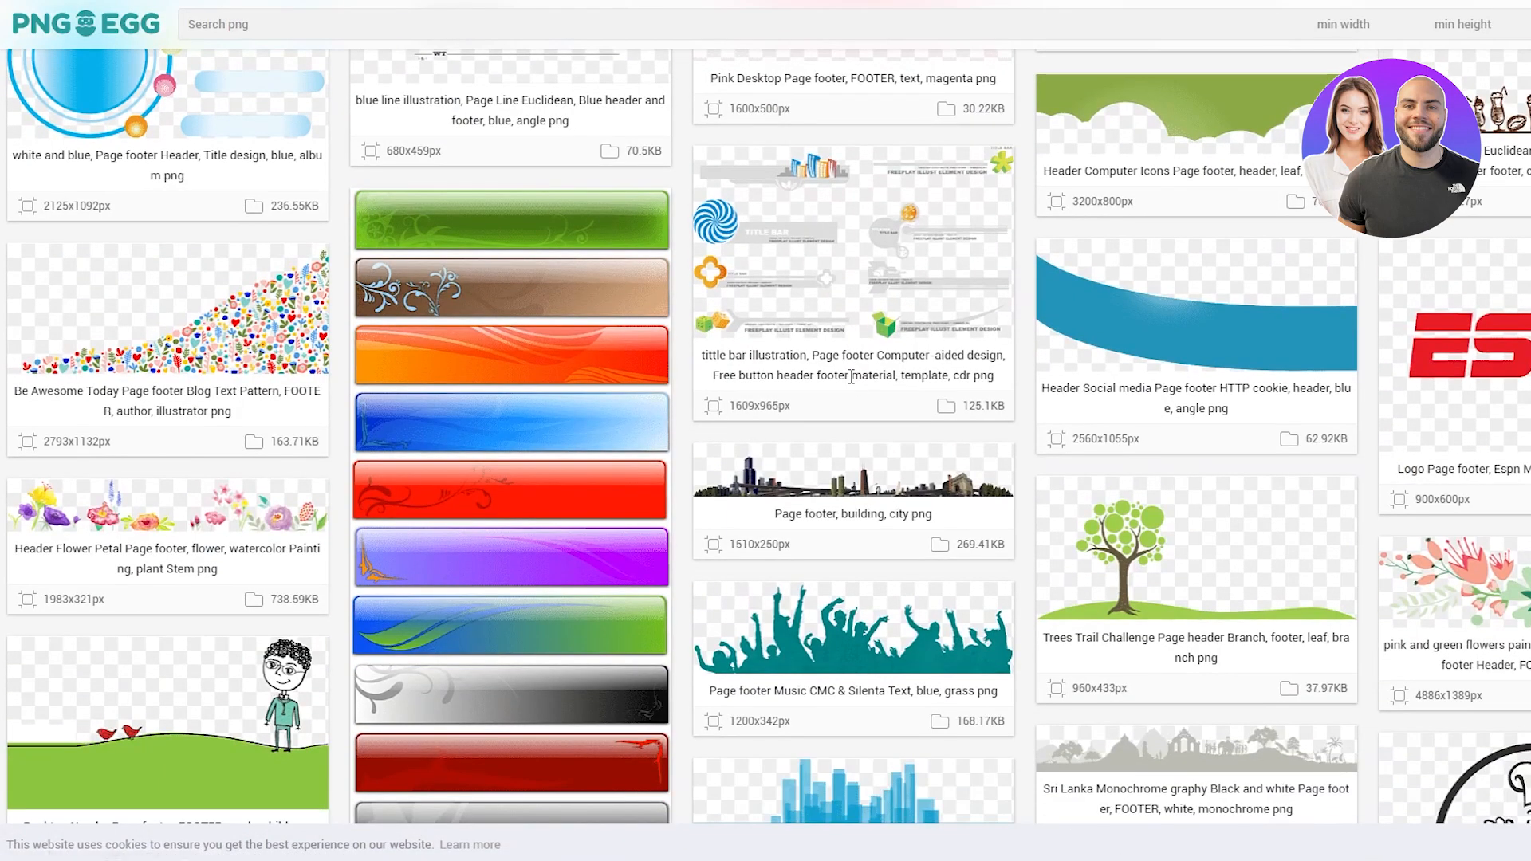
pyautogui.scroll(-10, 1247, 397)
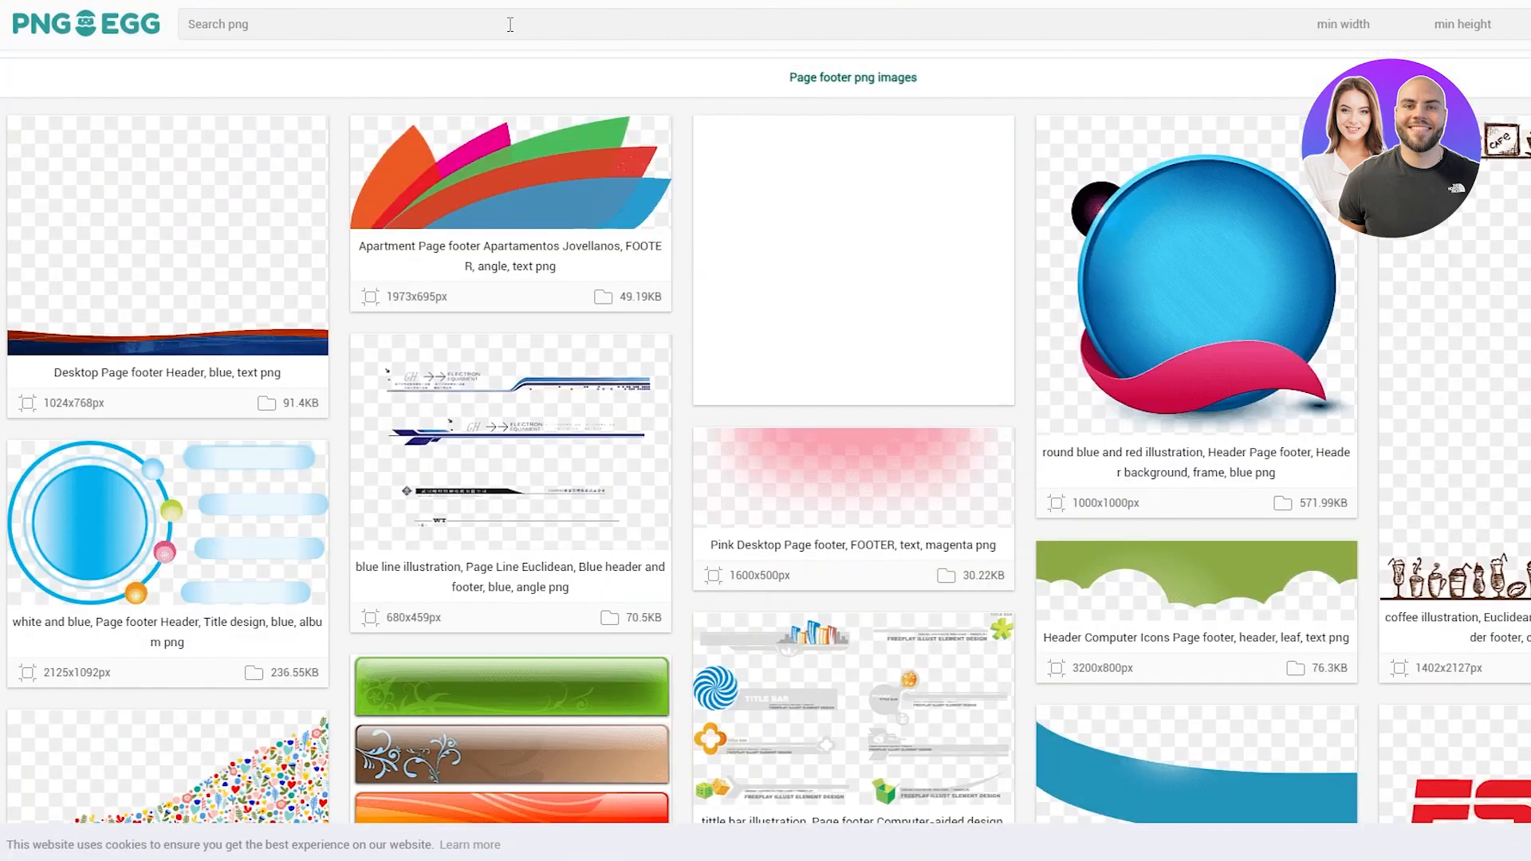
# - Search PNGEgg for "socials" images
pyautogui.click(511, 24)
pyautogui.write('s')
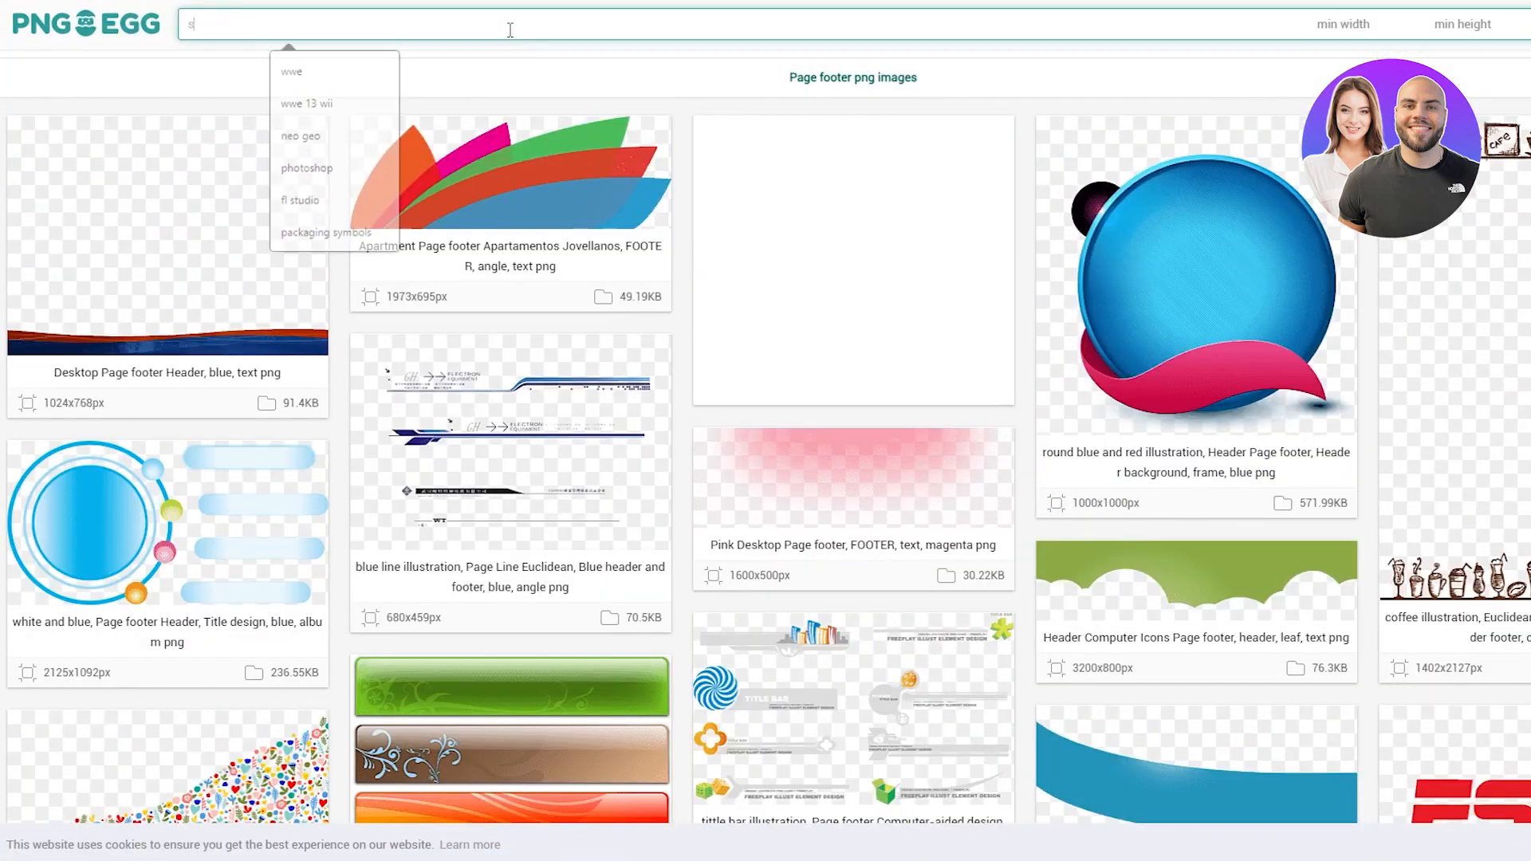
pyautogui.write('ocial')
pyautogui.press('Return')
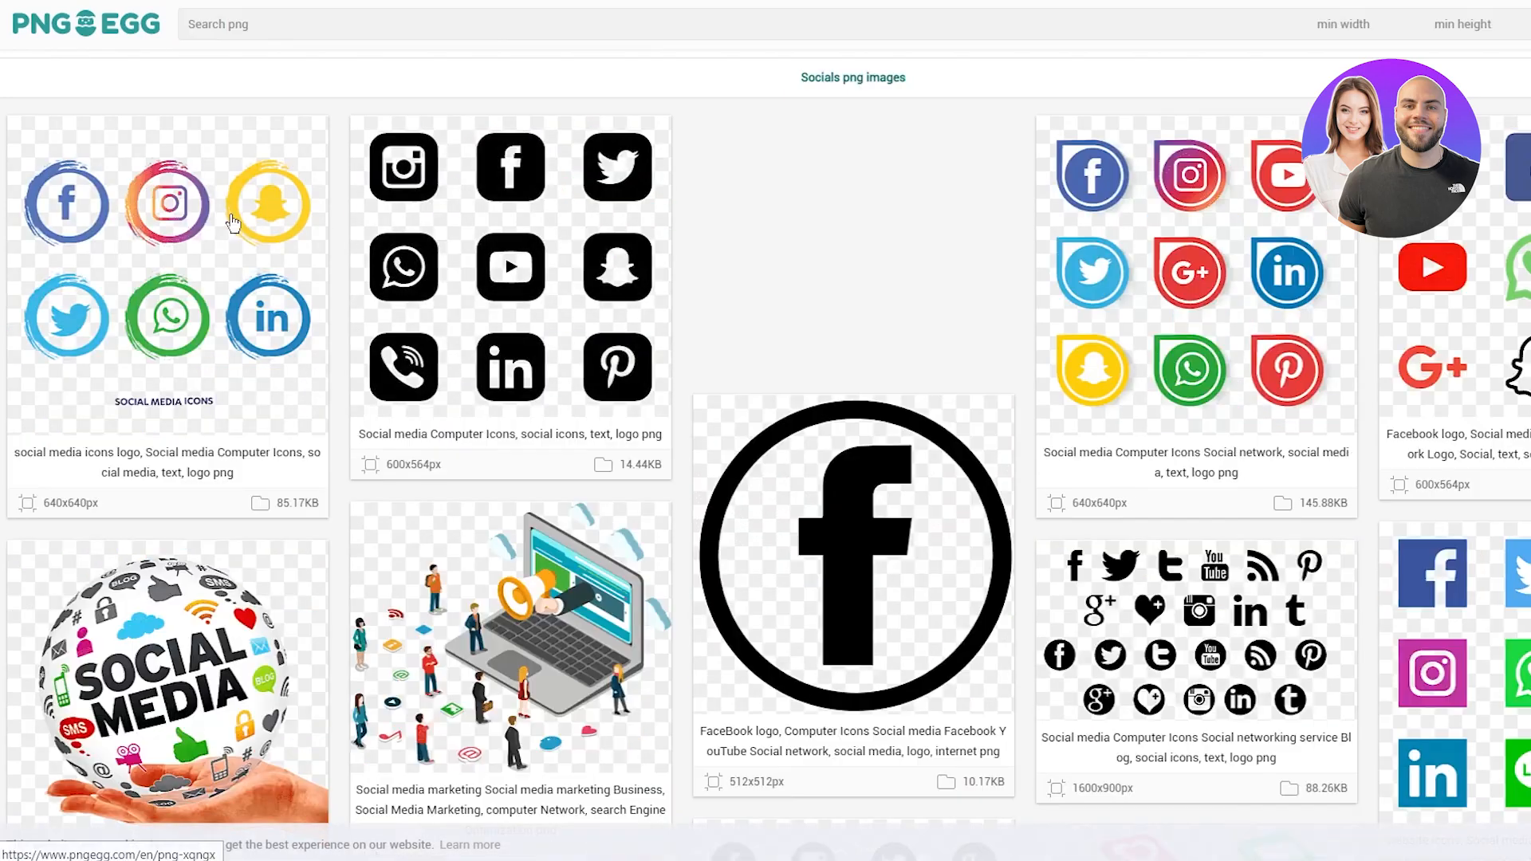
# - Browse the social media images and open the dark round Facebook, Twitter and Instagram logo PNG
pyautogui.scroll(-12, 526, 243)
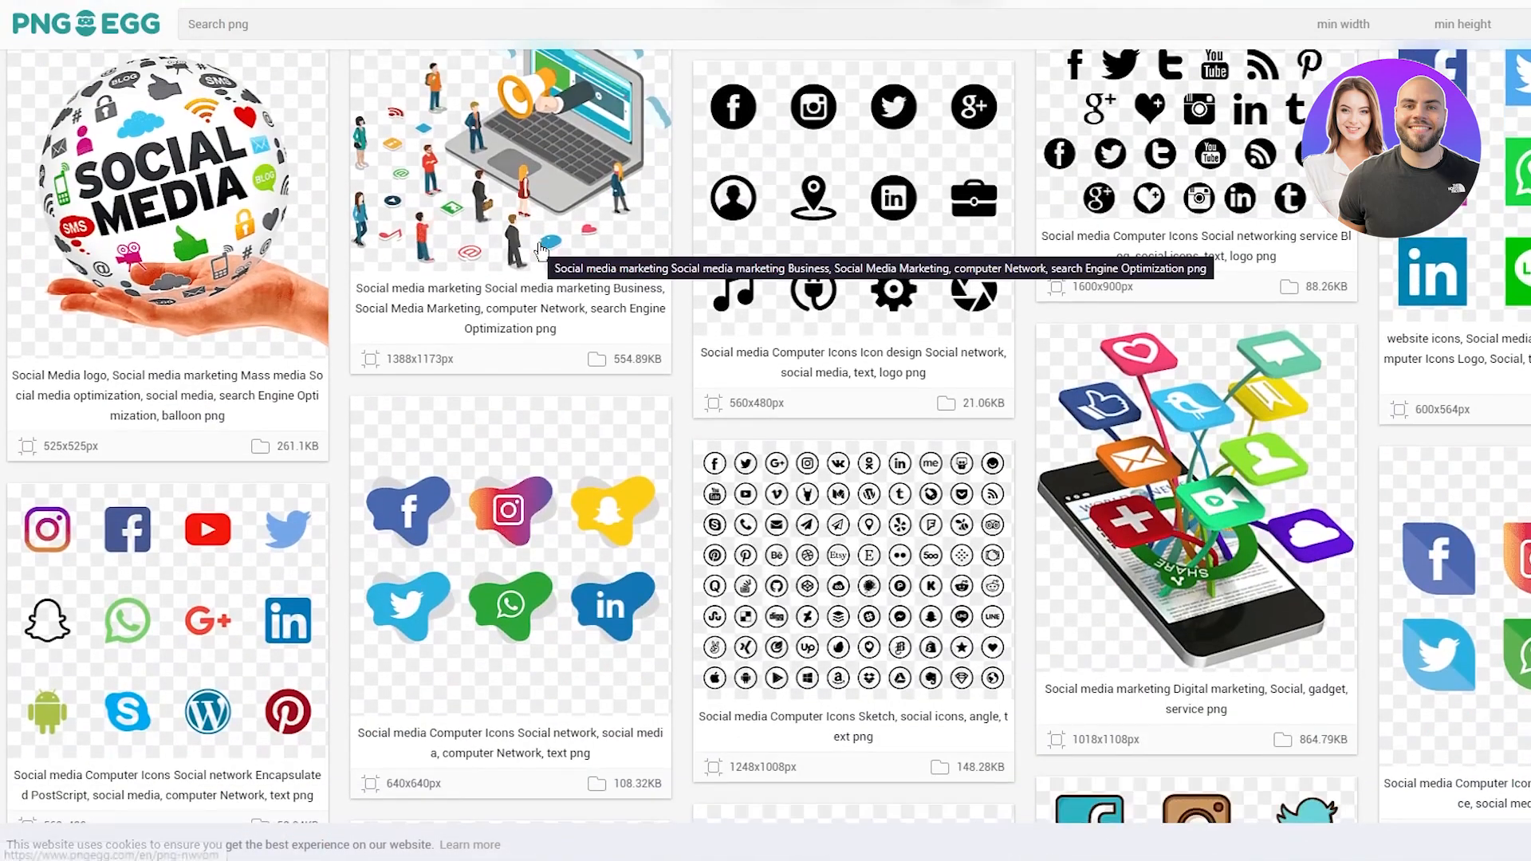
pyautogui.scroll(-15, 540, 250)
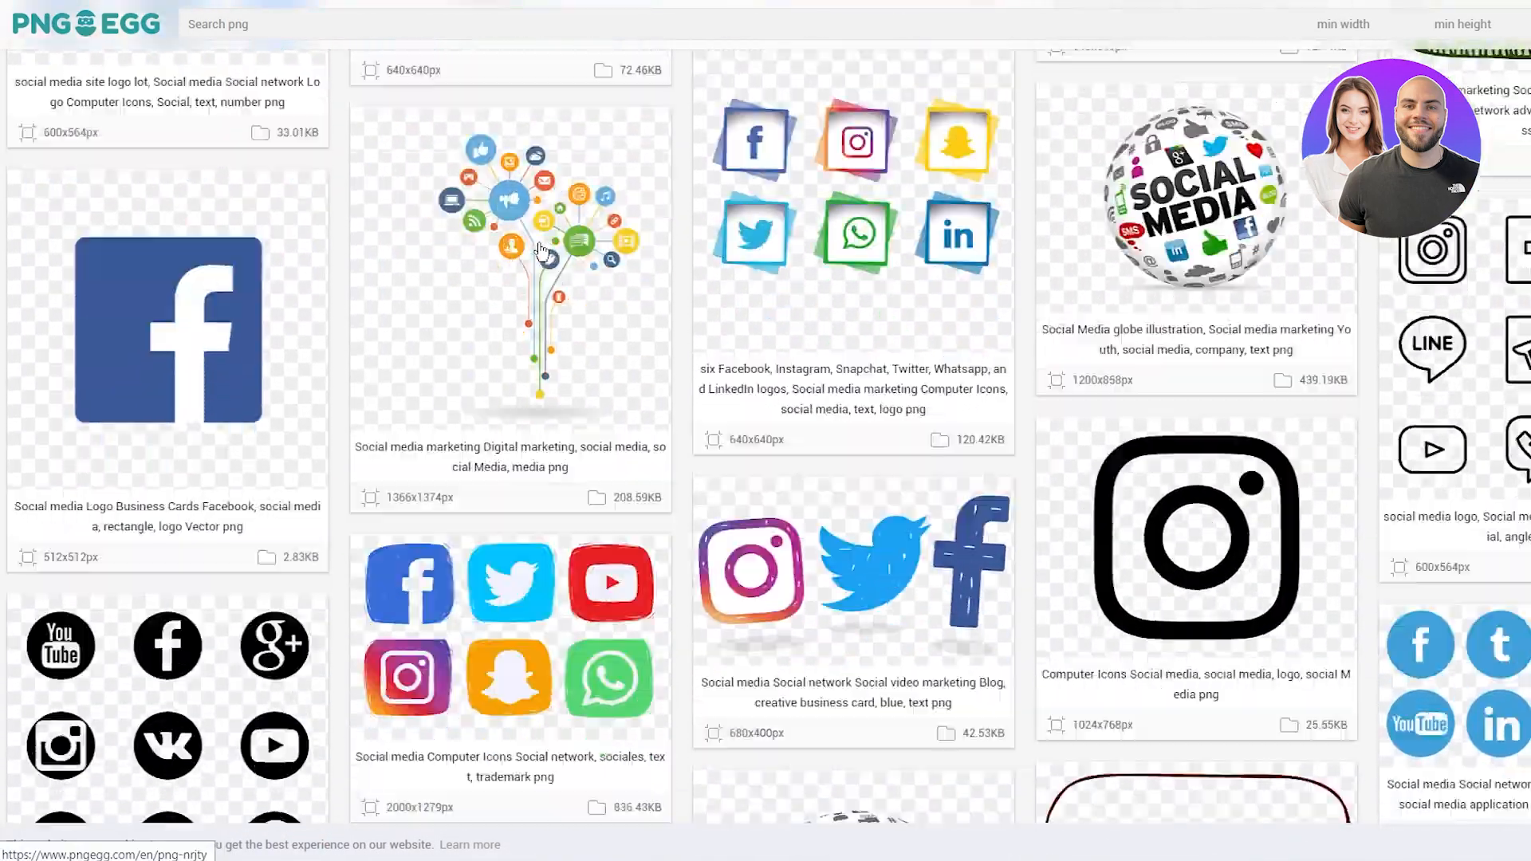
pyautogui.scroll(-10, 539, 250)
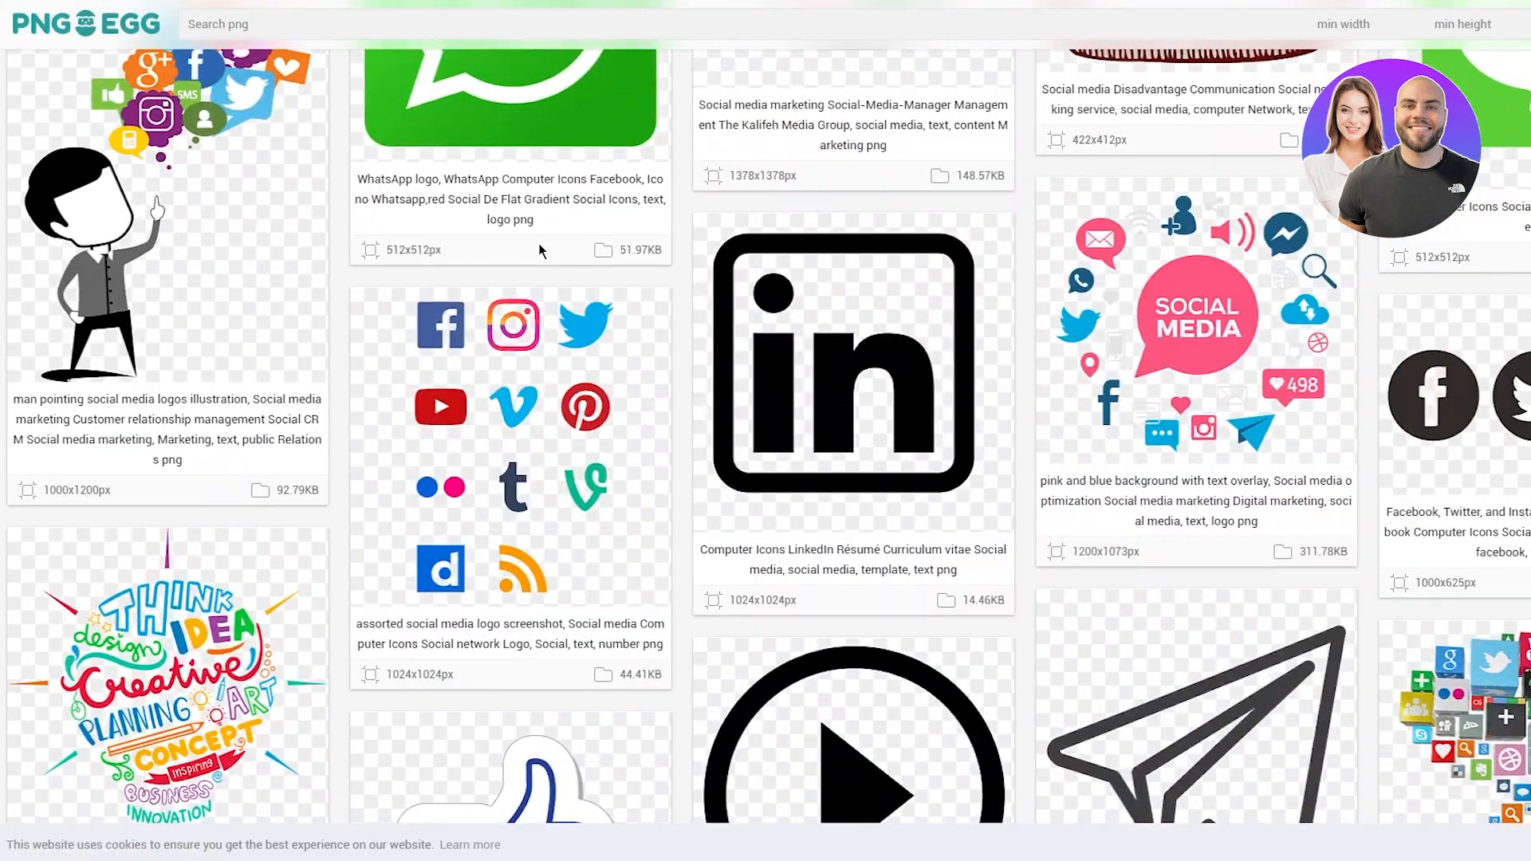
pyautogui.scroll(5, 540, 251)
pyautogui.scroll(4, 539, 250)
pyautogui.scroll(-2, 1043, 376)
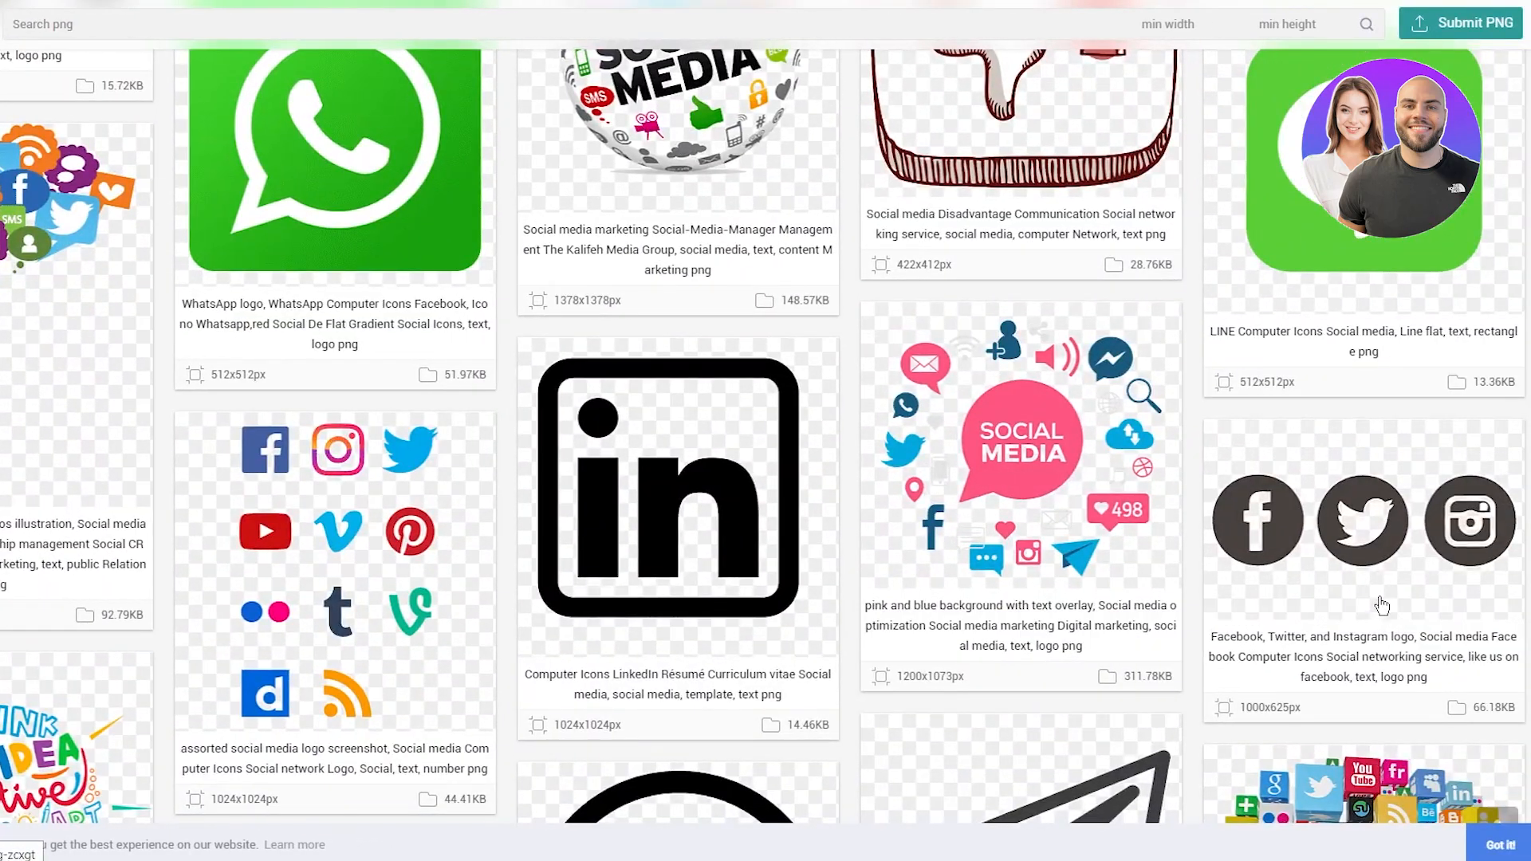
pyautogui.click(1382, 606)
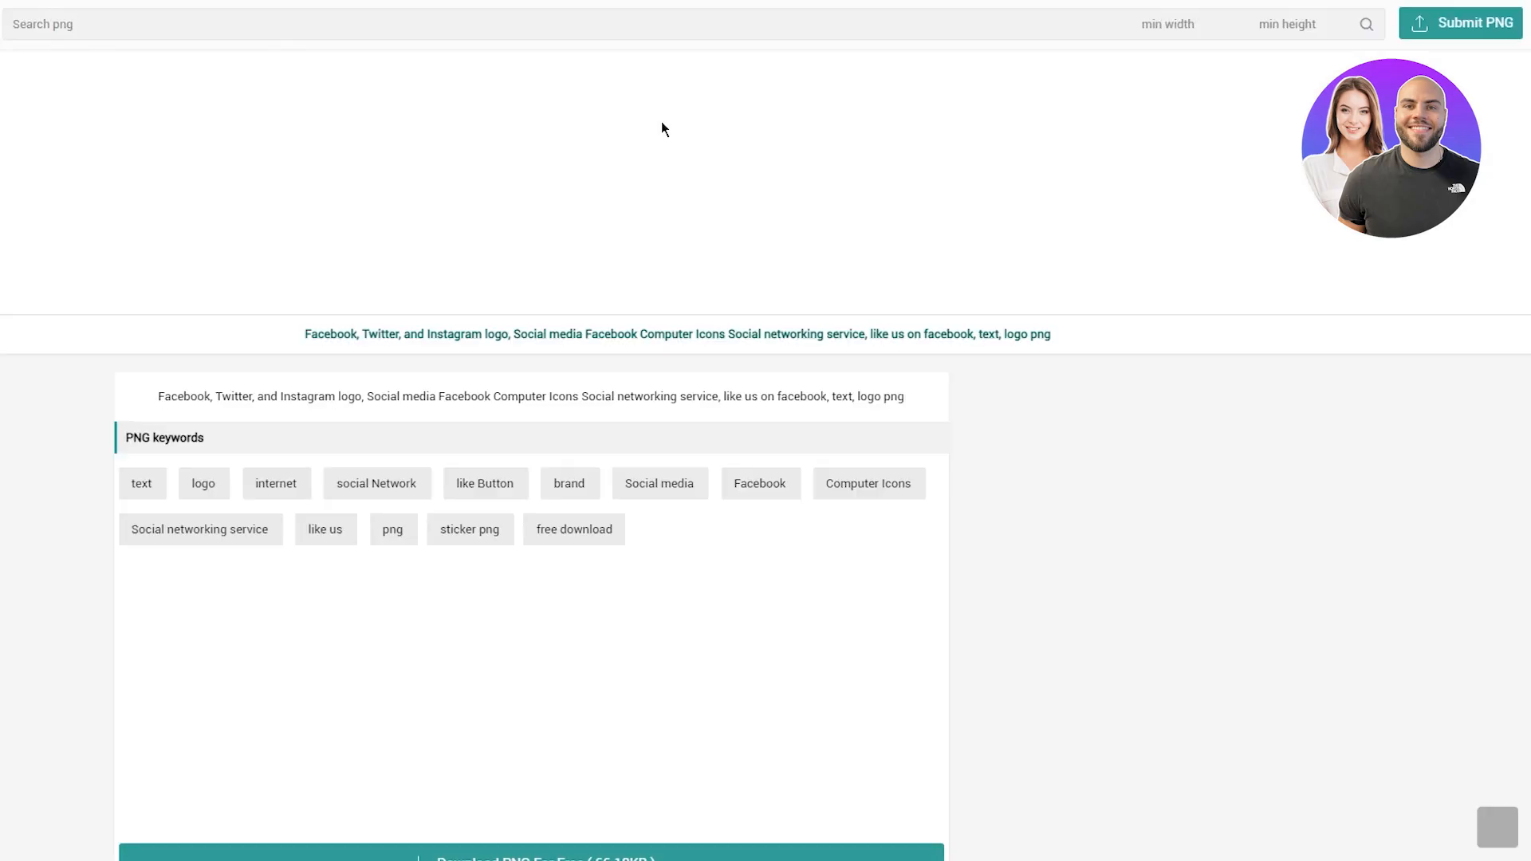
# - Download the dark Facebook, Twitter and Instagram logo PNG and complete the site's human verification challenge
pyautogui.scroll(-4, 804, 777)
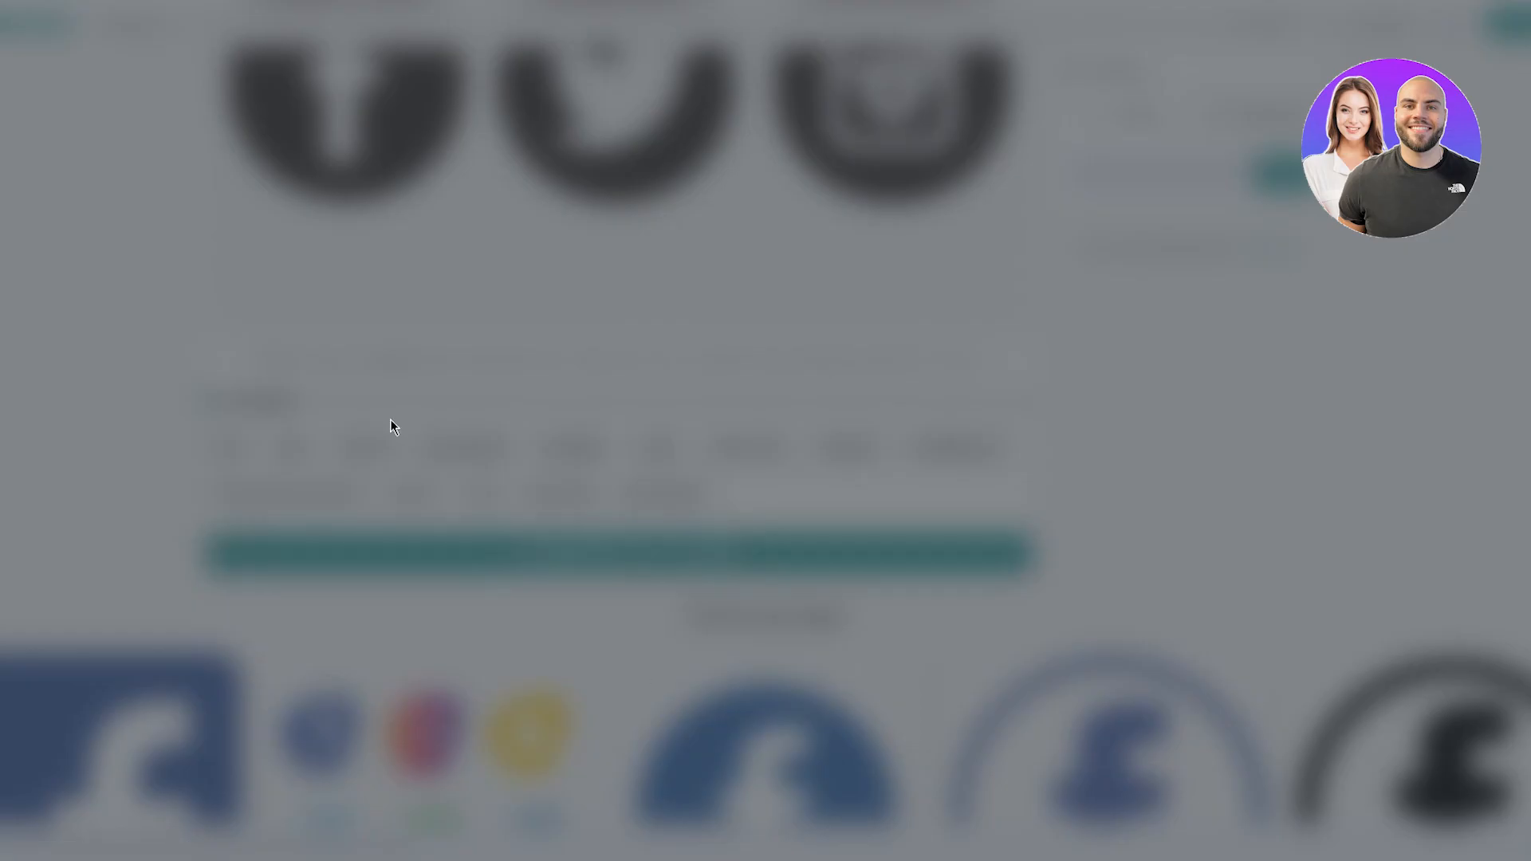
pyautogui.click(343, 360)
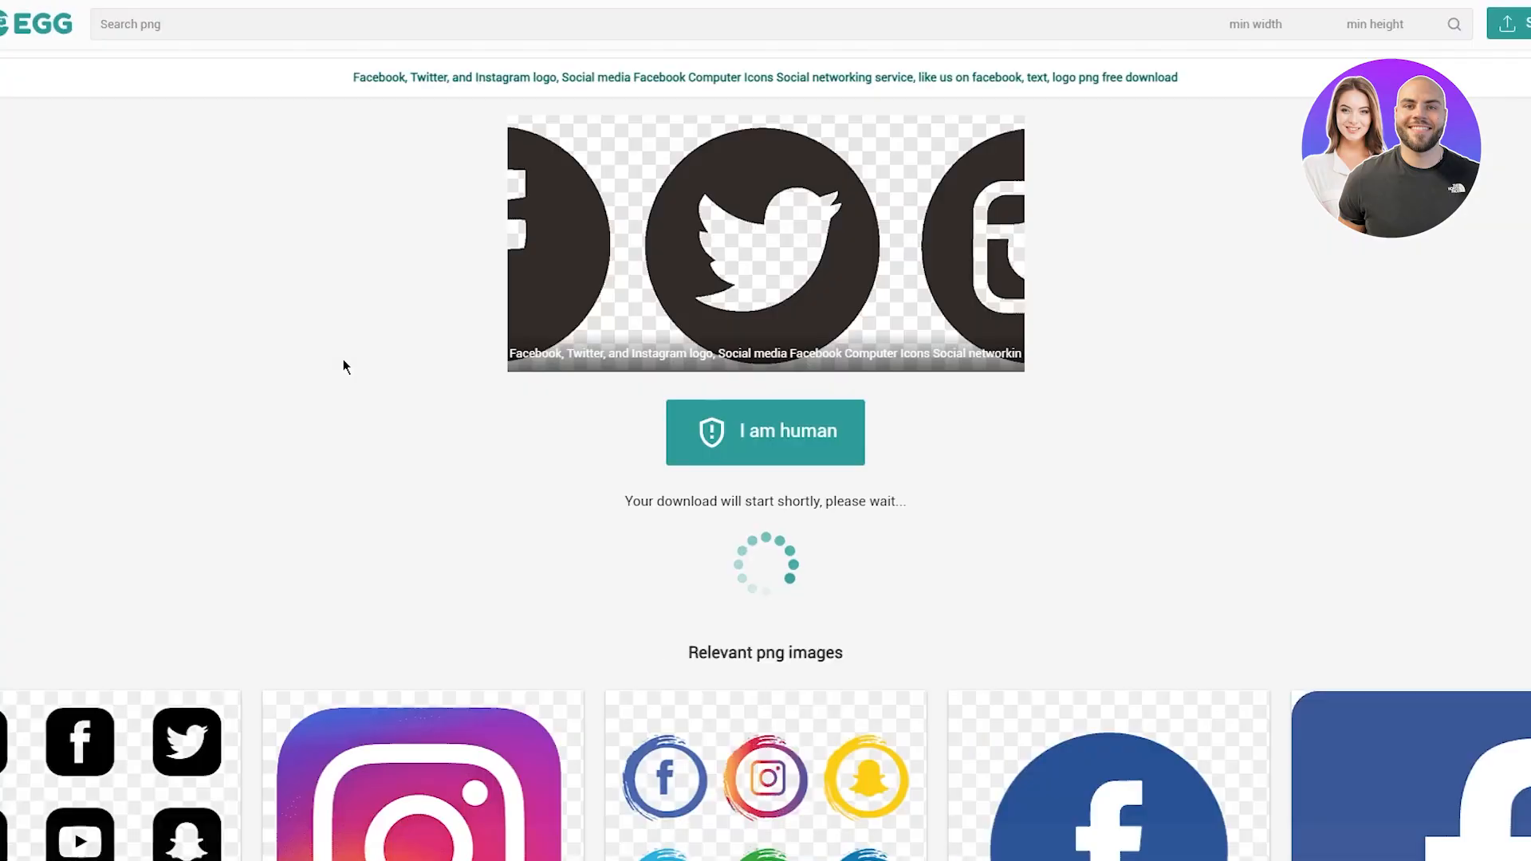
pyautogui.click(717, 439)
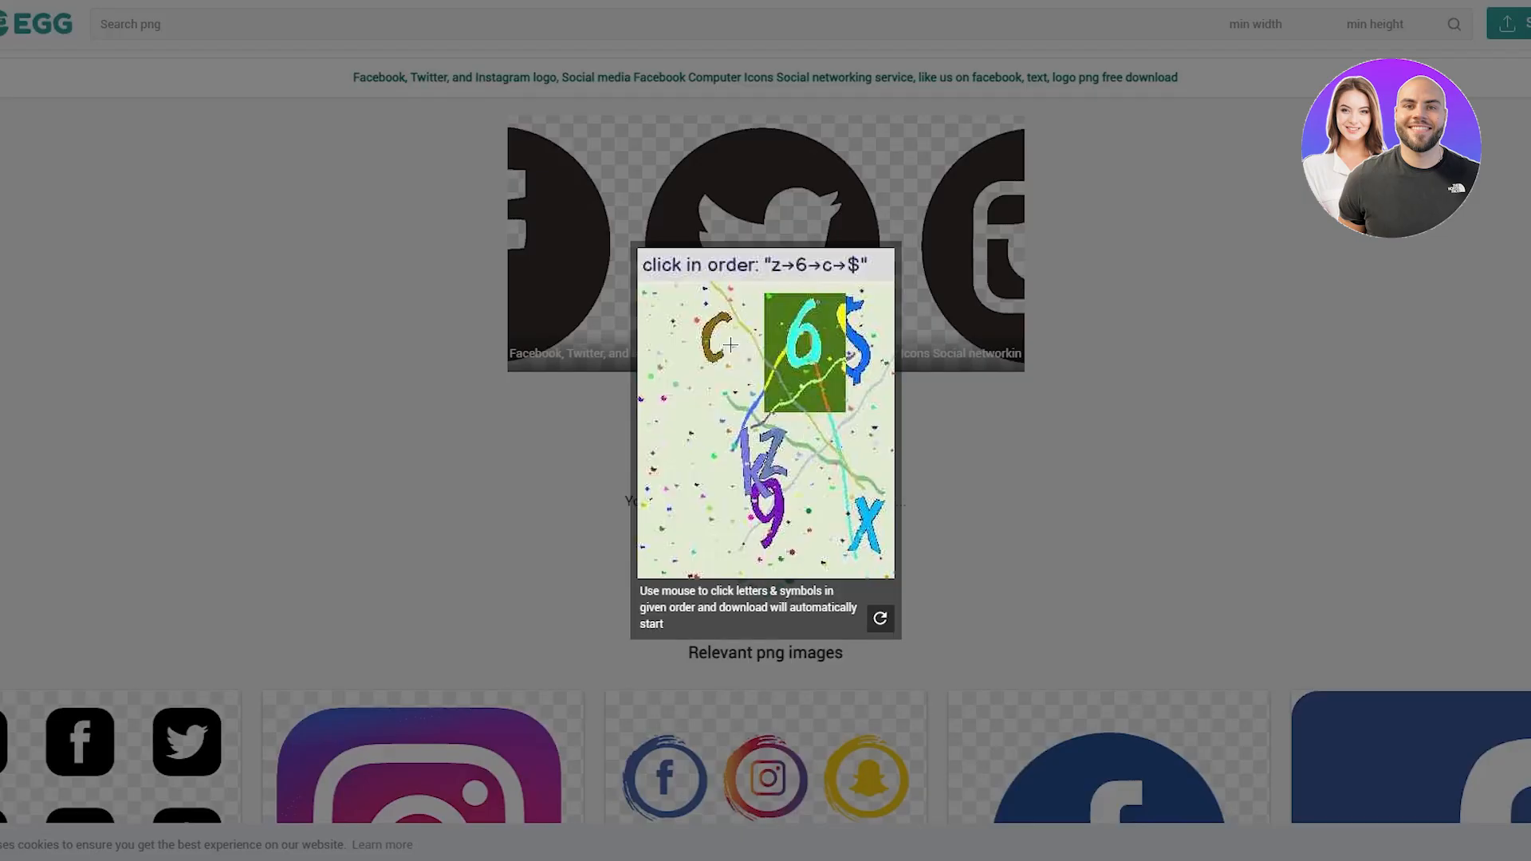
pyautogui.click(776, 449)
pyautogui.click(792, 340)
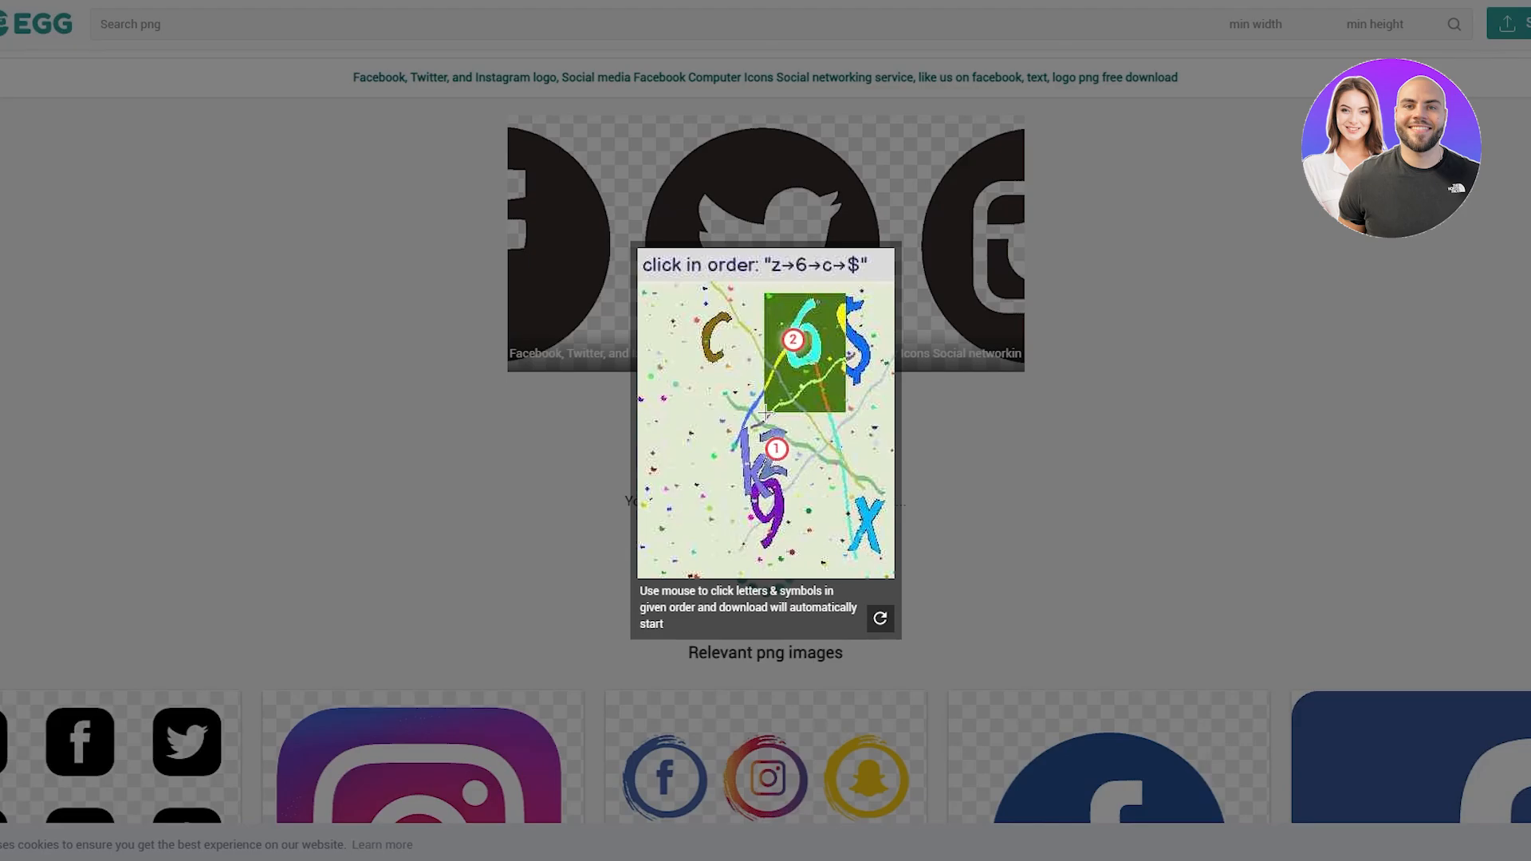
pyautogui.click(708, 340)
pyautogui.click(859, 342)
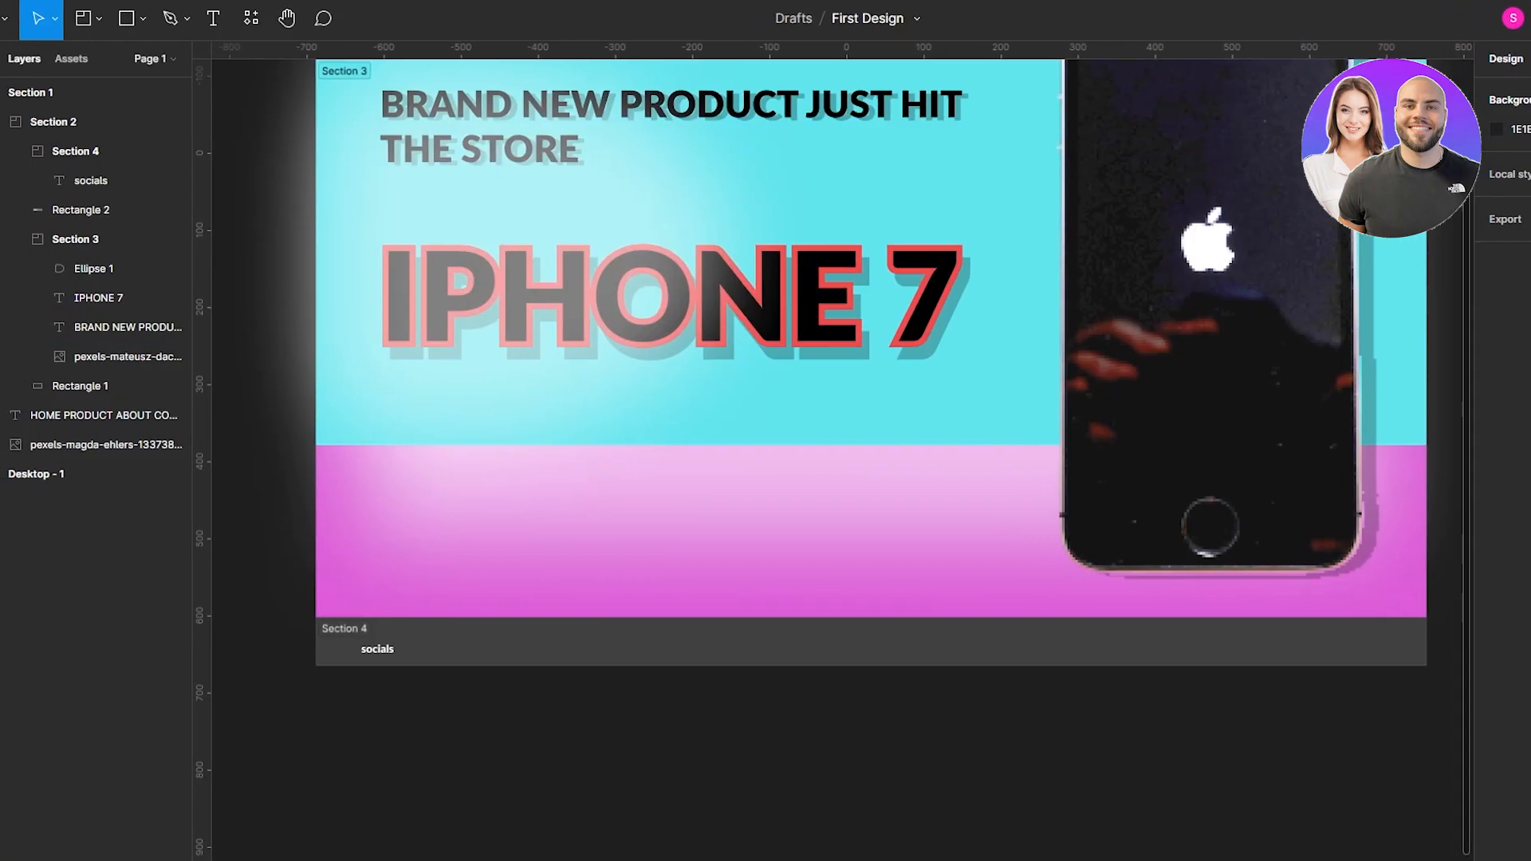
# - Switch to Figma, place the downloaded social logo PNG on the canvas and scale it down to about 135 × 62 below the footer
pyautogui.moveTo(1356, 70); pyautogui.dragTo(489, 650)
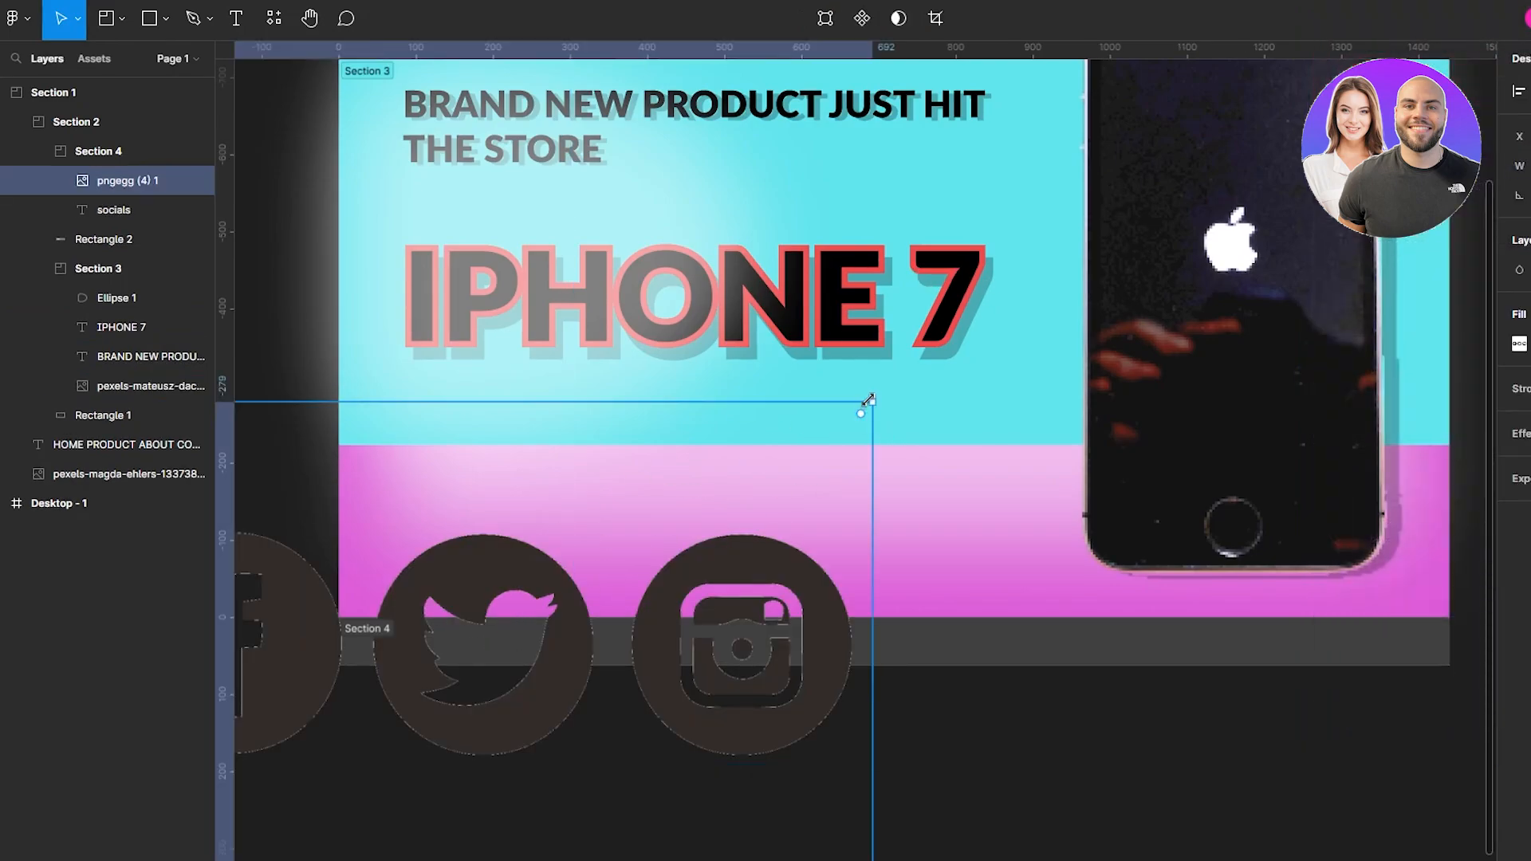
pyautogui.moveTo(869, 402); pyautogui.dragTo(352, 684)
pyautogui.moveTo(346, 812); pyautogui.dragTo(682, 658)
pyautogui.moveTo(694, 525); pyautogui.dragTo(544, 680)
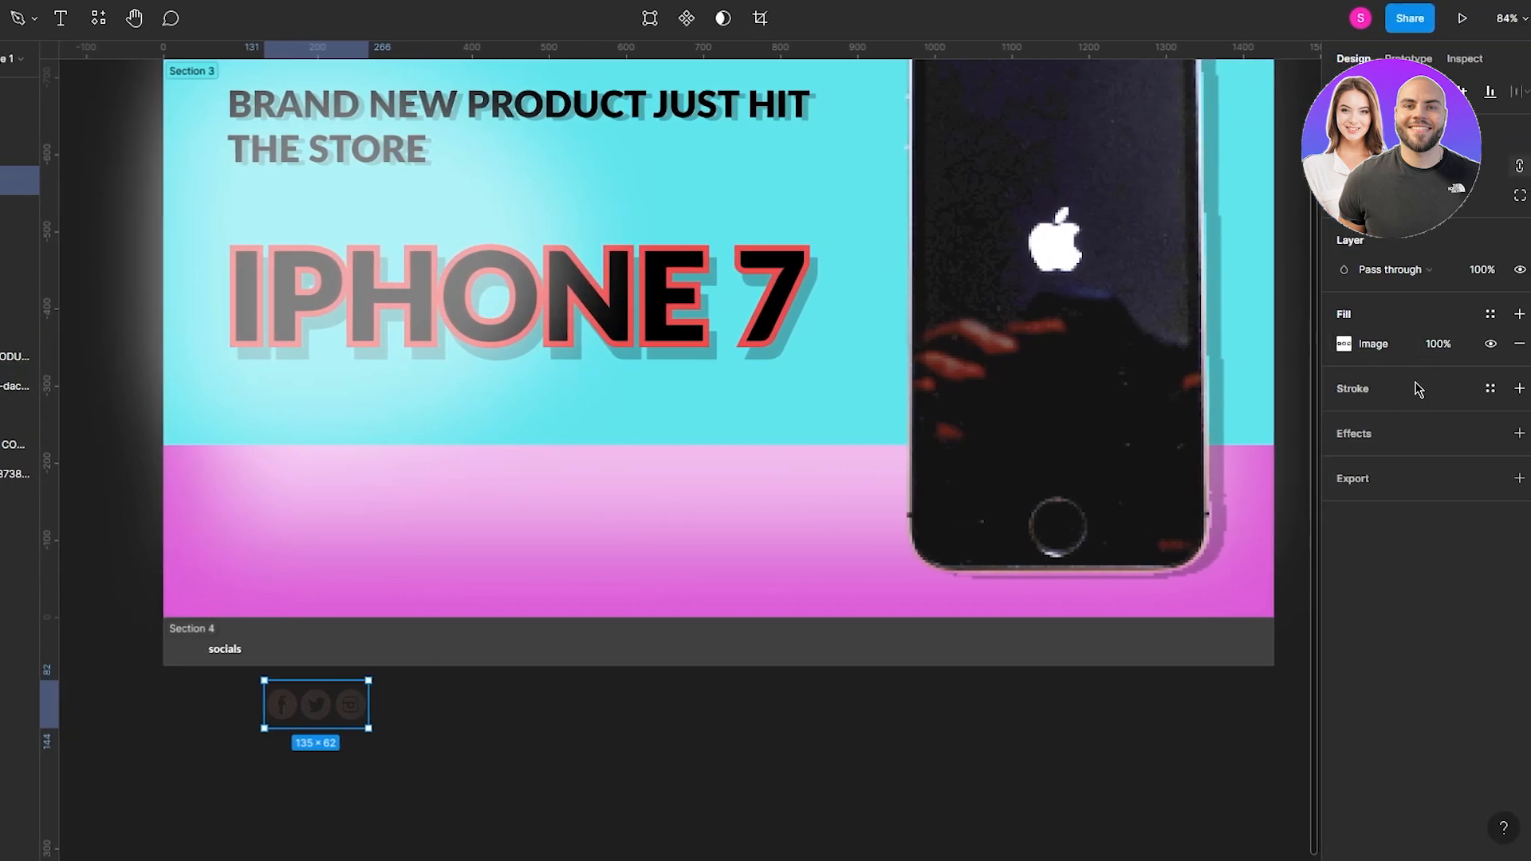
# - Raise the social logo image's exposure to the maximum and place it beside the socials label in the footer
pyautogui.click(1358, 348)
pyautogui.moveTo(1256, 569); pyautogui.dragTo(1309, 569)
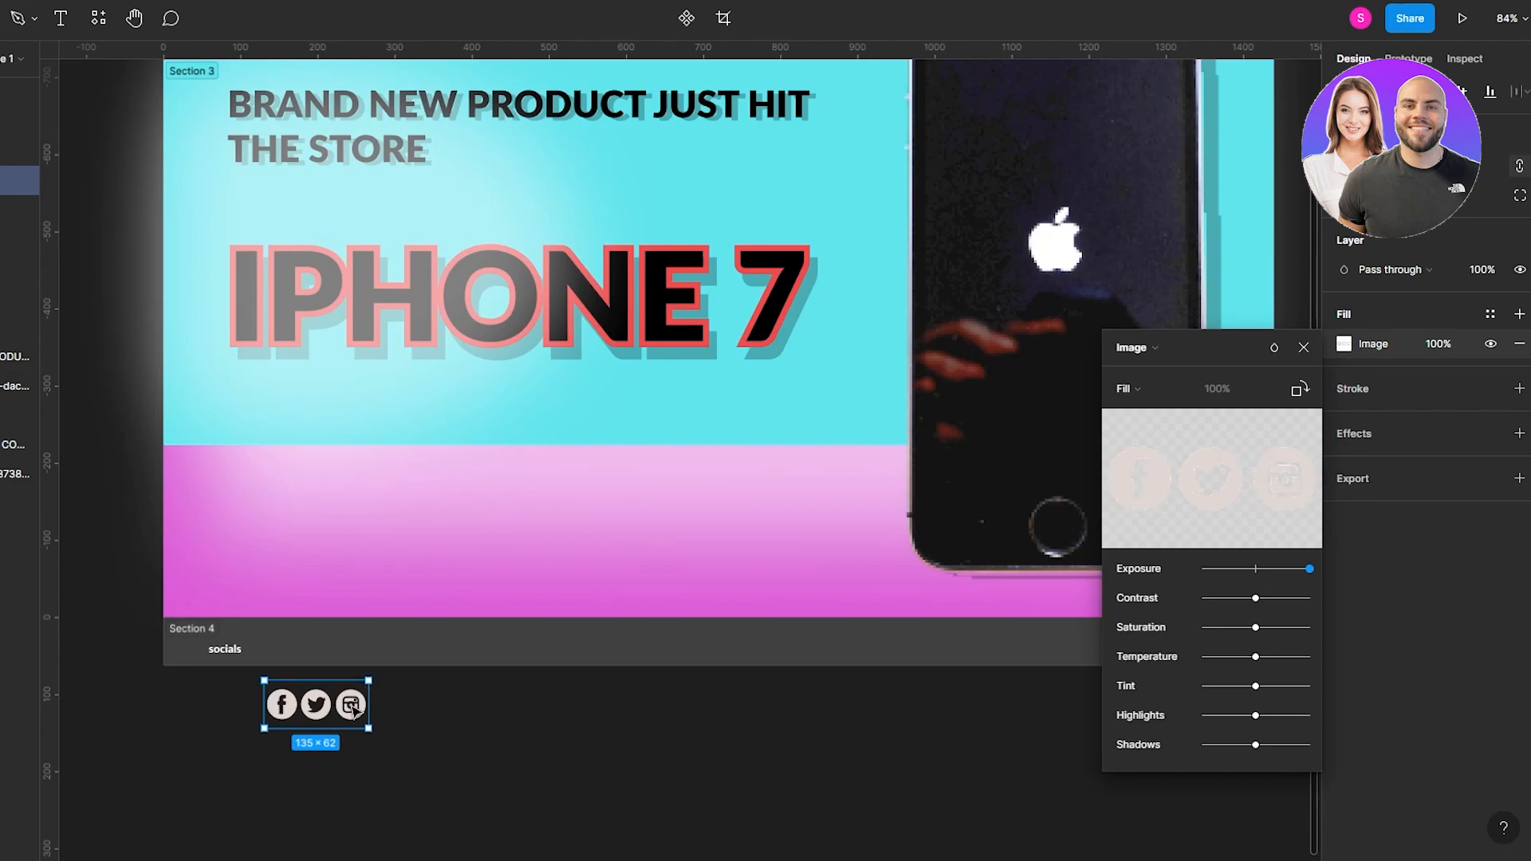
pyautogui.moveTo(355, 710); pyautogui.dragTo(346, 653)
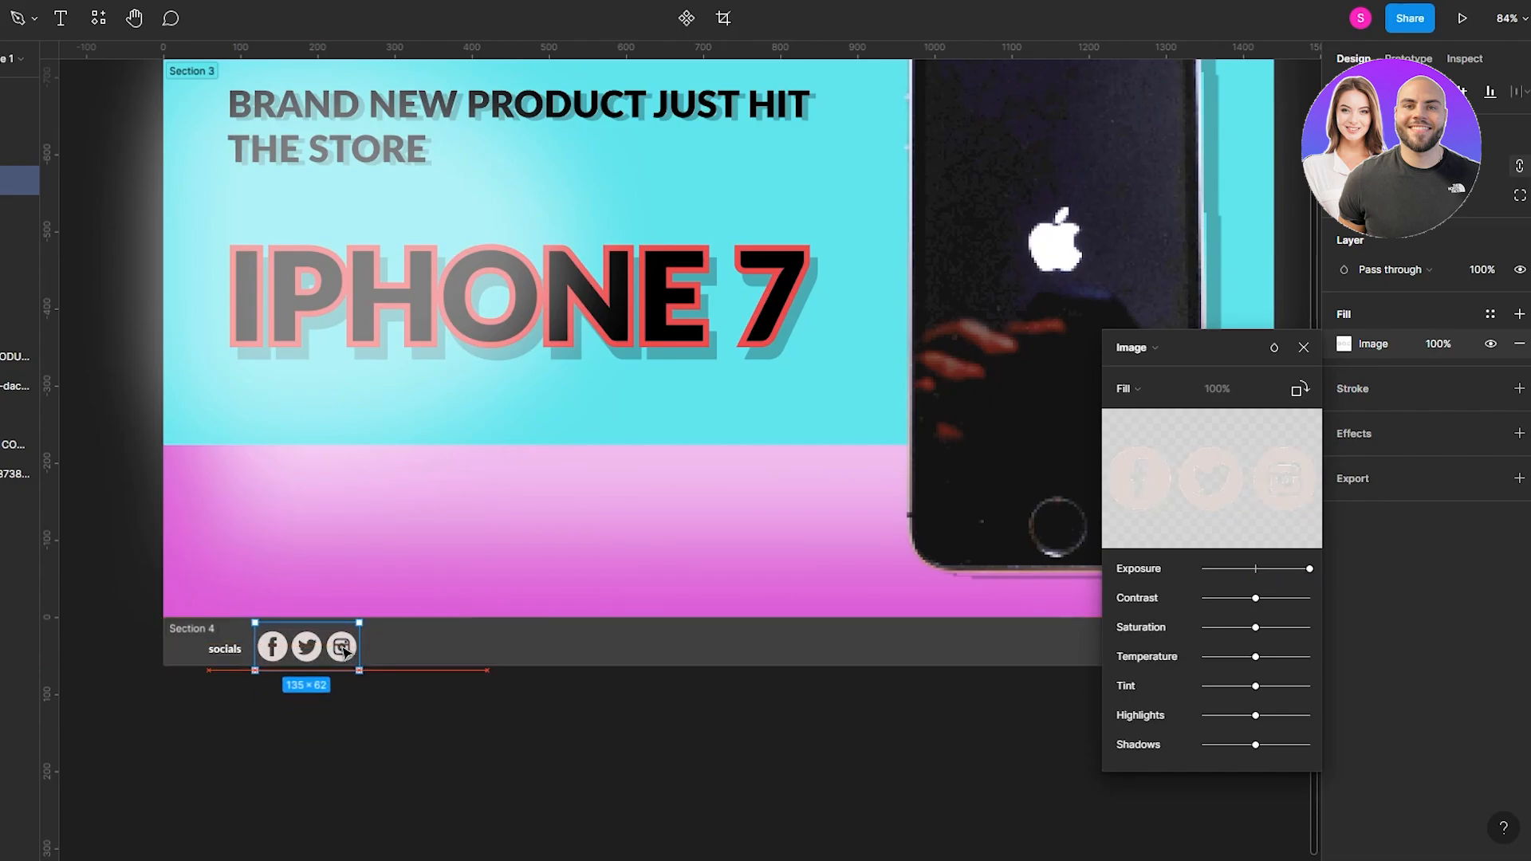
pyautogui.click(239, 767)
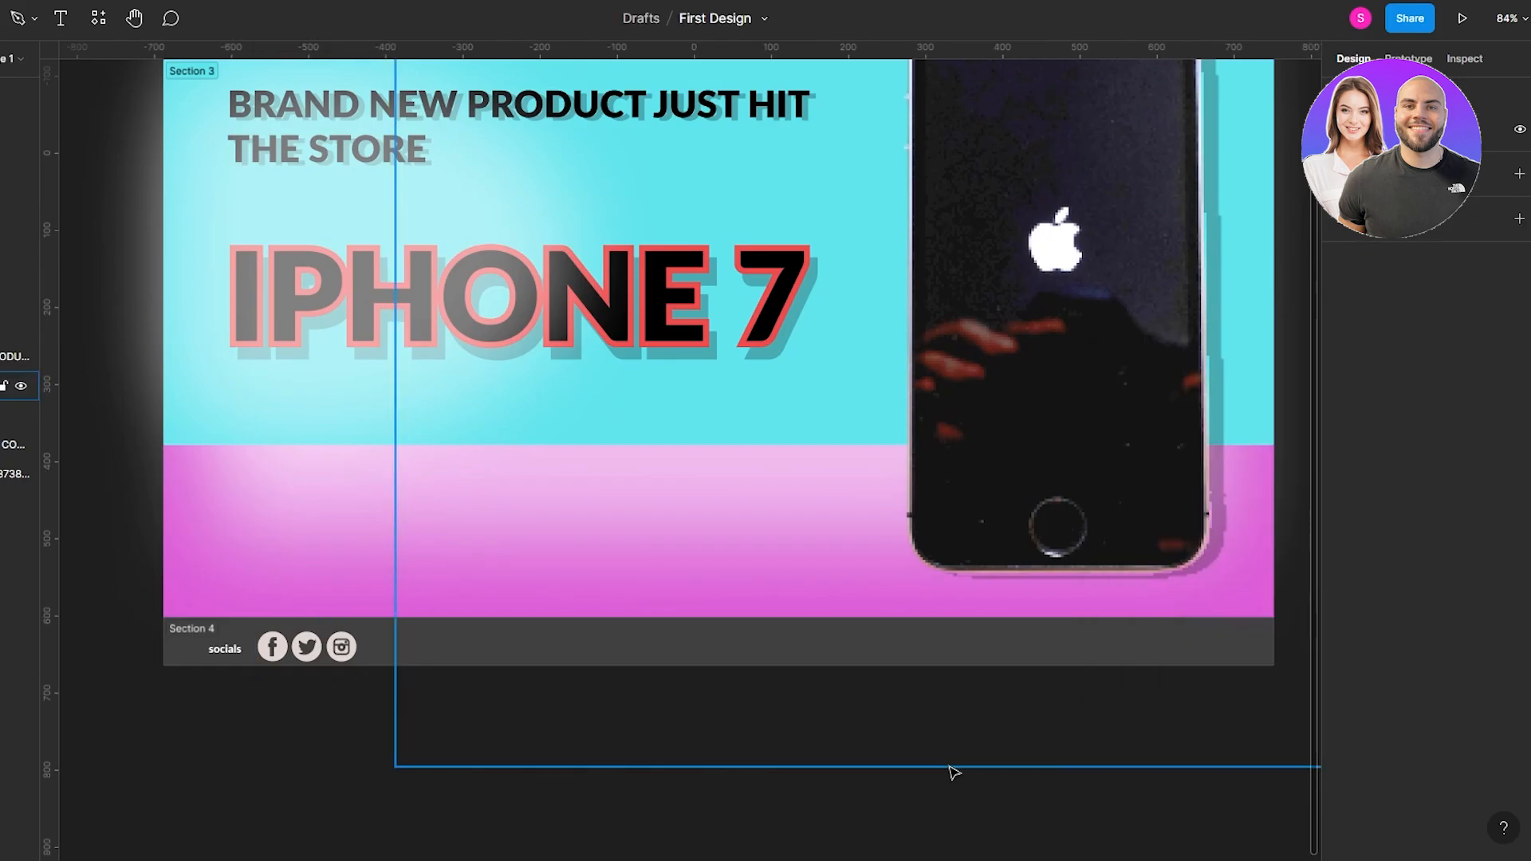
# - Add the text "CONTACT US:" to the footer and shift it slightly to the right of the footer's middle
pyautogui.scroll(4, 1007, 653)
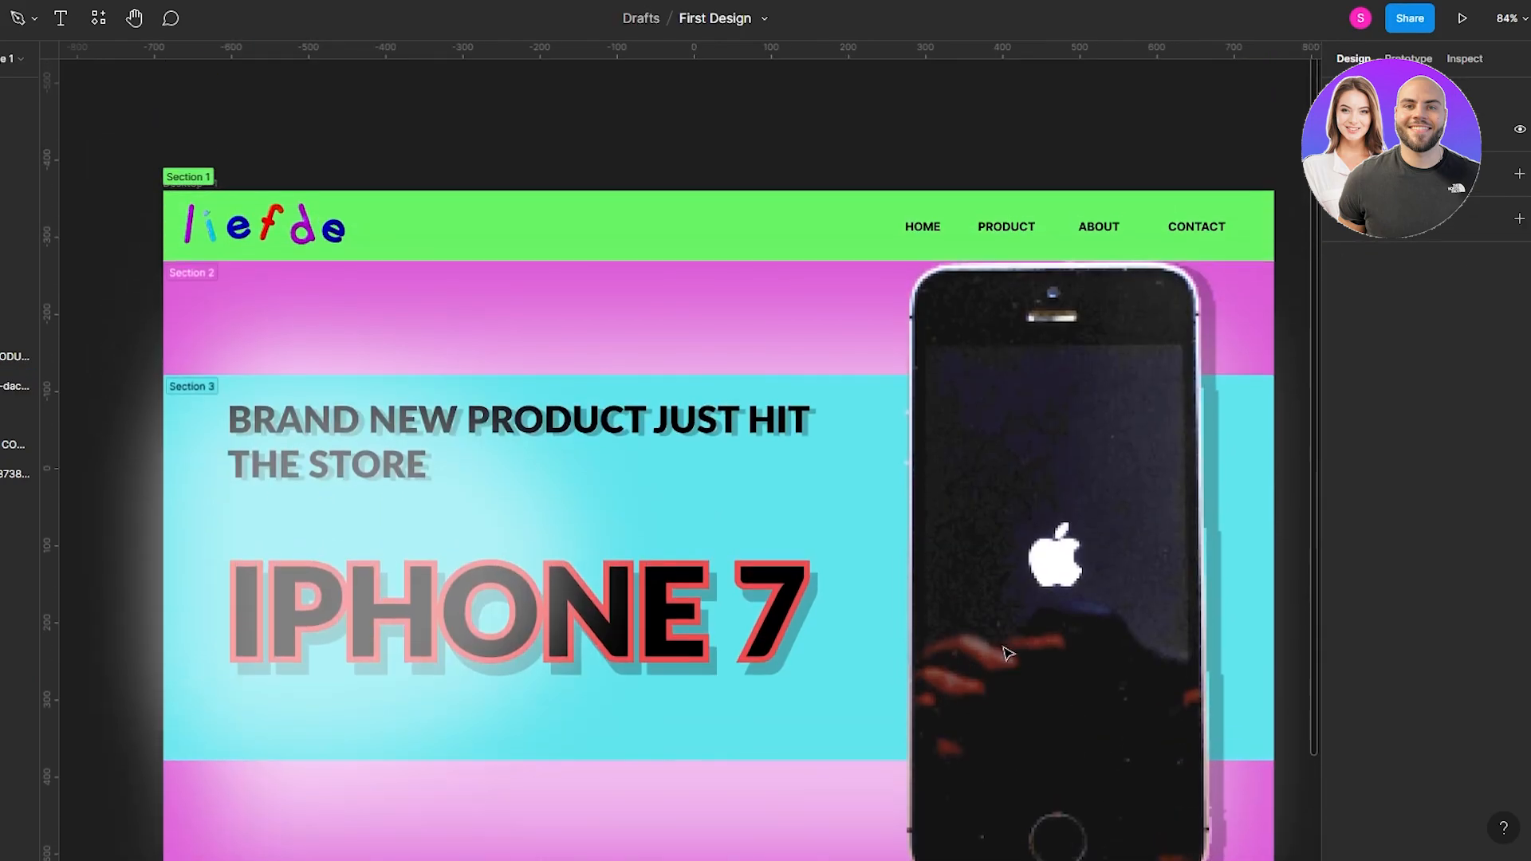
pyautogui.scroll(-3, 1007, 652)
pyautogui.scroll(1, 1007, 652)
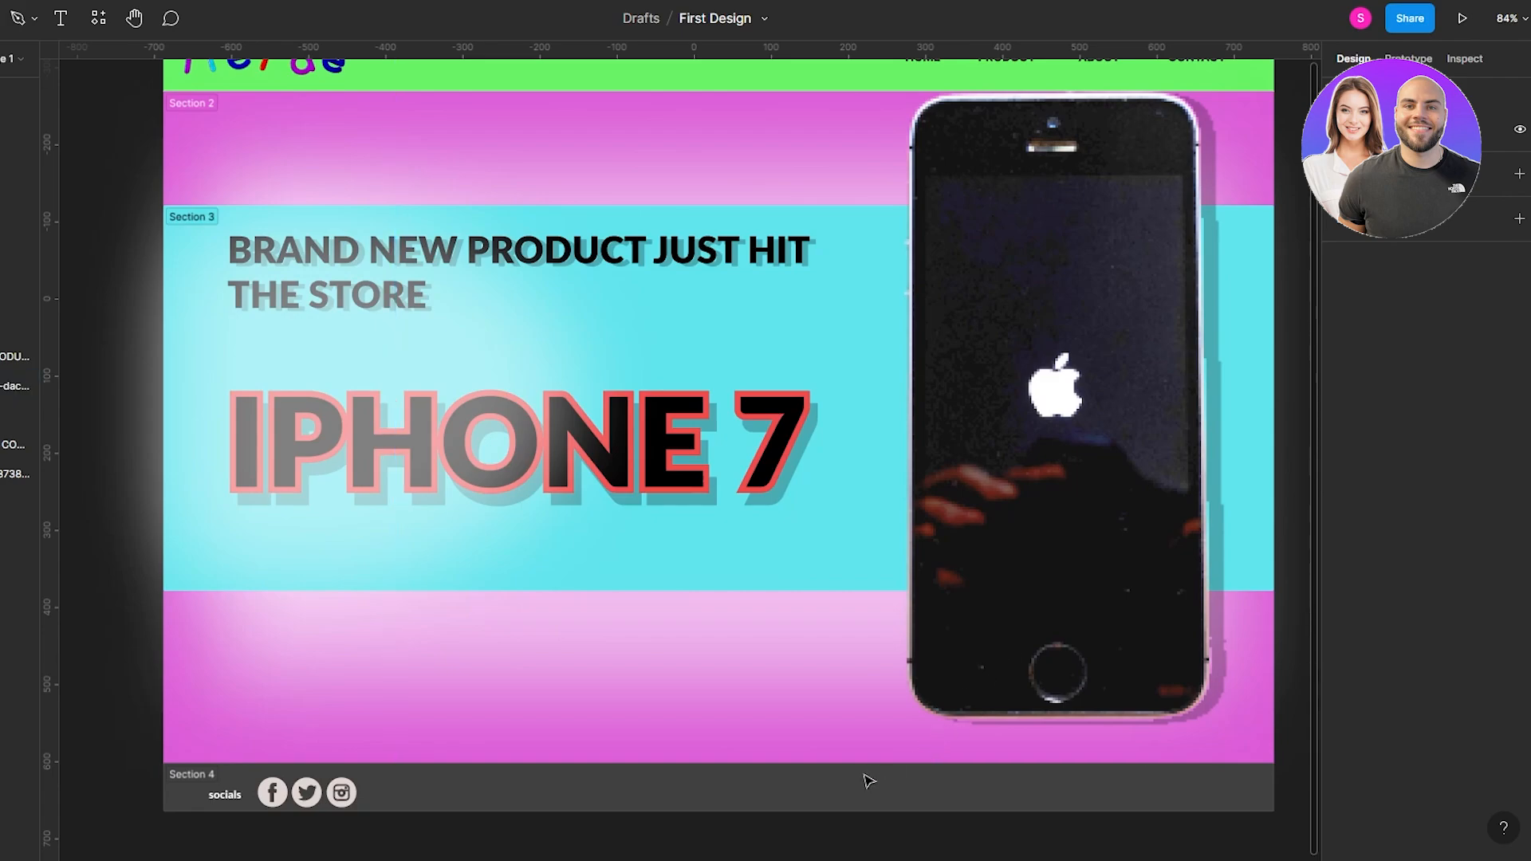
pyautogui.click(60, 17)
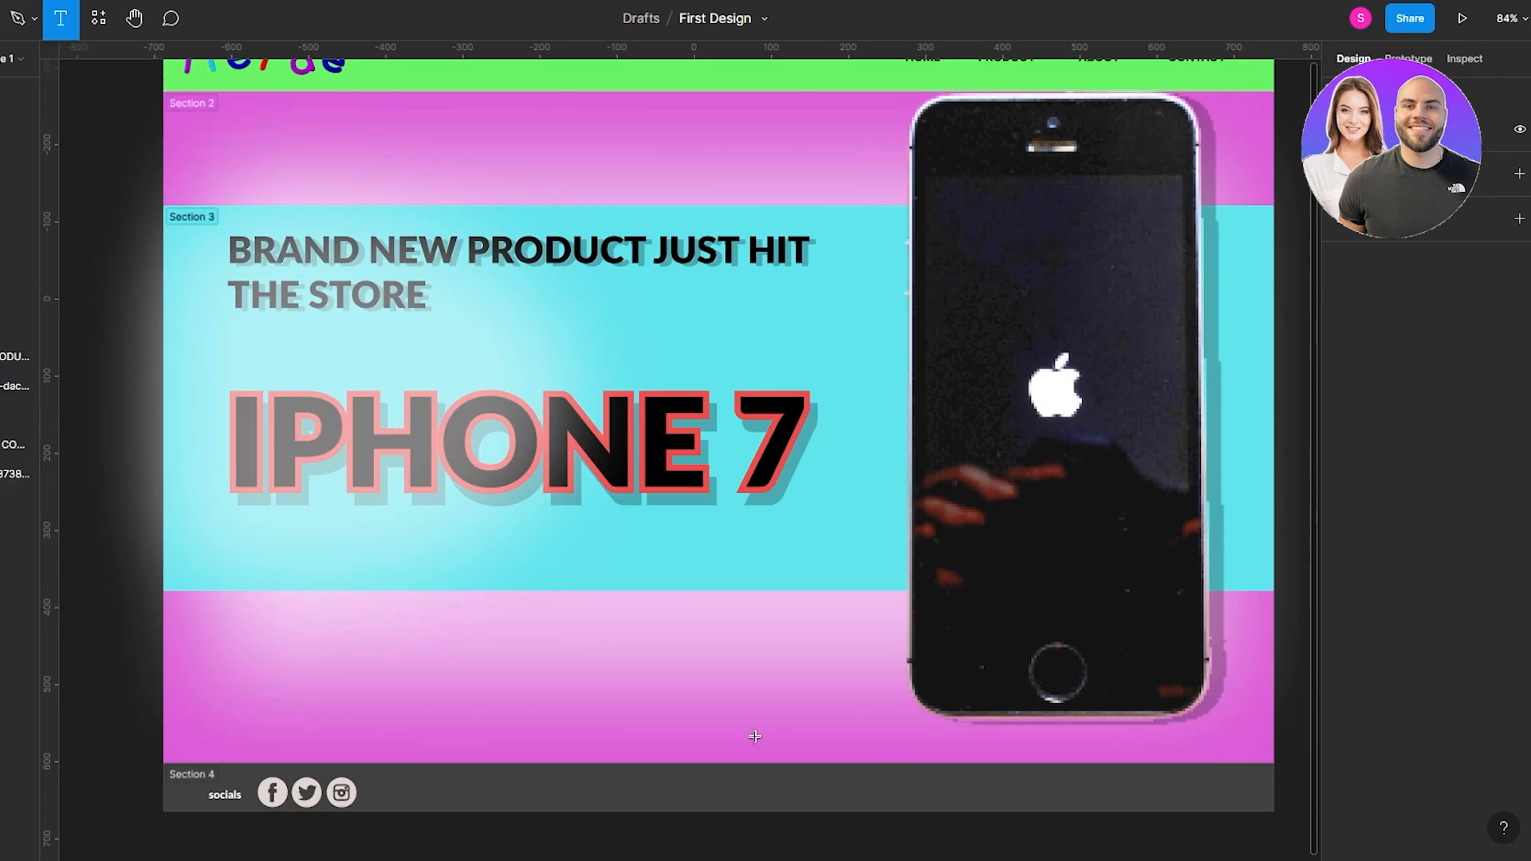
pyautogui.moveTo(770, 774); pyautogui.dragTo(972, 793)
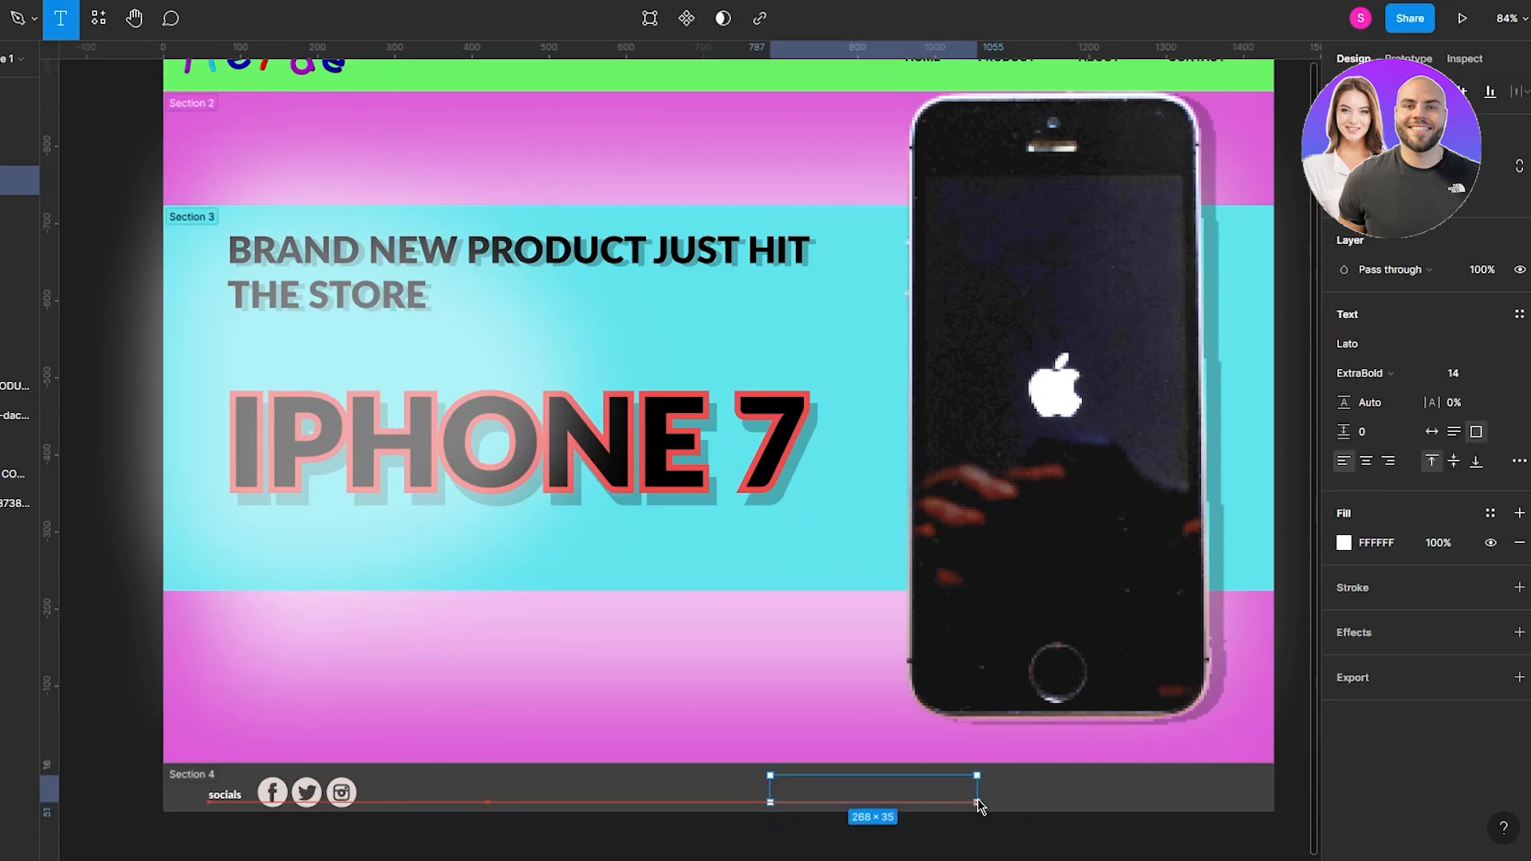
pyautogui.write('CONTACT US:')
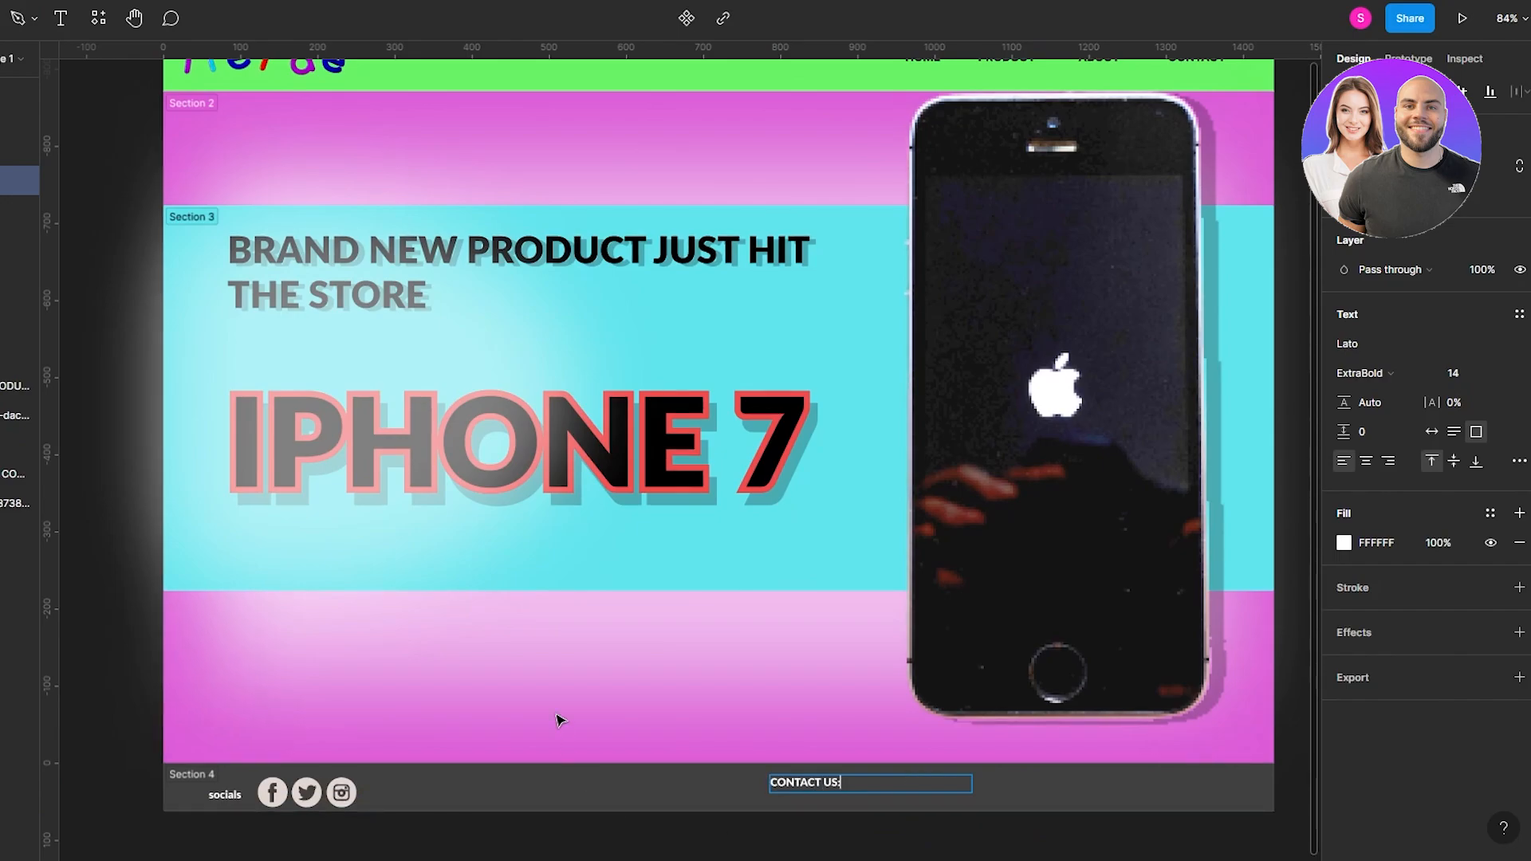
pyautogui.press('Escape')
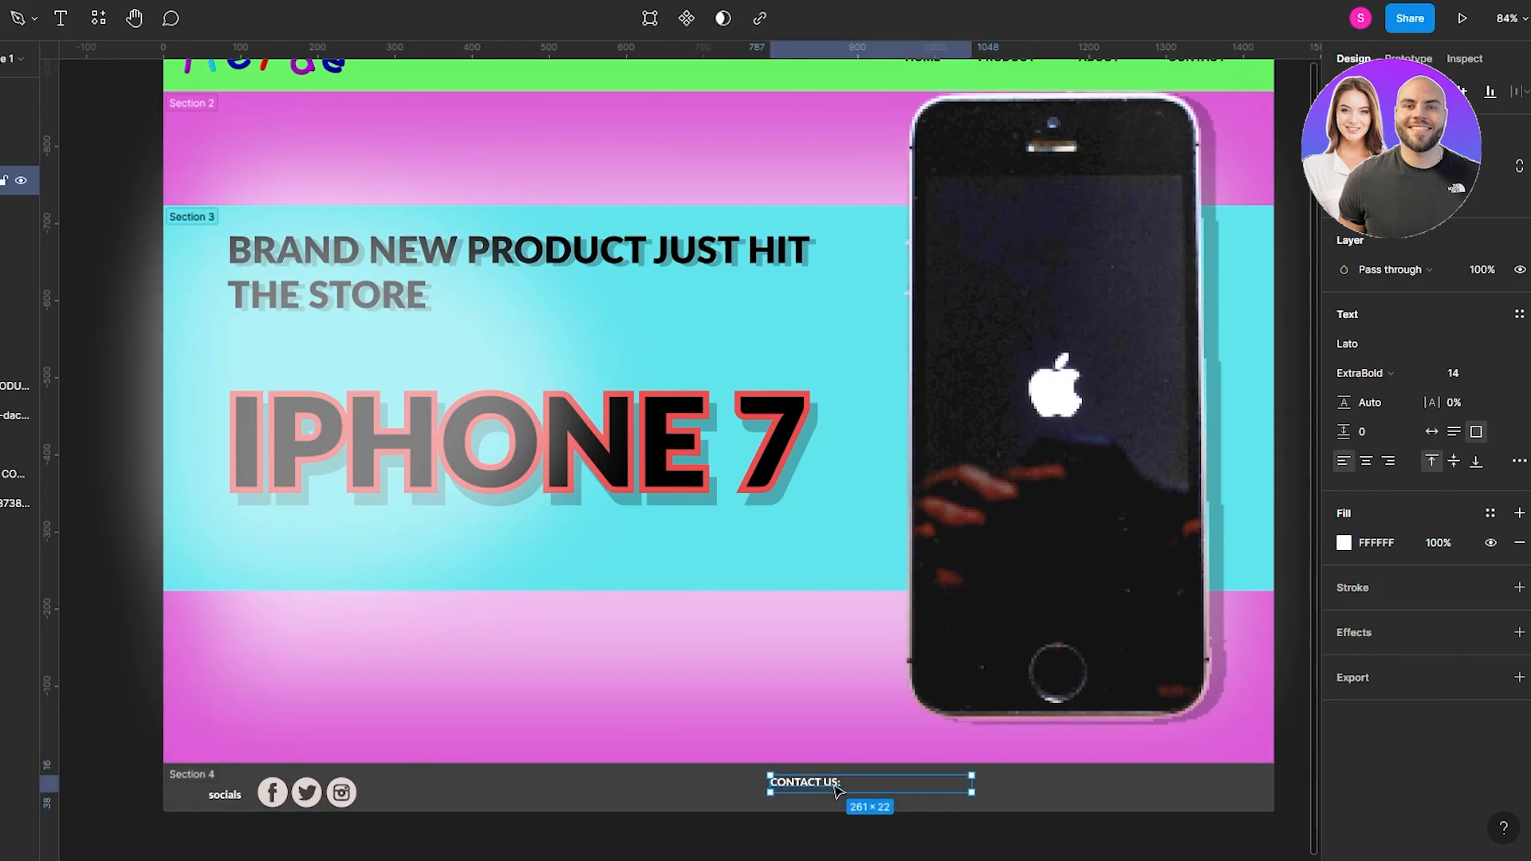
pyautogui.moveTo(836, 790); pyautogui.dragTo(894, 796)
pyautogui.click(968, 836)
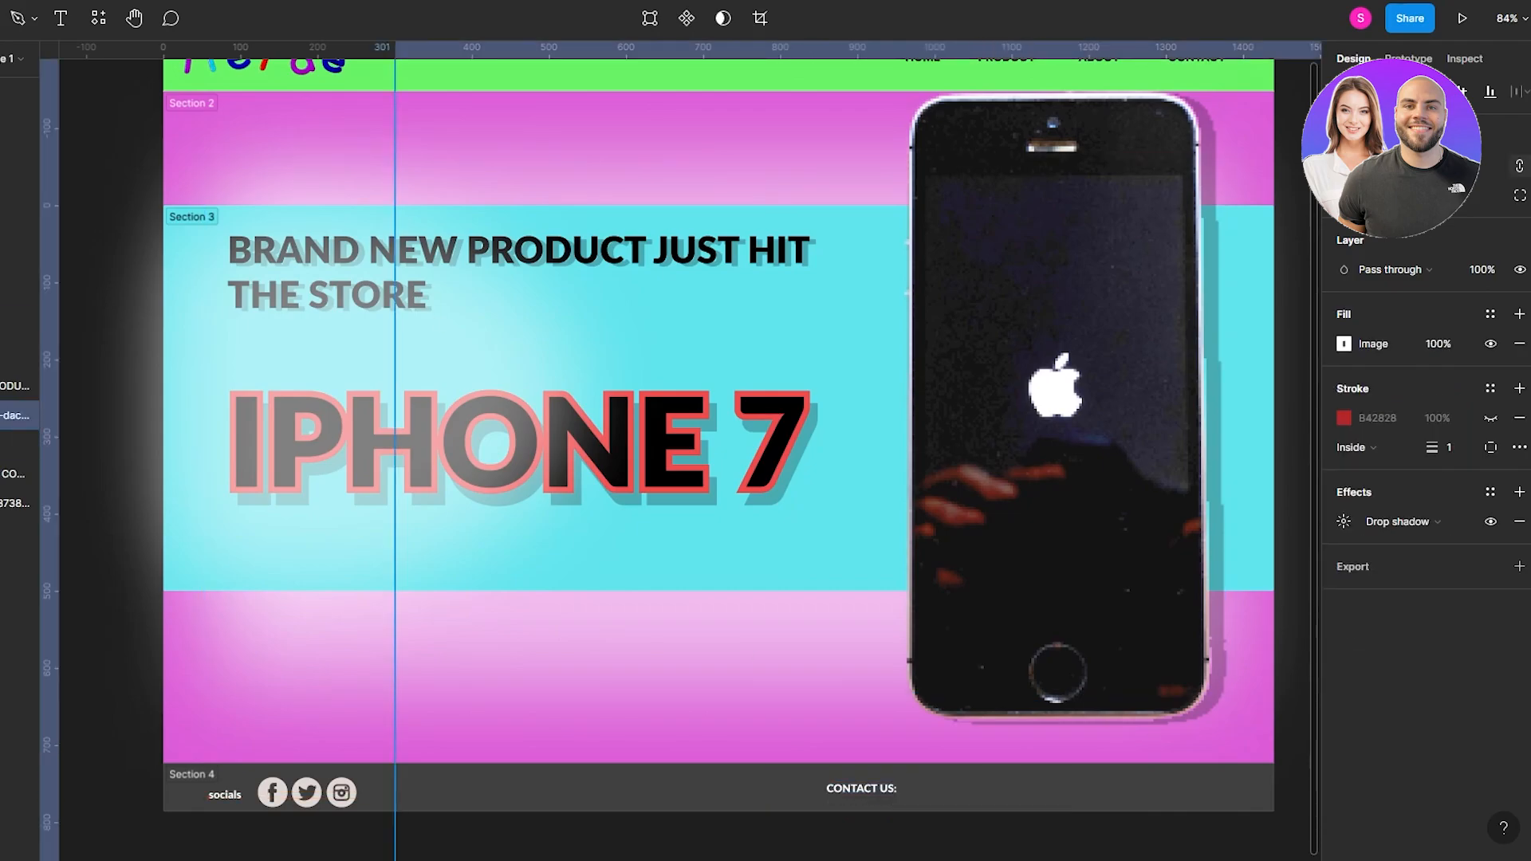
# - Draw a rectangle about 465 × 42 in the footer, directly to the right of the contact label
pyautogui.click(1, 19)
pyautogui.click(16, 62)
pyautogui.moveTo(901, 771); pyautogui.dragTo(1261, 809)
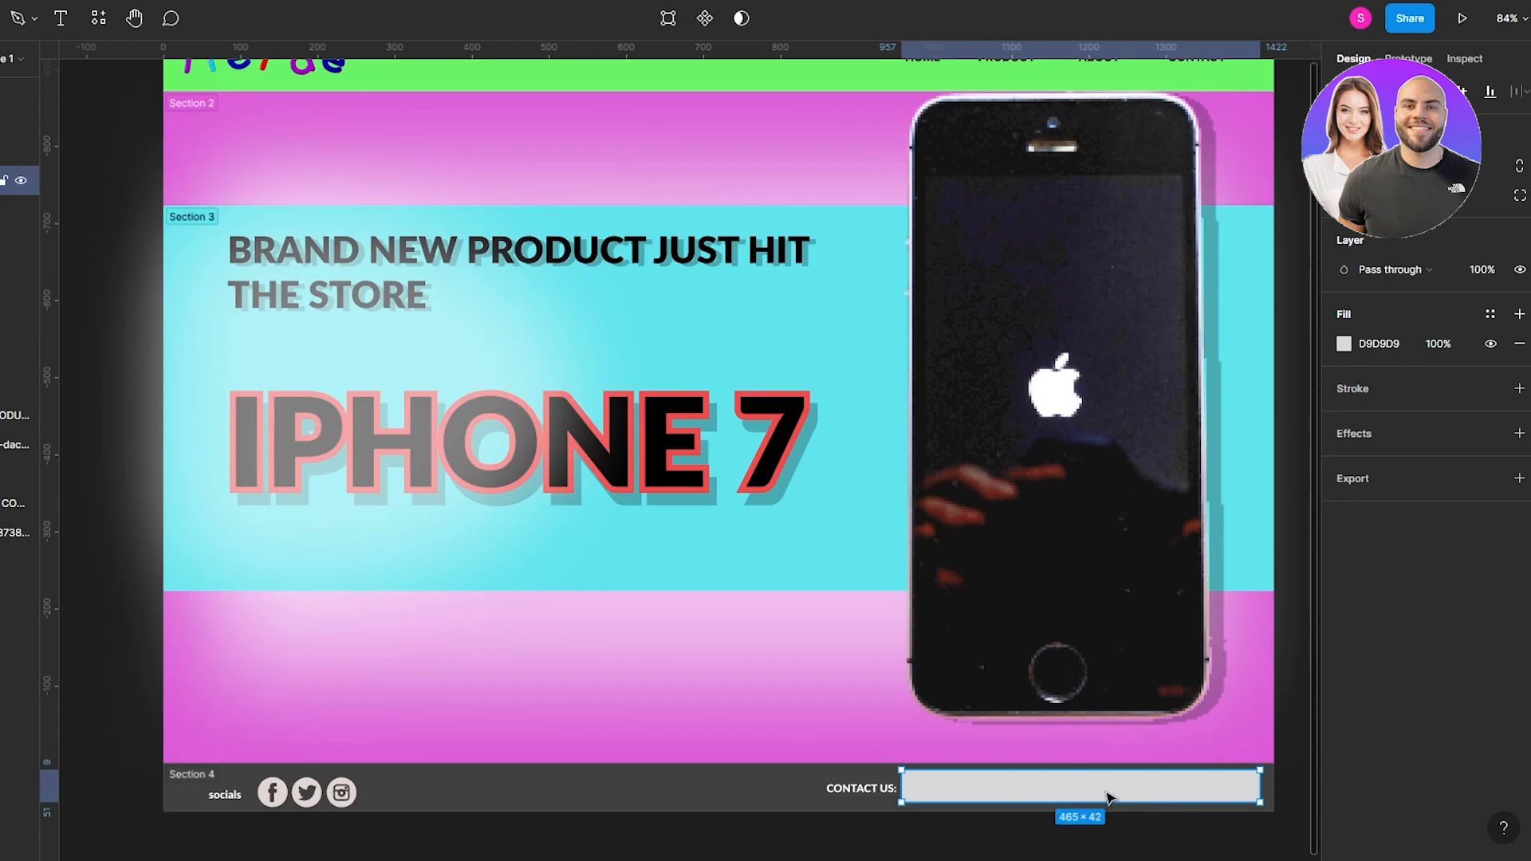
# - Set the layer opacity of the footer rectangle to 60% and deselect it
pyautogui.click(1465, 59)
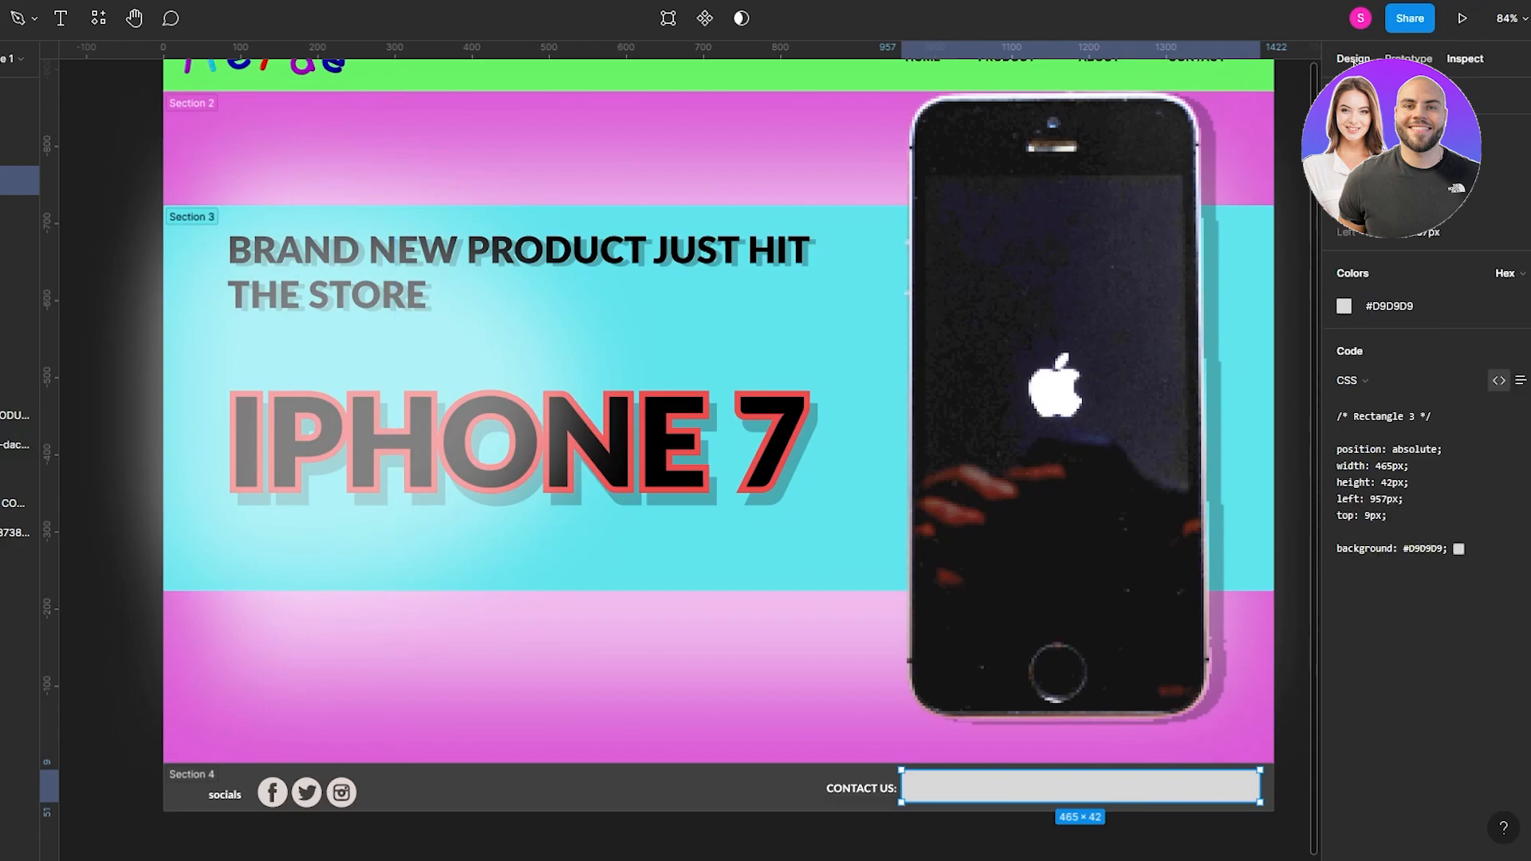
pyautogui.click(1353, 60)
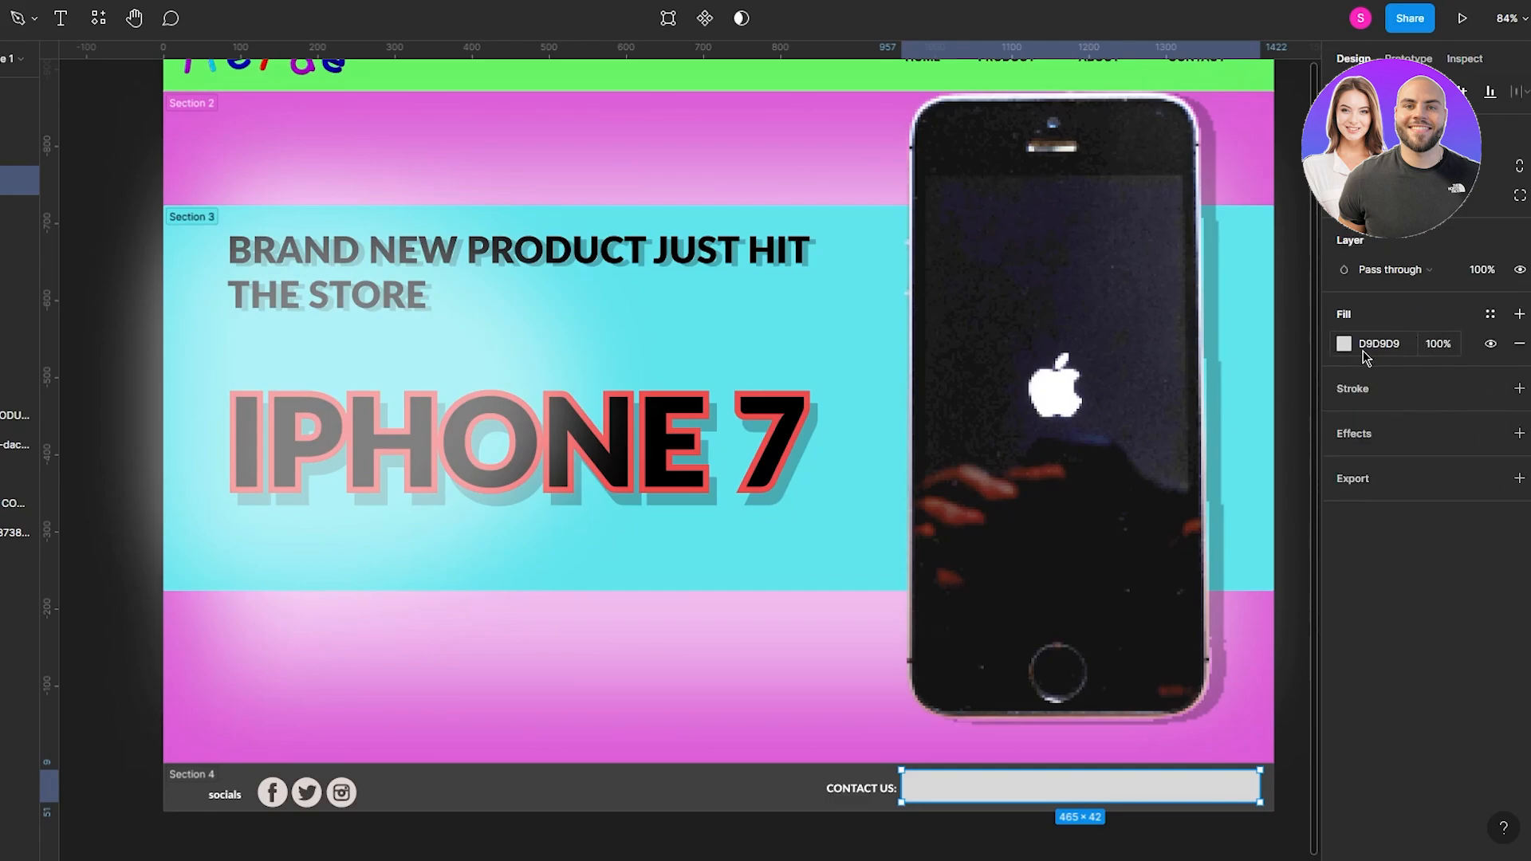
pyautogui.click(1483, 273)
pyautogui.write('60')
pyautogui.press('Return')
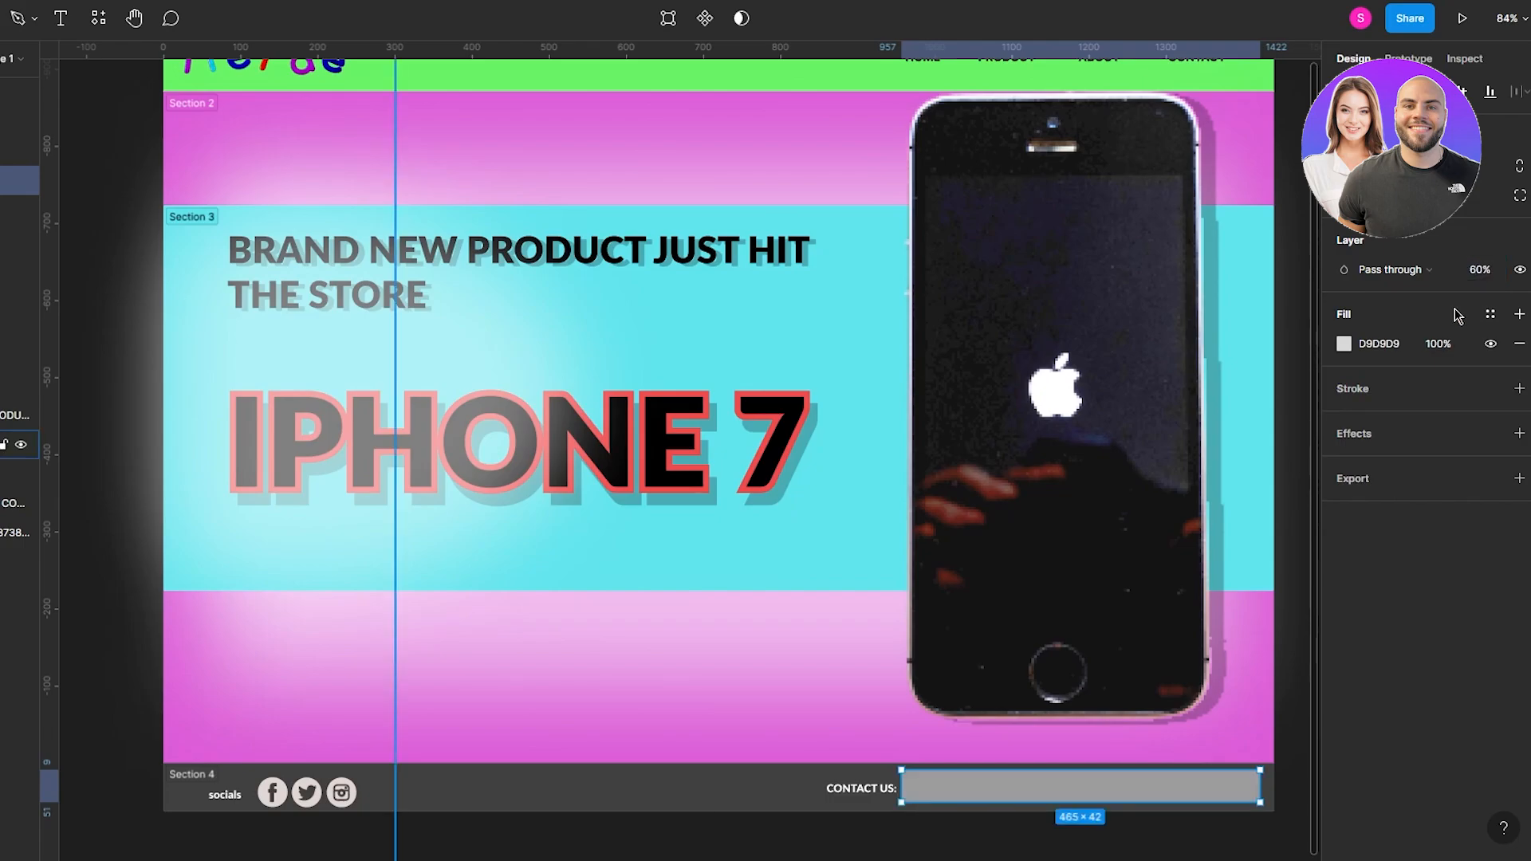
pyautogui.click(862, 832)
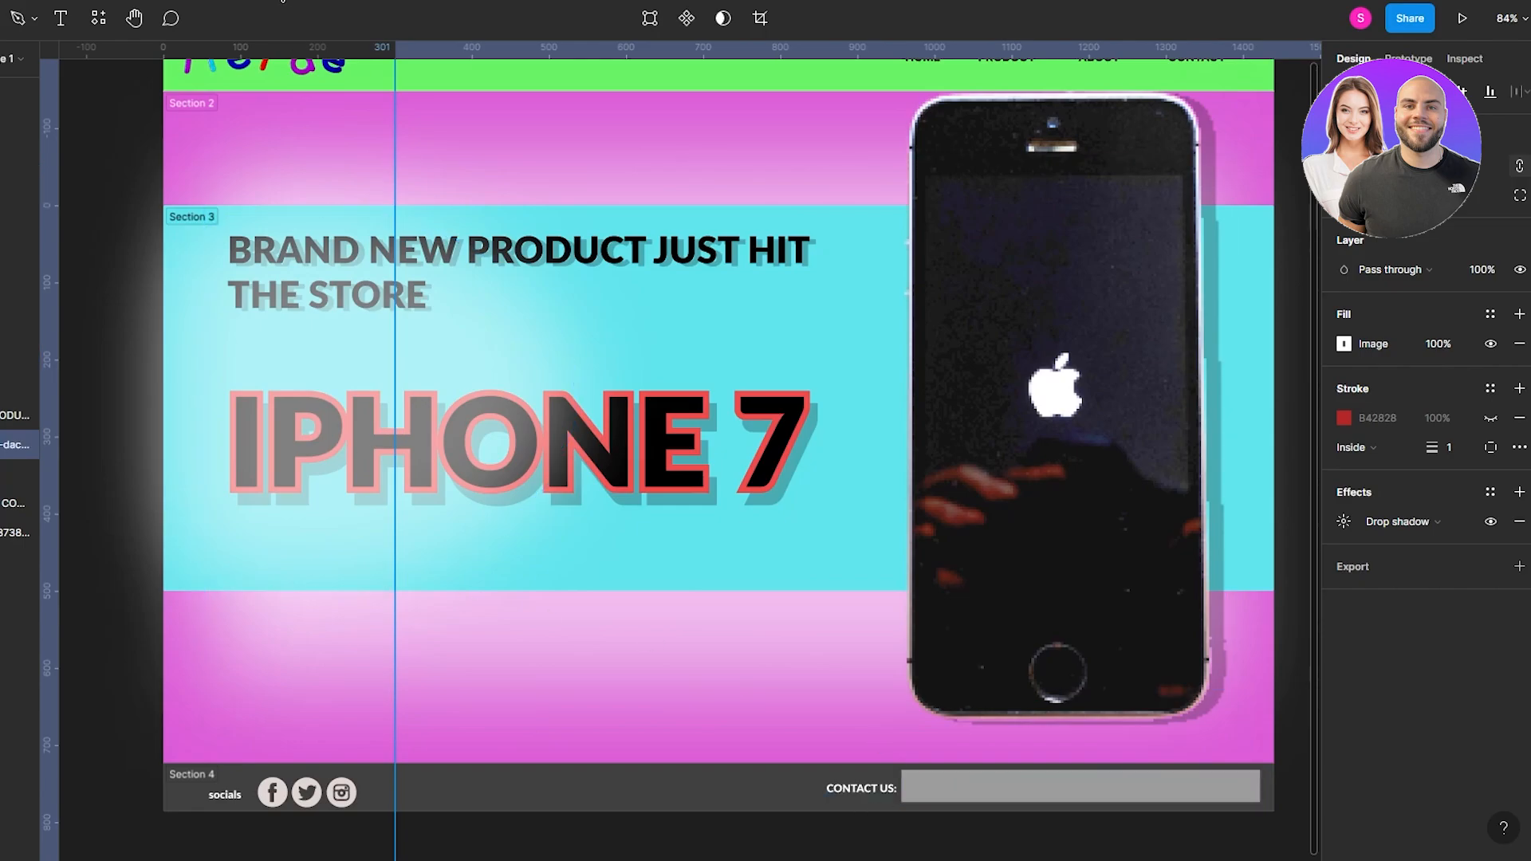
pyautogui.click(100, 28)
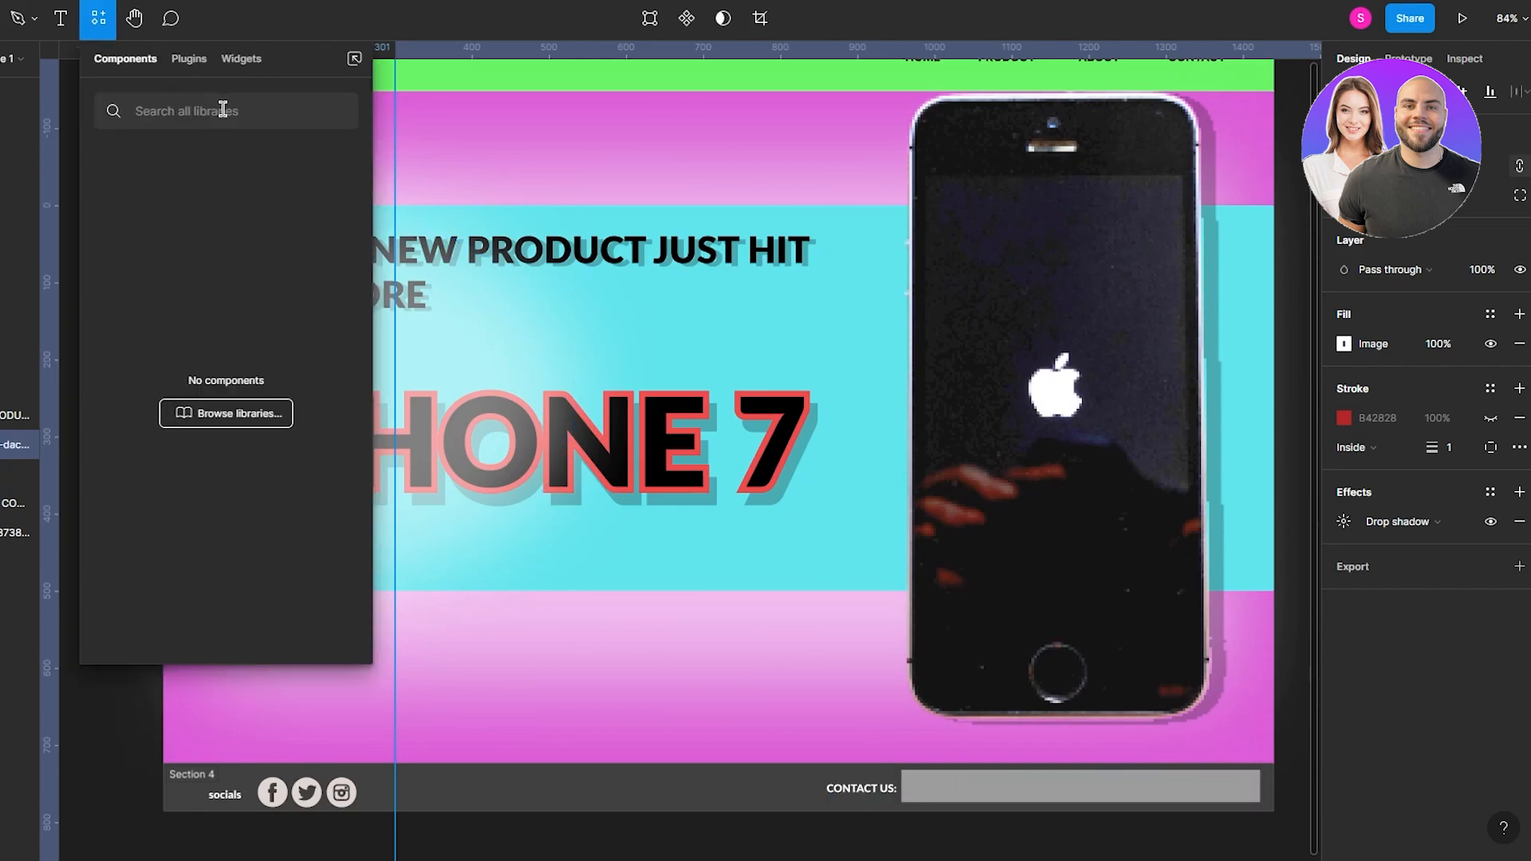
pyautogui.click(244, 414)
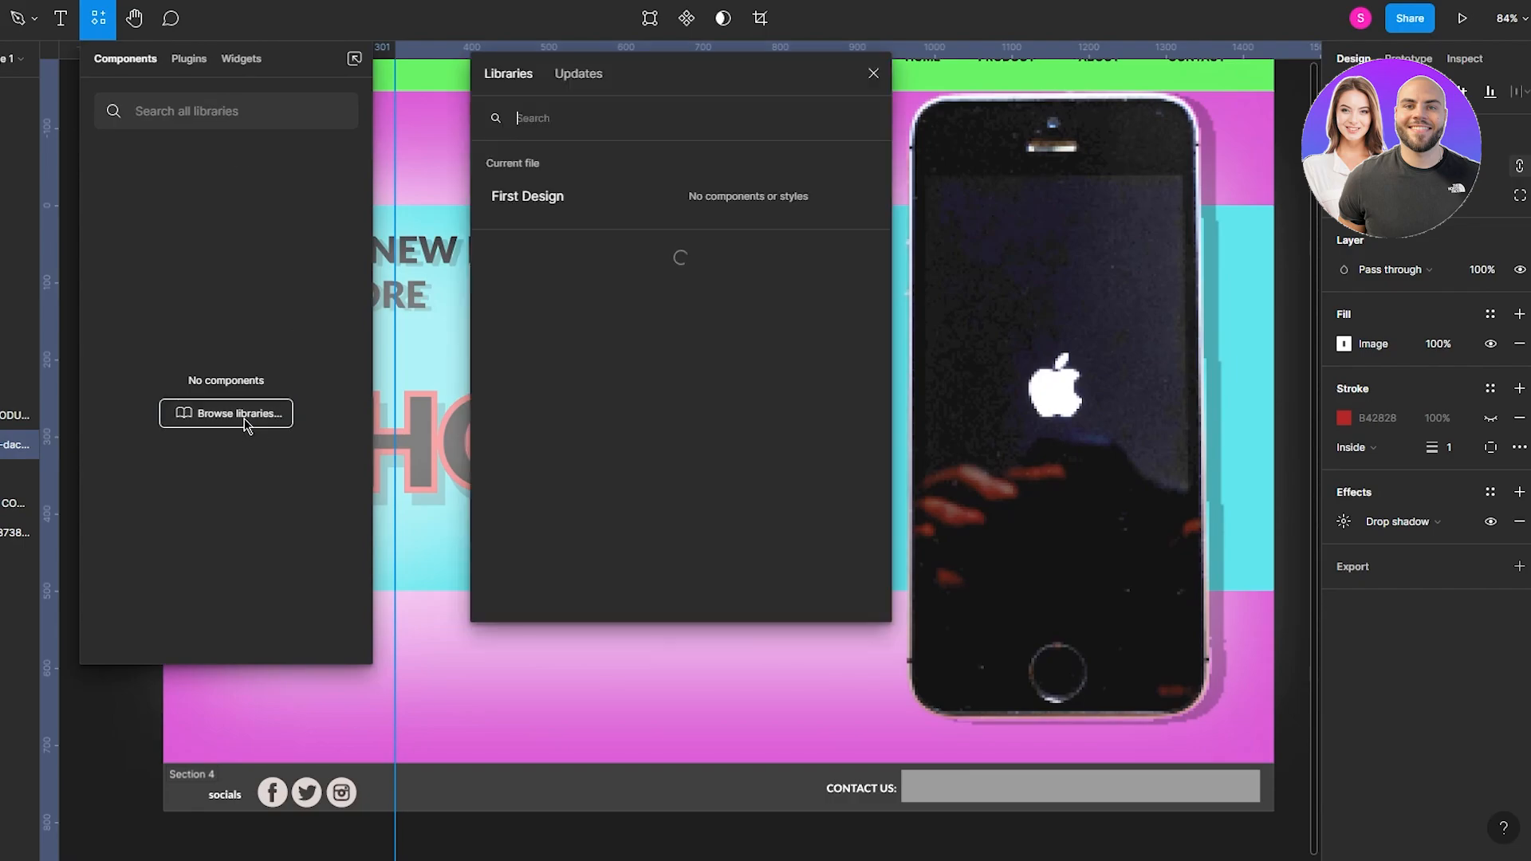
pyautogui.click(579, 74)
pyautogui.click(873, 74)
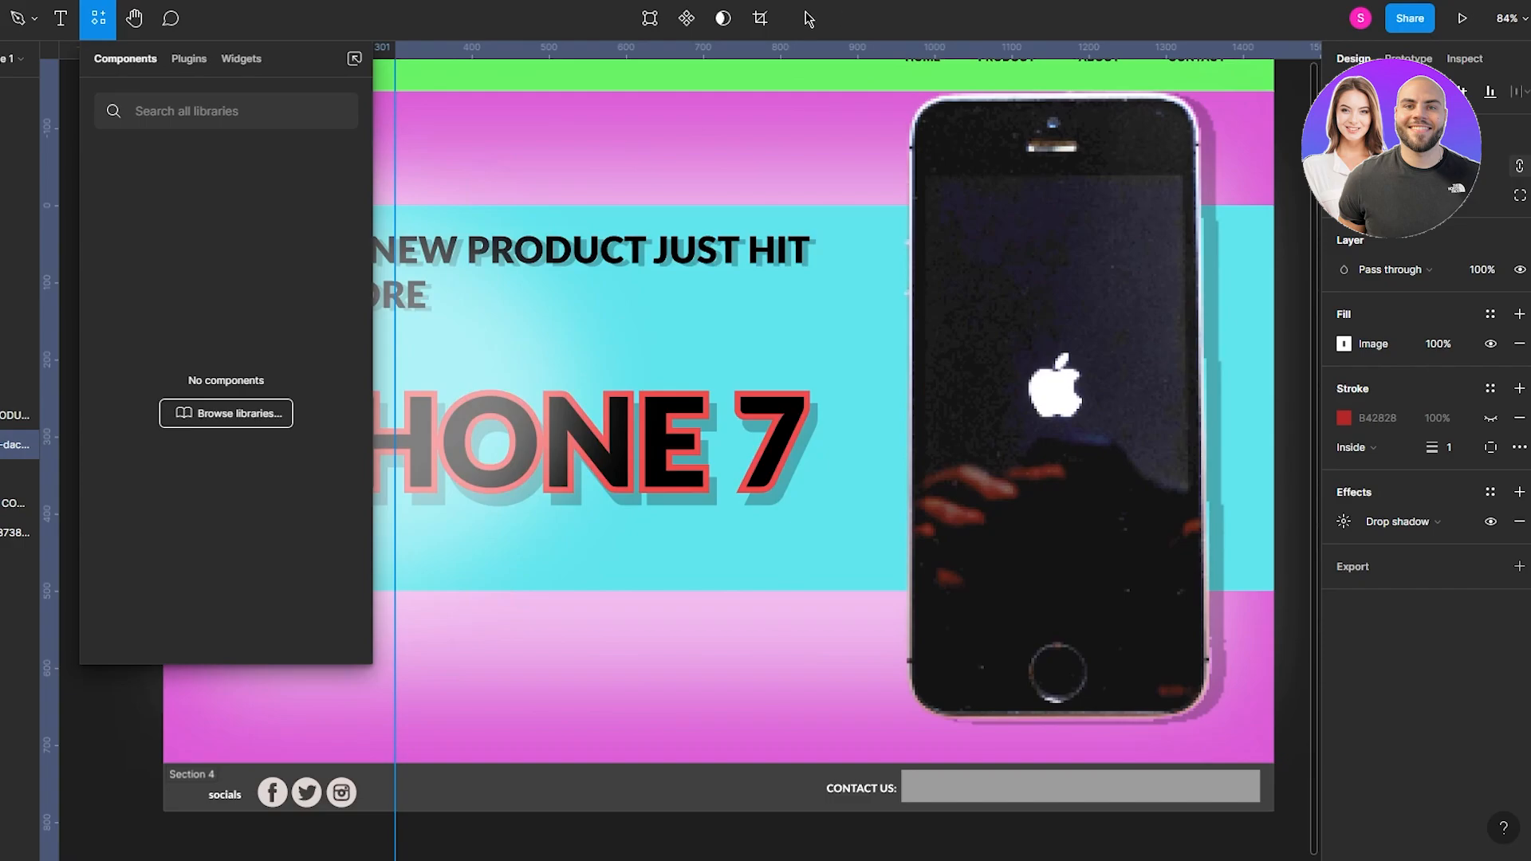
pyautogui.click(773, 23)
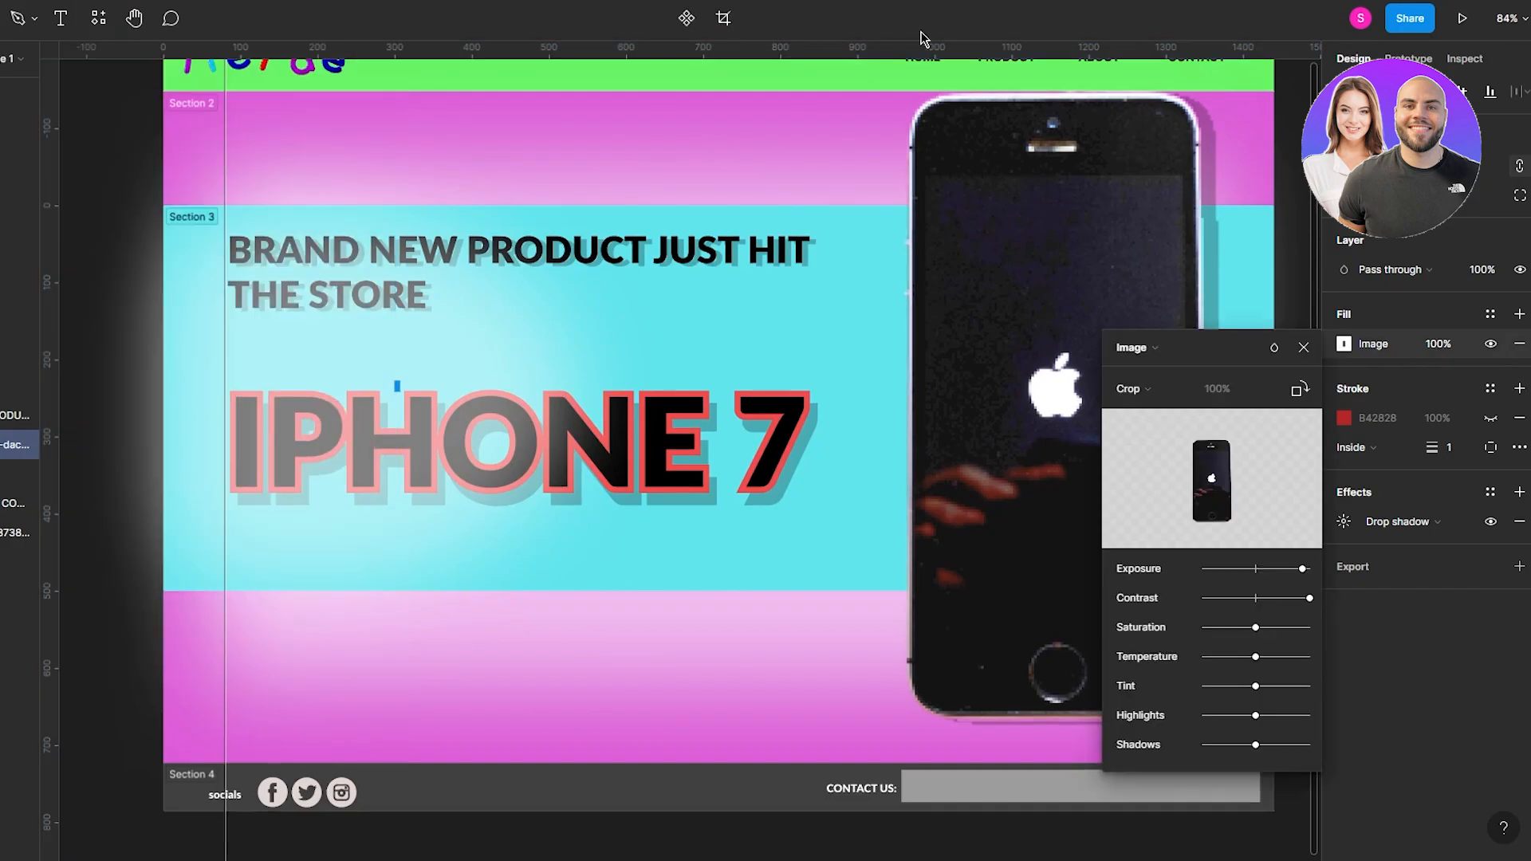
pyautogui.click(1305, 351)
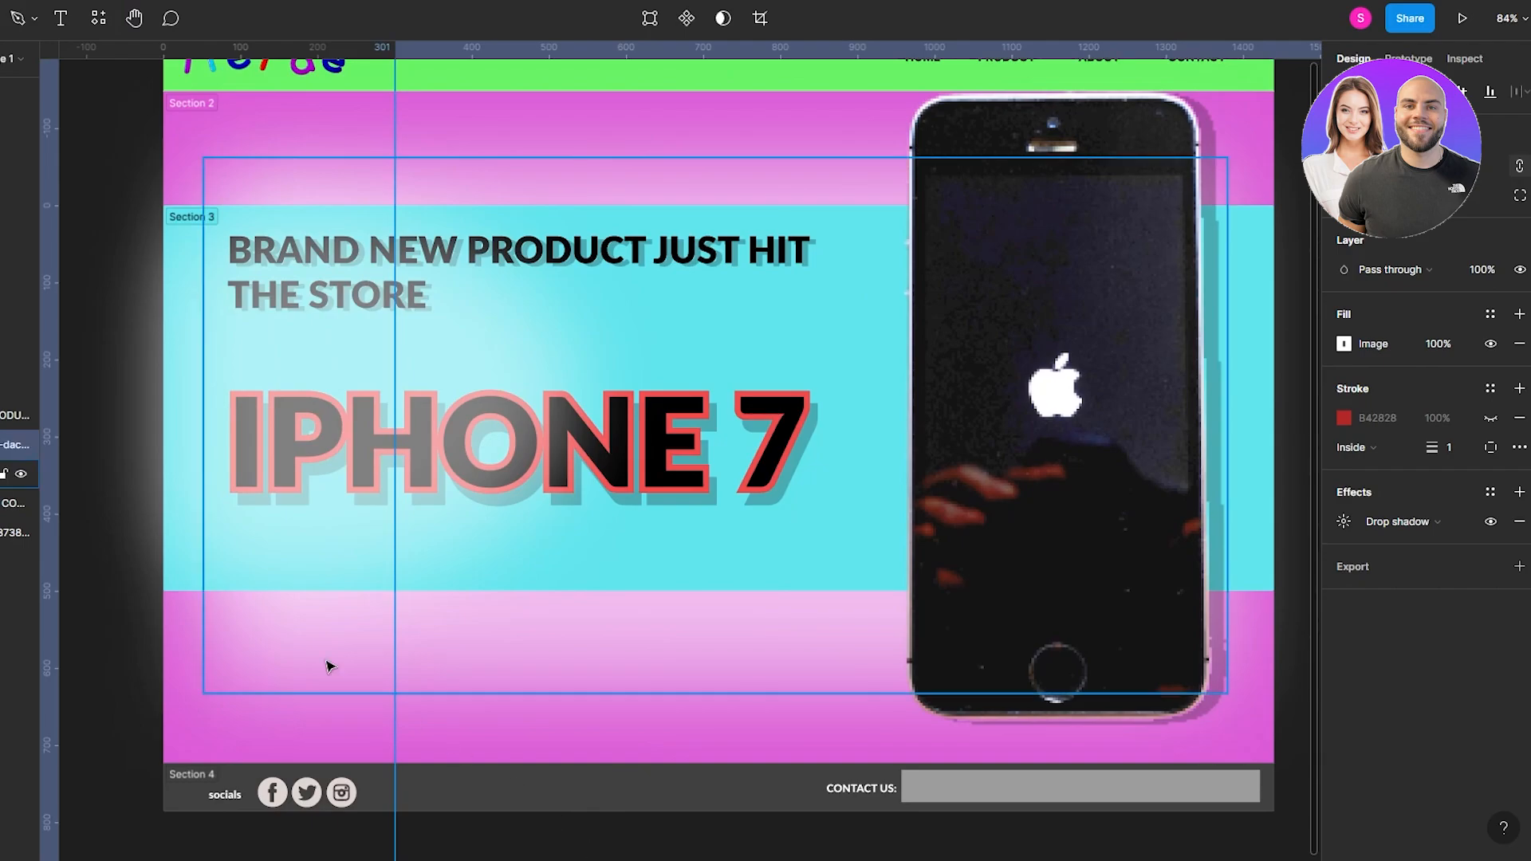
pyautogui.click(146, 438)
pyautogui.scroll(5, 149, 447)
pyautogui.scroll(-5, 150, 456)
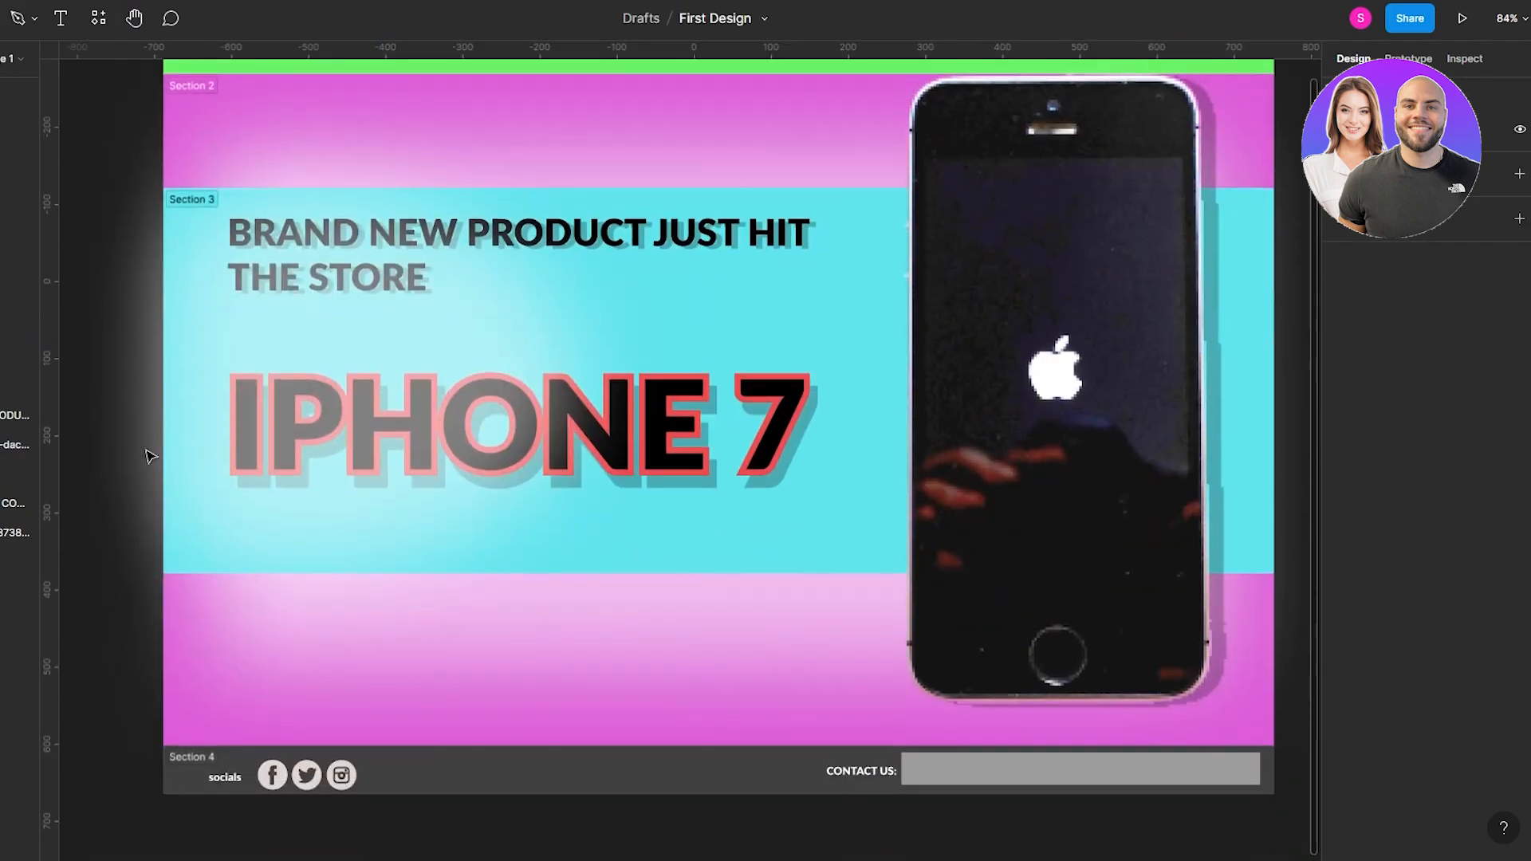
pyautogui.scroll(-2, 150, 456)
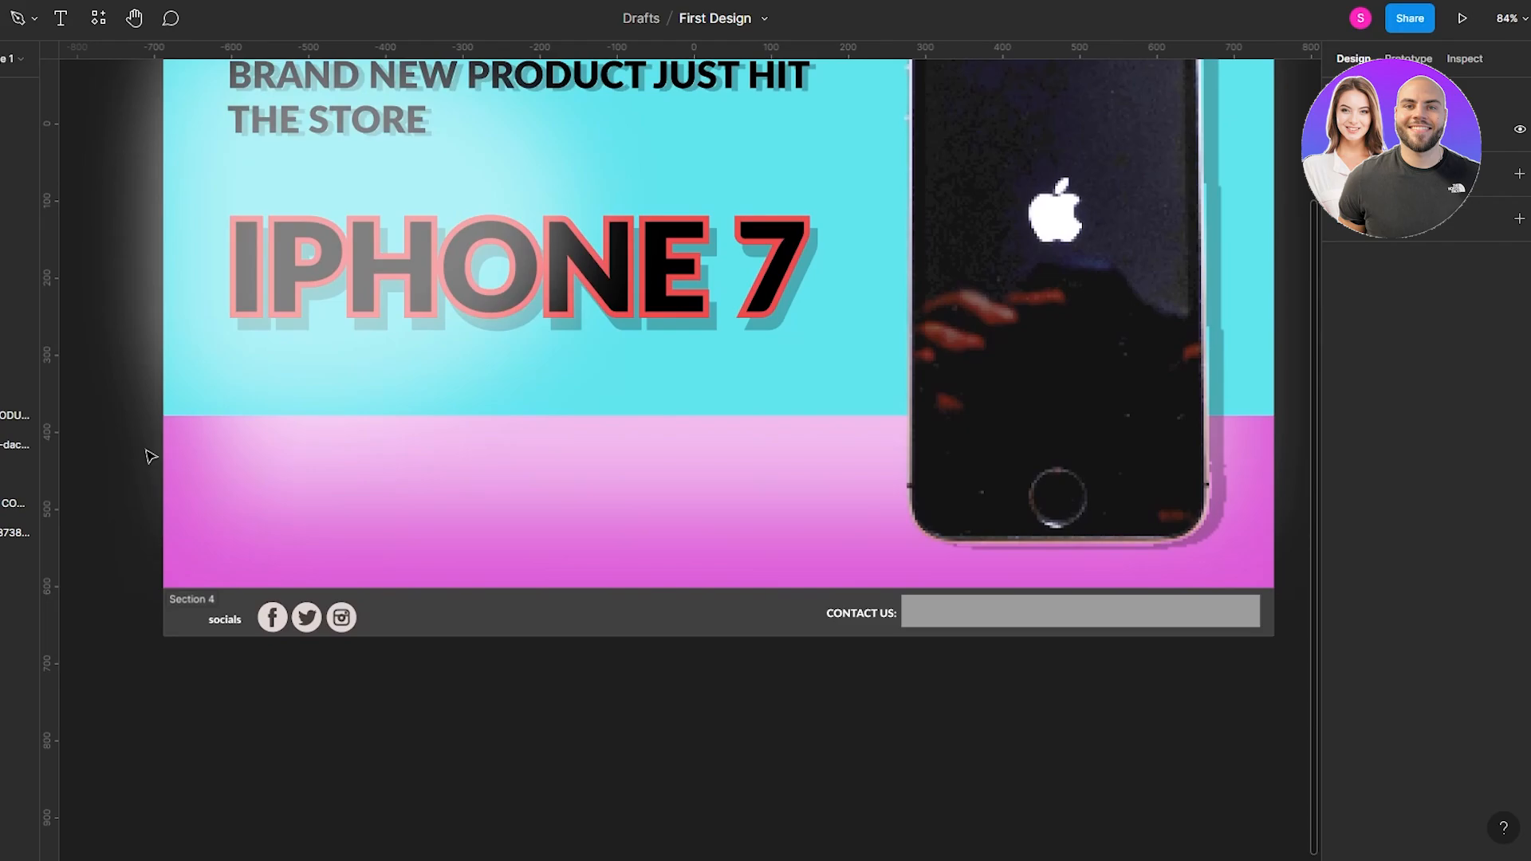